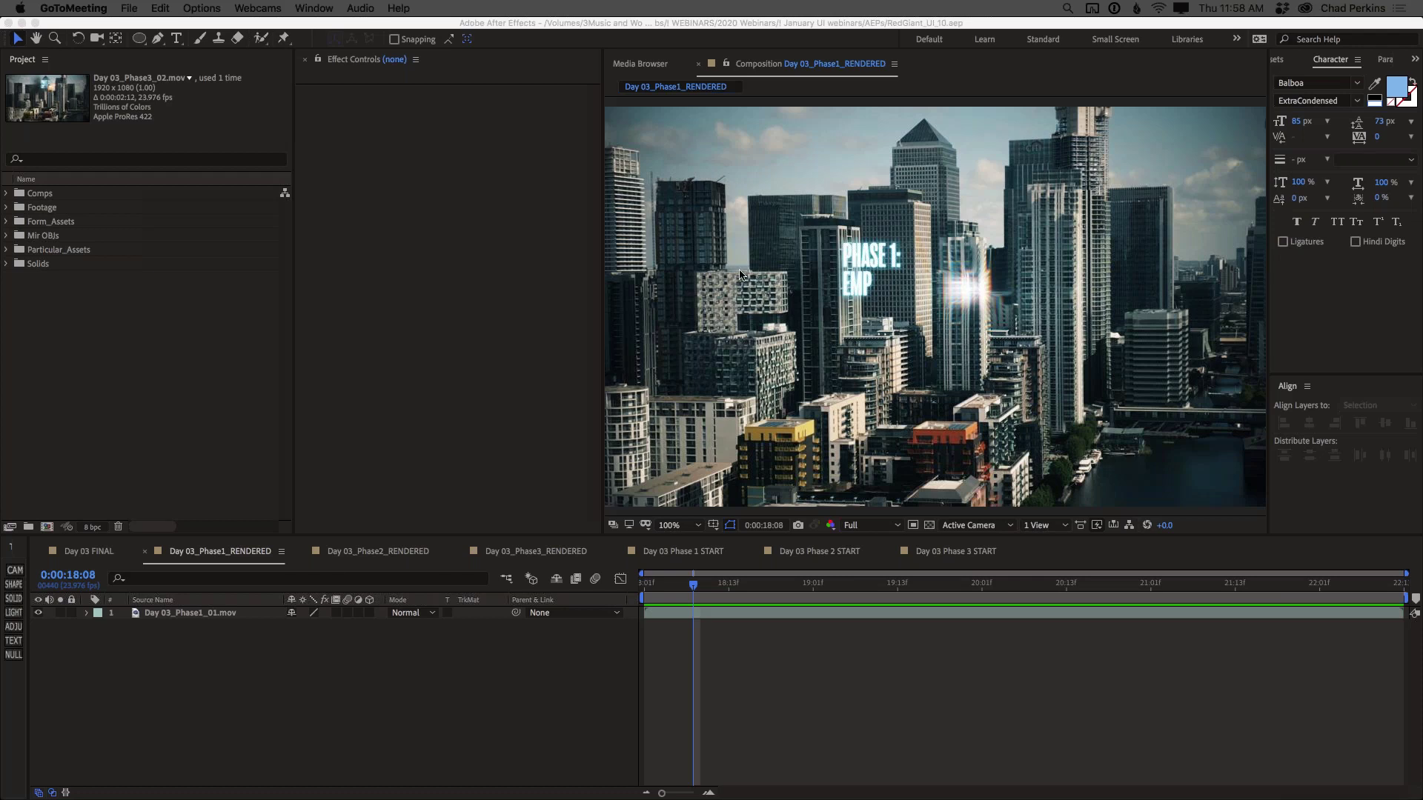
Step: Narrow the Project and Effect Controls panels to give the composition viewer more width
left_click(288, 316)
left_click_drag(288, 316, 252, 317)
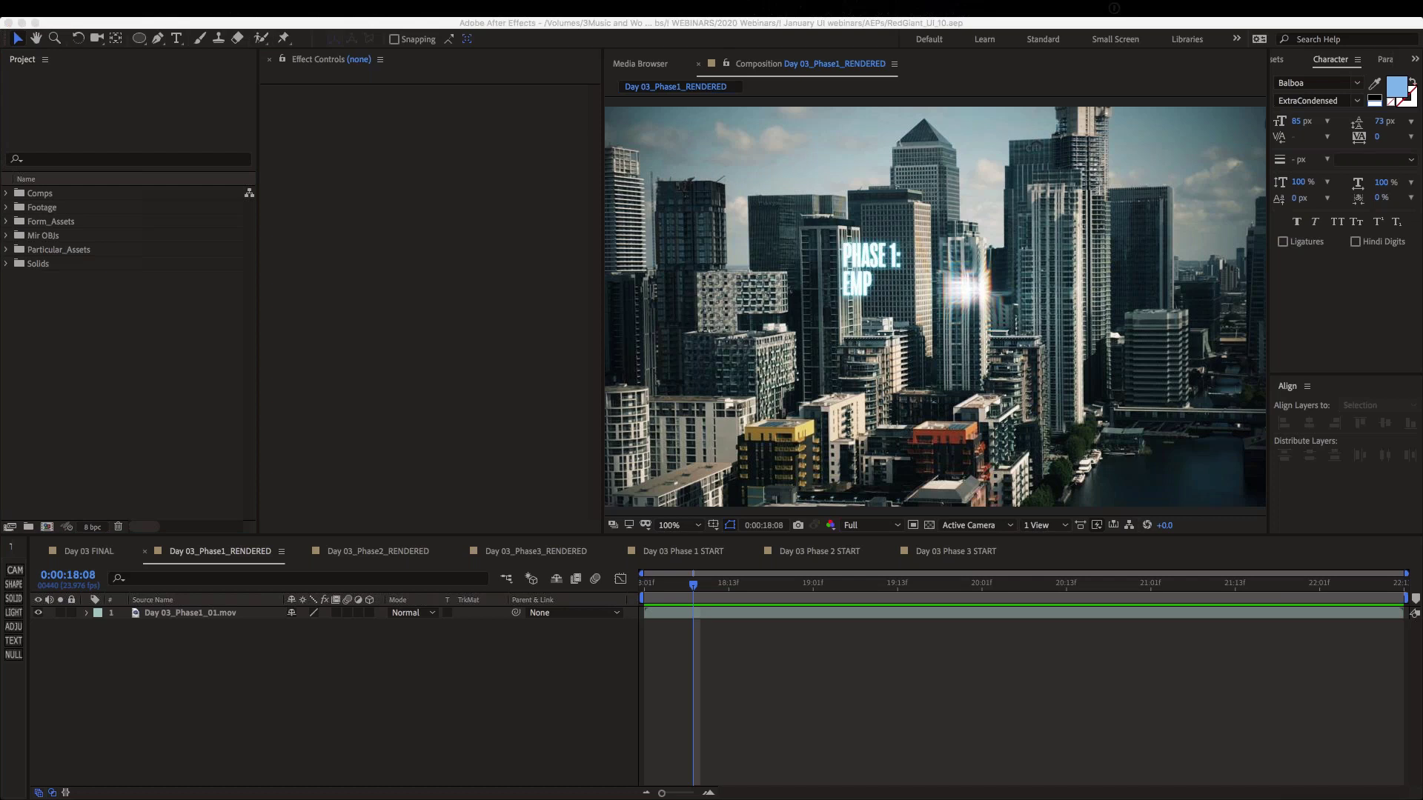
left_click(597, 324)
left_click_drag(602, 321, 525, 327)
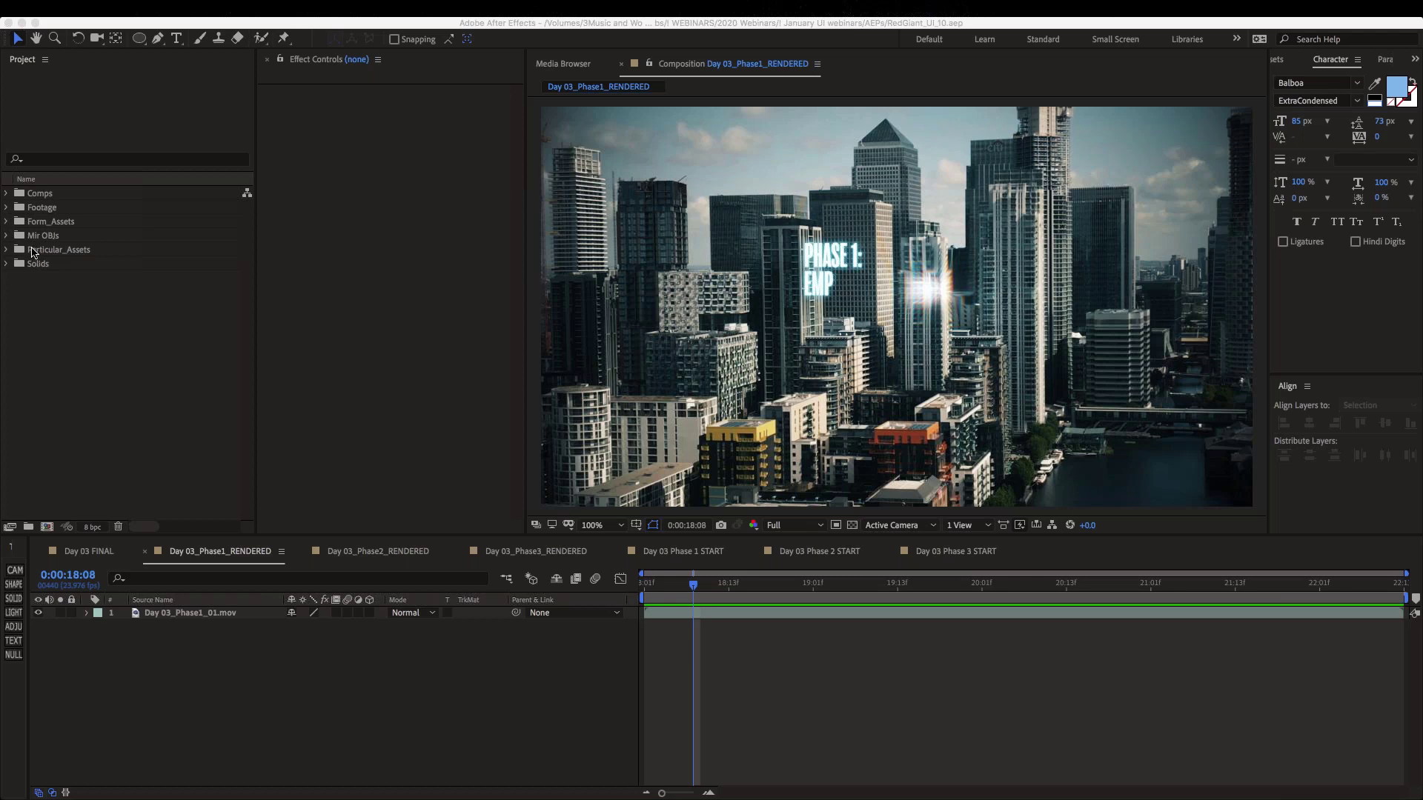
Step: Examine the contents of the Day 01, Precomps and Resources subfolders inside the Comps folder, leaving all folders collapsed
left_click(7, 197)
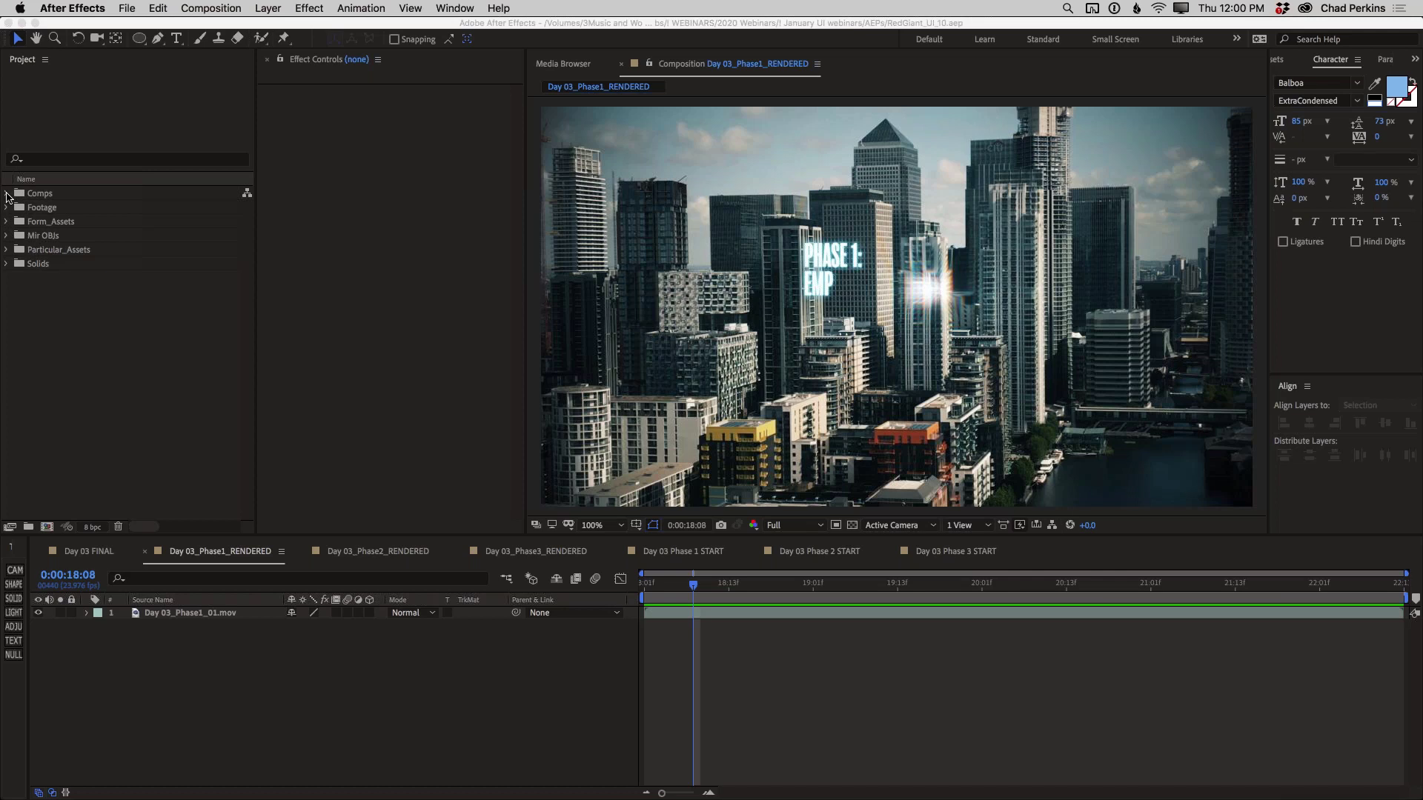
left_click(8, 195)
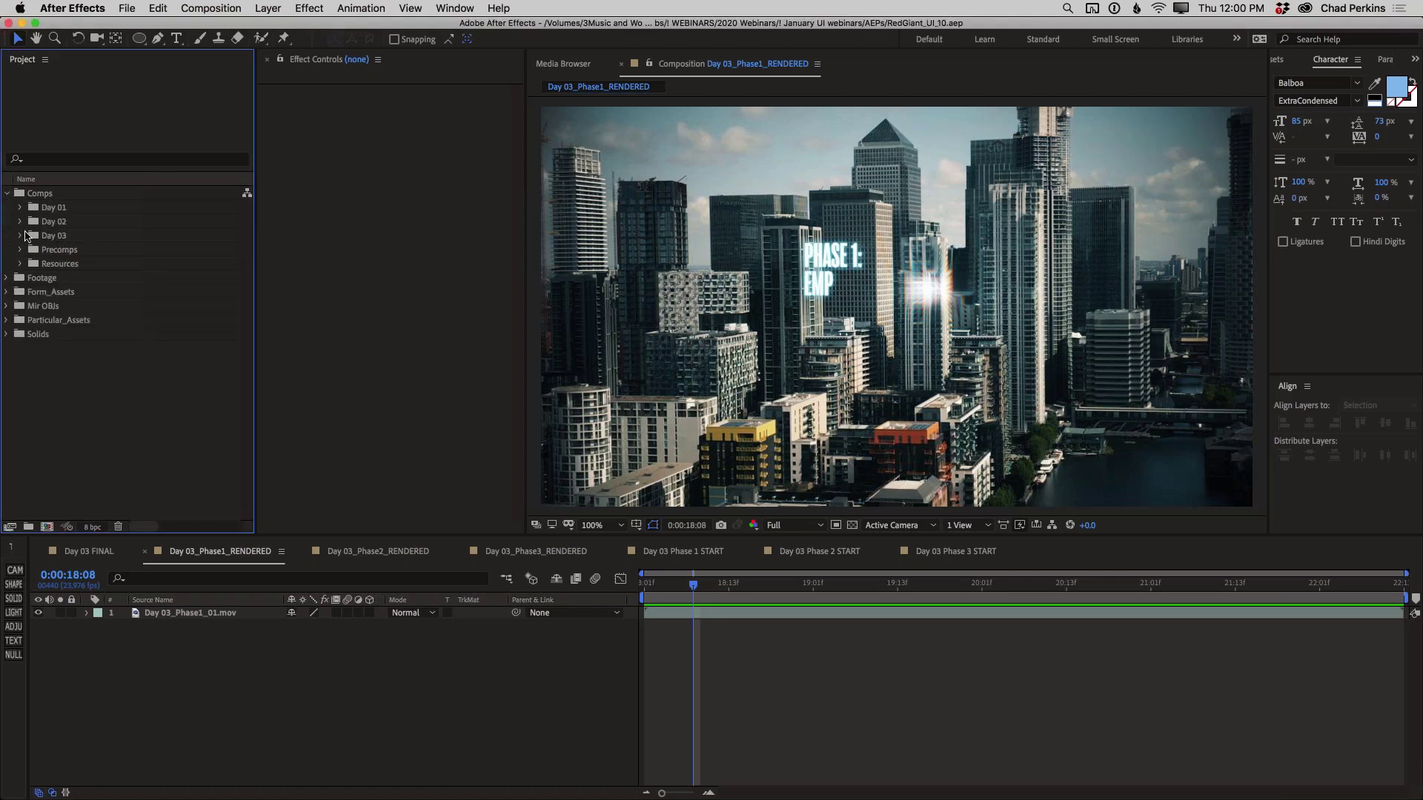
left_click(19, 208)
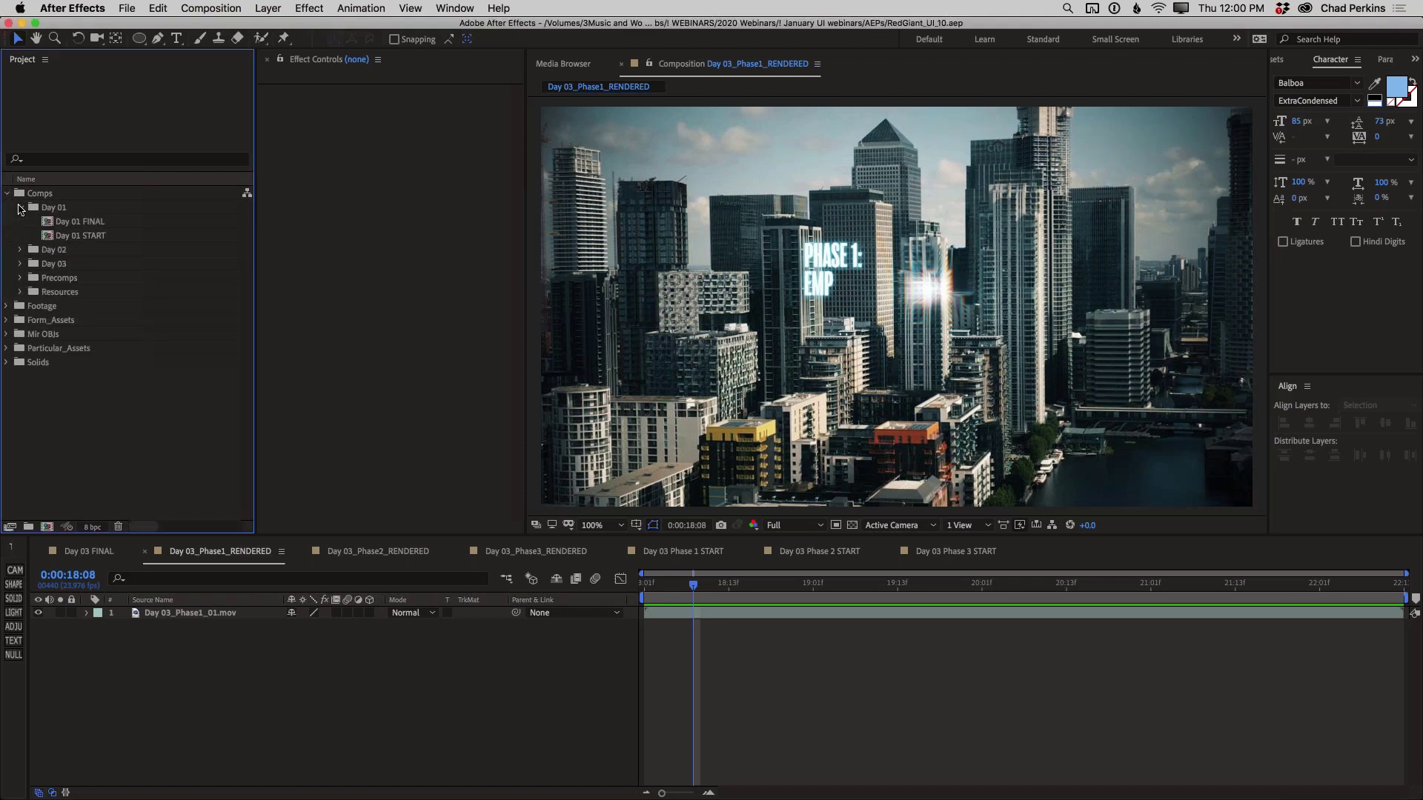
left_click(20, 208)
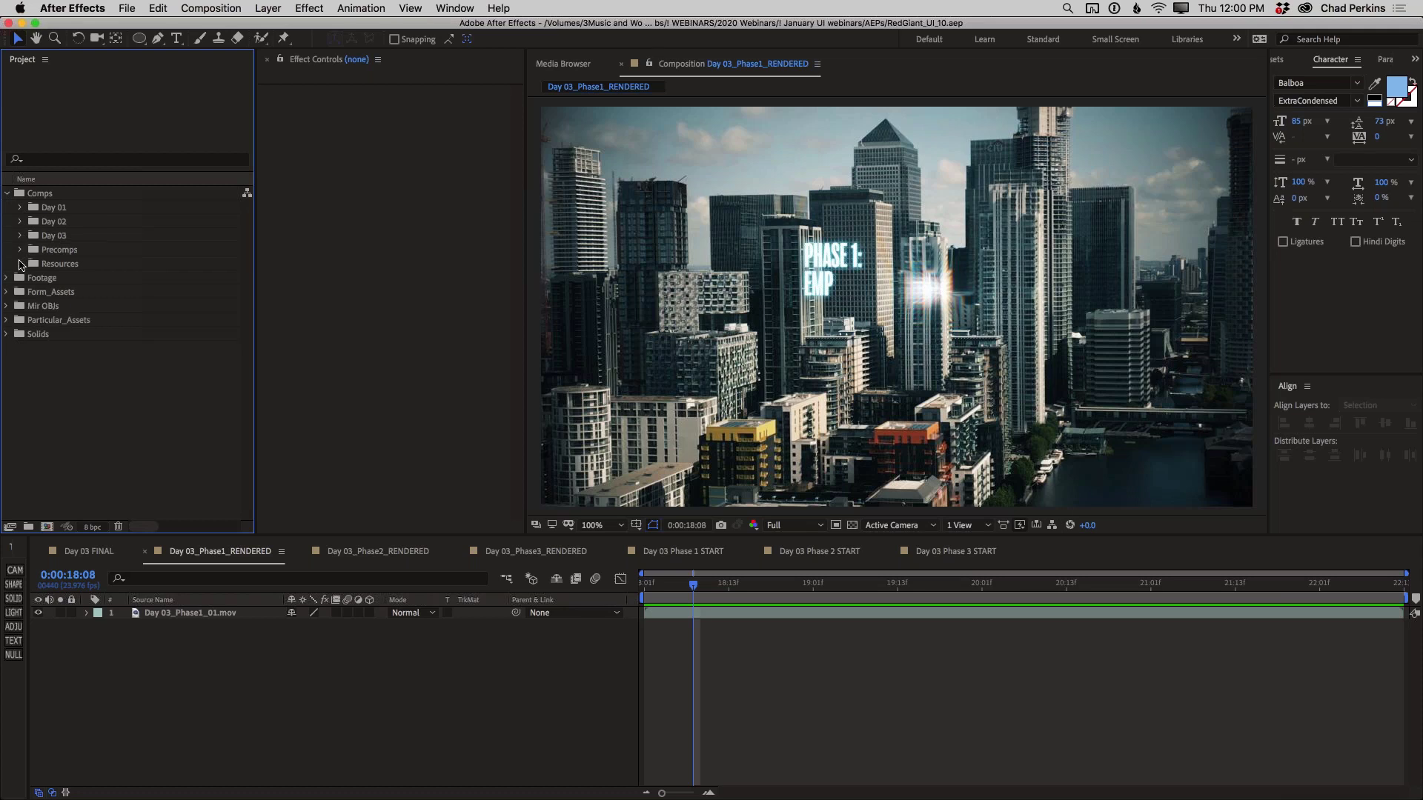
left_click(20, 265)
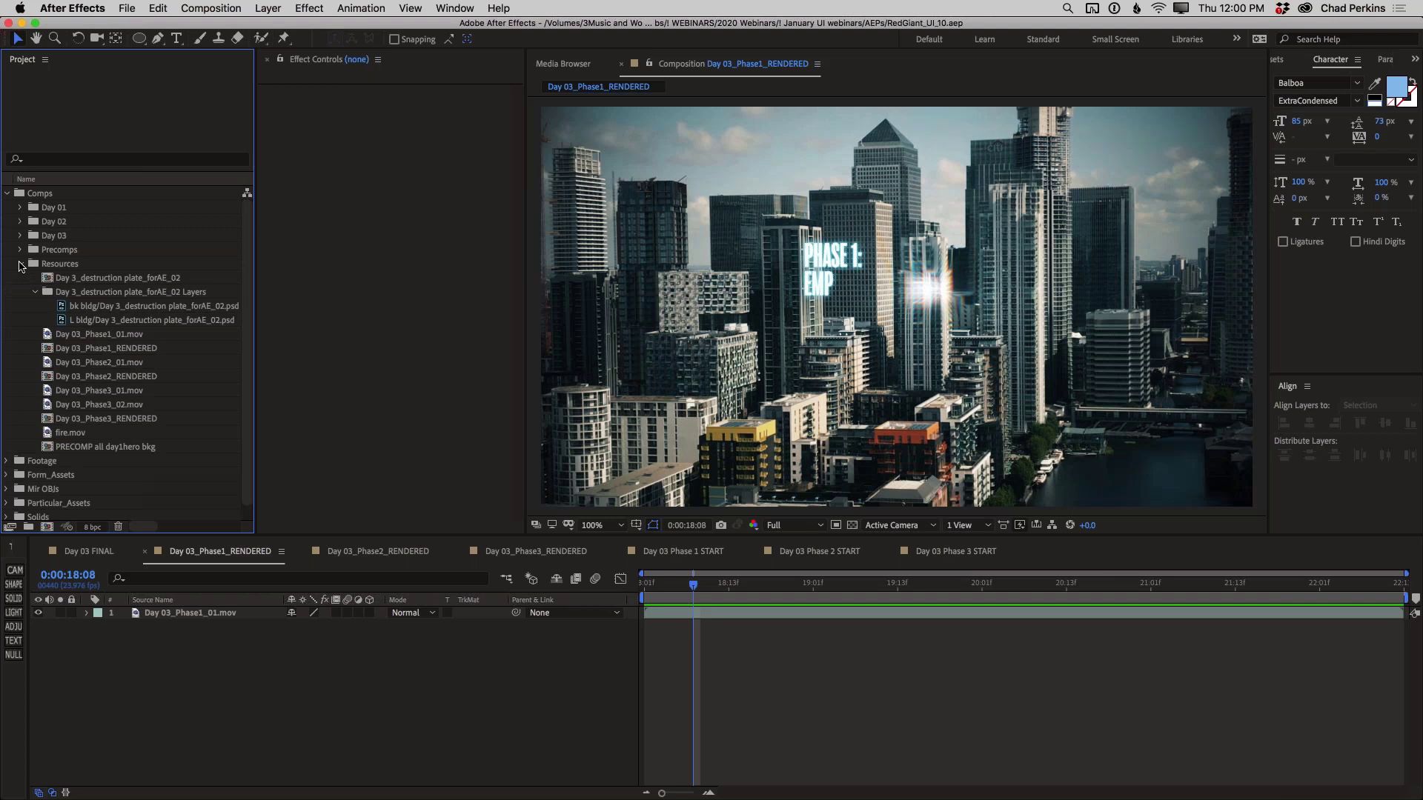
left_click(20, 265)
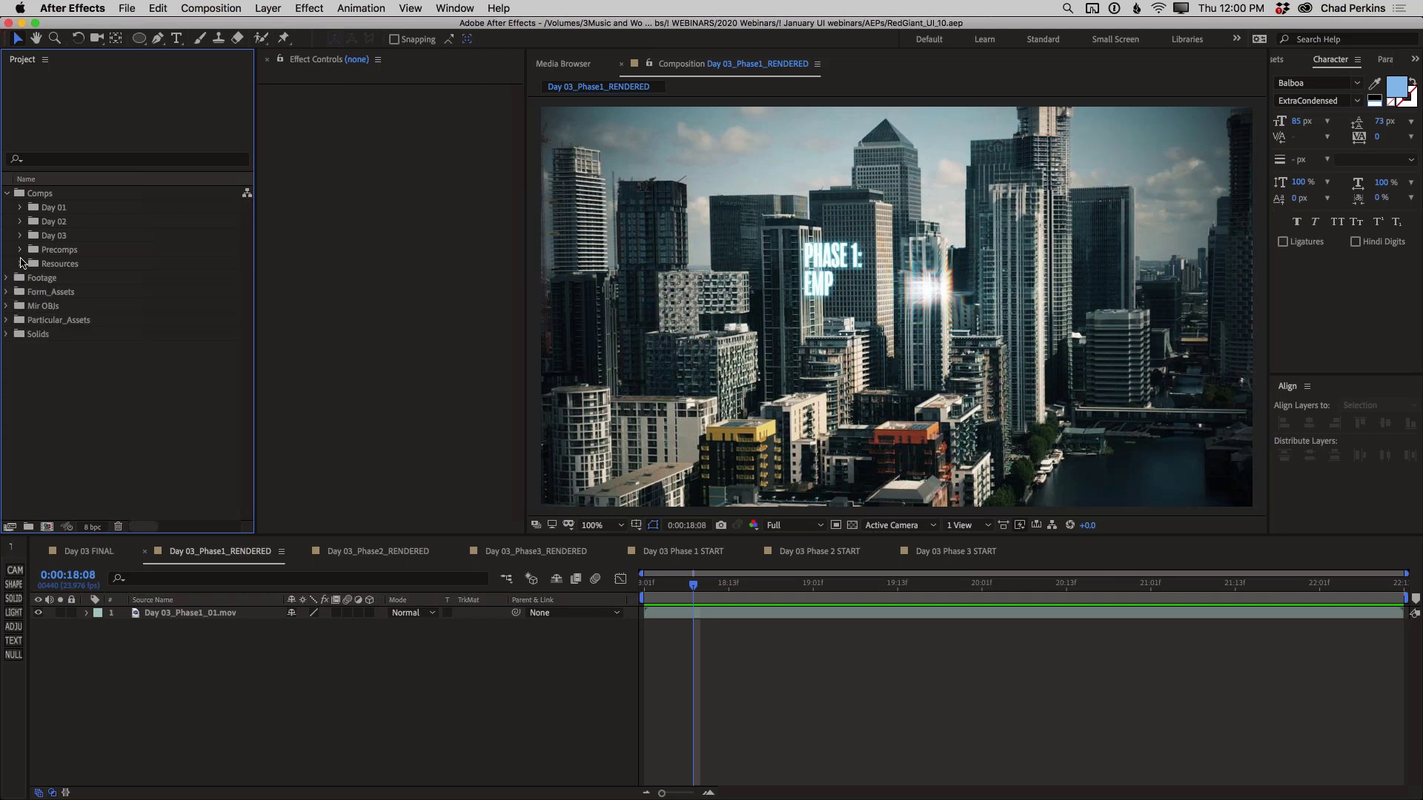
left_click(20, 251)
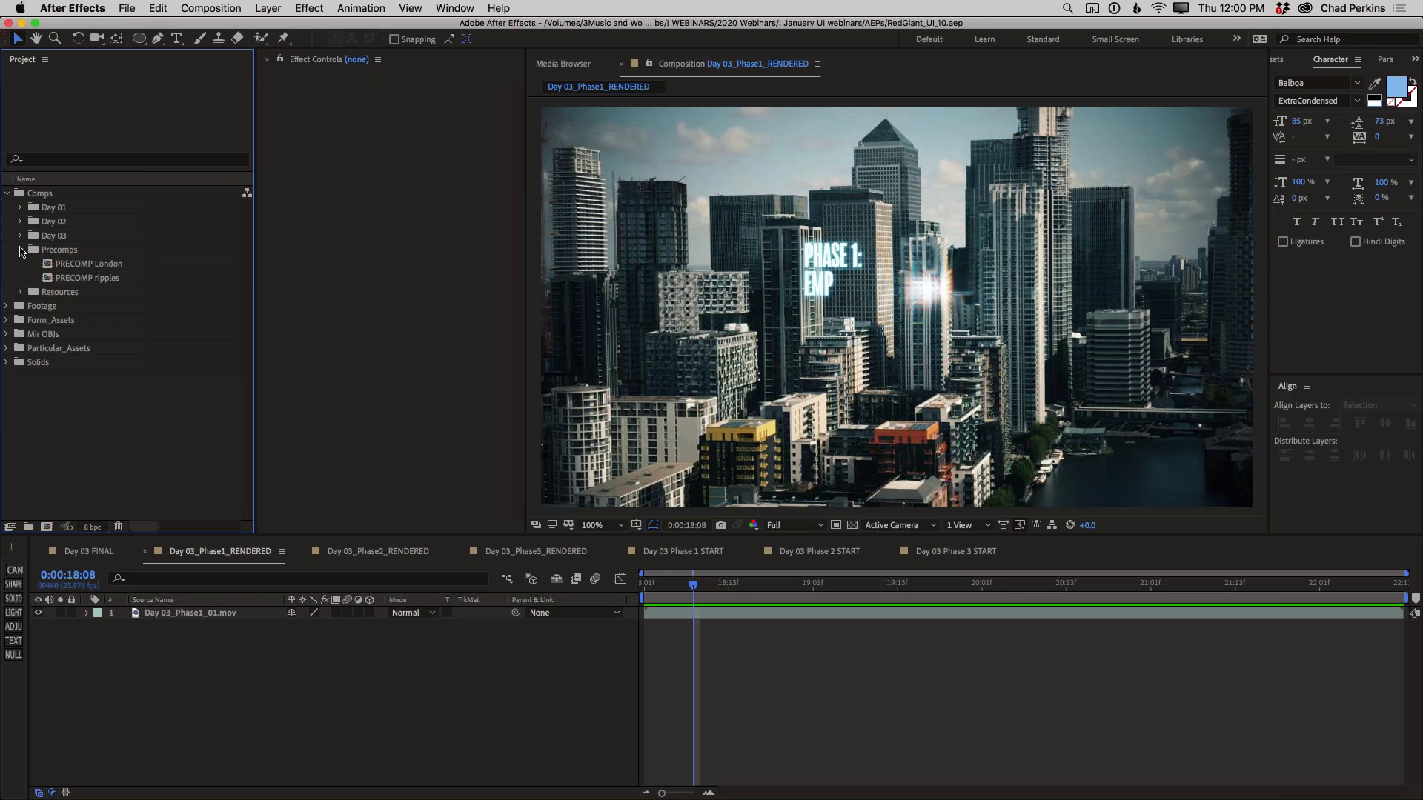
left_click(20, 250)
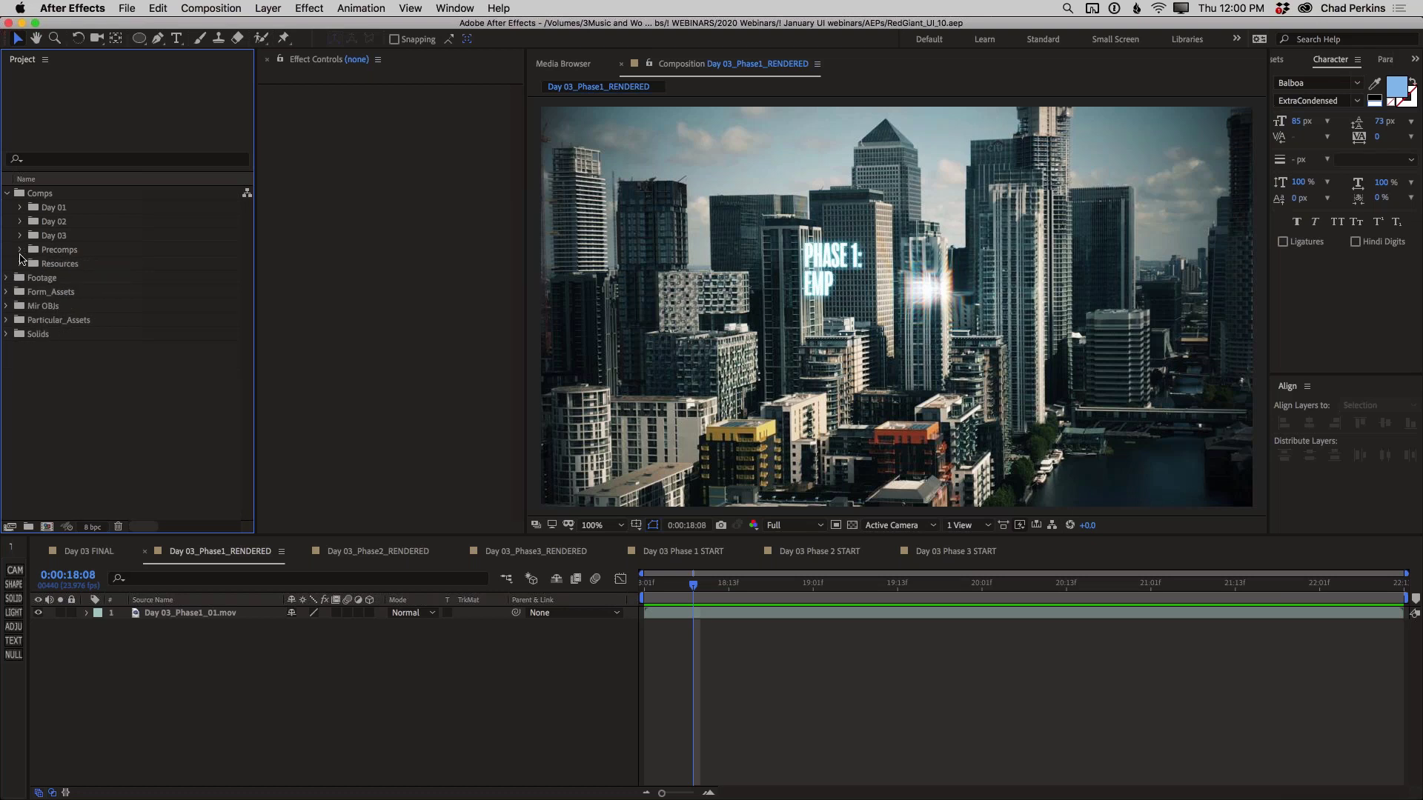
left_click(20, 264)
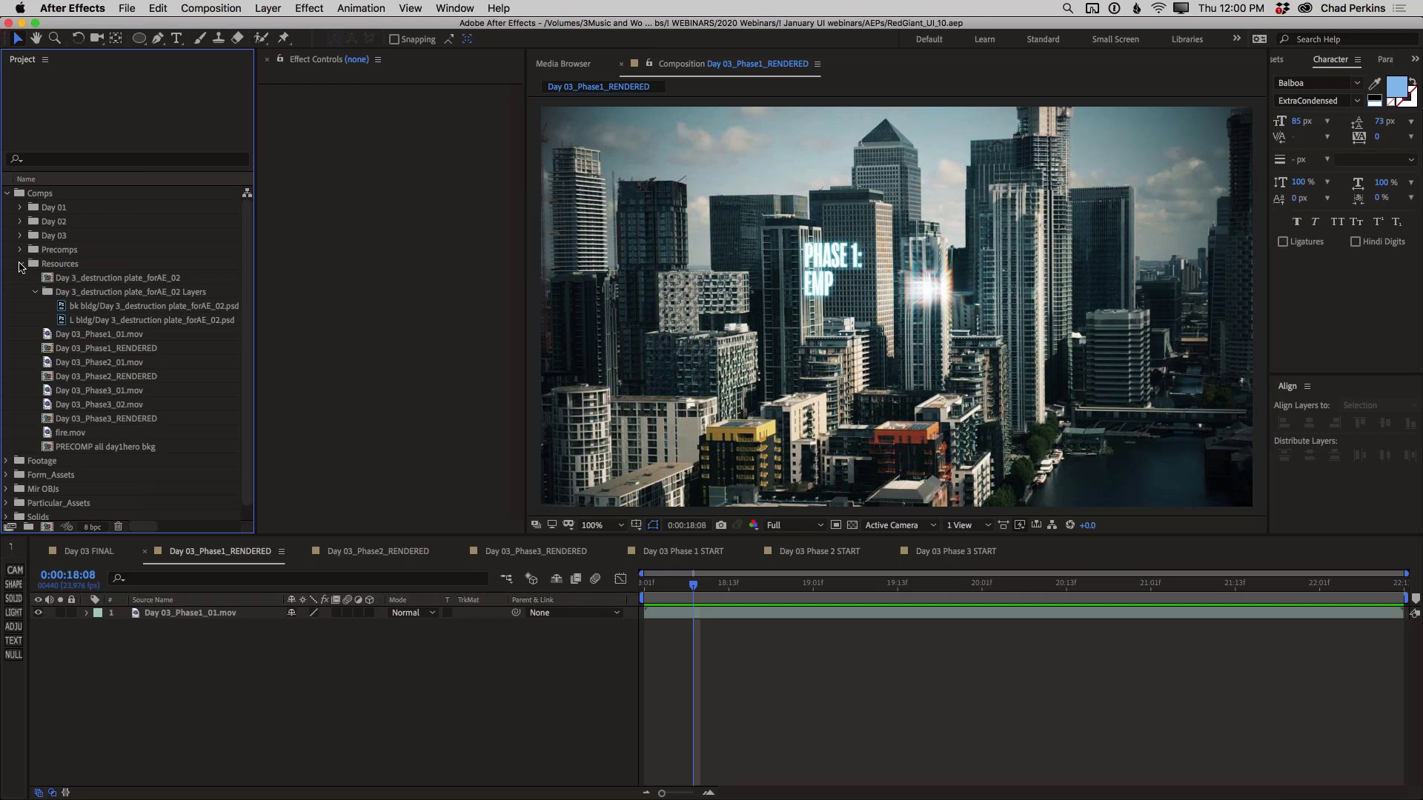
left_click(20, 265)
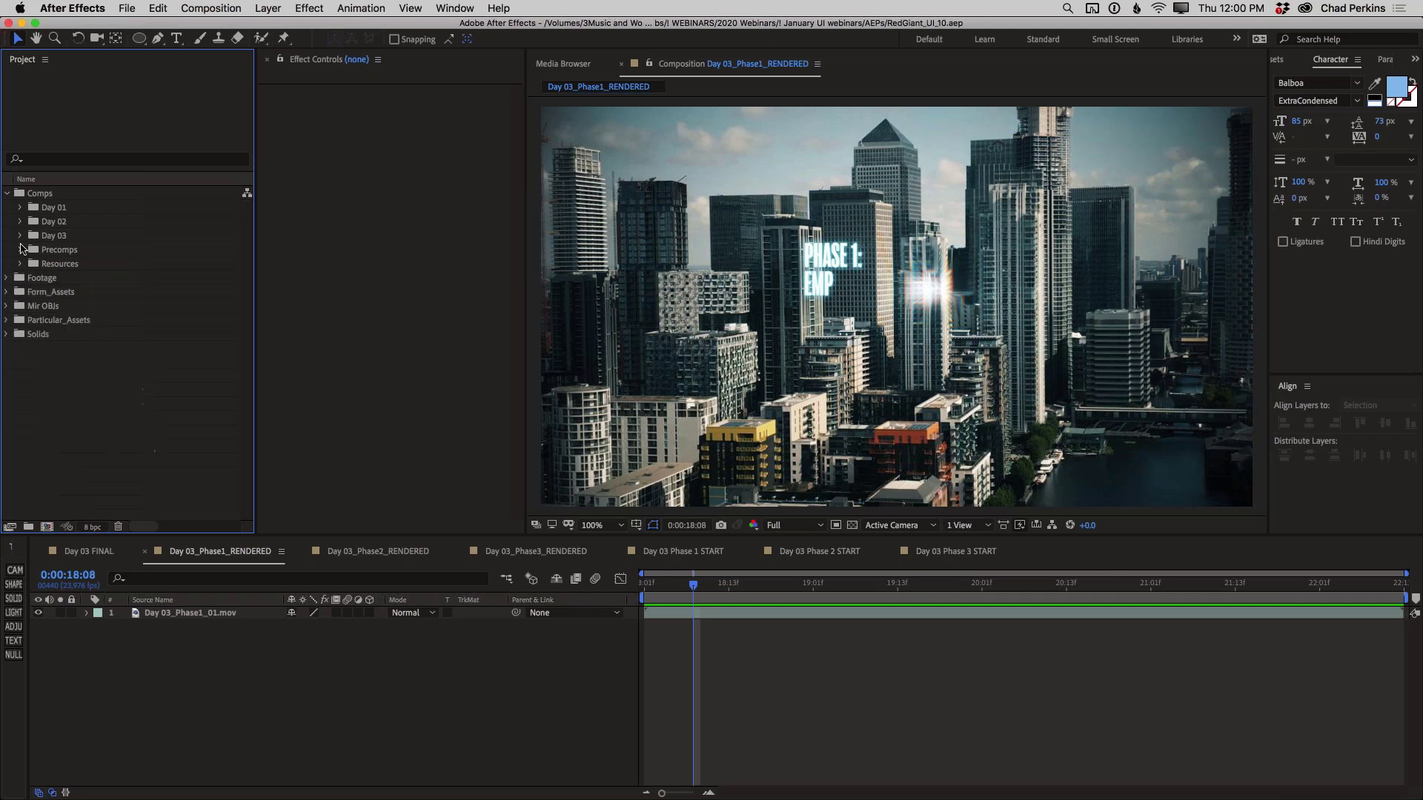
left_click(7, 193)
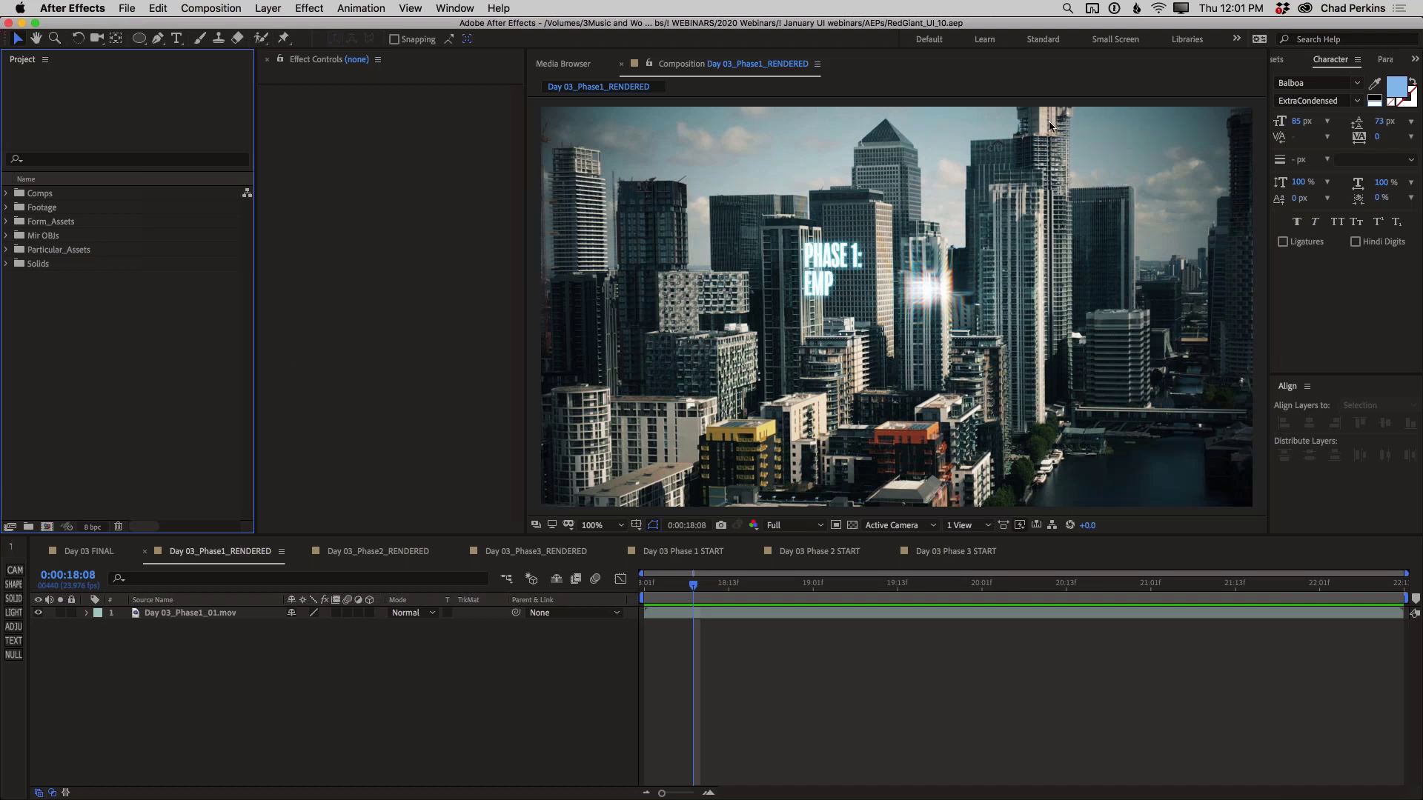
Step: Preview the Day 03_Phase1_RENDERED comp and examine the effect around the "PHASE 1: EMP" title up close
key("super+Tab")
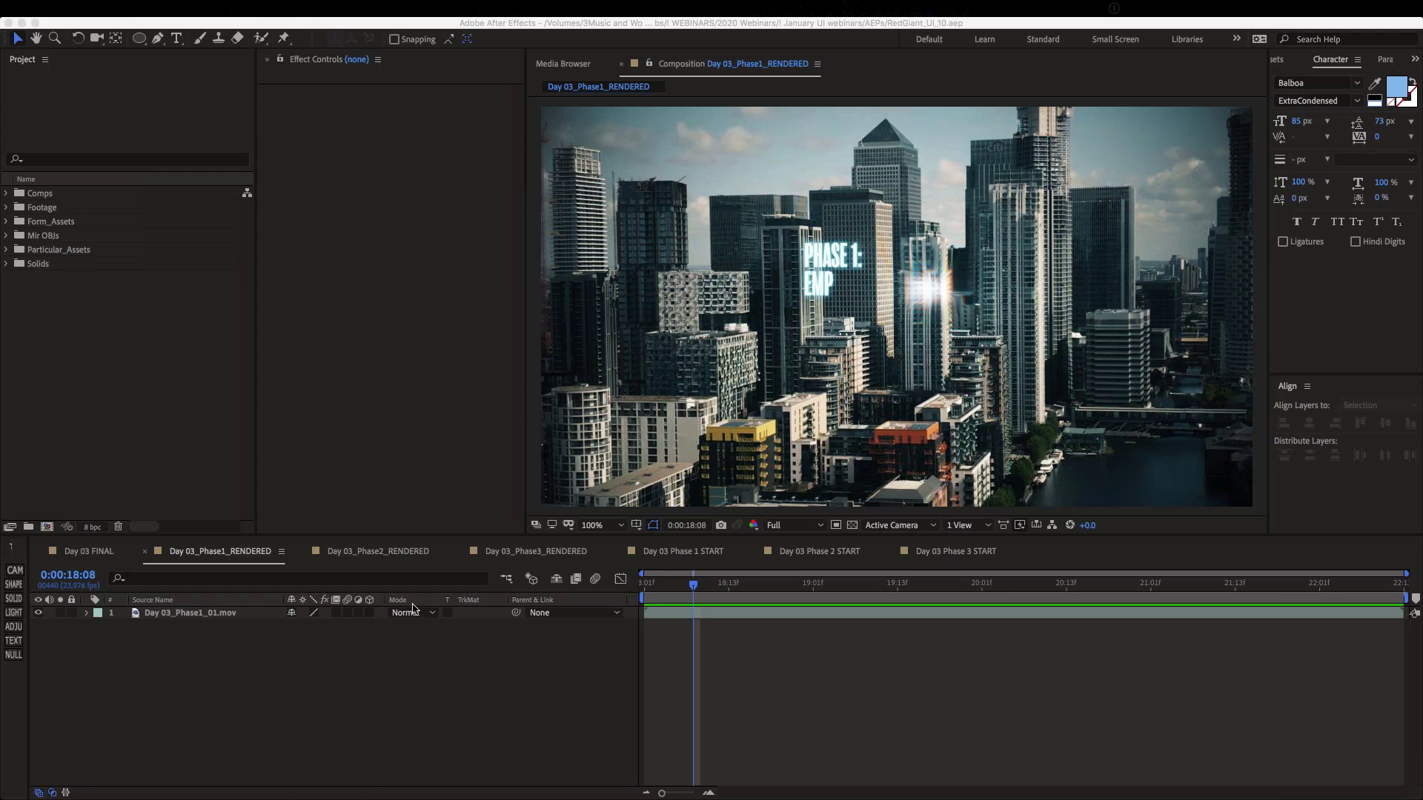
left_click(372, 663)
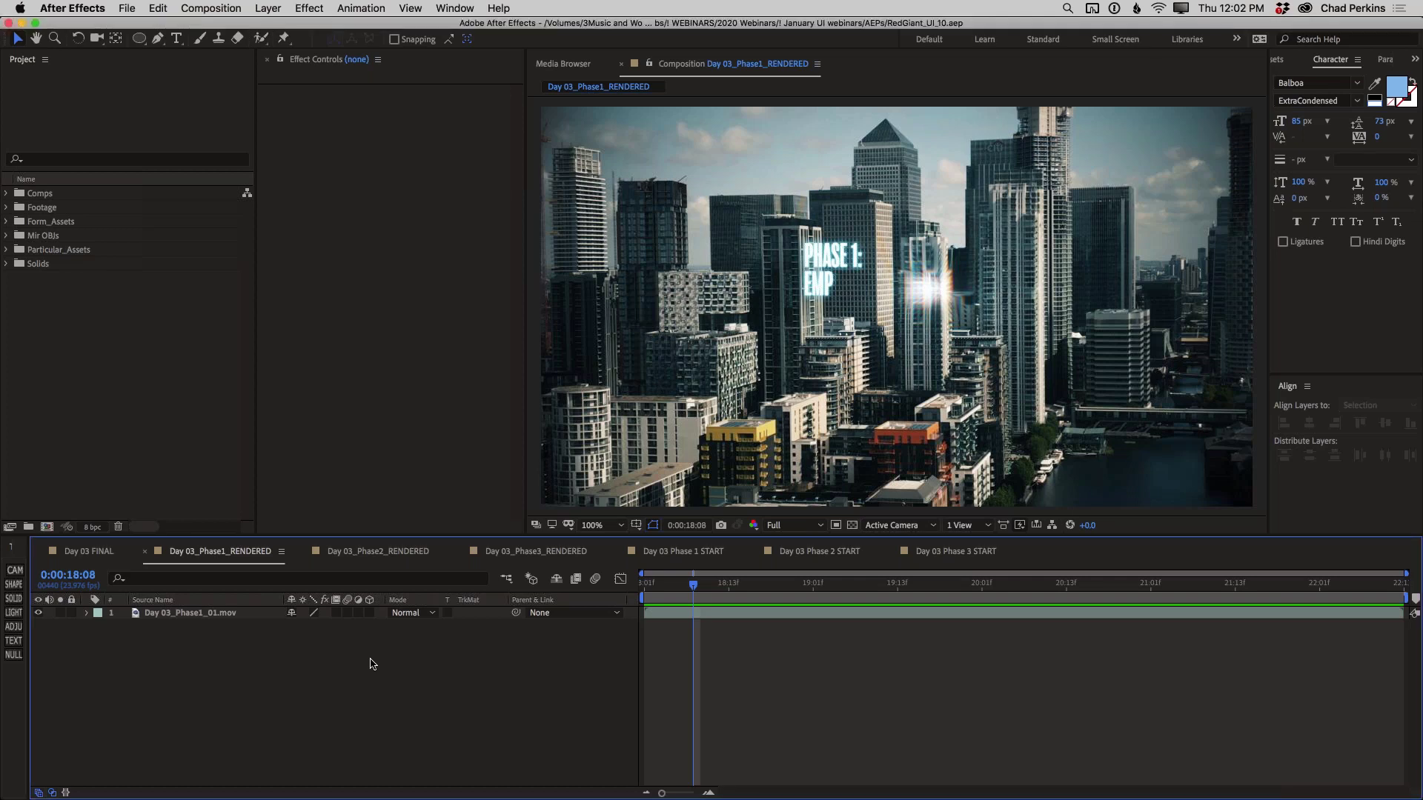
key("space")
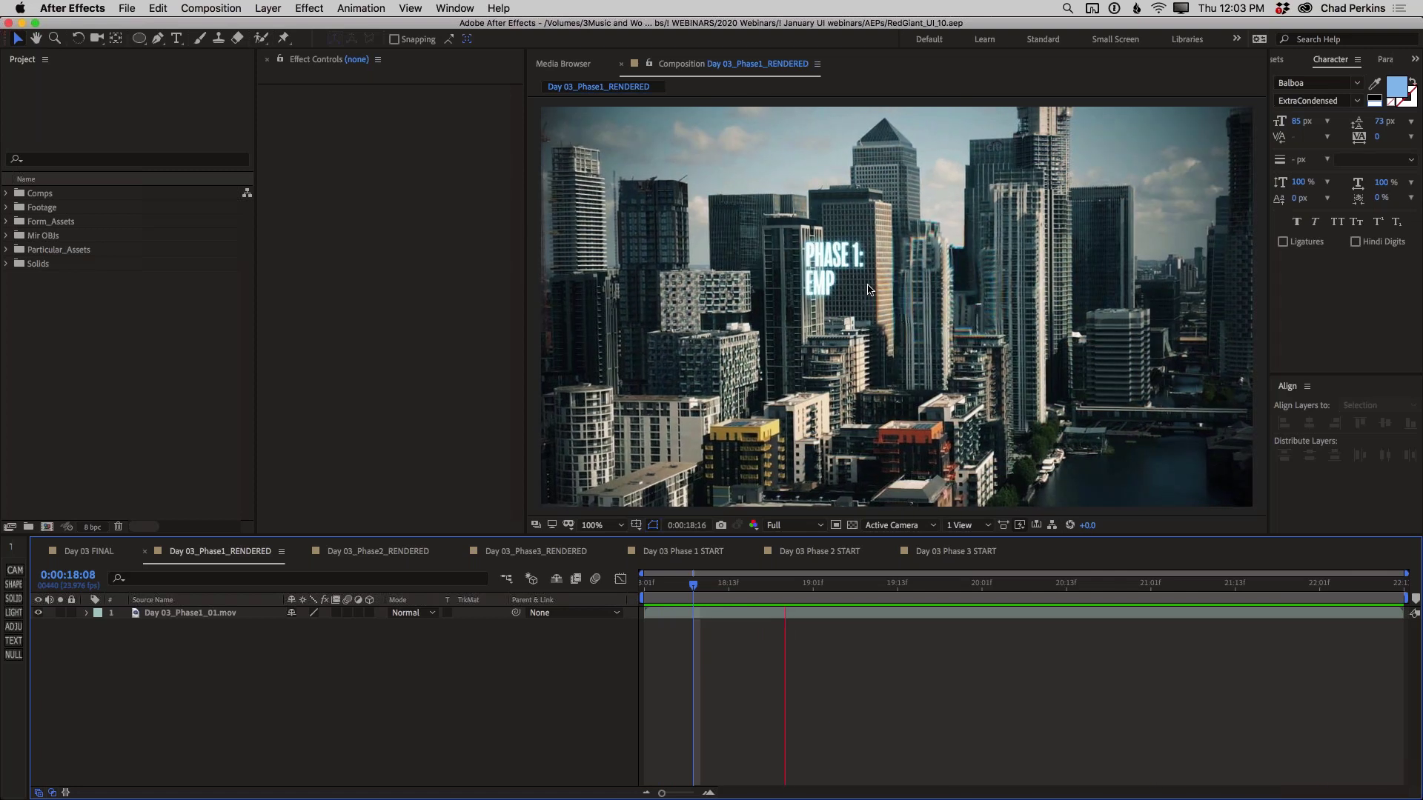
key("space")
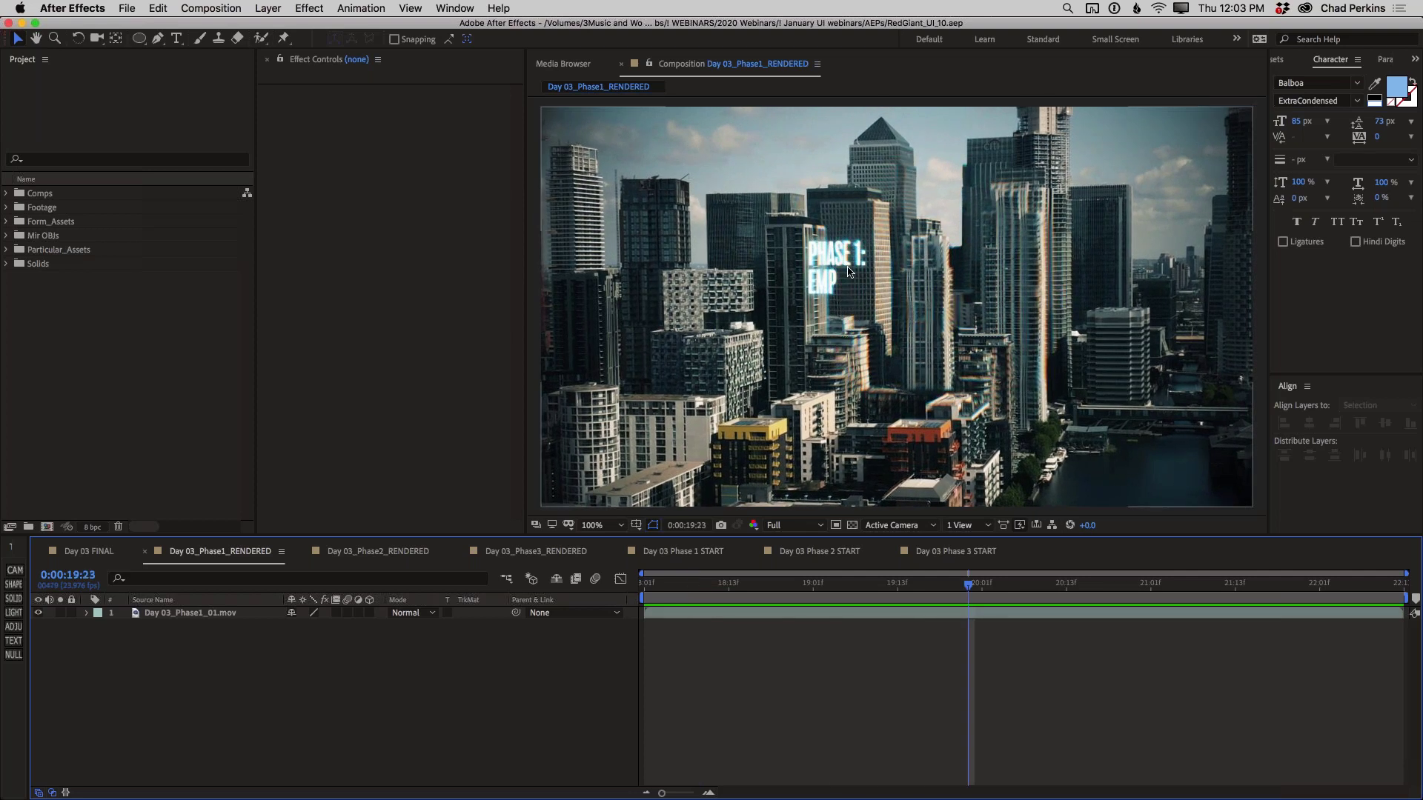
key("period")
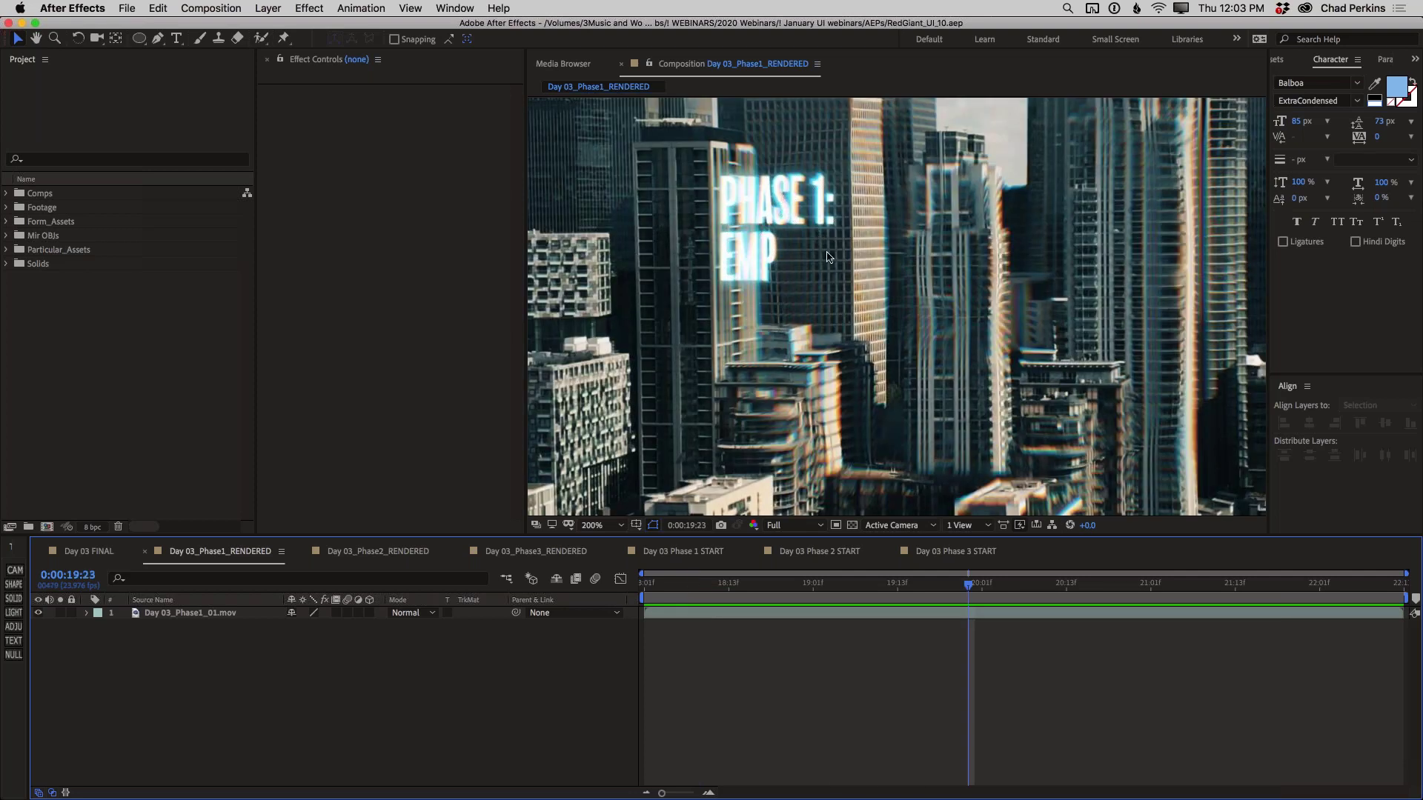
key("comma")
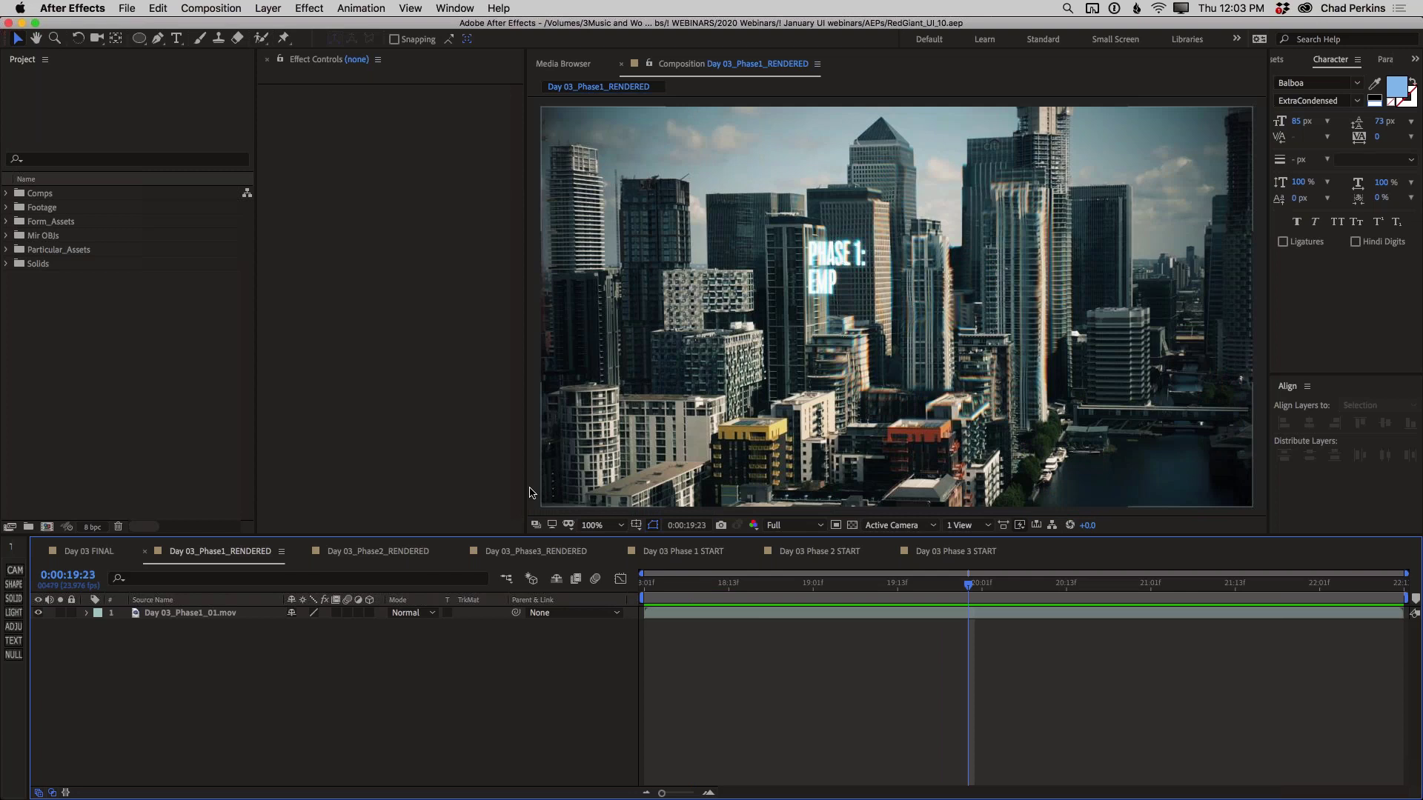
Step: Preview the Day 03_Phase2_RENDERED comp from its start
left_click(378, 551)
left_click(641, 582)
key("space")
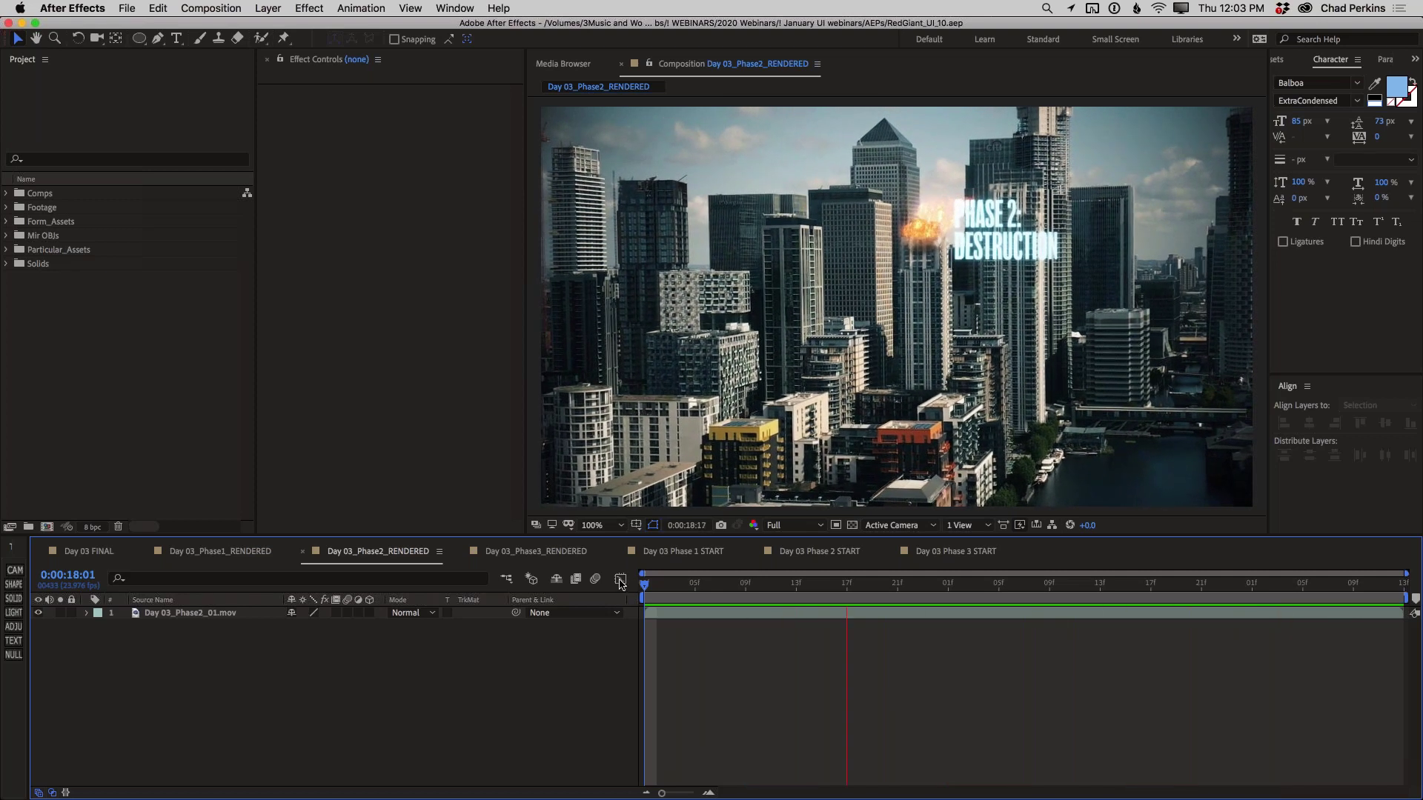
key("space")
Step: Preview the Day 03_Phase3_RENDERED comp
left_click(531, 553)
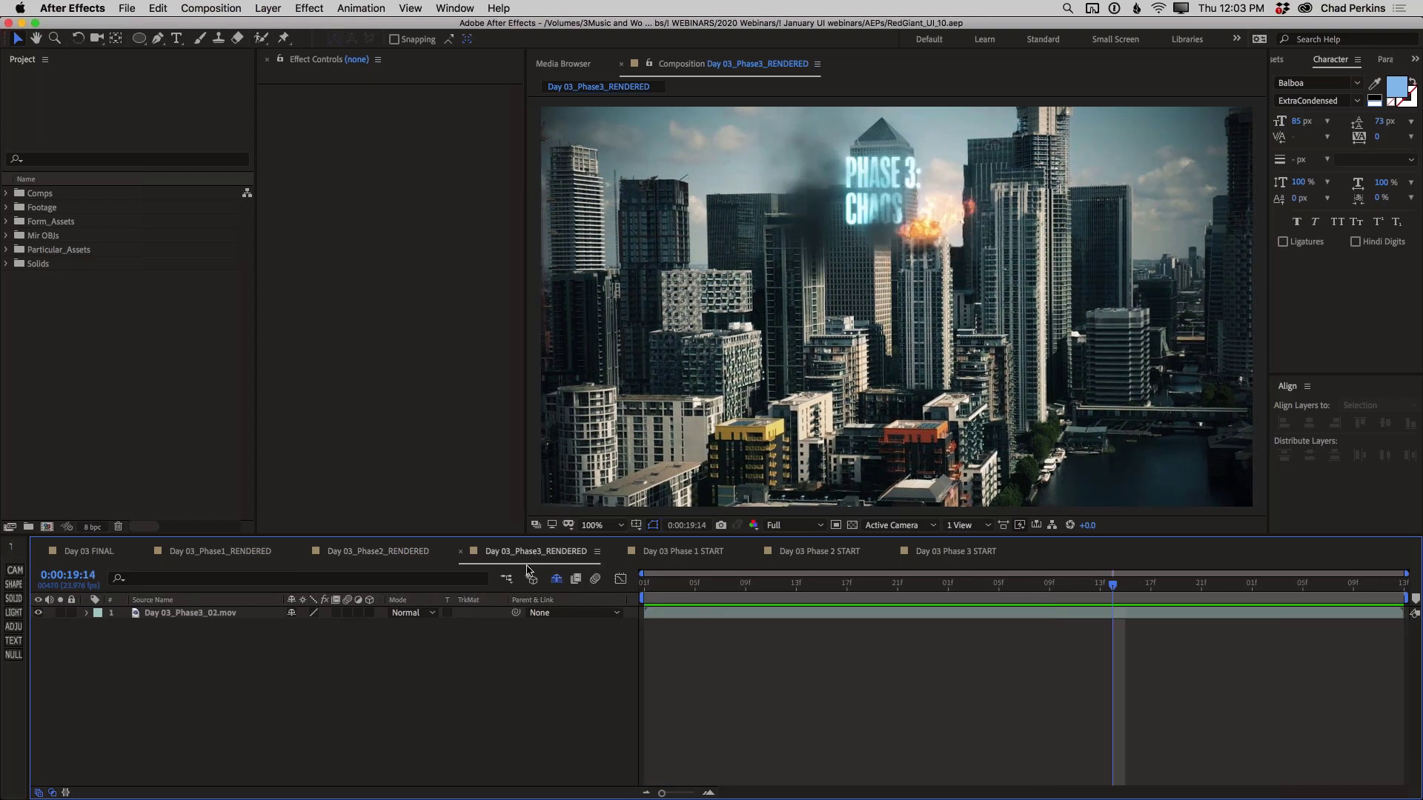
key("space")
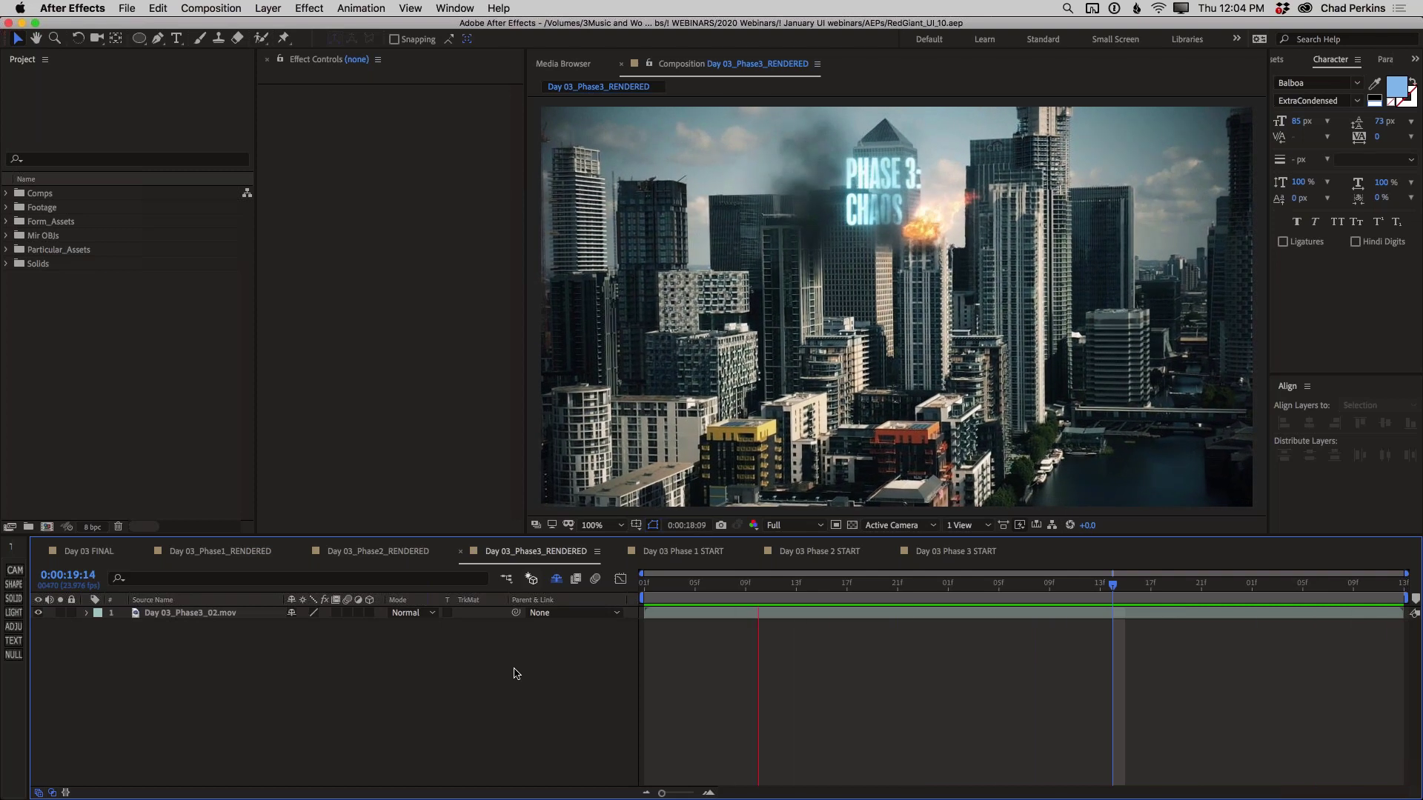
key("space")
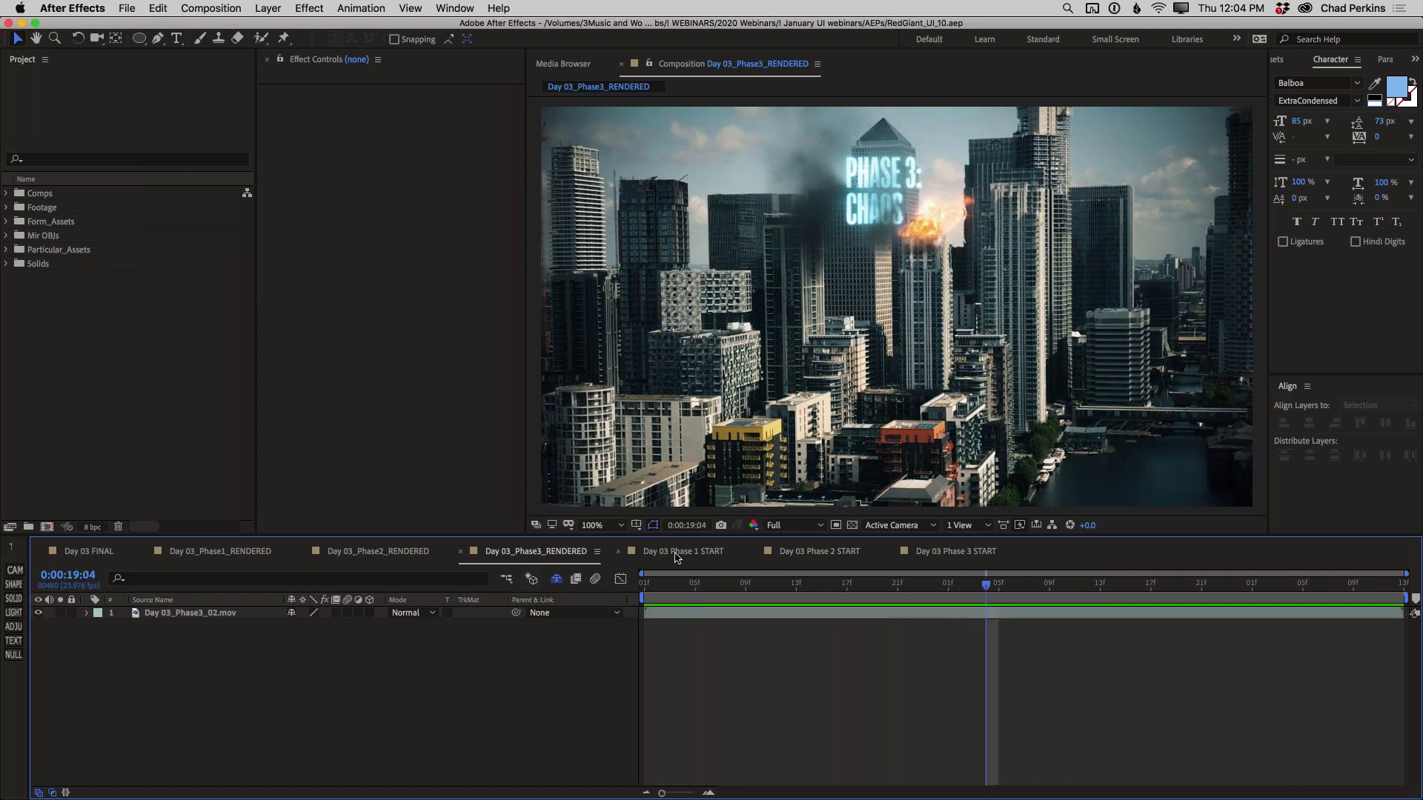
Step: In the Day 03 Phase 1 START comp, apply the Spot Clone Tracker effect to the PRECOMP London layer
left_click(676, 552)
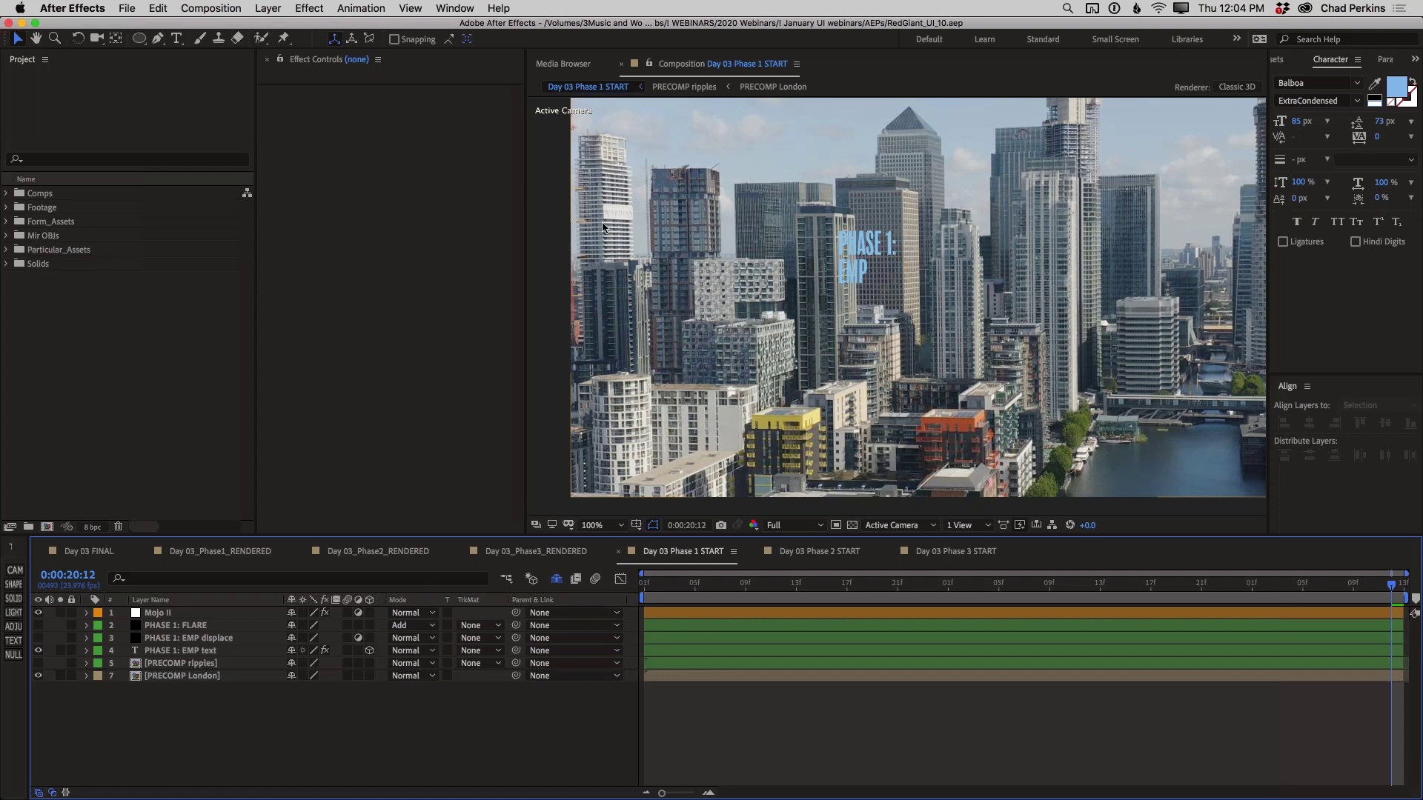
key("period")
left_click_drag(700, 262, 945, 378)
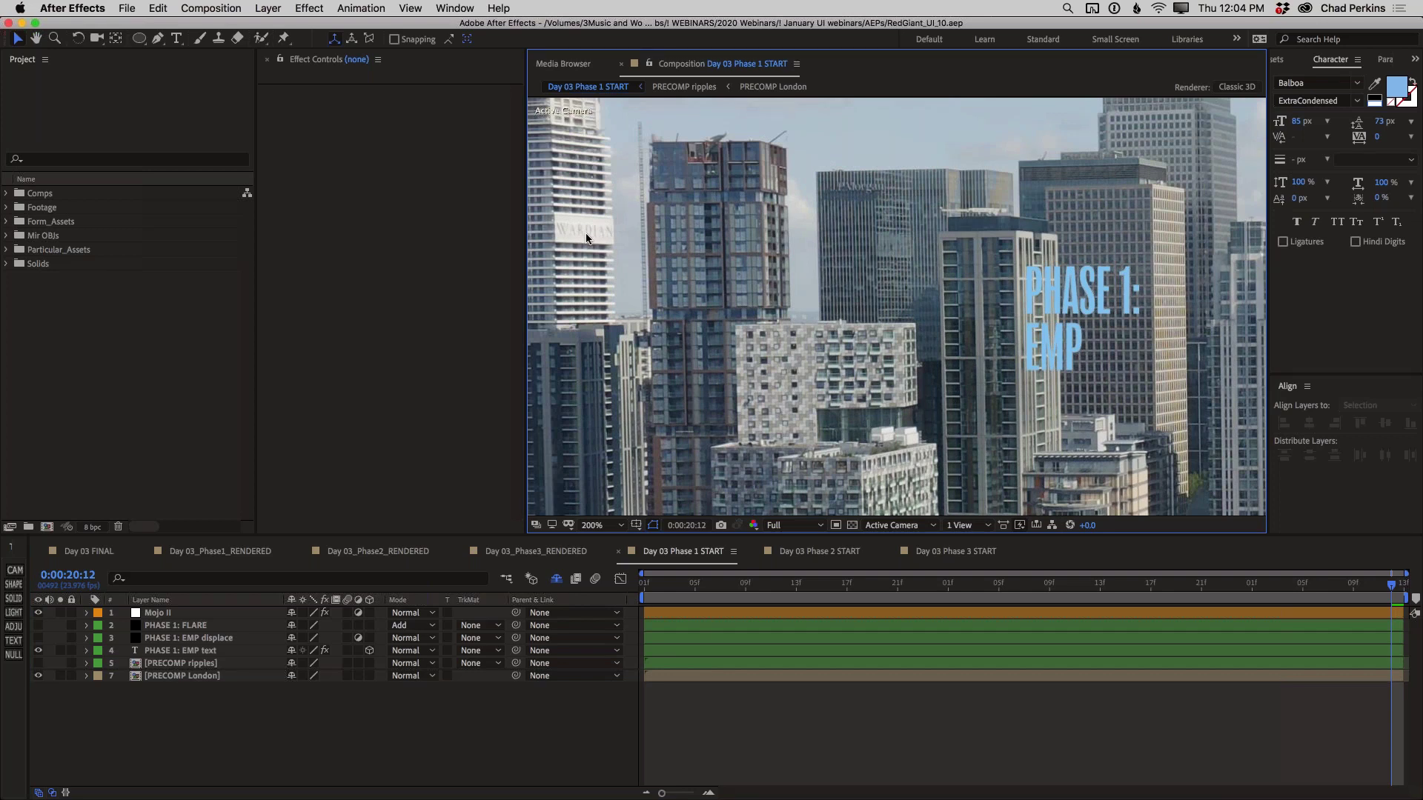
left_click(223, 677)
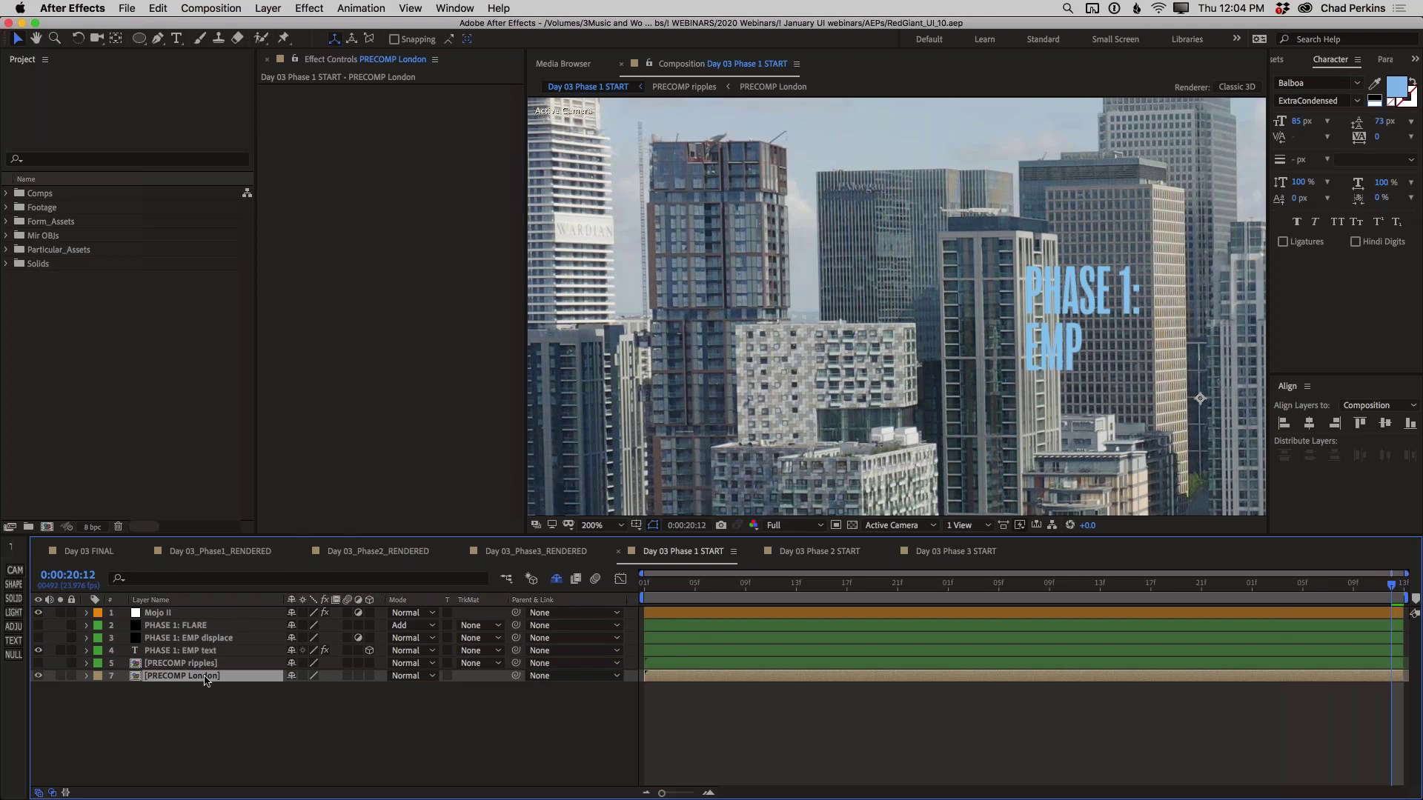
key("ctrl+space")
type("spot")
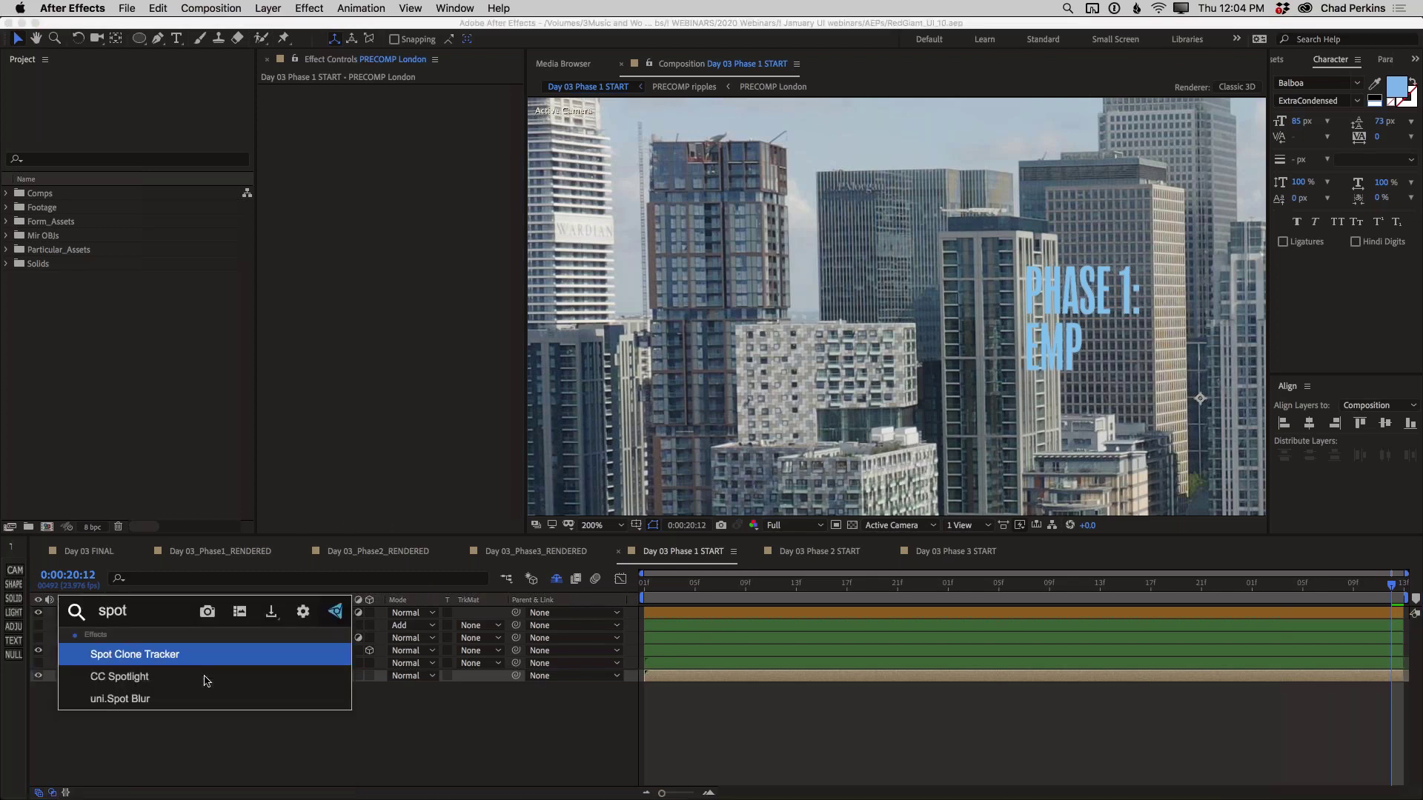
key("Return")
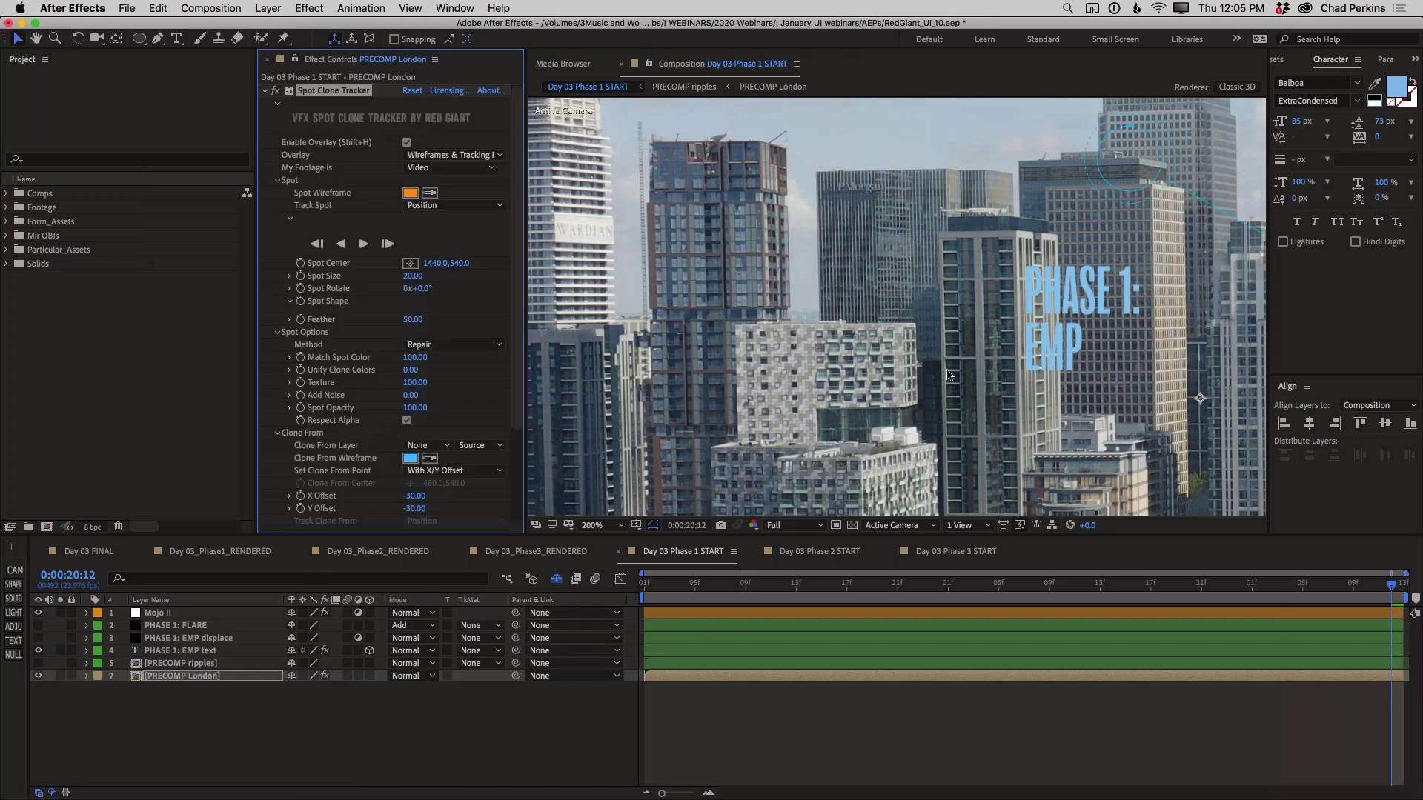
Step: Move the Spot Clone Tracker's spot center to about 1493, 454, onto the dark tower on the skyline's right side
key("comma")
left_click_drag(943, 355, 872, 333)
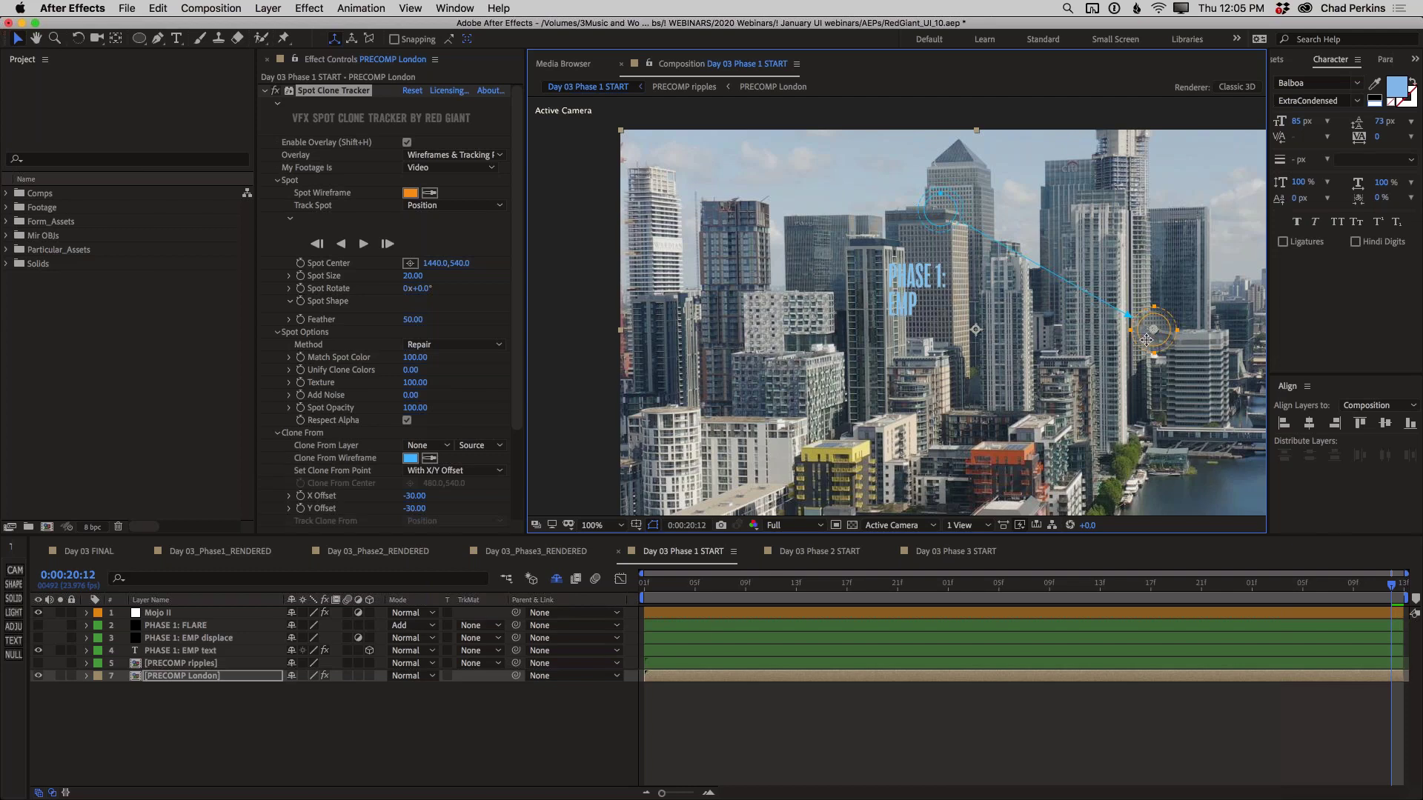
key("period")
left_click_drag(1142, 289, 881, 353)
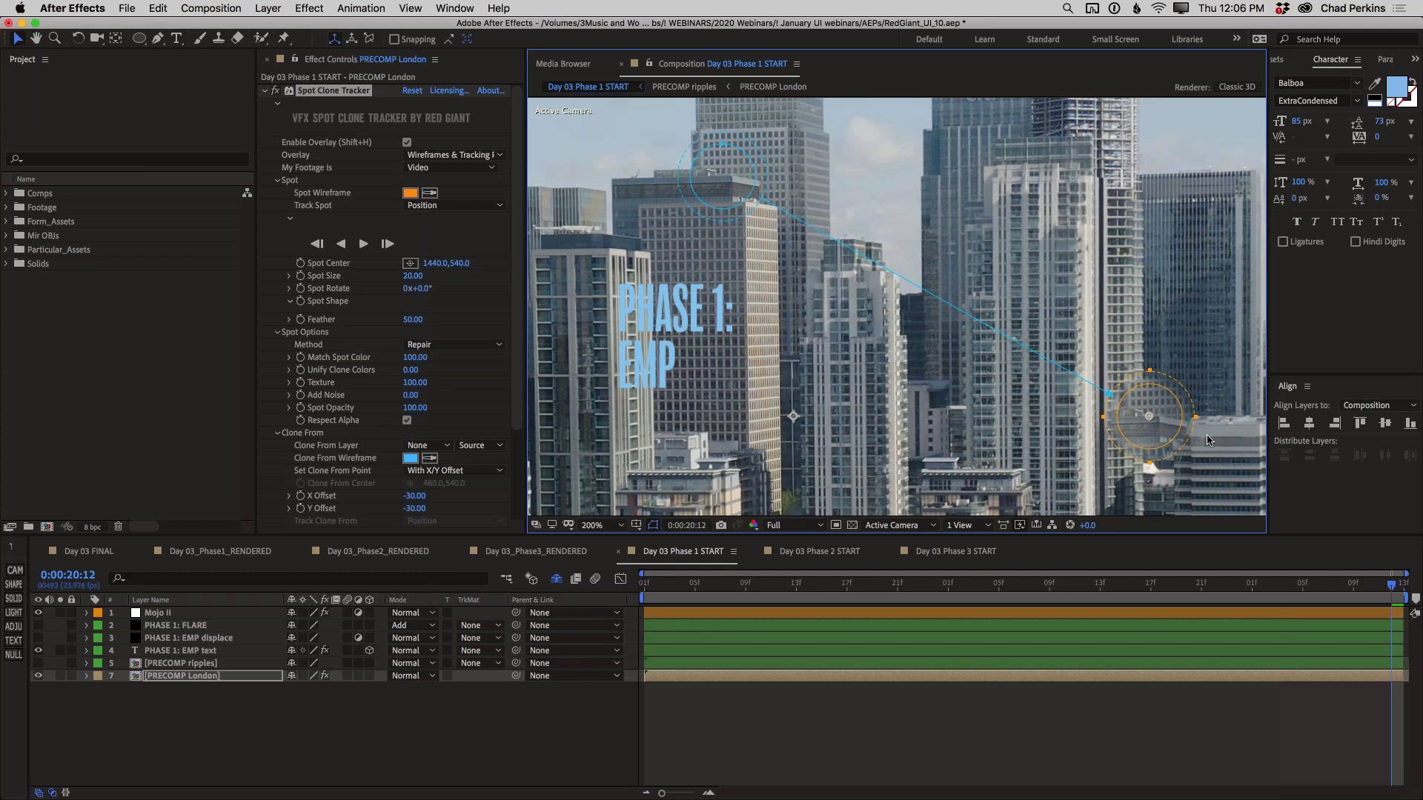
left_click_drag(1177, 396, 1216, 332)
left_click_drag(1033, 302, 983, 350)
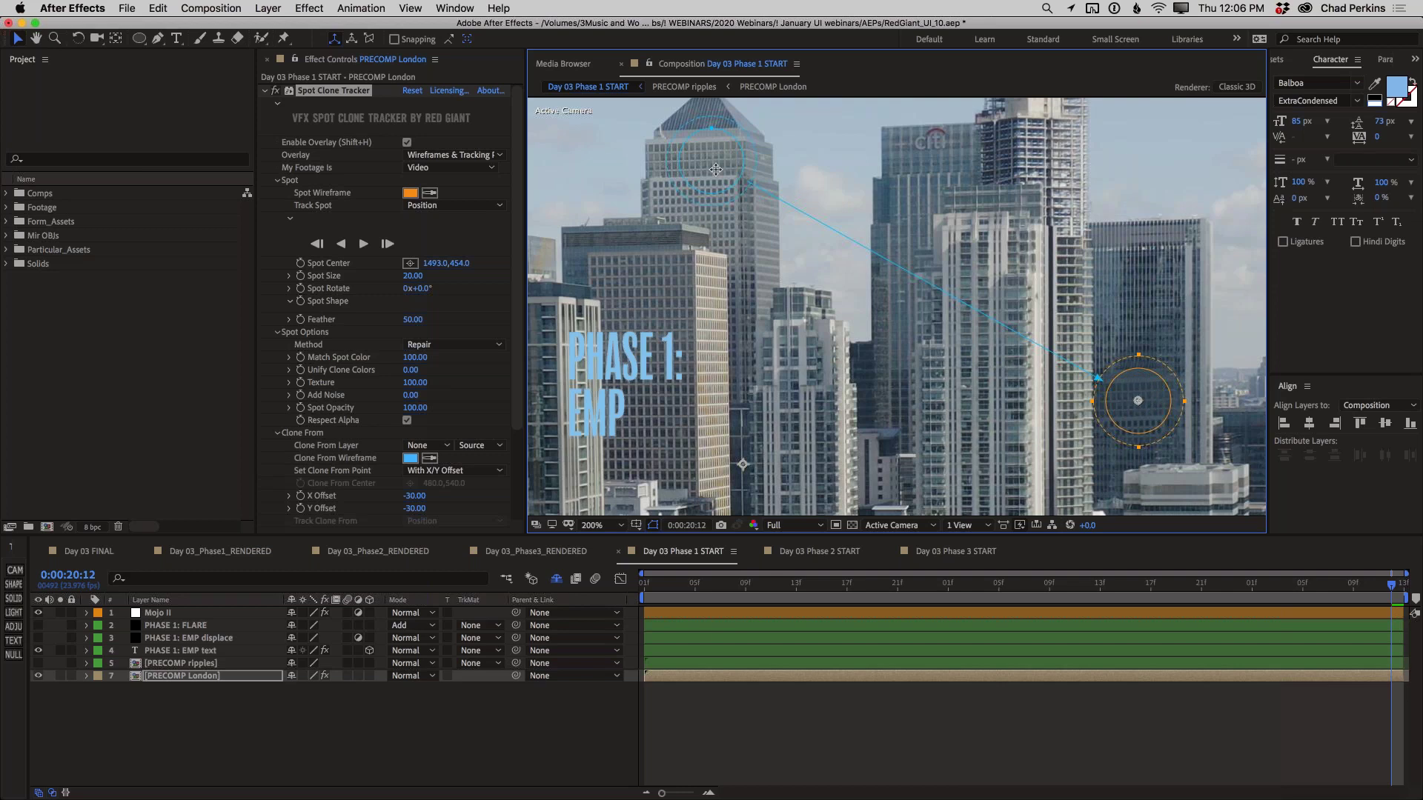
Step: Set the clone source offset to about -7.81, -10.56 and place the spot center at about 133, 310 on the white tower with the Wardian sign
key("comma")
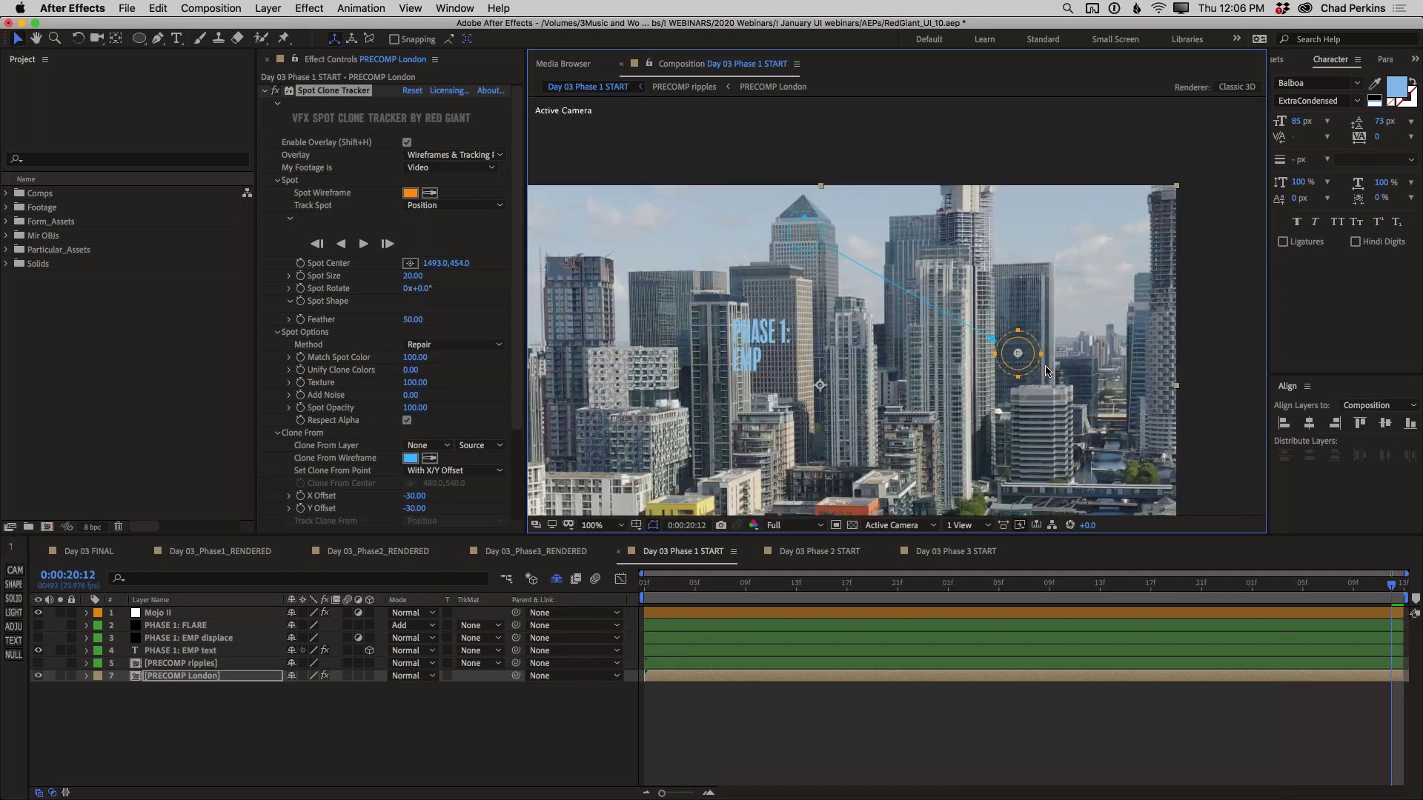
left_click_drag(920, 363, 1045, 357)
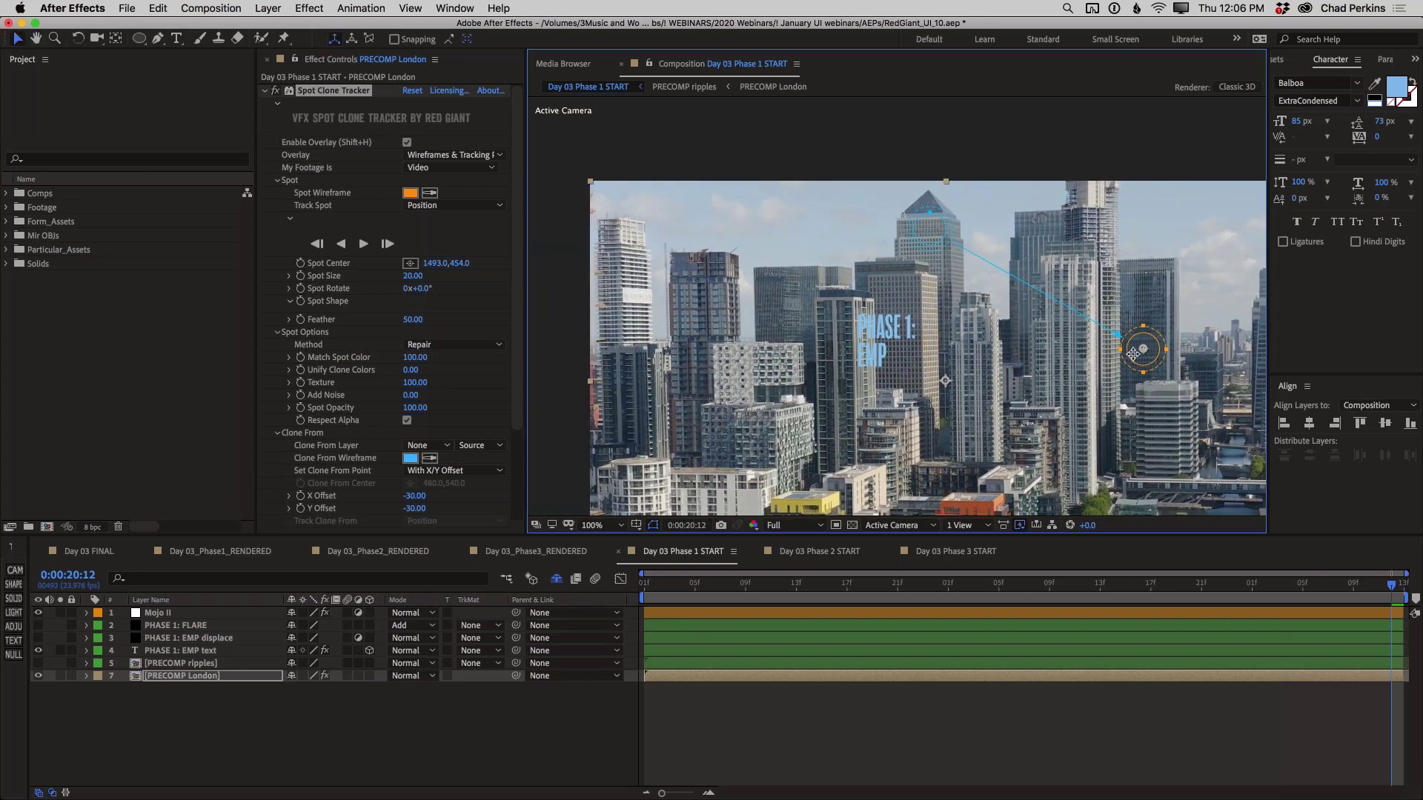
mouse_move(1131, 356)
left_mouse_down()
mouse_move(976, 272)
mouse_move(923, 289)
left_mouse_up()
mouse_move(732, 166)
left_mouse_down()
mouse_move(837, 231)
mouse_move(893, 252)
mouse_move(888, 240)
left_mouse_up()
left_click_drag(931, 285, 739, 291)
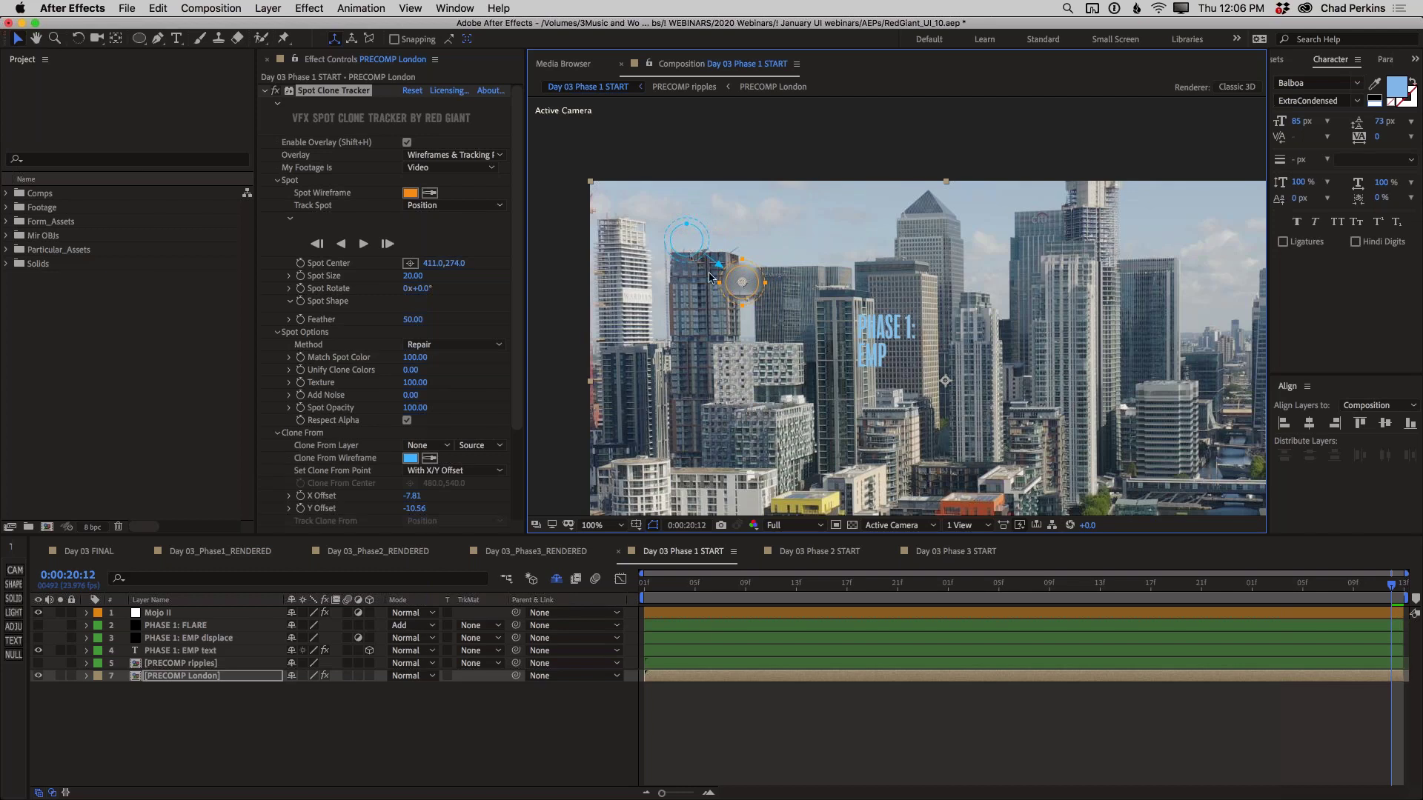
left_click_drag(736, 286, 635, 297)
key("period")
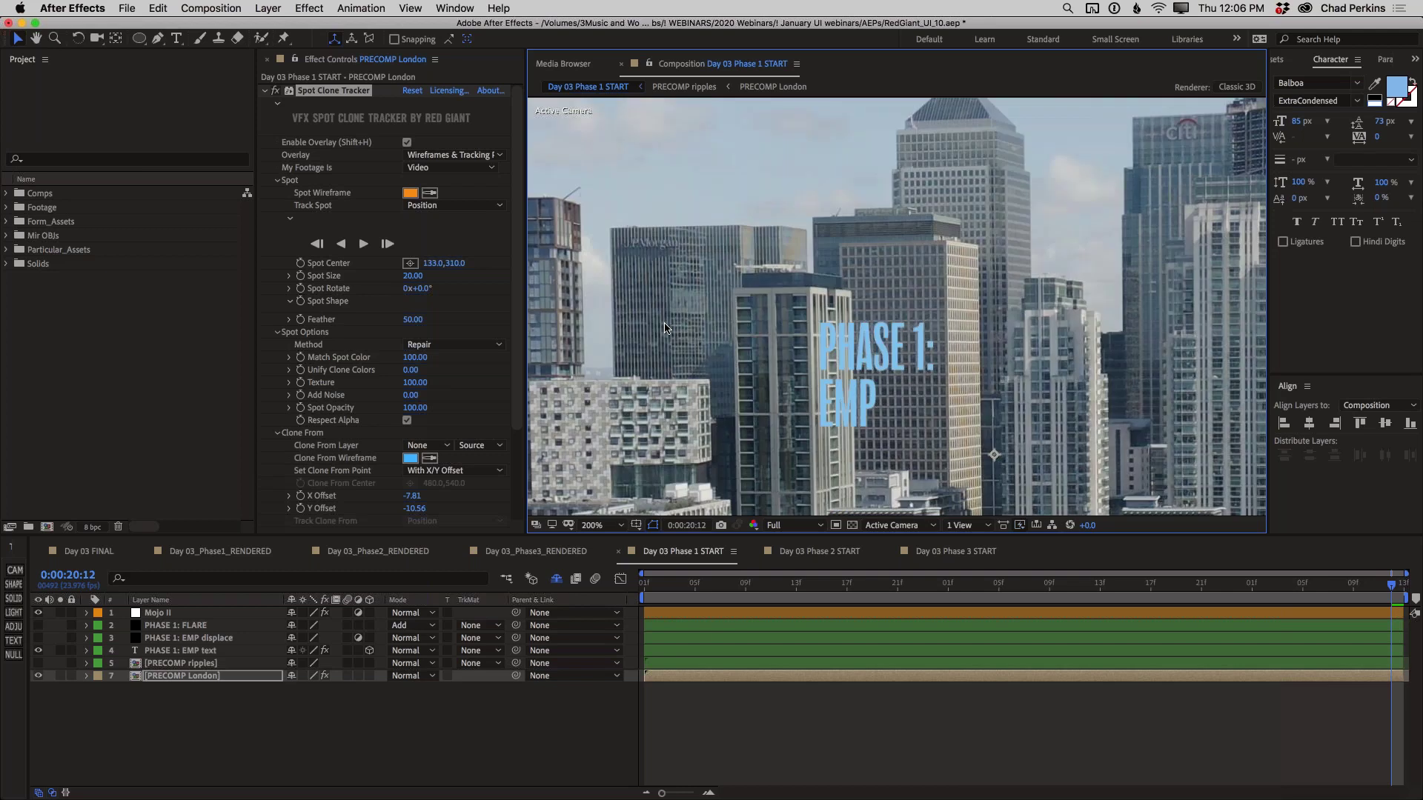
Step: Move the clone source onto the lower part of the white tower, at an offset of about 0.57, 11.67
key("space")
mouse_move(824, 345)
left_mouse_down()
mouse_move(1189, 314)
mouse_move(1350, 337)
left_mouse_up()
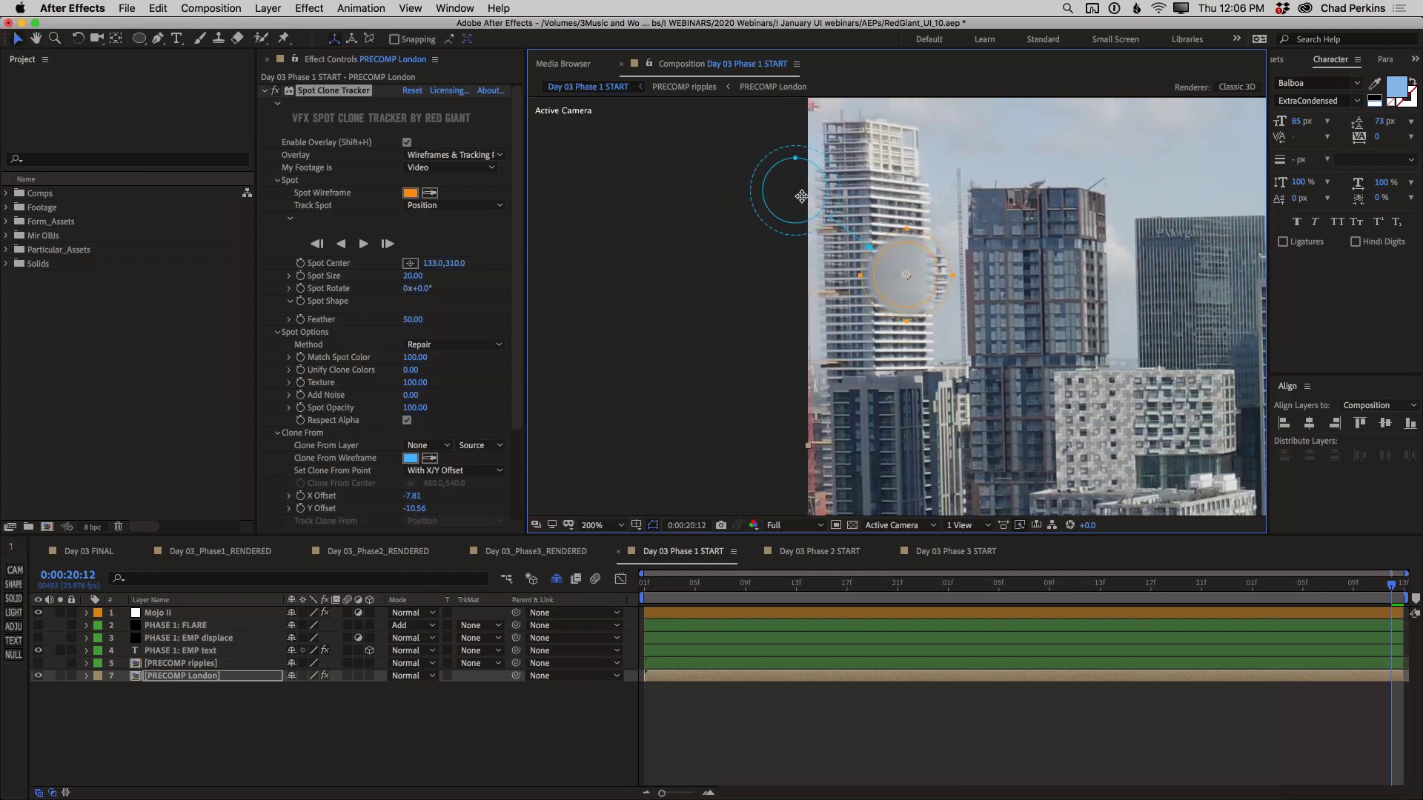
left_click_drag(795, 196, 915, 372)
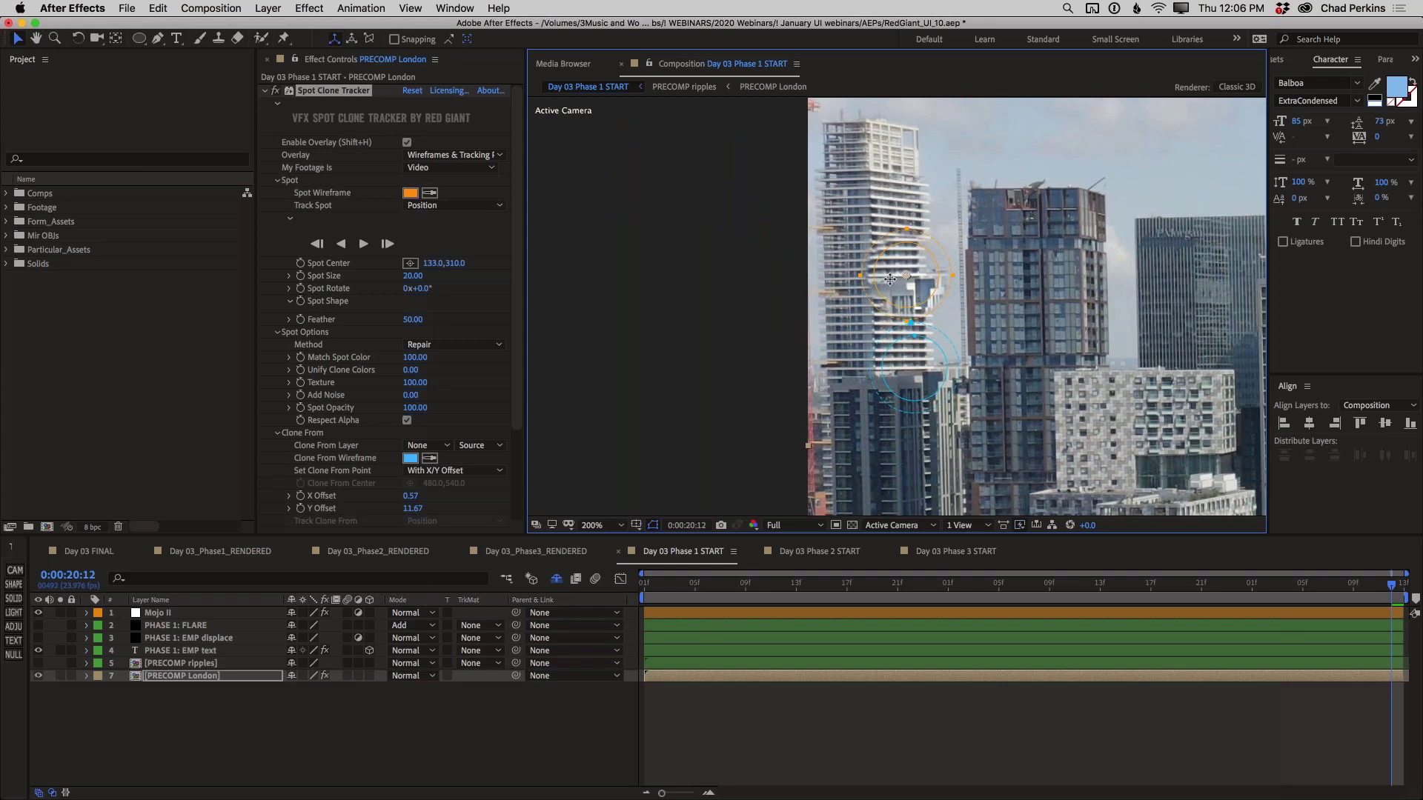
Step: Place the spot center at about 128, 310 on the white tower and flatten the spot into a lower ellipse
left_click_drag(883, 280, 880, 287)
key("super+z")
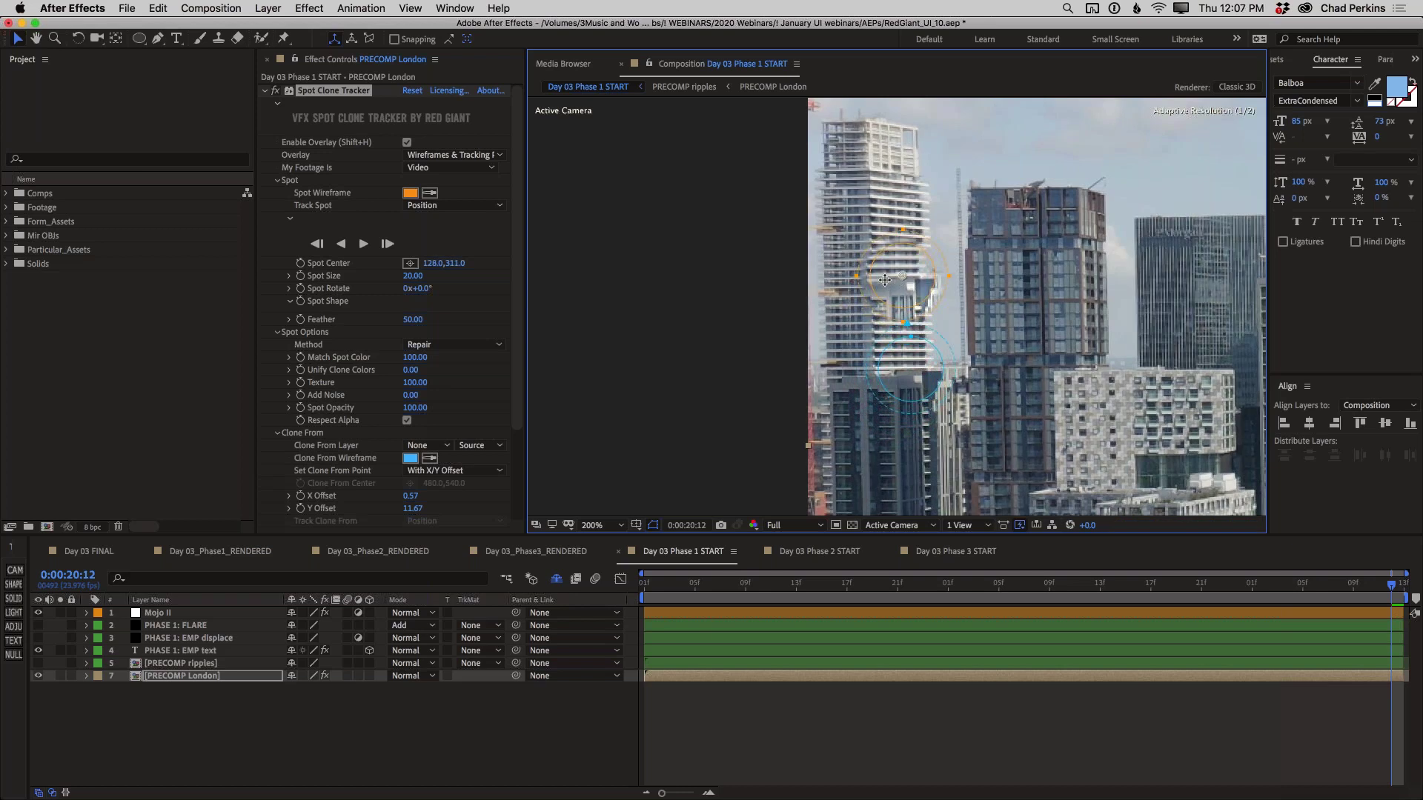
left_click_drag(902, 320, 865, 277)
left_click_drag(904, 231, 943, 276)
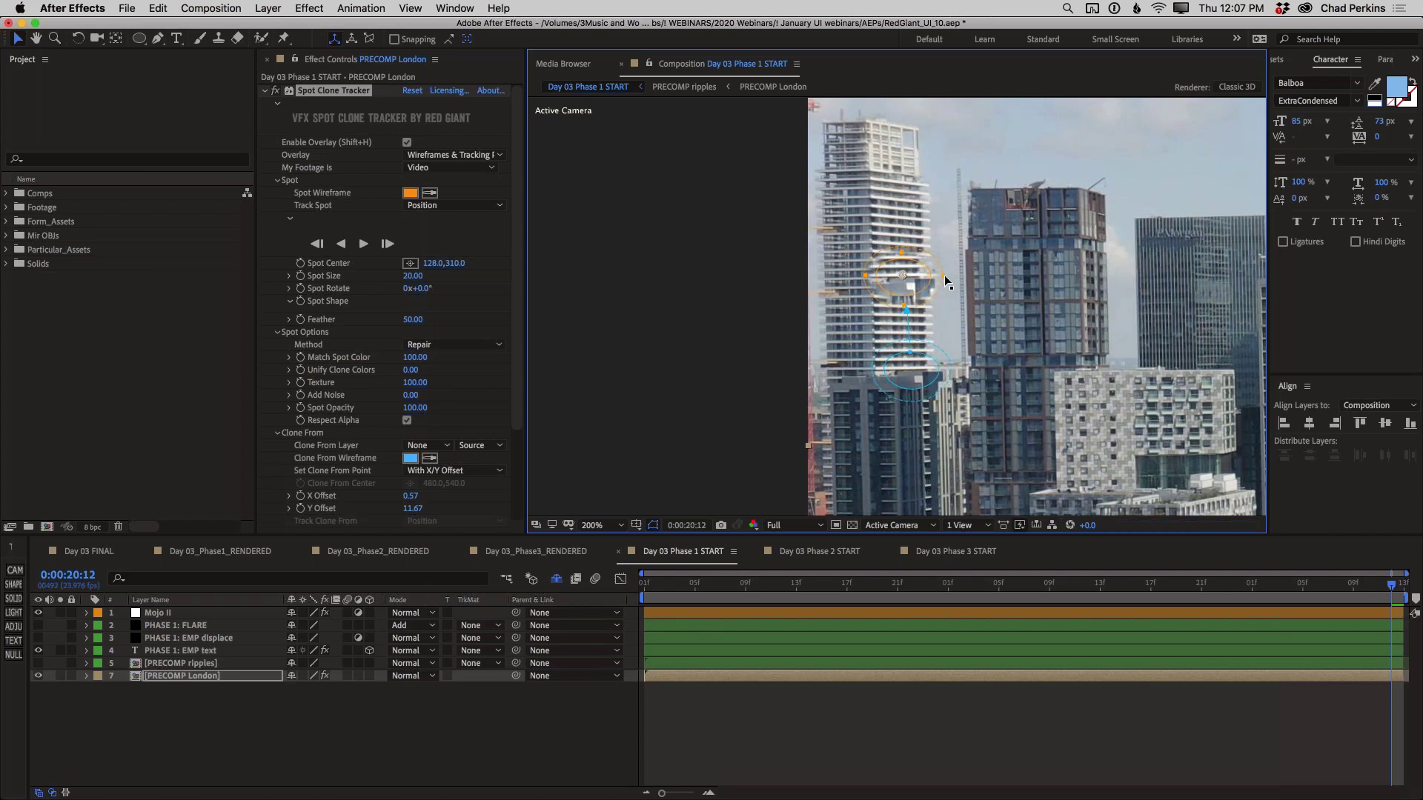
Step: Align the cloned balconies by setting the source offset to about 0.26, 7.82 and the spot center to about 127.5, 309.5
left_click_drag(914, 369, 909, 339)
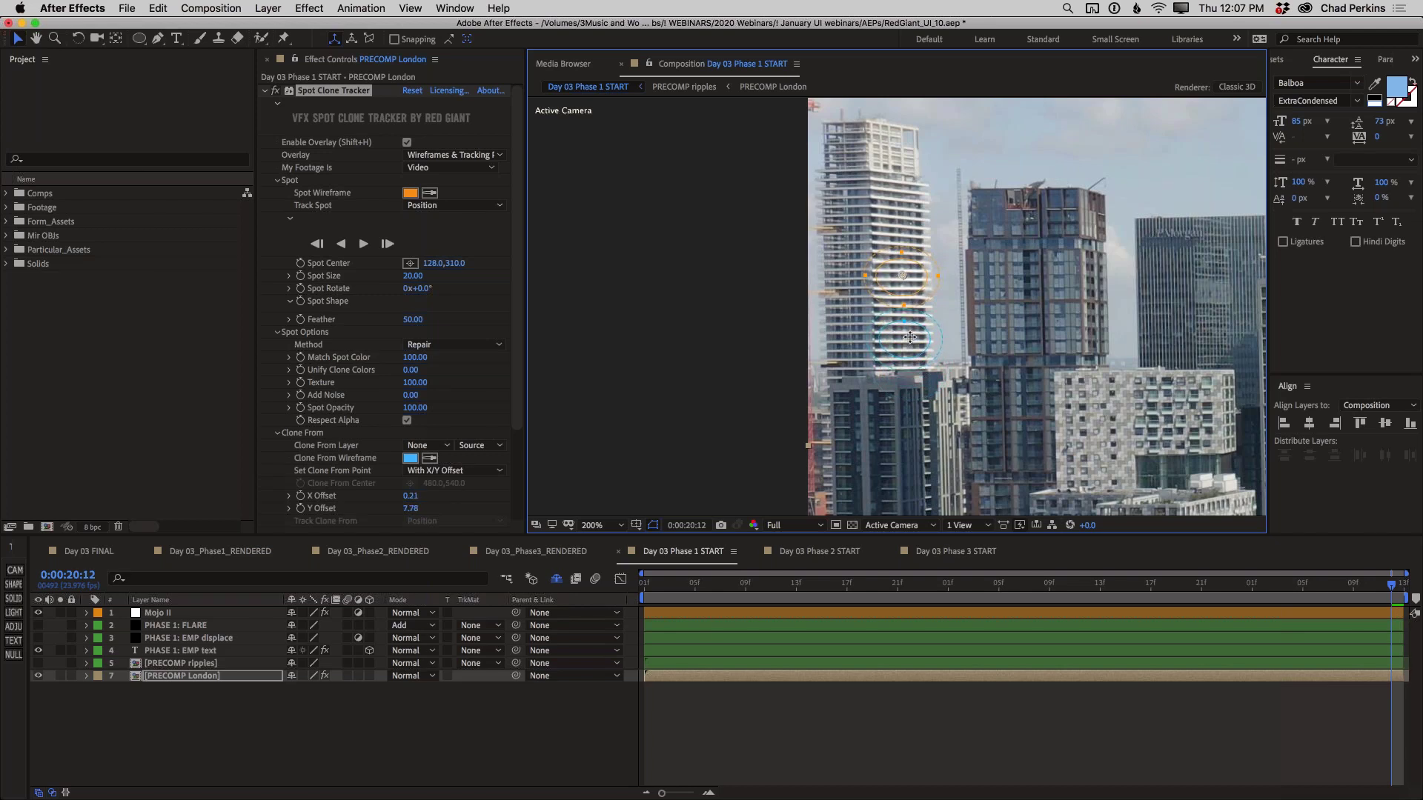
left_click_drag(909, 338, 910, 339)
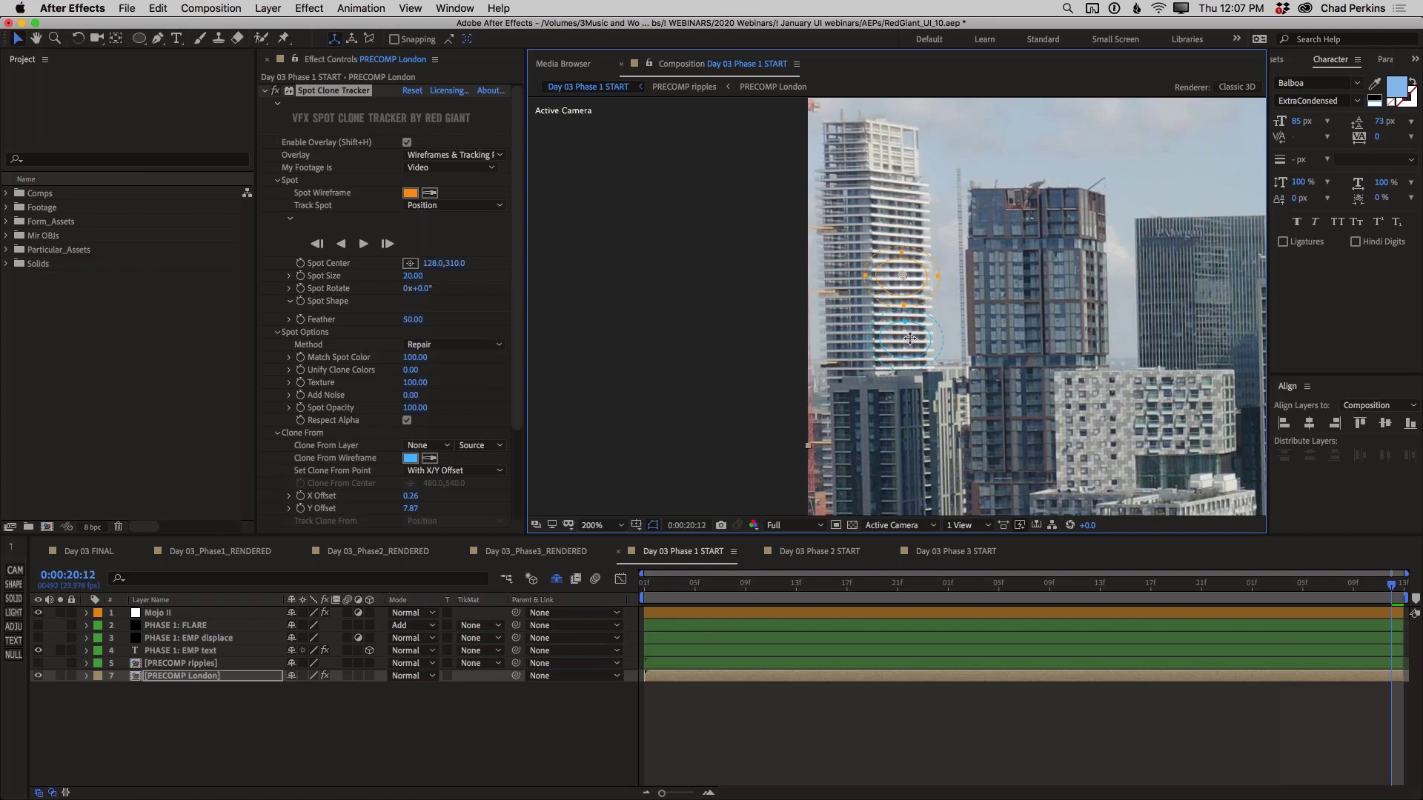
key("period")
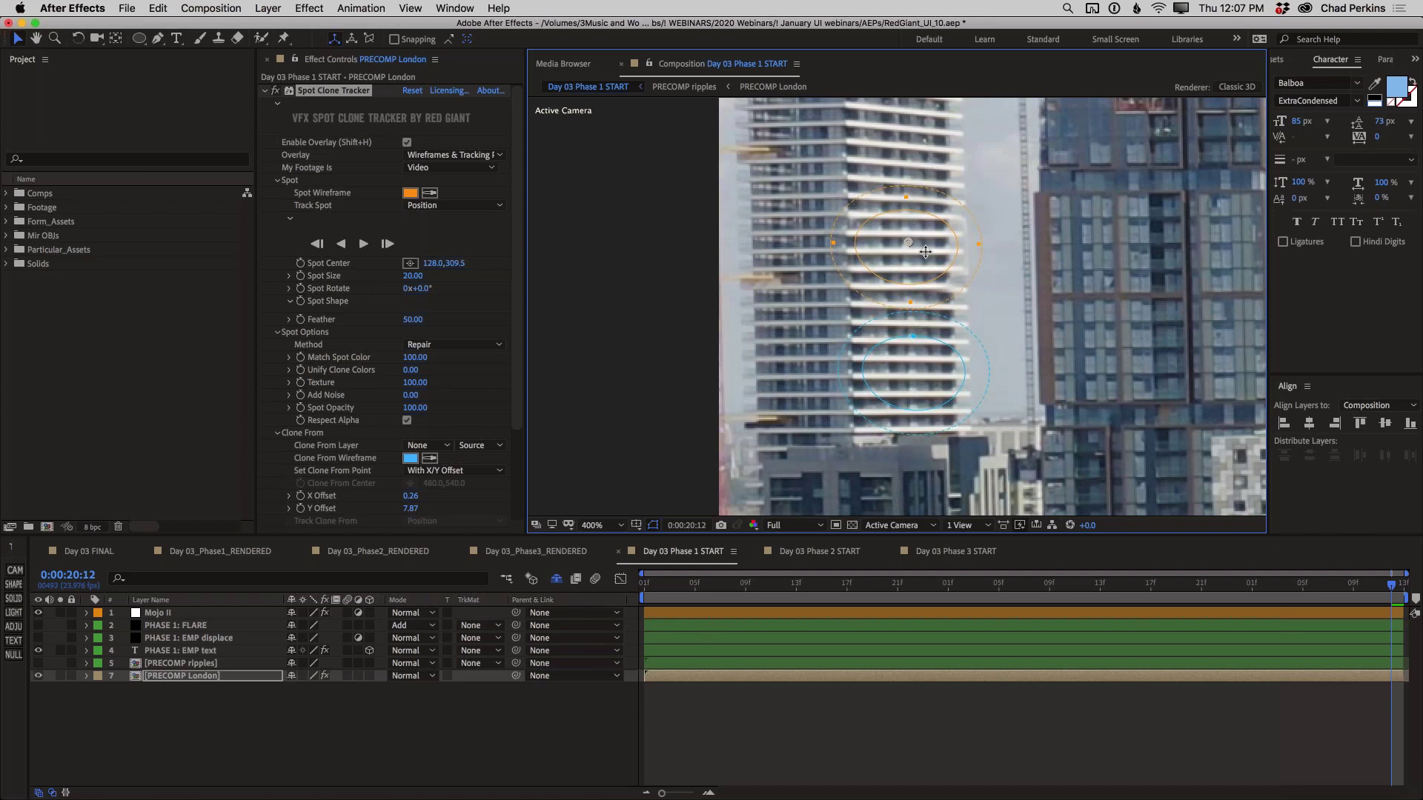
left_click_drag(936, 367, 936, 368)
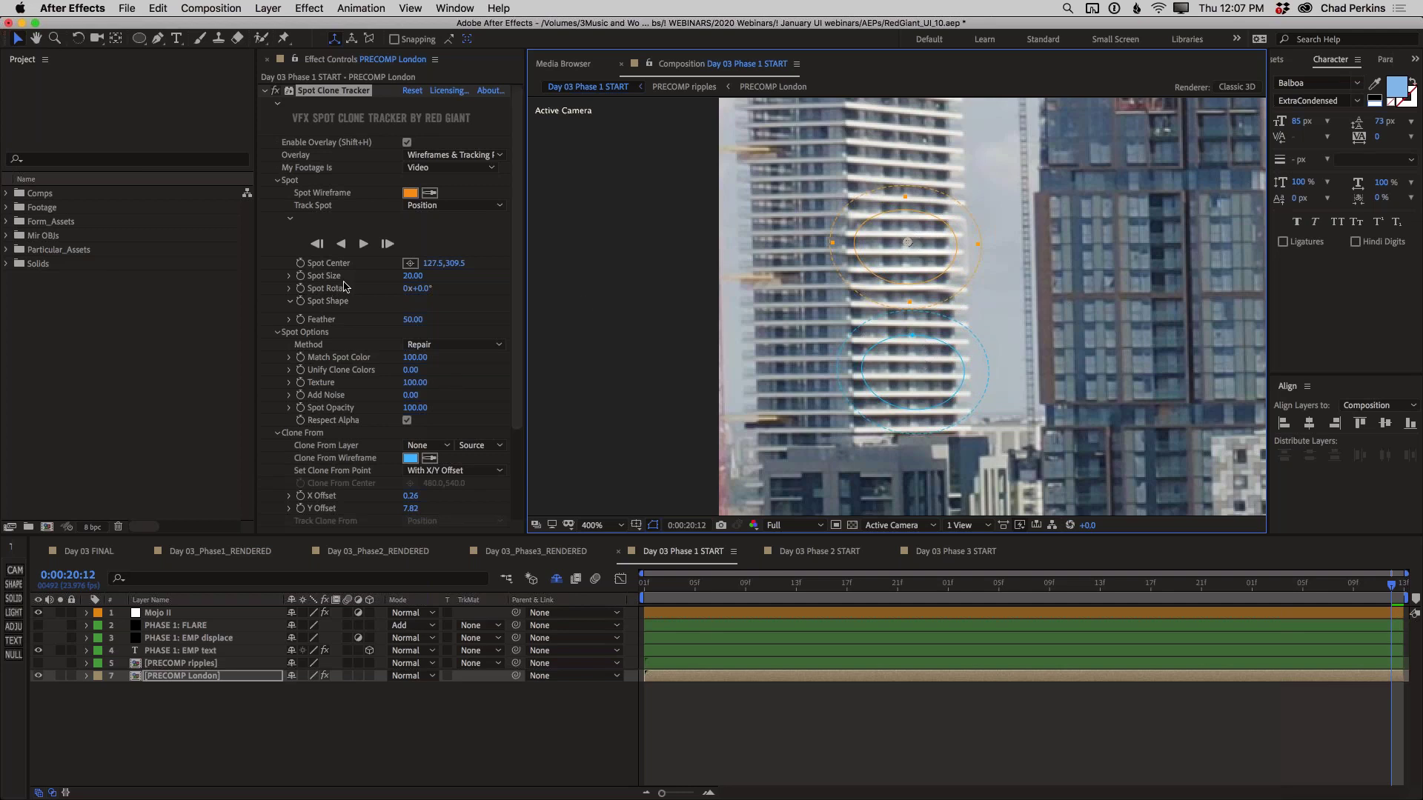
Step: Rotate the spot by 1.4°, shift its center to about 128.5, 309.5 and widen it slightly
left_click_drag(424, 289, 430, 289)
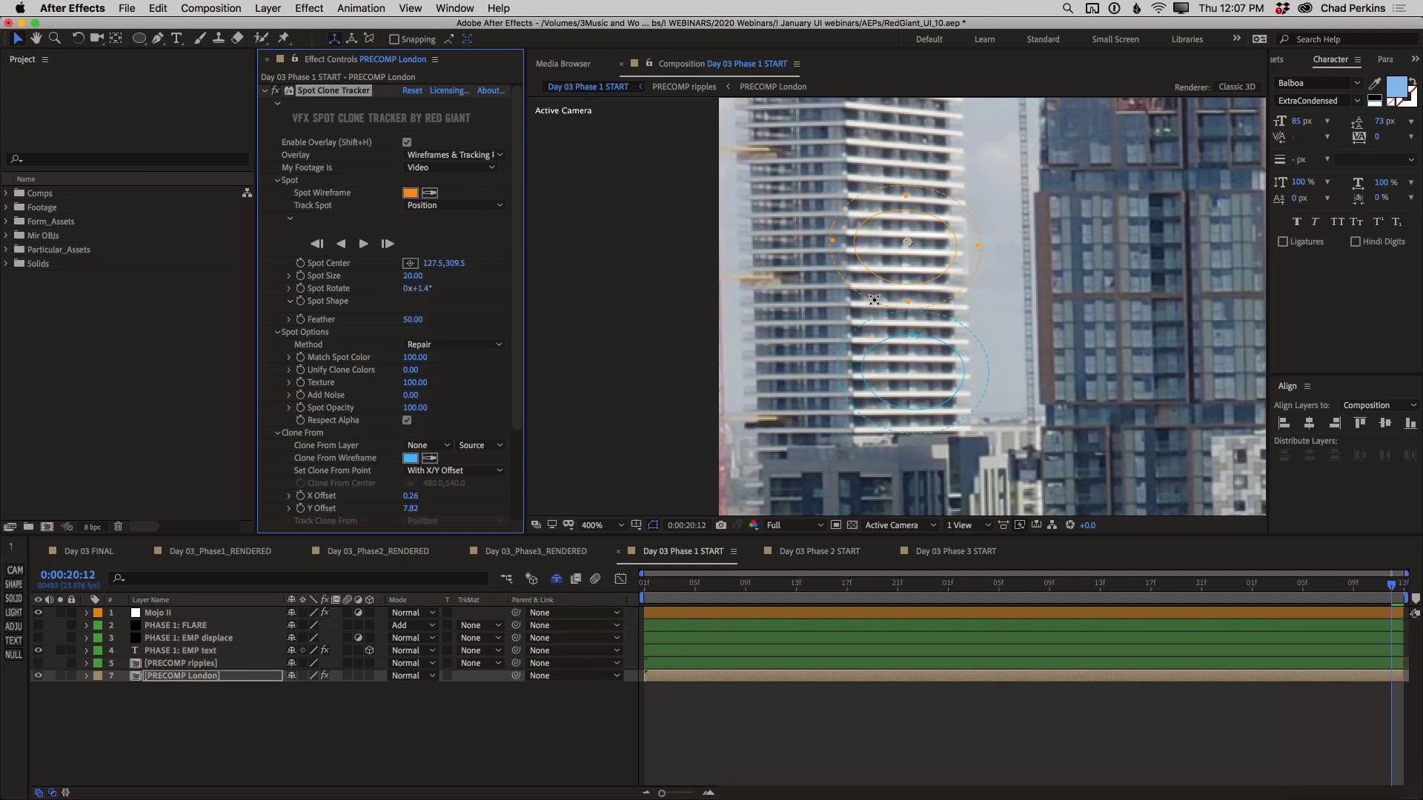
left_click_drag(918, 256, 920, 256)
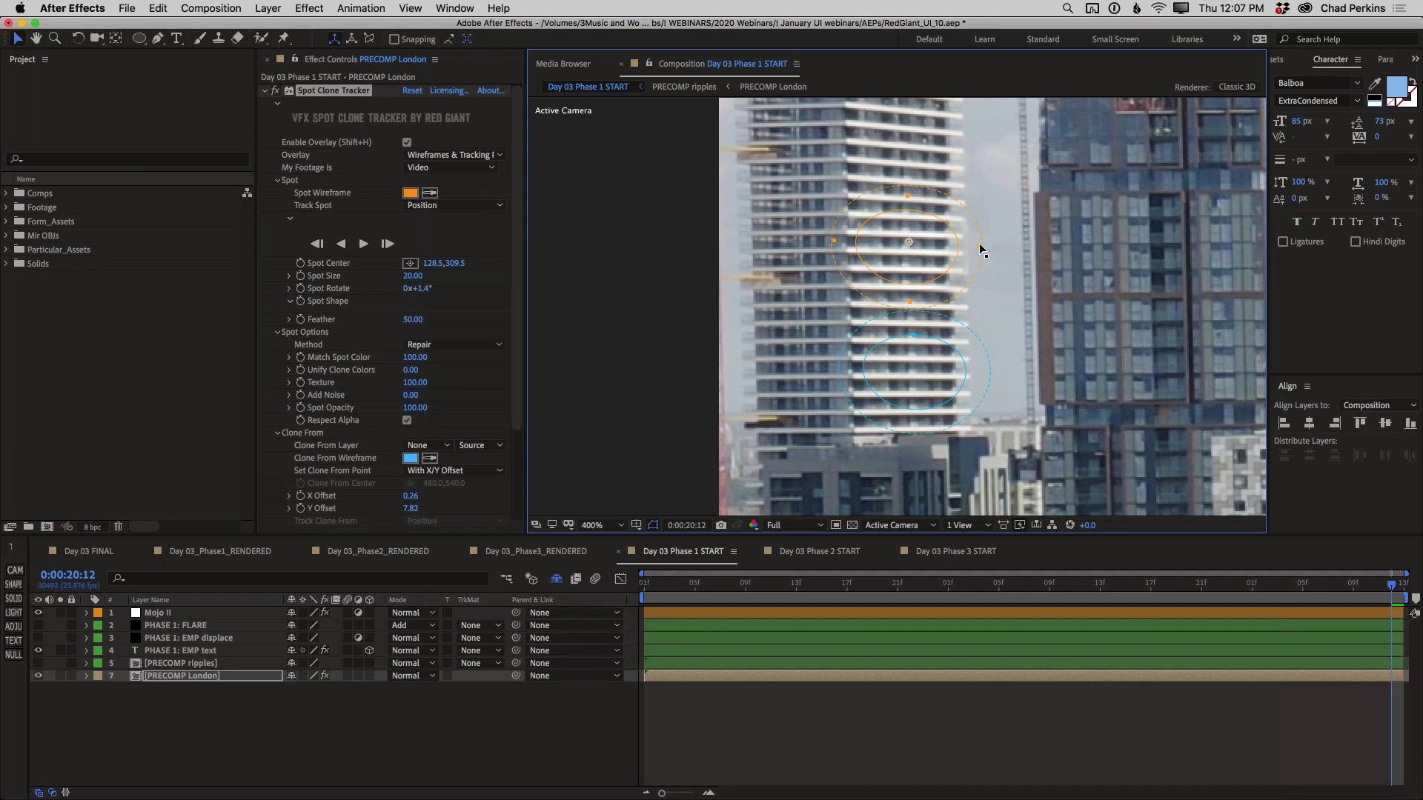
left_click_drag(978, 243, 988, 245)
Step: Check the patch without its overlay, and track the spot backward from 0:00:20:12 to the start of the comp
key("super+shift+h")
left_click(837, 730)
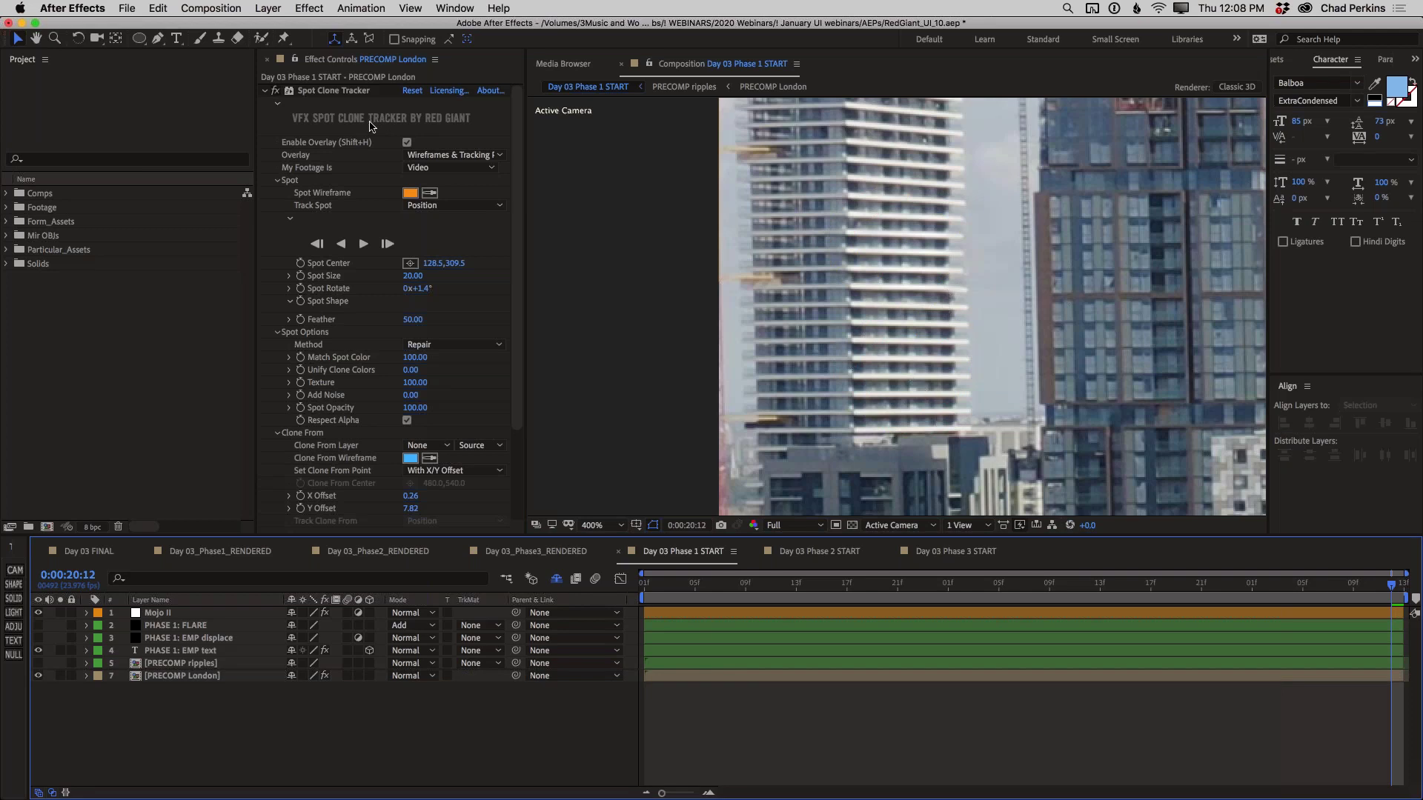
left_click(322, 91)
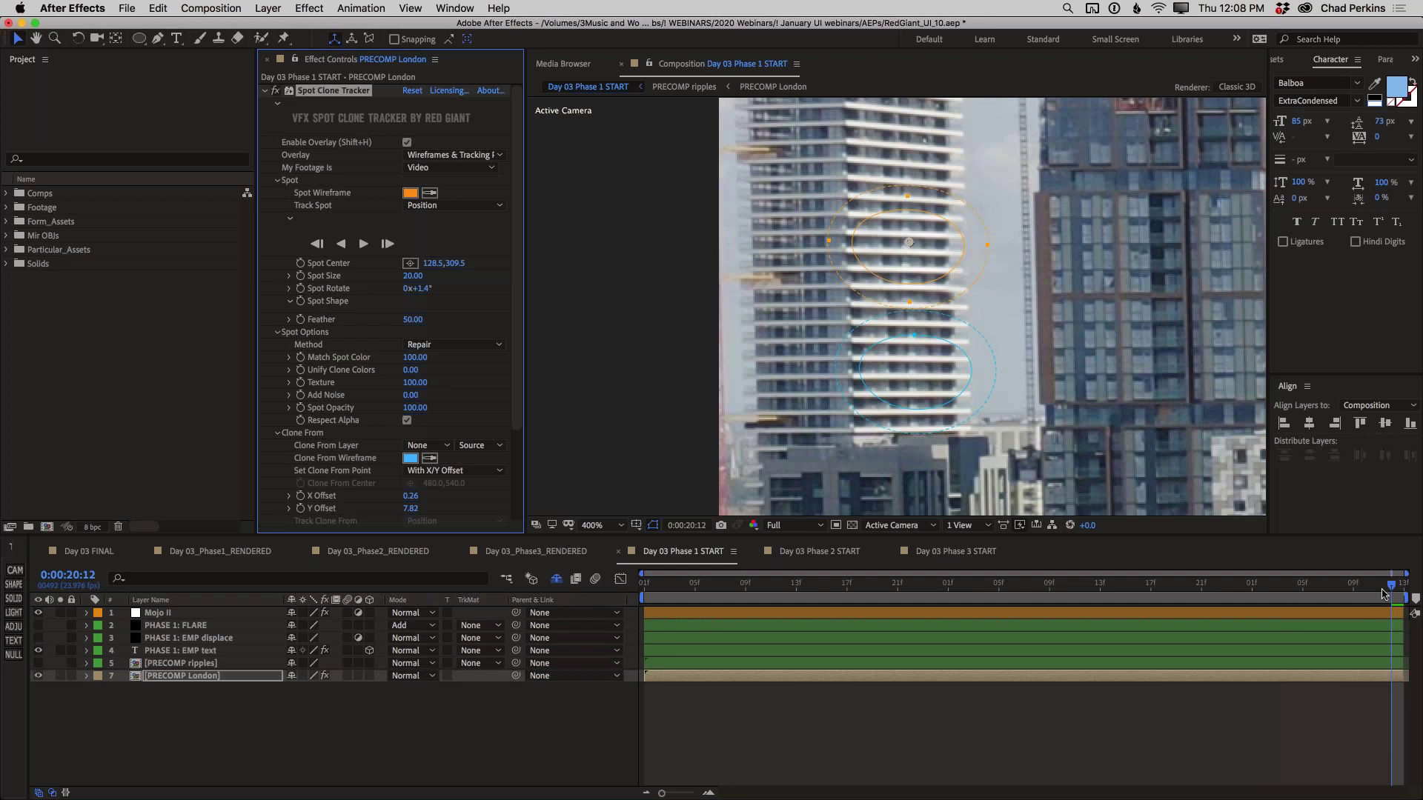
left_click(341, 245)
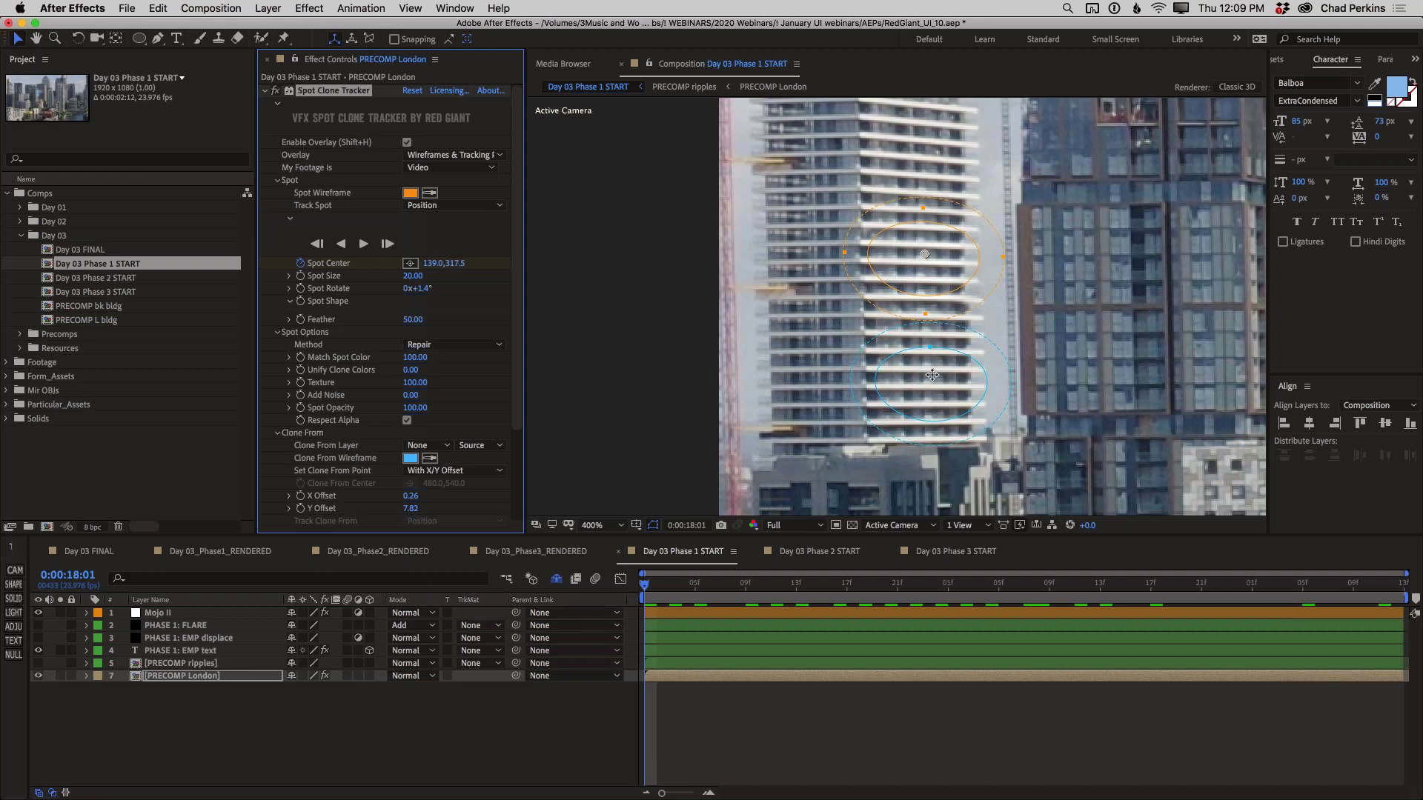
Step: At the first frame, nudge the clone source's X offset to about 0.21 and inspect the patch without its overlay
left_click_drag(932, 375, 931, 376)
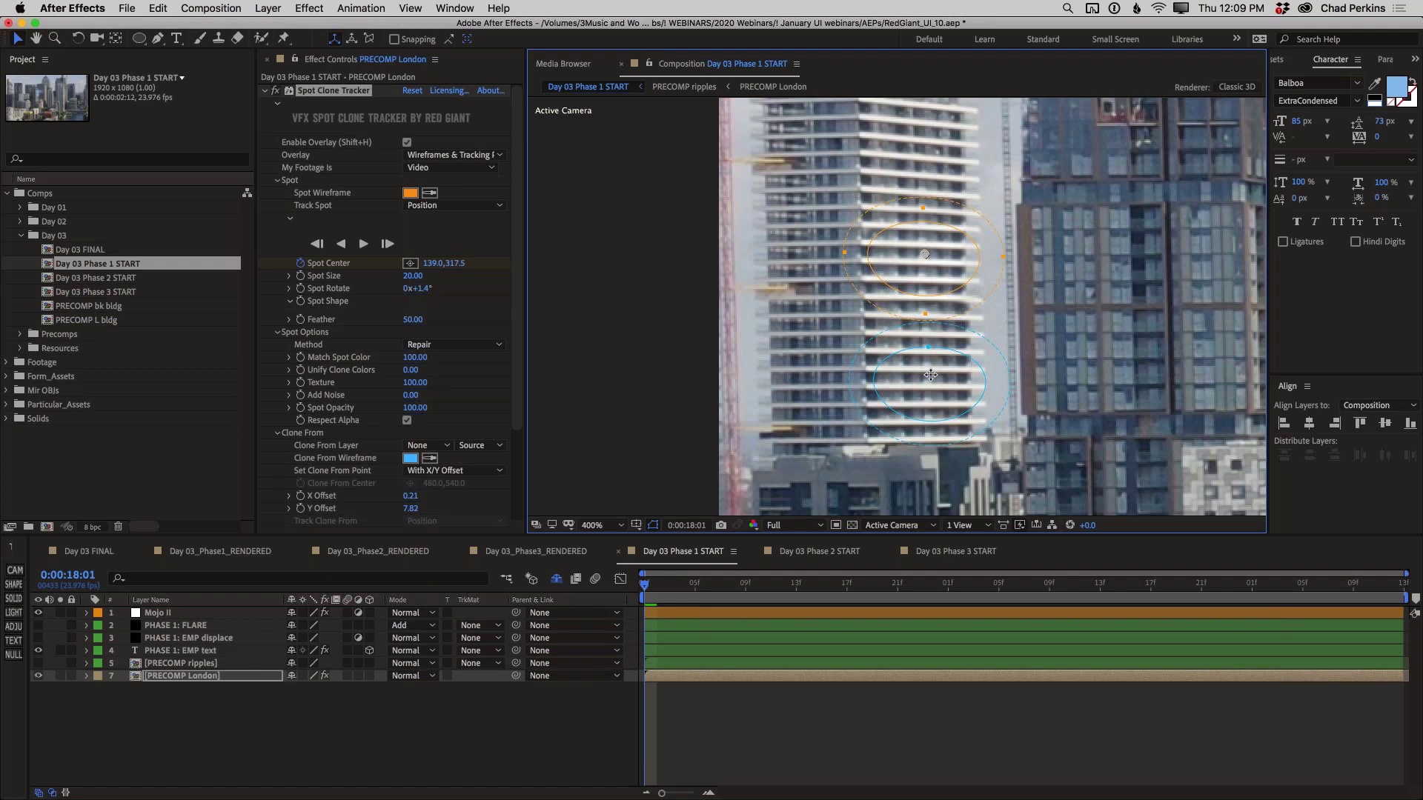
key("shift+super+h")
left_click(925, 704)
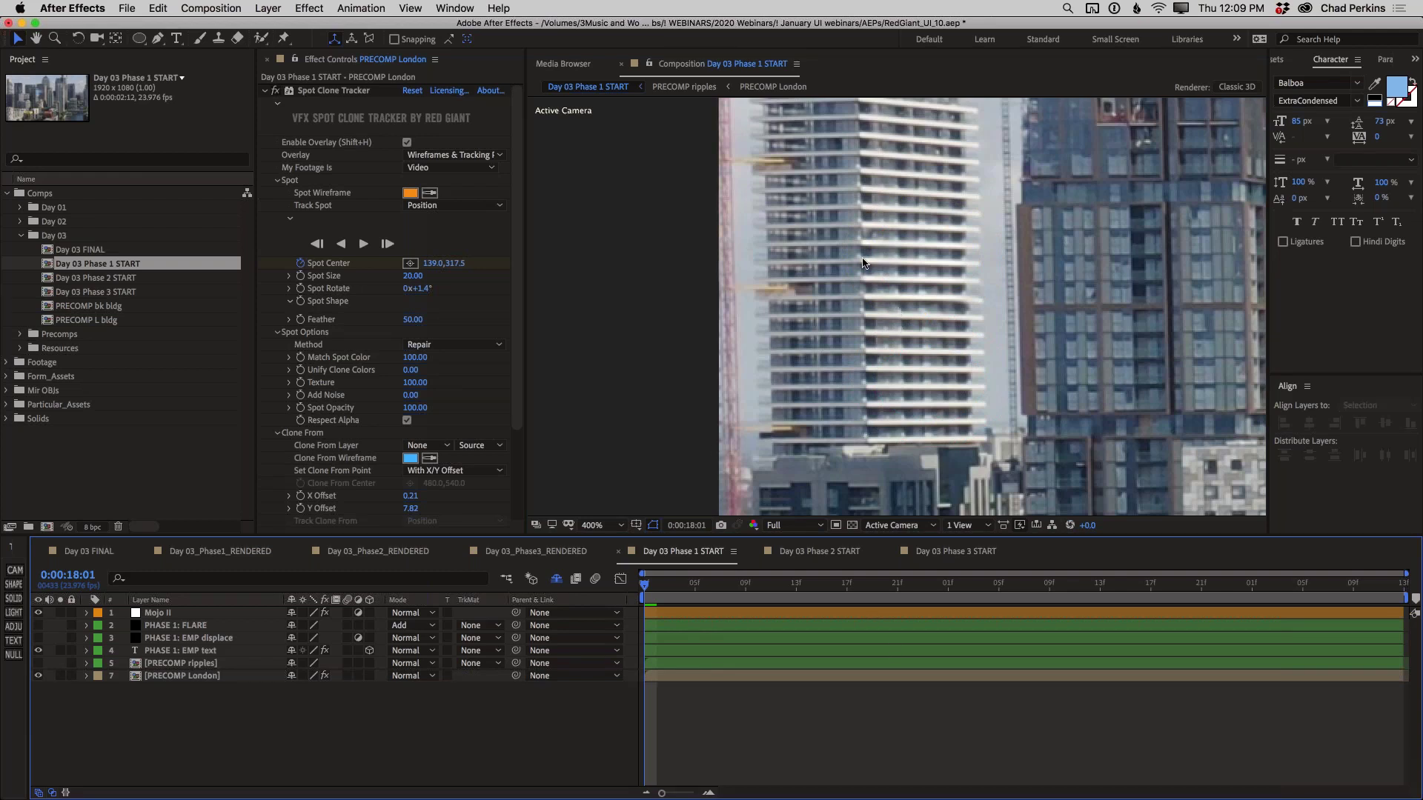
Step: Preview the Day 03 Phase 1 START comp from its first frame to check the tracked patch on the white tower
key("comma")
key("comma")
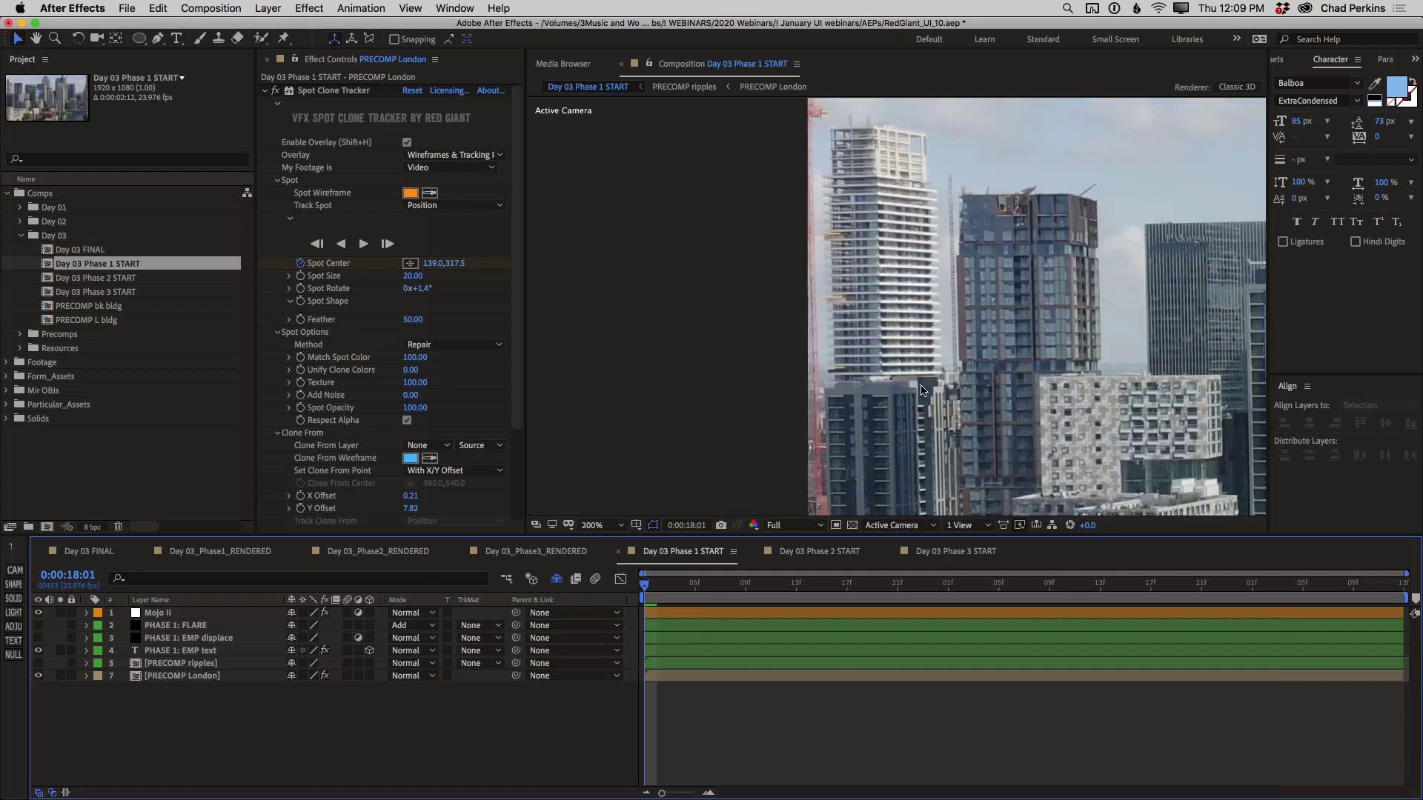
left_click_drag(951, 380, 834, 367)
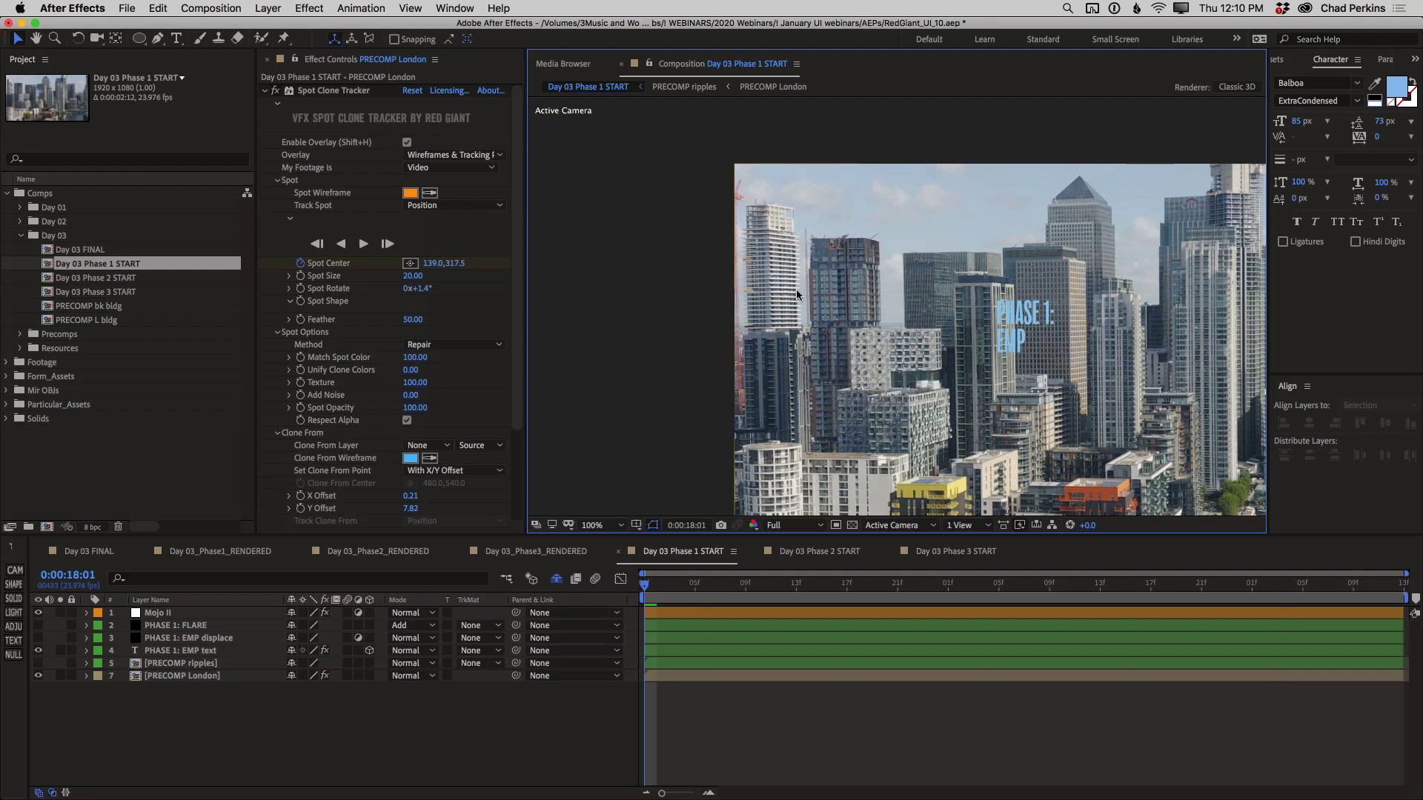
key("space")
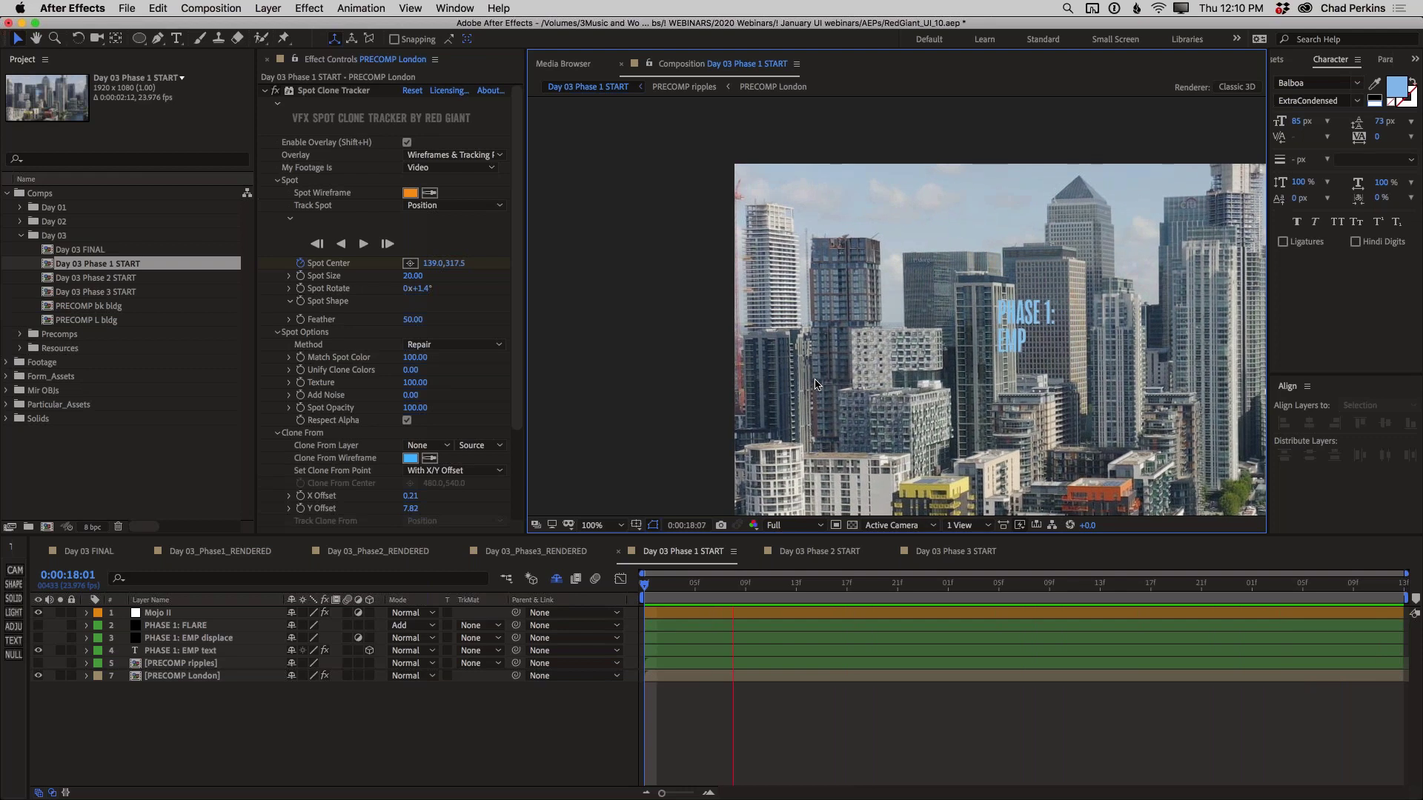
key("space")
left_click_drag(919, 315, 759, 269)
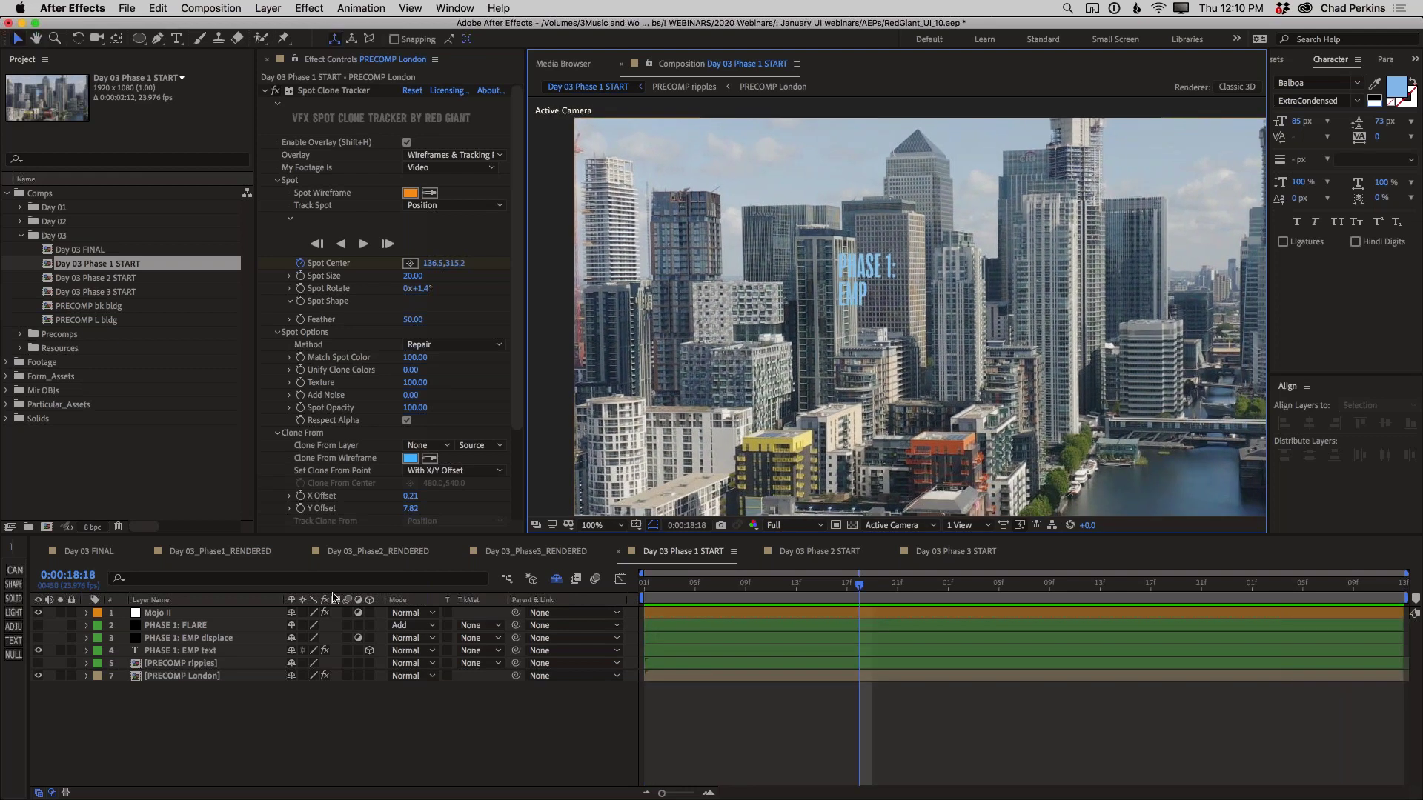
Step: Enable the Optical Glow effect on the PHASE 1: EMP text layer
left_click(192, 652)
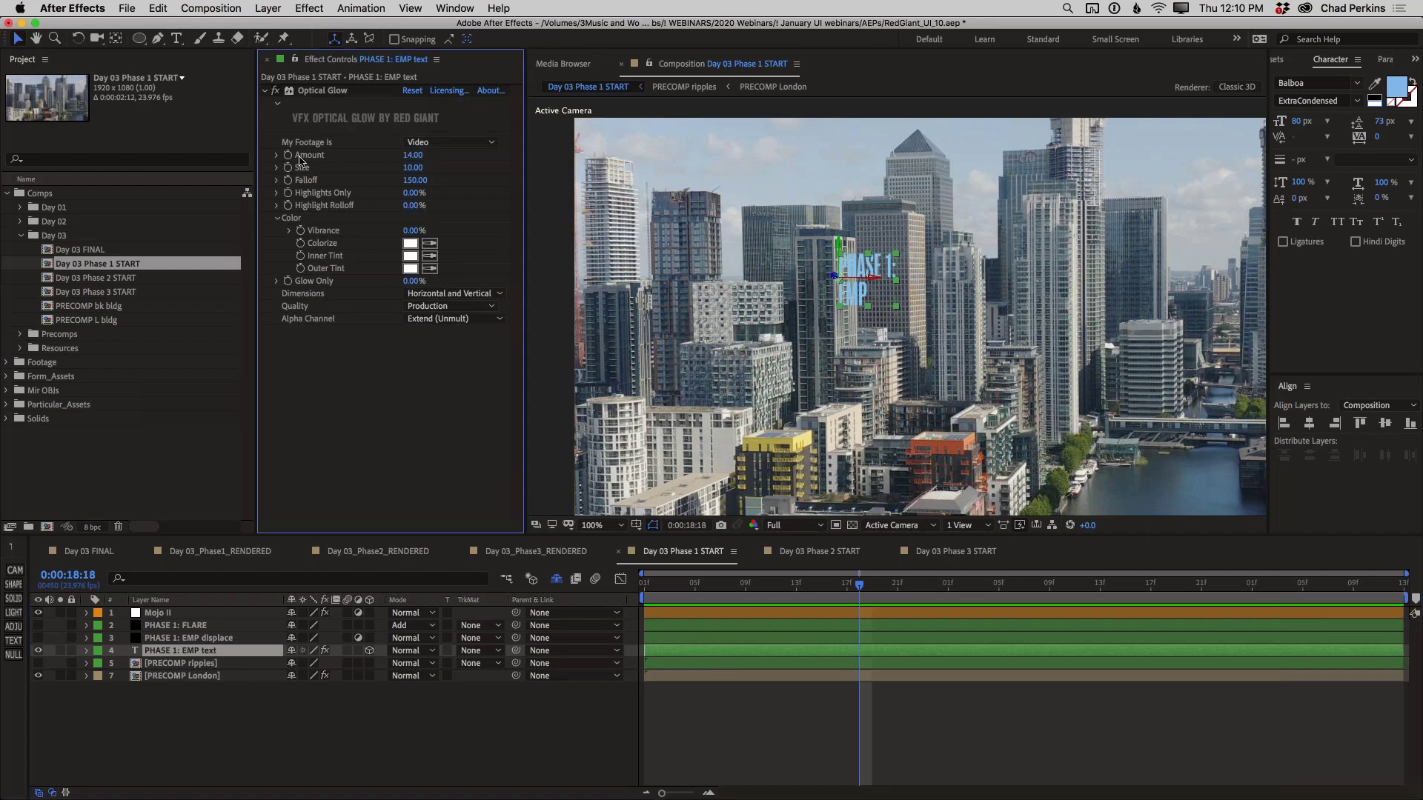
left_click(275, 91)
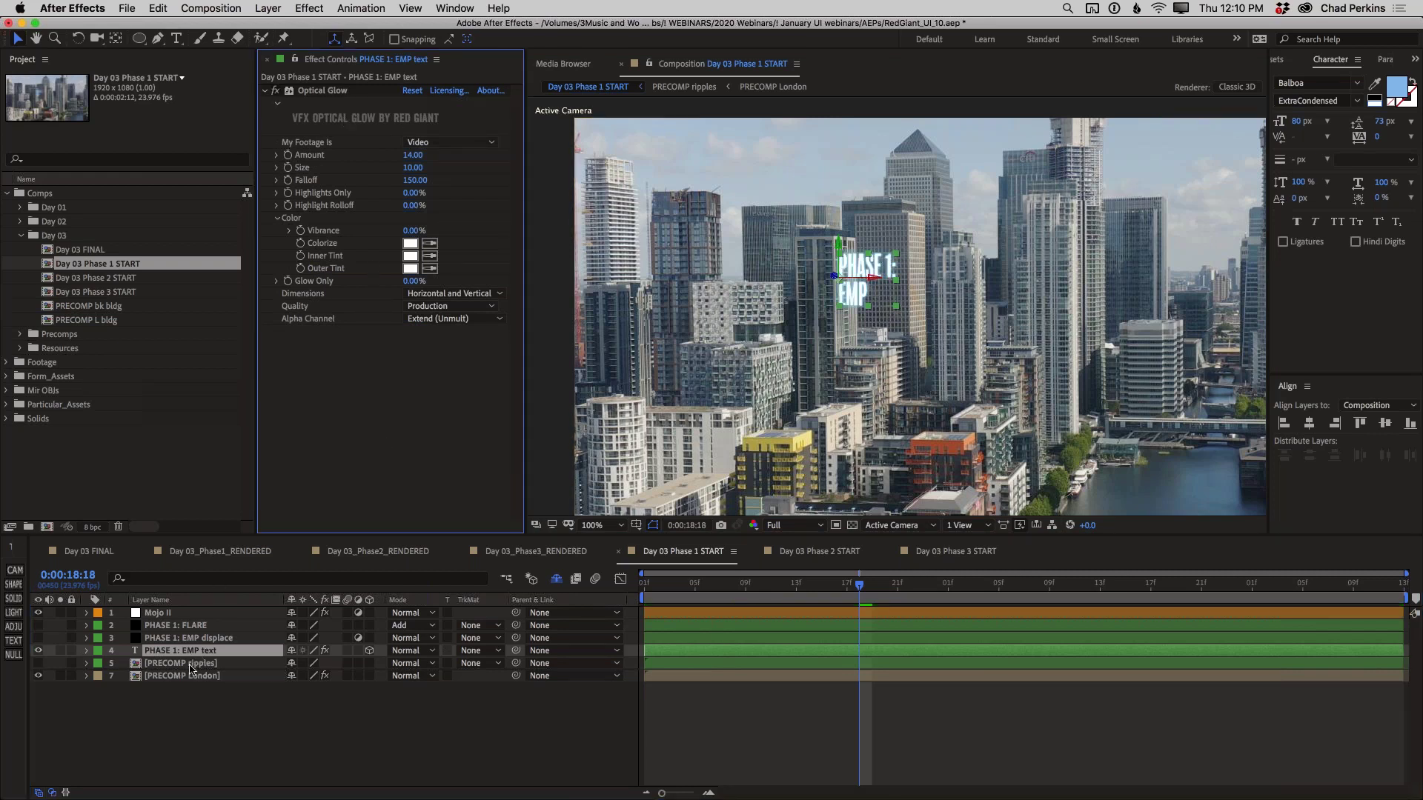
Step: View the Day 03_Phase3_RENDERED comp as a color reference, and enable Curves on the Mojo II layer in Day 03 Phase 1 START
left_click(197, 615)
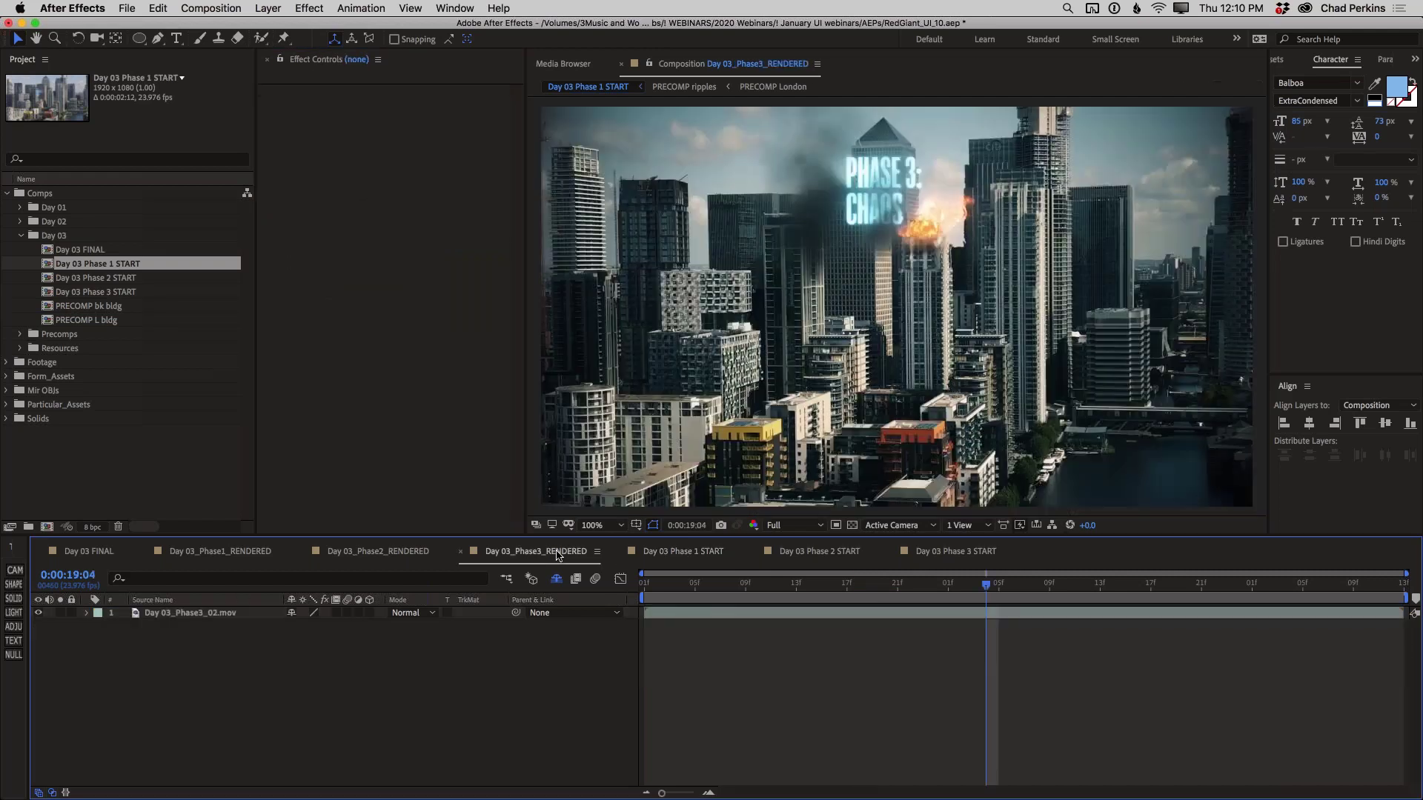
left_click(557, 554)
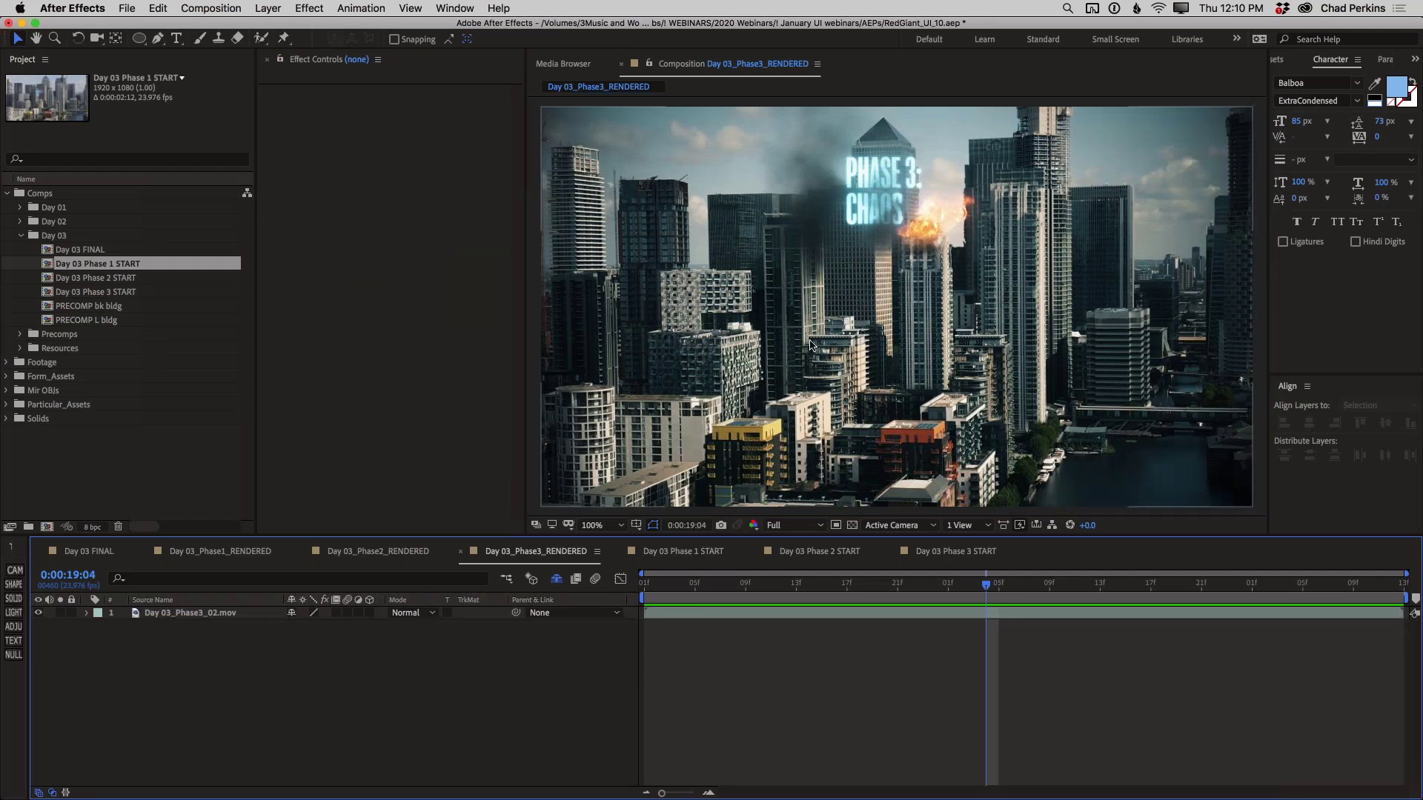
left_click(673, 553)
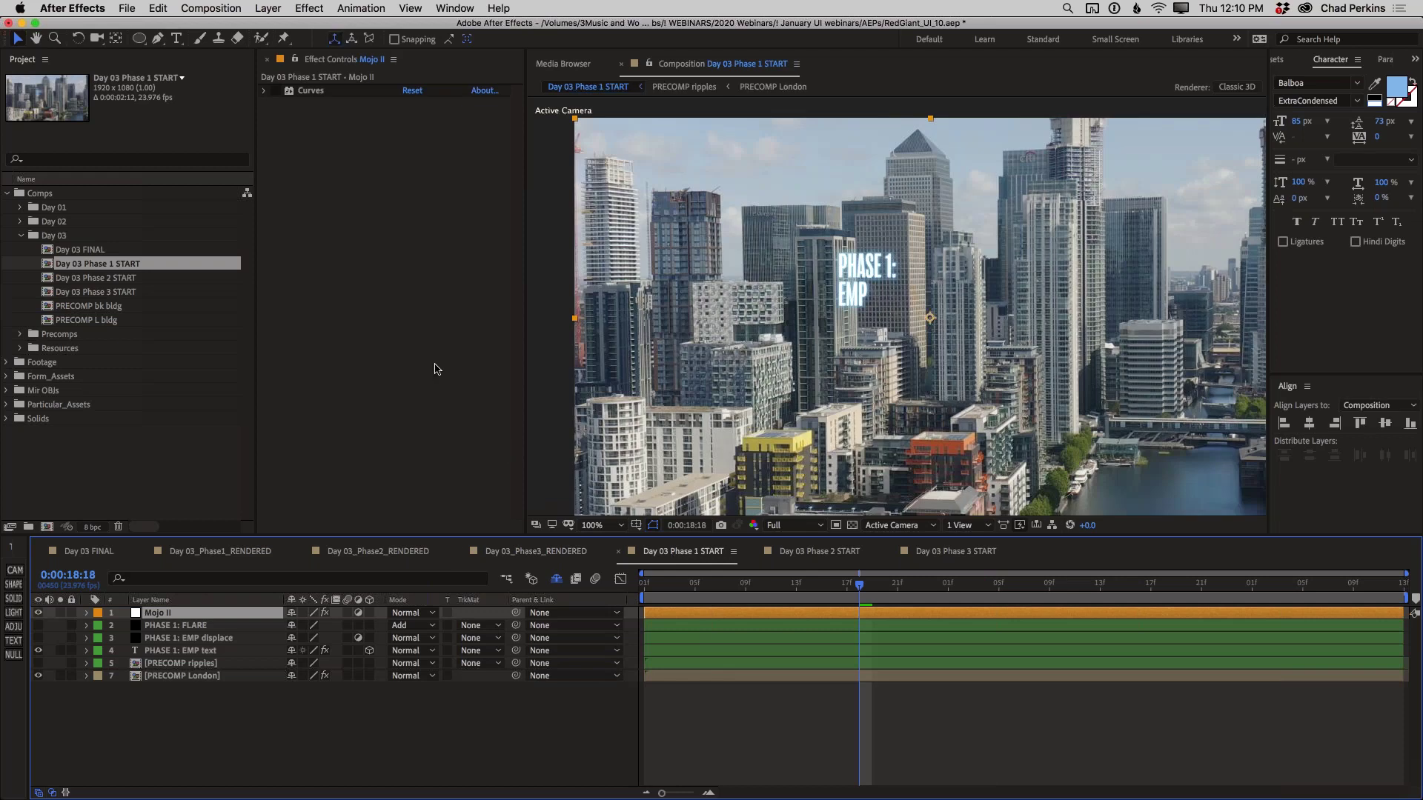
key("space")
left_click_drag(817, 328, 781, 326)
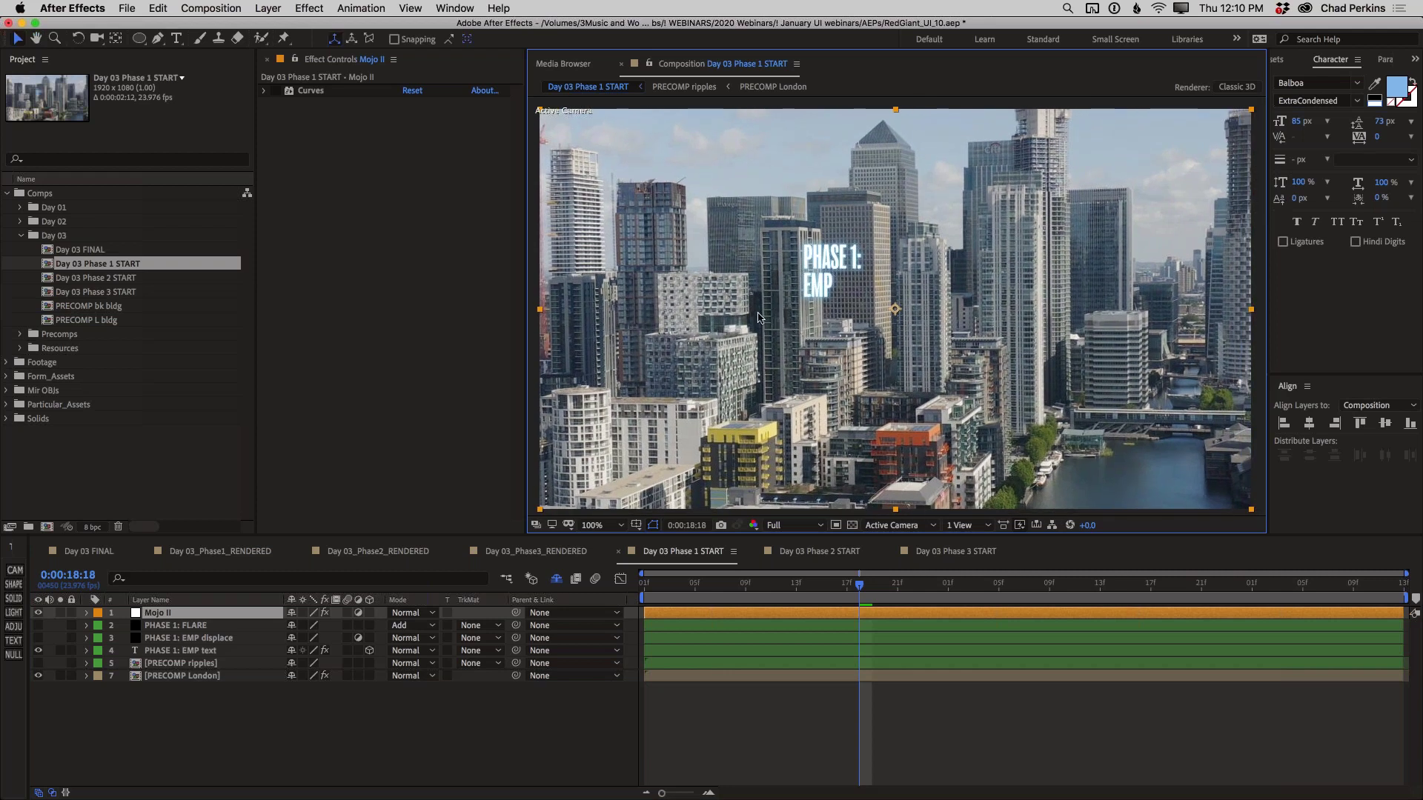
left_click(275, 90)
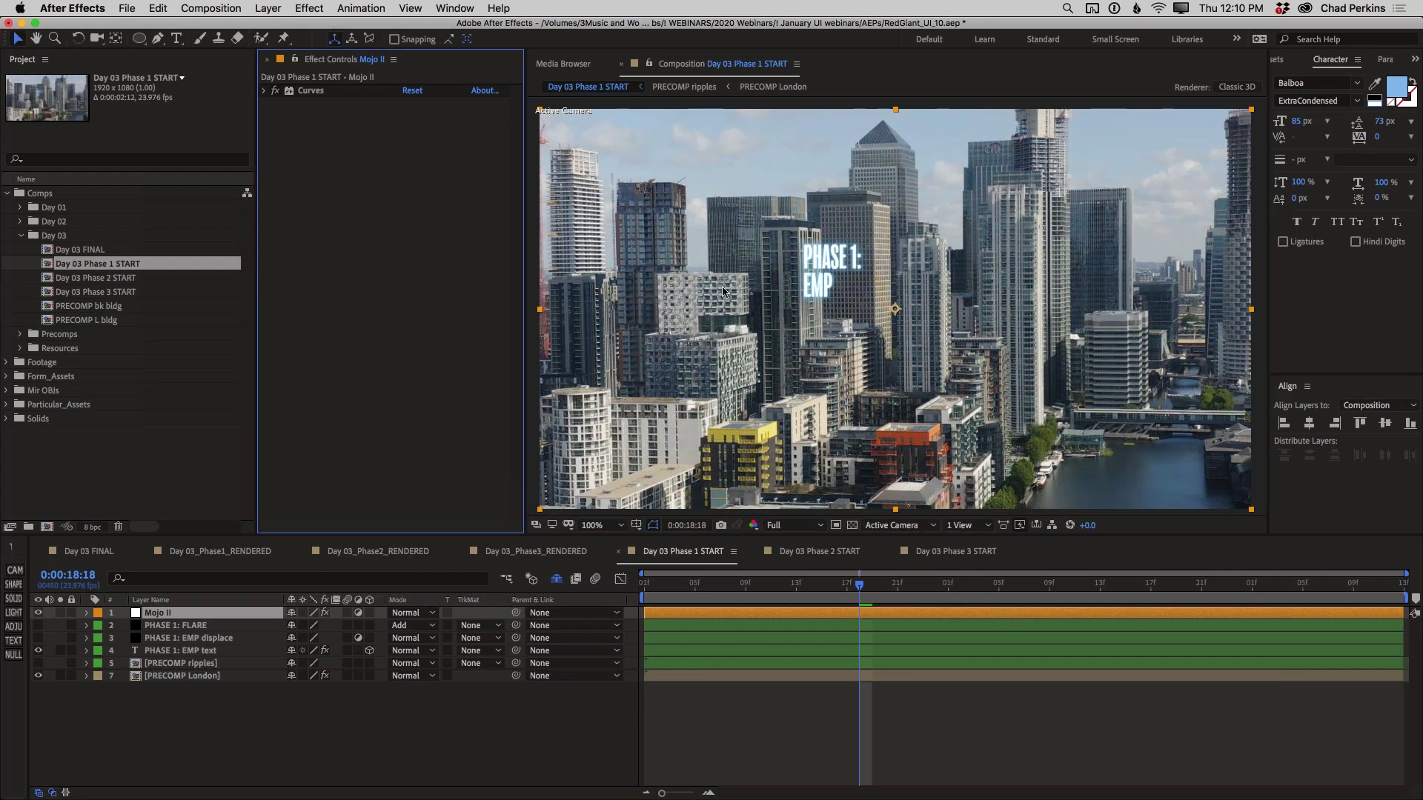
Step: Apply the Mojo II effect to the Mojo II adjustment layer
left_click(210, 617)
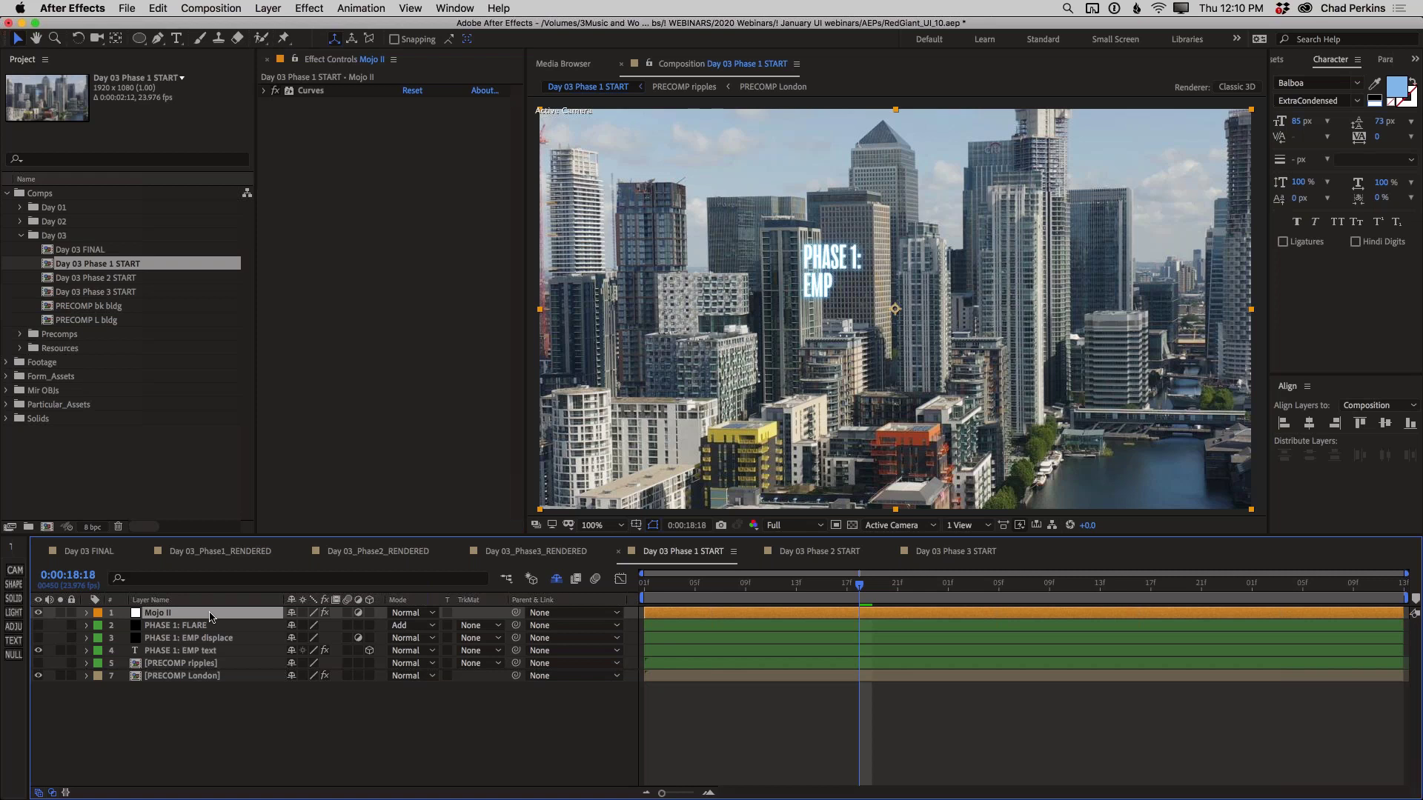
key("ctrl+space")
type("mojo")
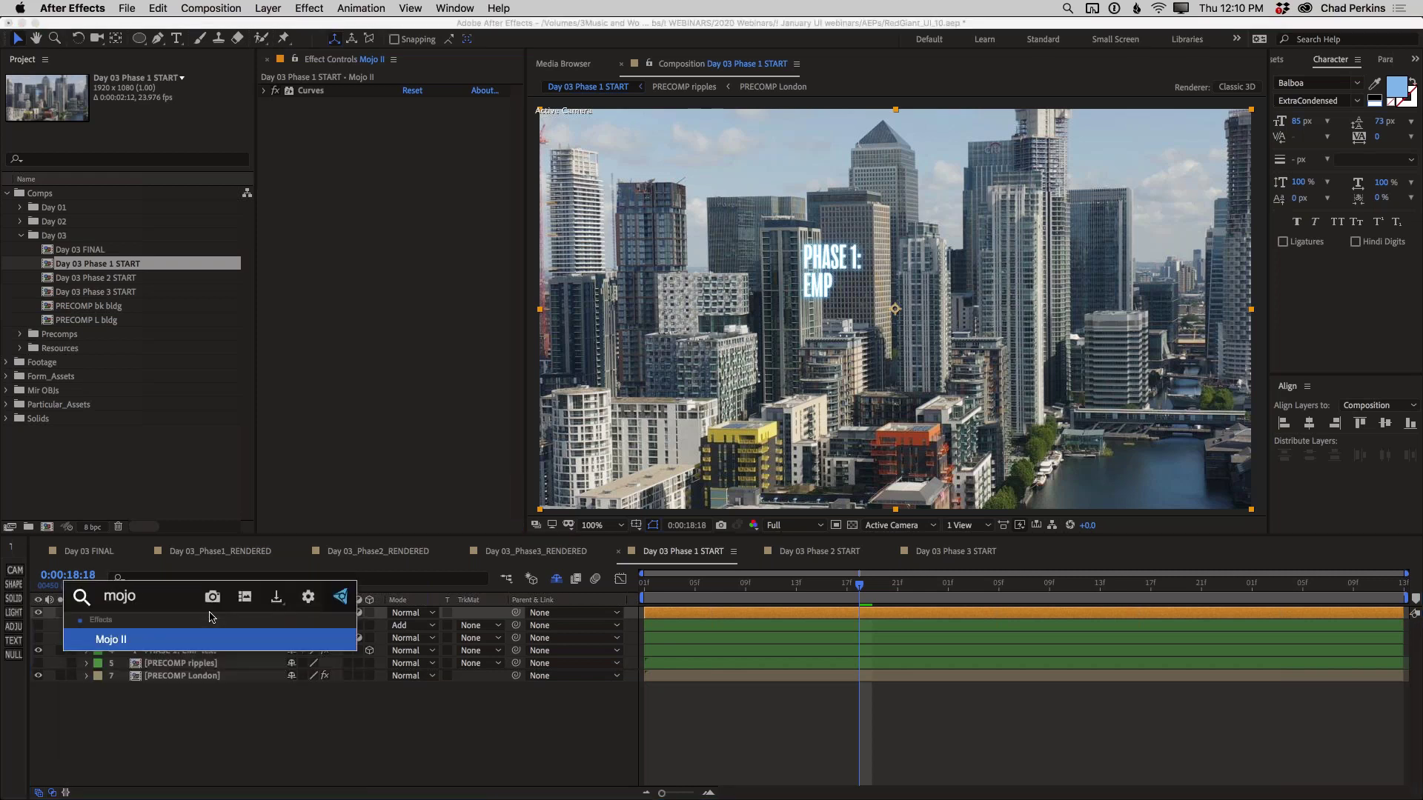
key("Return")
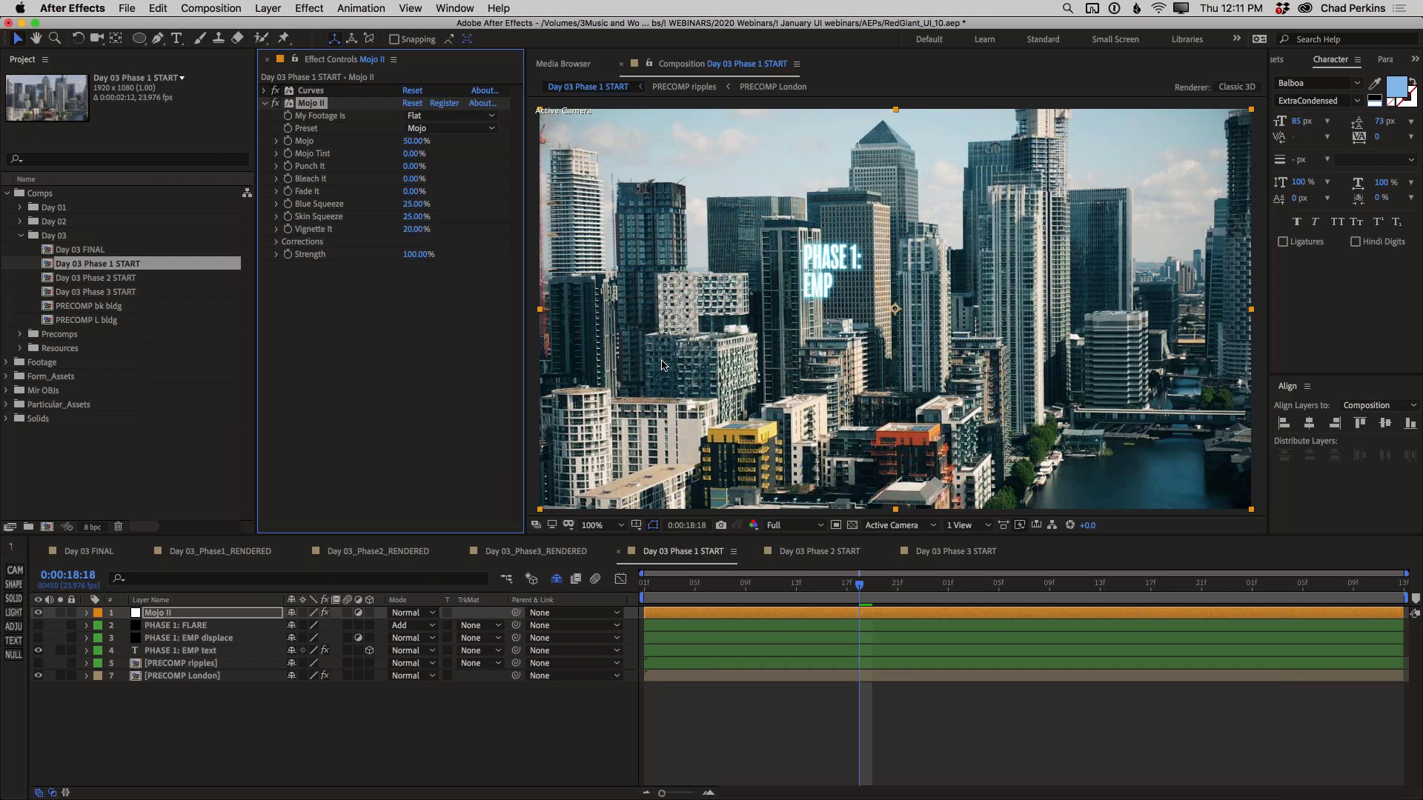
Step: Hide the PHASE 1: EMP text layer and compare the buildings with the Mojo II effect off and on
left_click(38, 650)
scroll(899, 284, "up", 1)
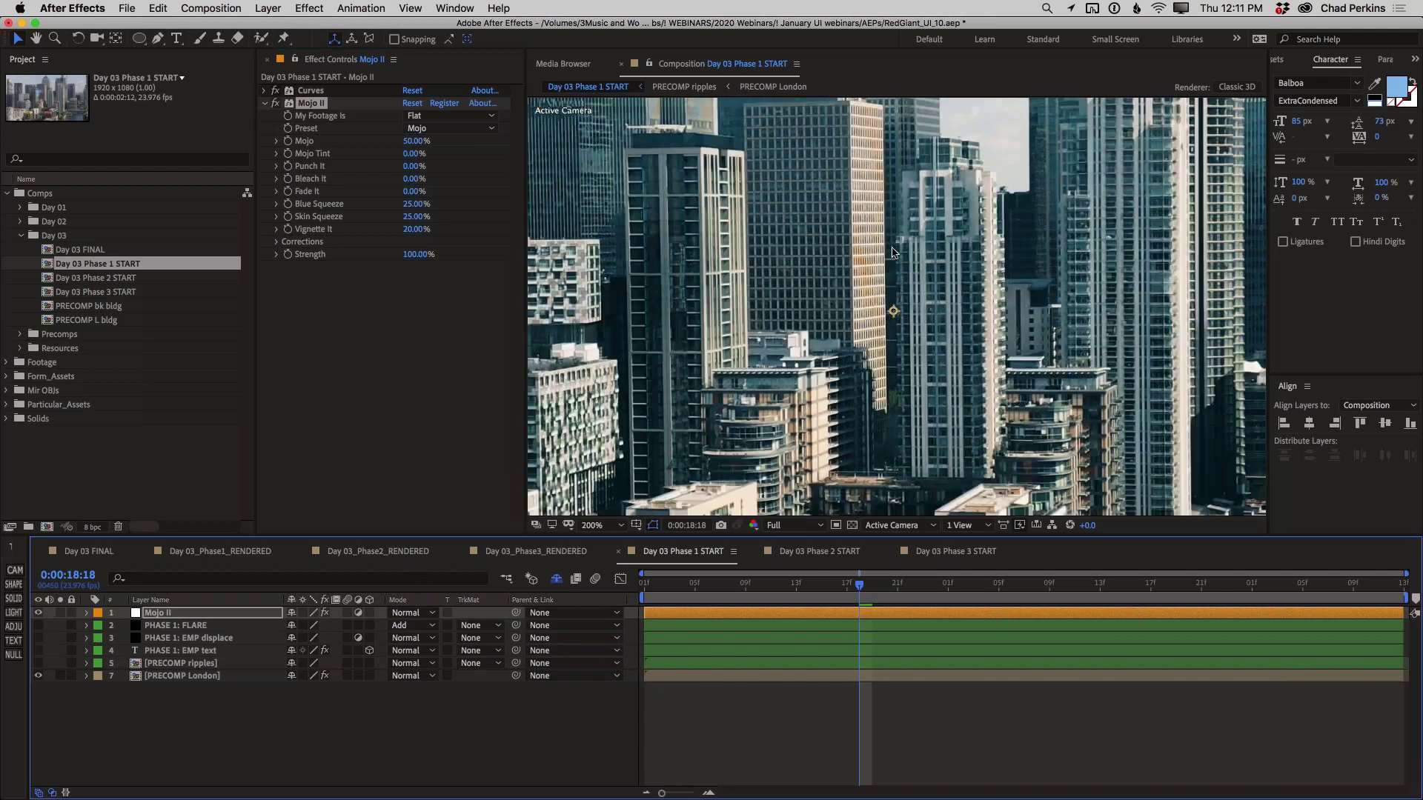
left_click_drag(876, 239, 895, 298)
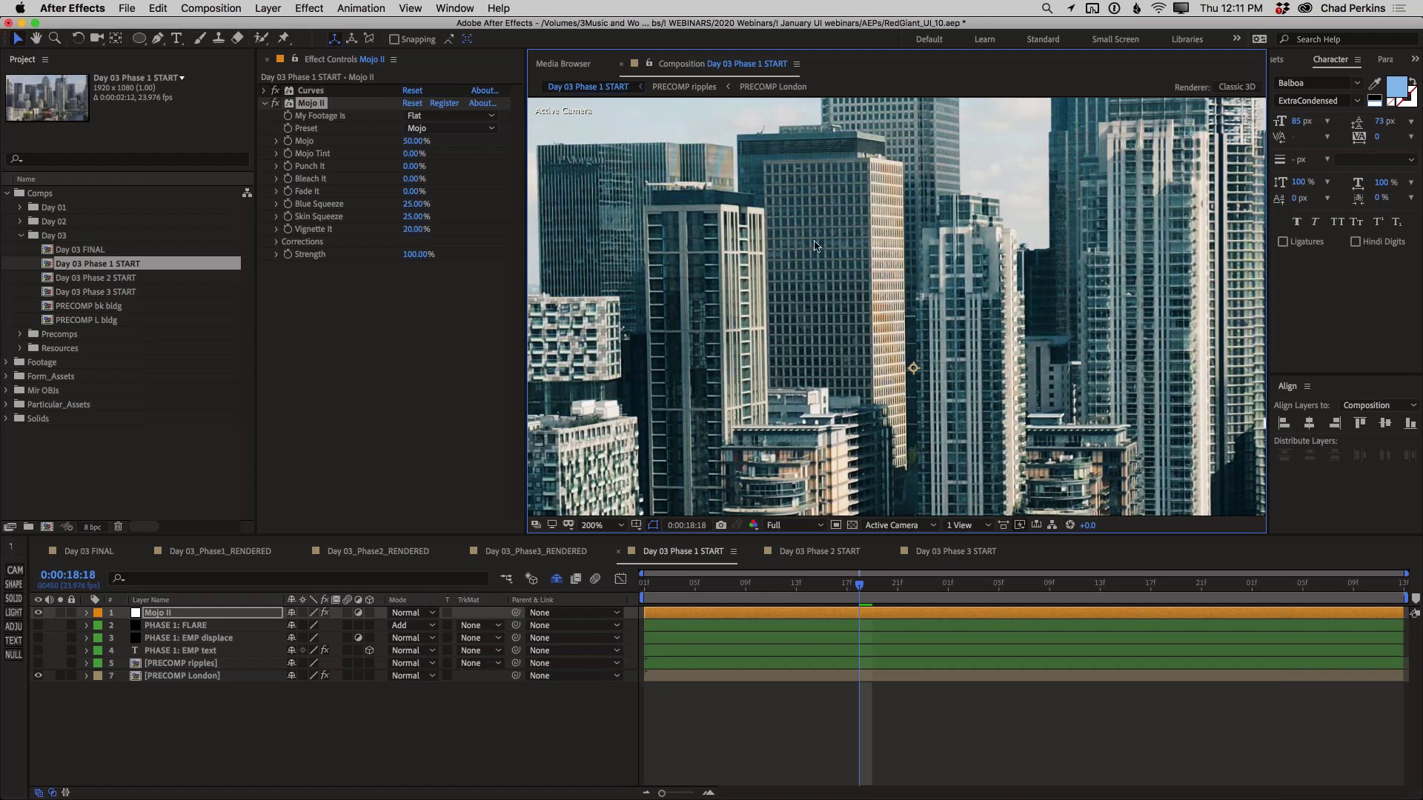
left_click(275, 106)
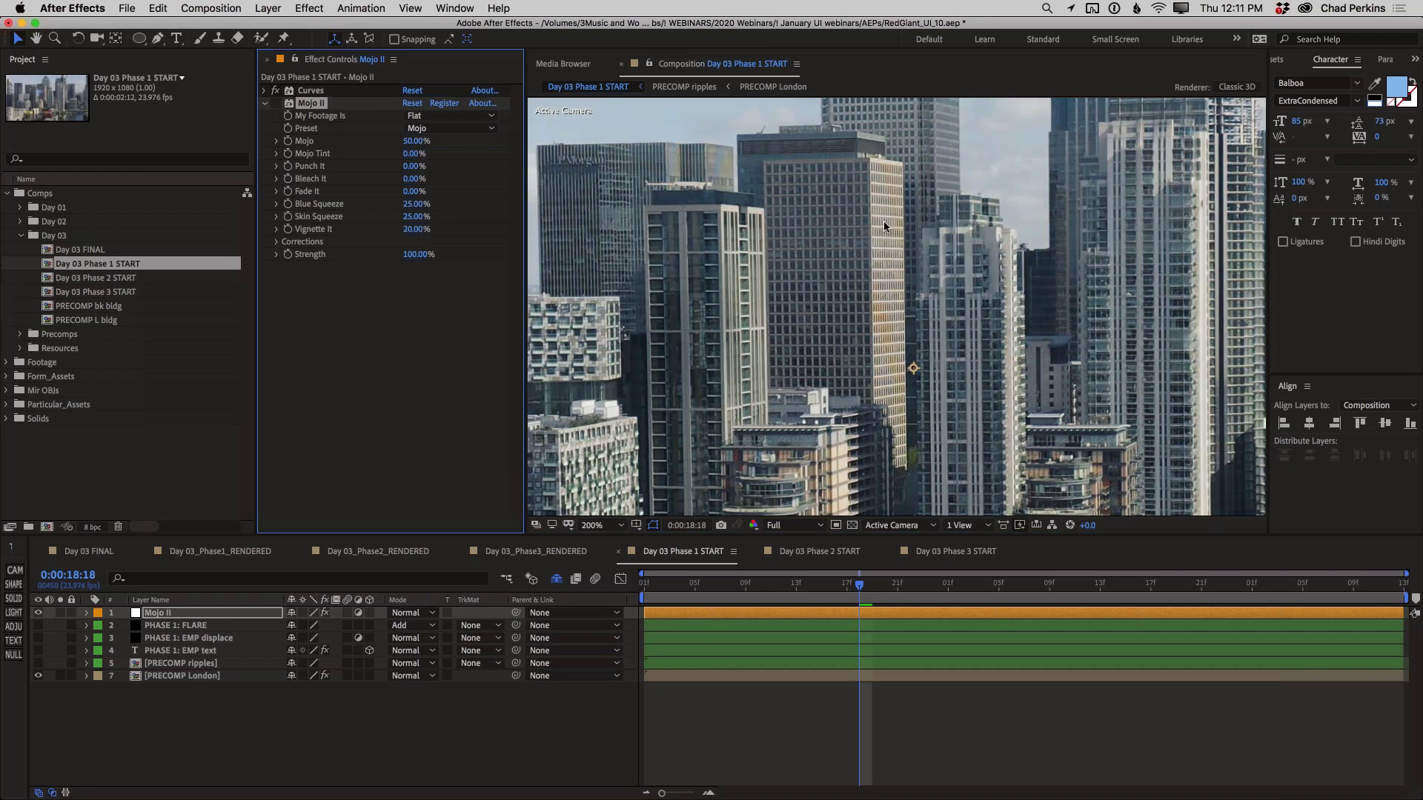
left_click(274, 104)
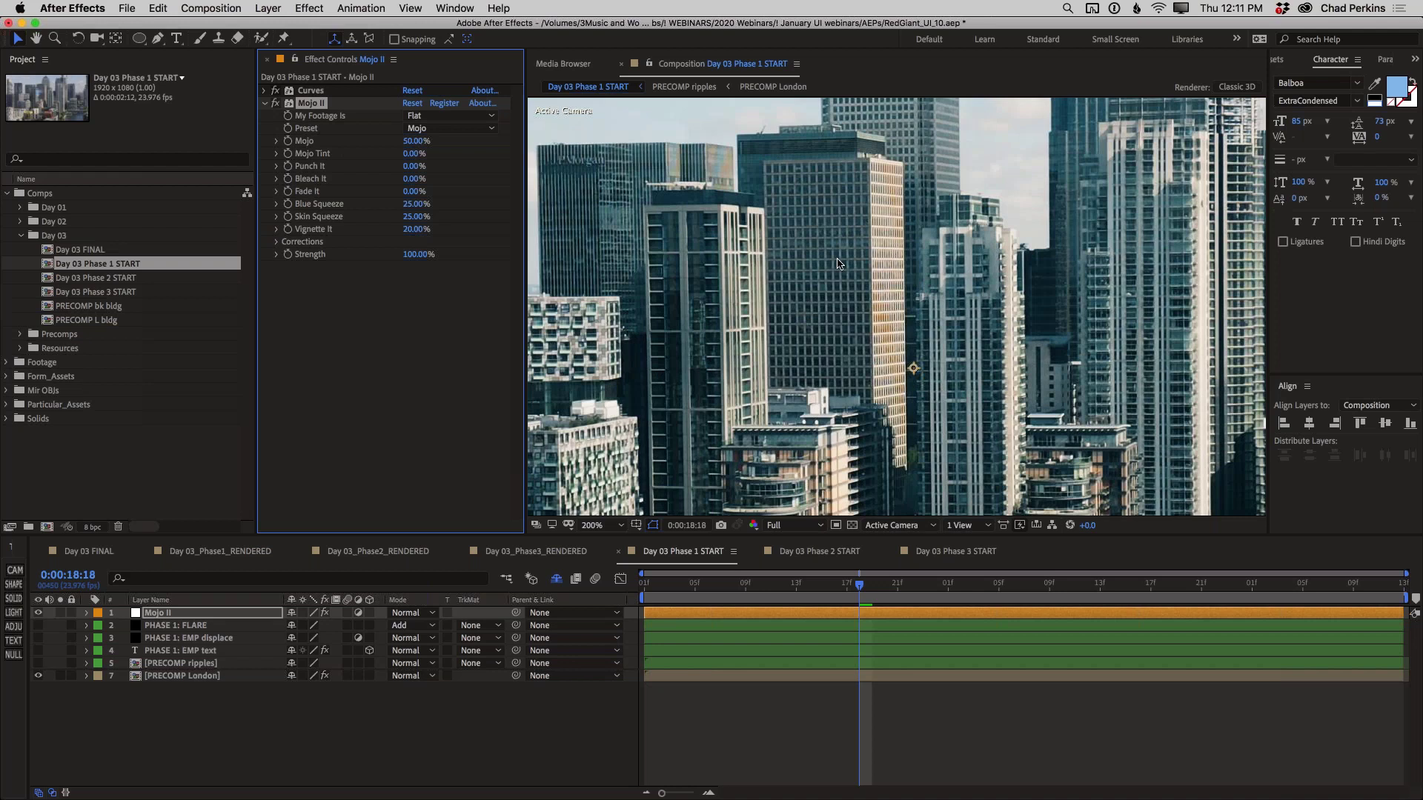
Step: Set Mojo to 65%, Punch It to 22%, Bleach It to 16%, Blue Squeeze to 57% and Vignette It to 64%
key("comma")
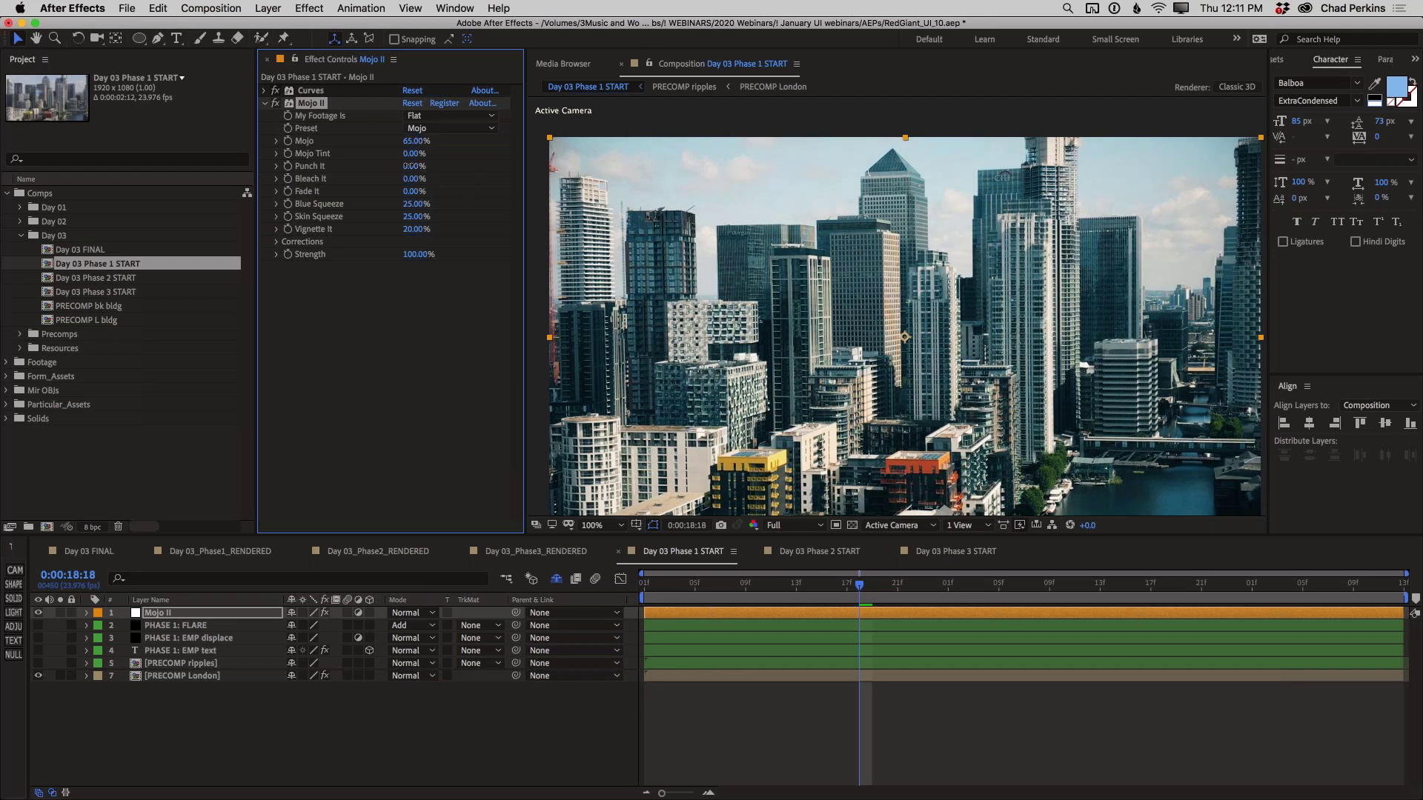
left_click_drag(421, 165, 420, 179)
left_click_drag(412, 209, 429, 204)
left_click_drag(431, 204, 433, 204)
left_click_drag(435, 228, 438, 228)
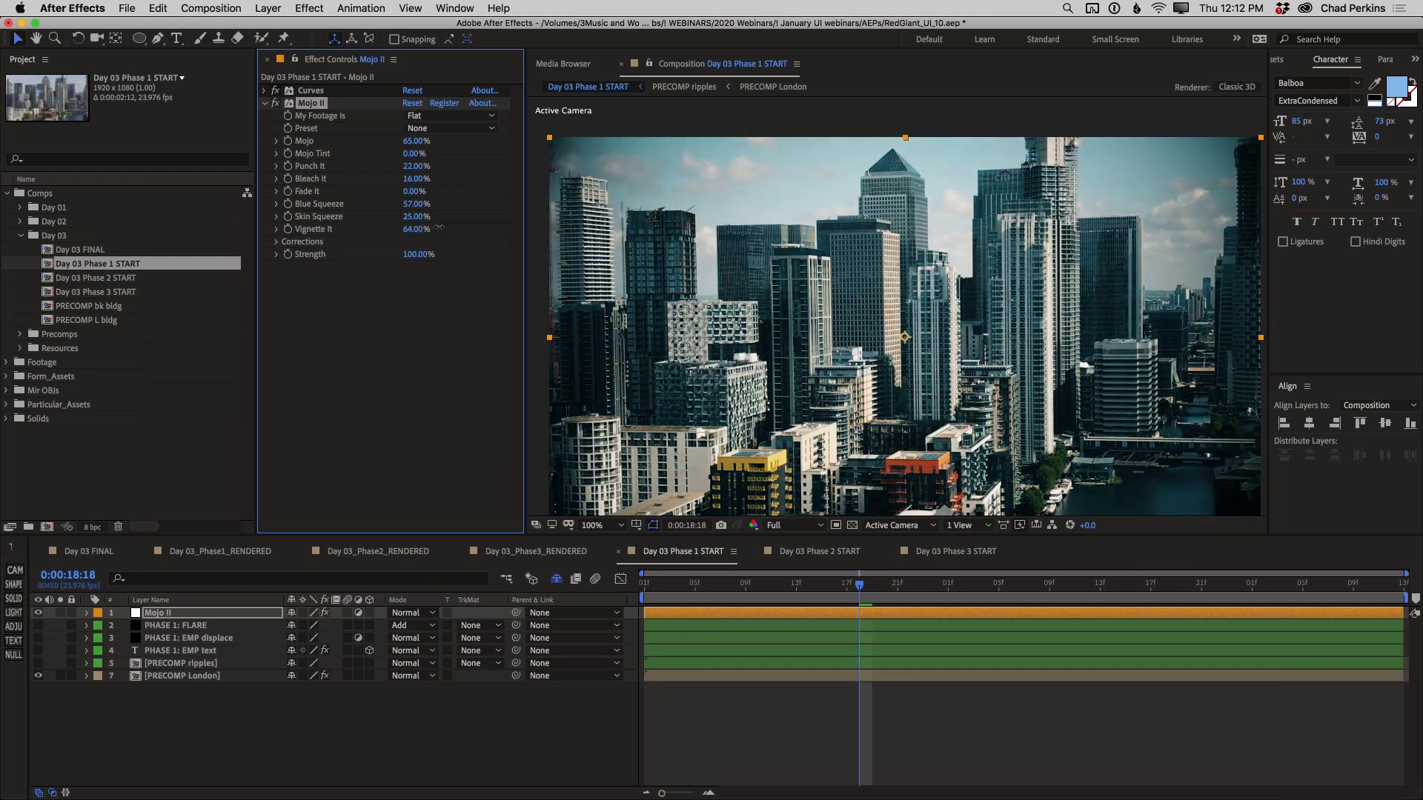
Step: Set the Mojo II corrections to Exposure -0.53 and Cool/Warm 9, and reduce the effect's Strength to 79%
left_click(278, 242)
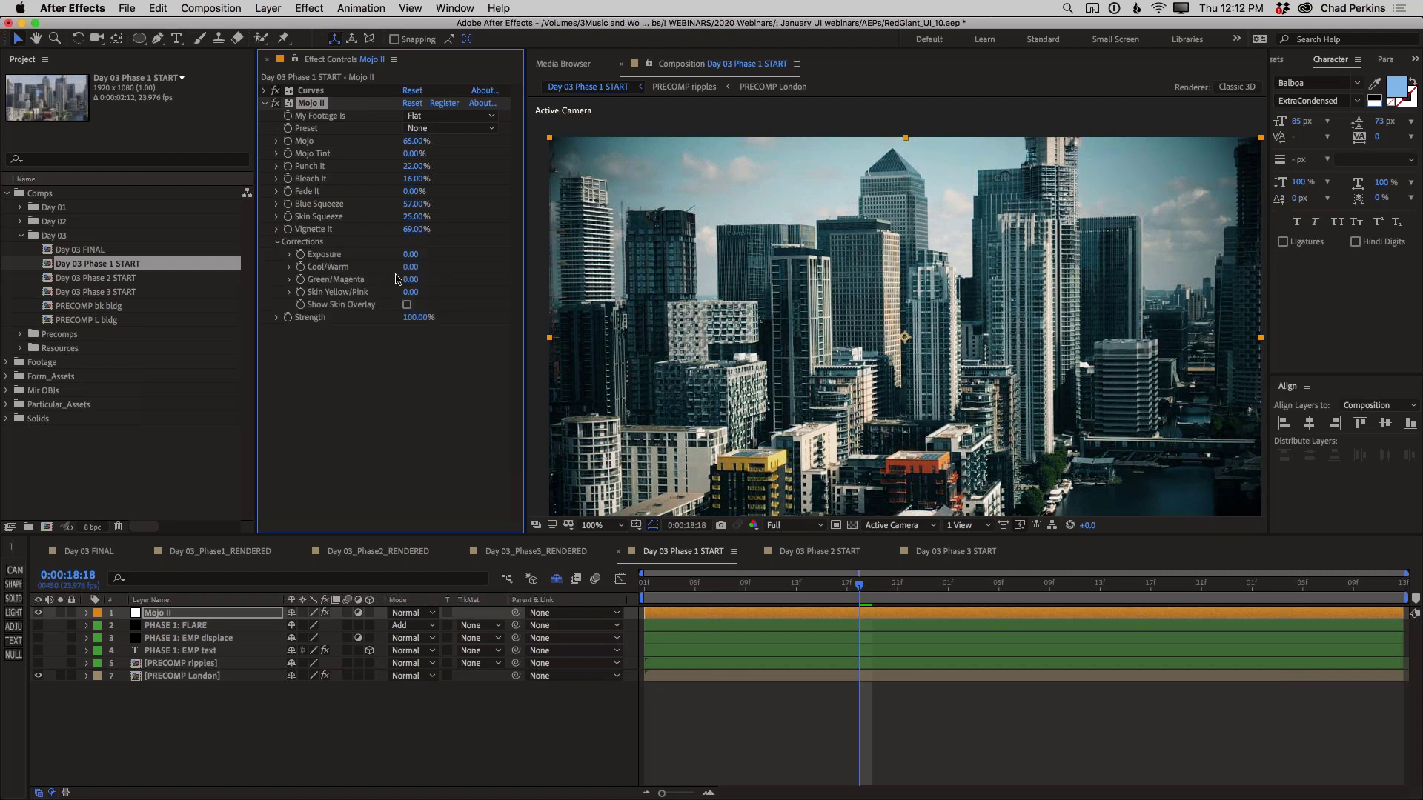
left_click_drag(414, 257, 398, 257)
left_click_drag(388, 259, 382, 263)
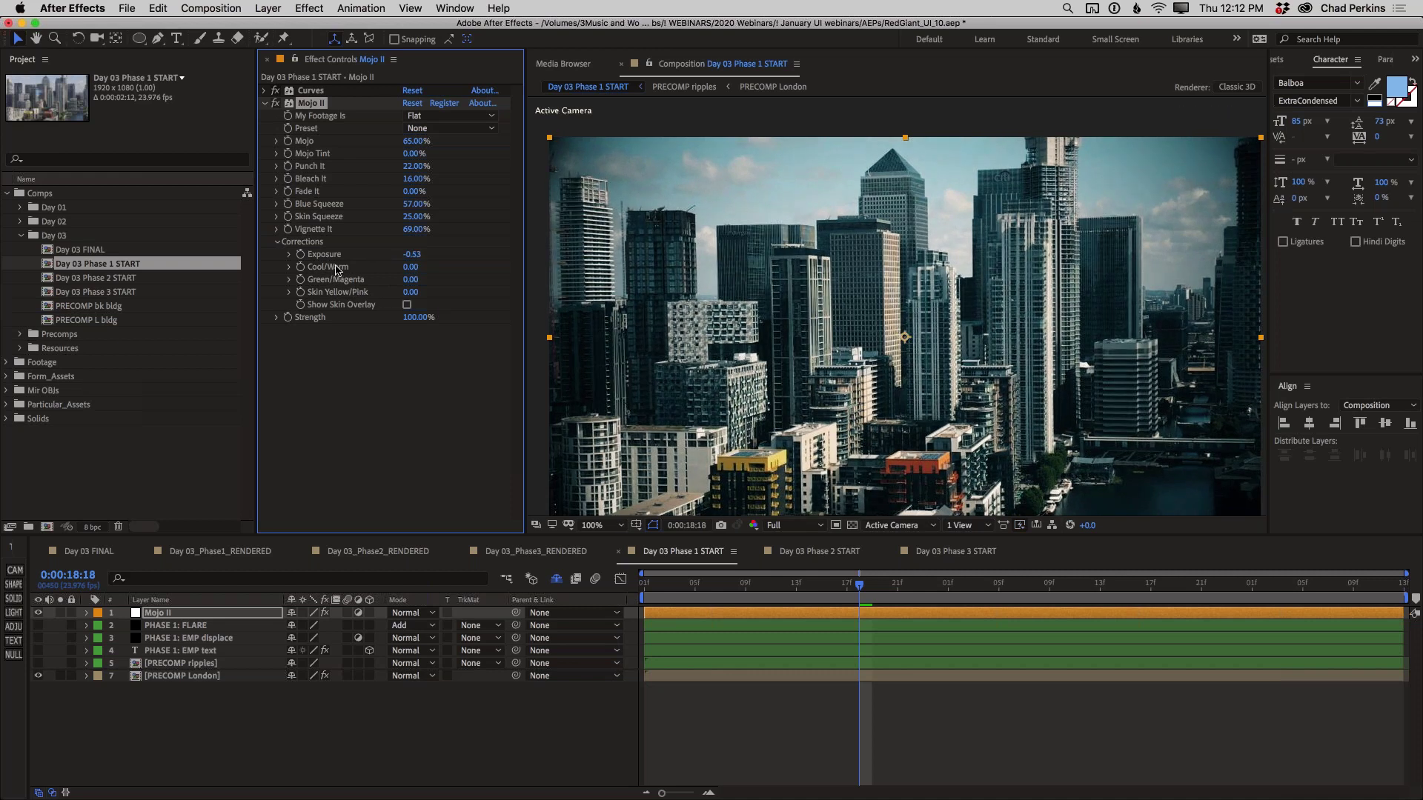
mouse_move(411, 268)
left_mouse_down()
mouse_move(355, 277)
mouse_move(431, 274)
left_mouse_up()
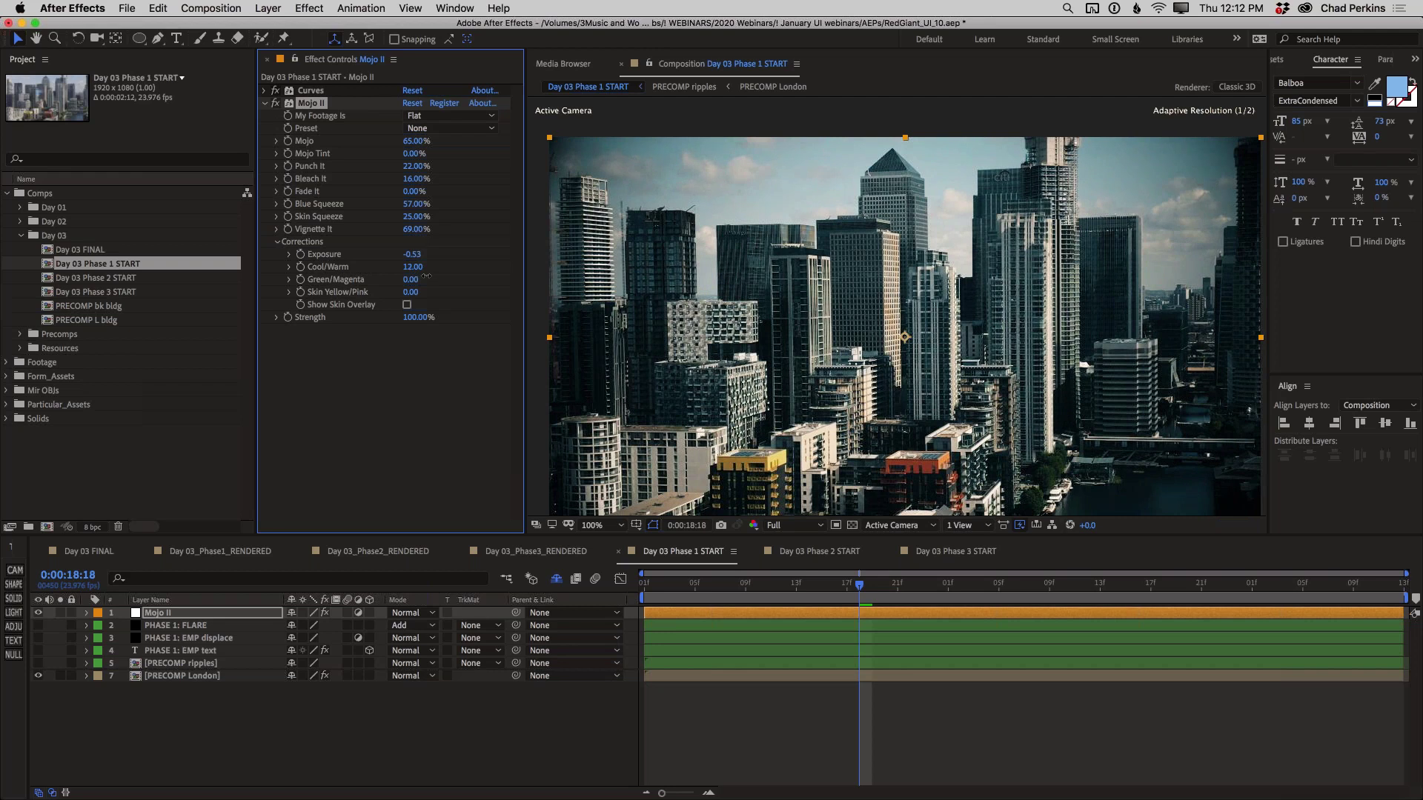
left_click_drag(395, 277, 424, 275)
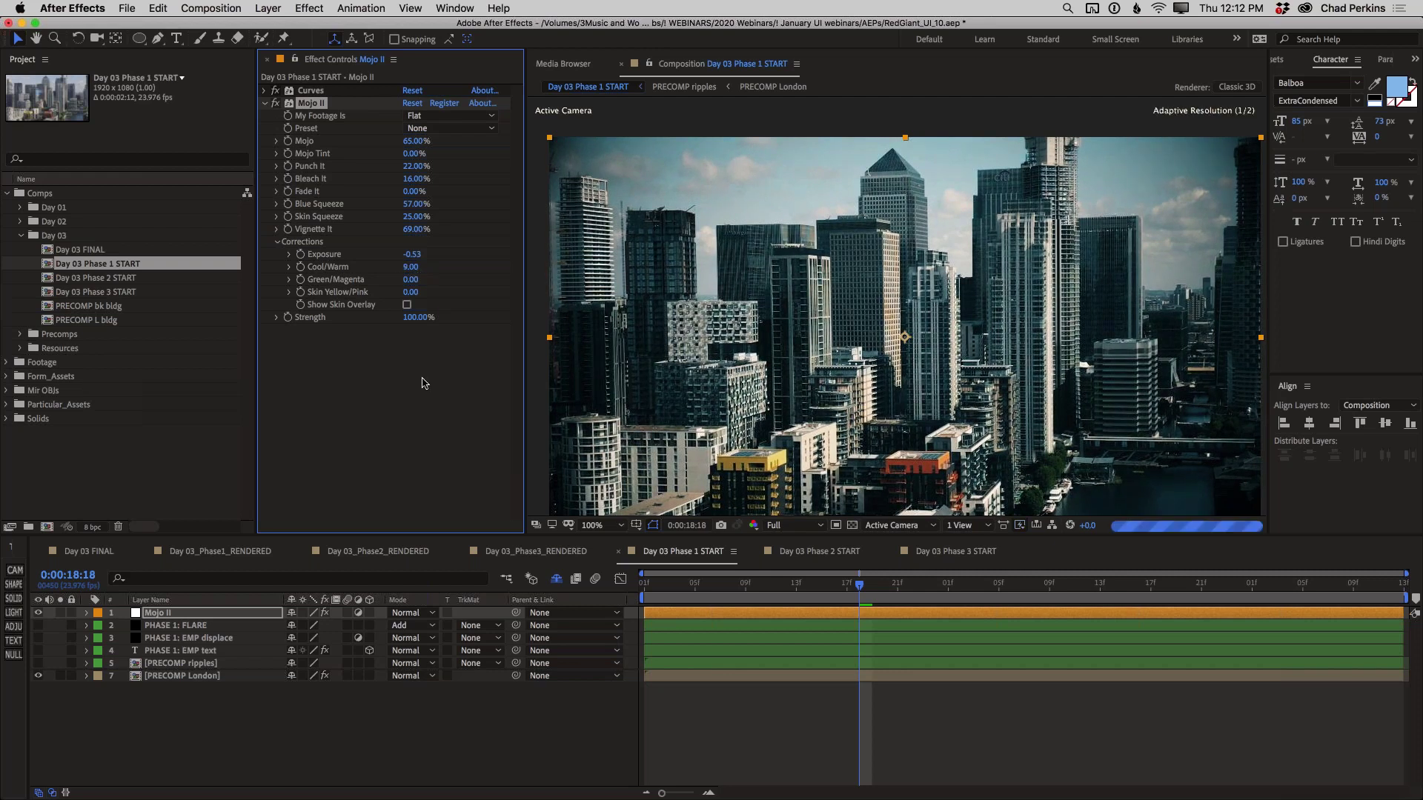
left_click(277, 242)
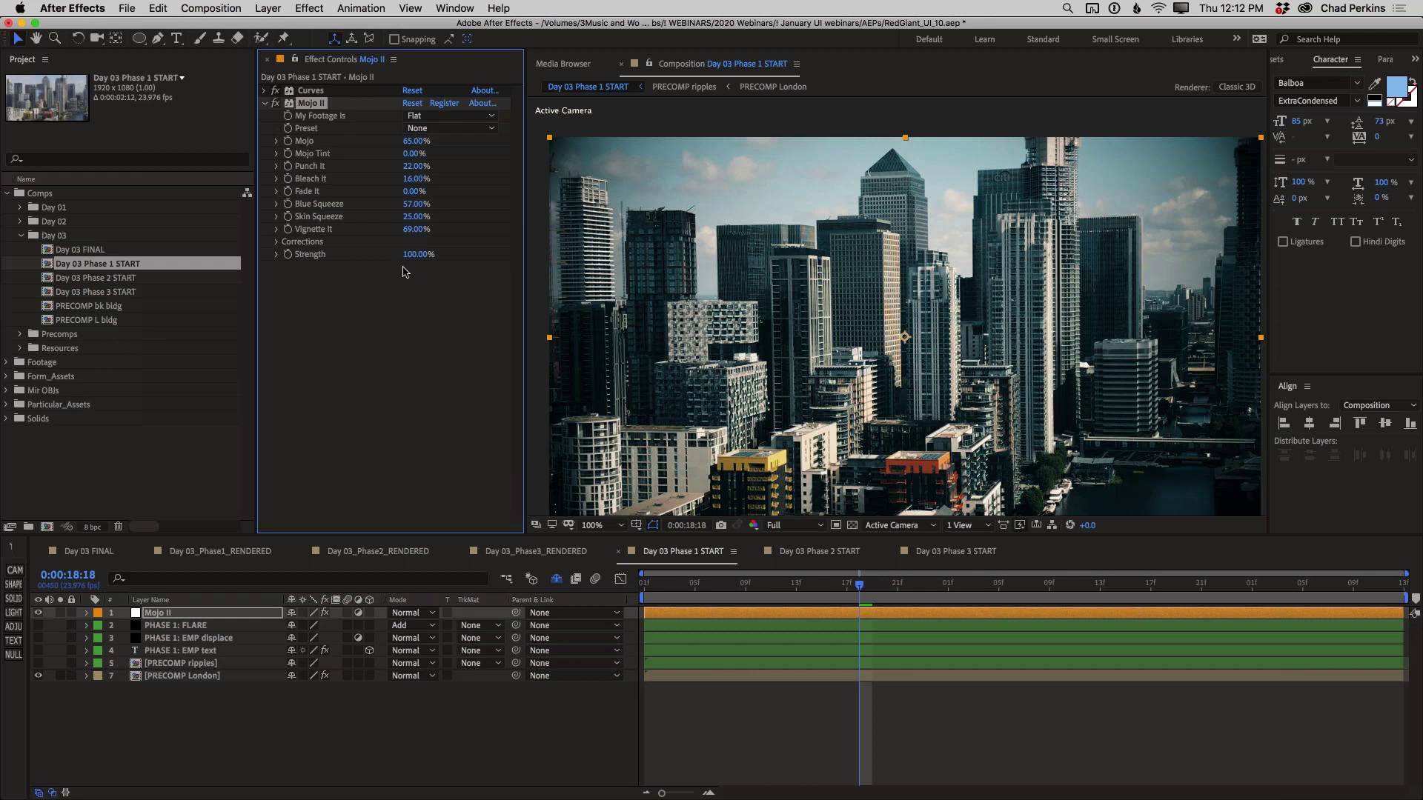
left_click_drag(416, 255, 404, 258)
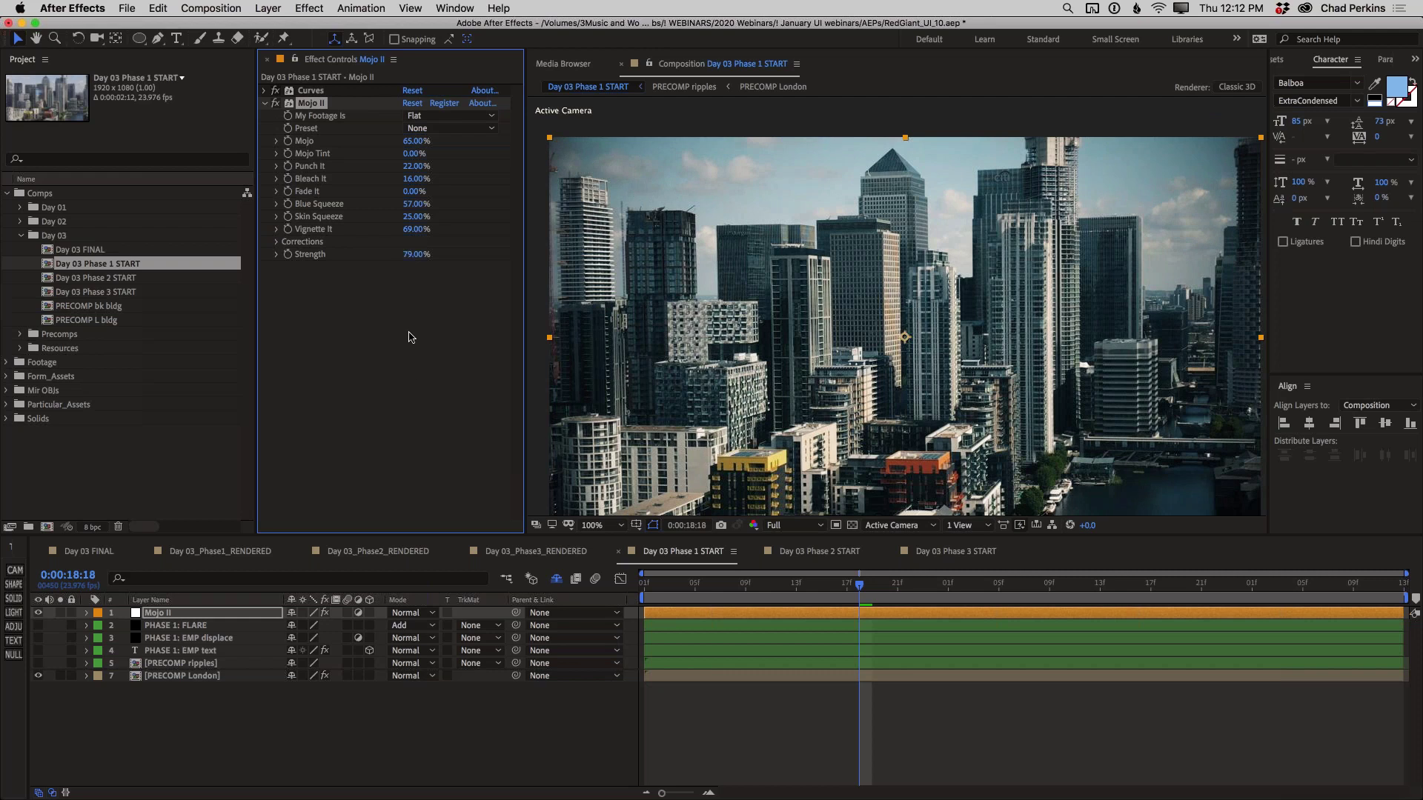
Step: Compare the city shot with Mojo II off and on, and make the PHASE 1: EMP text layer visible again
left_click(275, 105)
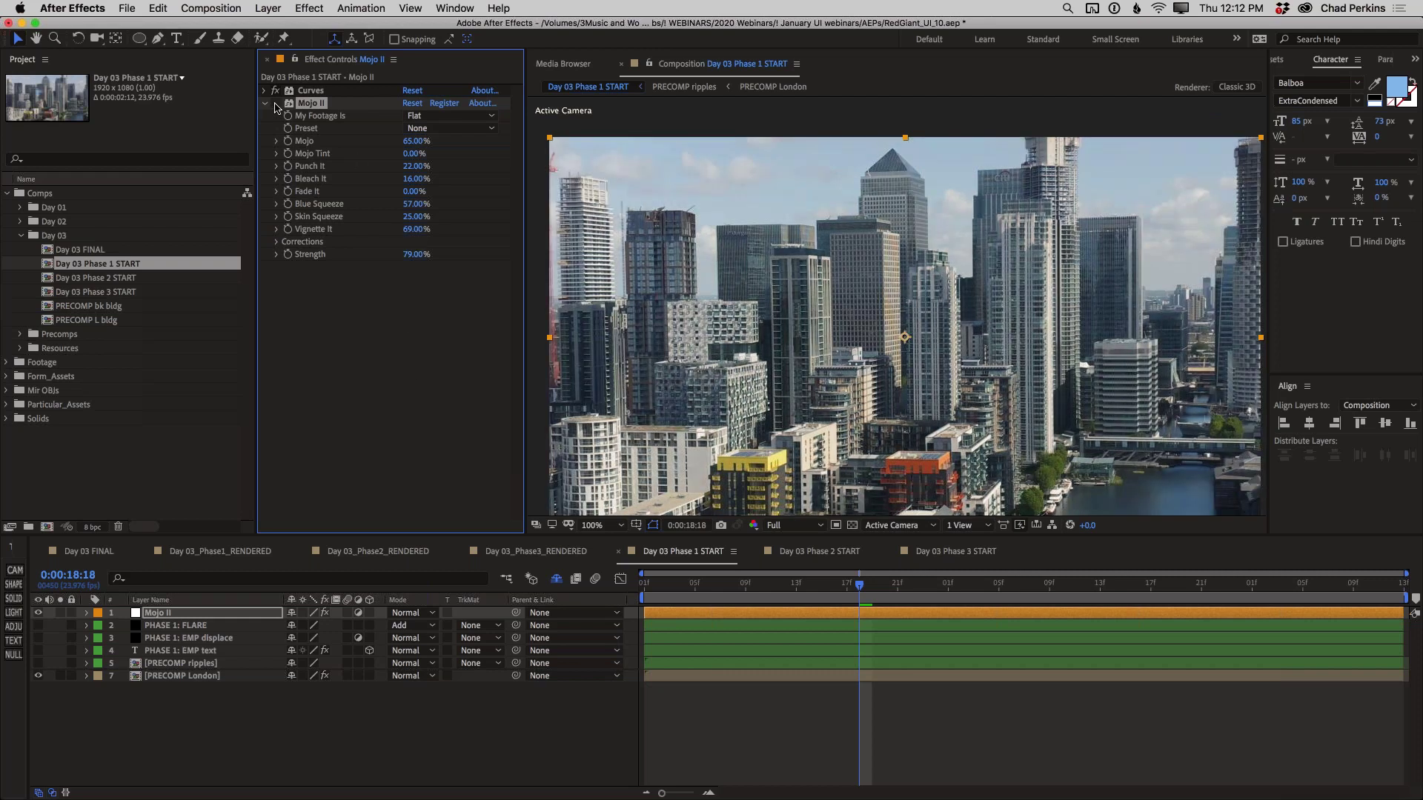
left_click(274, 106)
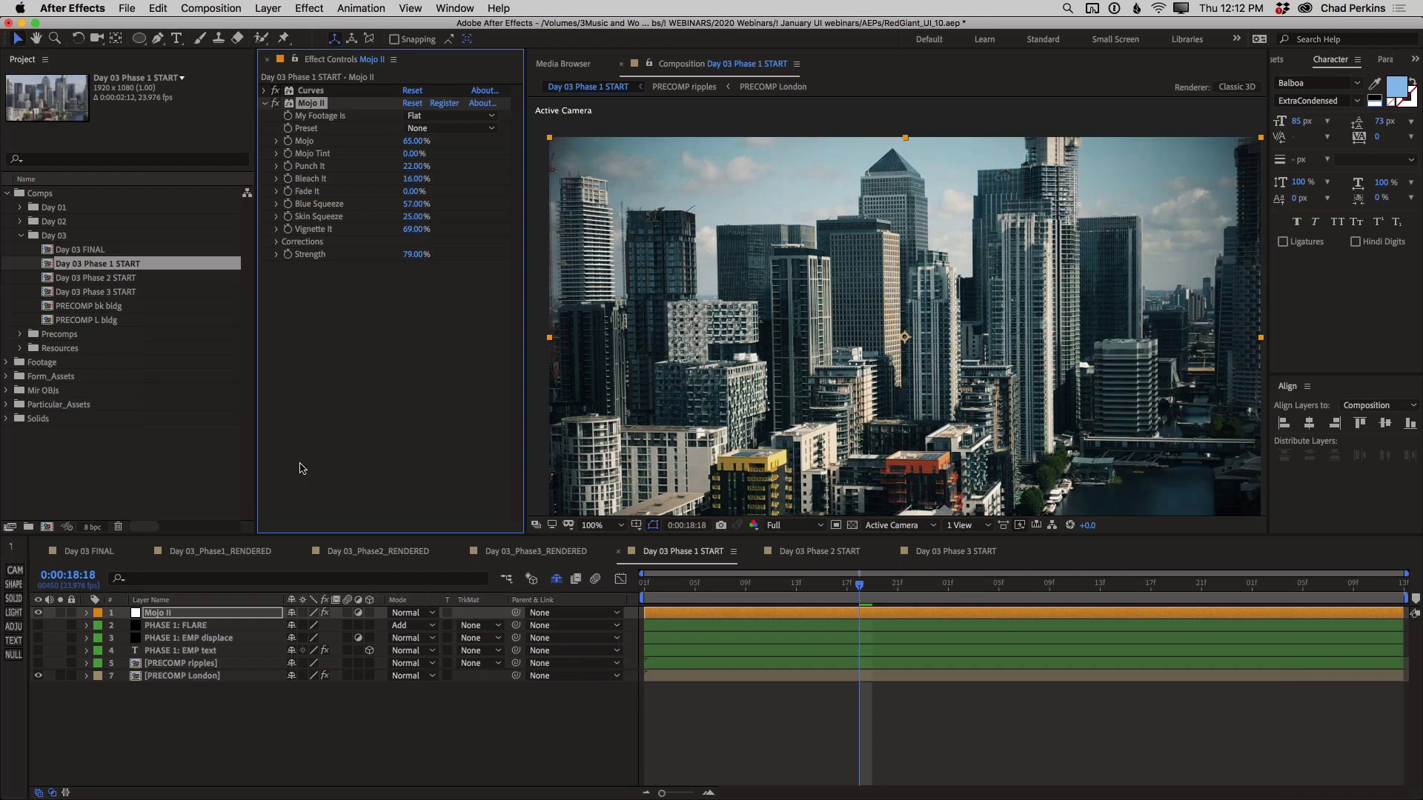
left_click(38, 650)
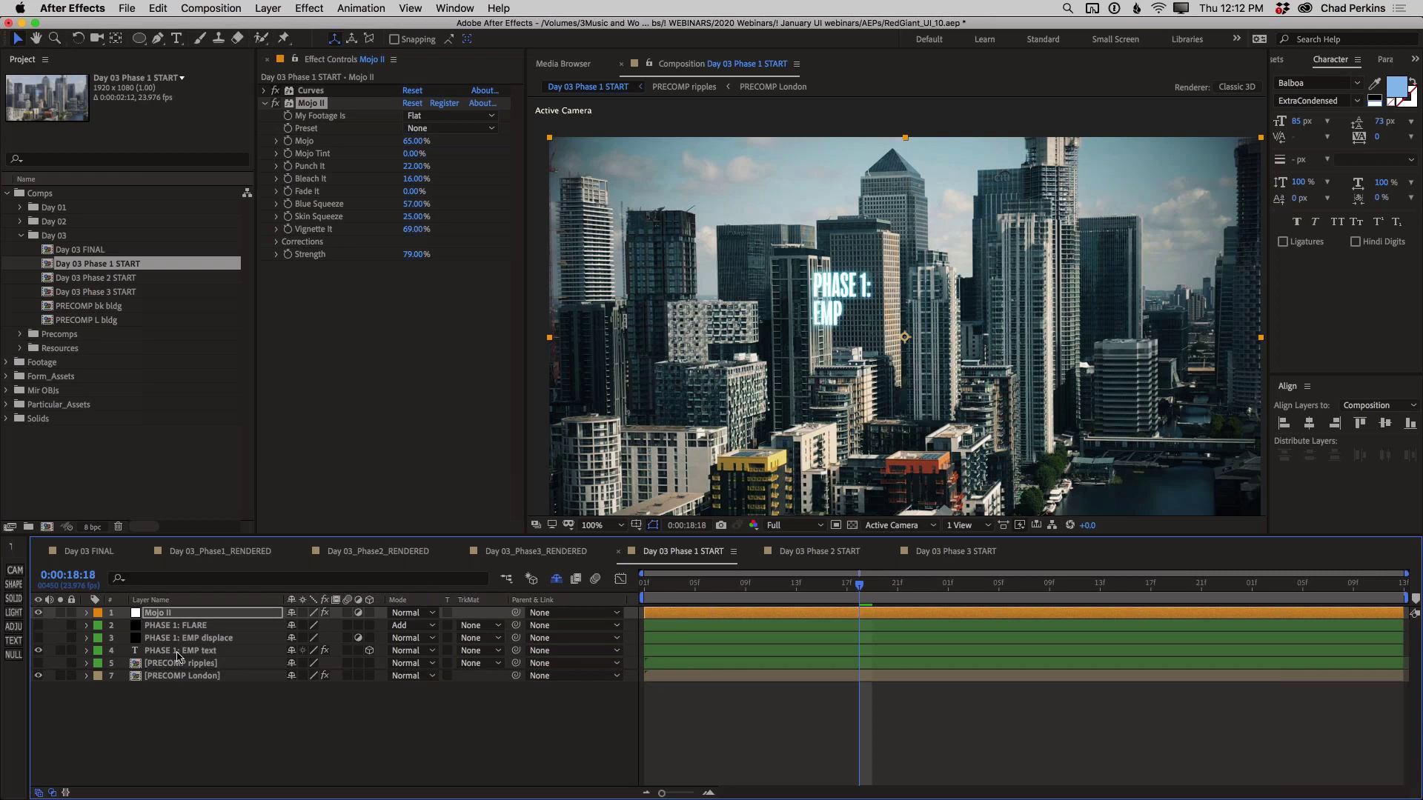
left_click(178, 652)
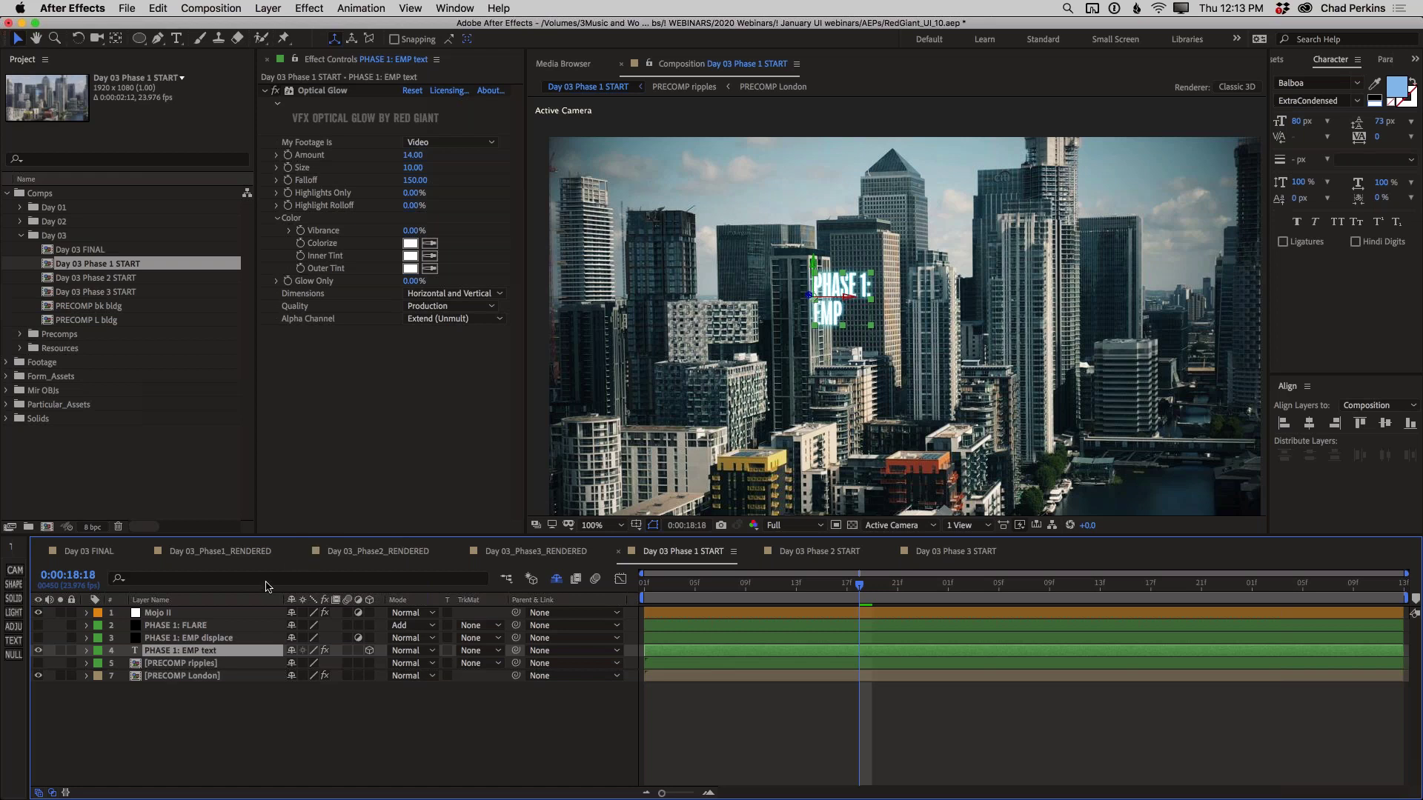
Step: Open the PRECOMP ripples comp and preview the plain expanding rings from its first frame
double_click(207, 667)
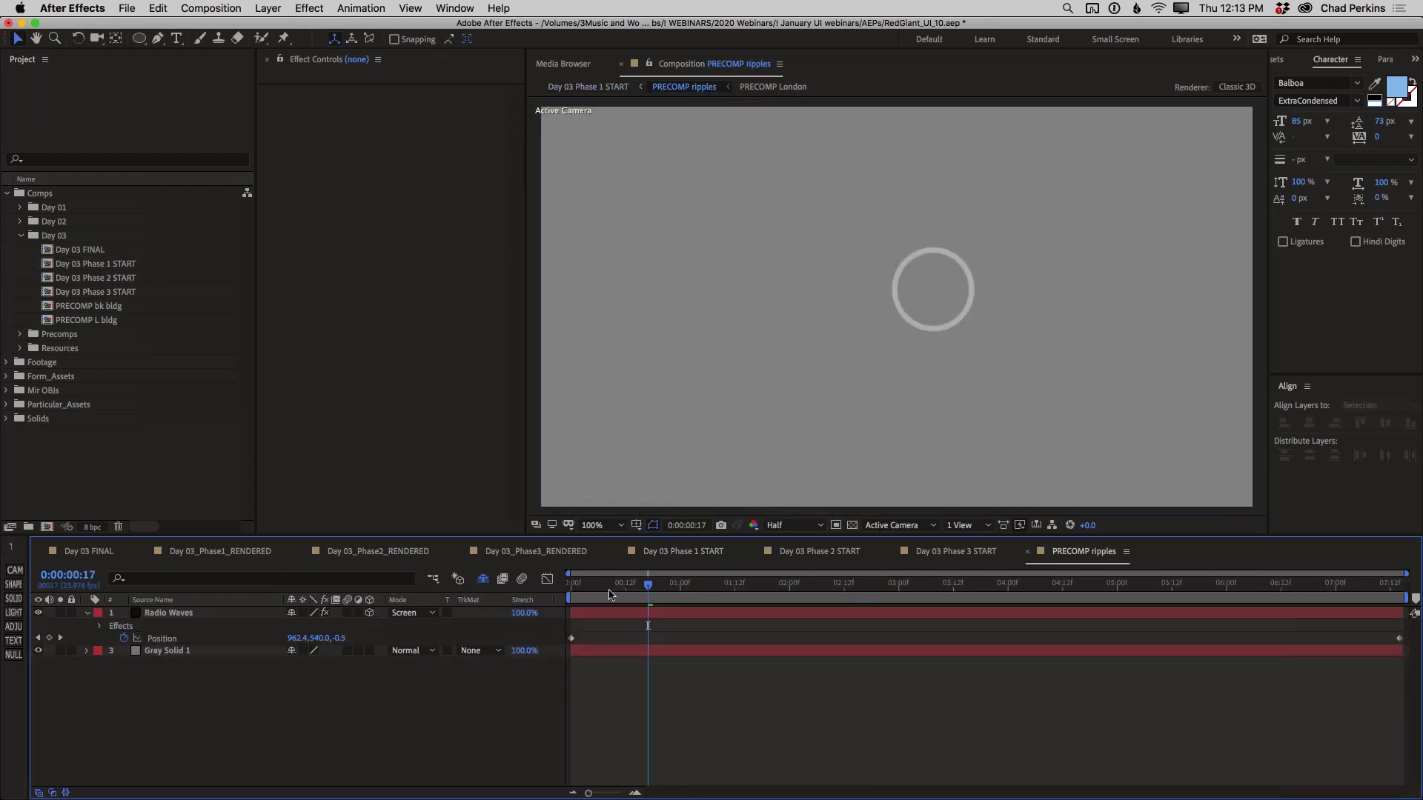
left_click_drag(579, 592, 569, 591)
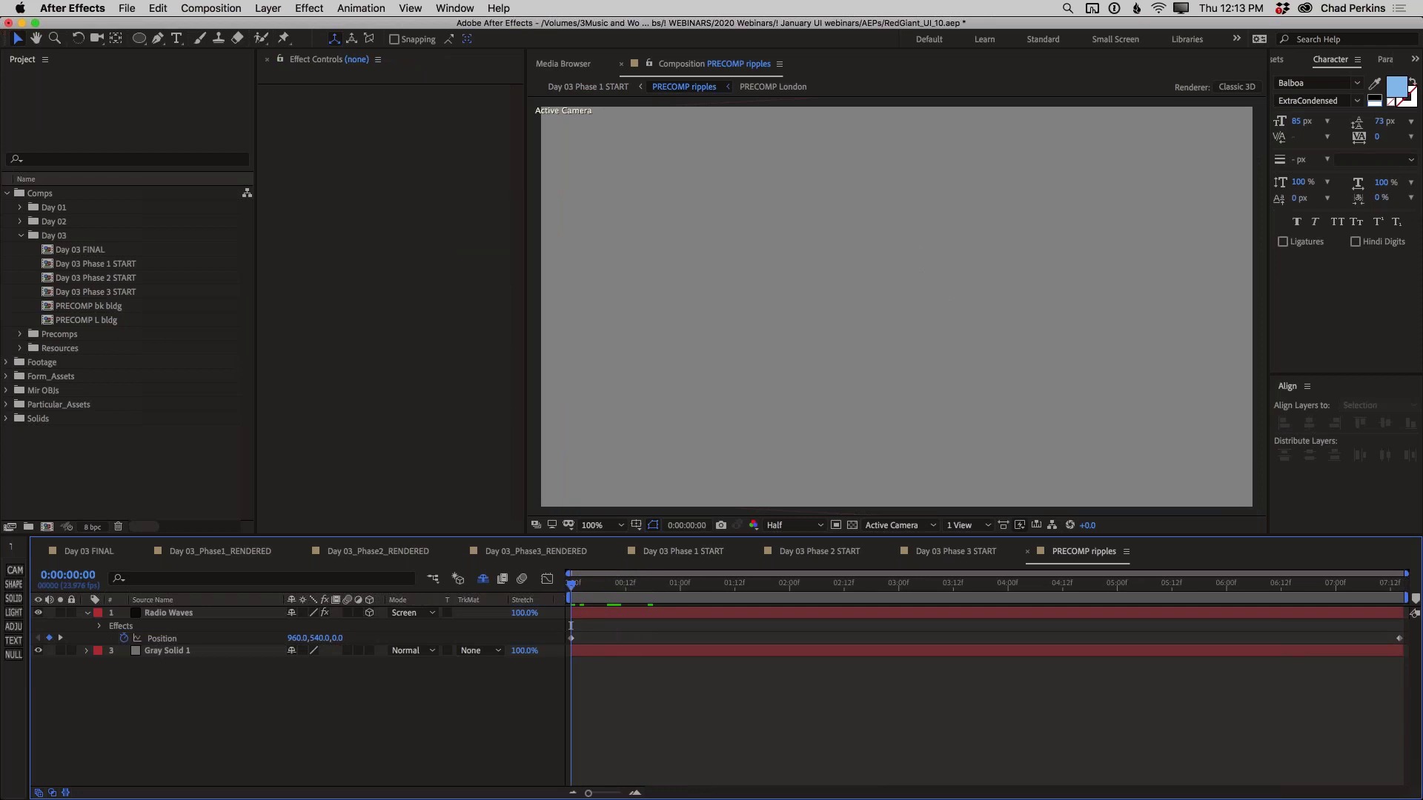
key("space")
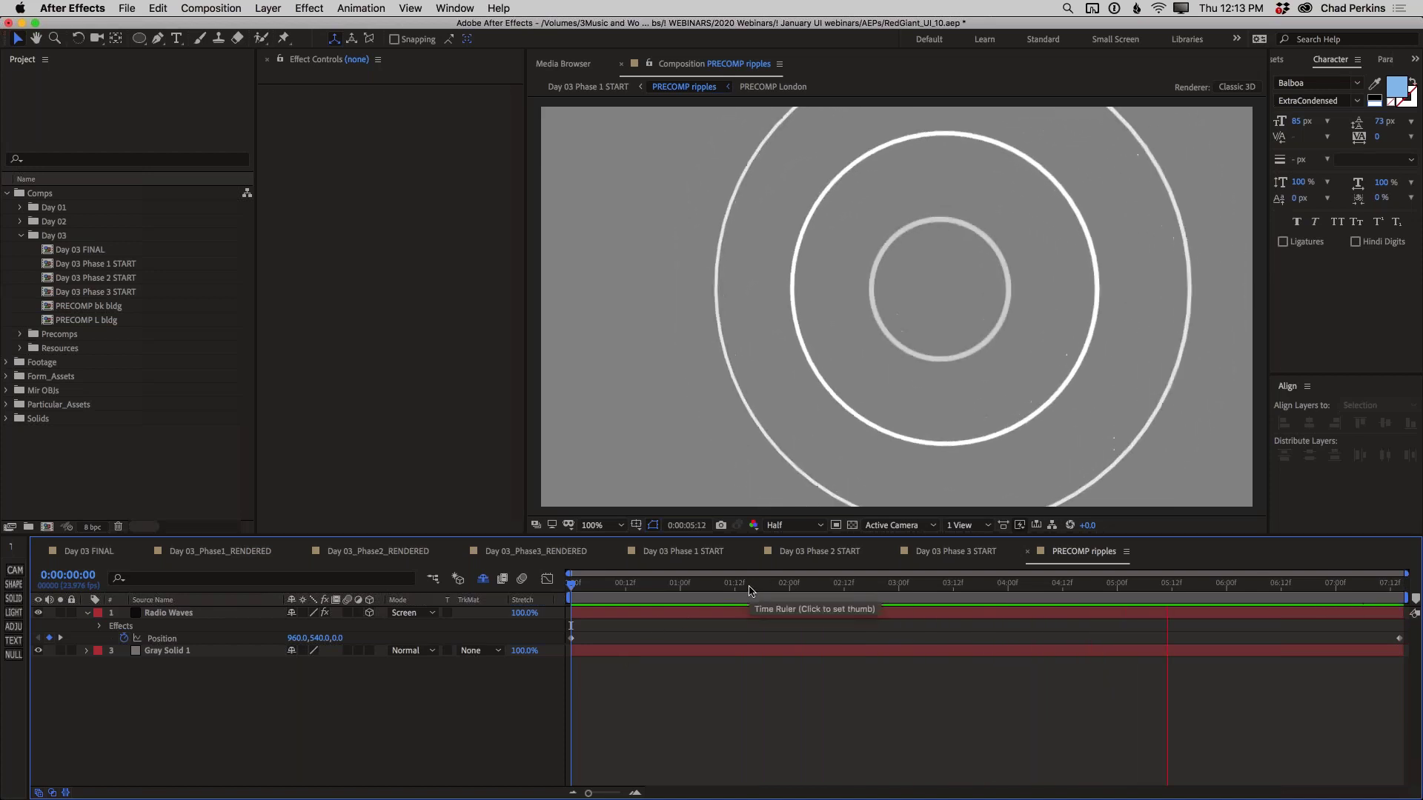
key("space")
left_click_drag(945, 590, 912, 590)
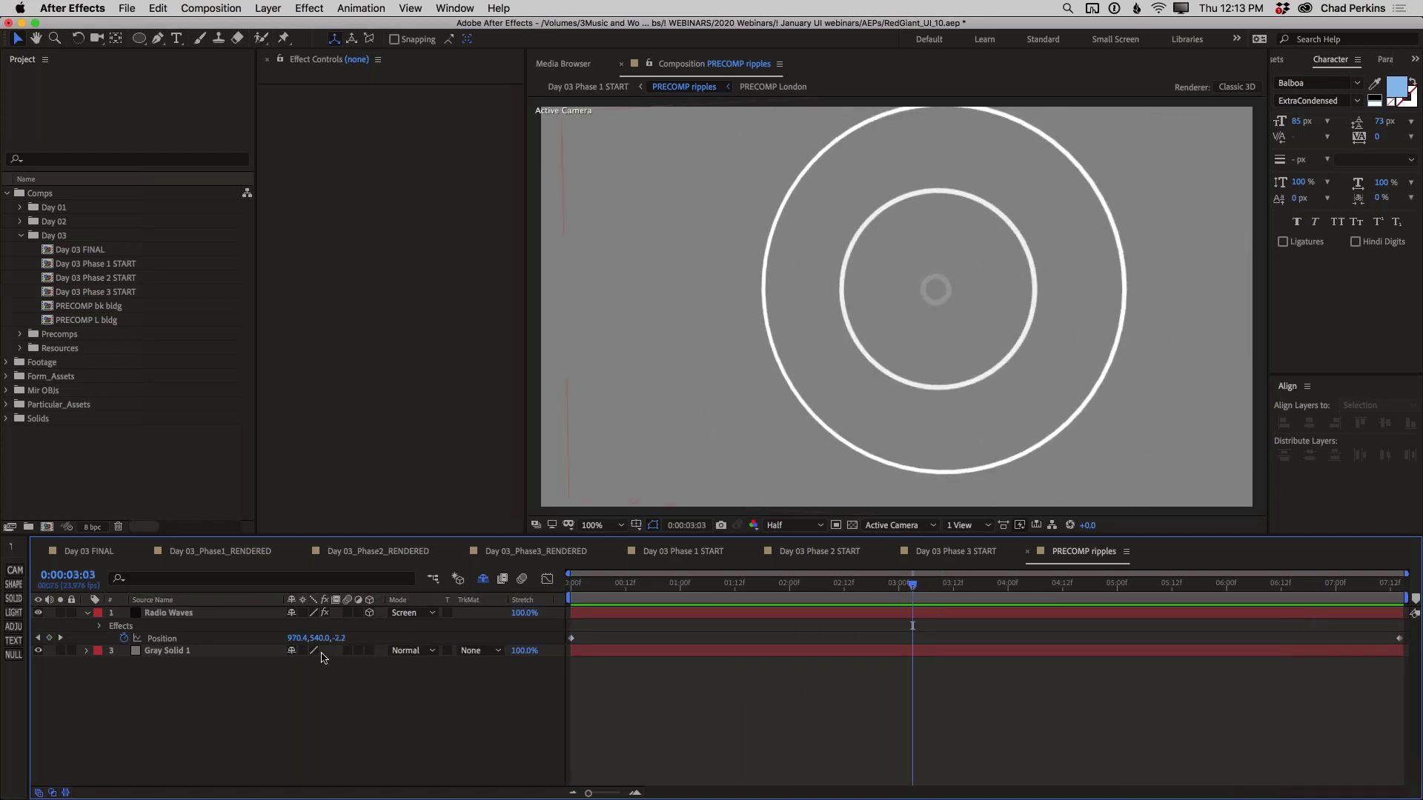
Step: Apply a new uni.Ecto effect to the Radio Waves layer in PRECOMP ripples
left_click(229, 616)
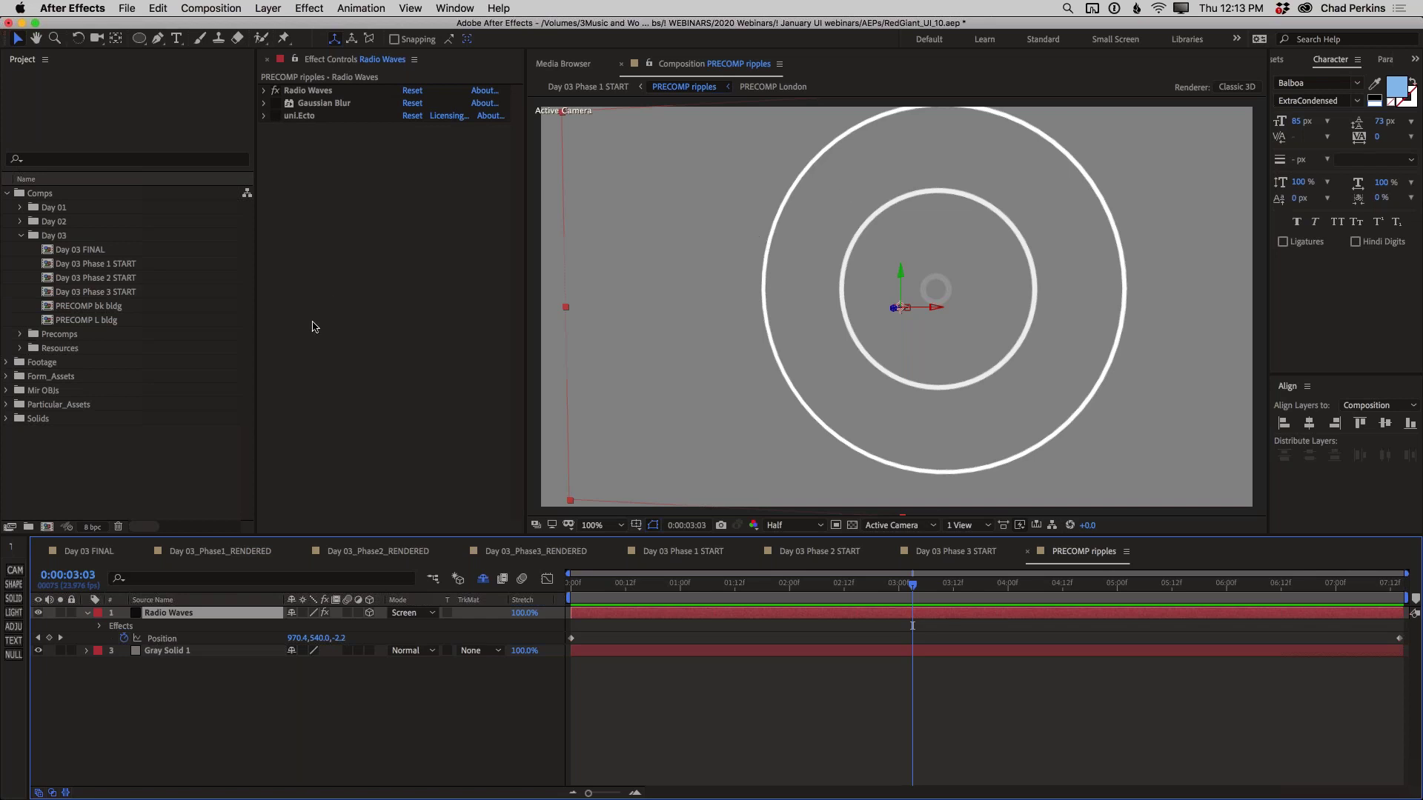
key("ctrl+space")
type("ecto")
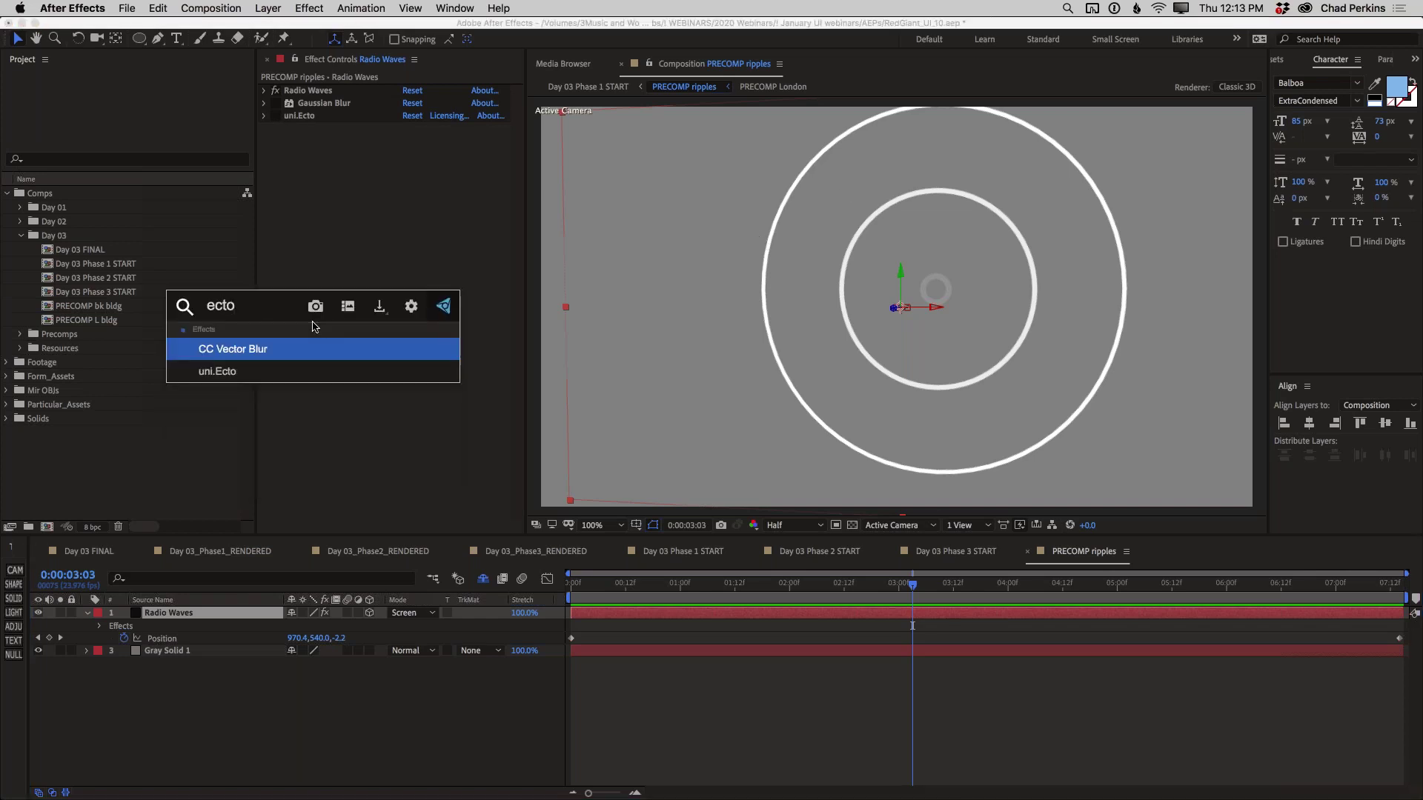
key("Down")
key("Return")
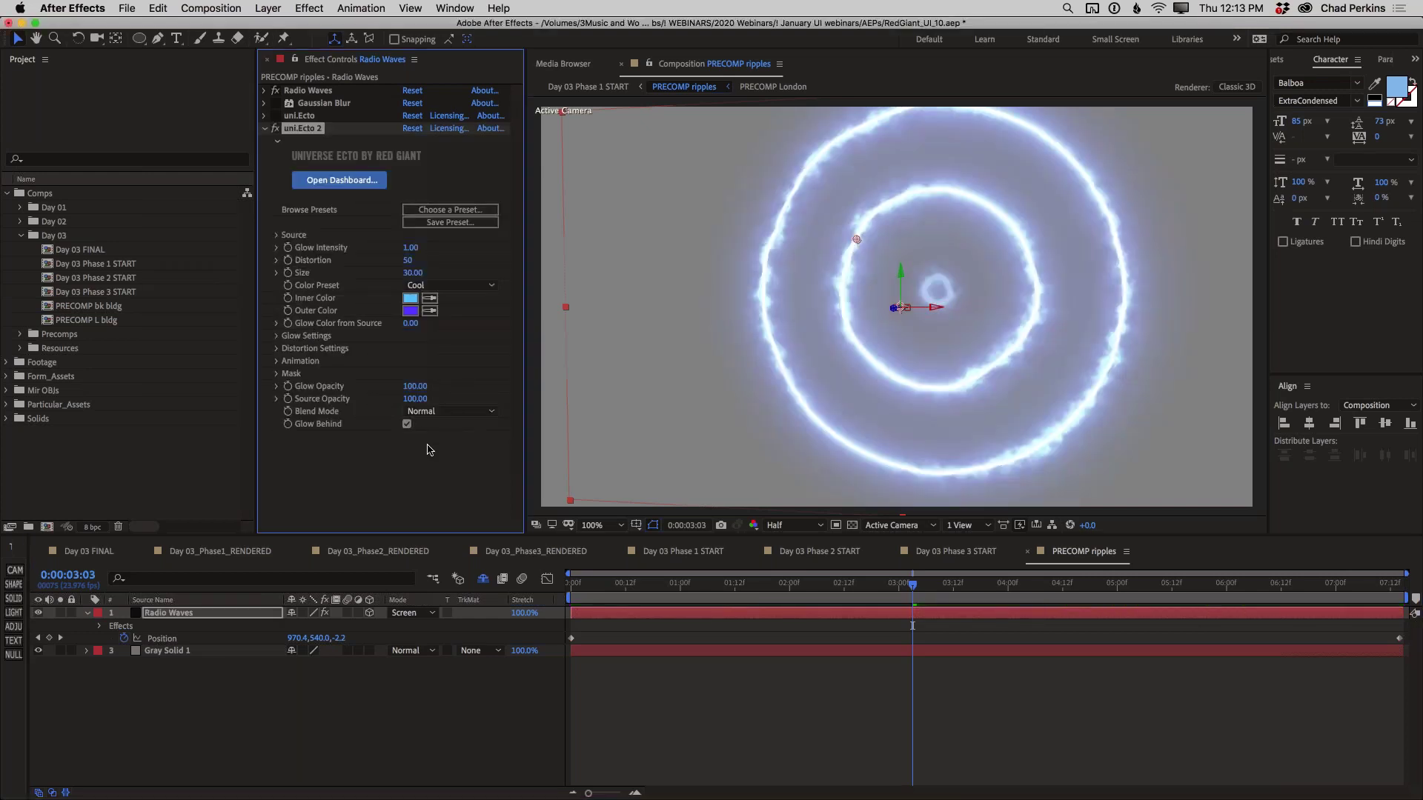
Step: Preview the rings with the new Ecto effect from the start of the comp
left_click_drag(602, 587, 559, 589)
key("space")
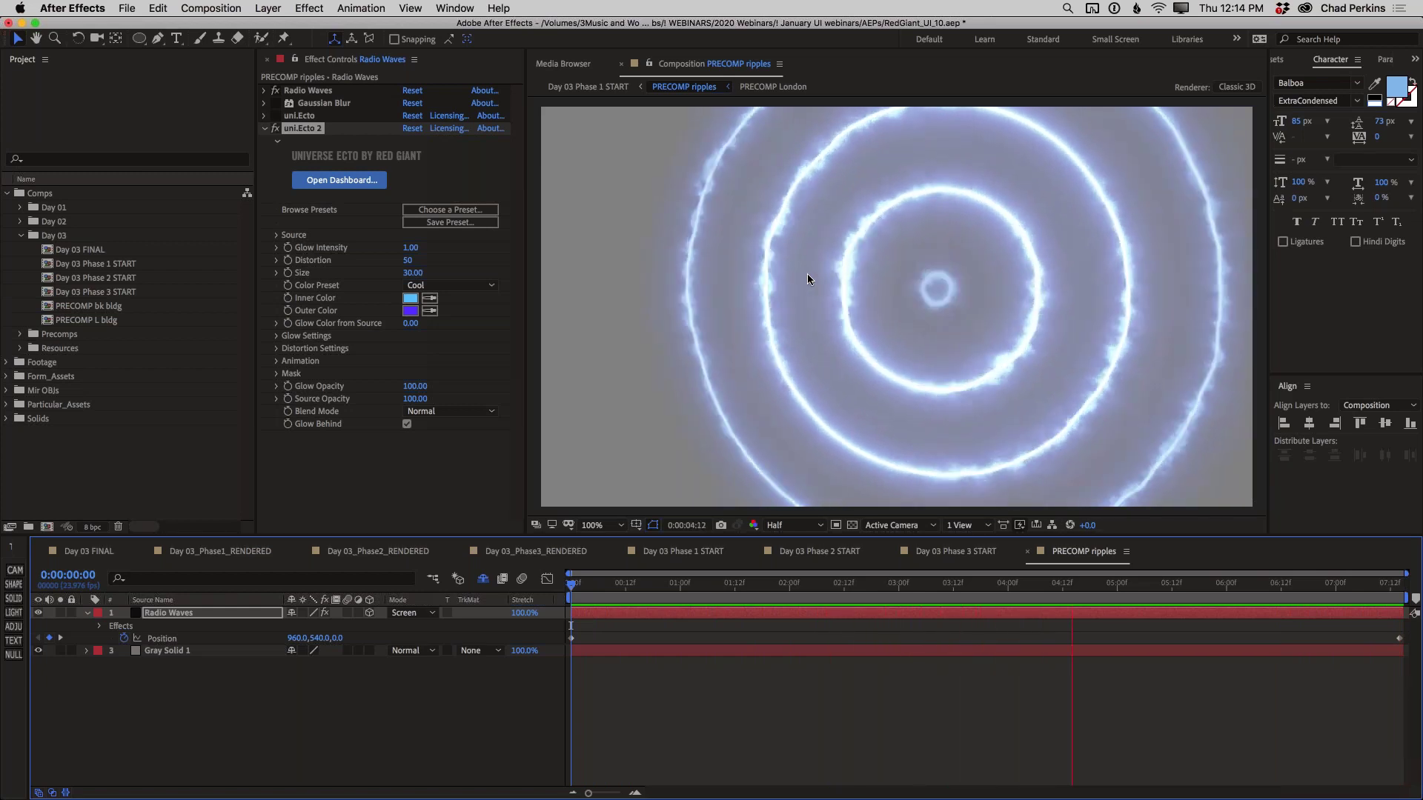
key("space")
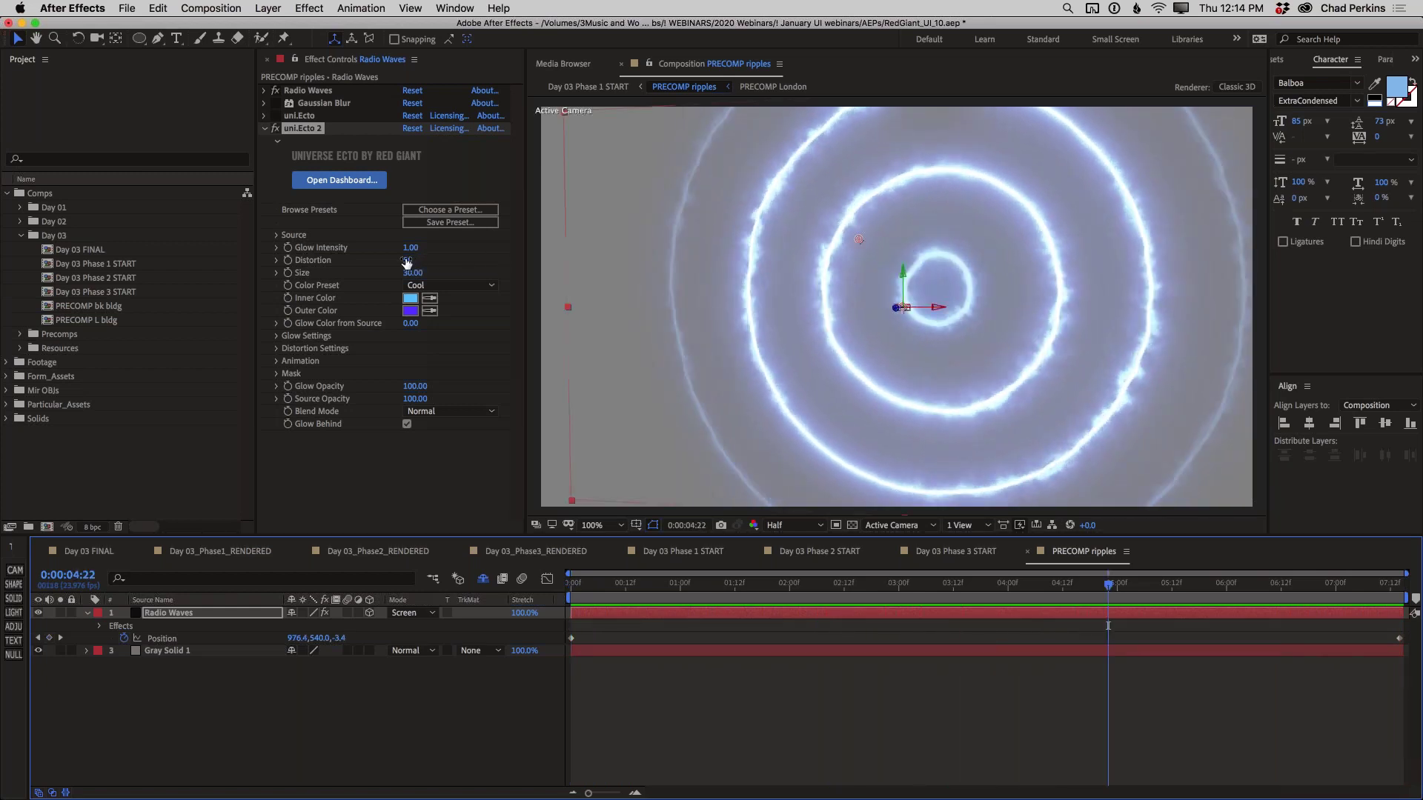
Step: Set uni.Ecto 2's Distortion to 200 and try the Plasma and Electric distortion patterns, settling on Brimstone
left_click_drag(407, 260, 533, 264)
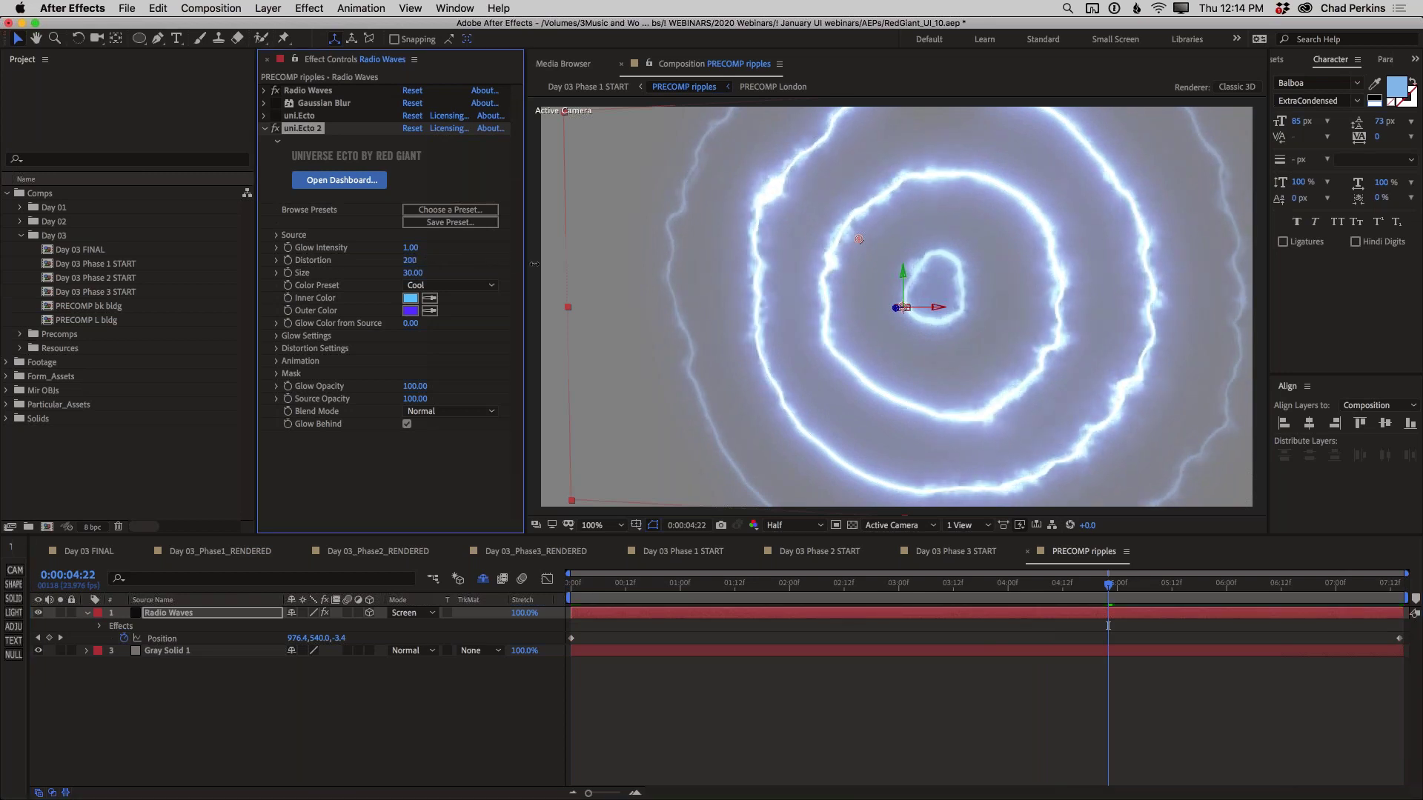
left_click(276, 349)
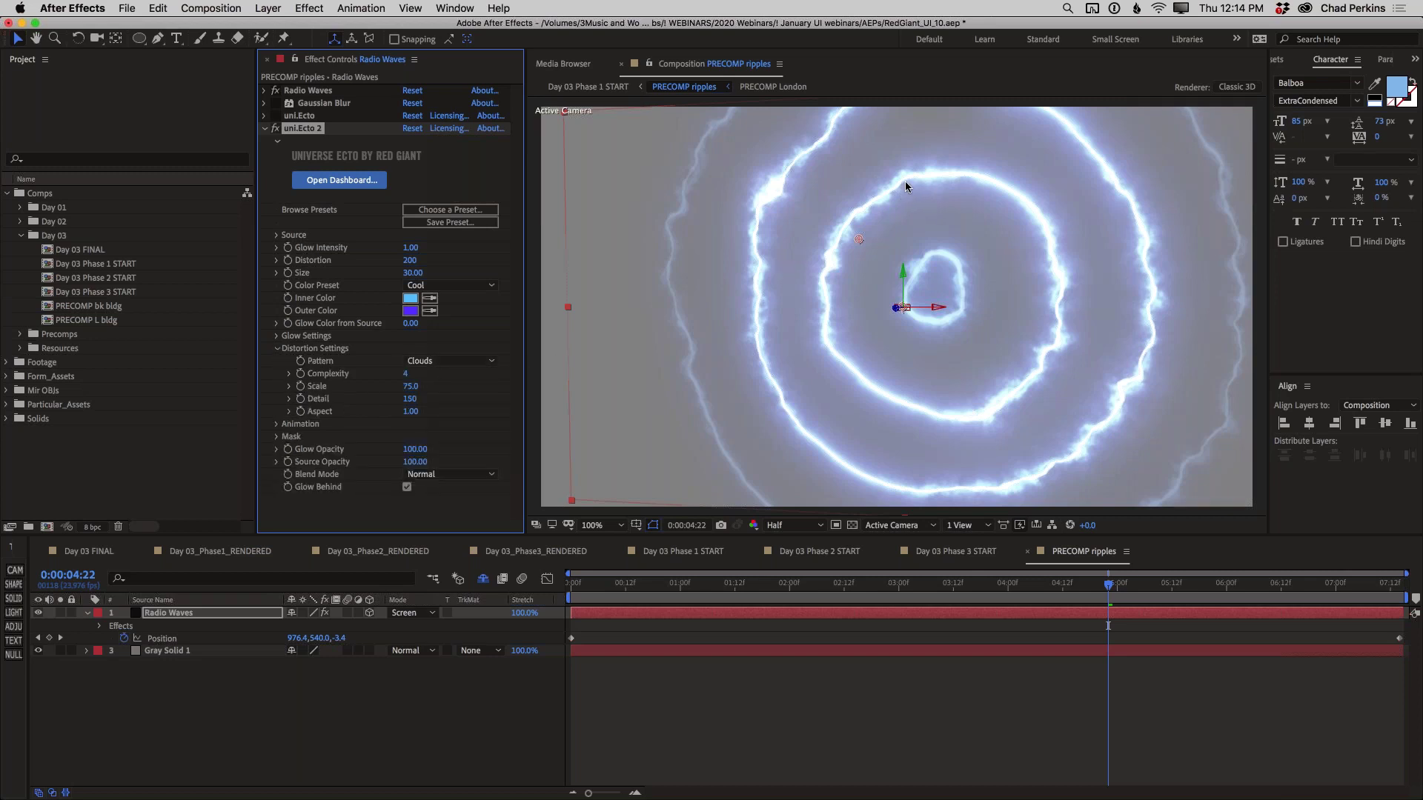
left_click(461, 361)
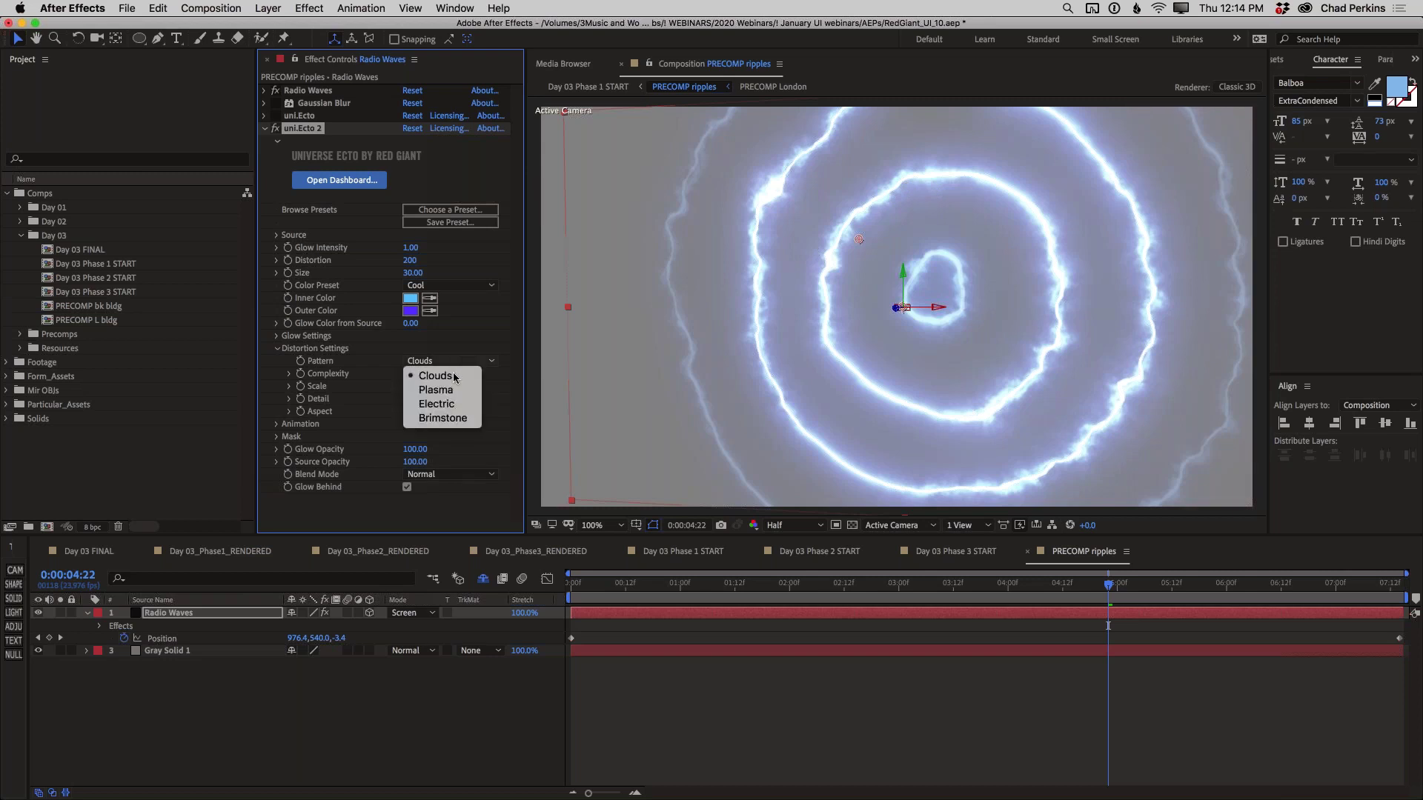
left_click(451, 391)
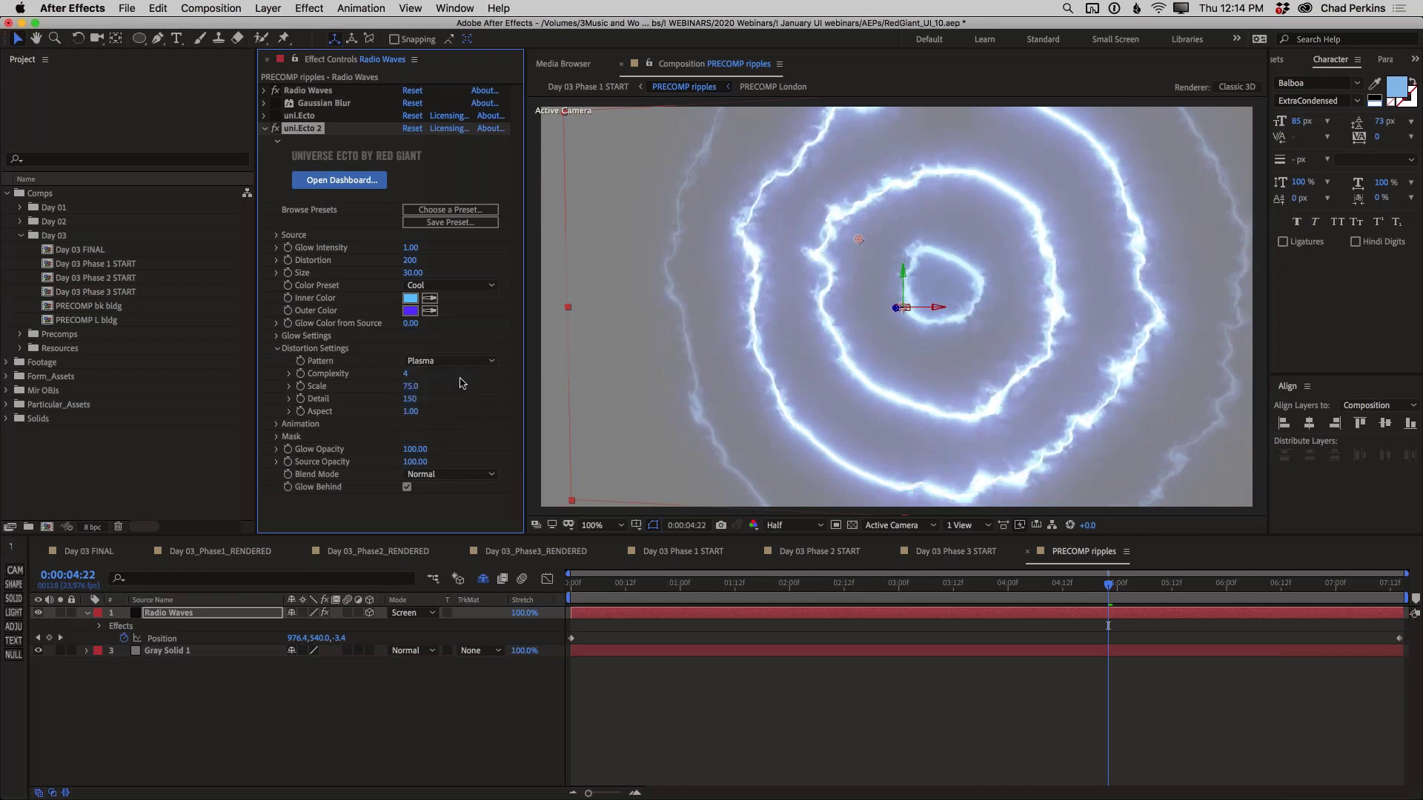
left_click(463, 361)
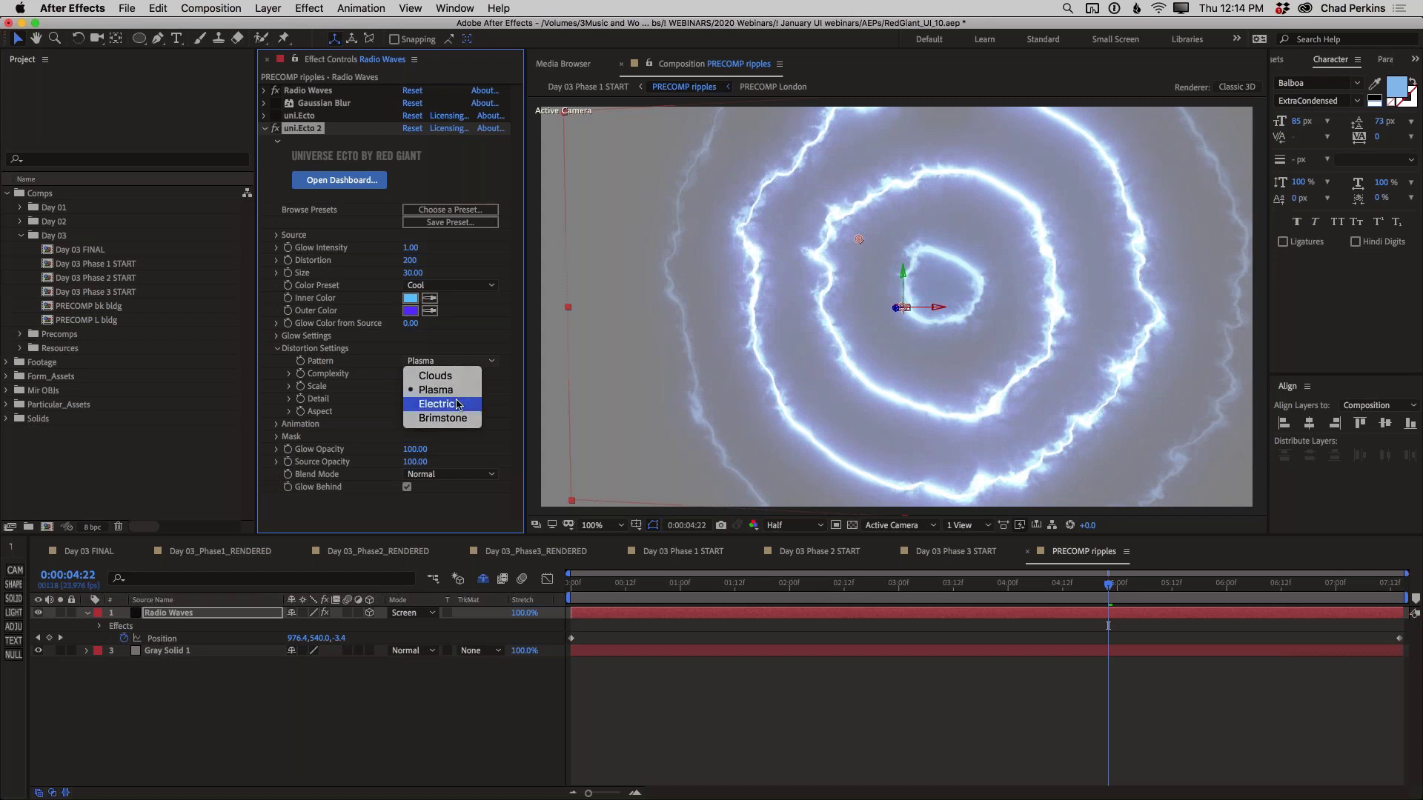
left_click(459, 403)
left_click(463, 363)
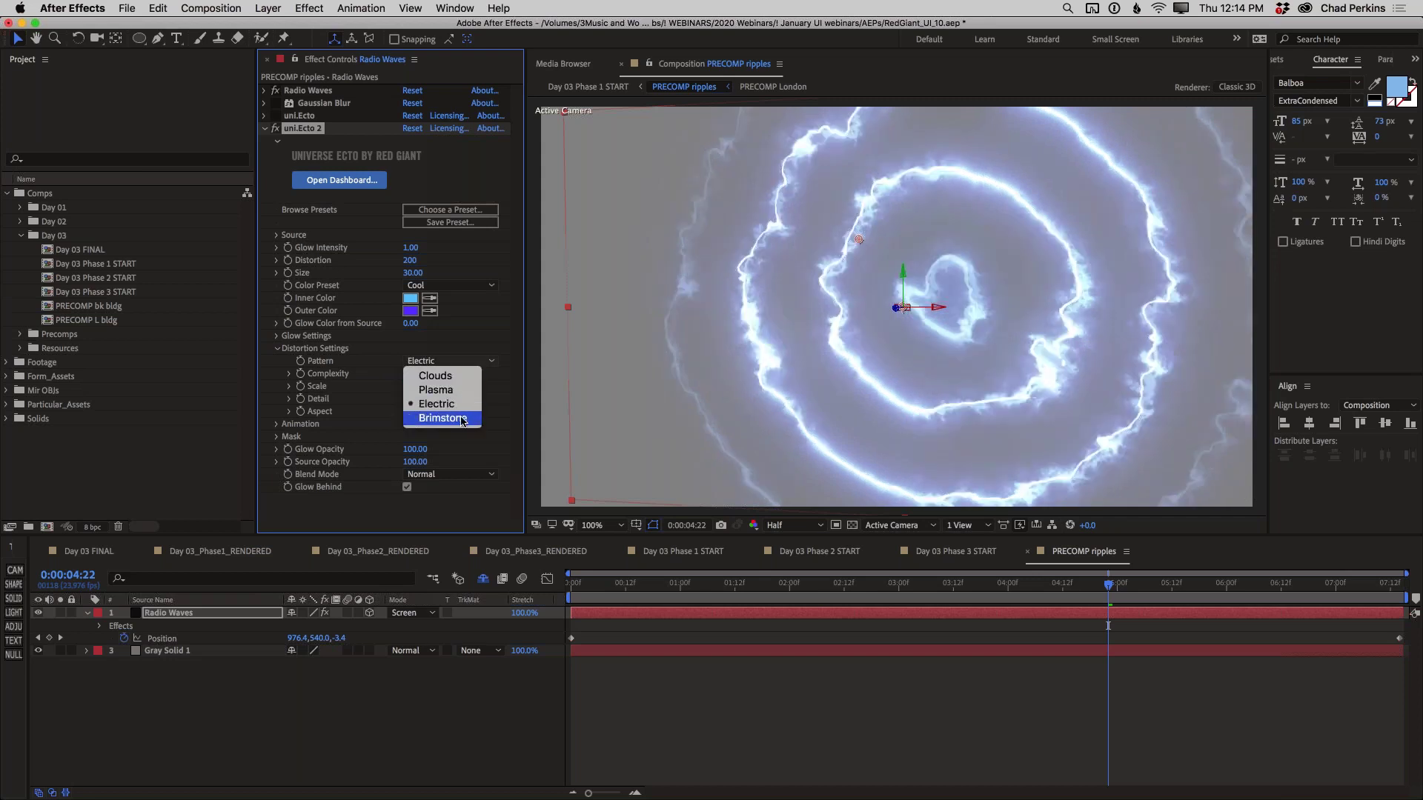
left_click(460, 419)
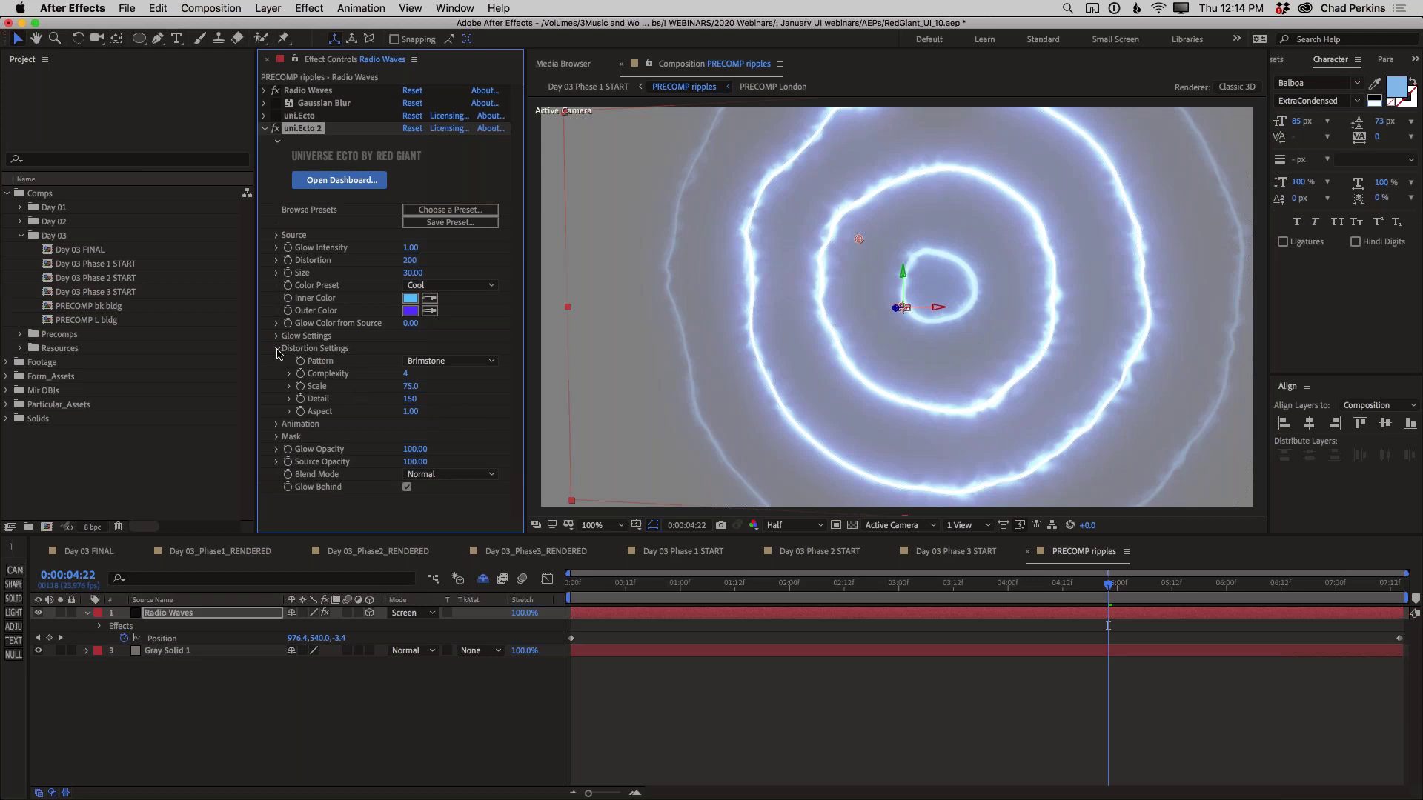
Step: Preview the rings with the Brimstone distortion pattern from 0:00:01:16
left_click(752, 599)
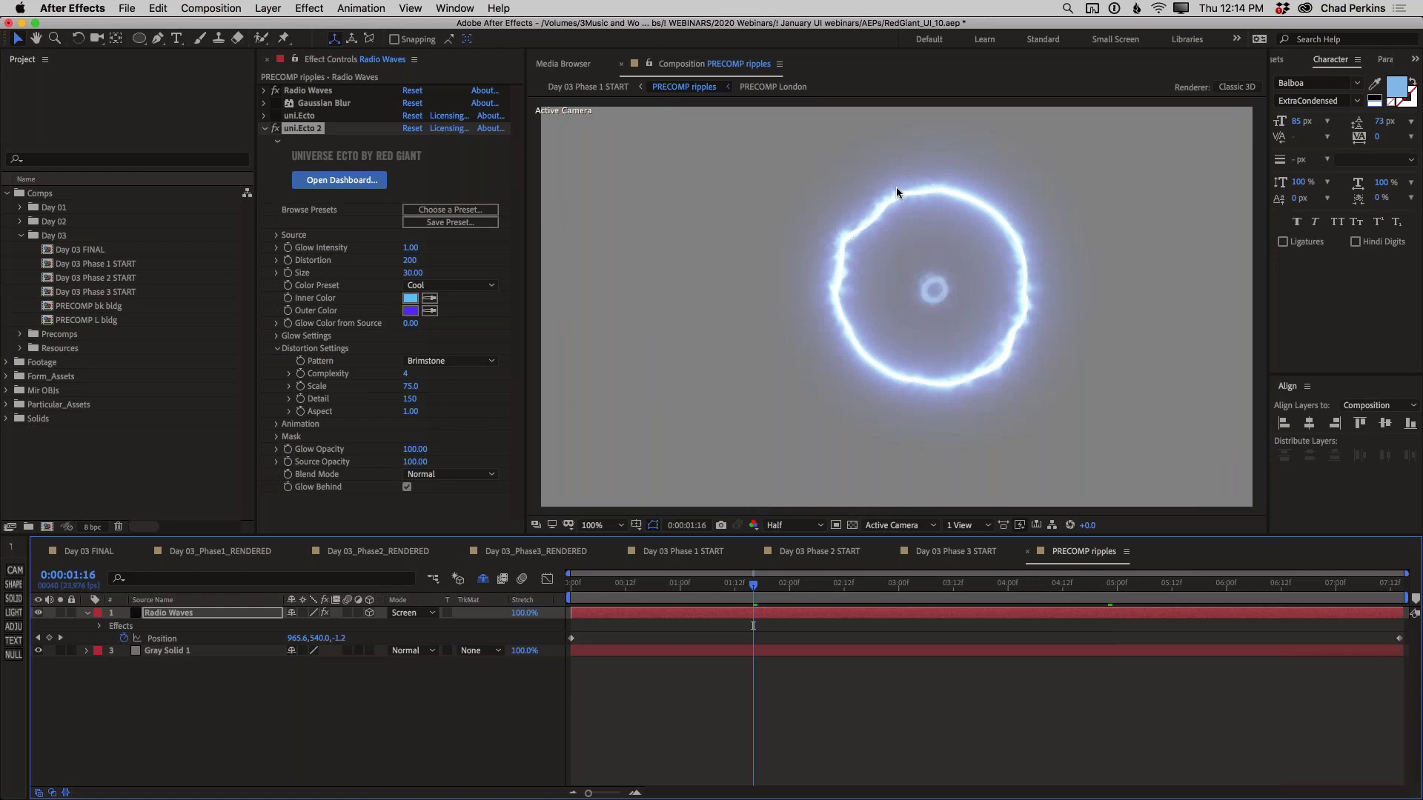
key("space")
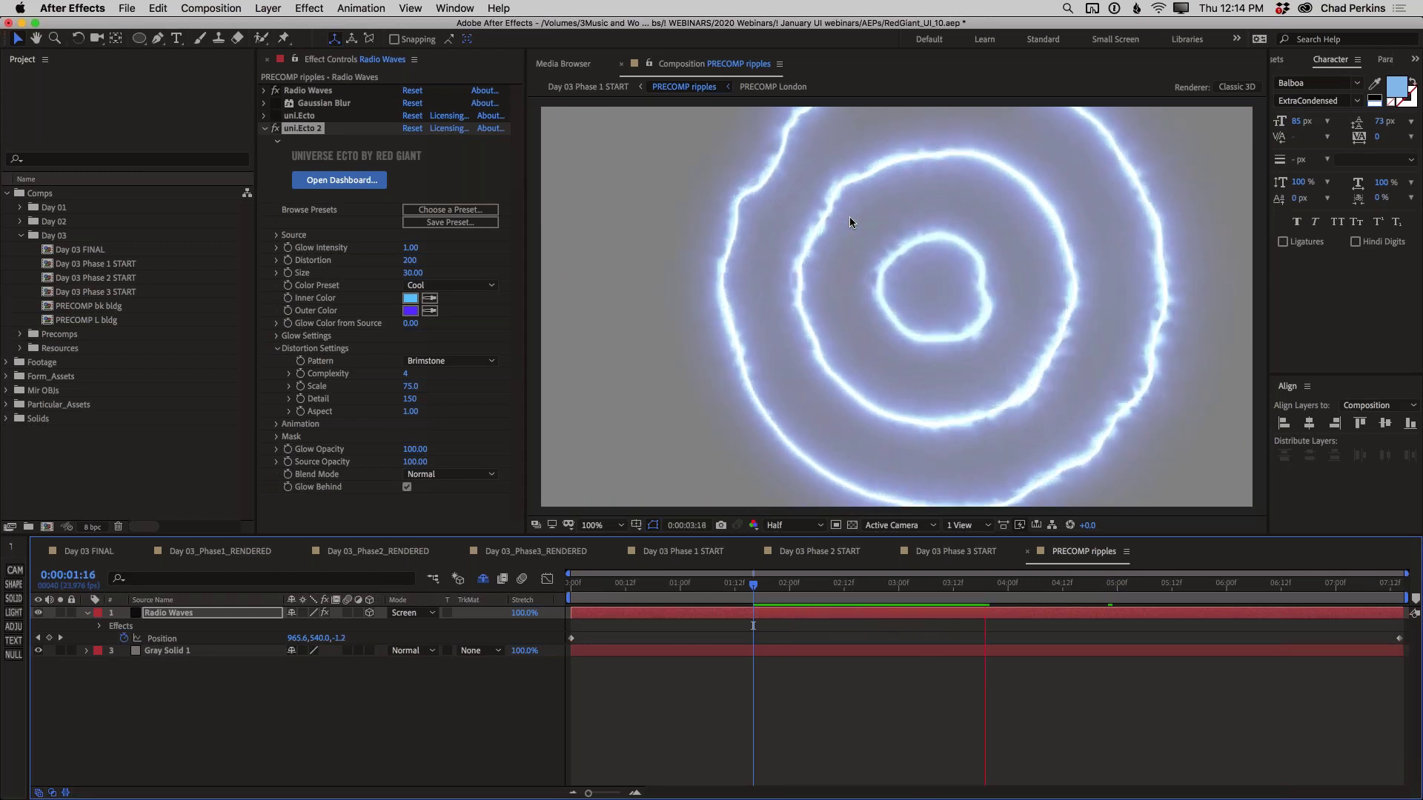
key("space")
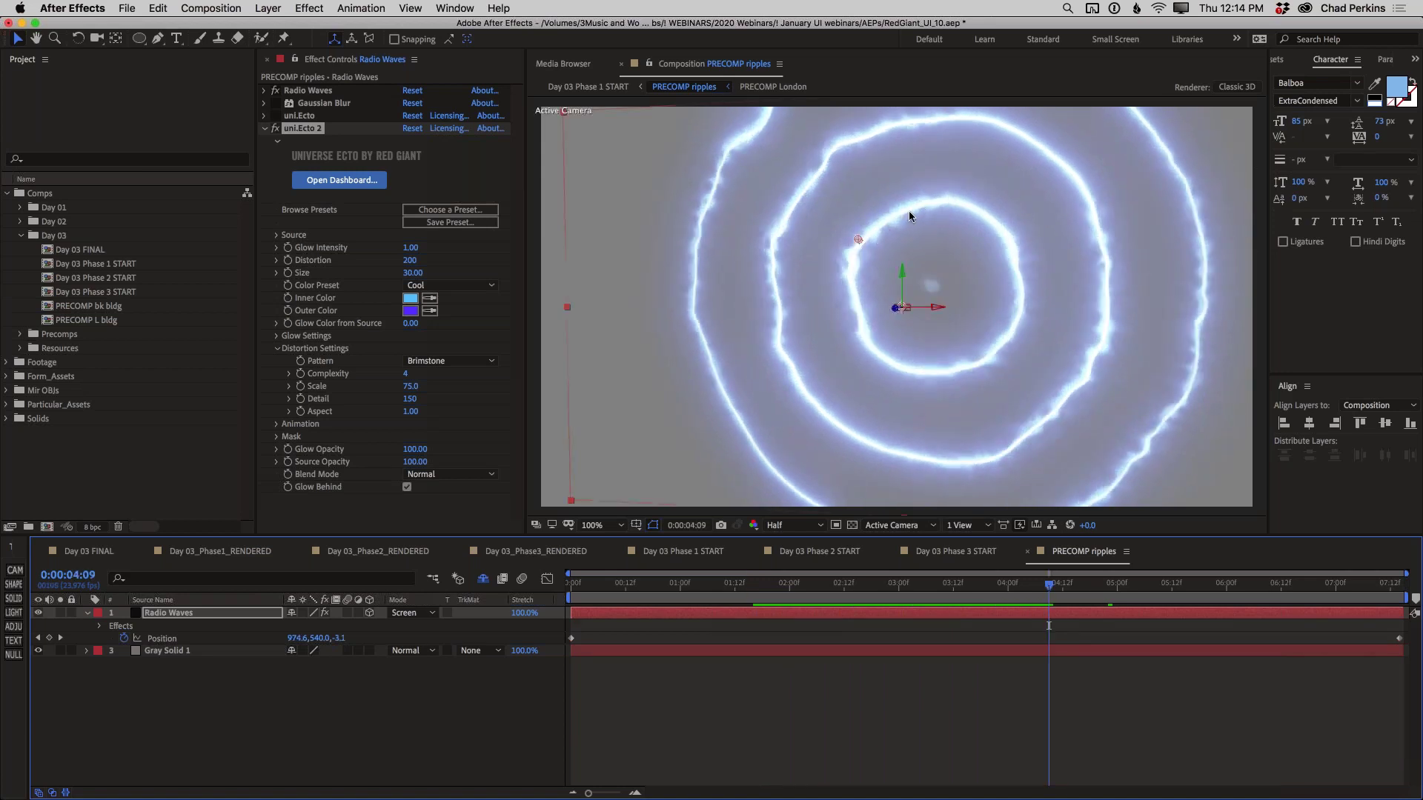
Step: Disable uni.Ecto 2, enable the original uni.Ecto on Radio Waves, and preview the ripples from 0:00:01:16
left_click(266, 131)
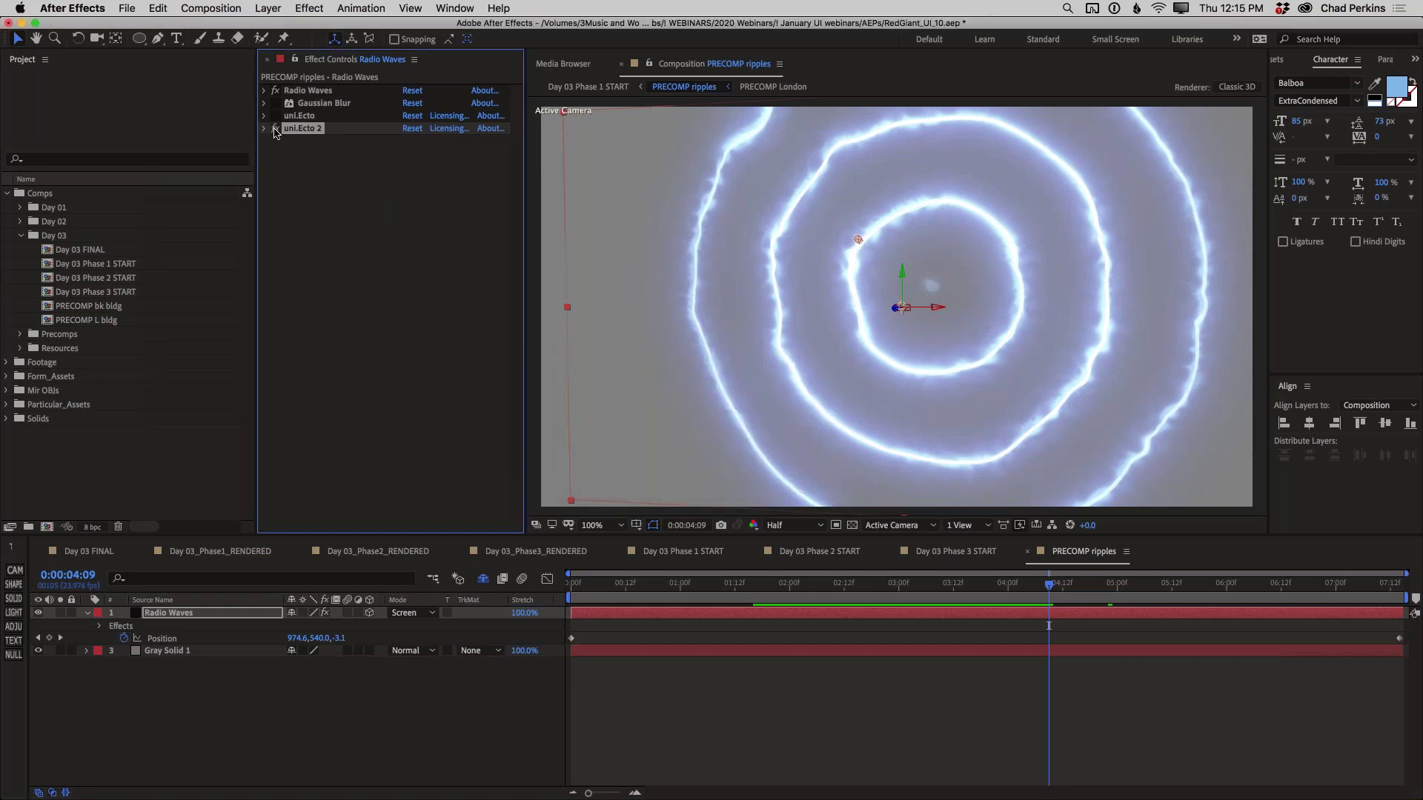
left_click(275, 130)
left_click(274, 116)
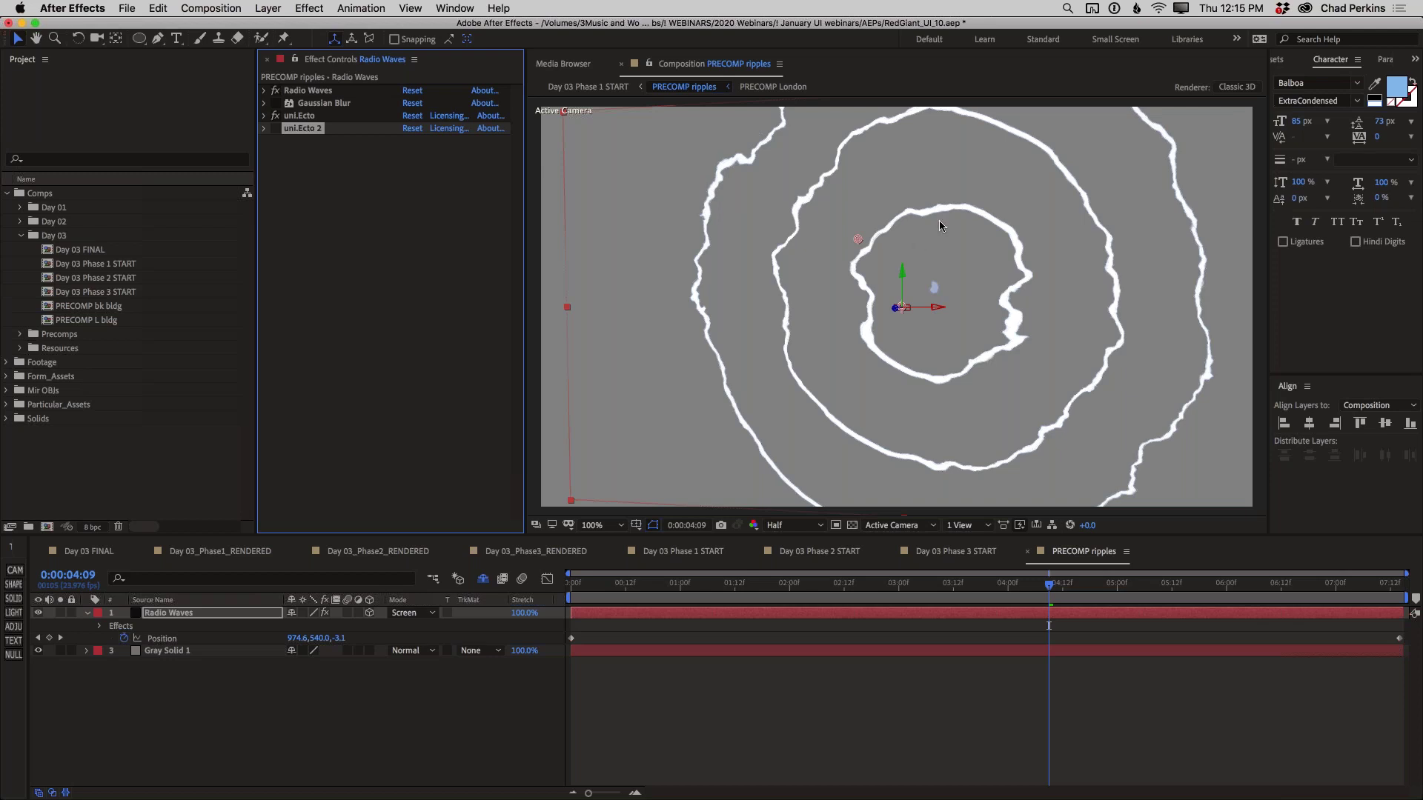
left_click(753, 587)
key("space")
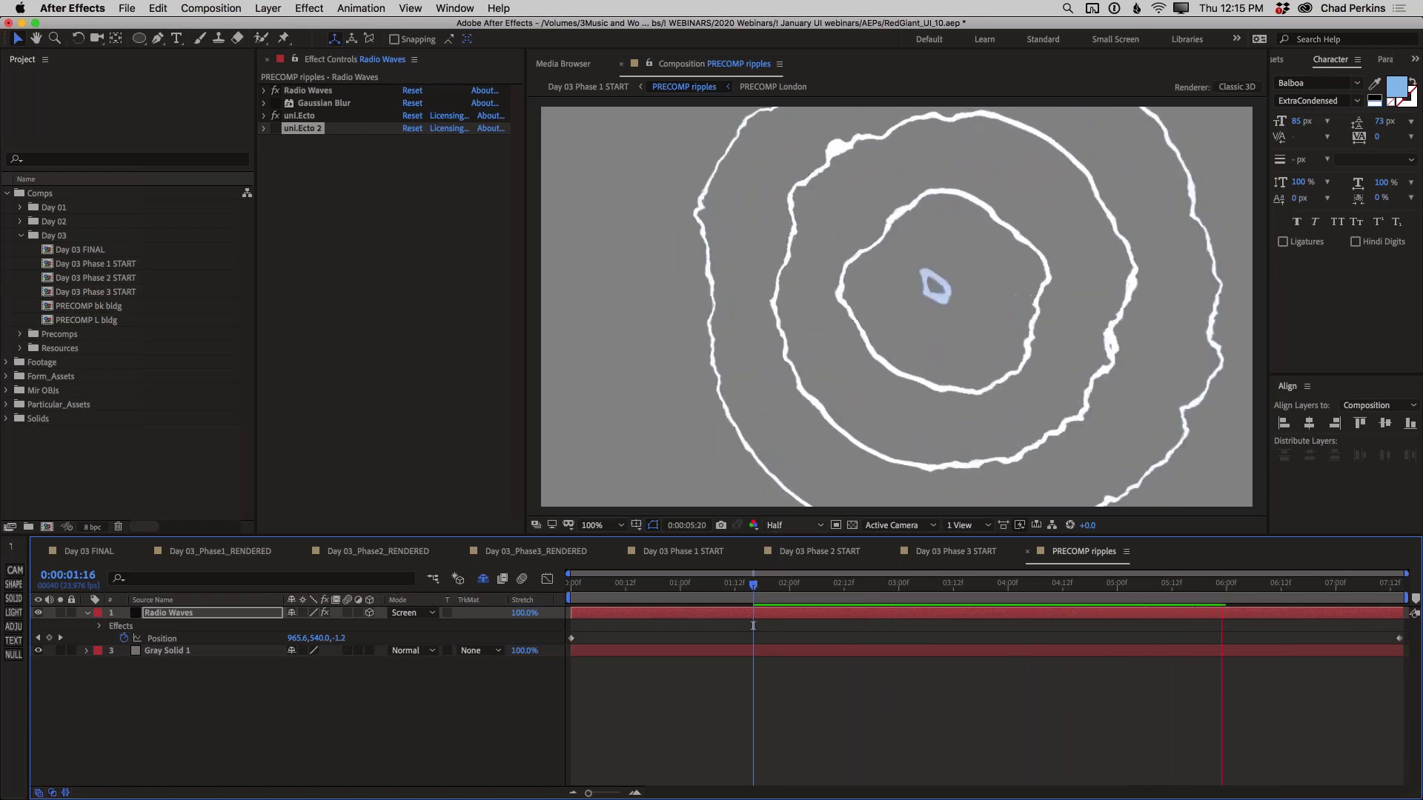
key("space")
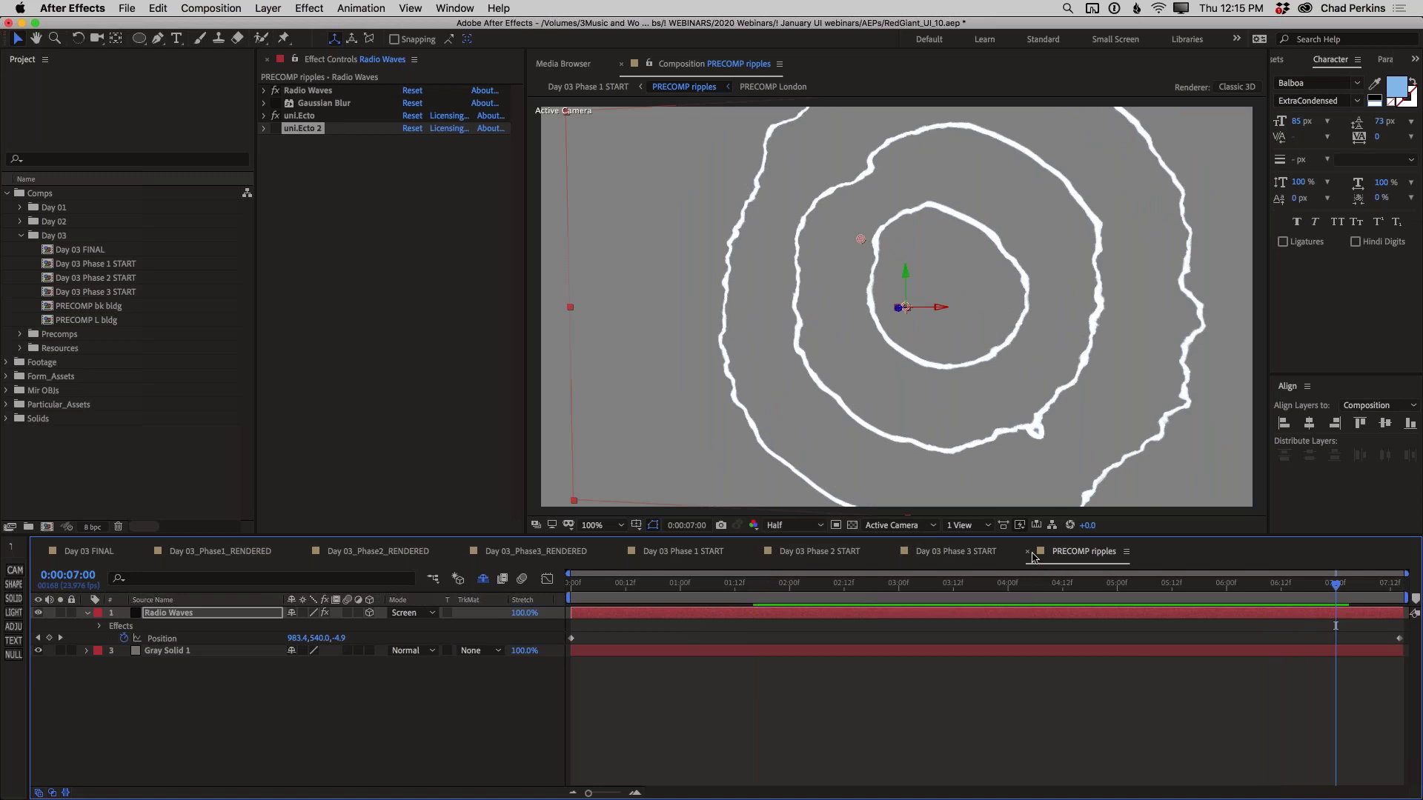
Step: Return to the Day 03 Phase 1 START comp and move the playhead to its start at 0:00:18:01
key("Tab")
key("Left")
key("Up")
key("Return")
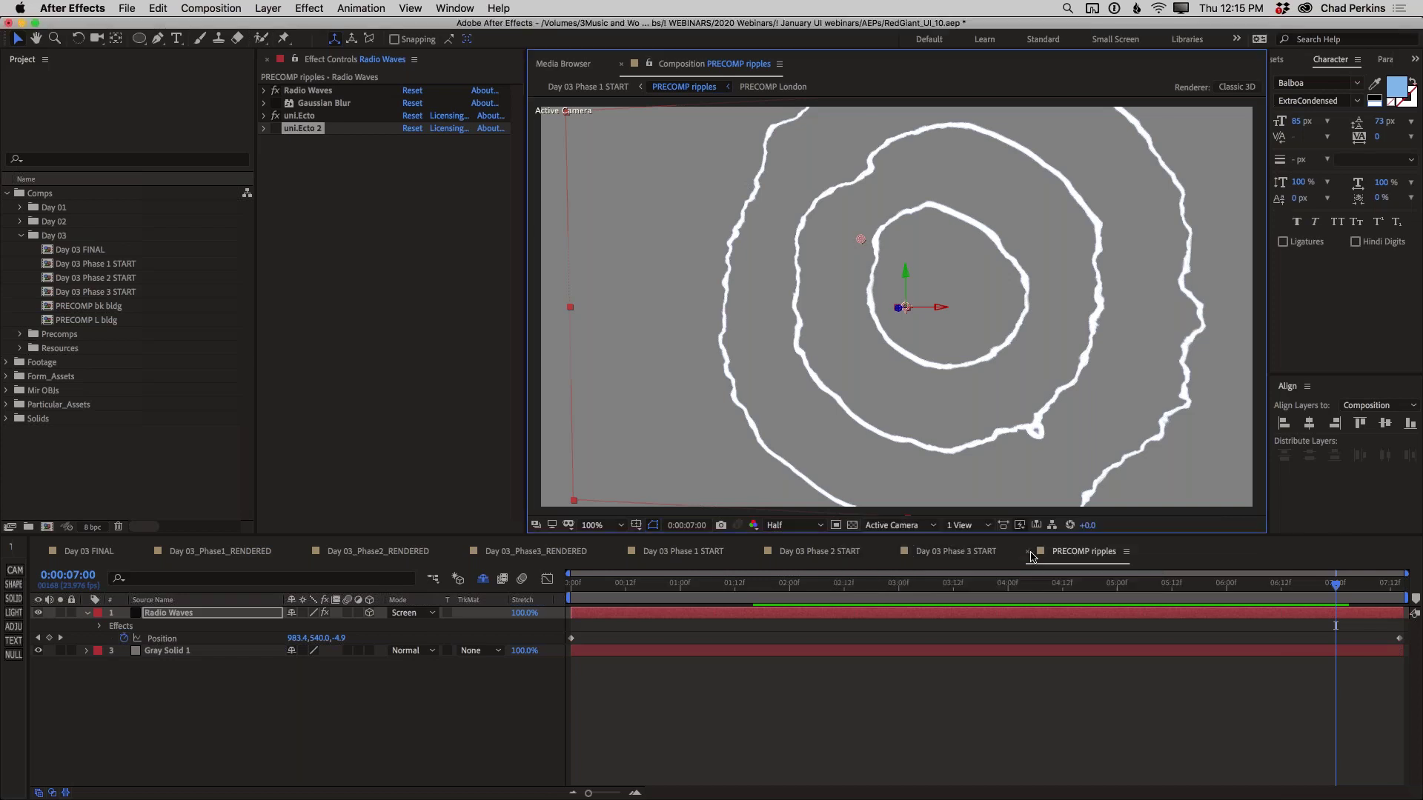
left_click(696, 552)
left_click_drag(731, 585, 608, 585)
key("Caps_Lock")
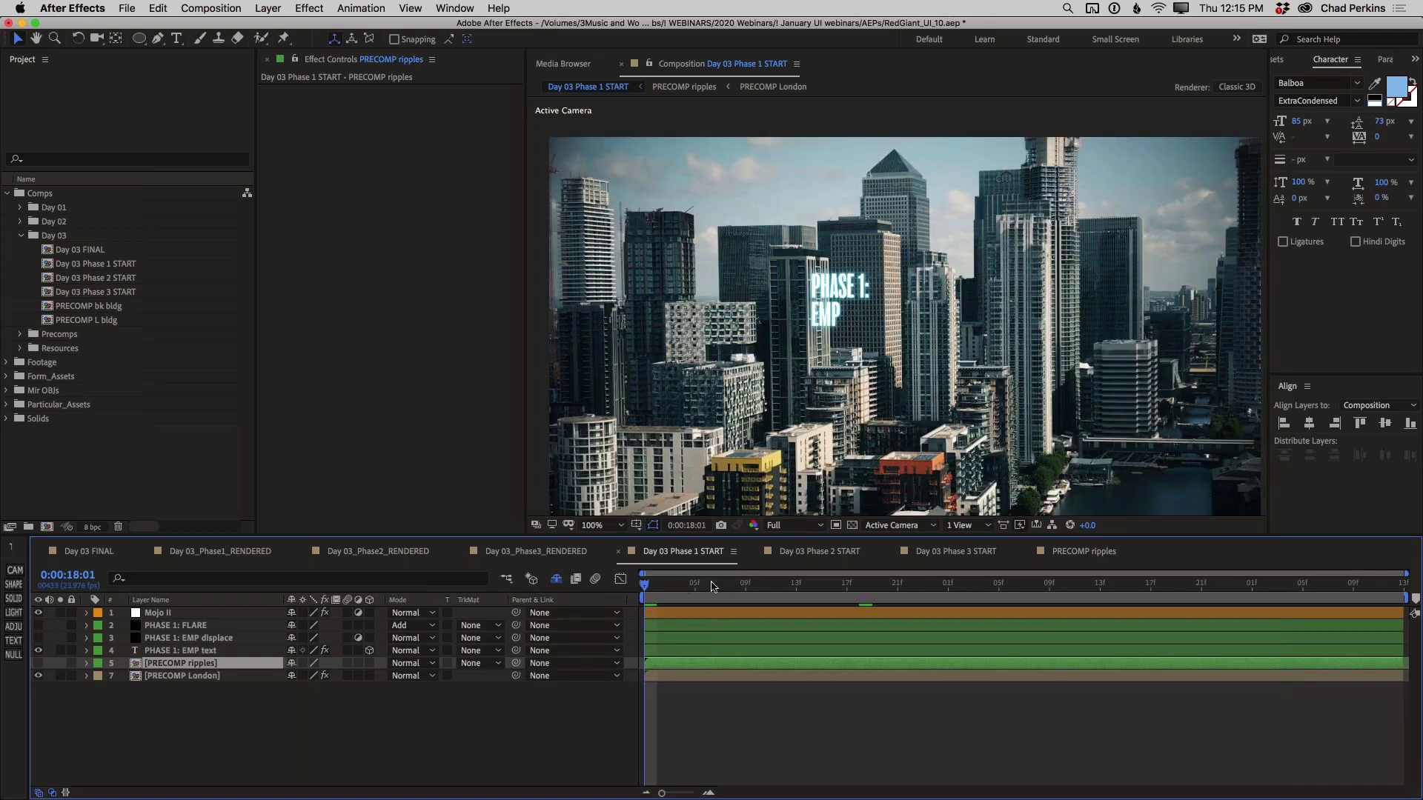
Step: Turn on the PHASE 1: EMP displace layer's visibility and apply the Chromatic Displacement effect to it
left_click(182, 676)
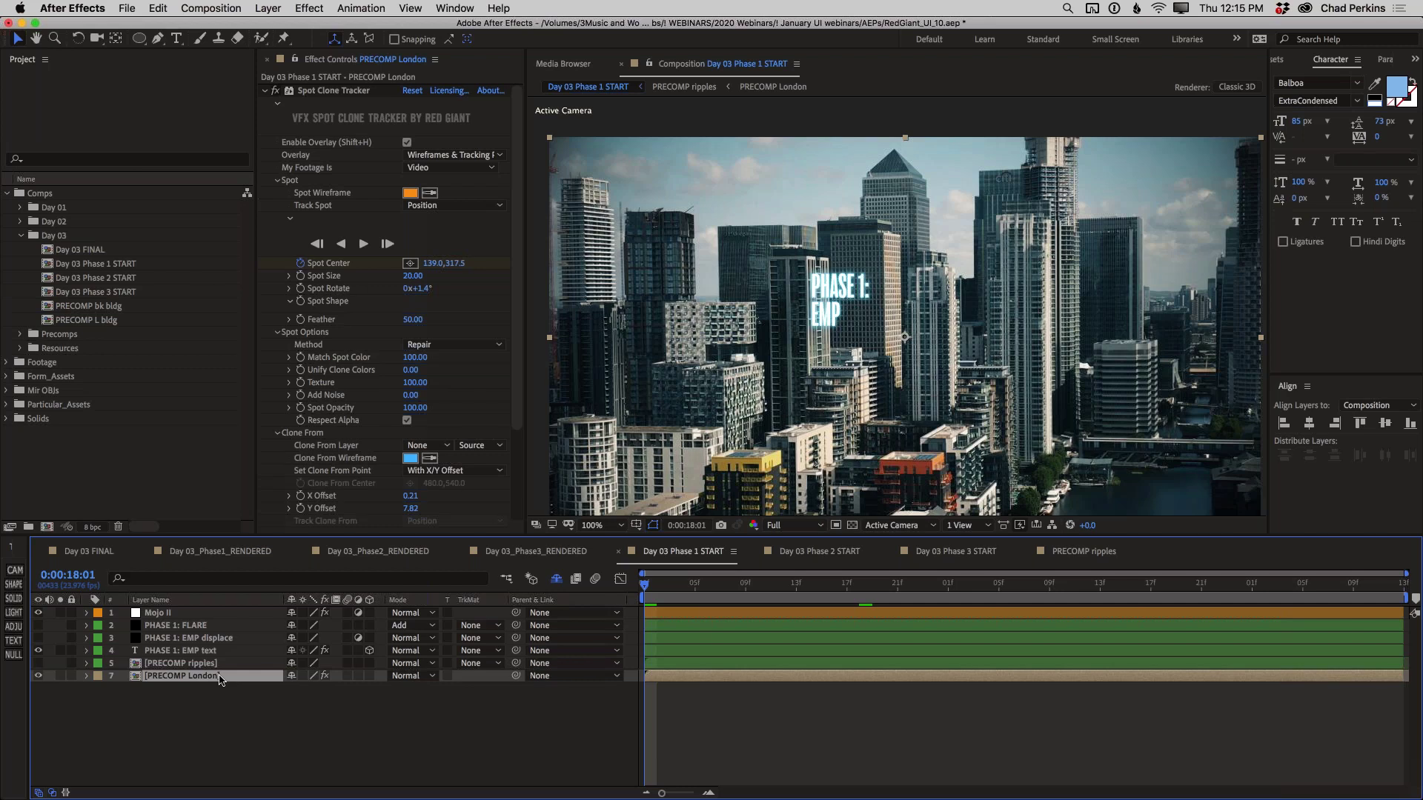
left_click(227, 642)
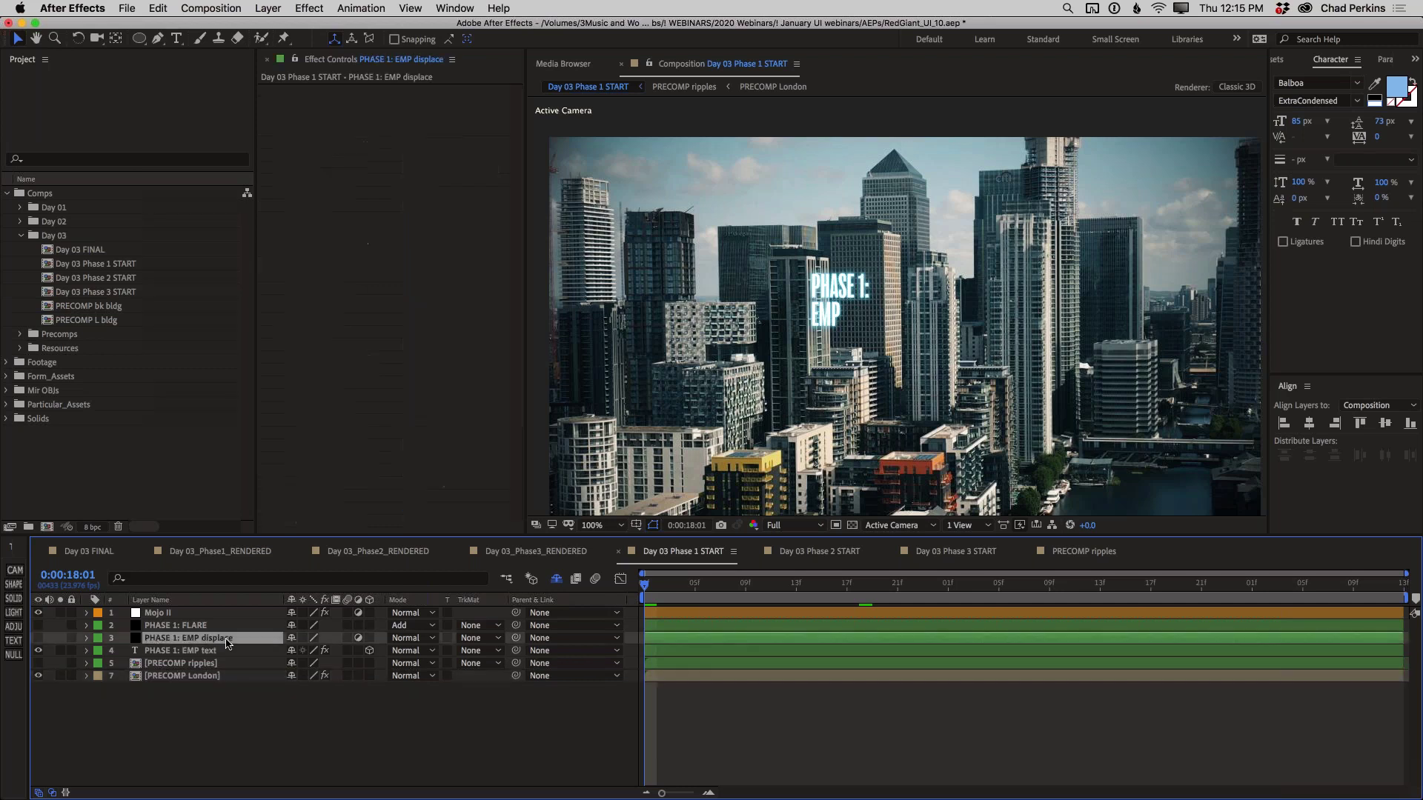
left_click(37, 638)
key("ctrl+space")
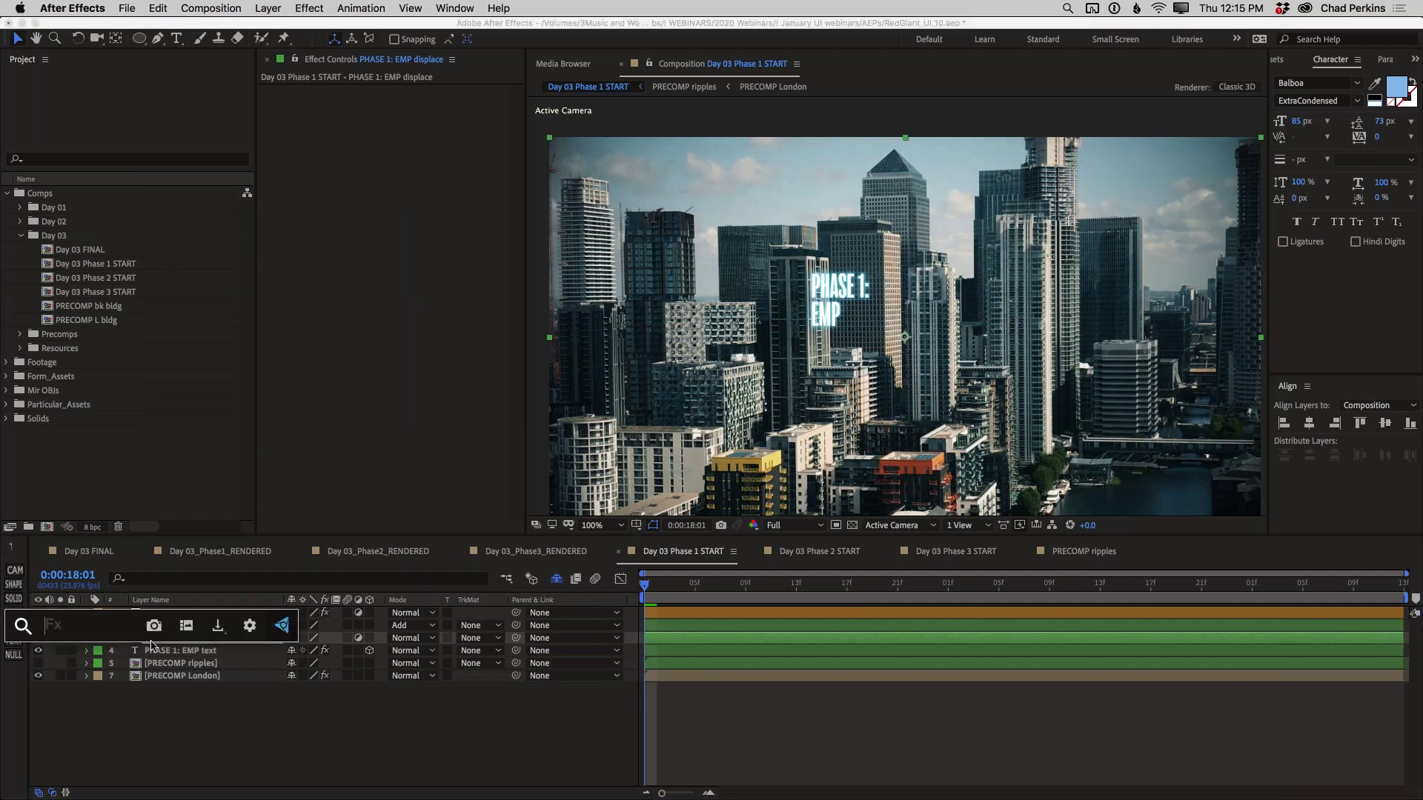
type("chroam")
key("BackSpace")
key("BackSpace")
key("BackSpace")
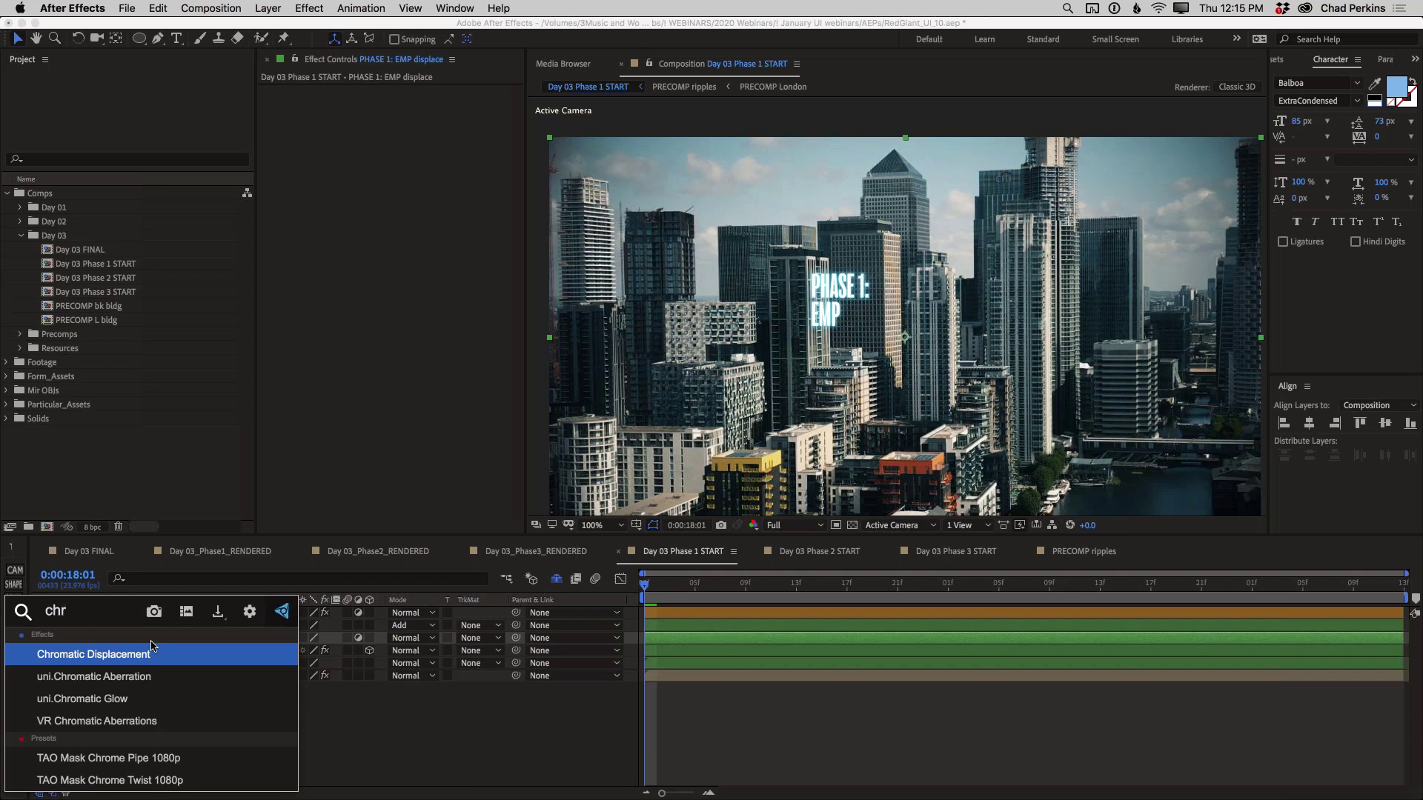
left_click(152, 650)
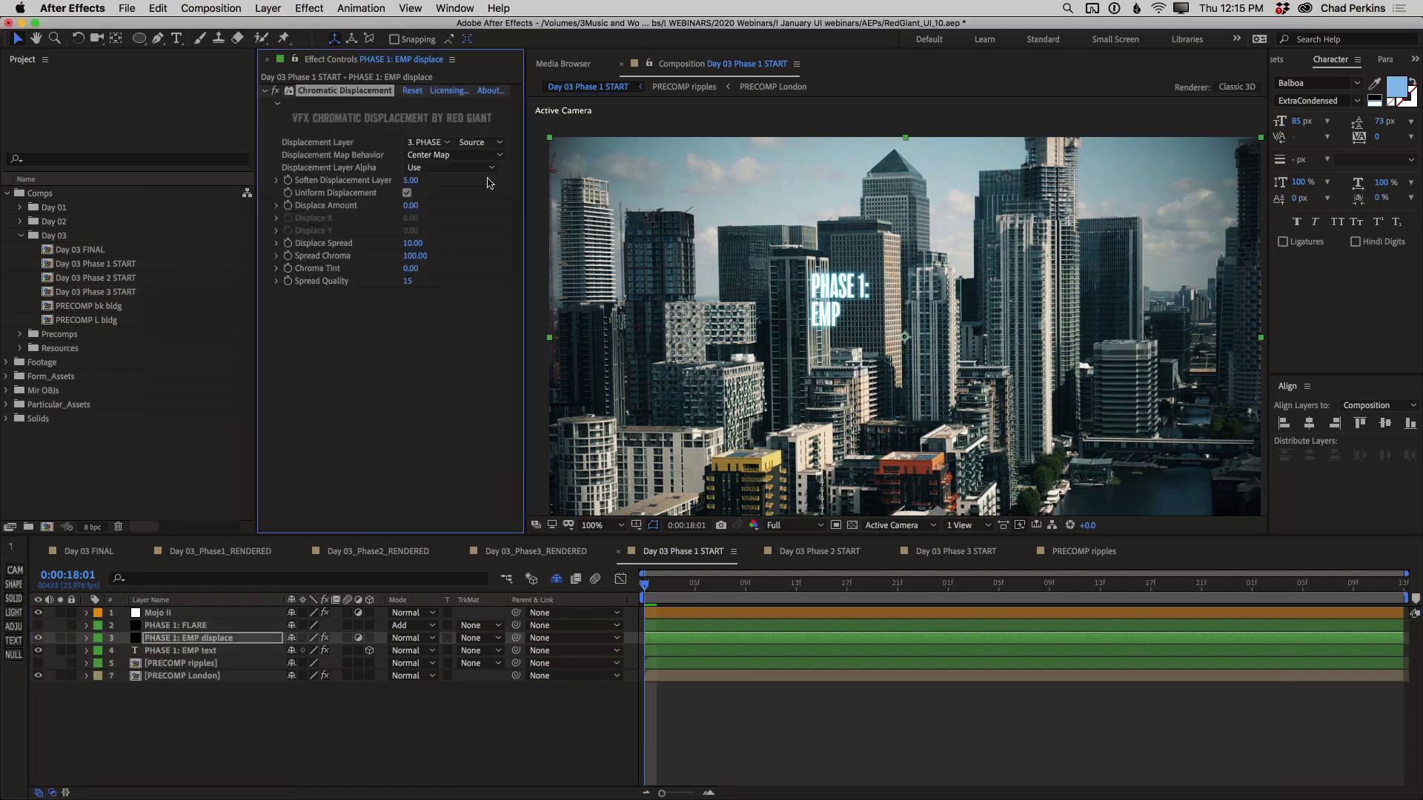
Step: Use PRECOMP ripples as the Chromatic Displacement's displacement layer and set Displace Amount to 5
left_click(427, 142)
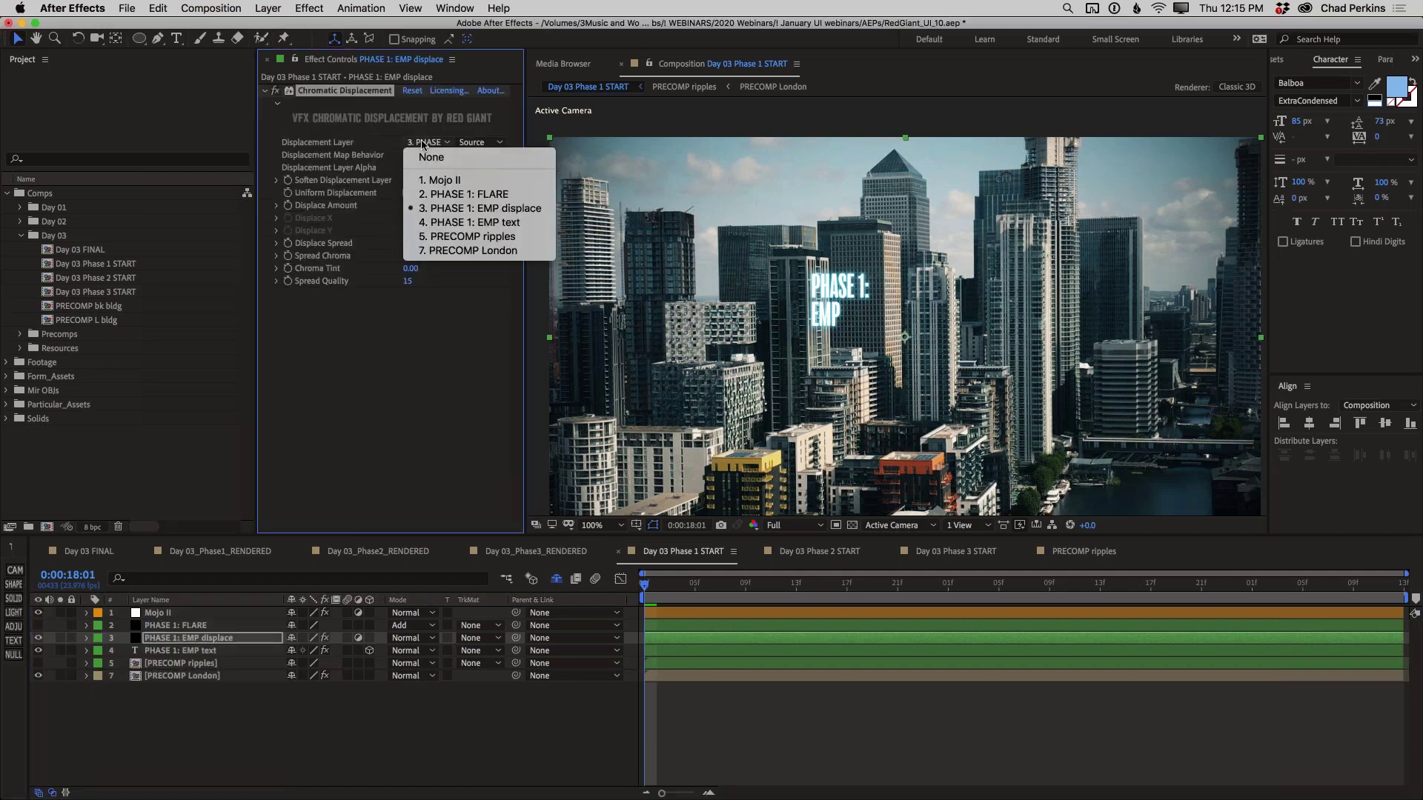
left_click(462, 237)
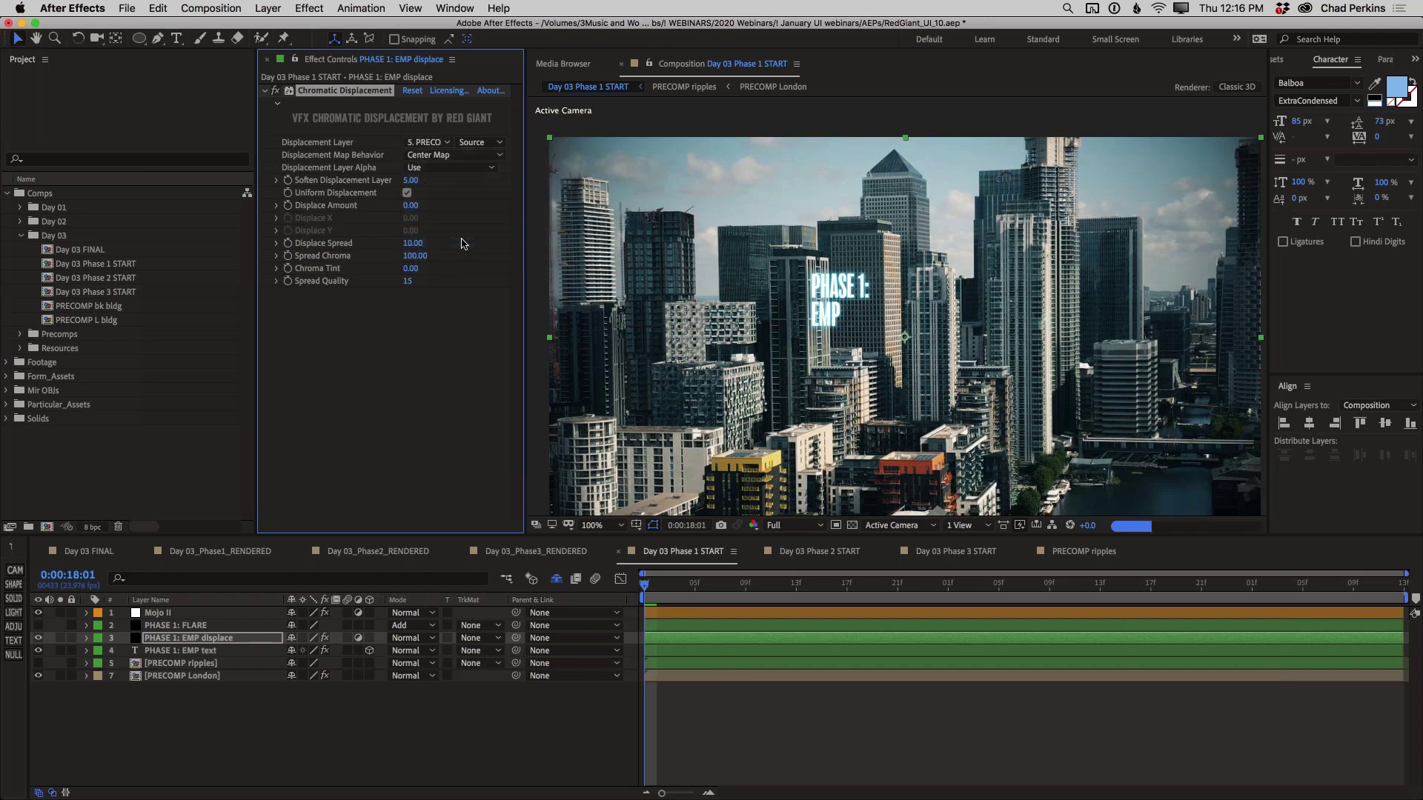
left_click(1084, 554)
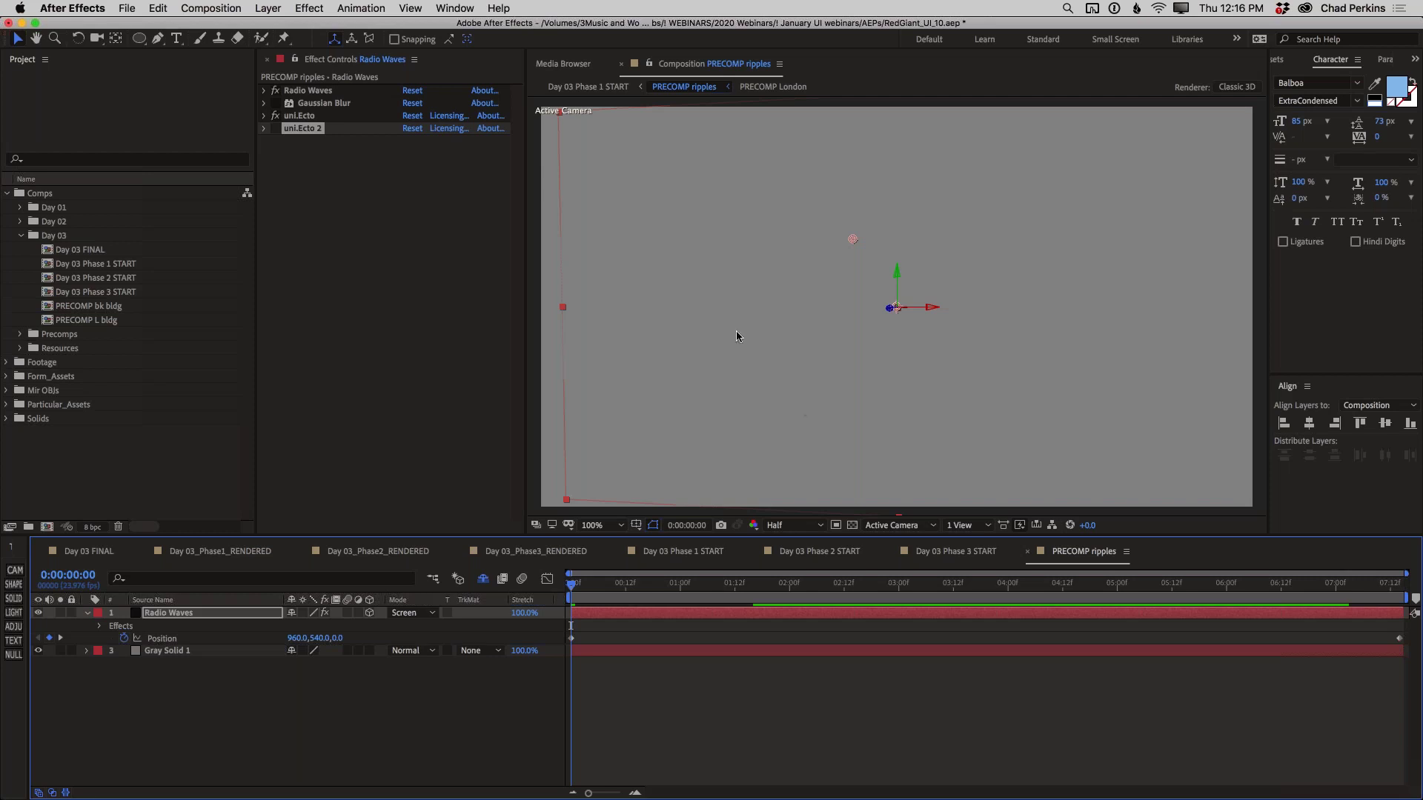
left_click(694, 552)
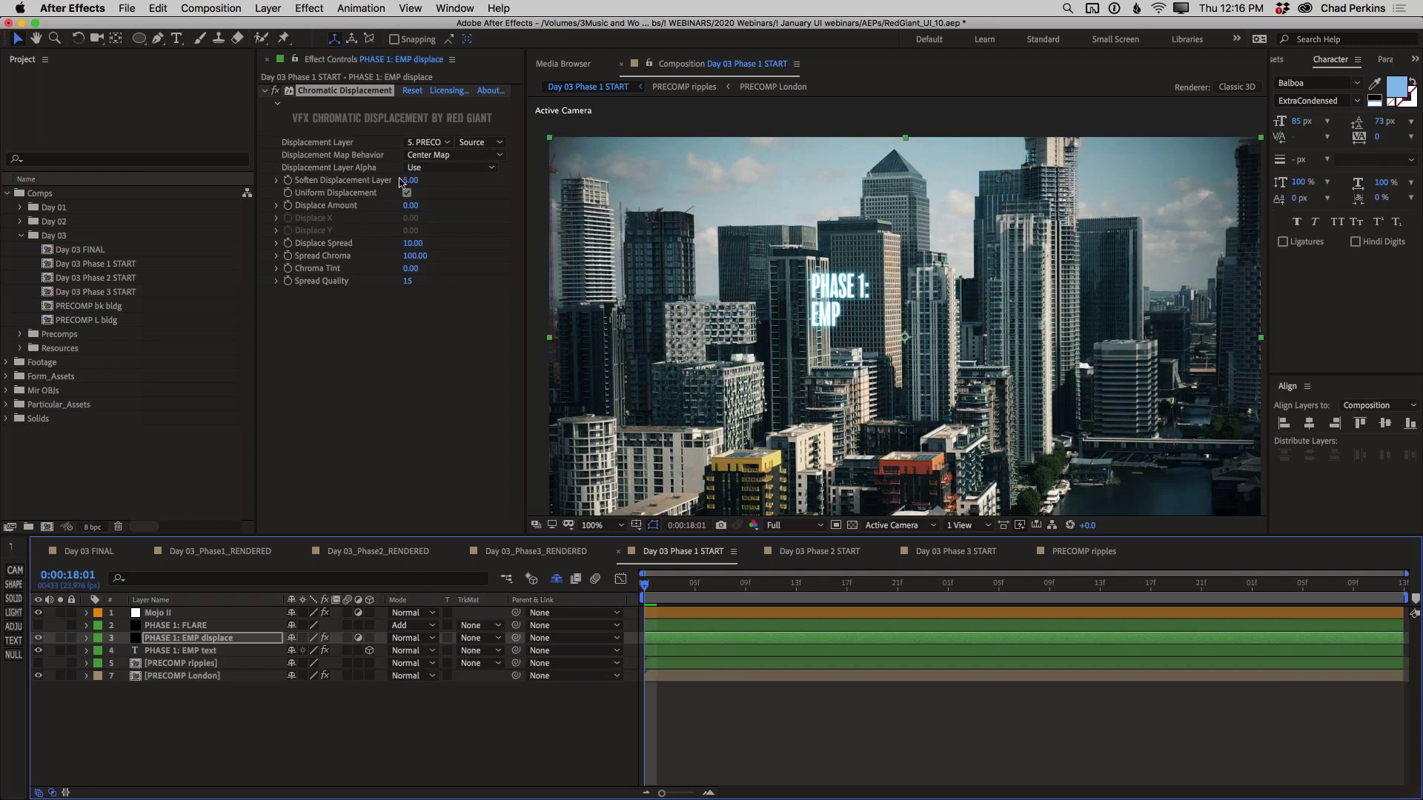
left_click(425, 147)
left_click(402, 218)
left_click(411, 206)
type("5")
key("Return")
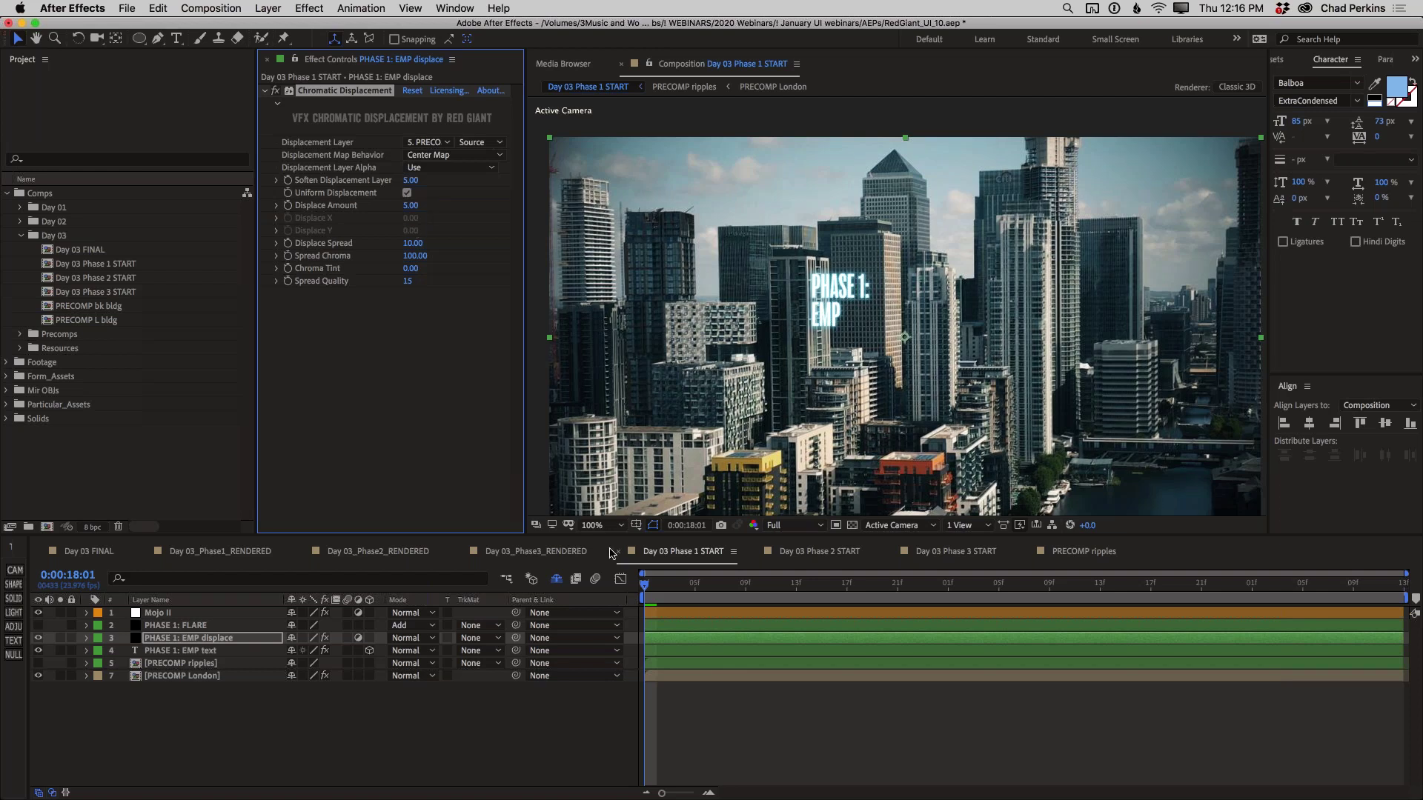
Step: Preview the displaced city shot and park the playhead at 0:00:19:21
key("space")
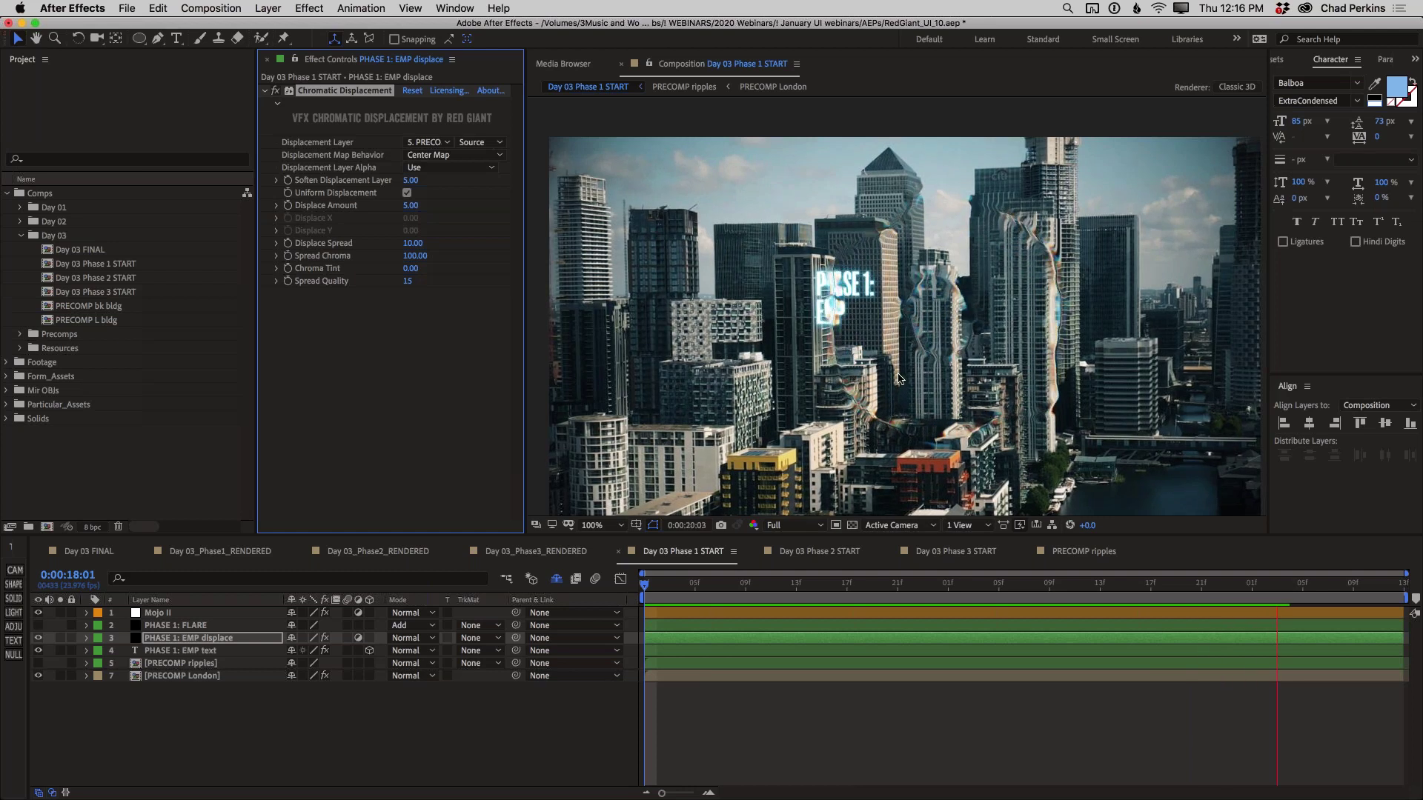
key("space")
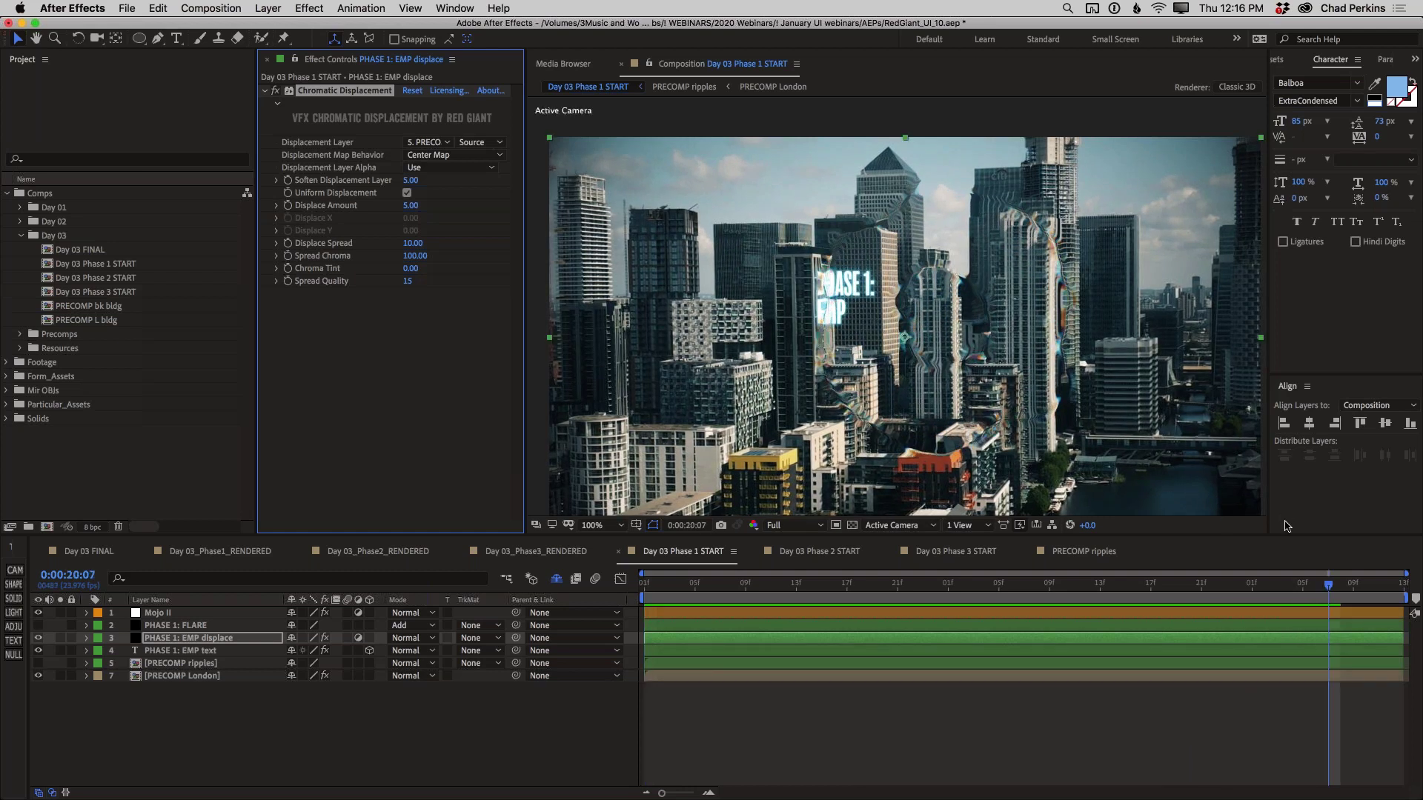
mouse_move(1217, 590)
left_mouse_down()
mouse_move(729, 603)
mouse_move(987, 606)
mouse_move(1202, 583)
left_mouse_up()
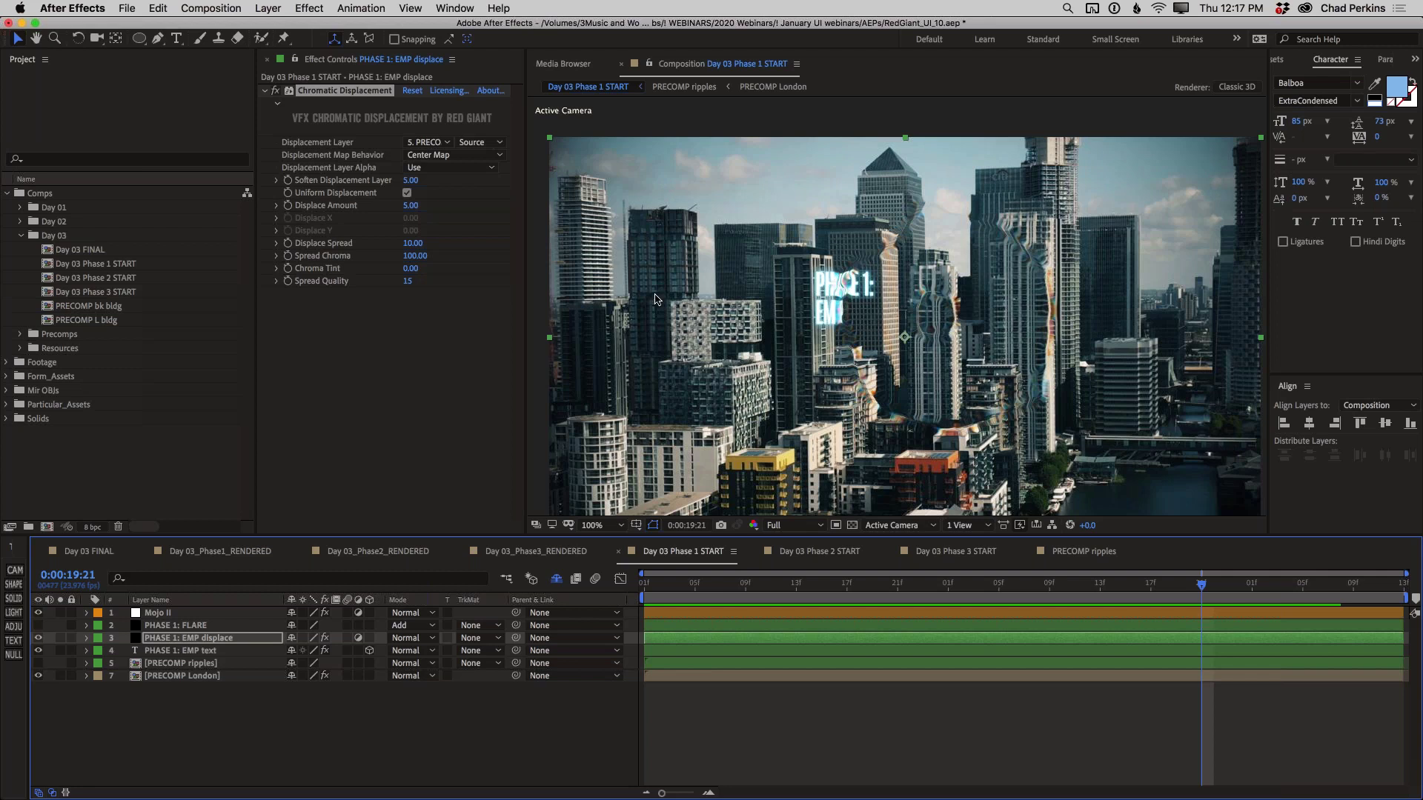
Step: Raise Soften Displacement Layer to 19 and preview the softened ripples from 0:00:18:18
left_click_drag(411, 181, 424, 185)
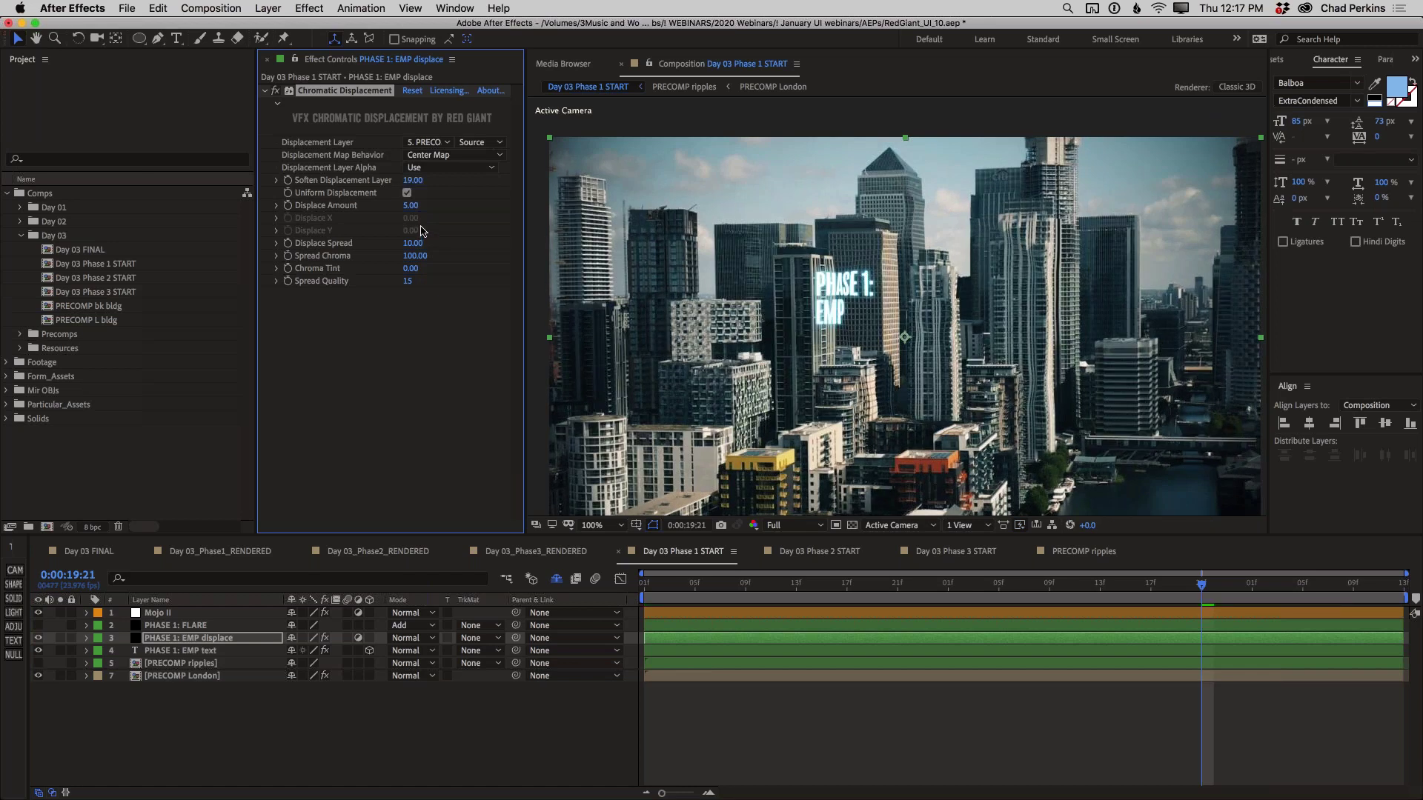
left_click(855, 586)
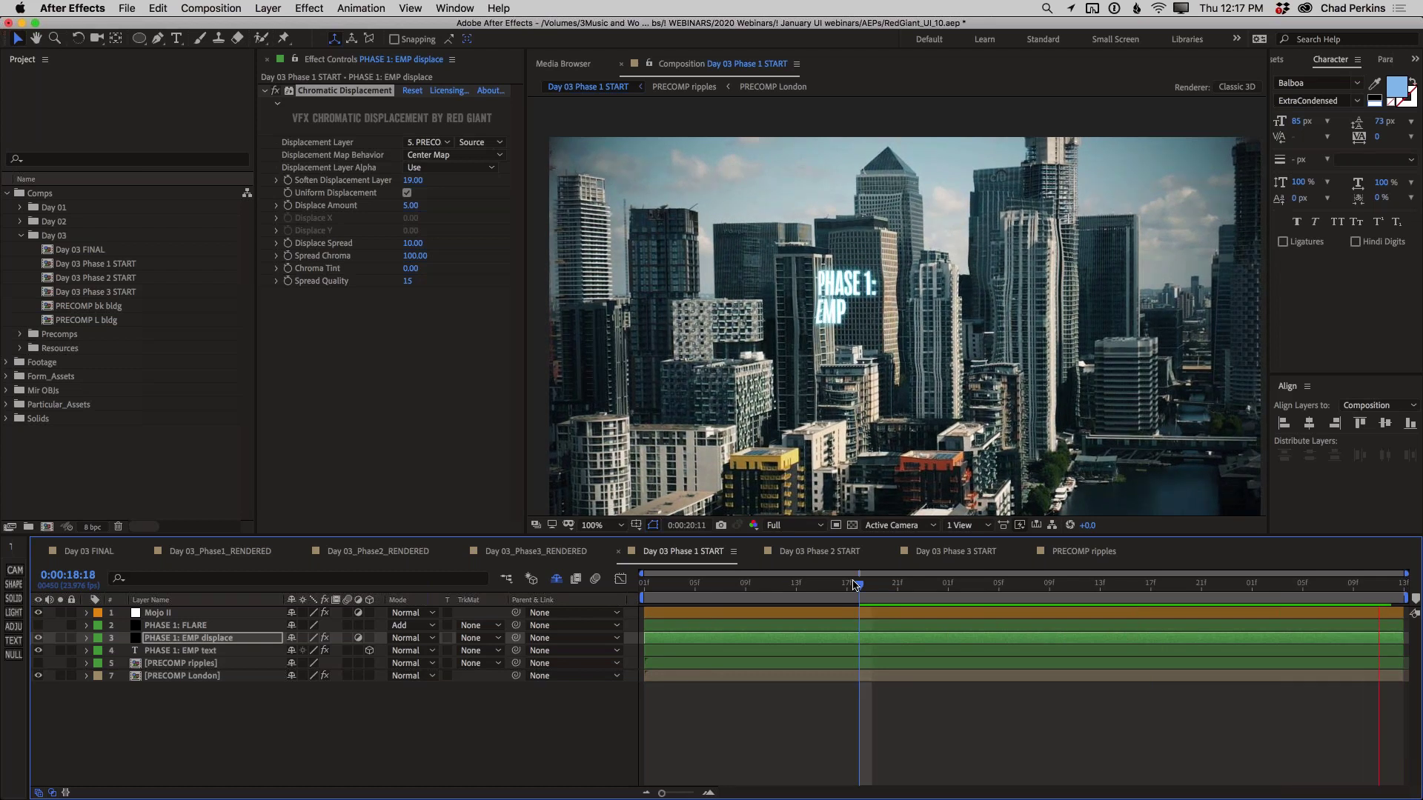
key("space")
Step: Set Displace Spread to 100 while examining the displaced buildings up close at 0:00:20:11
key("period")
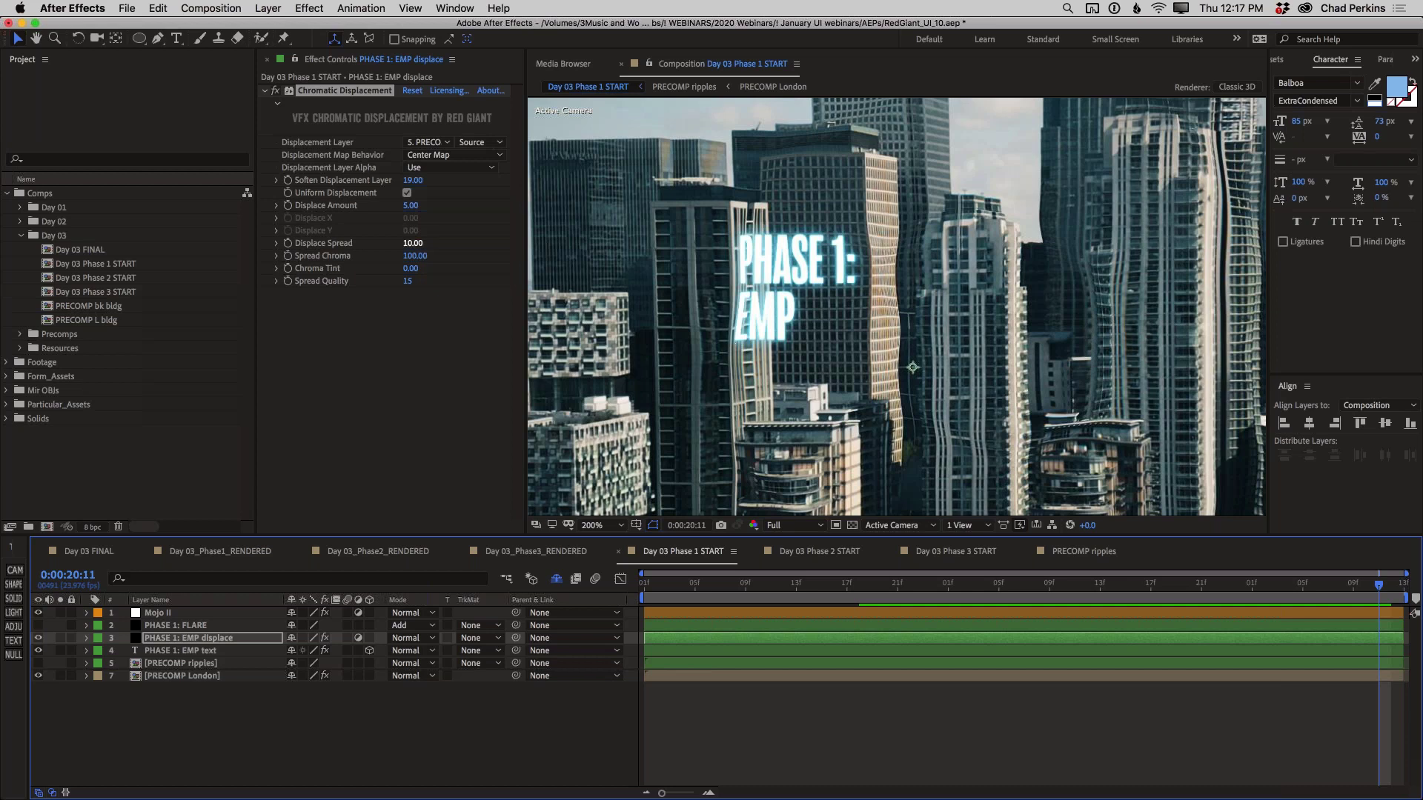
left_click(412, 244)
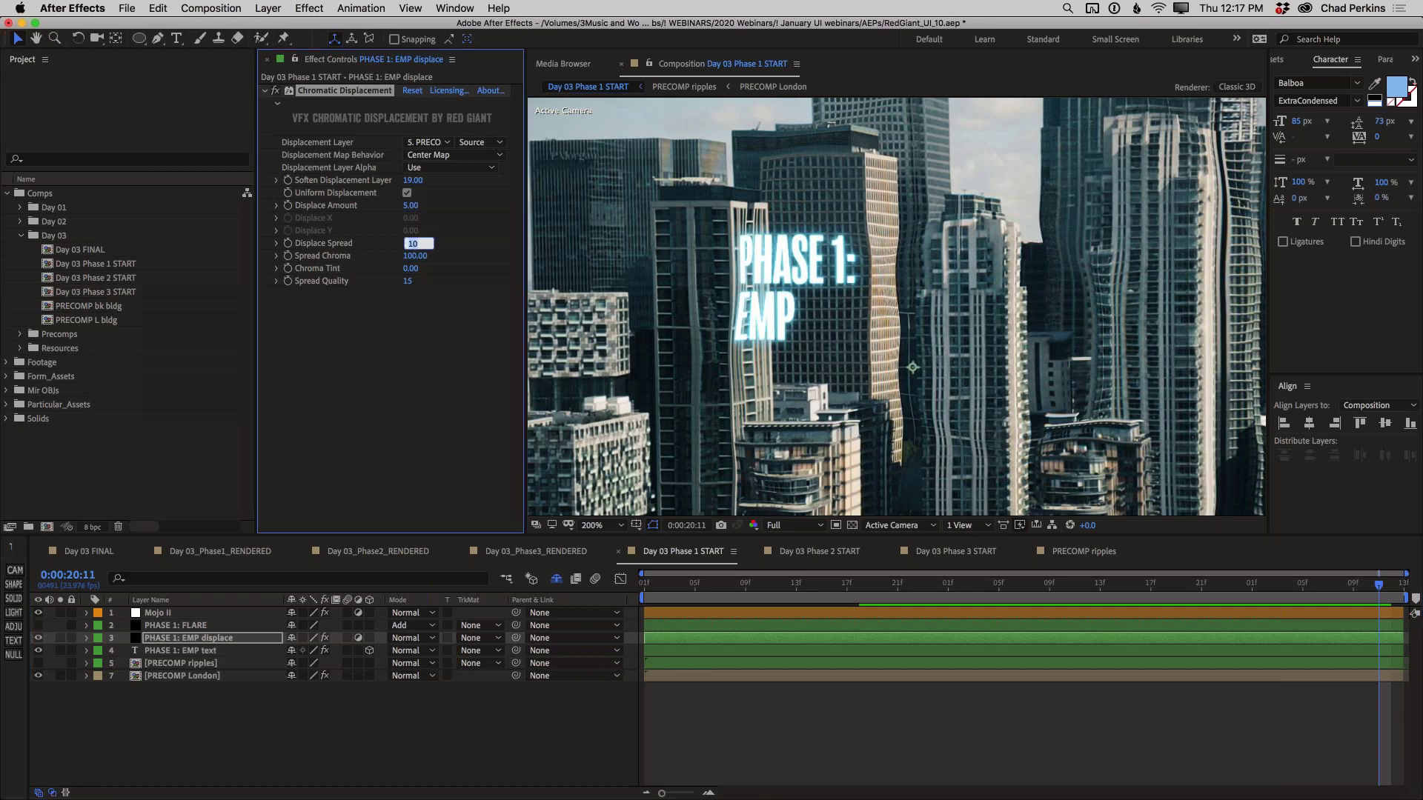
key("Return")
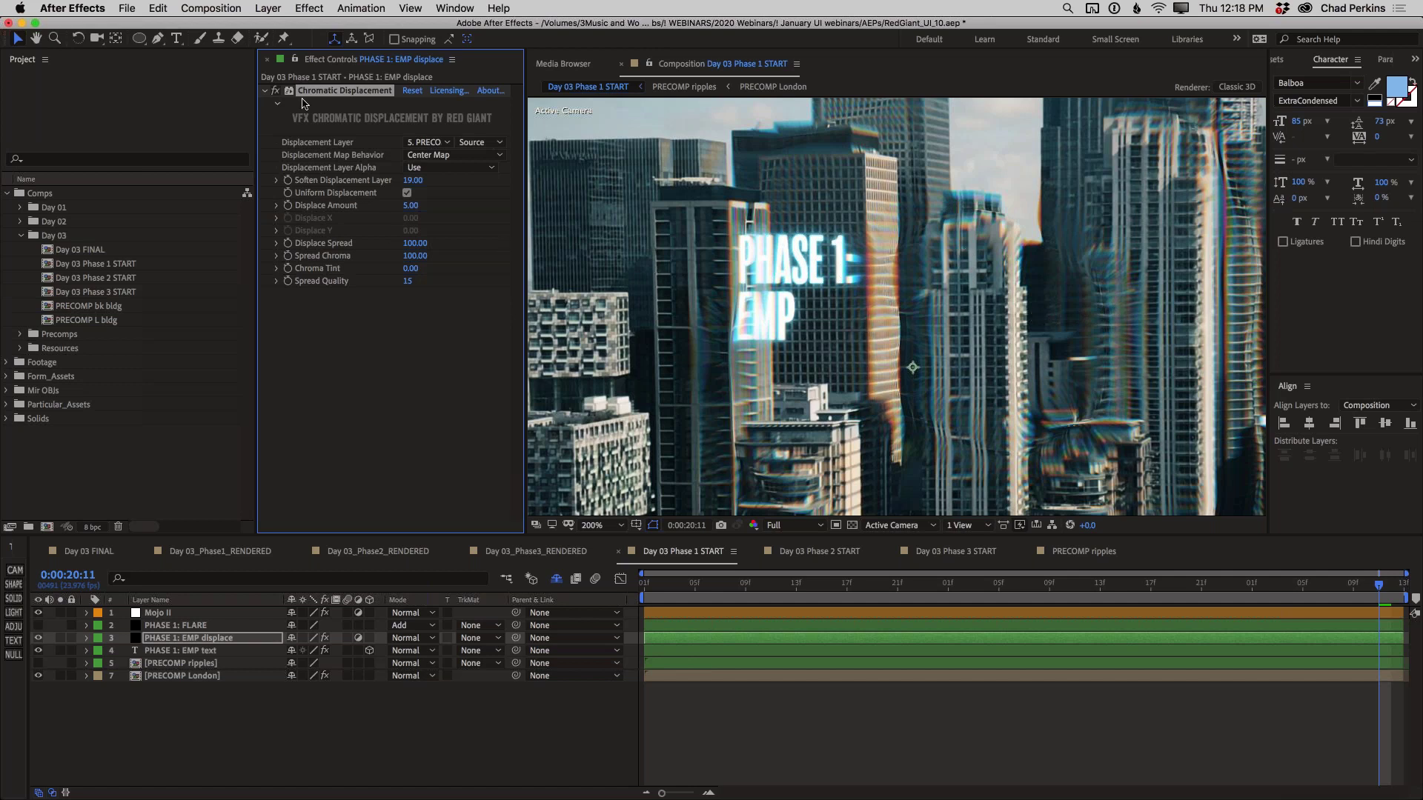
Step: Try a Spread Chroma of 0 on the displacement and undo the change
left_click_drag(410, 206, 411, 205)
left_click(415, 256)
type("0")
key("Return")
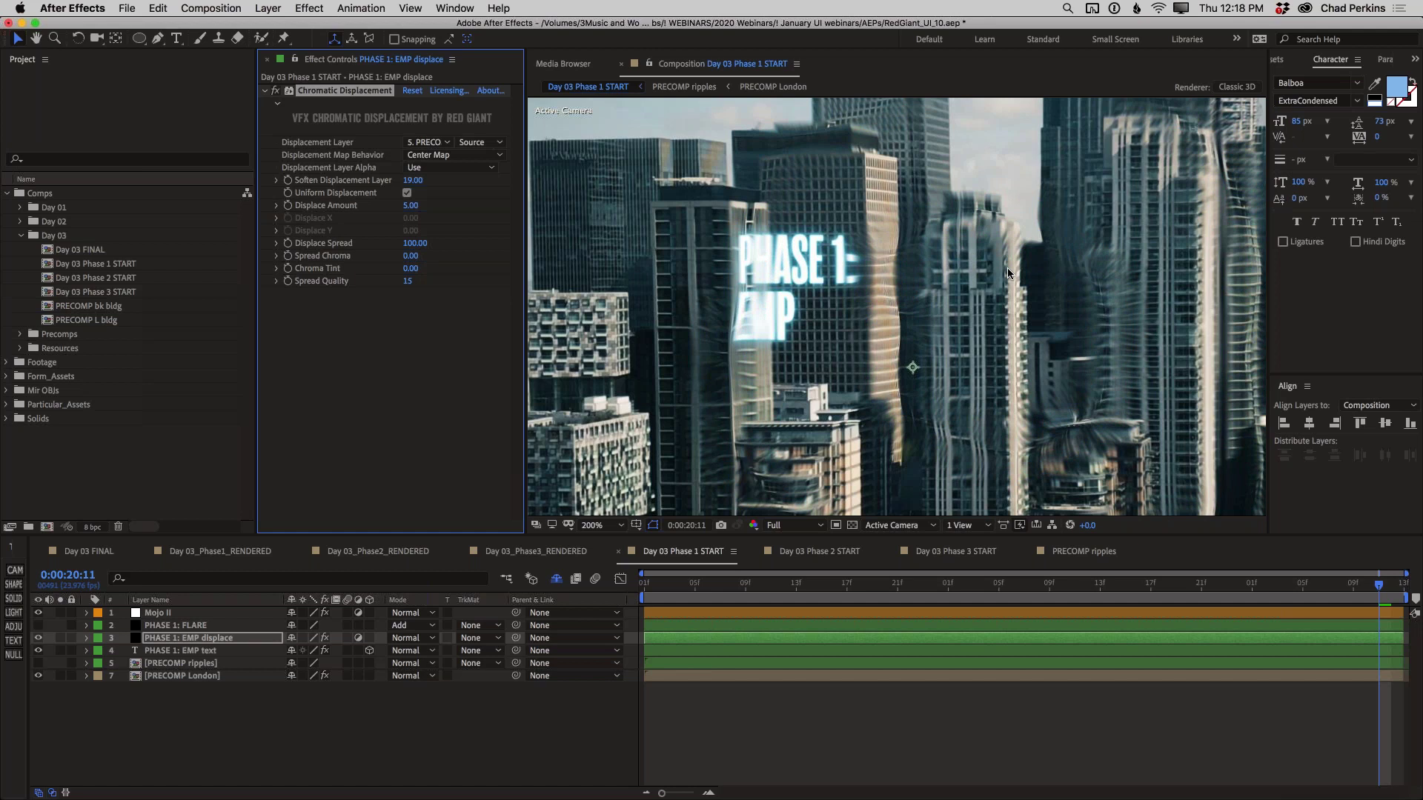
key("super+z")
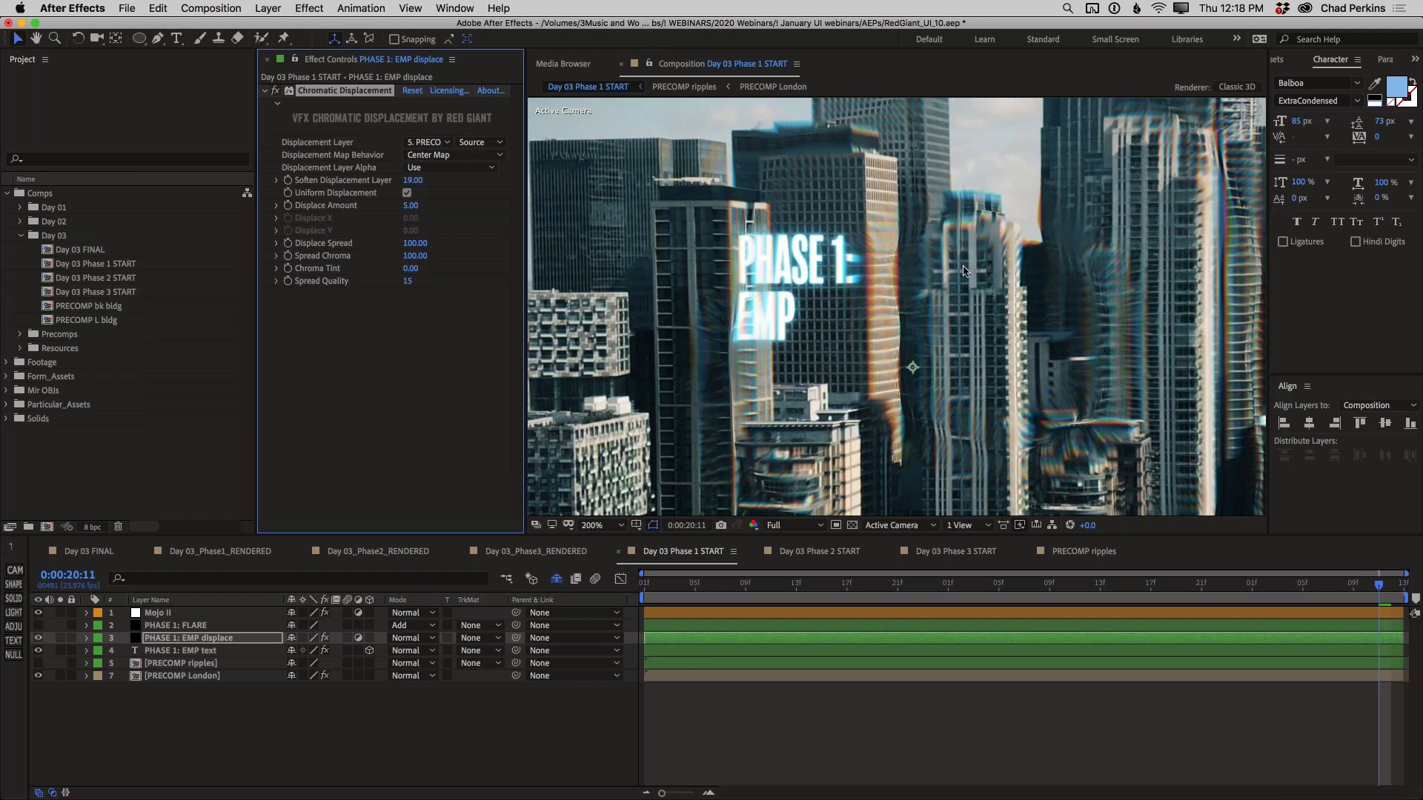
Step: Recenter the full frame and preview the color-fringed ripples, stopping at 0:00:19:12
key("comma")
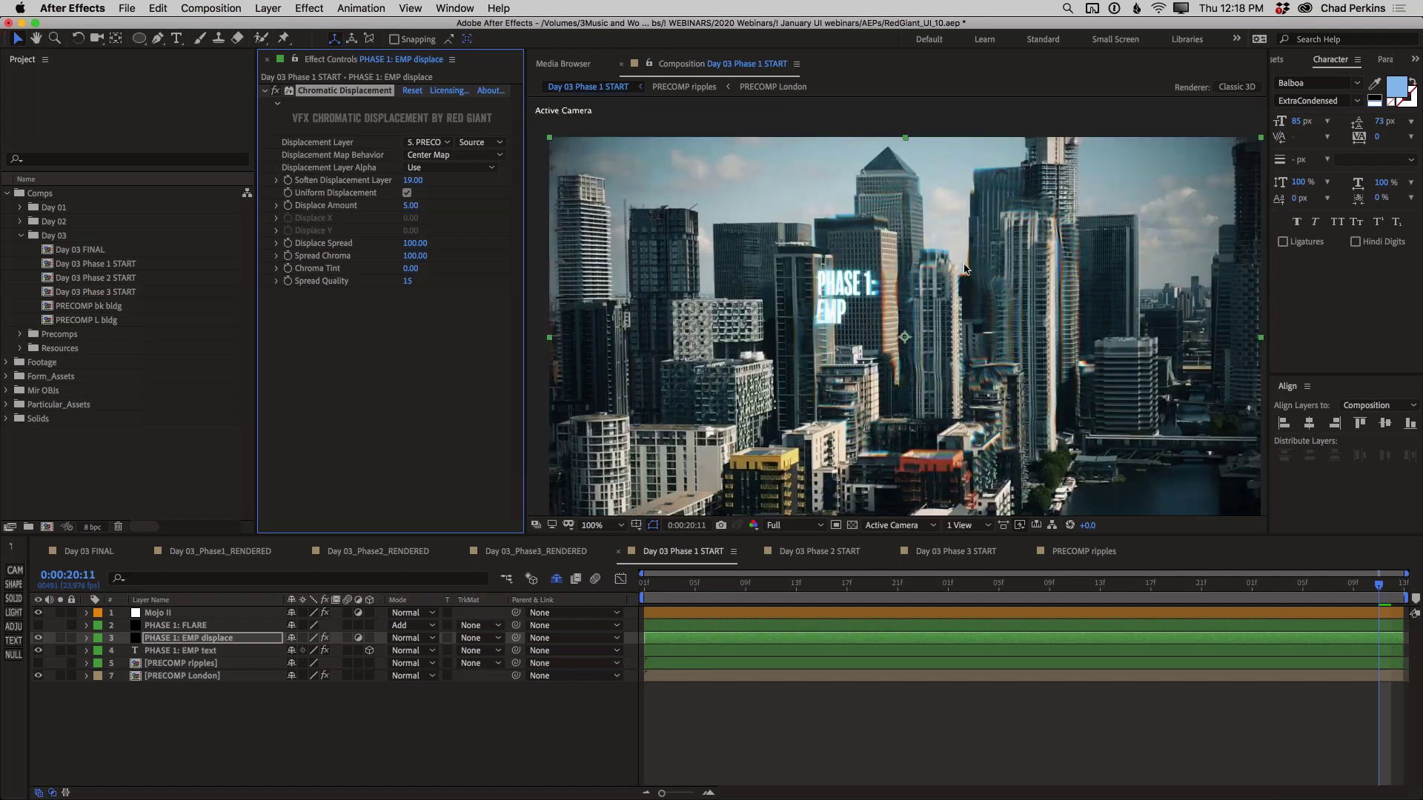
left_click_drag(978, 284, 1010, 258)
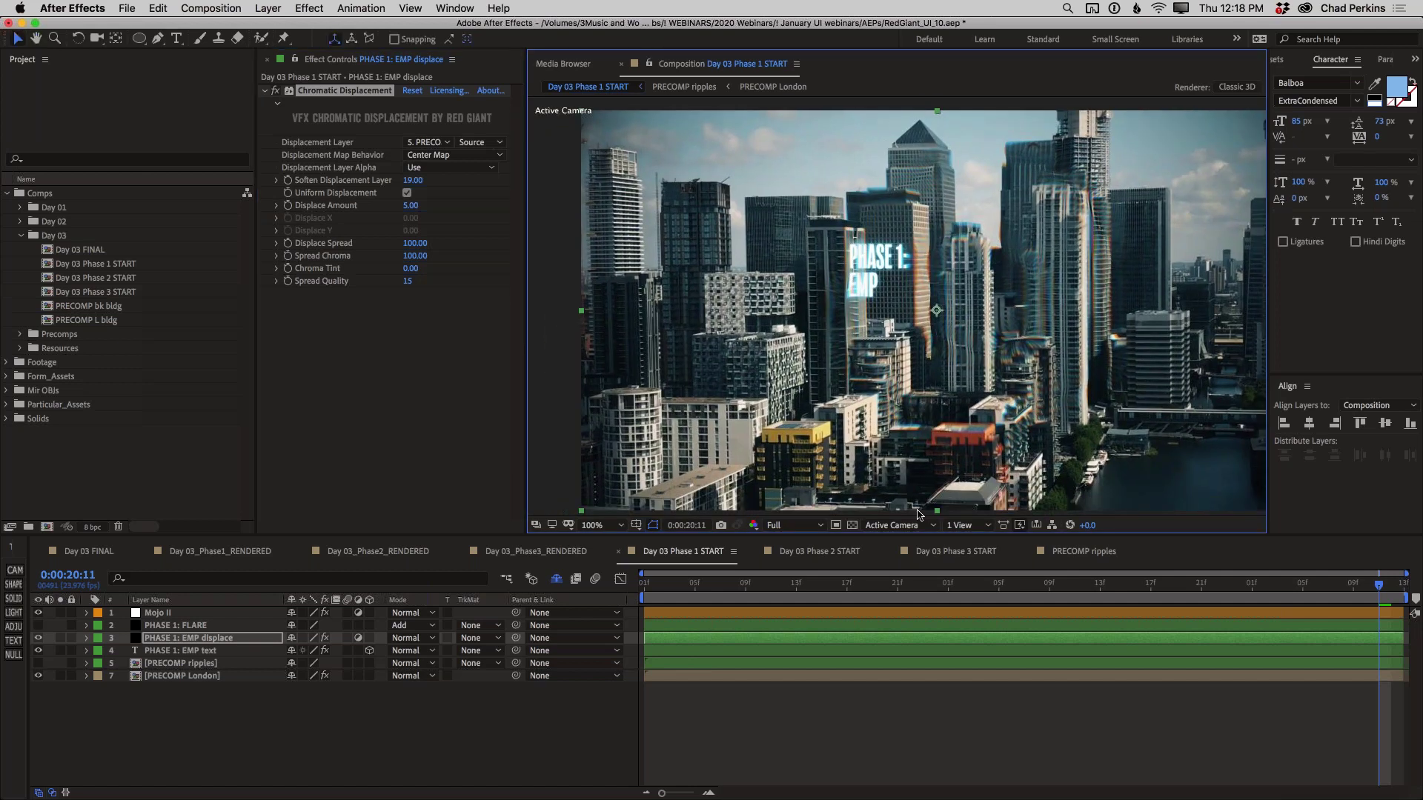
key("space")
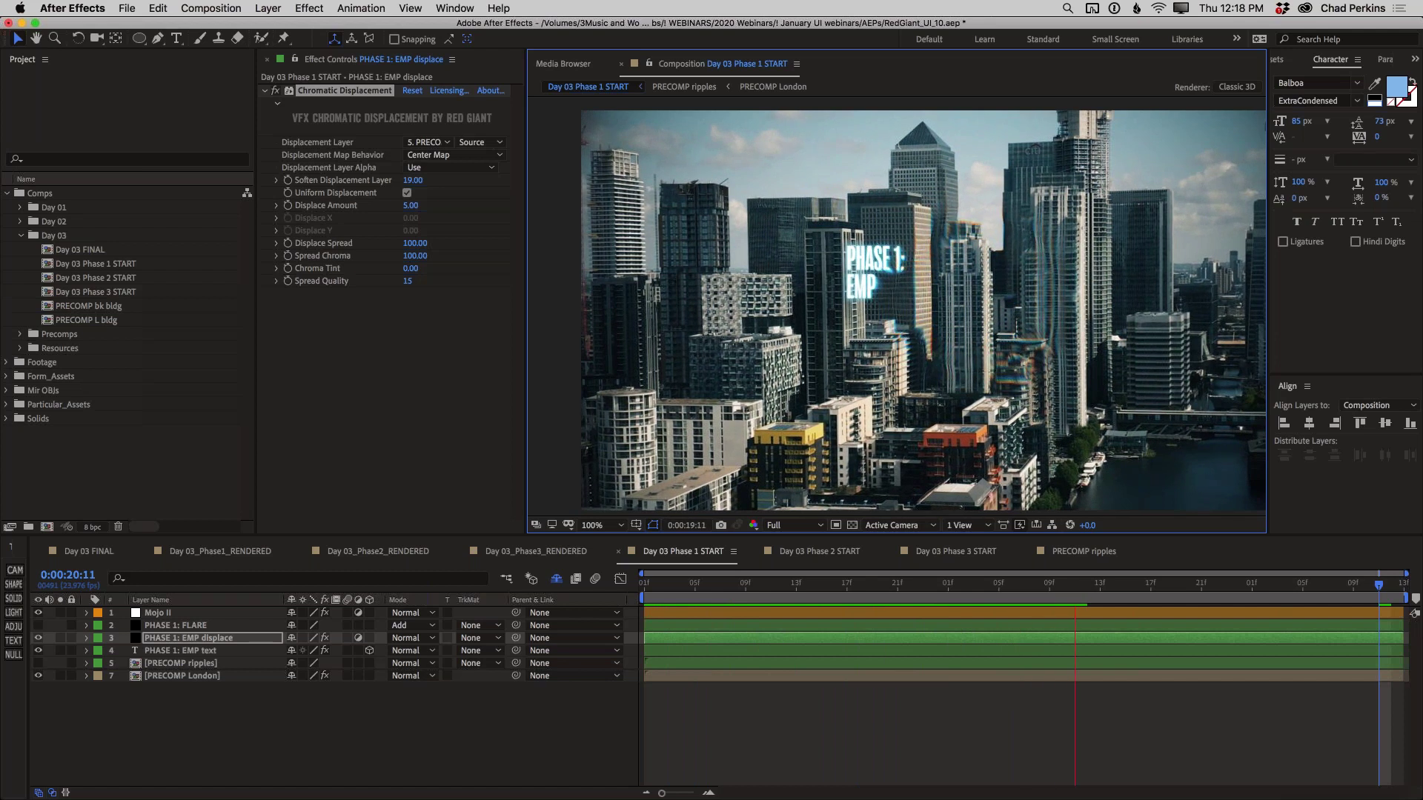
key("space")
Step: Raise Soften Displacement Layer to 34 and preview the smoother ripples up to 0:00:20:02
left_click_drag(413, 180, 427, 180)
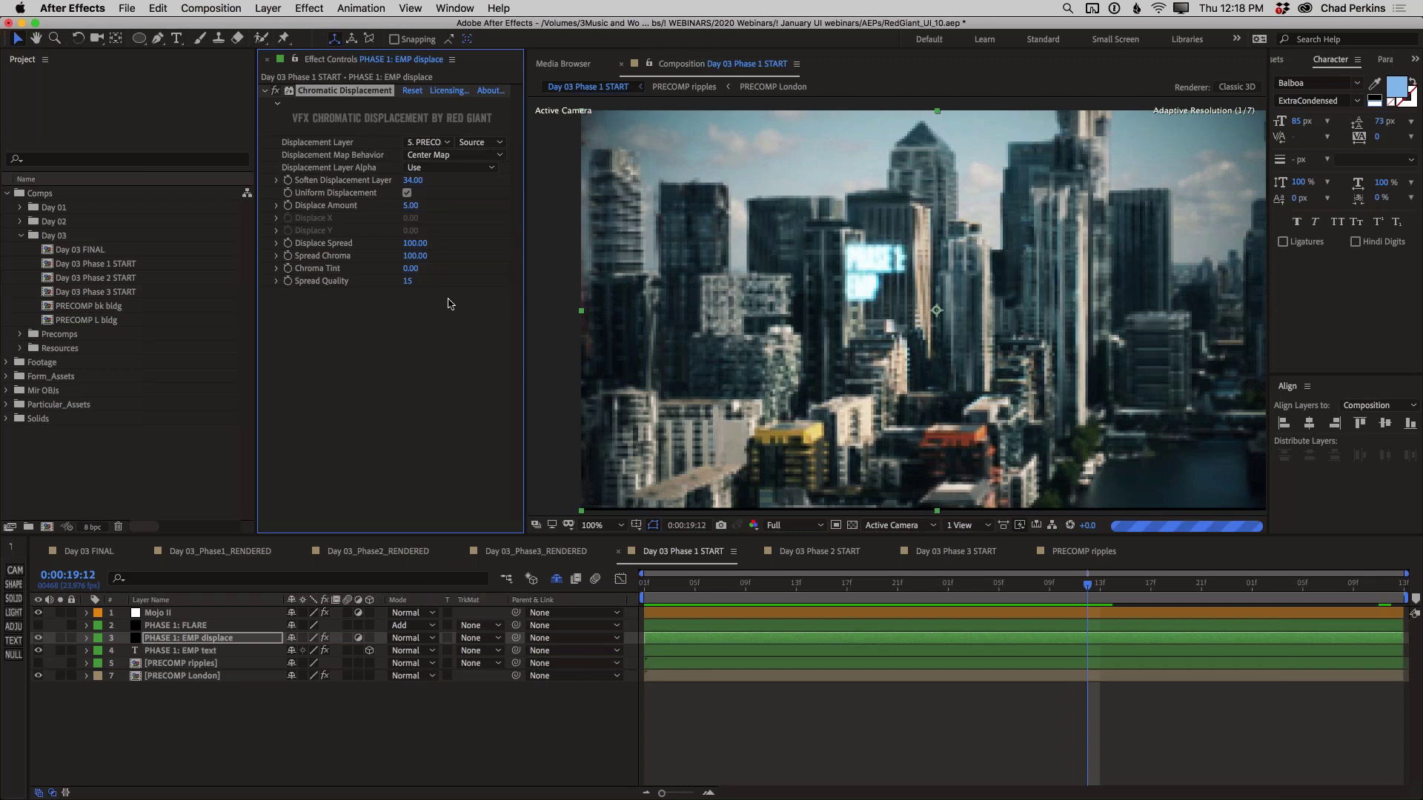
left_click_drag(416, 246, 416, 246)
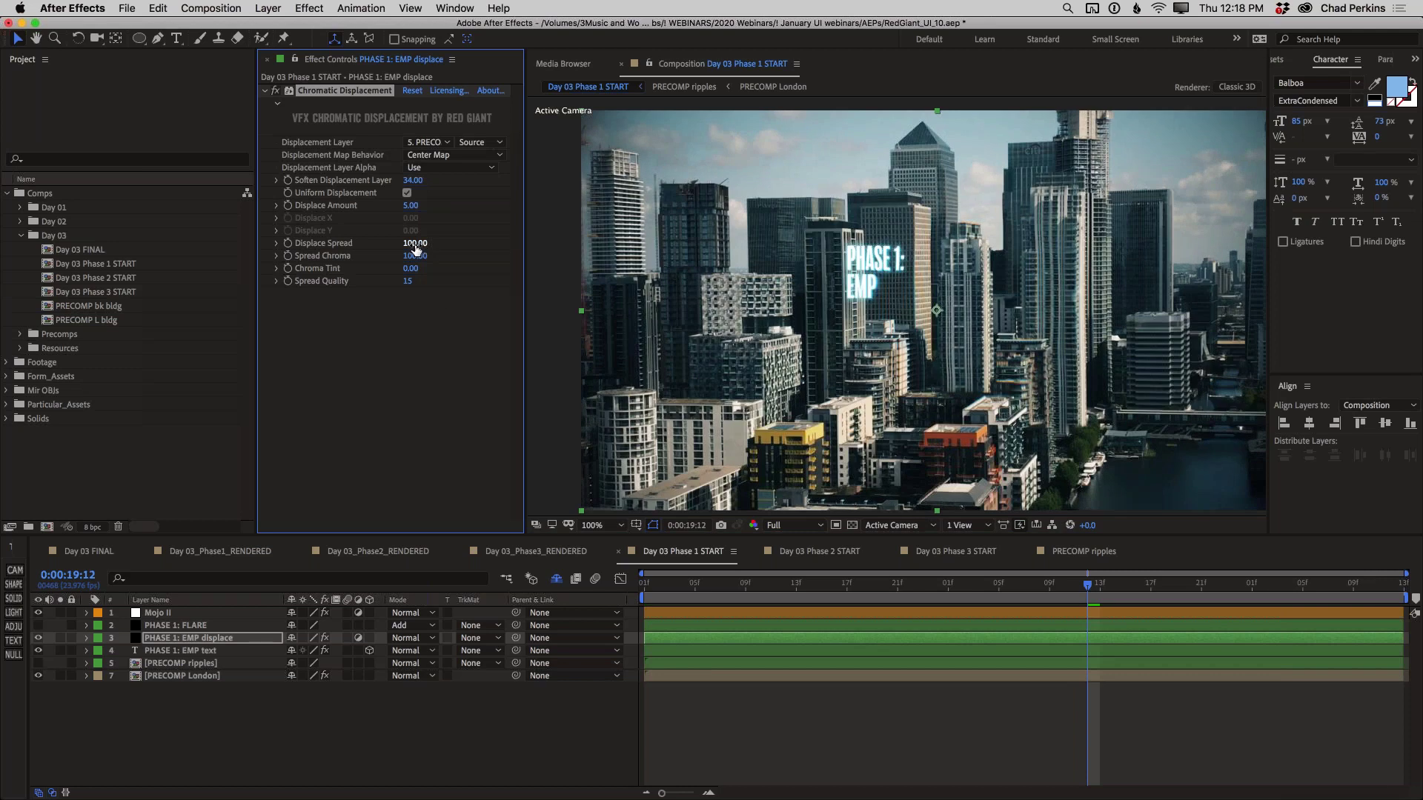
key("space")
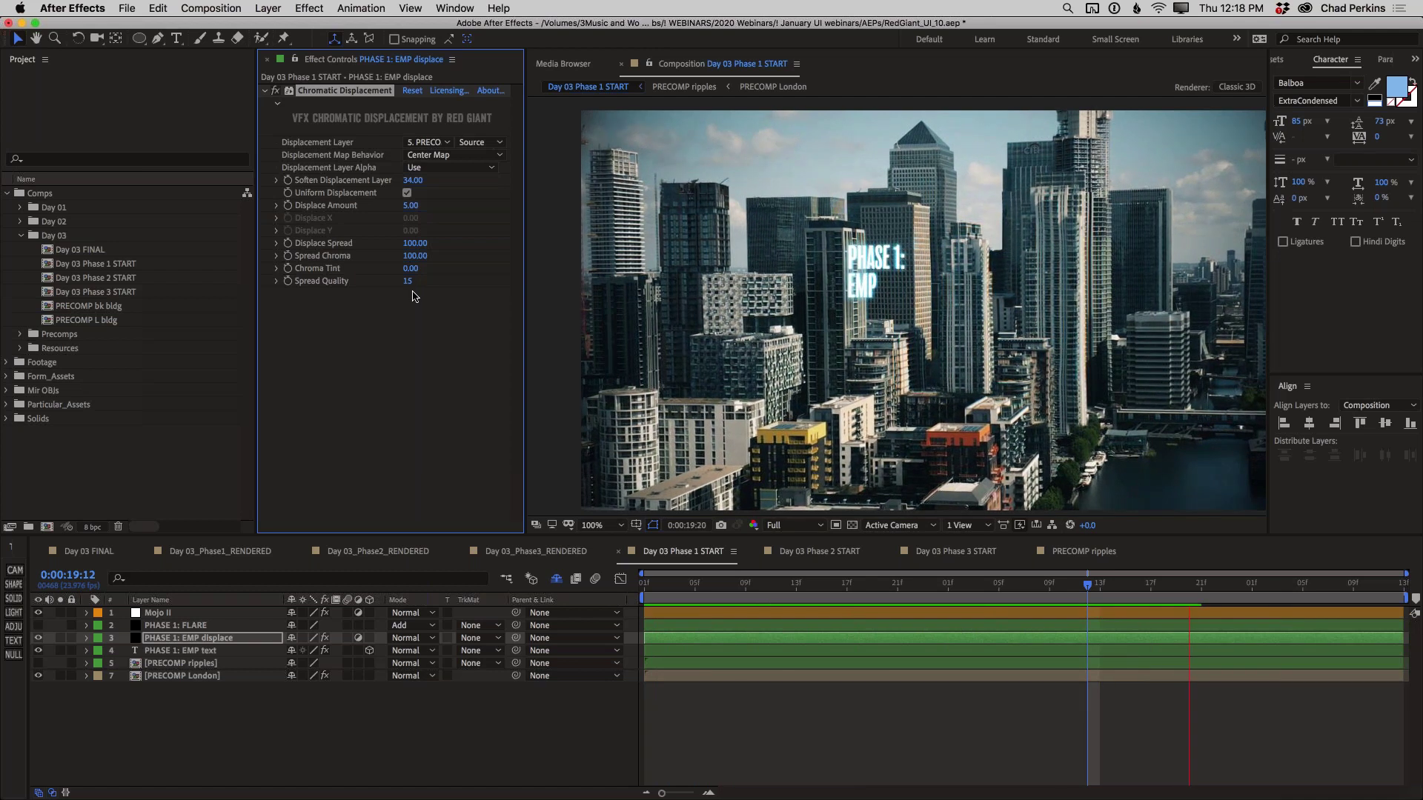
key("space")
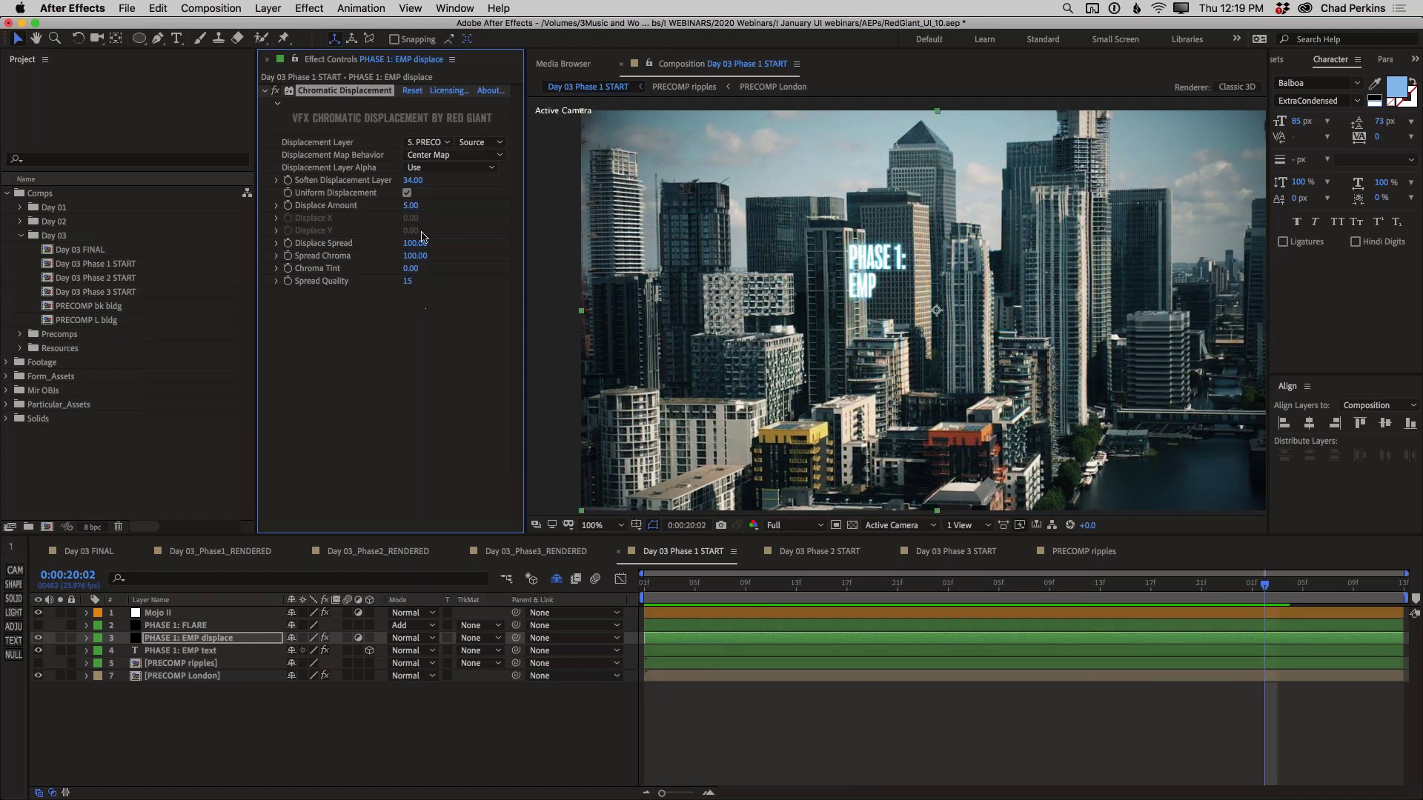
Step: Set the Chromatic Displacement's Displace Amount to 6 and its Displace Spread to 139
left_click(409, 207)
type("6")
key("Return")
left_click_drag(416, 245, 440, 243)
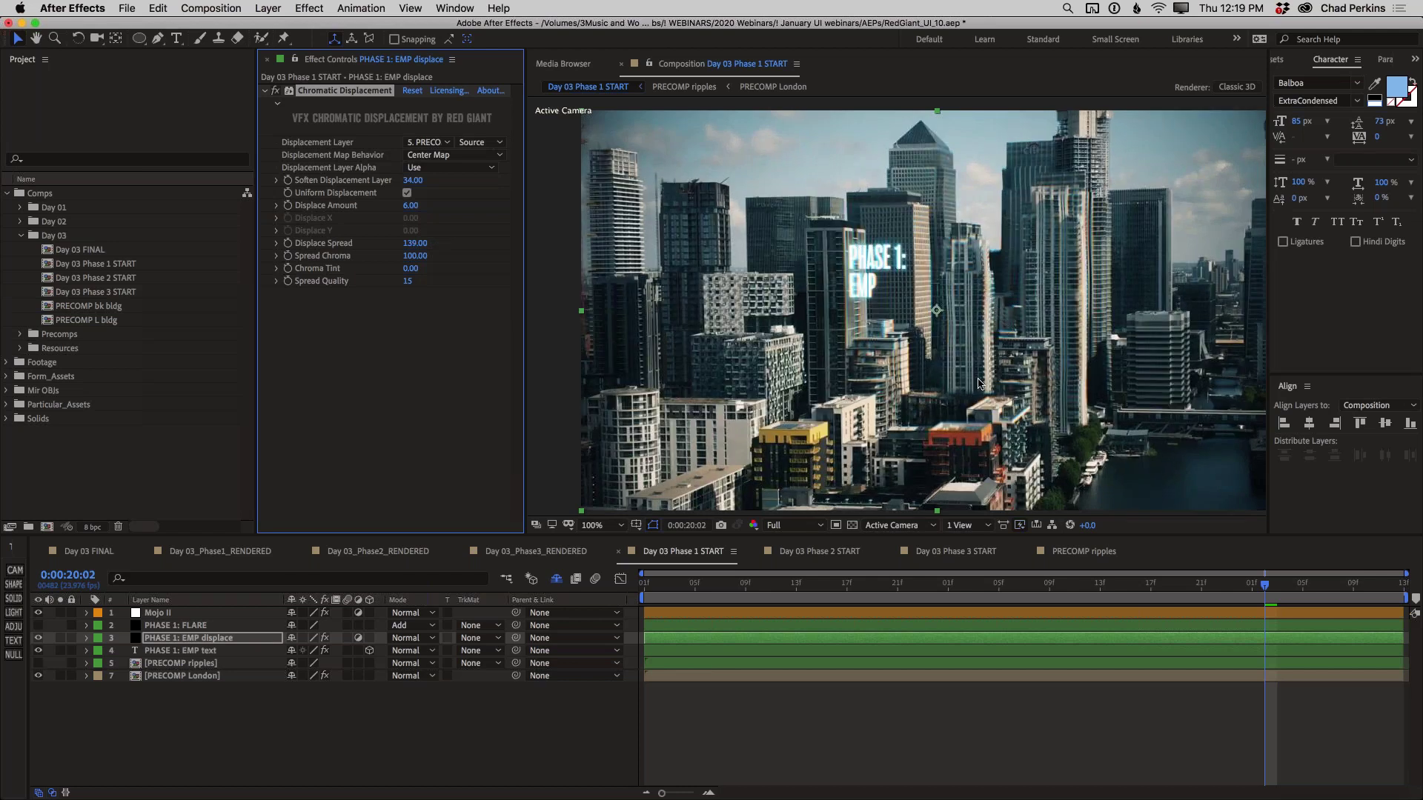
Step: Preview the stronger ripples up close, scrub through the shot, and return to the full frame at 0:00:18:05
key("period")
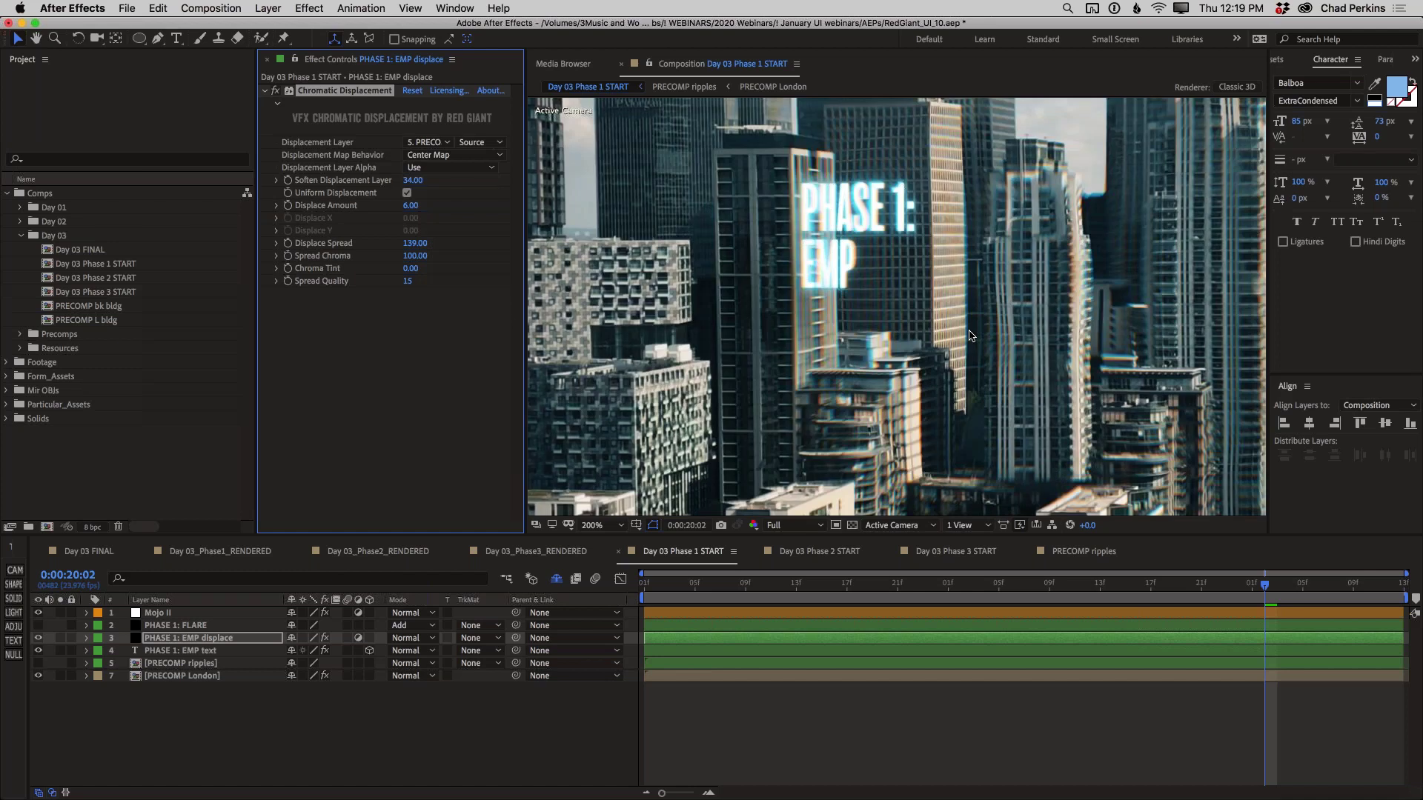
key("space")
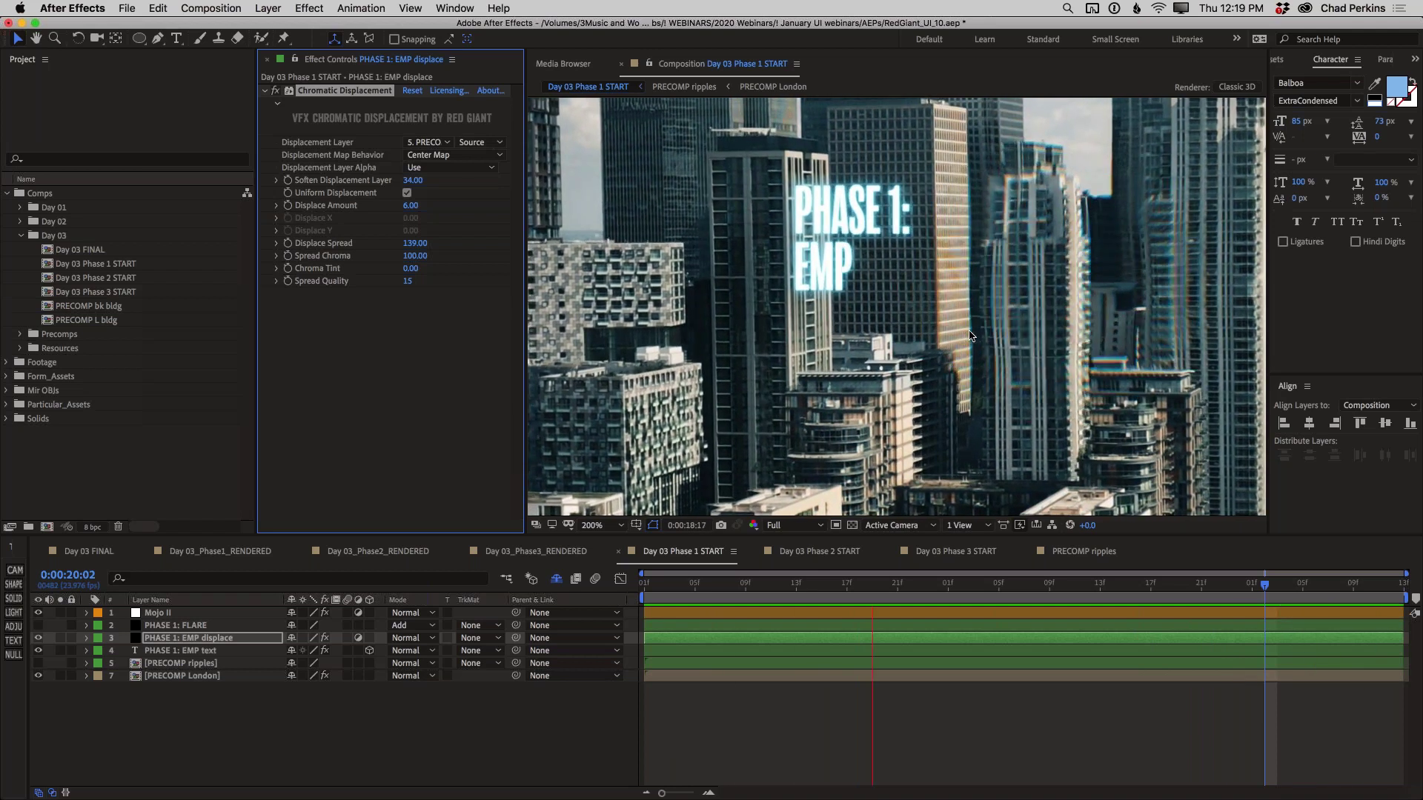
key("space")
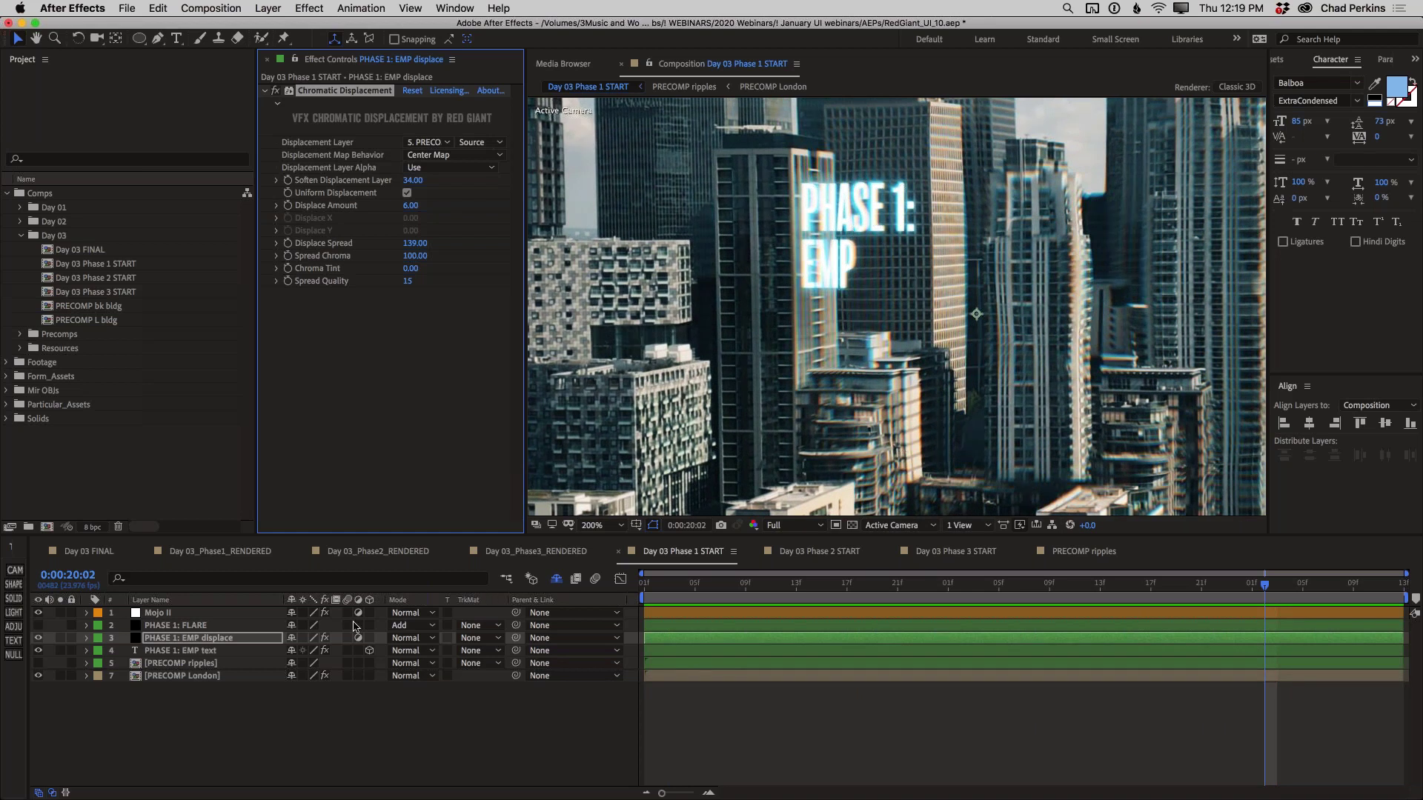
left_click_drag(1032, 585, 1190, 584)
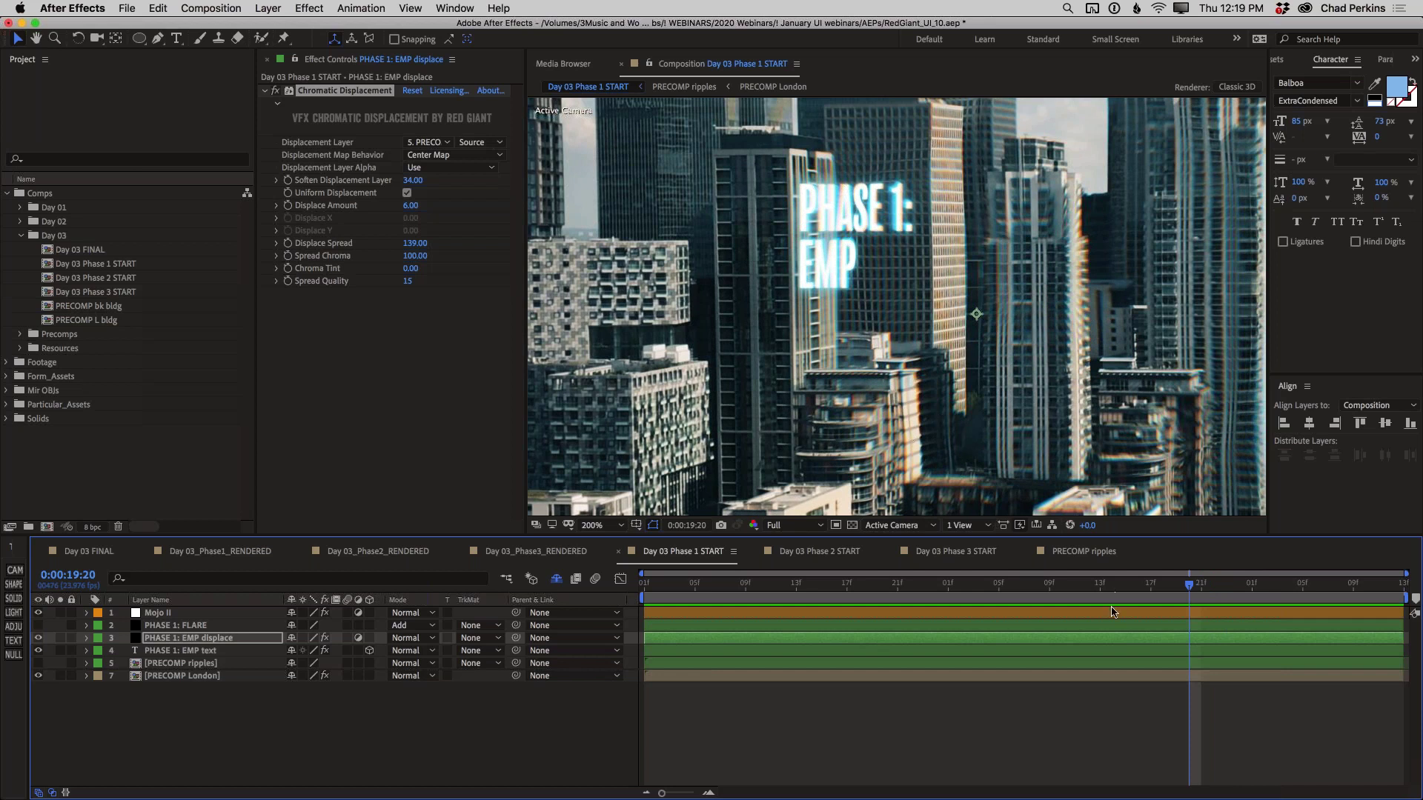
left_click_drag(1109, 584, 691, 578)
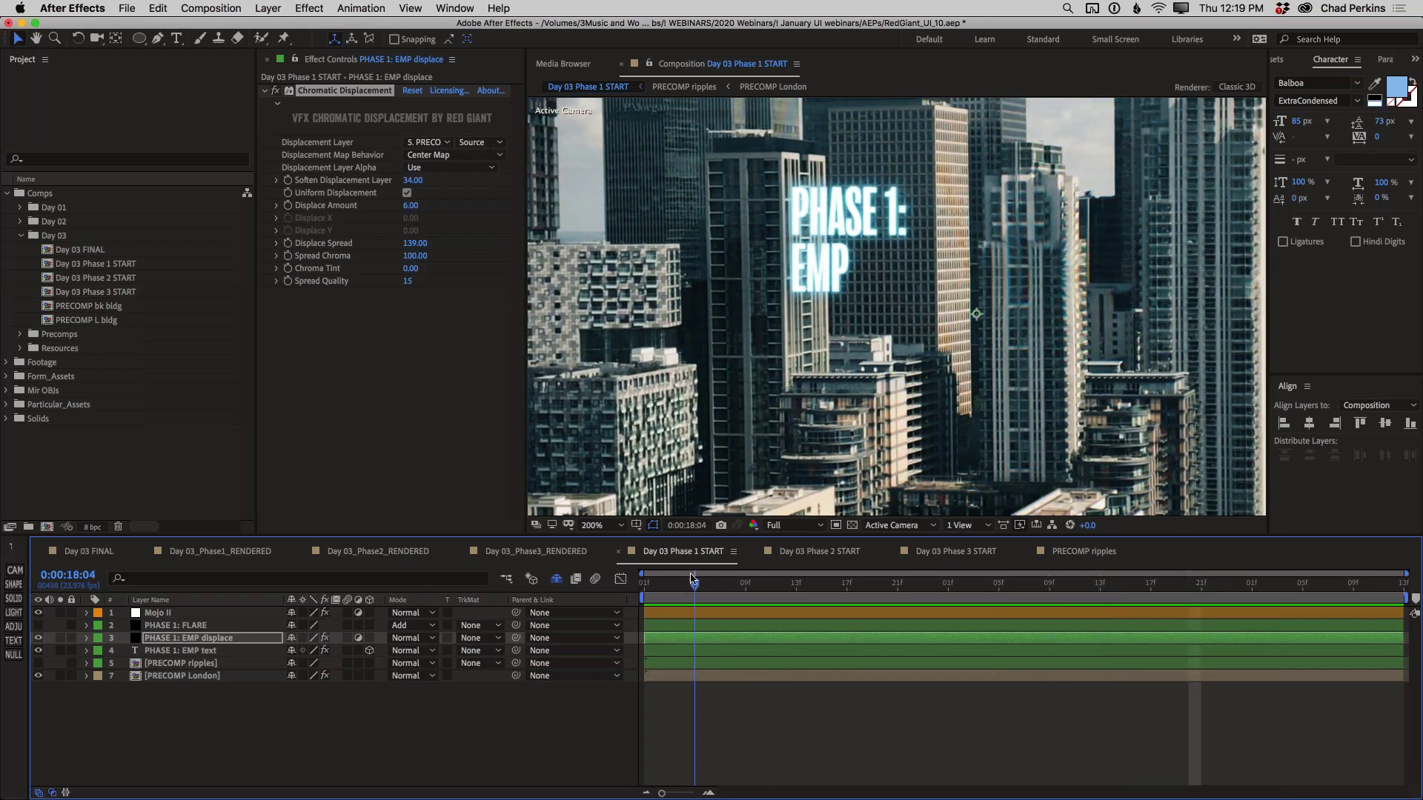
key("comma")
key("space")
left_click_drag(966, 327, 927, 323)
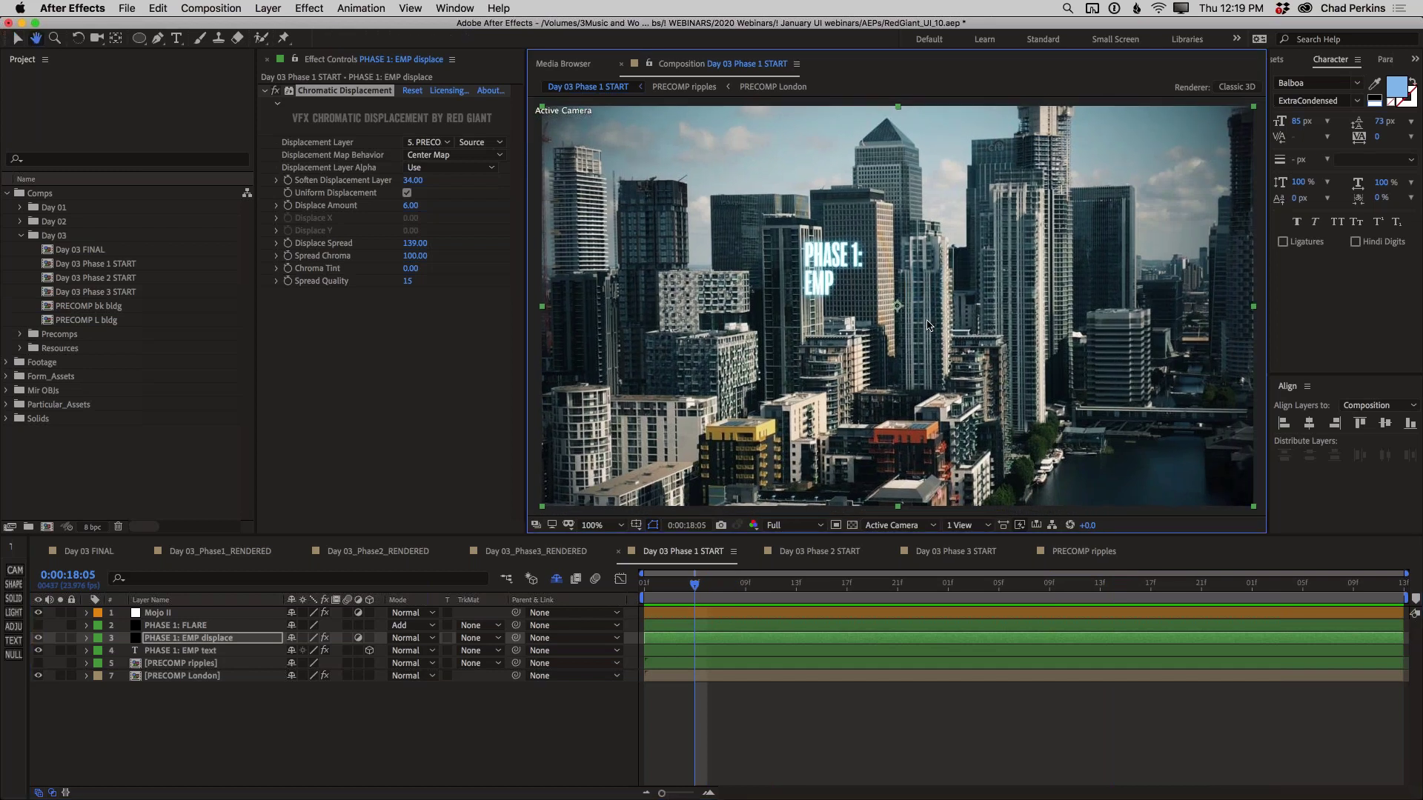
Step: Make the PHASE 1: FLARE layer visible, apply Knoll Light Factory to it and open the effect's lens designer
left_click(242, 626)
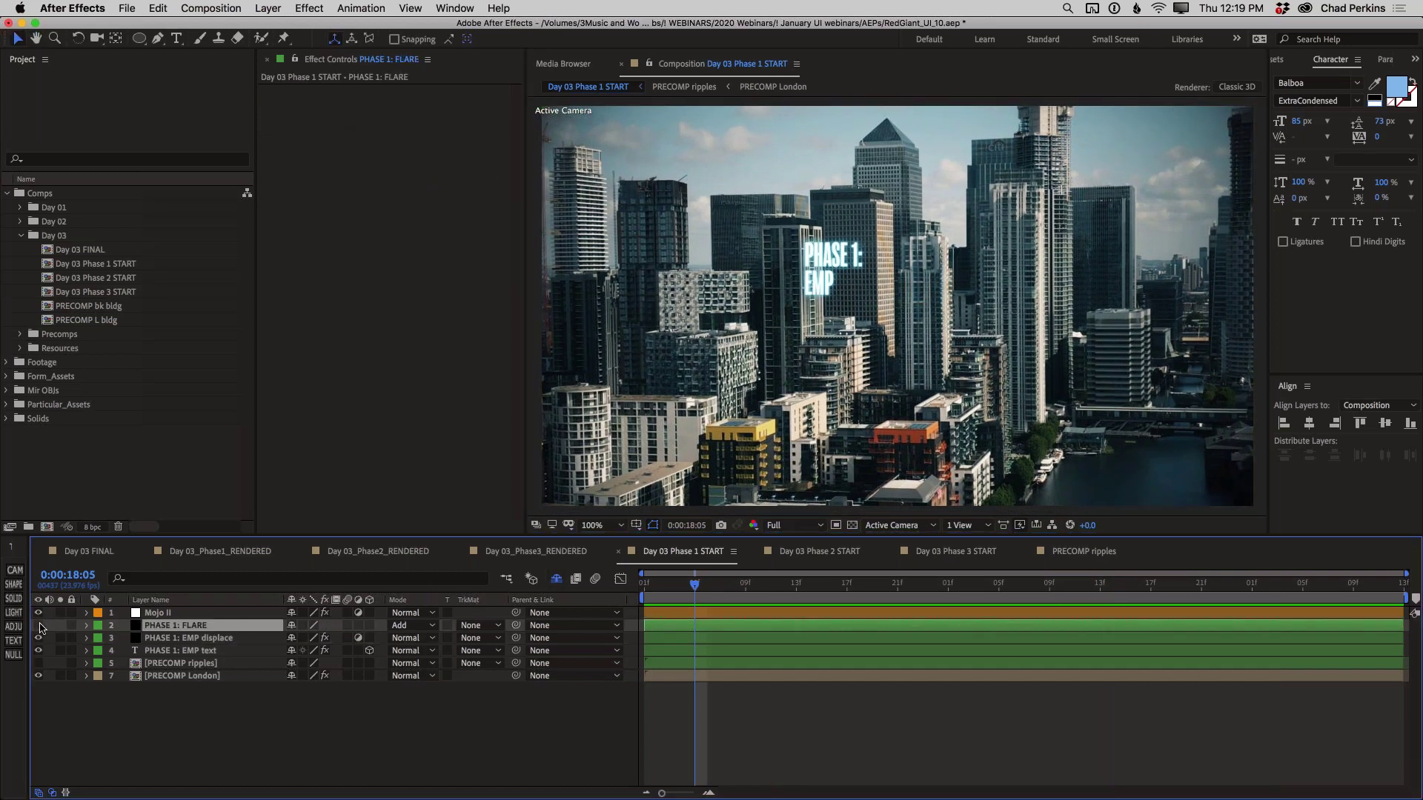
left_click(38, 625)
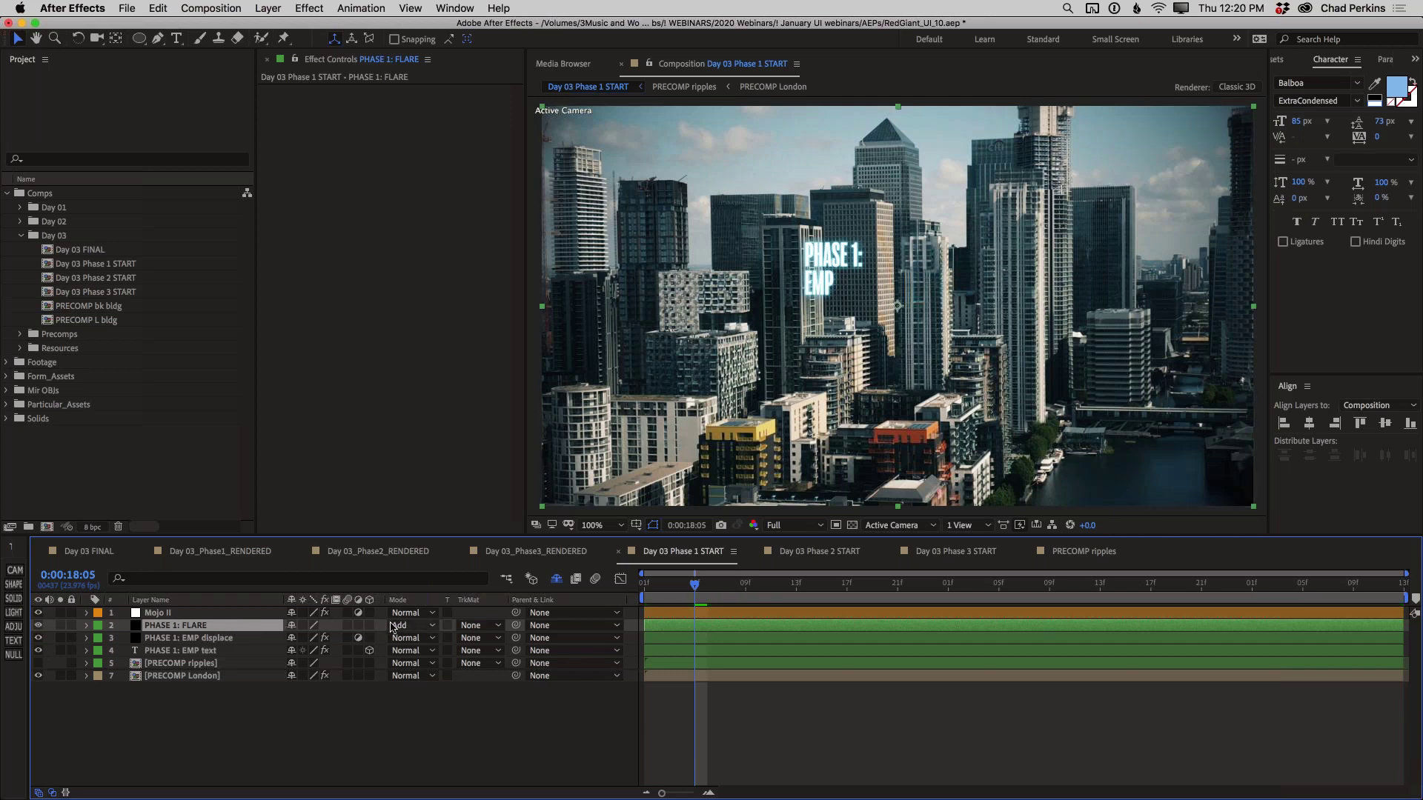
left_click(309, 9)
mouse_move(404, 527)
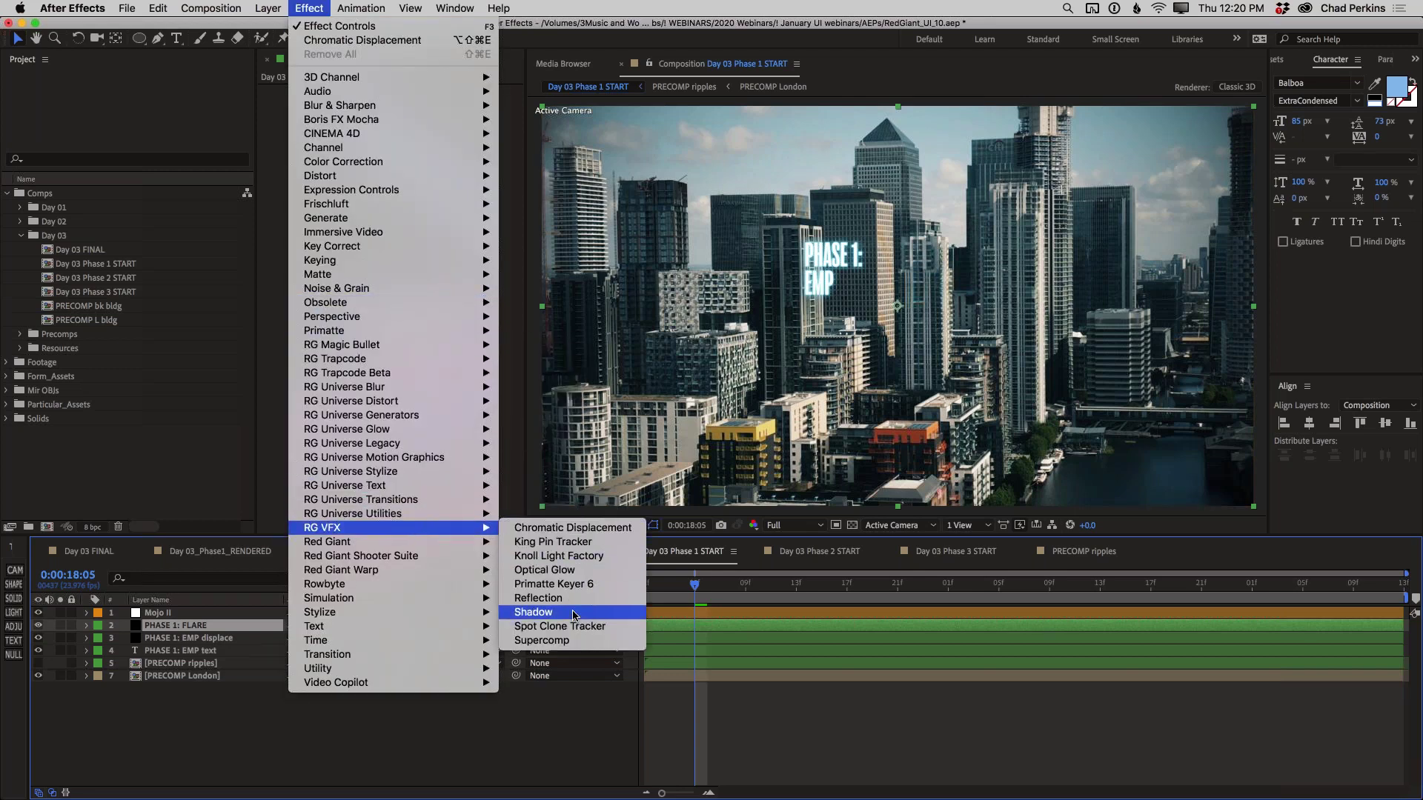
left_click(575, 556)
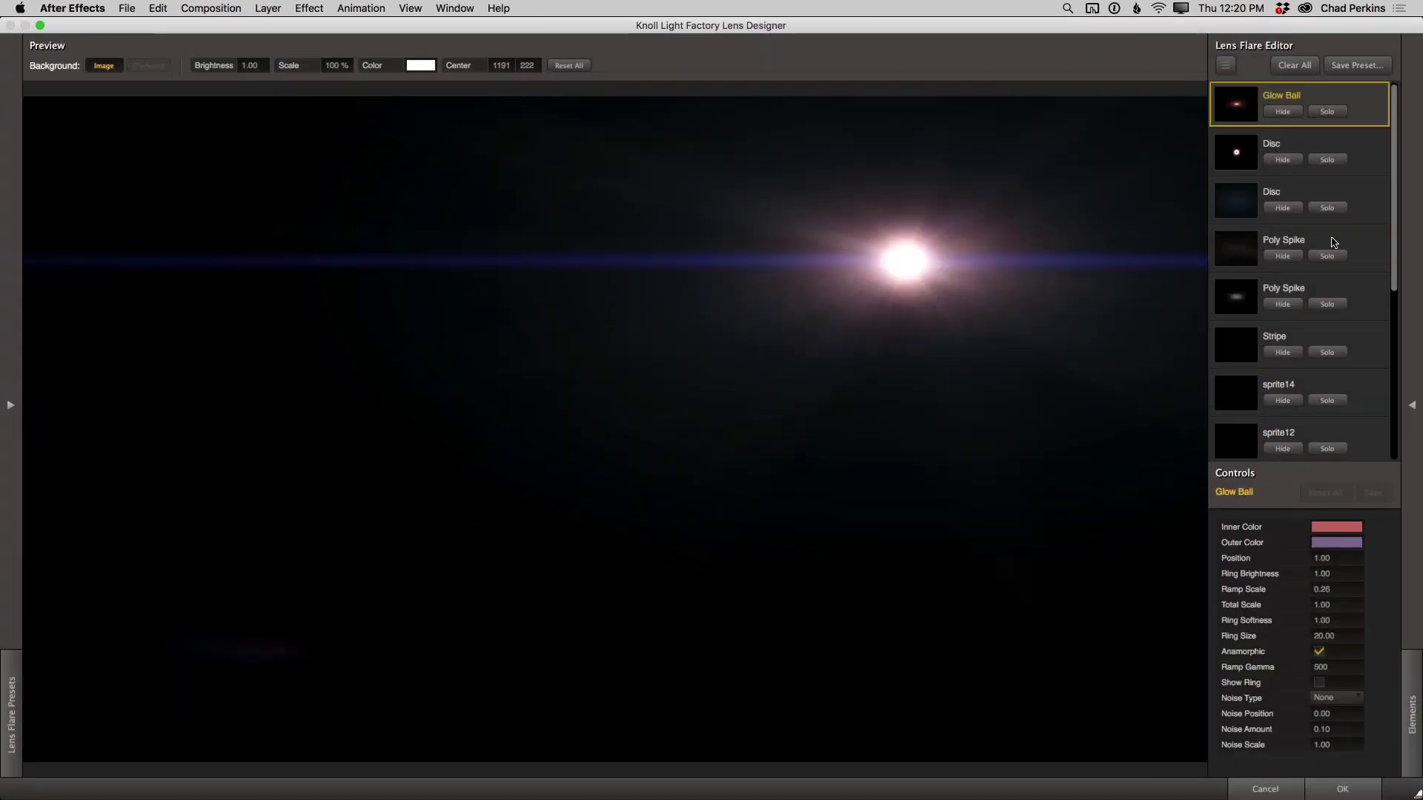
Step: Check what the Glow Ball element contributes to the flare by toggling its hide and solo states
left_click(1290, 115)
left_click(1290, 115)
left_click(1330, 113)
left_click(1328, 112)
Step: Add the built-in Sparkle and Chroma Hoop elements to the lens flare
left_click(1411, 407)
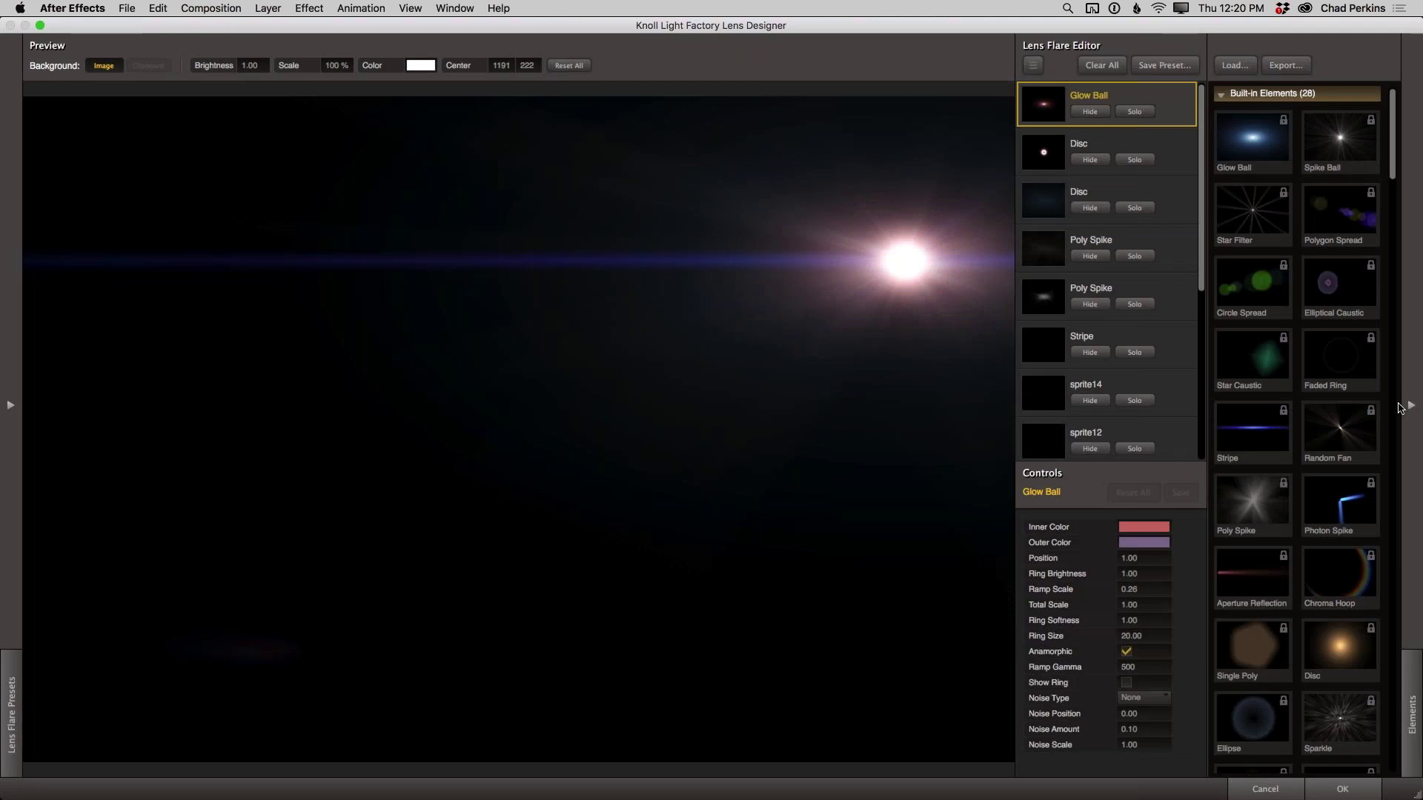
scroll(1355, 391, "down", 5)
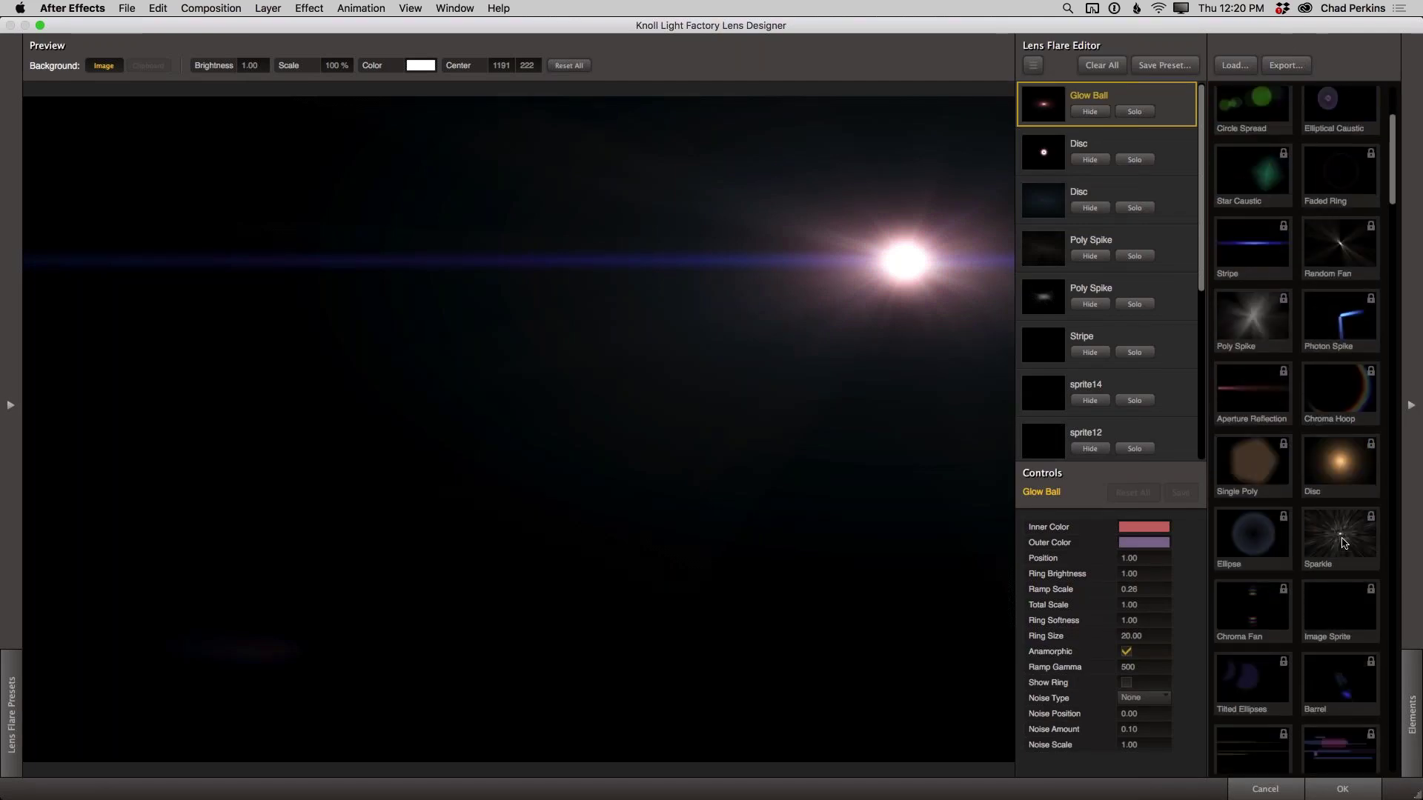
double_click(1343, 543)
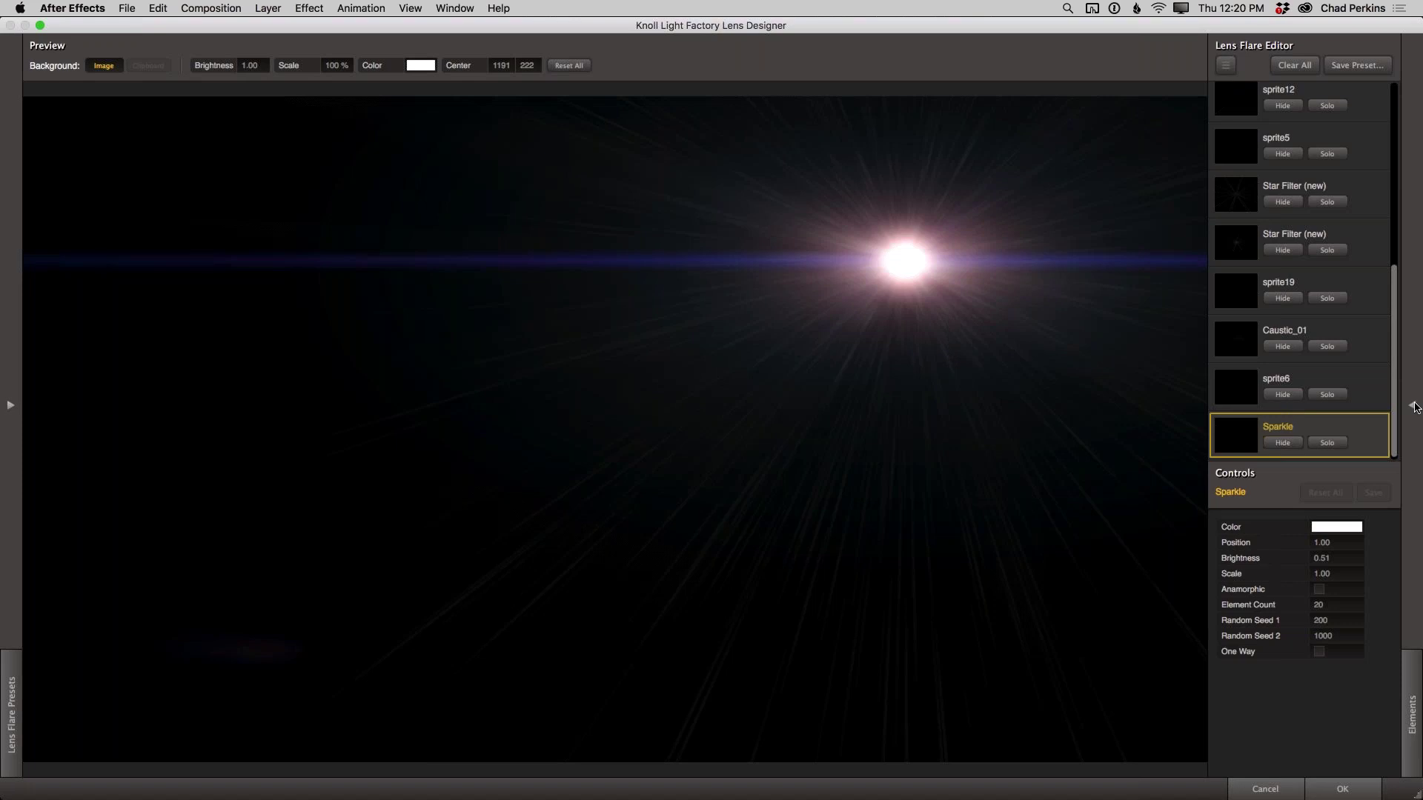
left_click(1414, 407)
left_click(1331, 399)
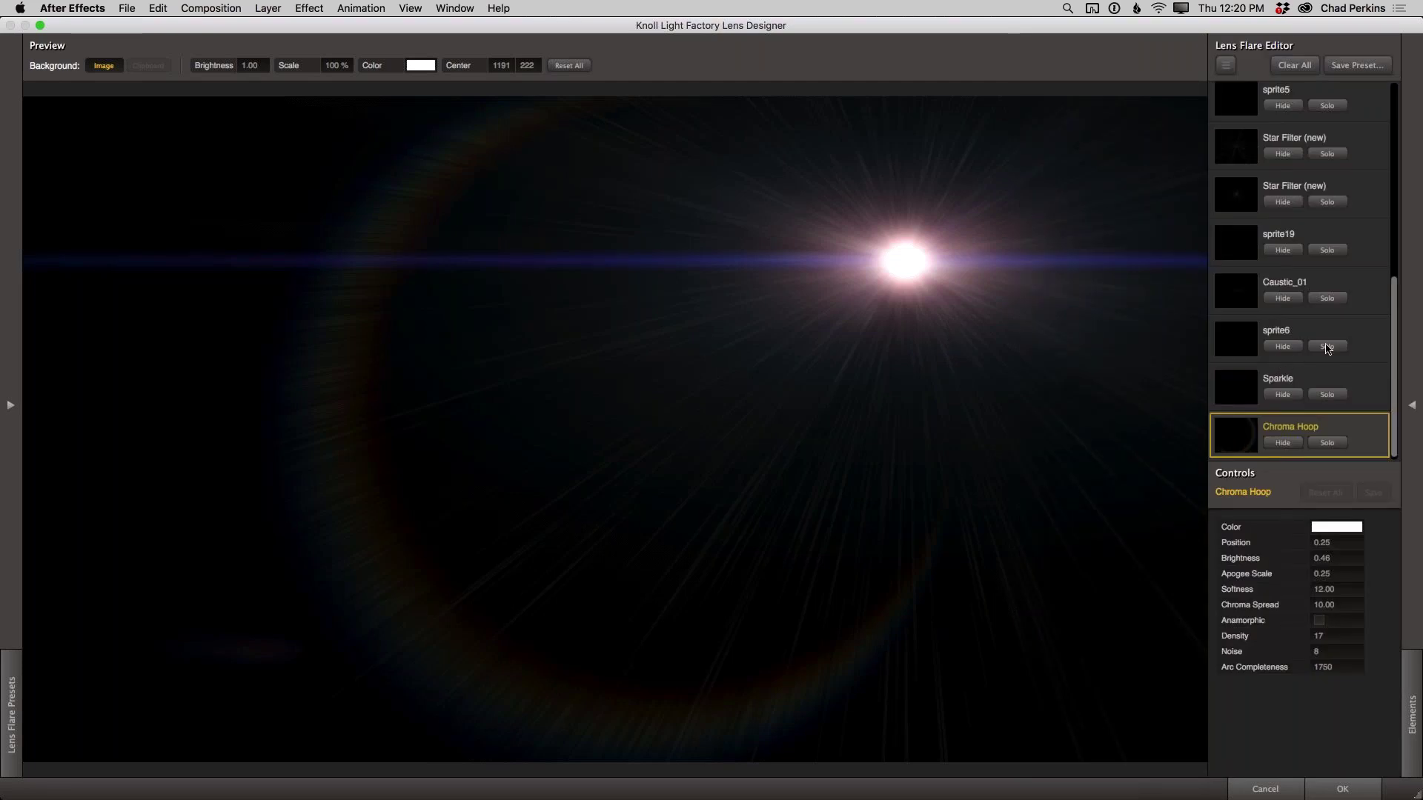
Step: Inspect the sprite6 and Caustic_01 elements, and set the Sparkle element's Scale to 0.40
left_click(1369, 348)
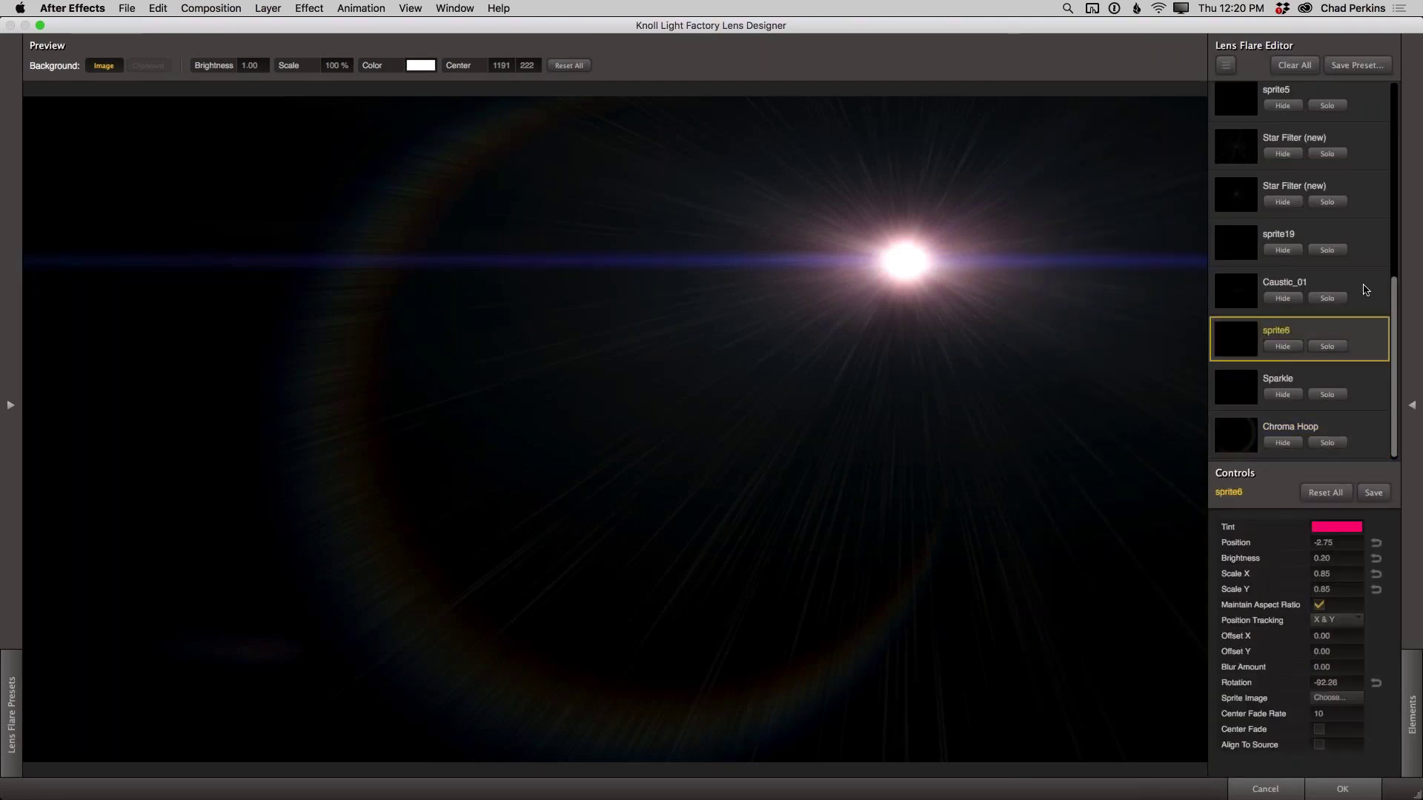
left_click(1365, 289)
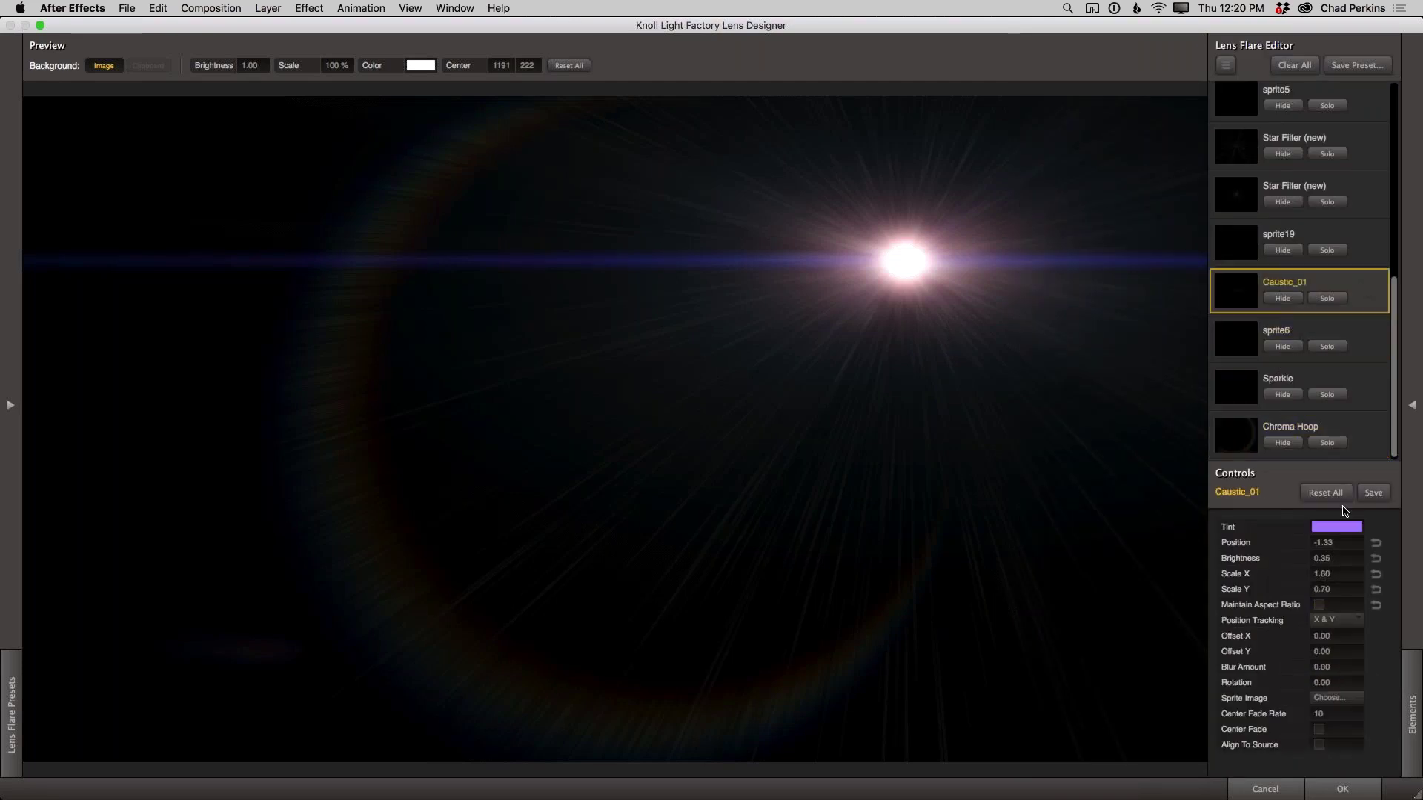
left_click(1364, 385)
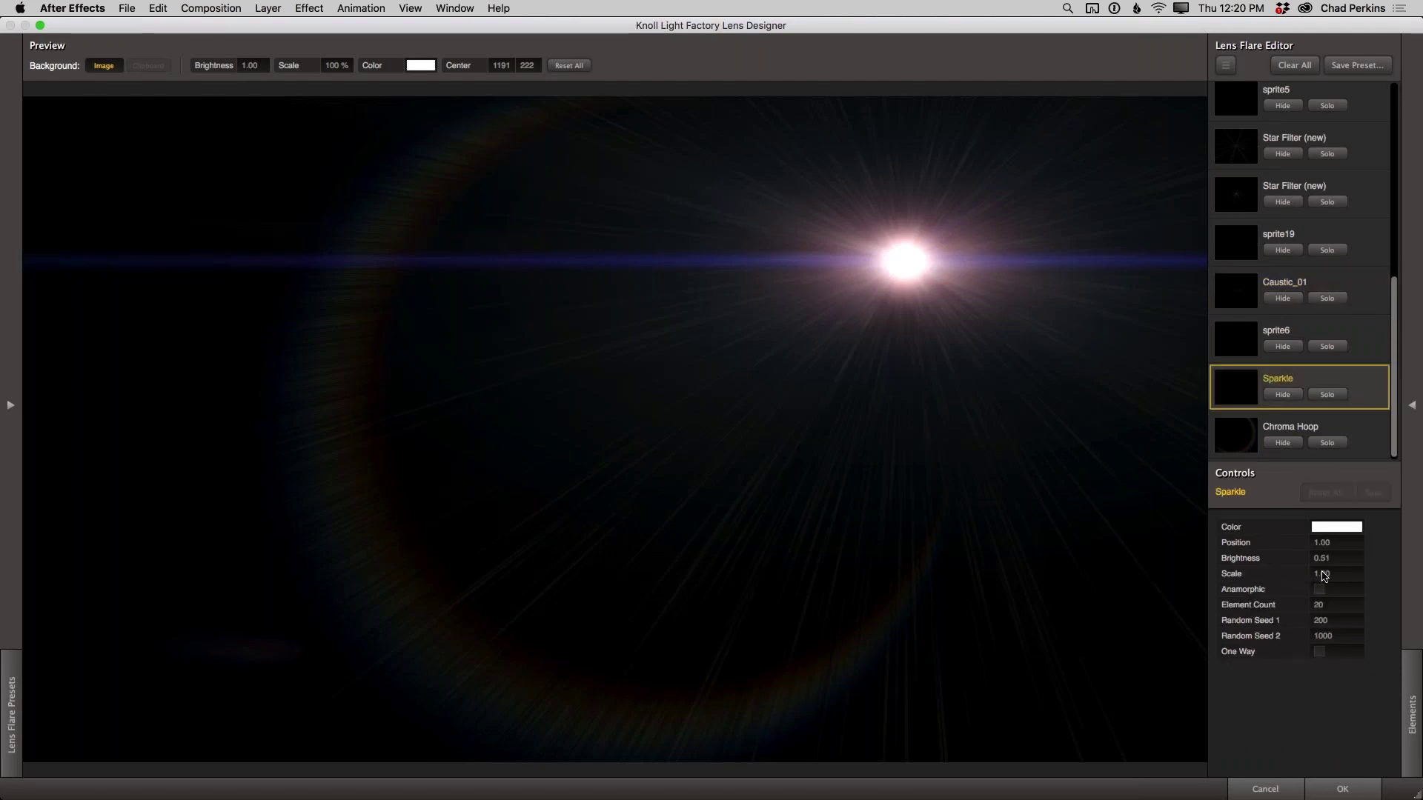
left_click_drag(1326, 578, 1261, 578)
left_click_drag(1336, 574, 1339, 574)
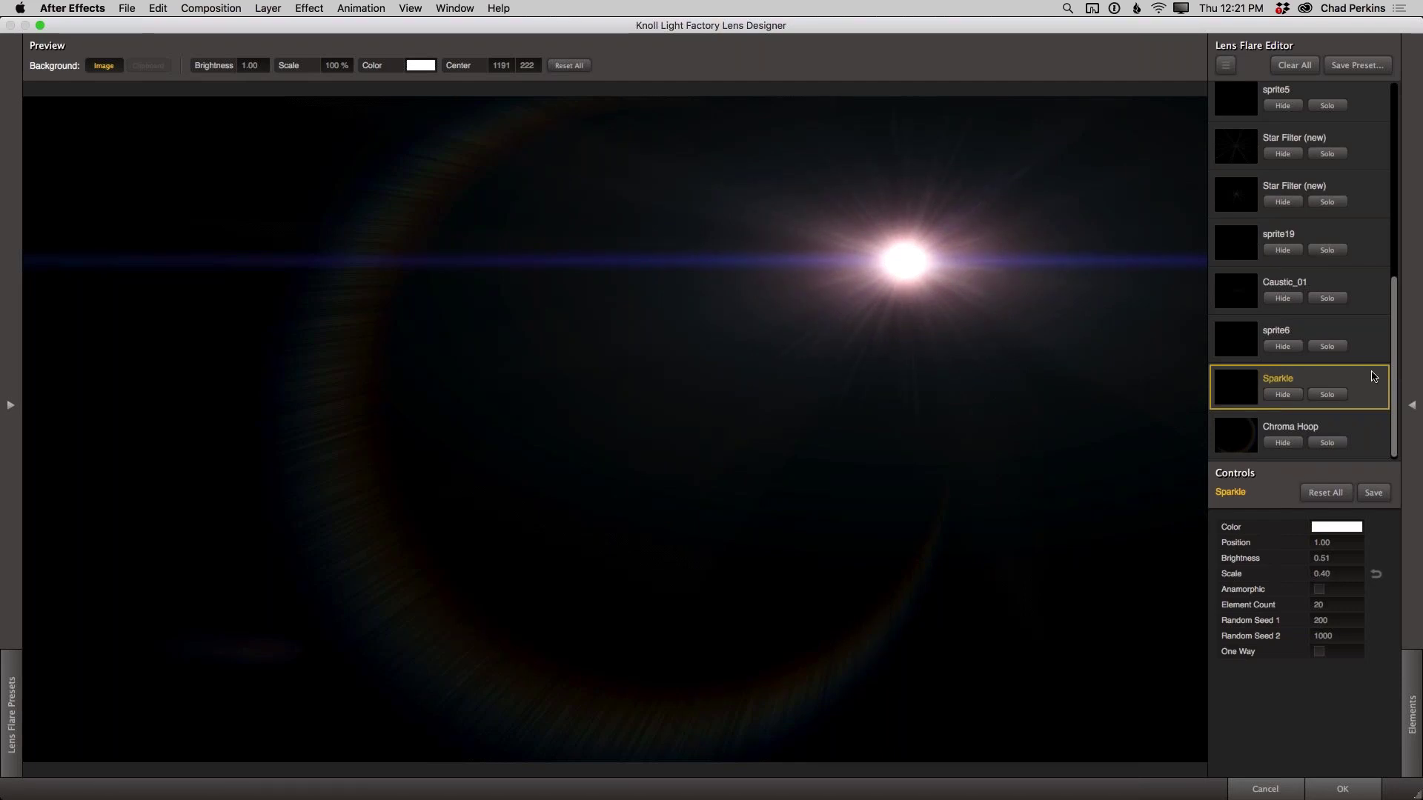
Step: Shorten the flare's Stripe element to a Length of 0.47
scroll(1390, 333, "up", 10)
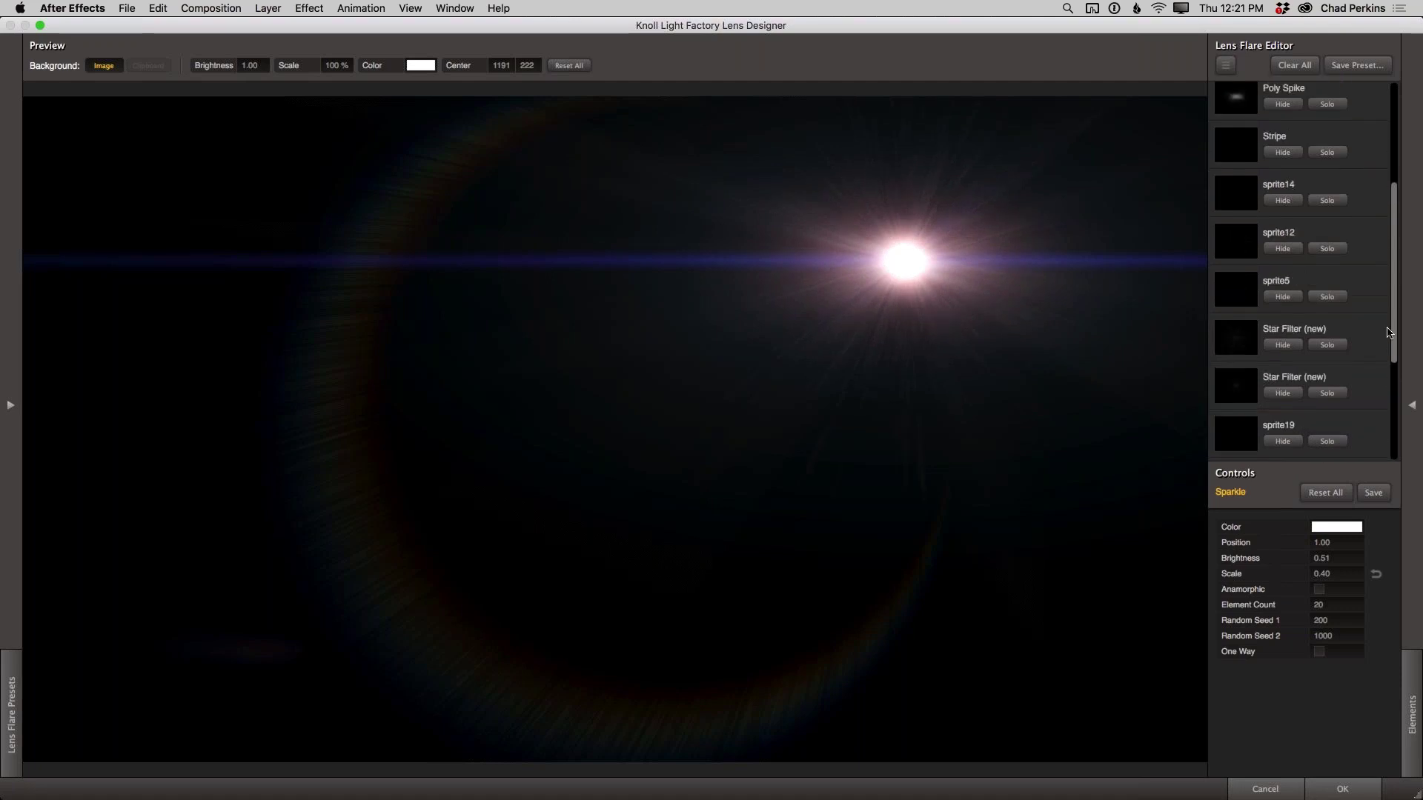
left_click(1357, 348)
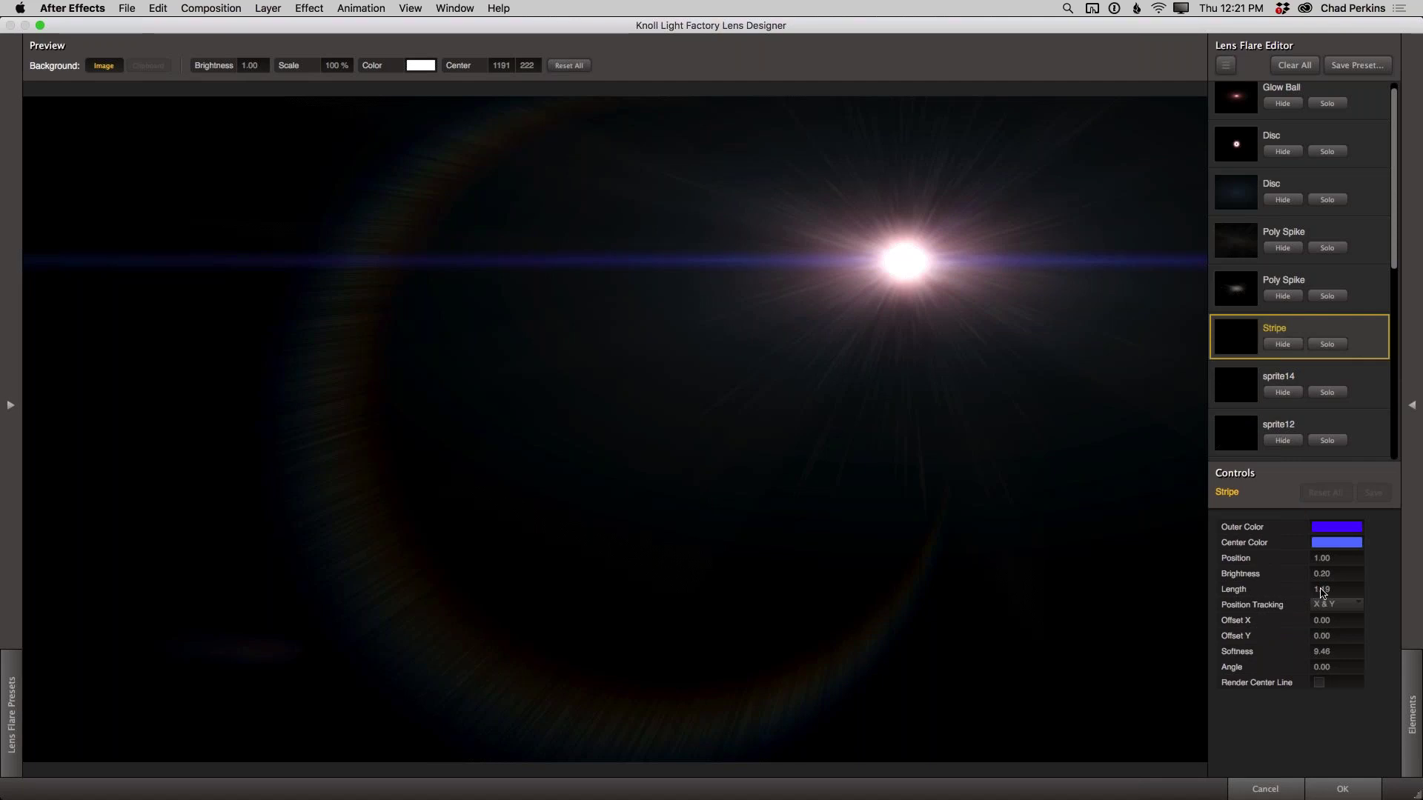
left_click_drag(1320, 589, 1309, 589)
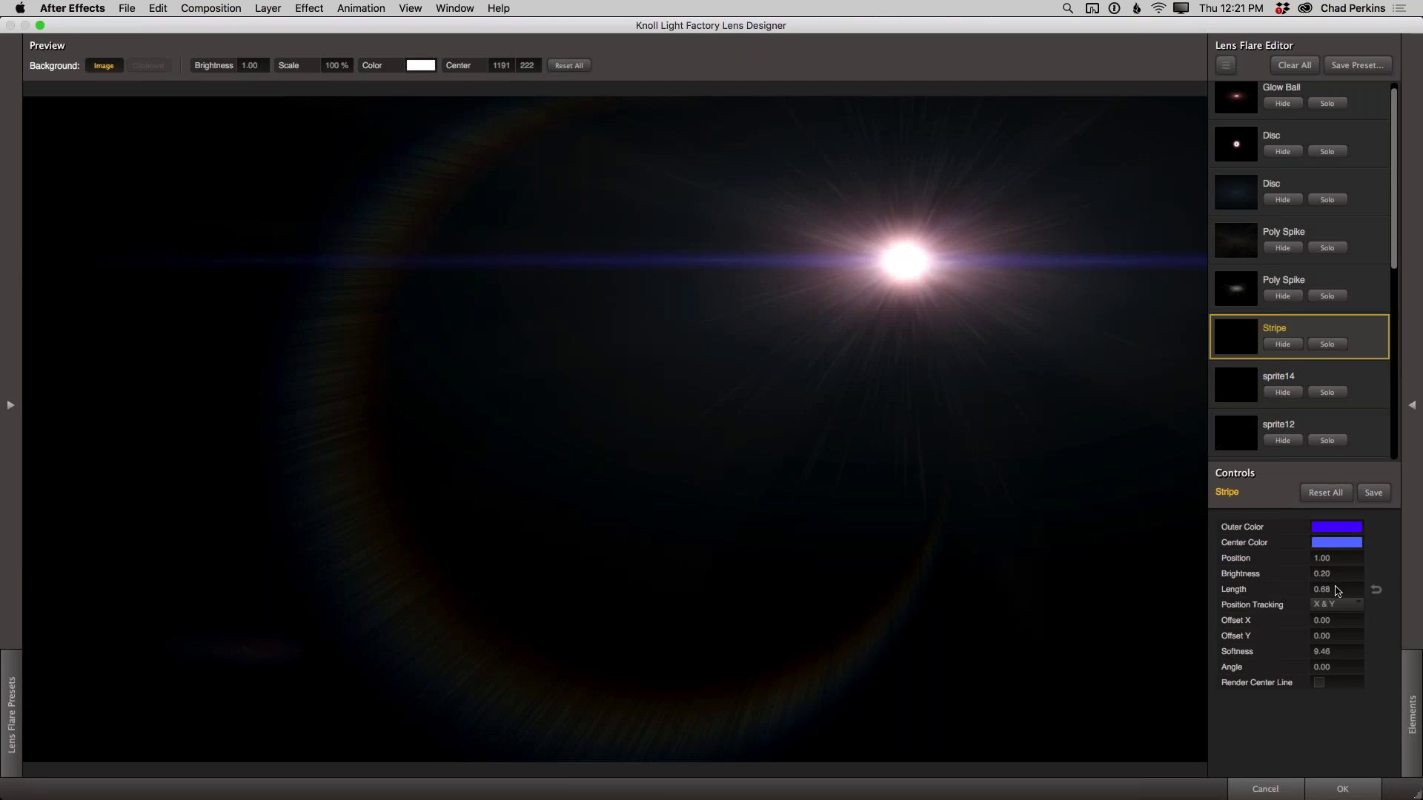
left_click_drag(1335, 590, 1339, 590)
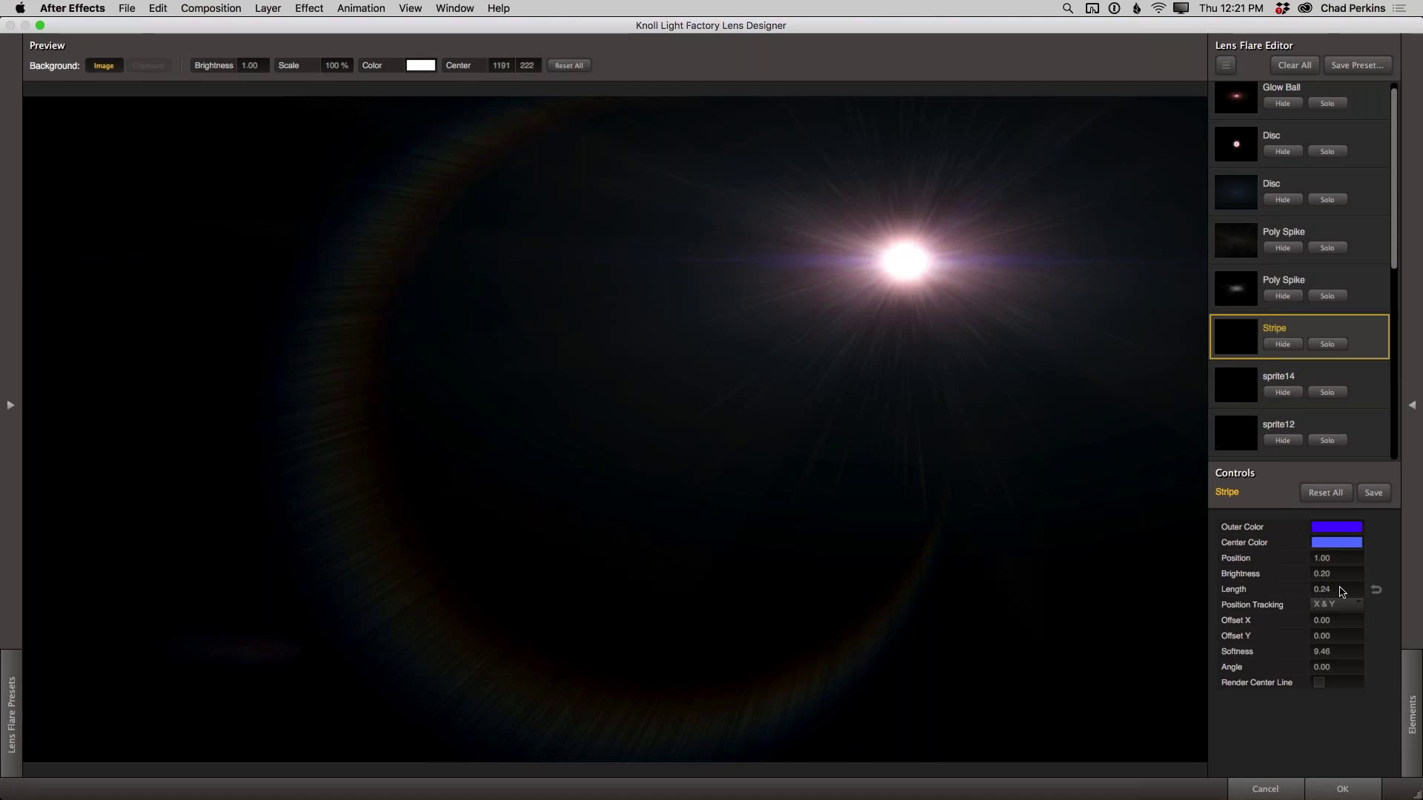
left_click_drag(1317, 592, 1332, 592)
Step: Change the Stripe's Outer Color to light blue and apply the designed flare to the layer
left_click(1337, 528)
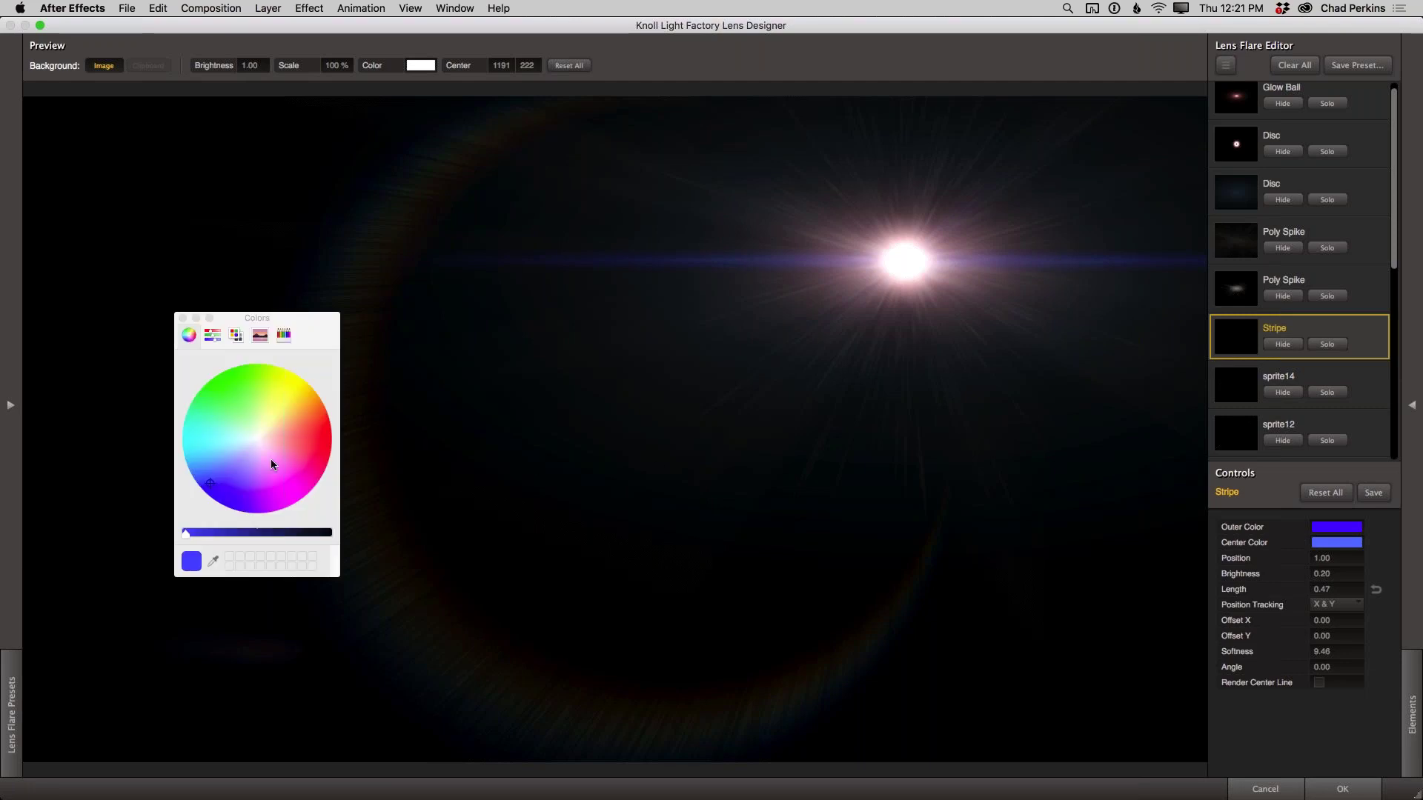
left_click(207, 457)
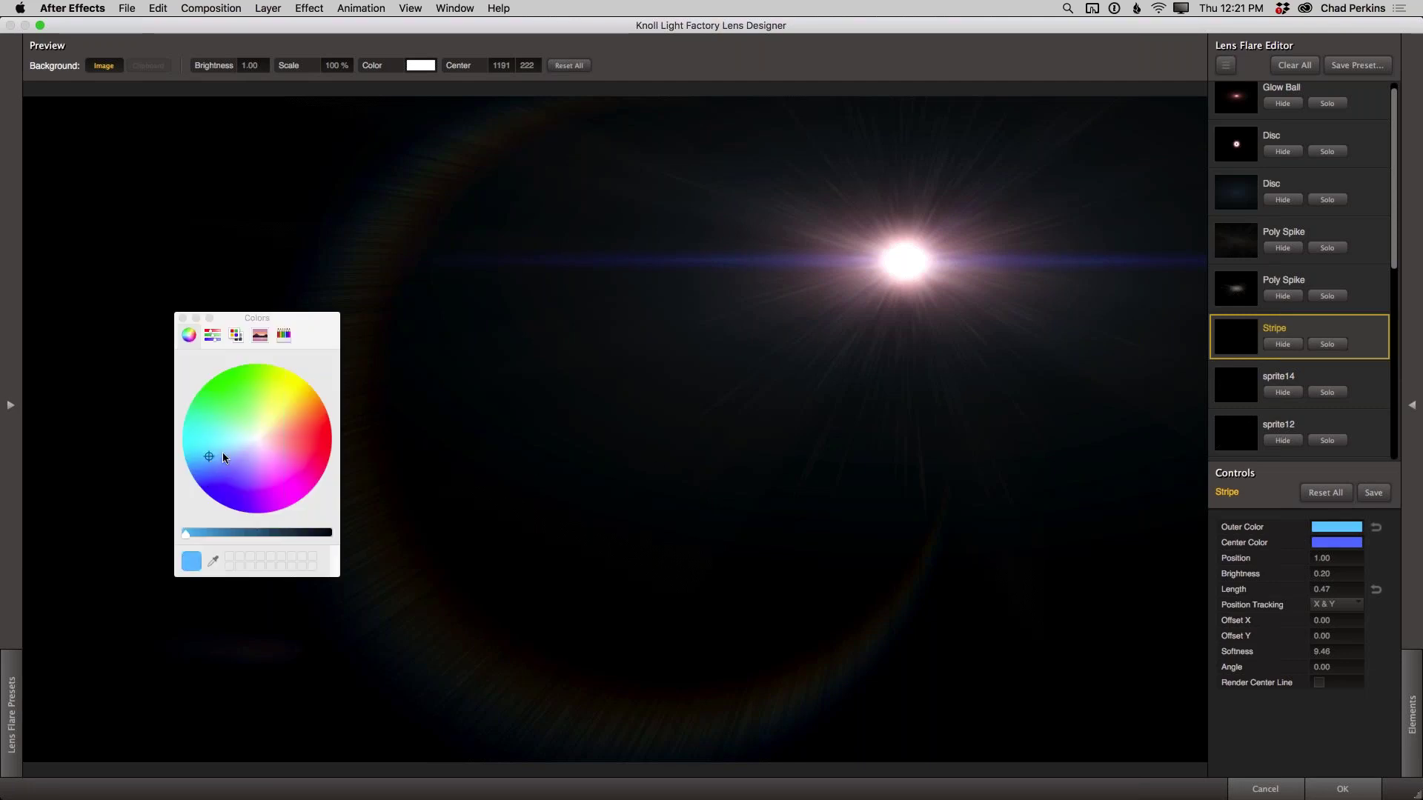
left_click(182, 319)
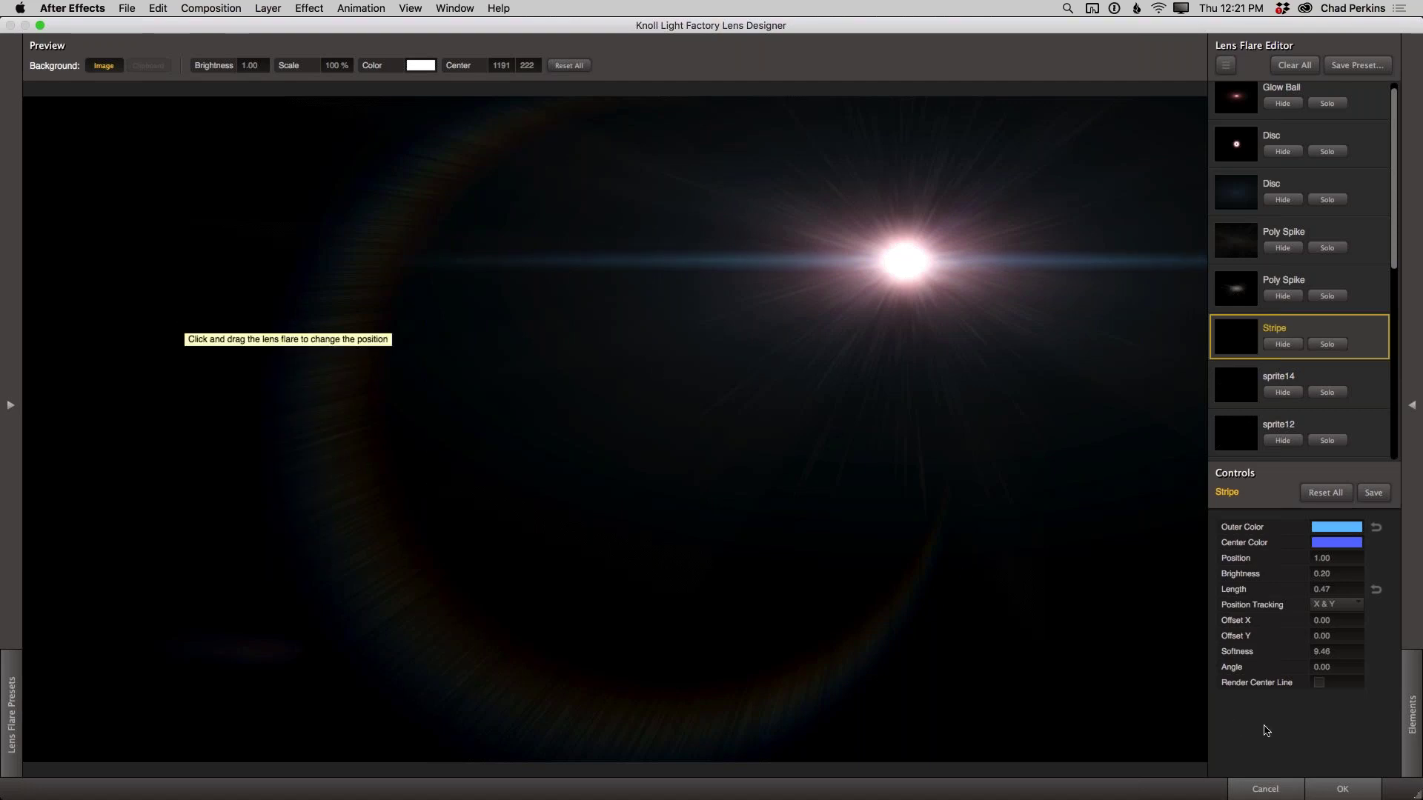
left_click(1349, 791)
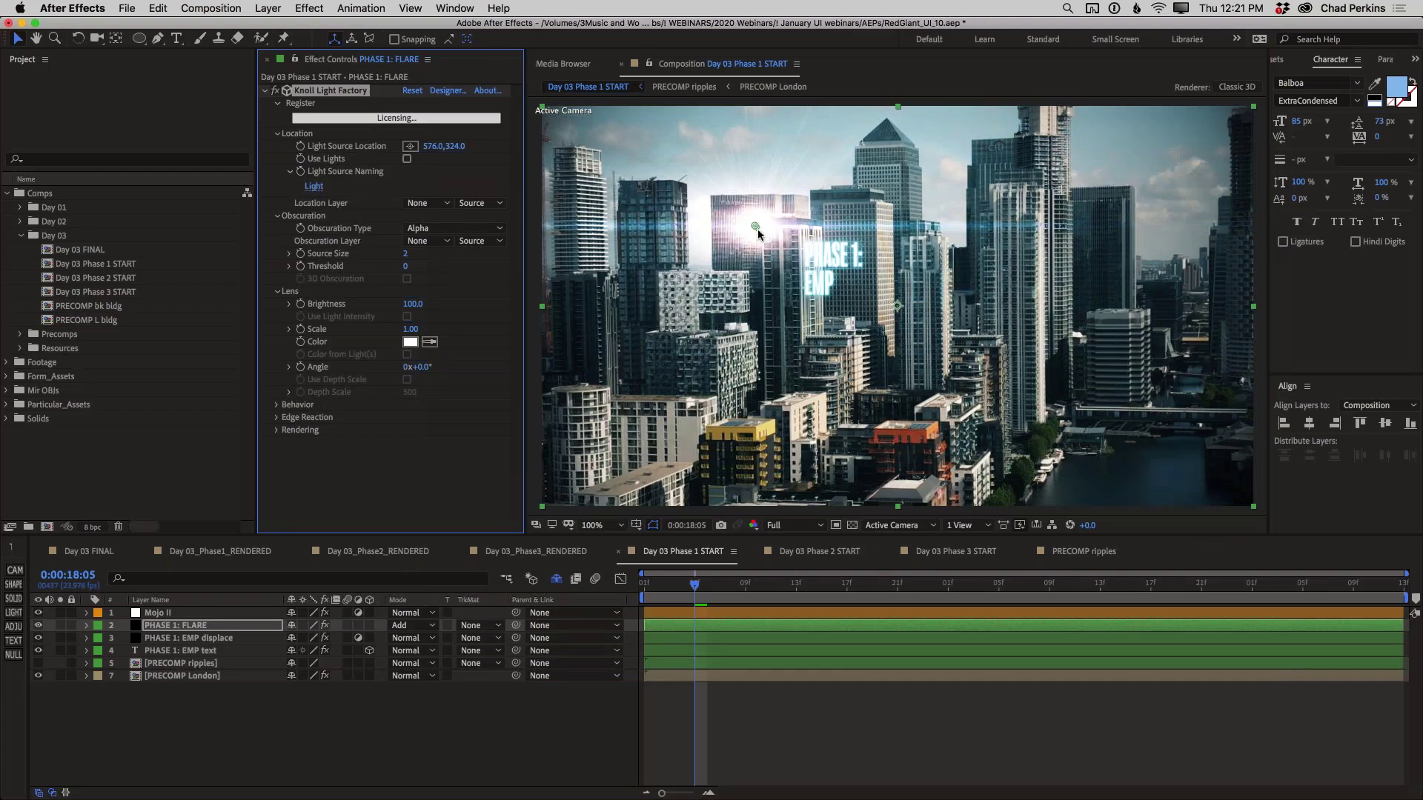
Step: Move the flare's light source onto the tower beside the text at about 1056, 528 and set its Scale to 0.6
left_click_drag(758, 228, 932, 300)
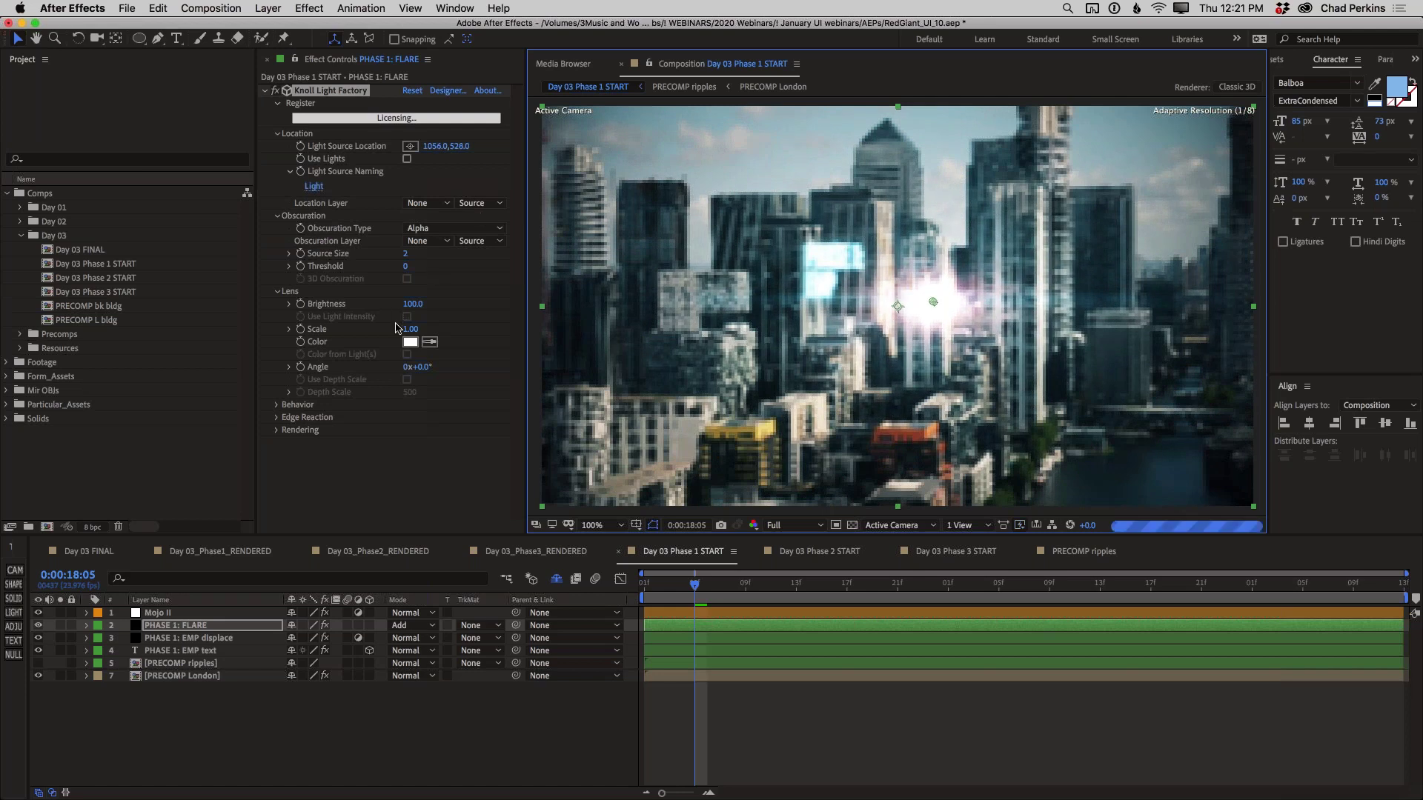
left_click(410, 329)
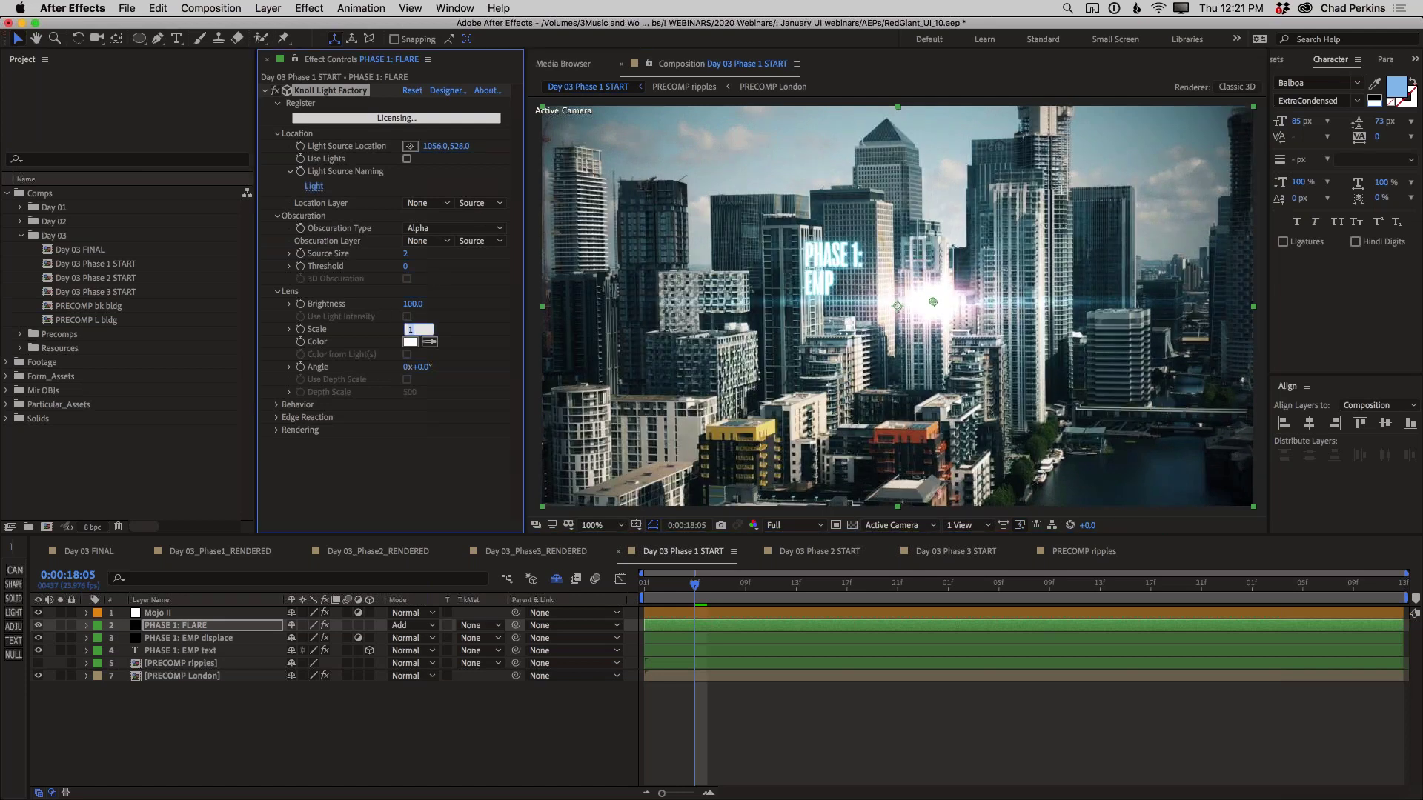
type(".6")
key("Return")
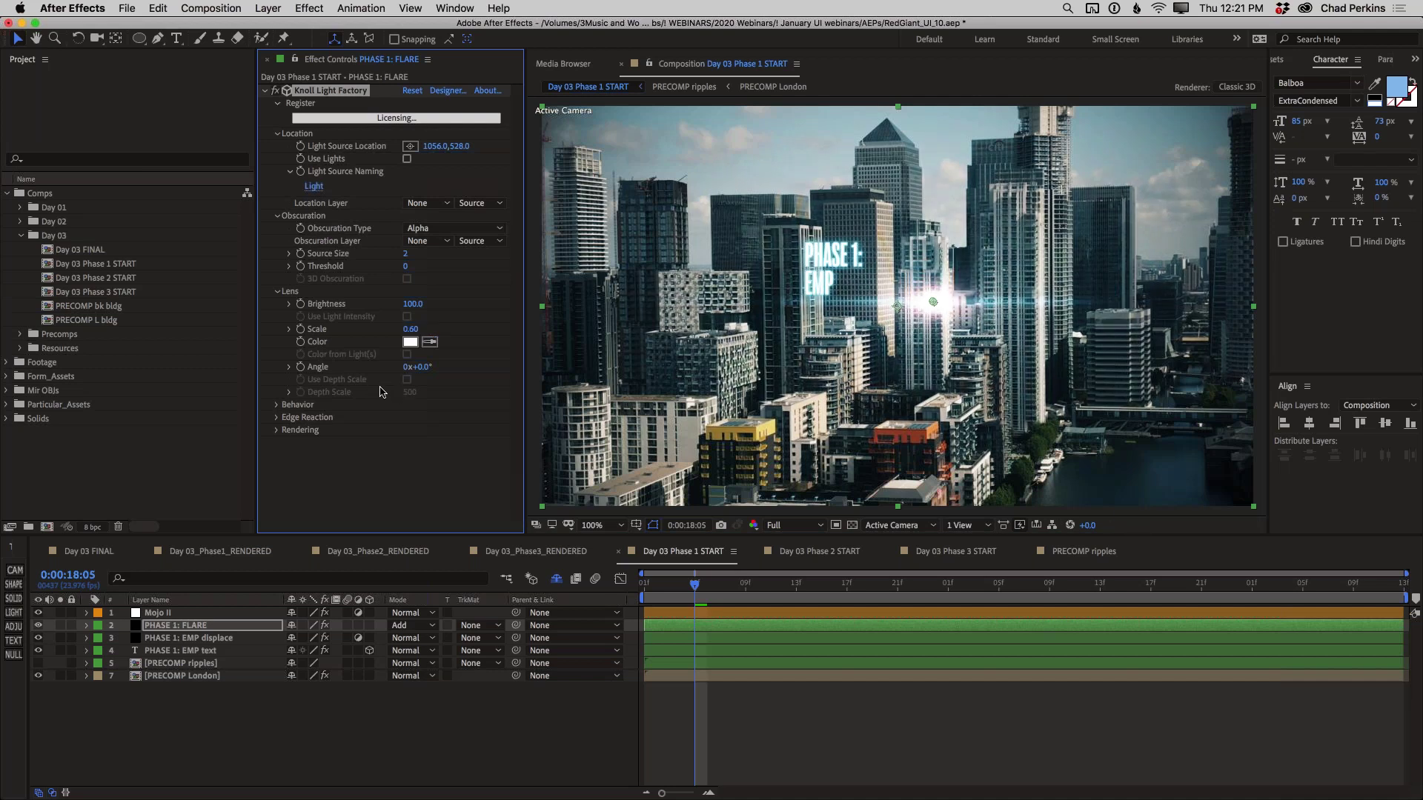
Step: Set the flare's Looping Behavior to Flicker and preview the shot from the beginning
left_click(276, 407)
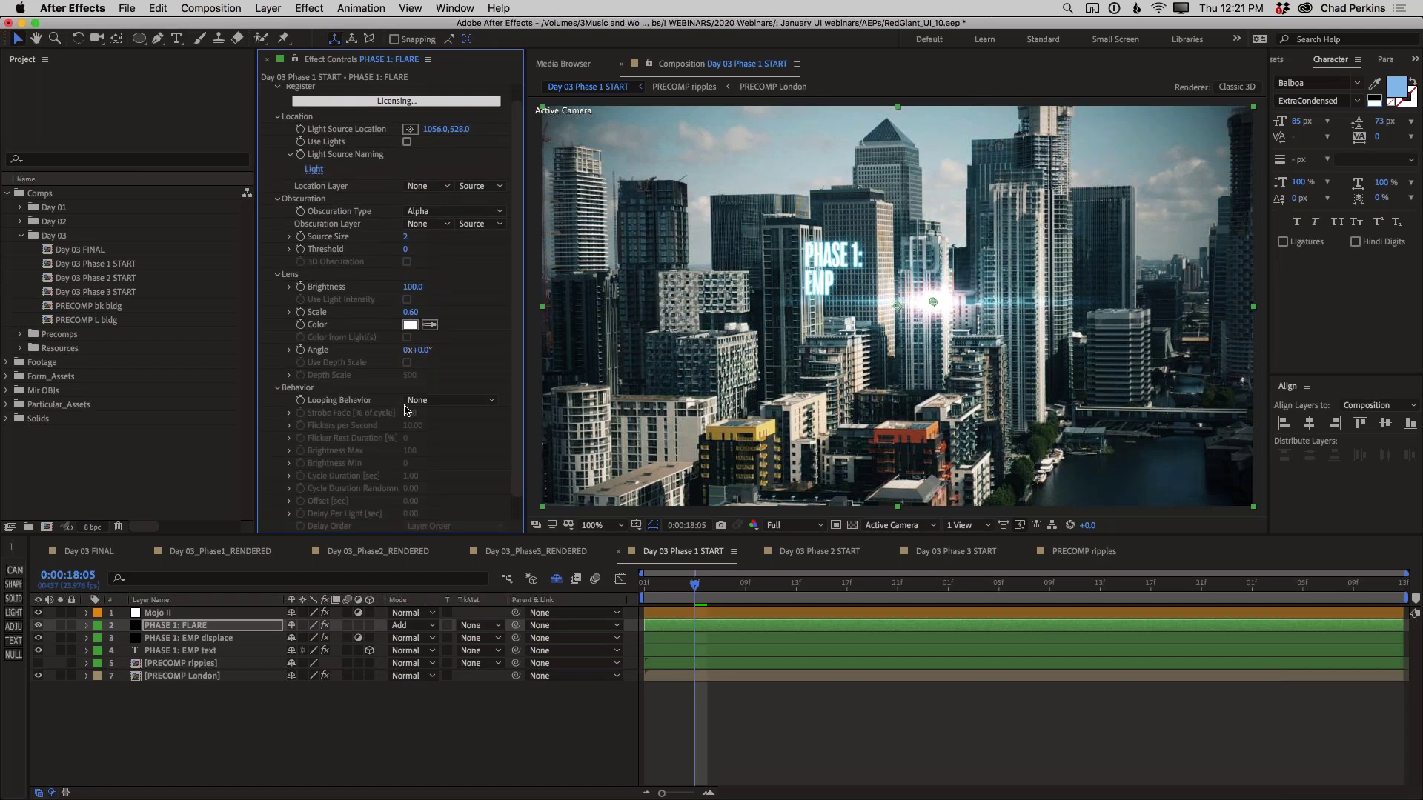
left_click(446, 401)
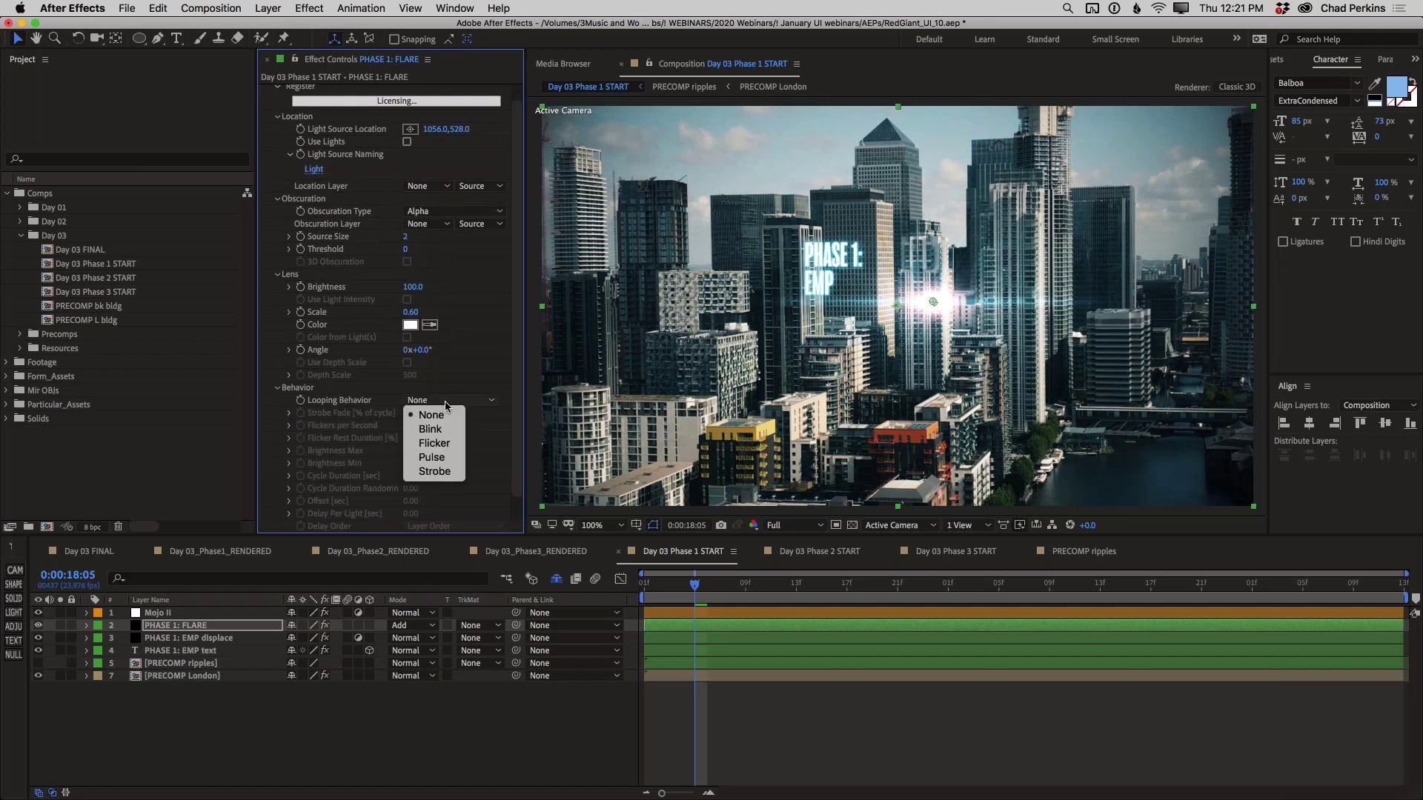
left_click(446, 444)
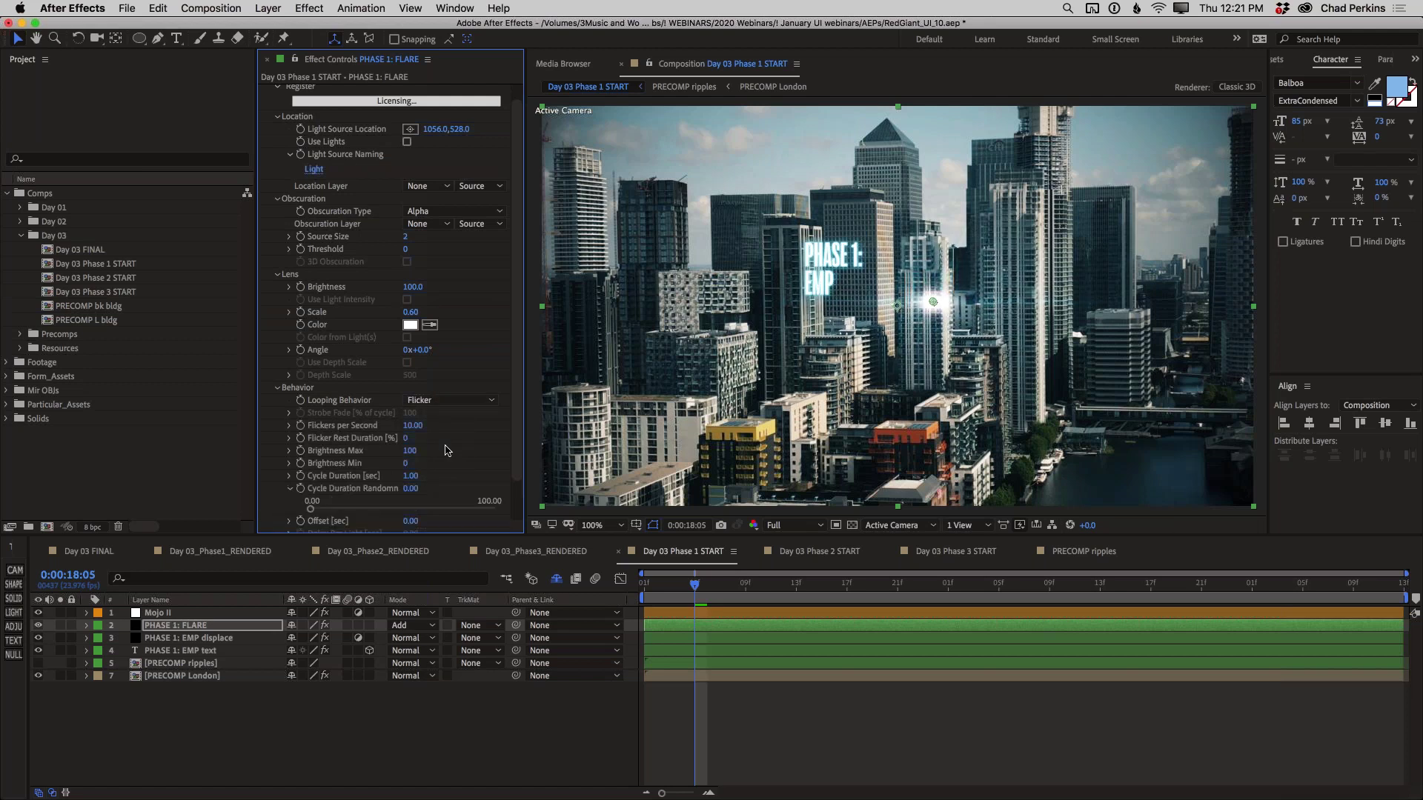
key("Home")
key("space")
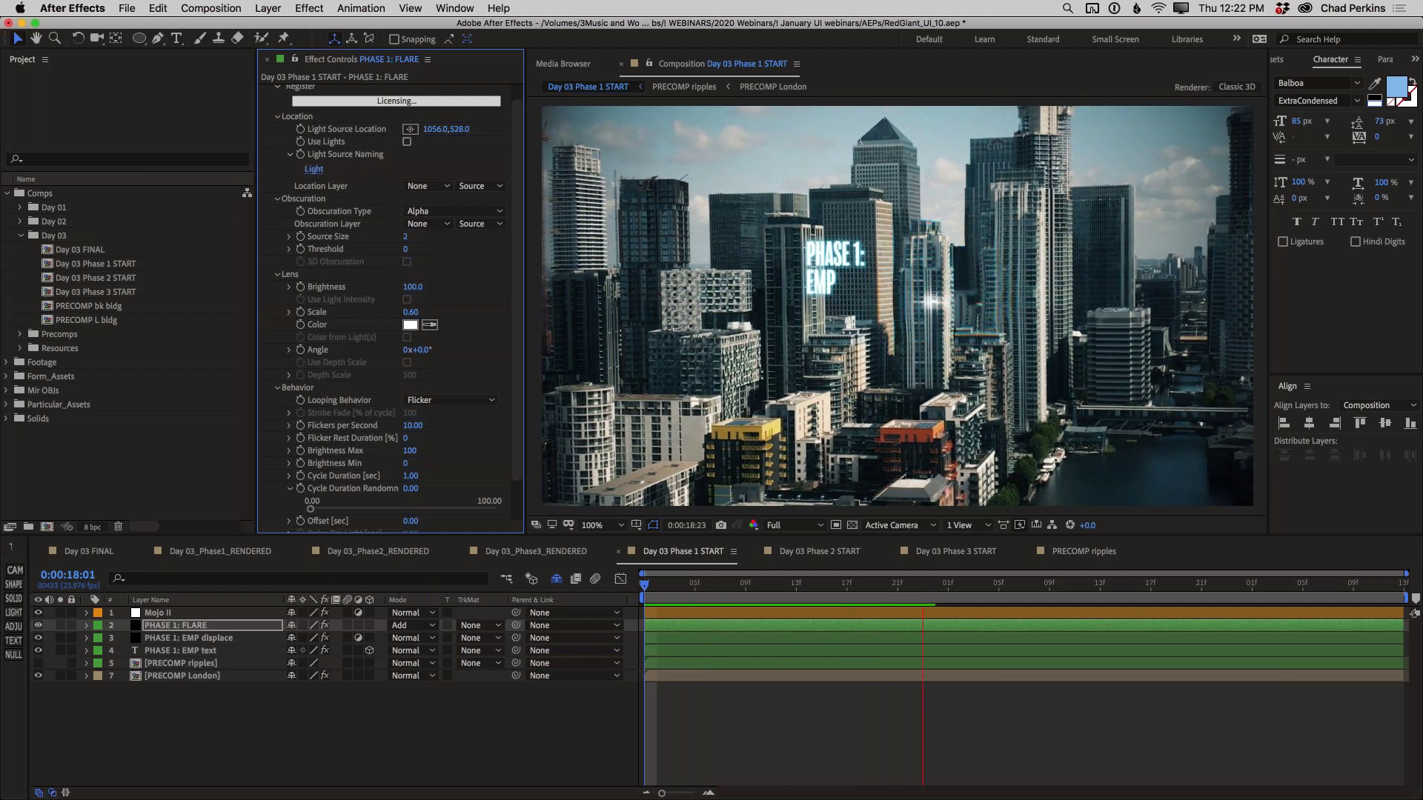
key("space")
Step: At the first frame, 0:00:18:01, reposition the flare's light source to 1058, 504
left_click_drag(661, 587, 621, 577)
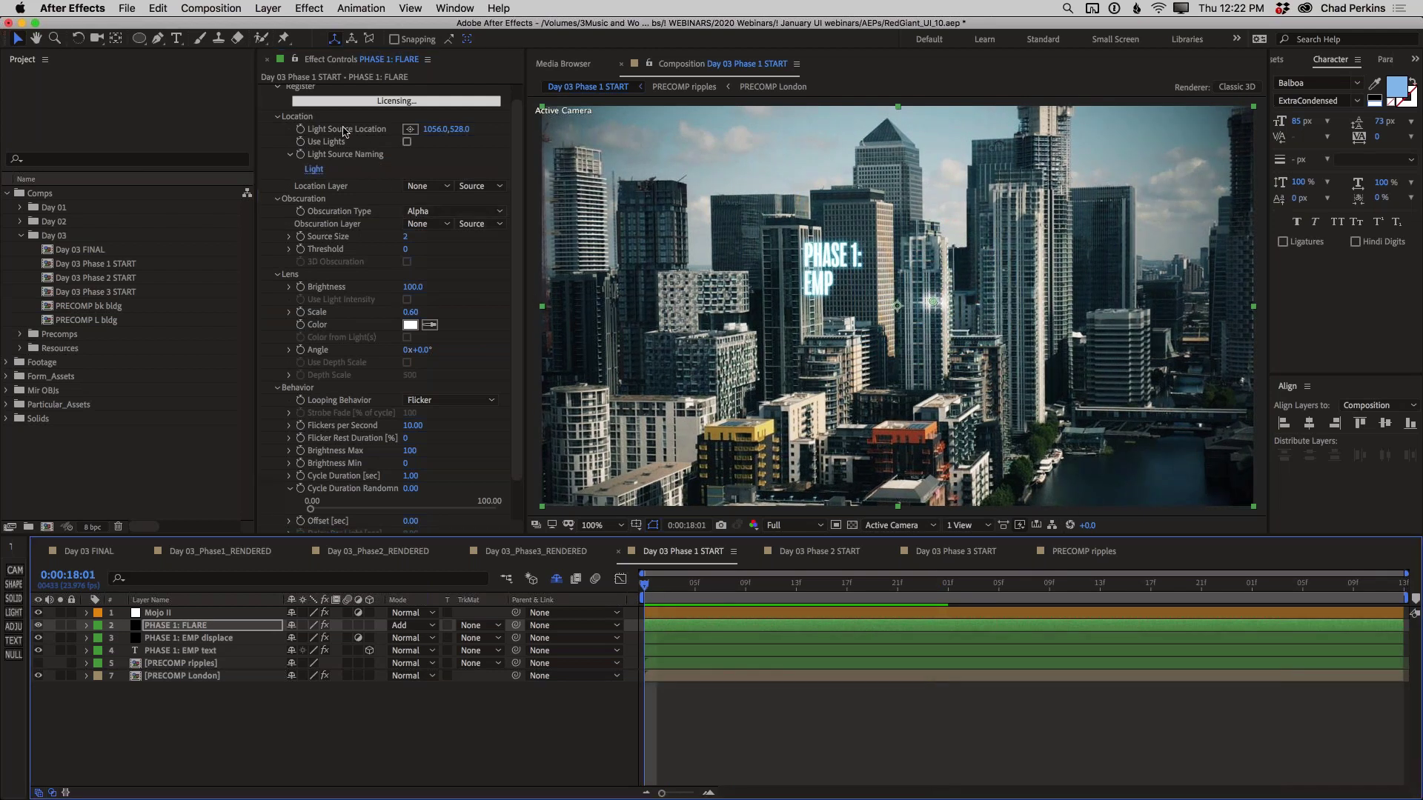
left_click_drag(438, 129, 499, 225)
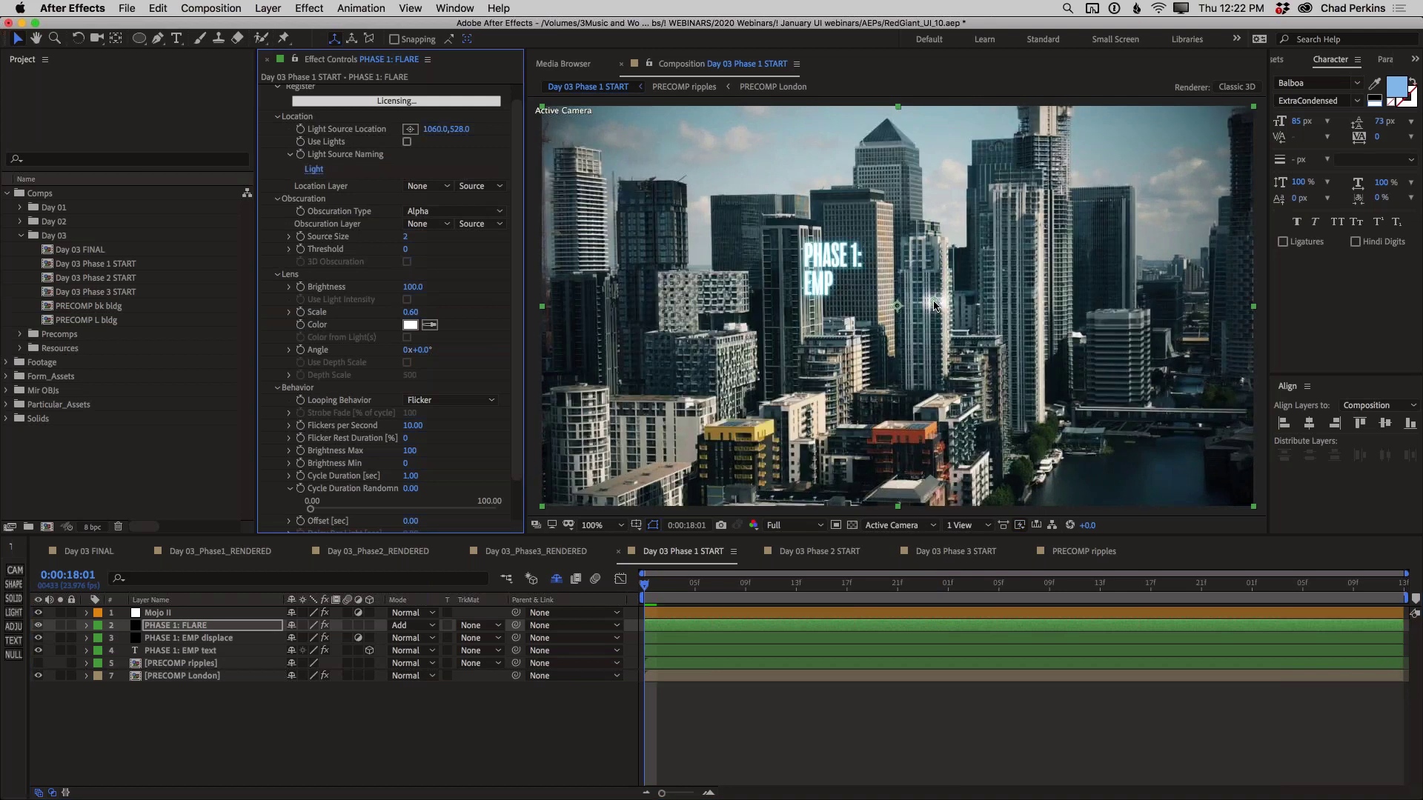
left_click_drag(933, 299, 932, 293)
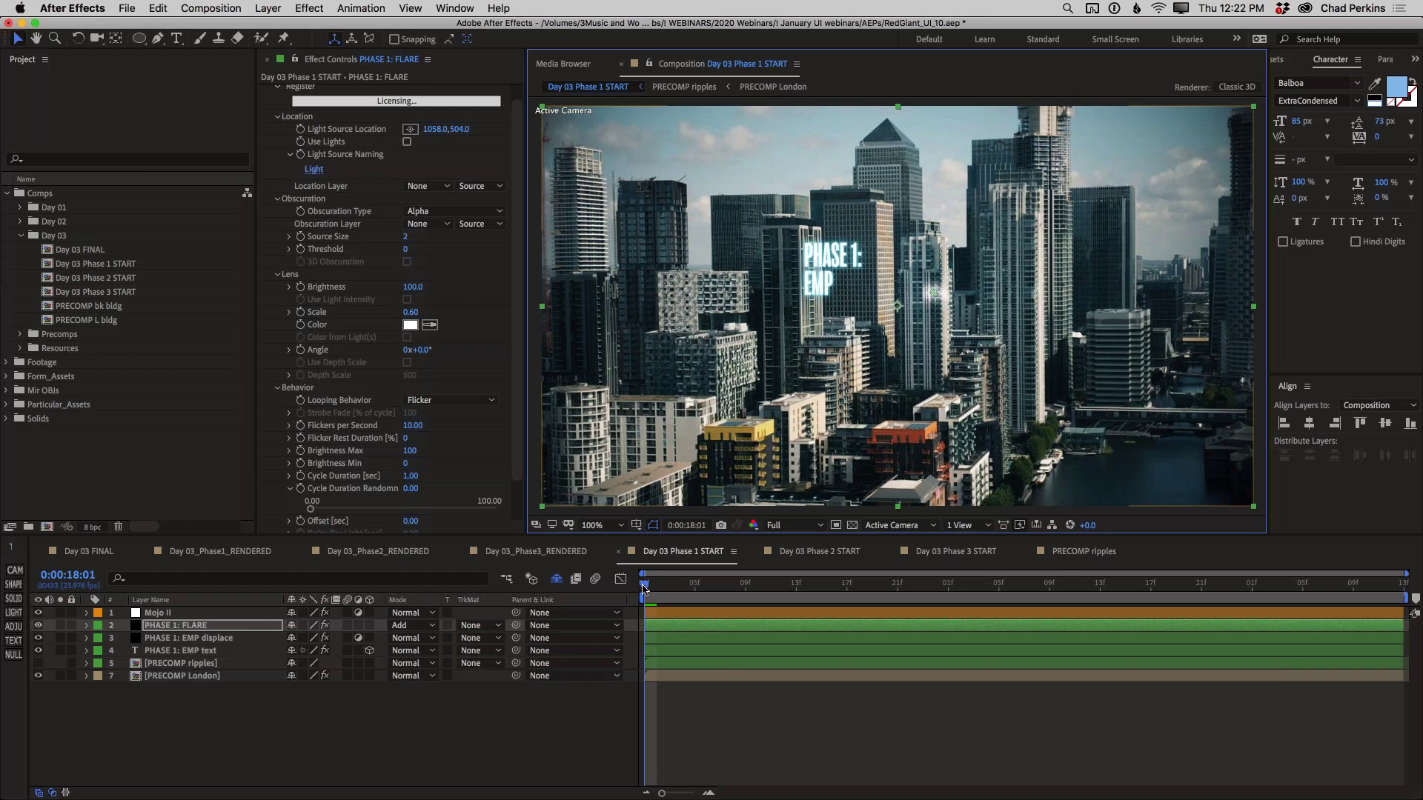
Step: Trim the end of the PHASE 1: FLARE layer to 0:00:18:09 and preview the shot from the start
left_click_drag(643, 589, 742, 592)
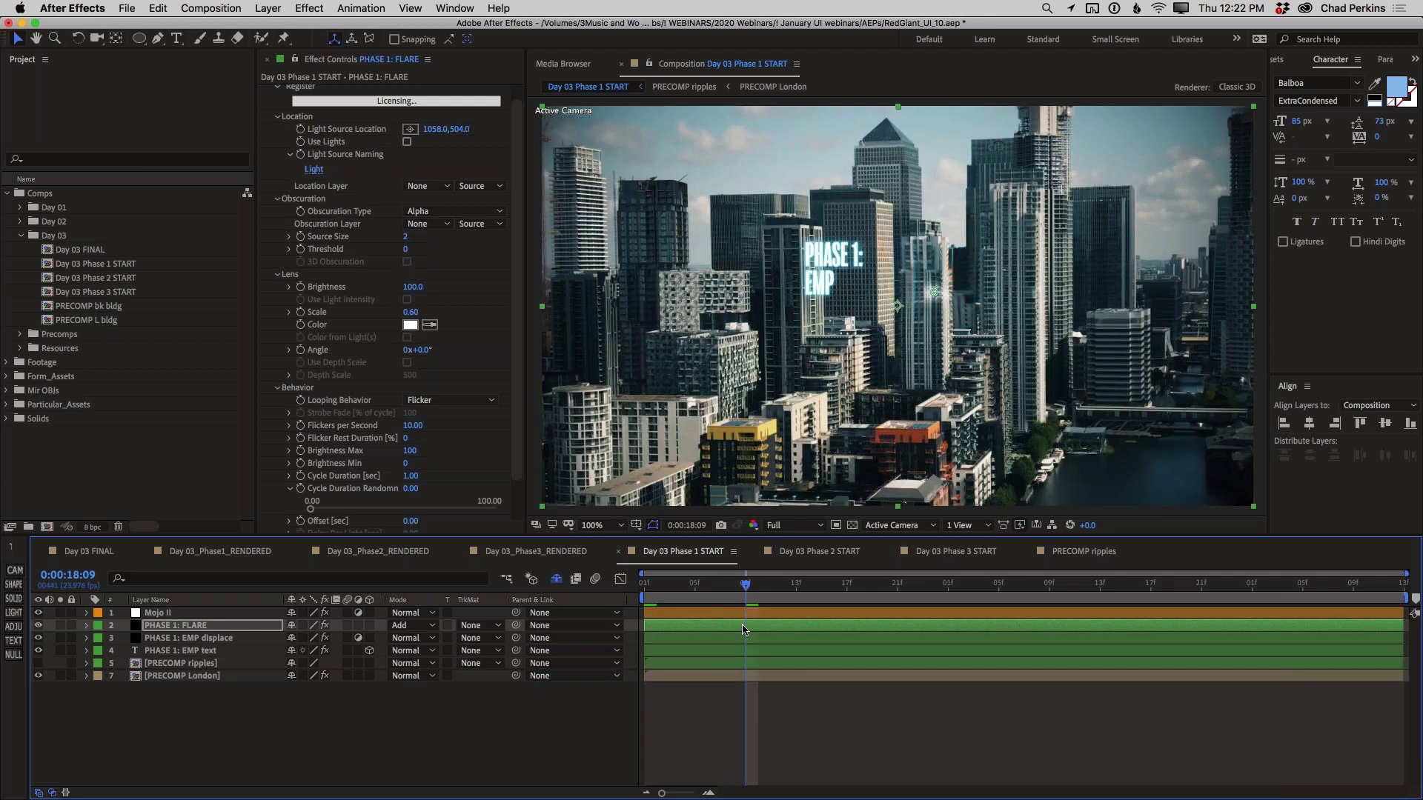
key("alt+bracketright")
key("Home")
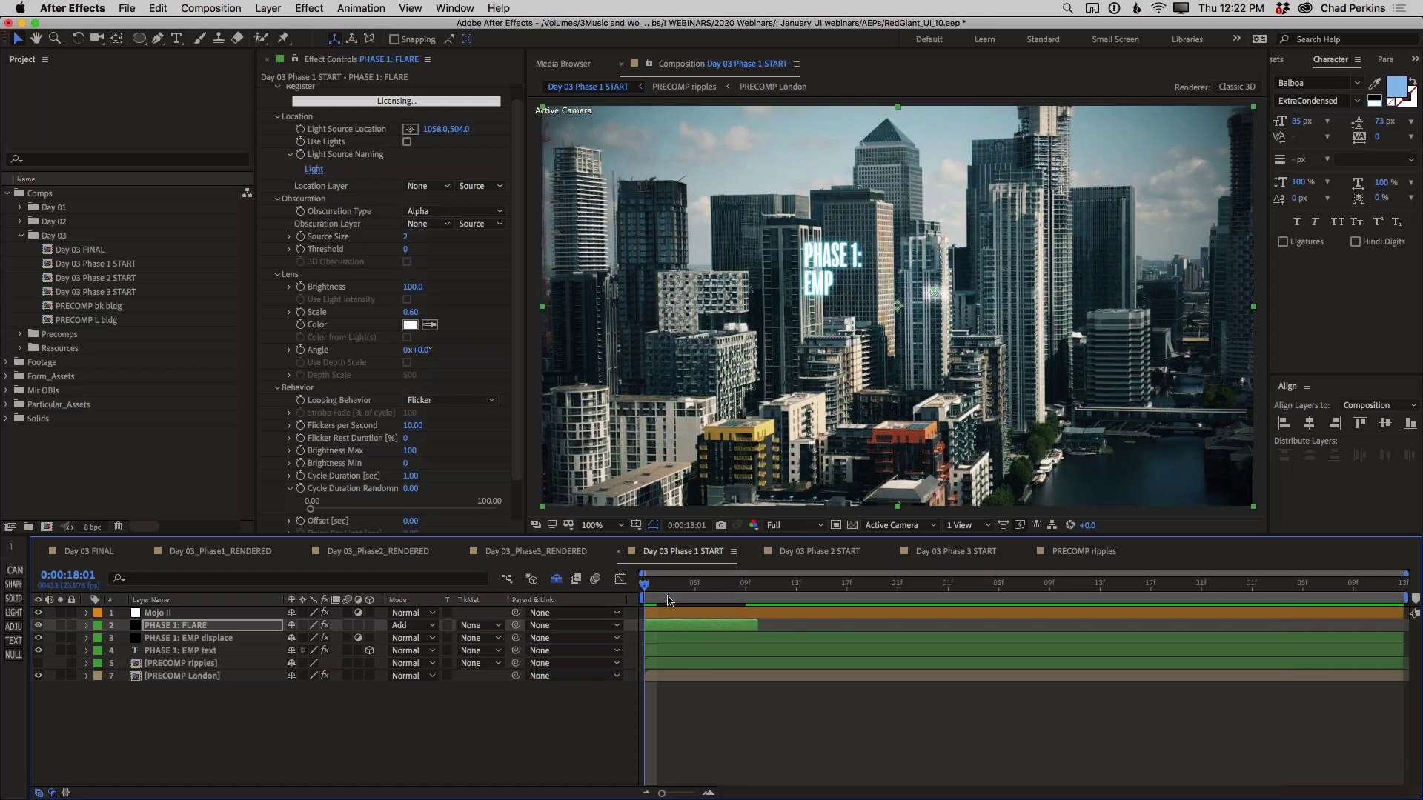
key("space")
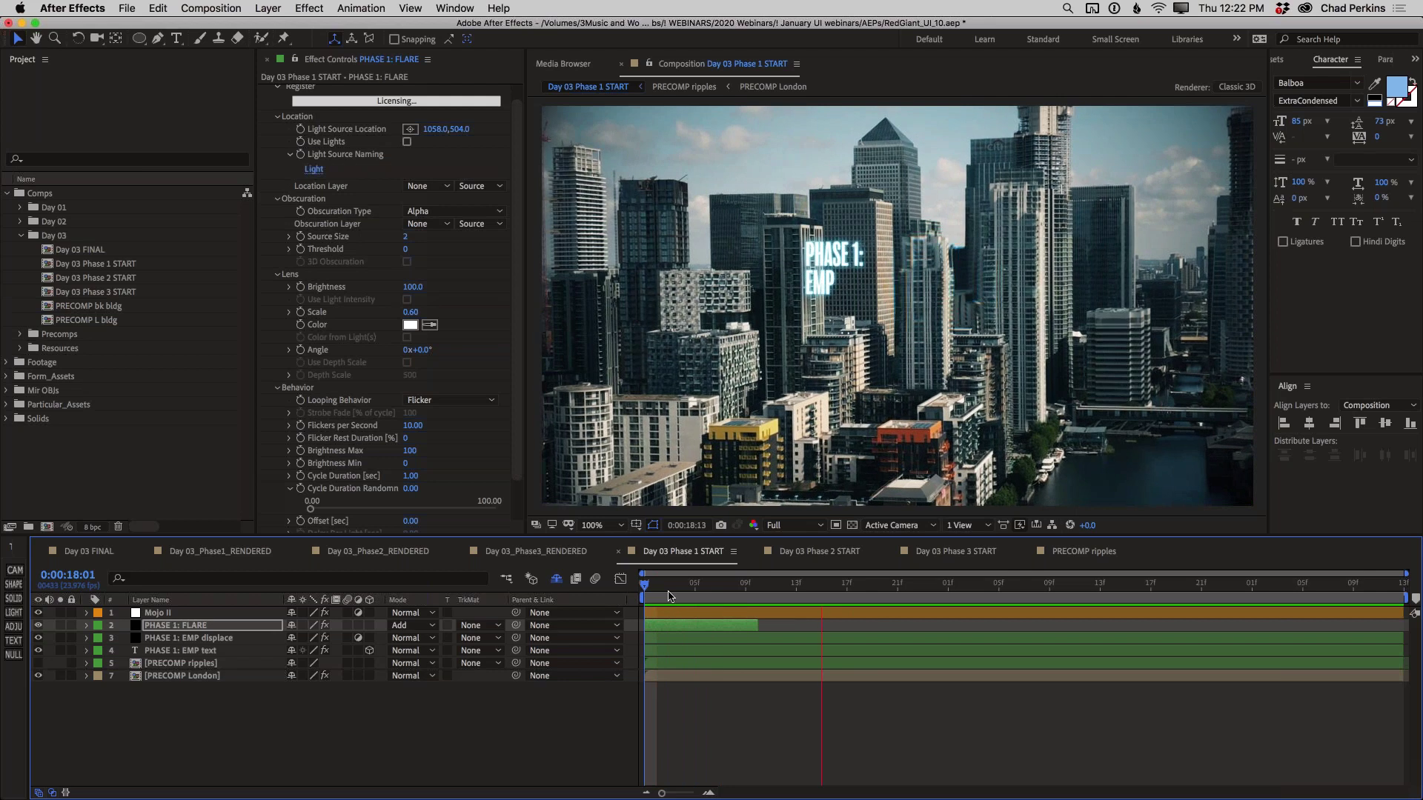
key("space")
Step: Shift the trimmed PHASE 1: FLARE layer two frames later in the timeline and preview the shot
left_click_drag(721, 626, 729, 626)
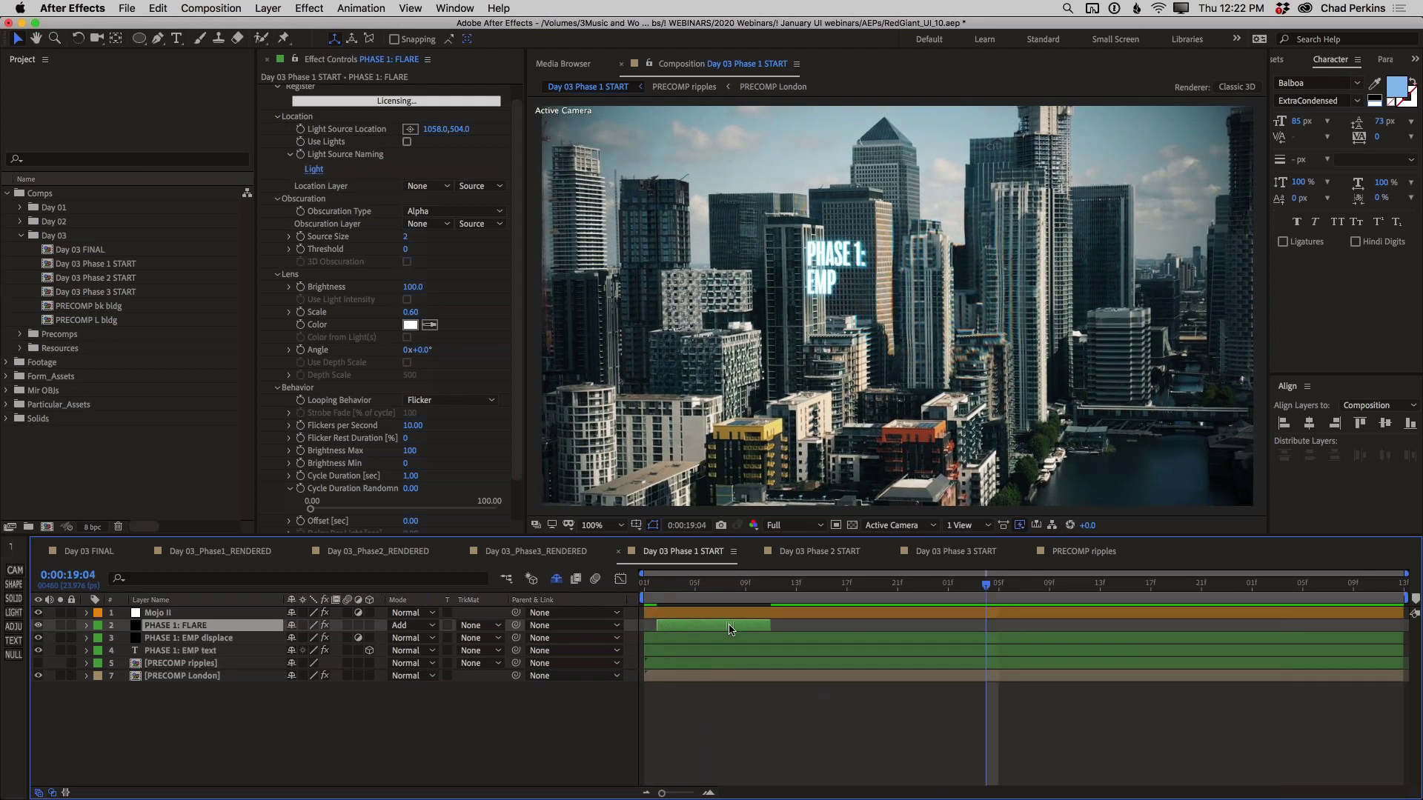
key("alt+Page_Down")
key("space")
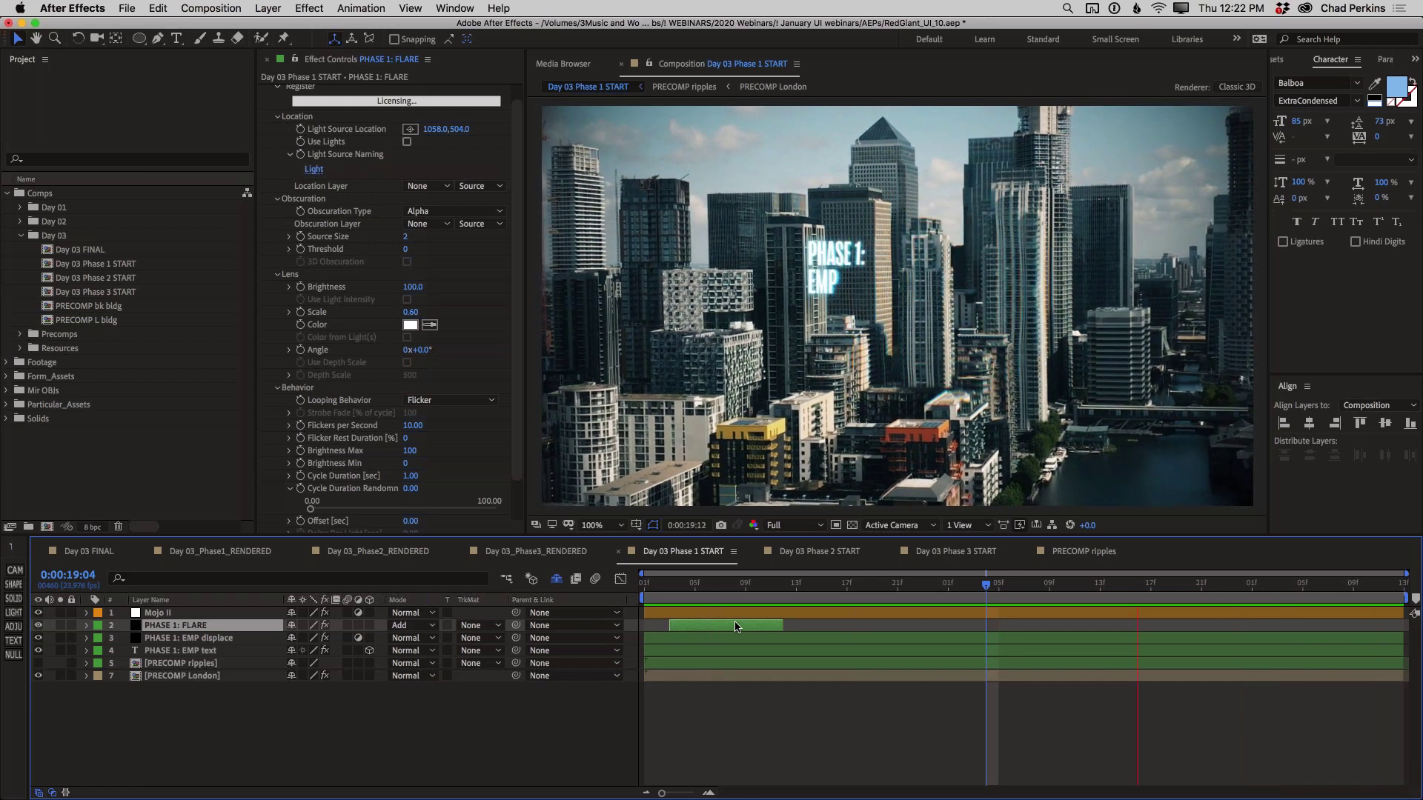
Step: Preview the Phase 1 shot from 0:00:18:11 to check the flare and text
left_click_drag(675, 589, 772, 589)
key("space")
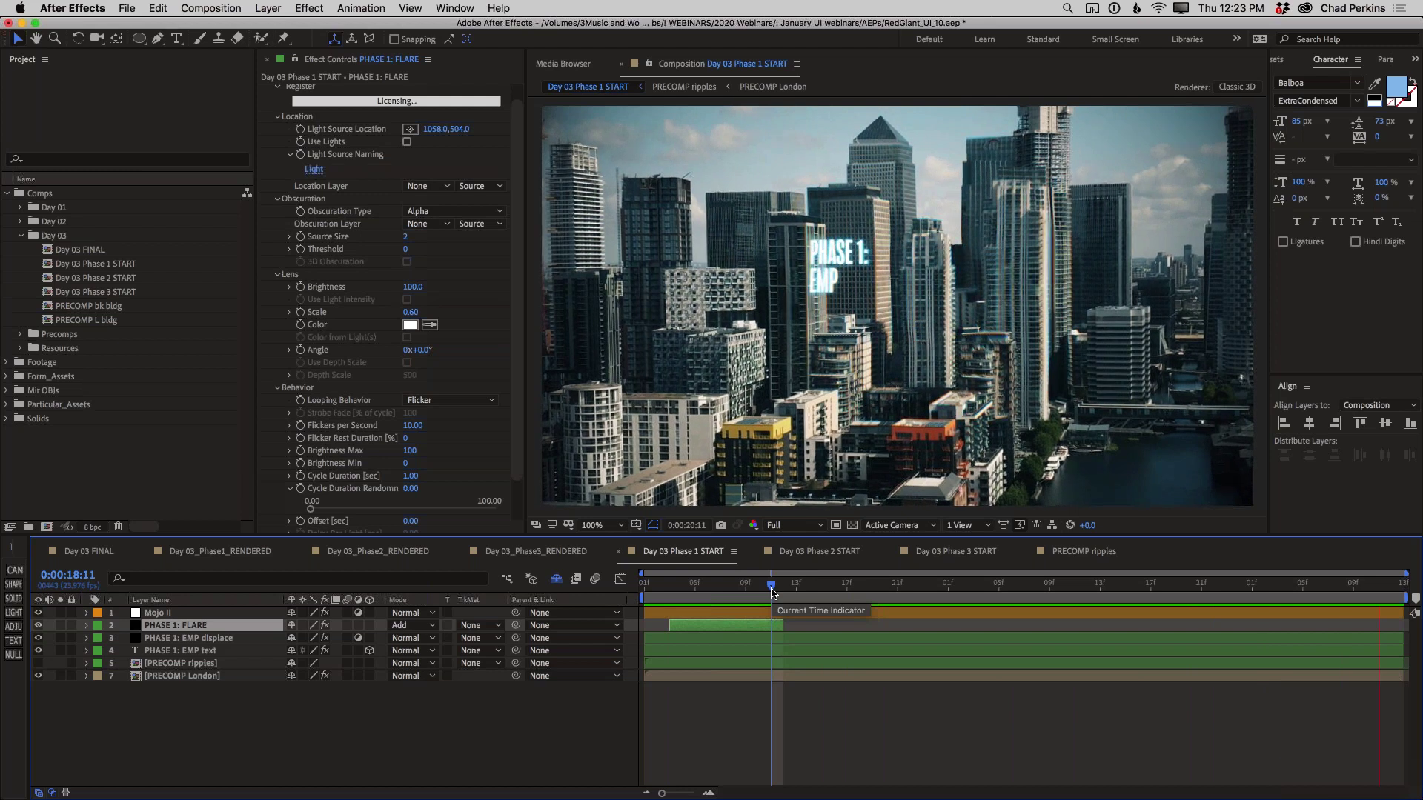
key("space")
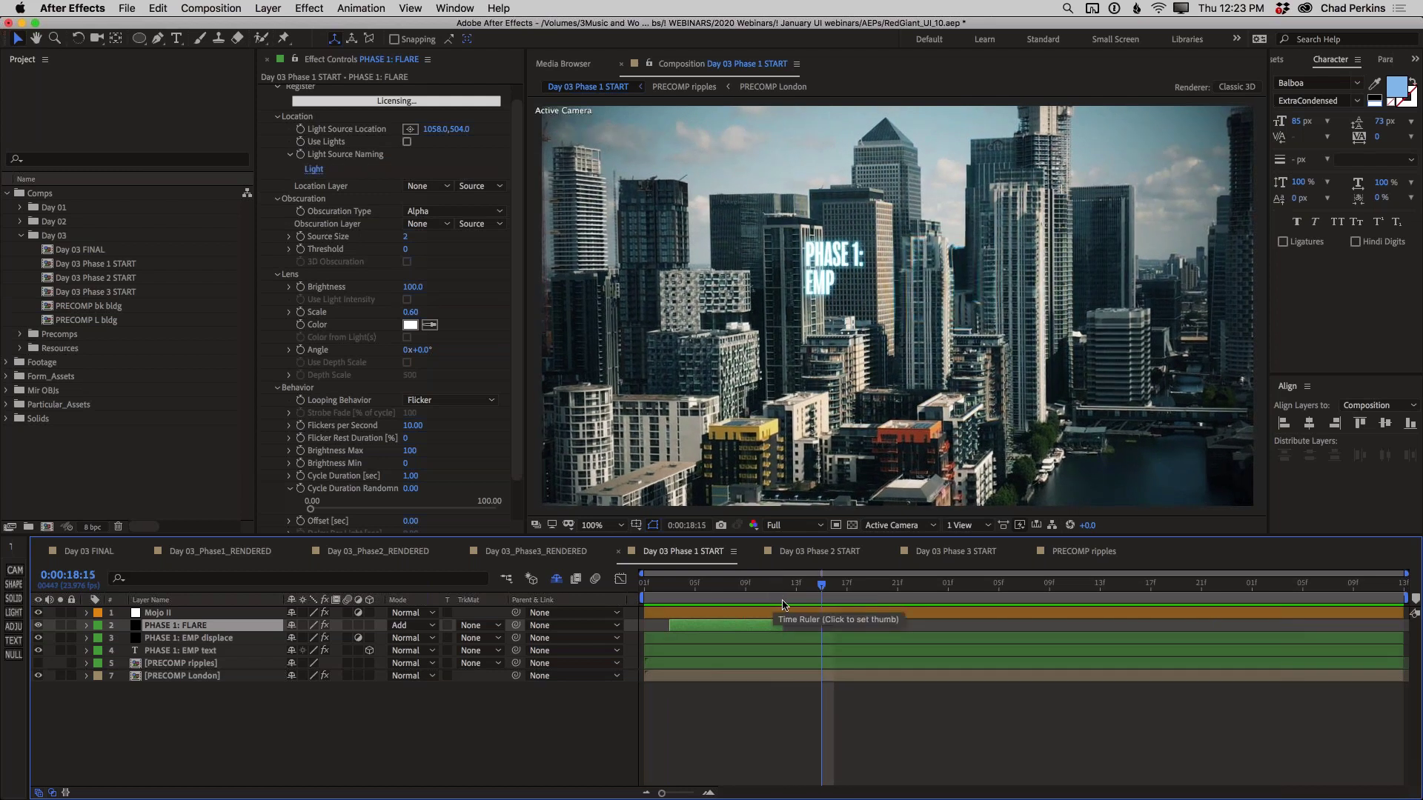
Step: In the Day 03 Phase 2 START comp, create a Supercomp from all layers from PHASE 2: DESTRUCTION text down to PRECOMP London
left_click(813, 552)
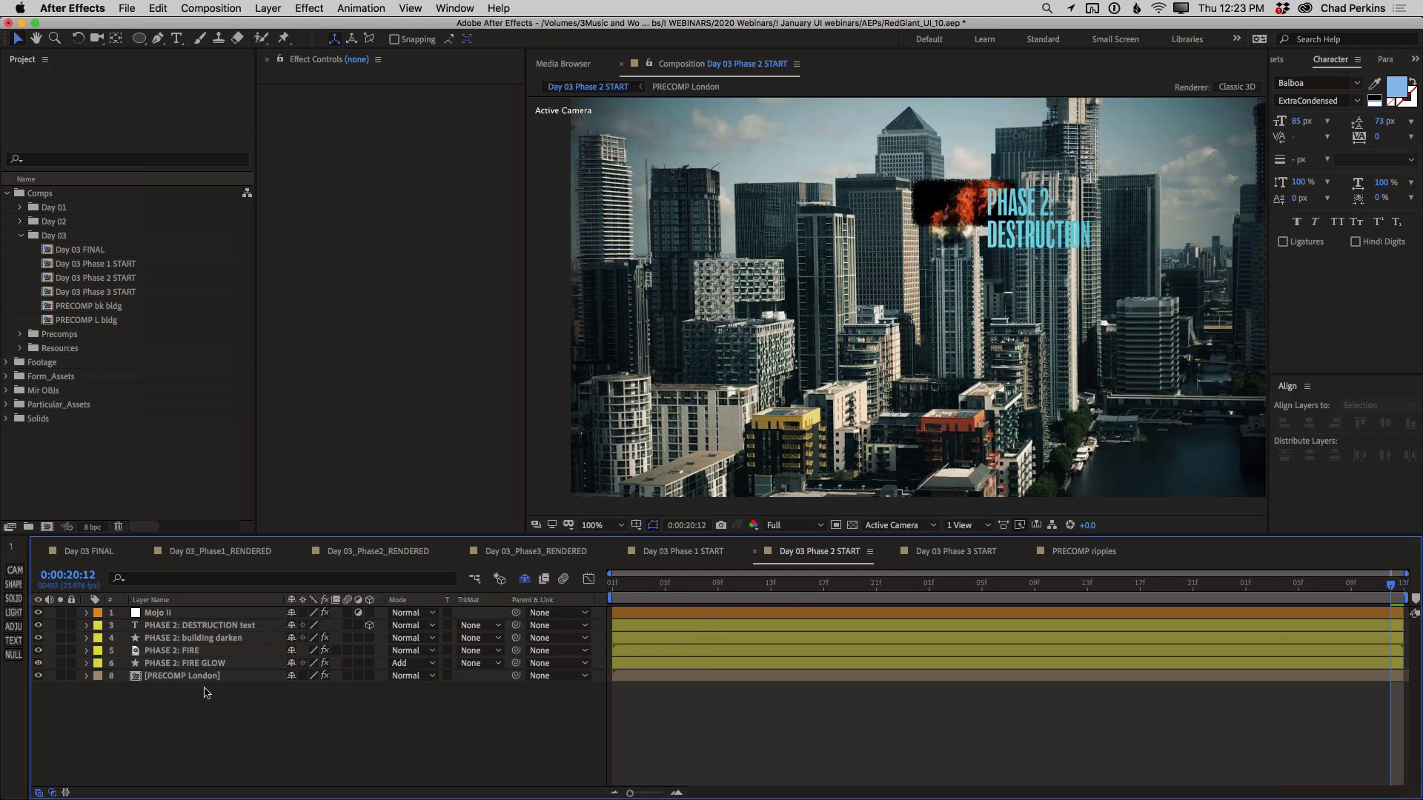
left_click(178, 627)
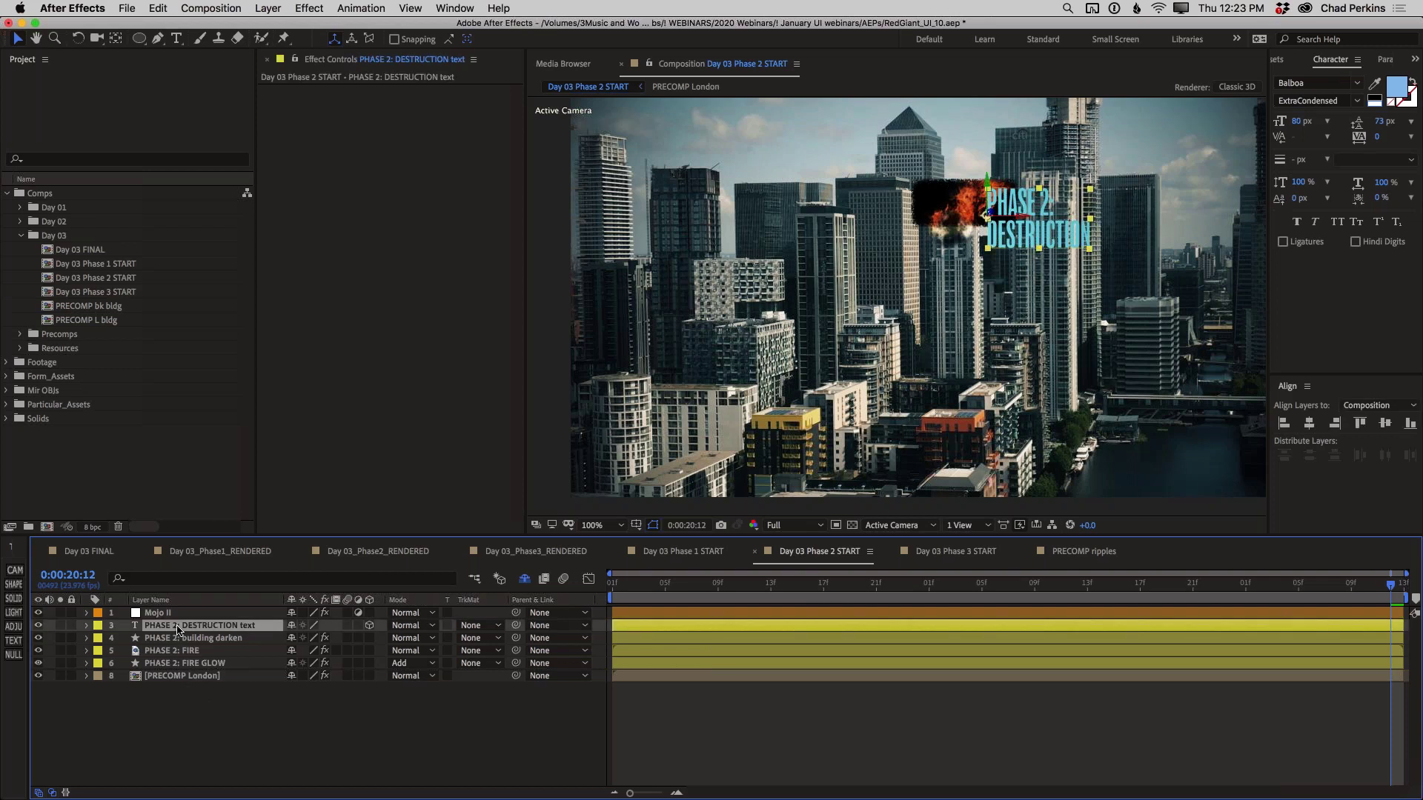
left_click(192, 677, "shift")
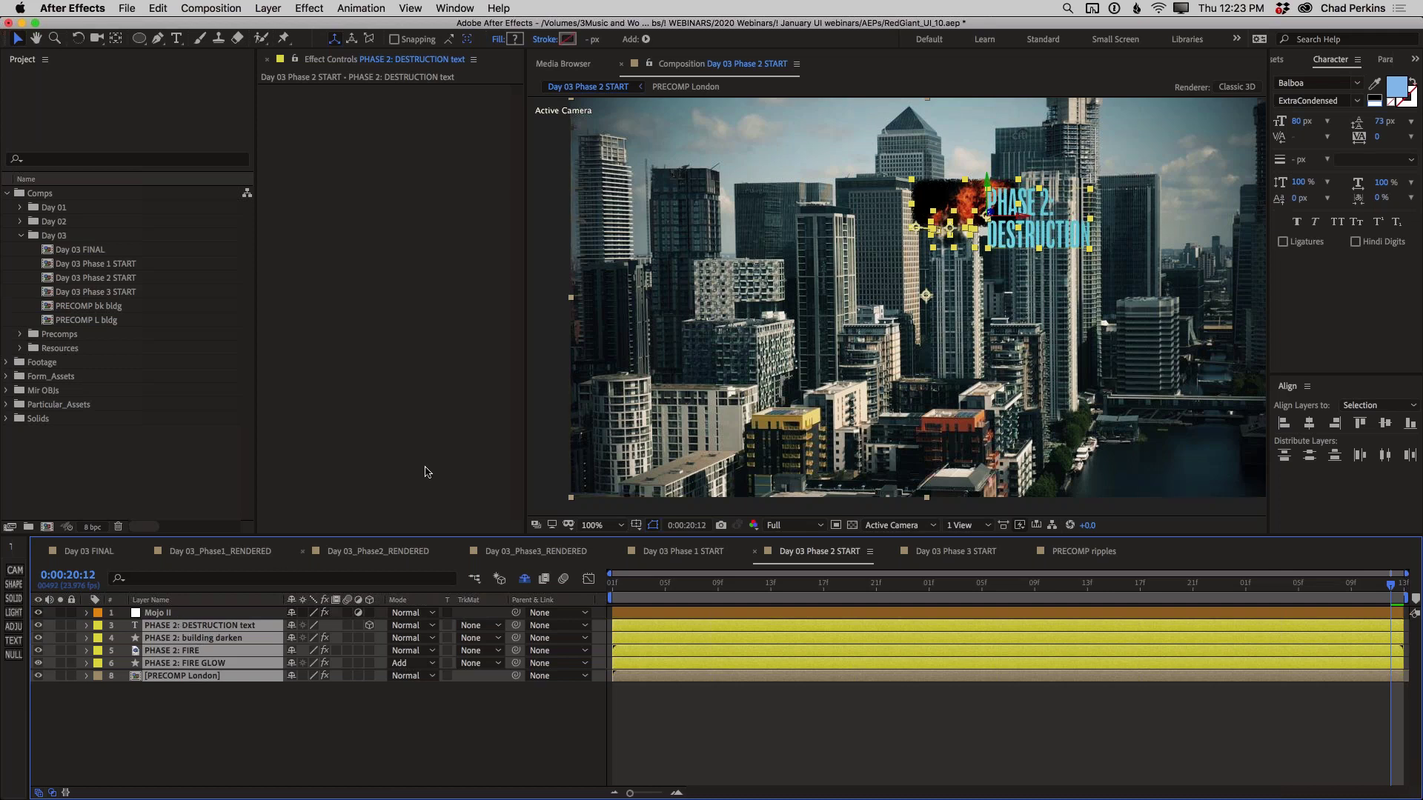
left_click(311, 13)
mouse_move(474, 528)
left_click(562, 647)
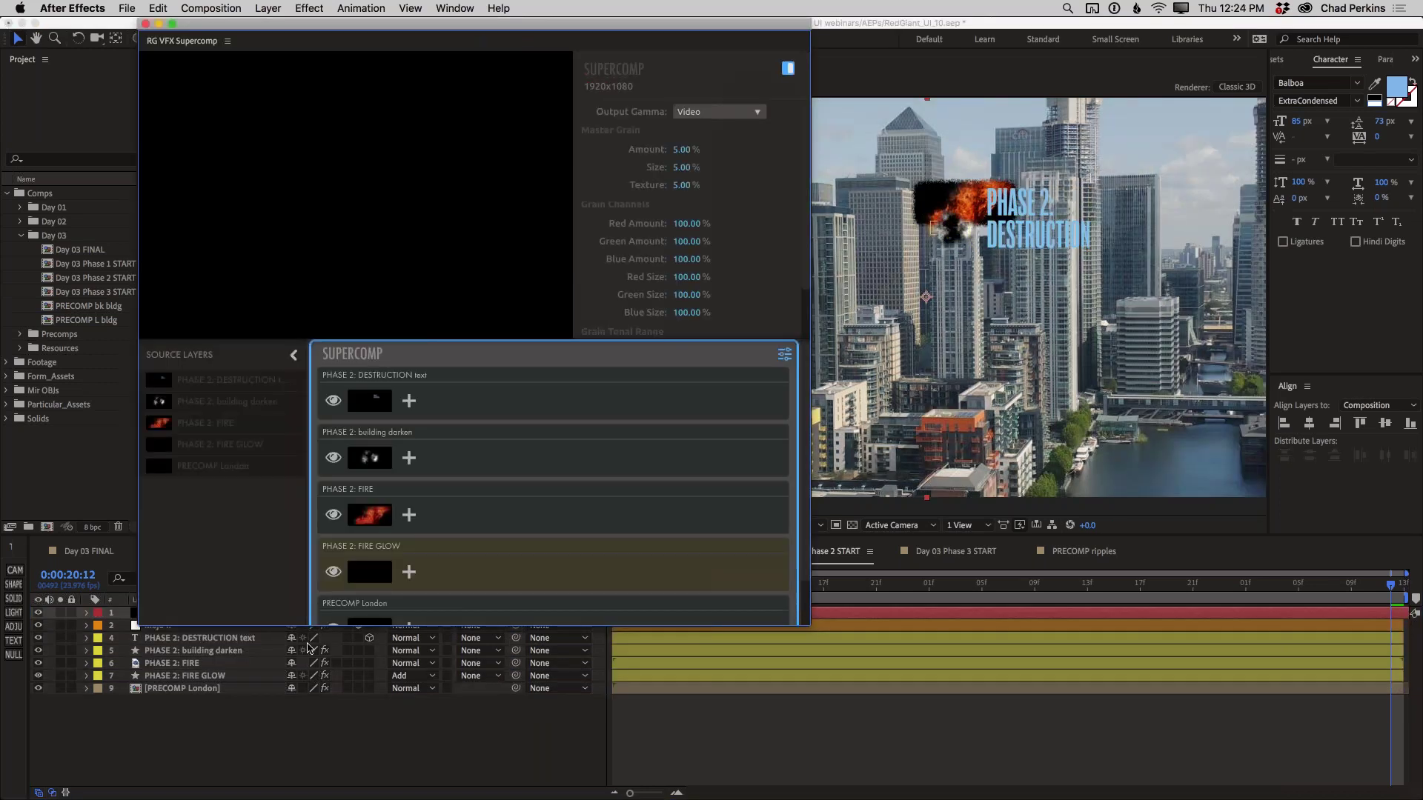
Step: Move the Mojo II layer above the Supercomp layer, keeping the Supercomp window clear of the timeline and viewer
left_click_drag(373, 26, 601, 105)
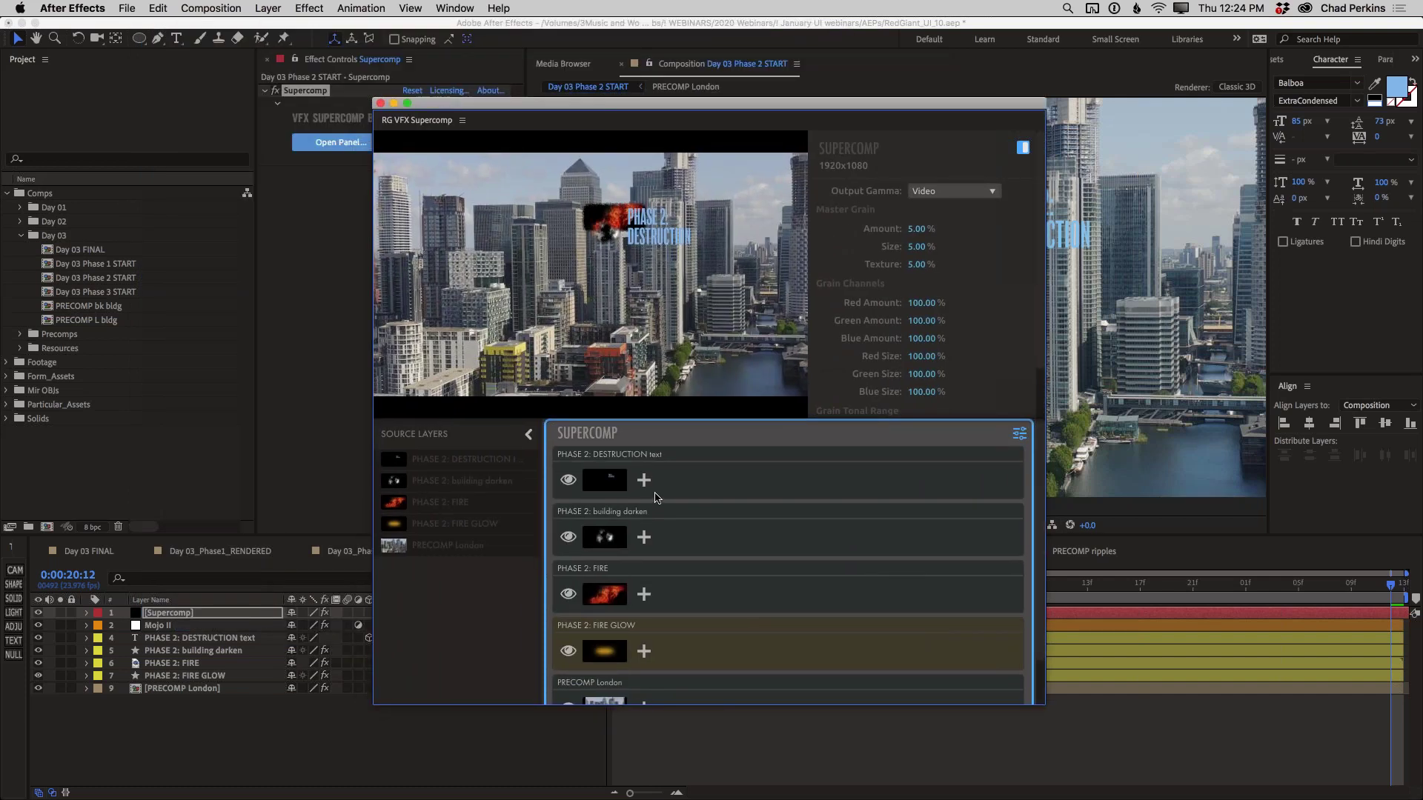
left_click(161, 629)
left_click_drag(161, 628, 164, 609)
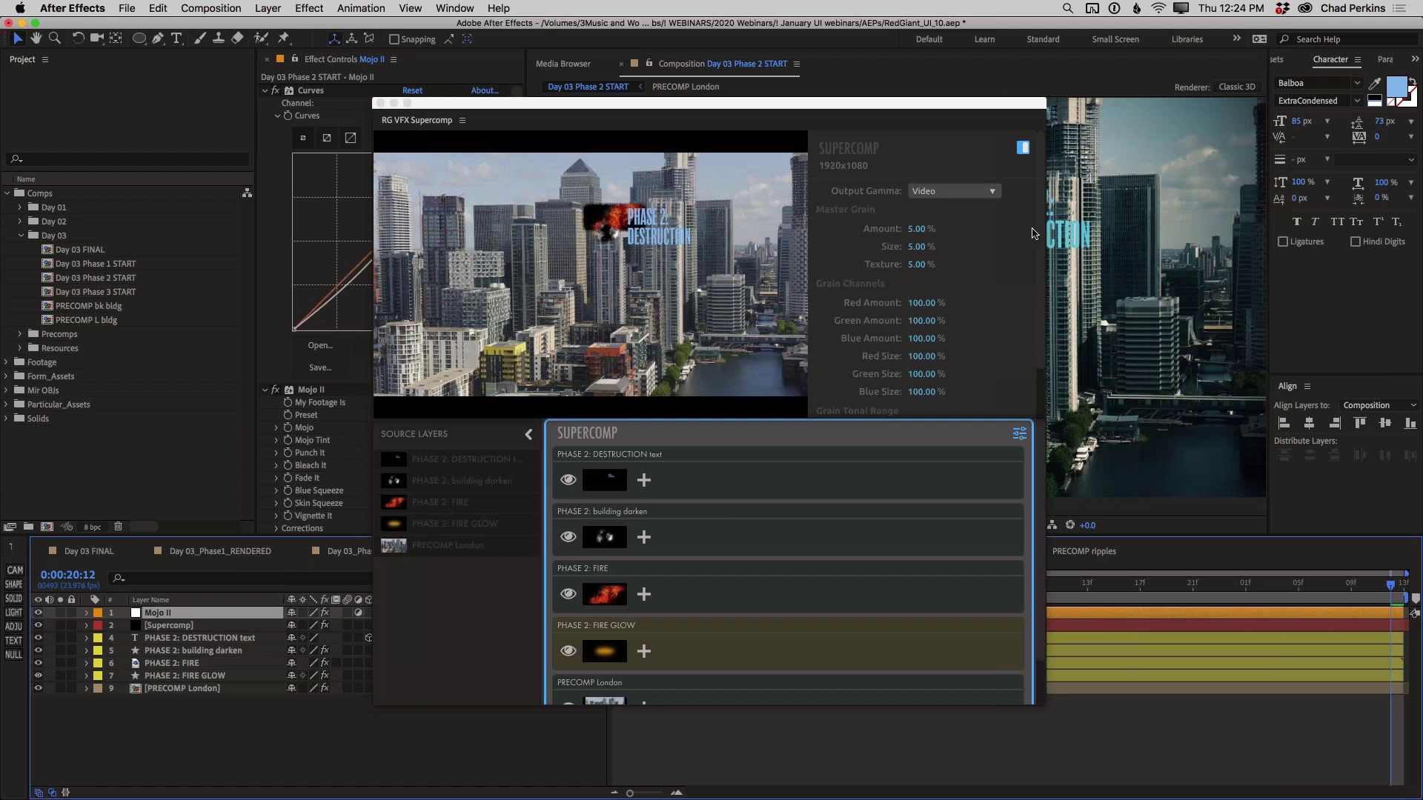
left_click_drag(906, 101, 751, 49)
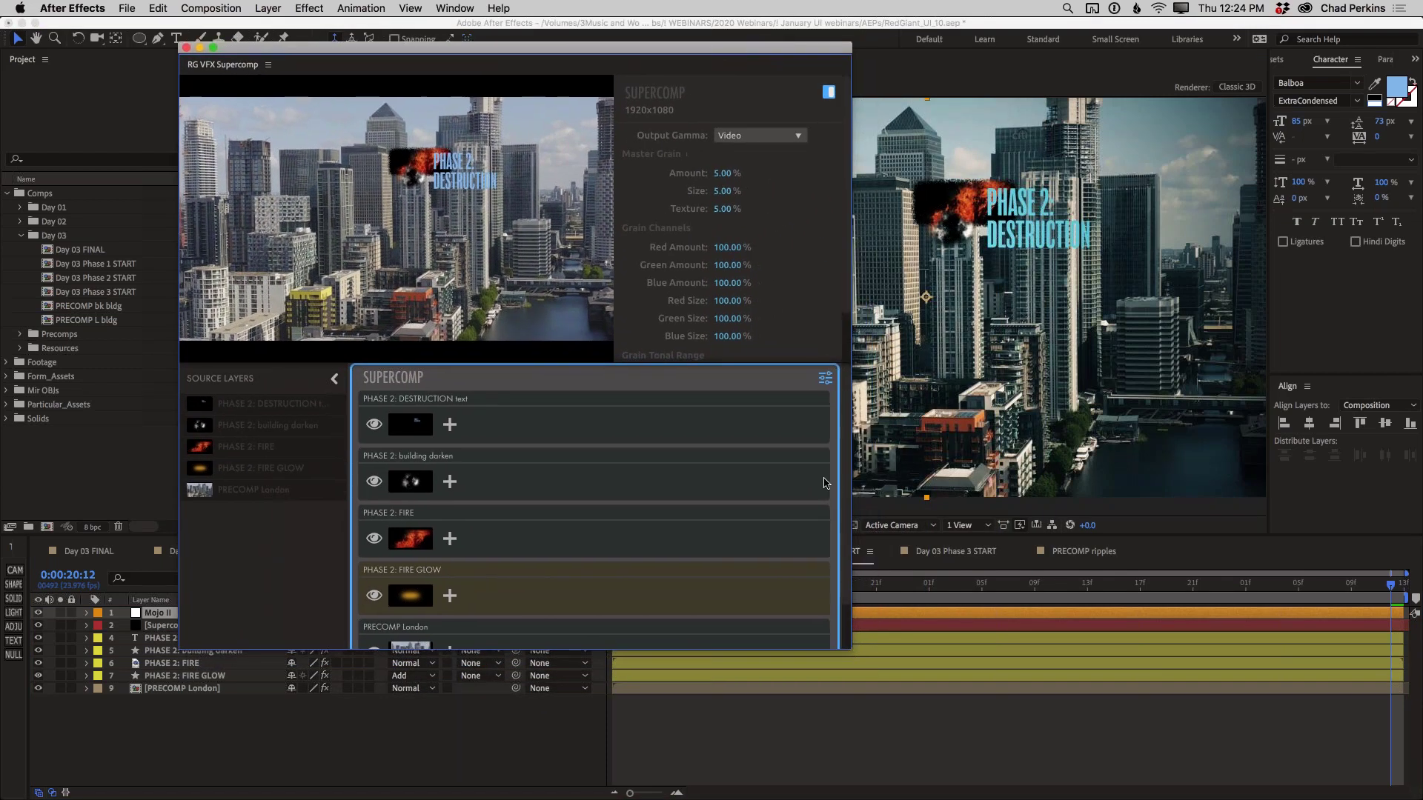
Step: Shift the PHASE 2: DESTRUCTION text layer slightly through its Position property and collapse the layer
left_click(155, 638)
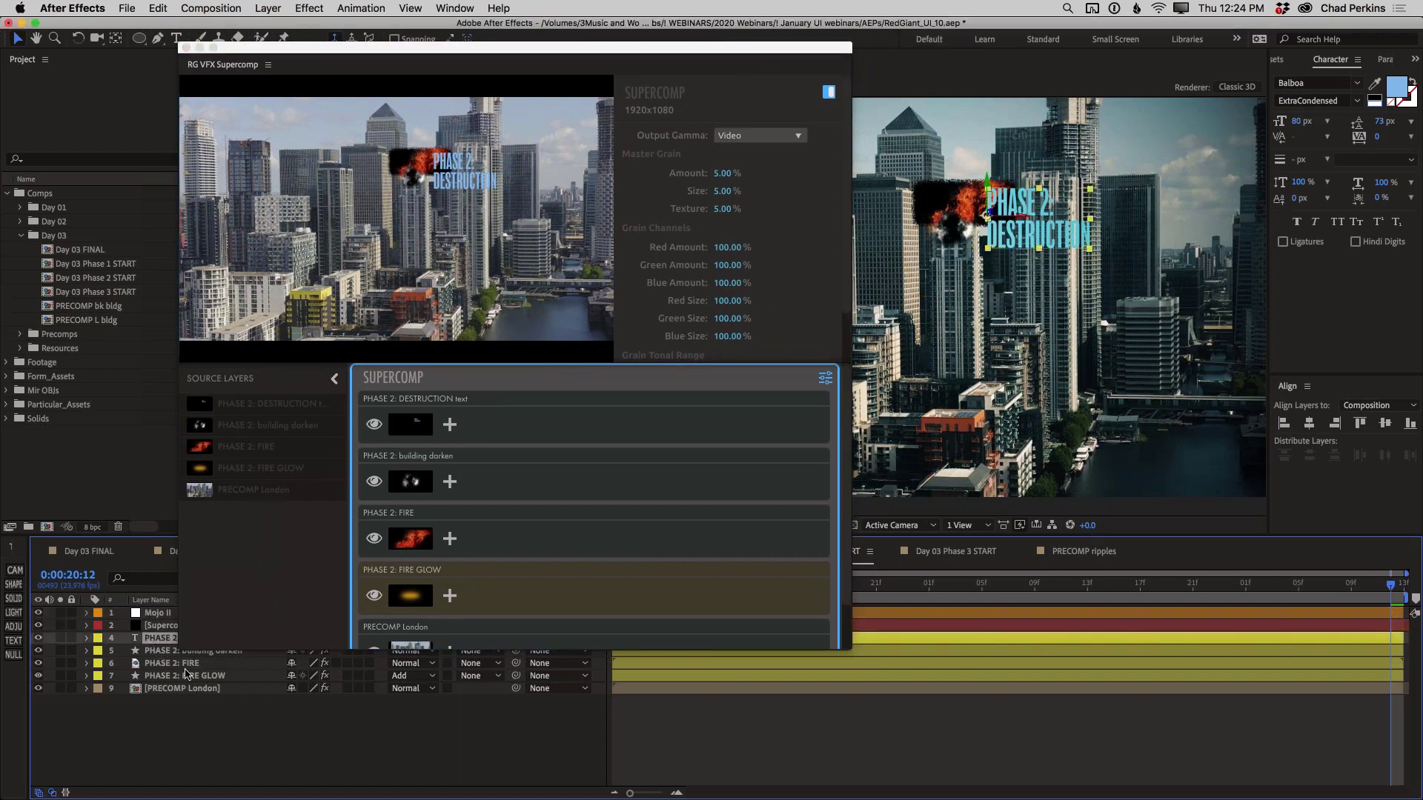
key("p")
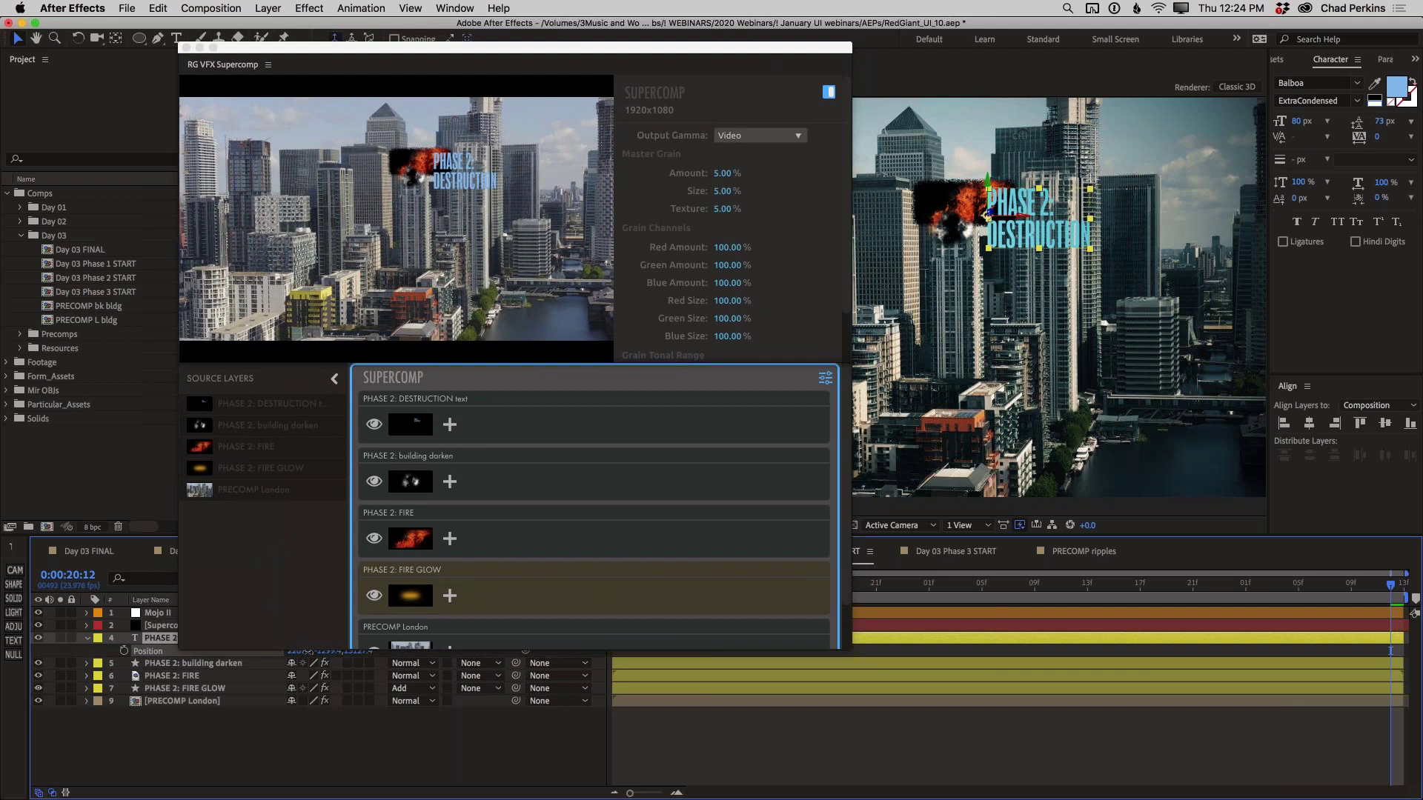
left_click_drag(303, 654, 275, 652)
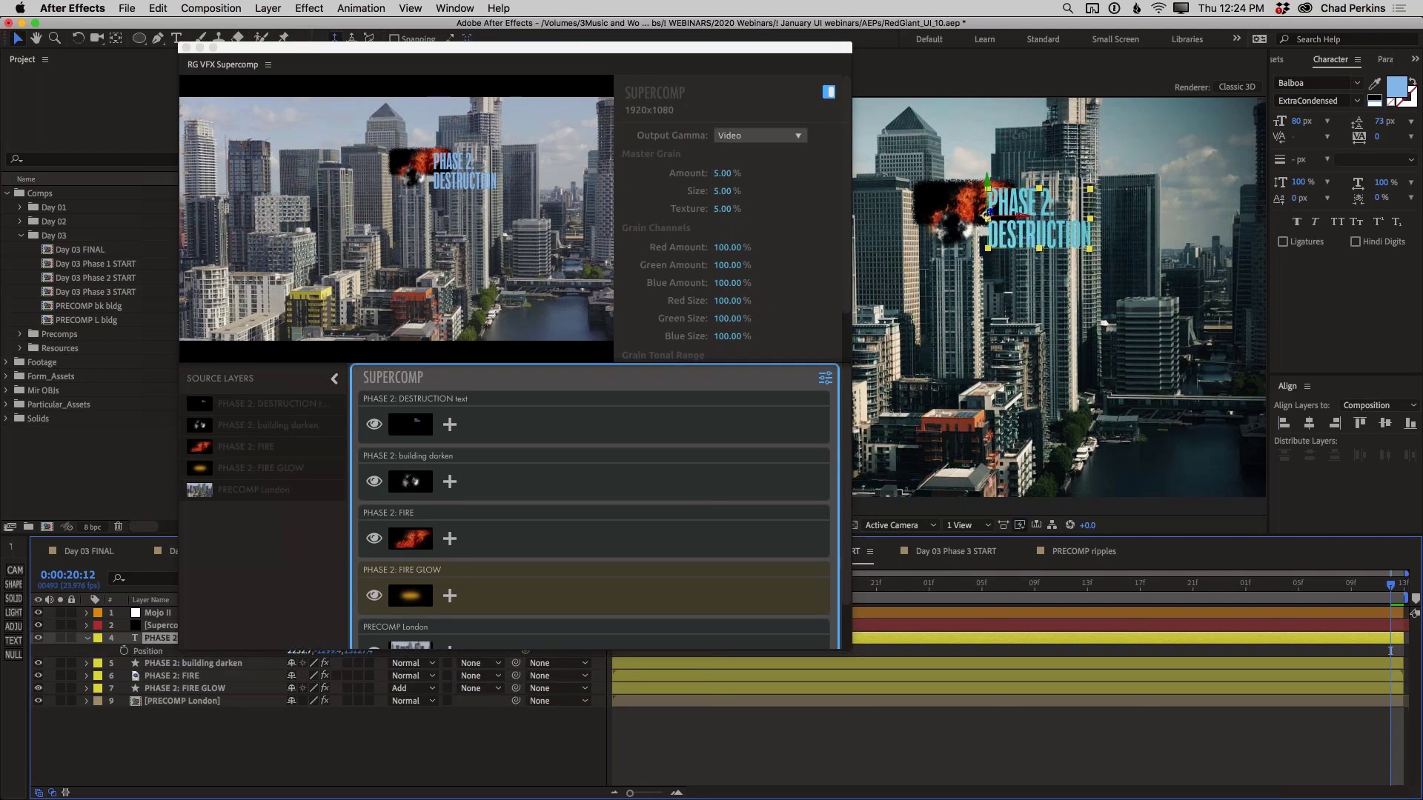
left_click(88, 640)
Step: Turn off the visibility of the five source layers below Supercomp and select the Supercomp layer
left_click_drag(38, 638, 111, 701)
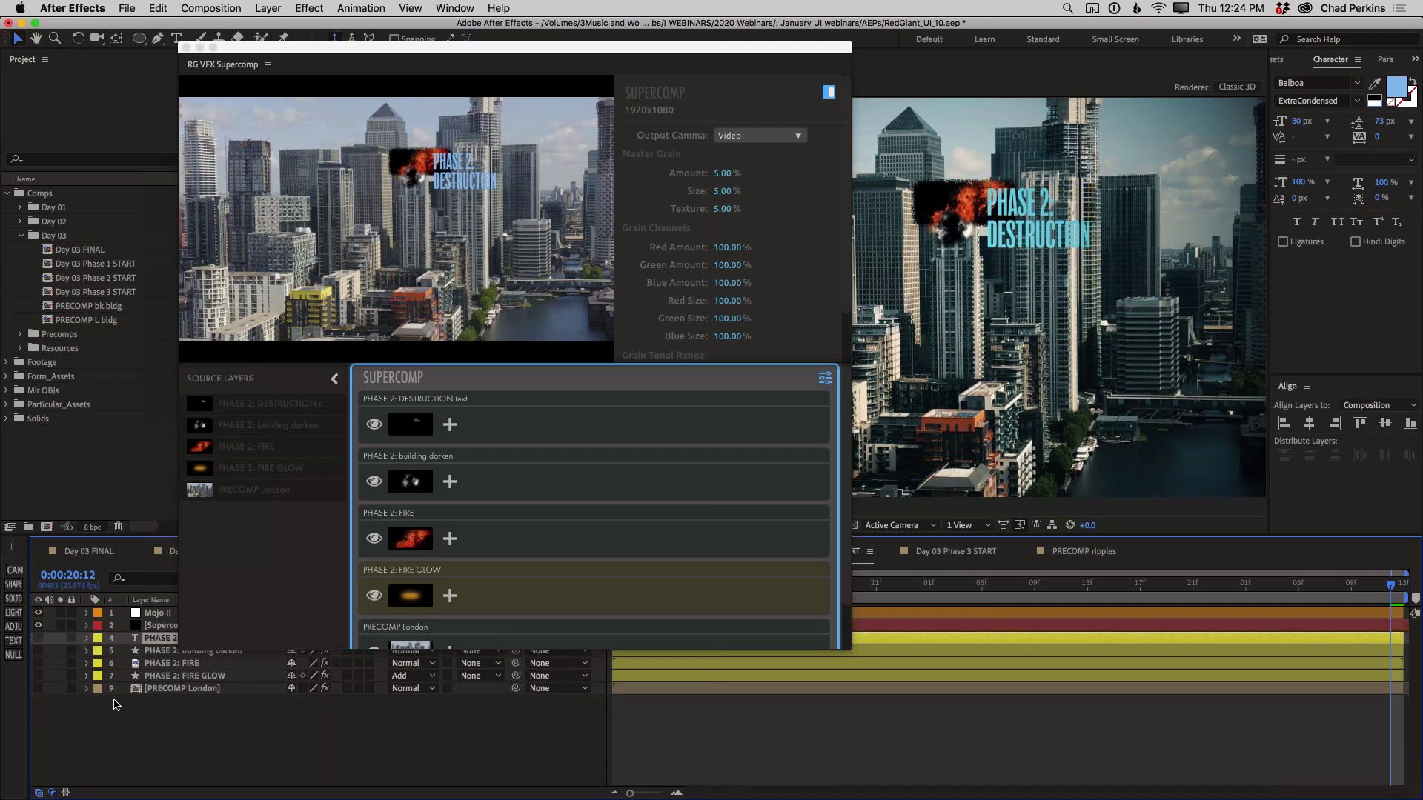
left_click(152, 627)
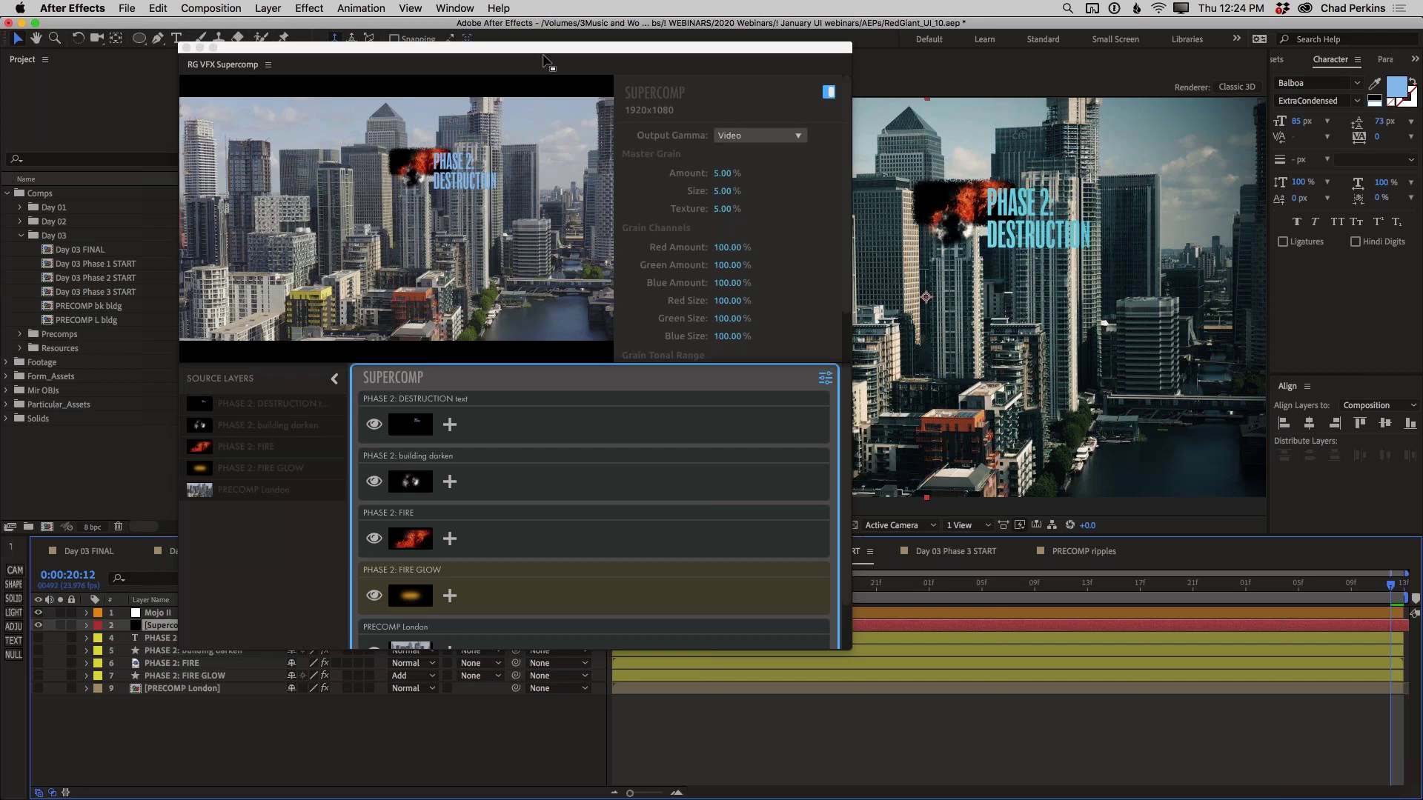
mouse_move(546, 52)
left_mouse_down()
mouse_move(565, 54)
mouse_move(531, 56)
left_mouse_up()
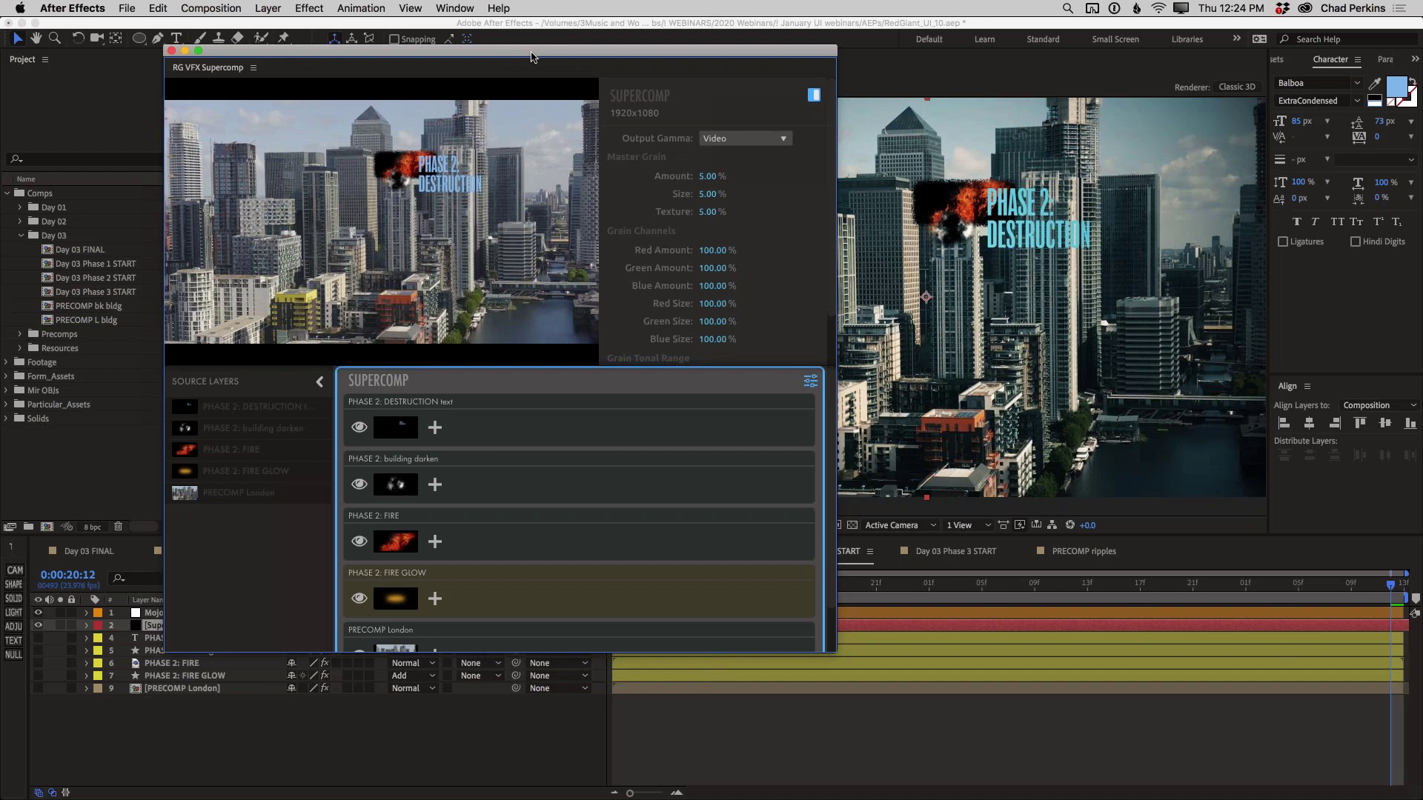
left_click_drag(532, 53, 537, 55)
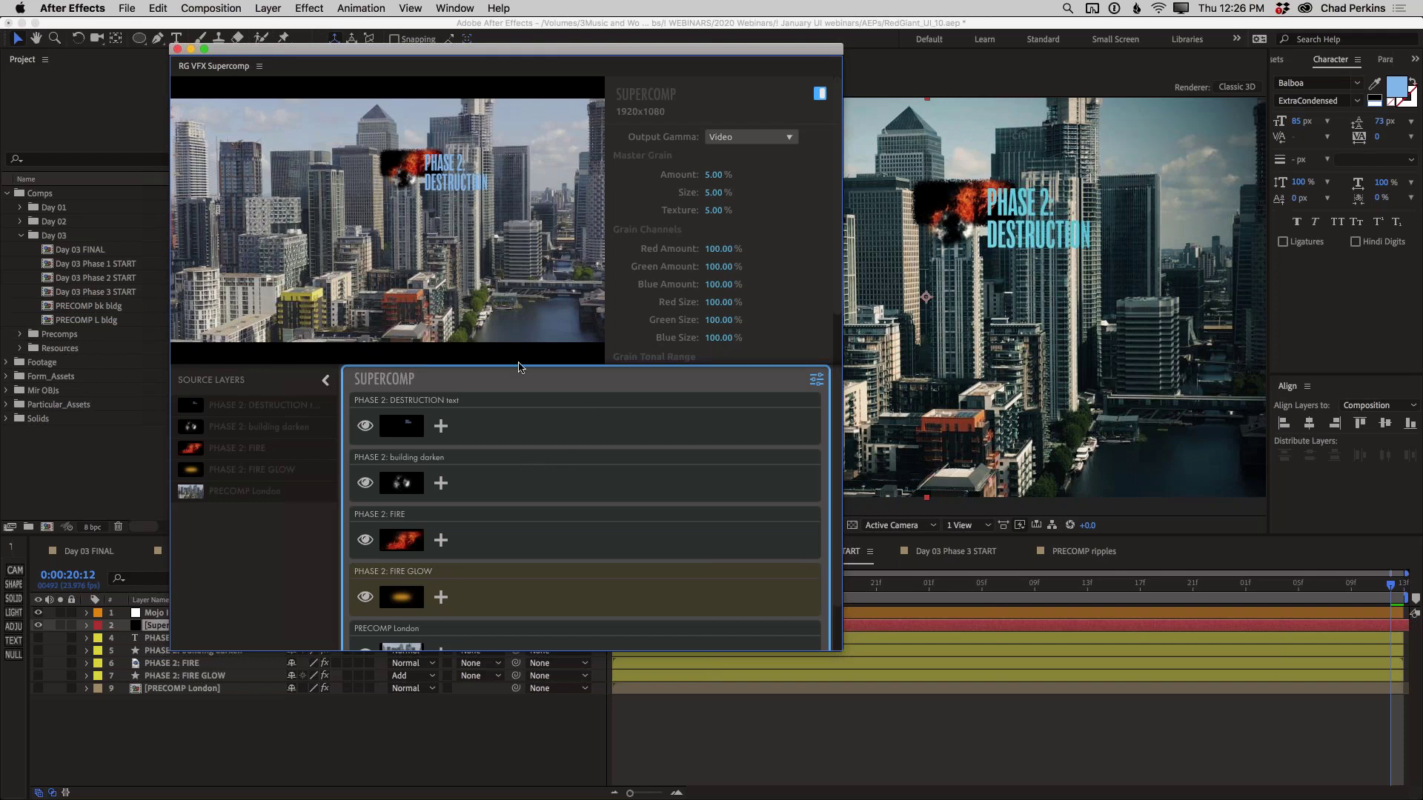
Step: Examine the PHASE 2: FIRE GLOW layer and its available layer types in the Supercomp stack
left_click_drag(484, 52, 640, 41)
scroll(772, 570, "down", 2)
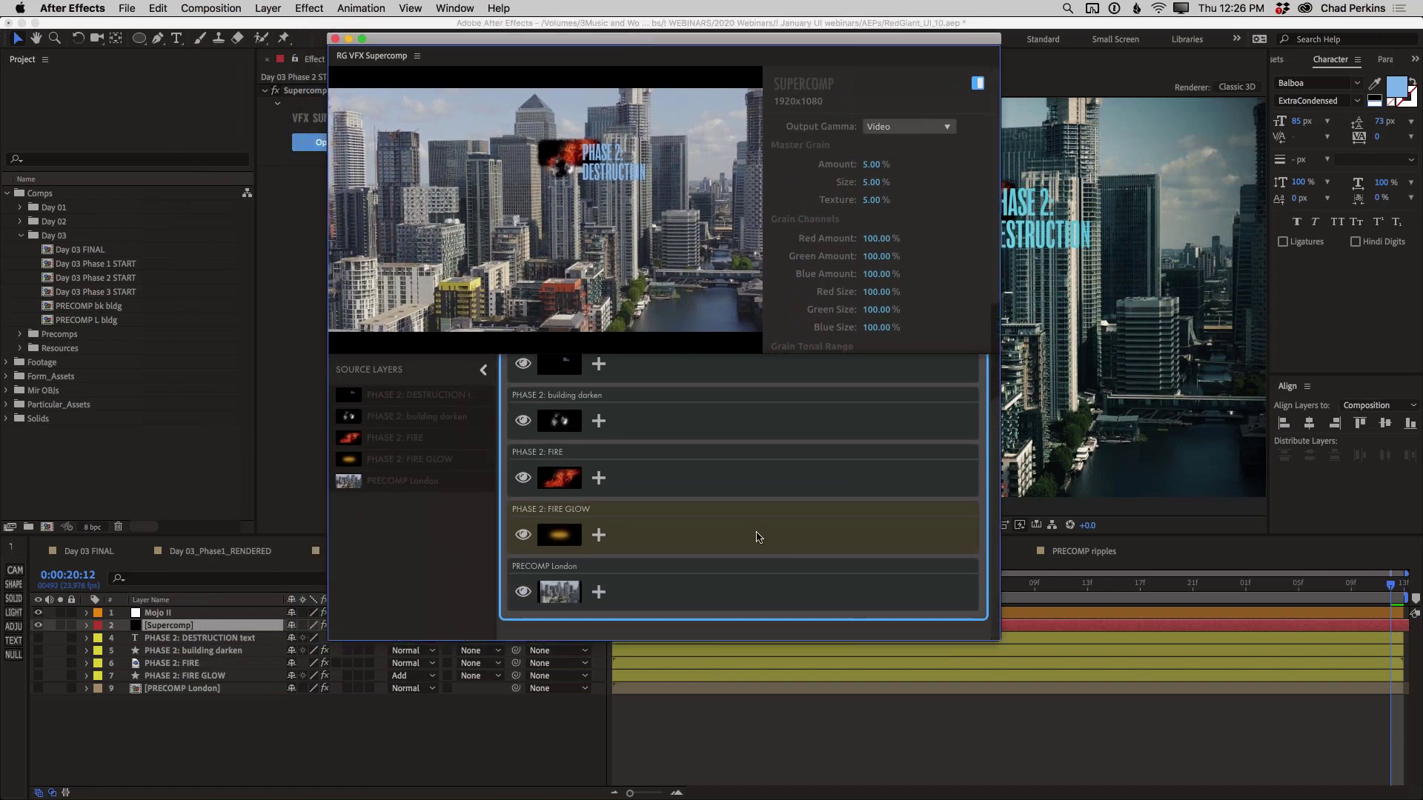
scroll(758, 538, "up", 2)
scroll(701, 556, "down", 1)
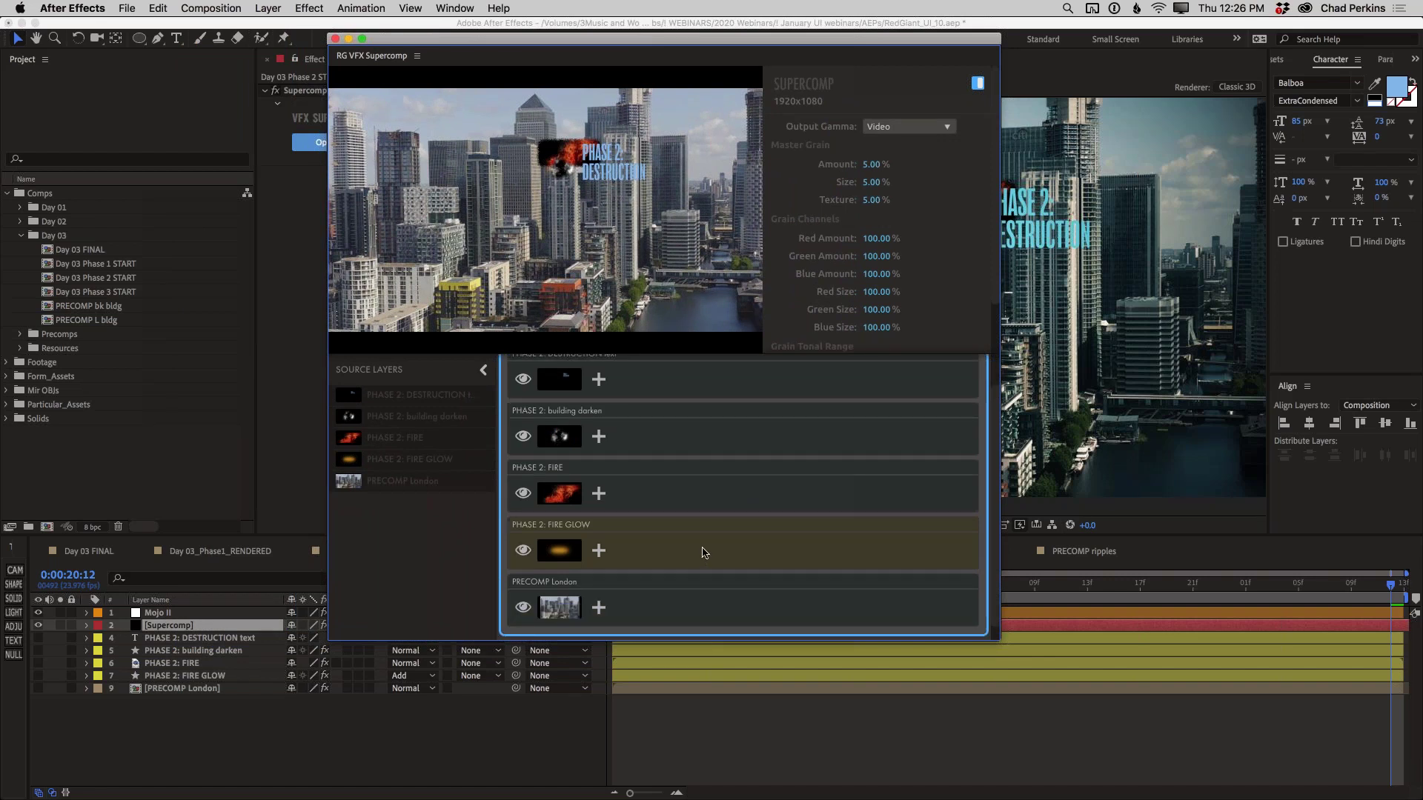
left_click(703, 552)
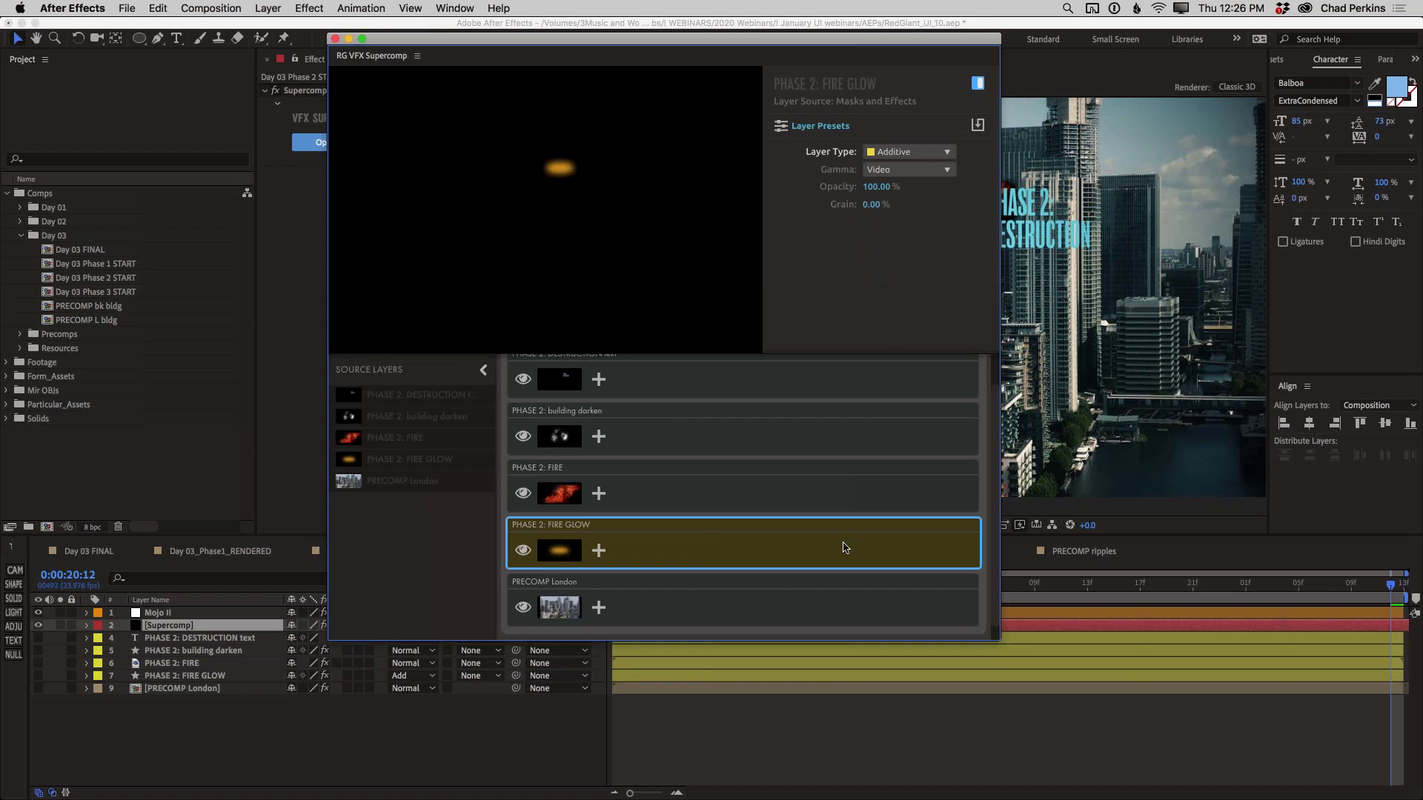
left_click(949, 153)
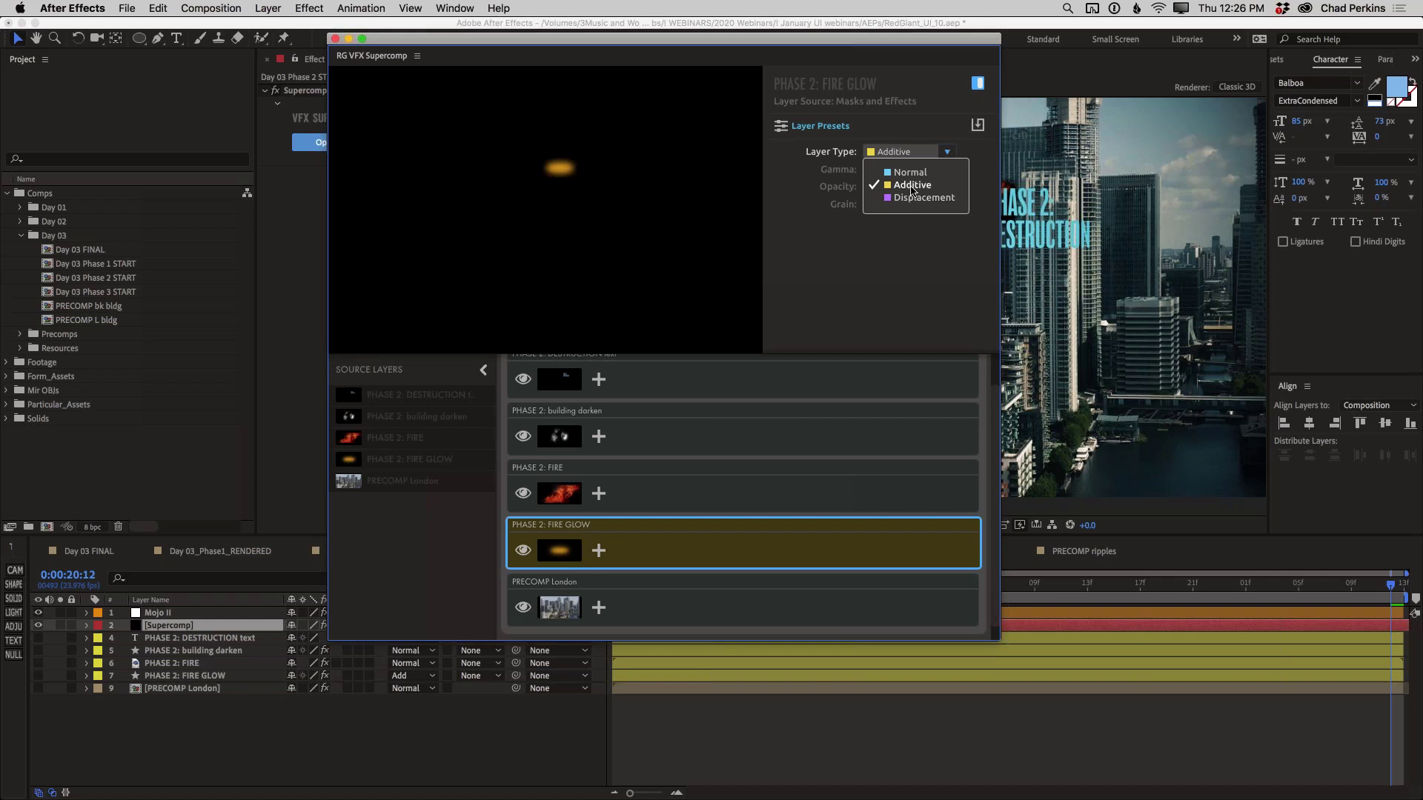
left_click(861, 274)
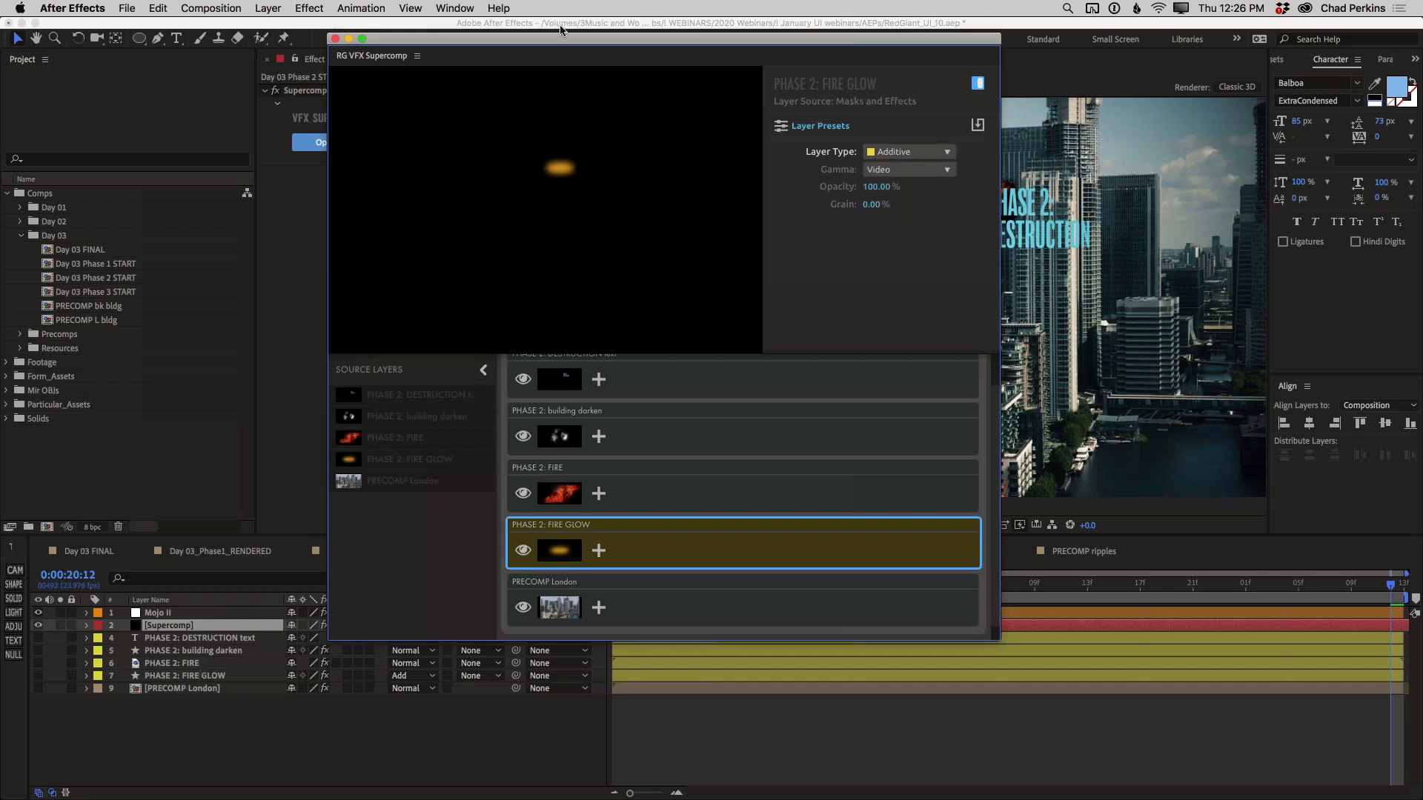
left_click_drag(561, 42, 768, 52)
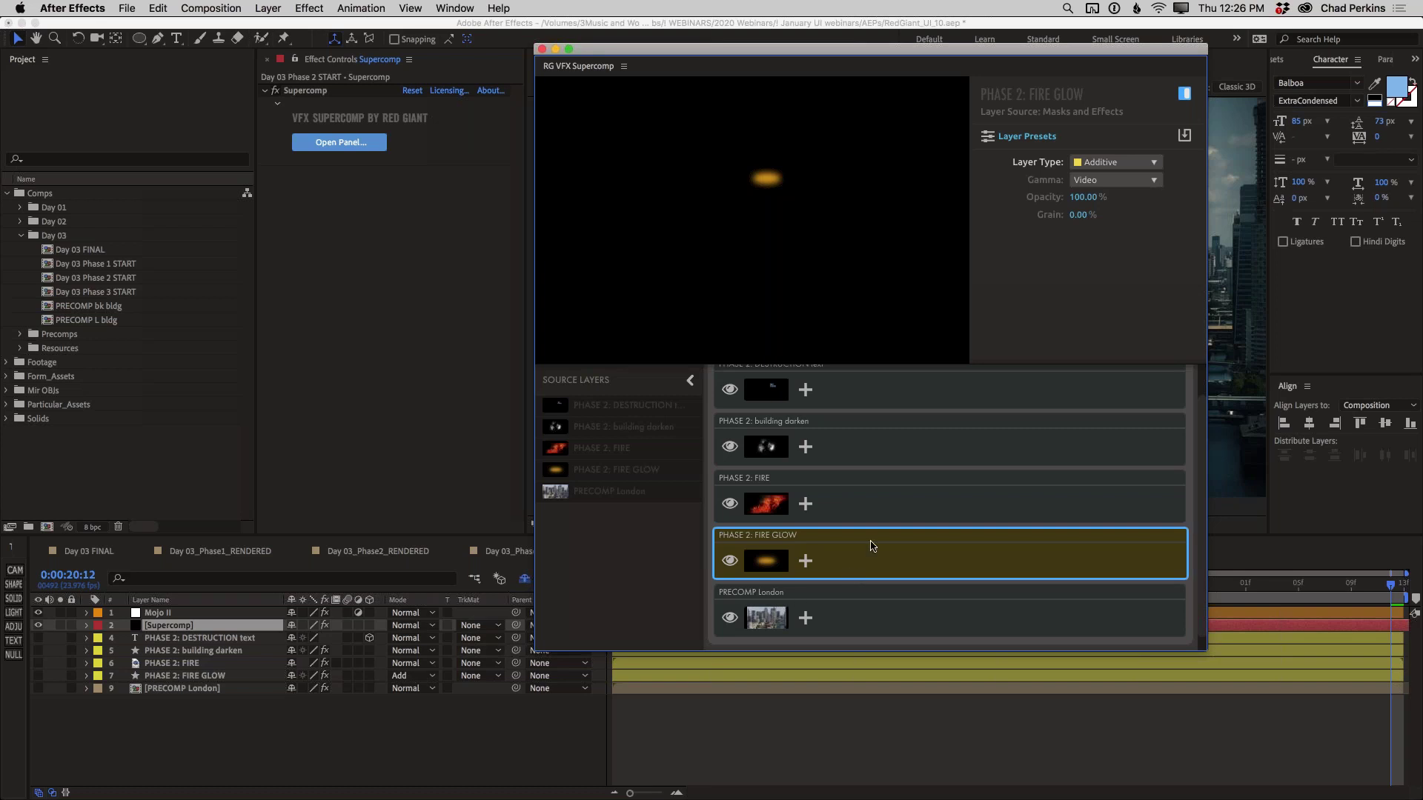
left_click_drag(1076, 51, 763, 52)
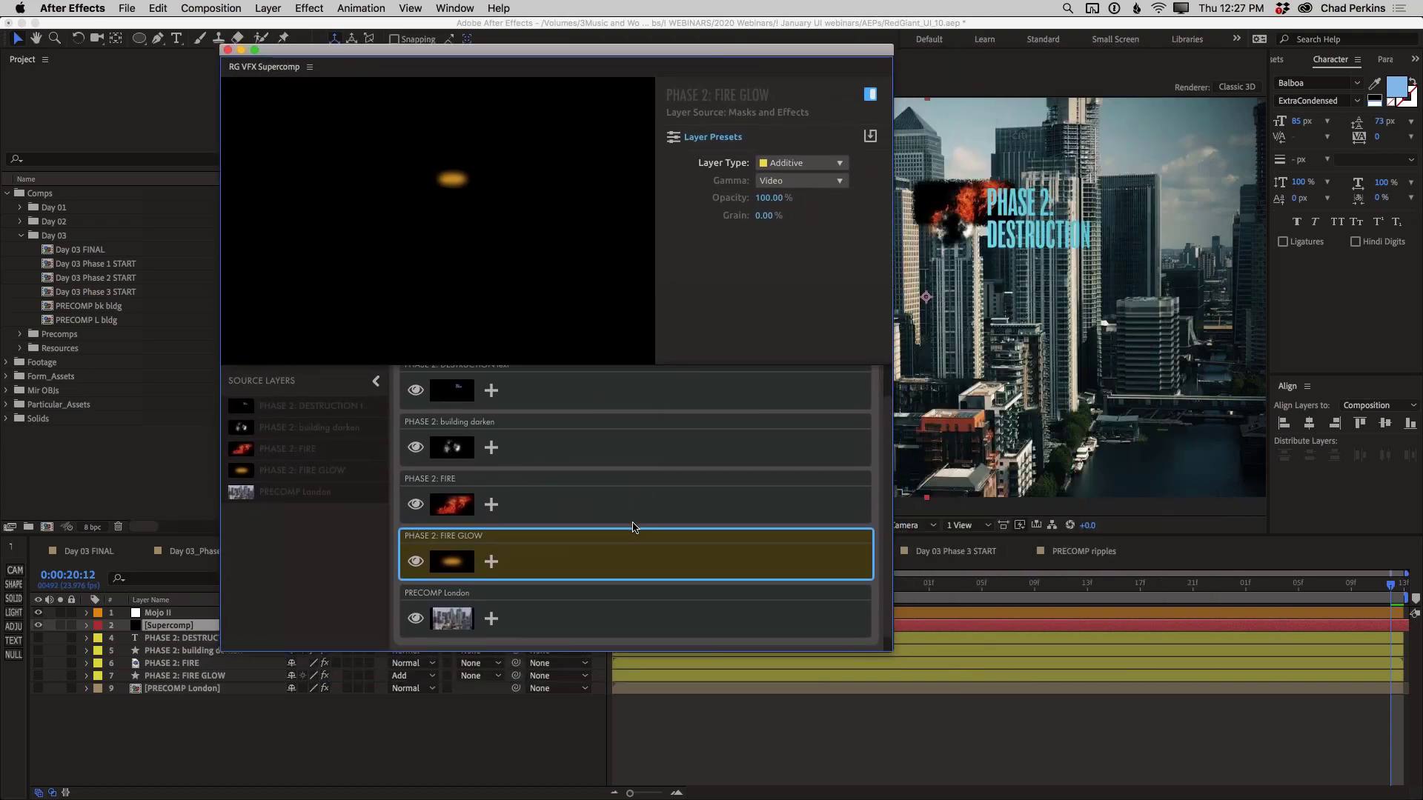
Step: Add an Optical Glow effect to the PHASE 2: DESTRUCTION text layer within Supercomp
scroll(635, 519, "up", 2)
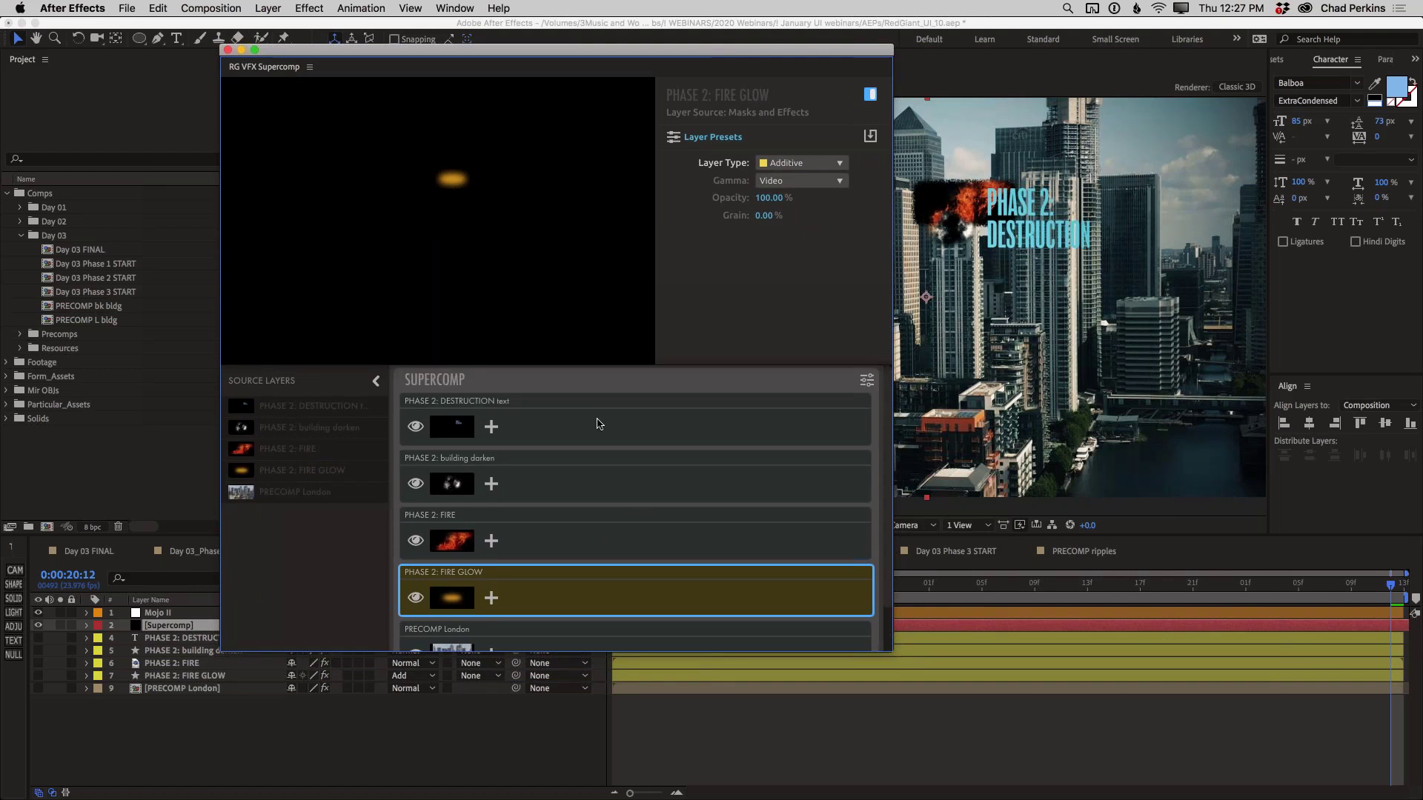
left_click(600, 425)
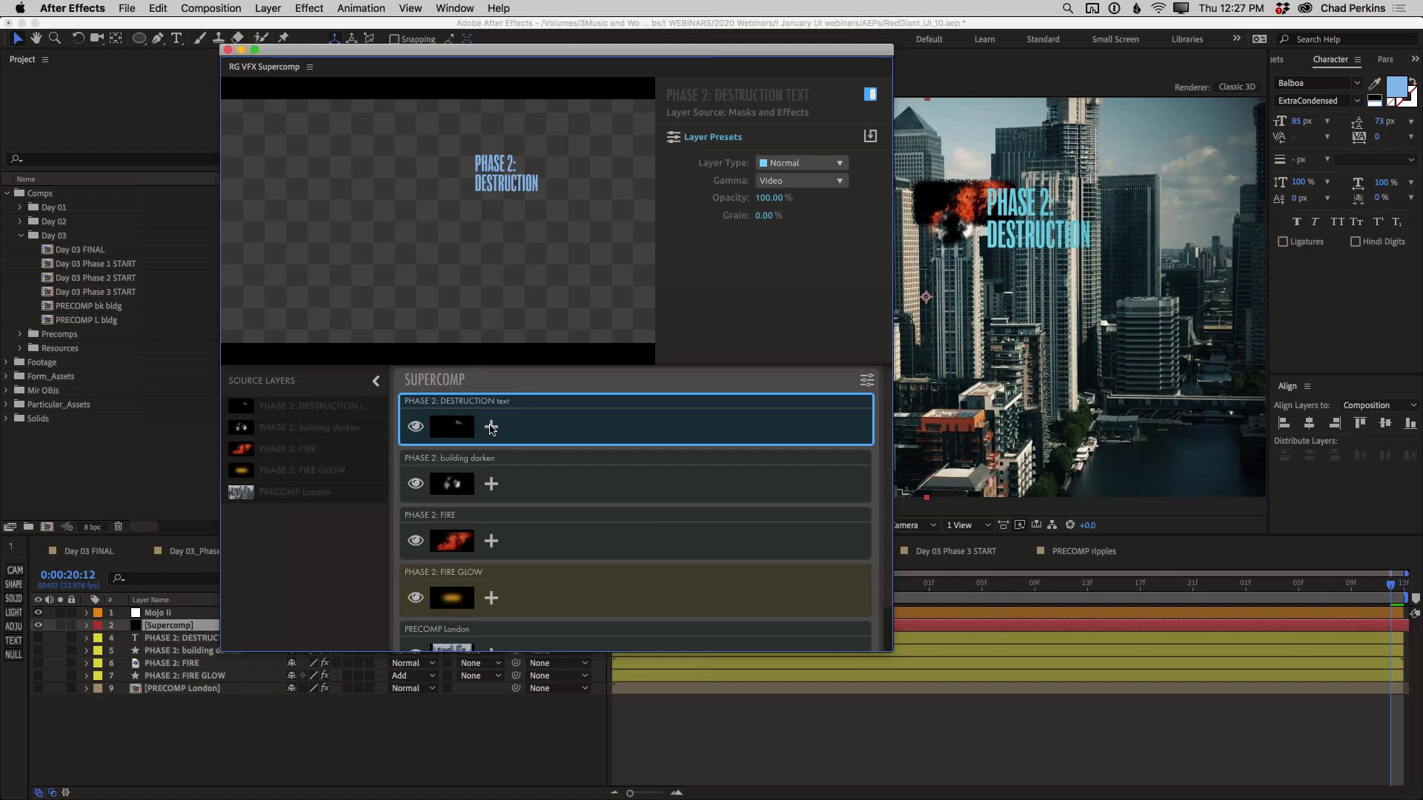
left_click(491, 427)
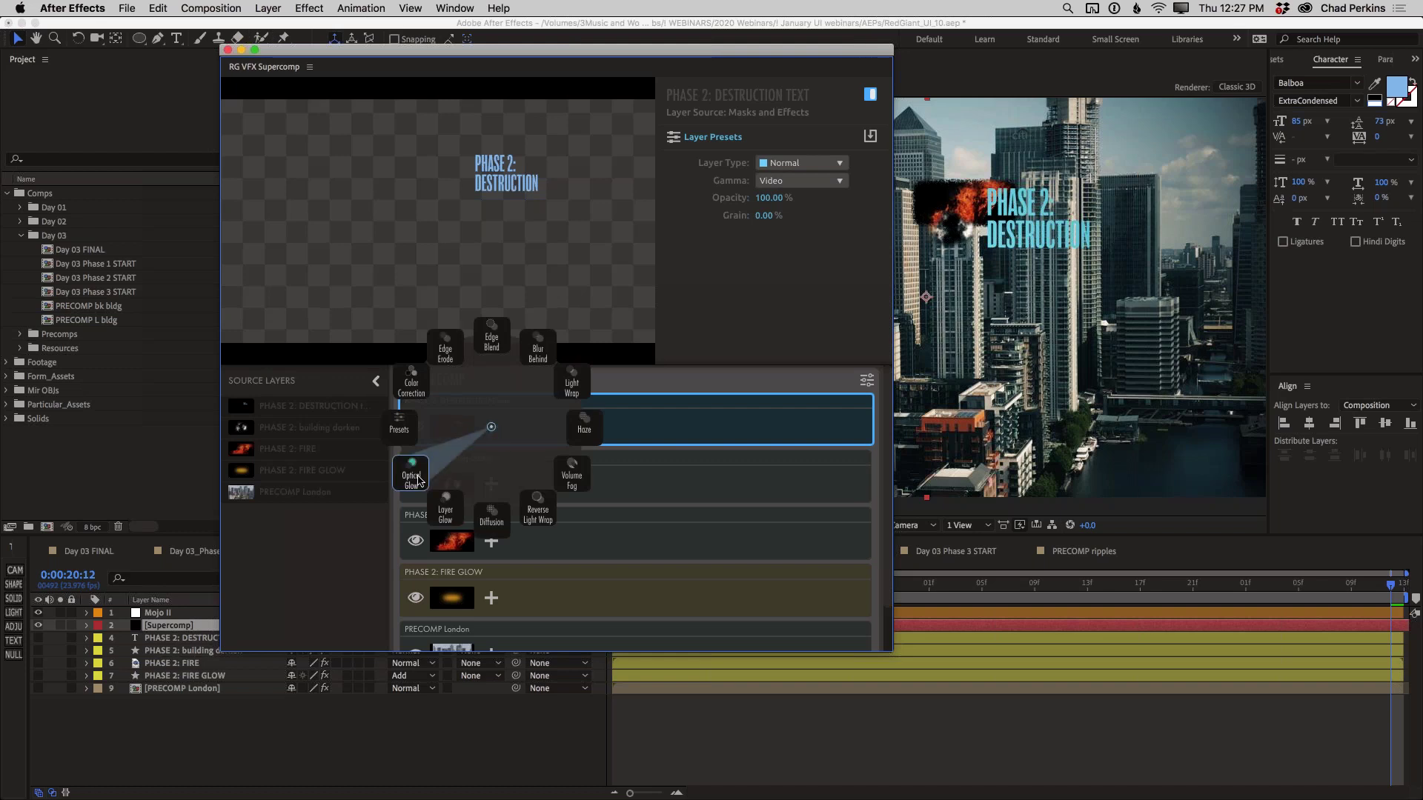
left_click(419, 480)
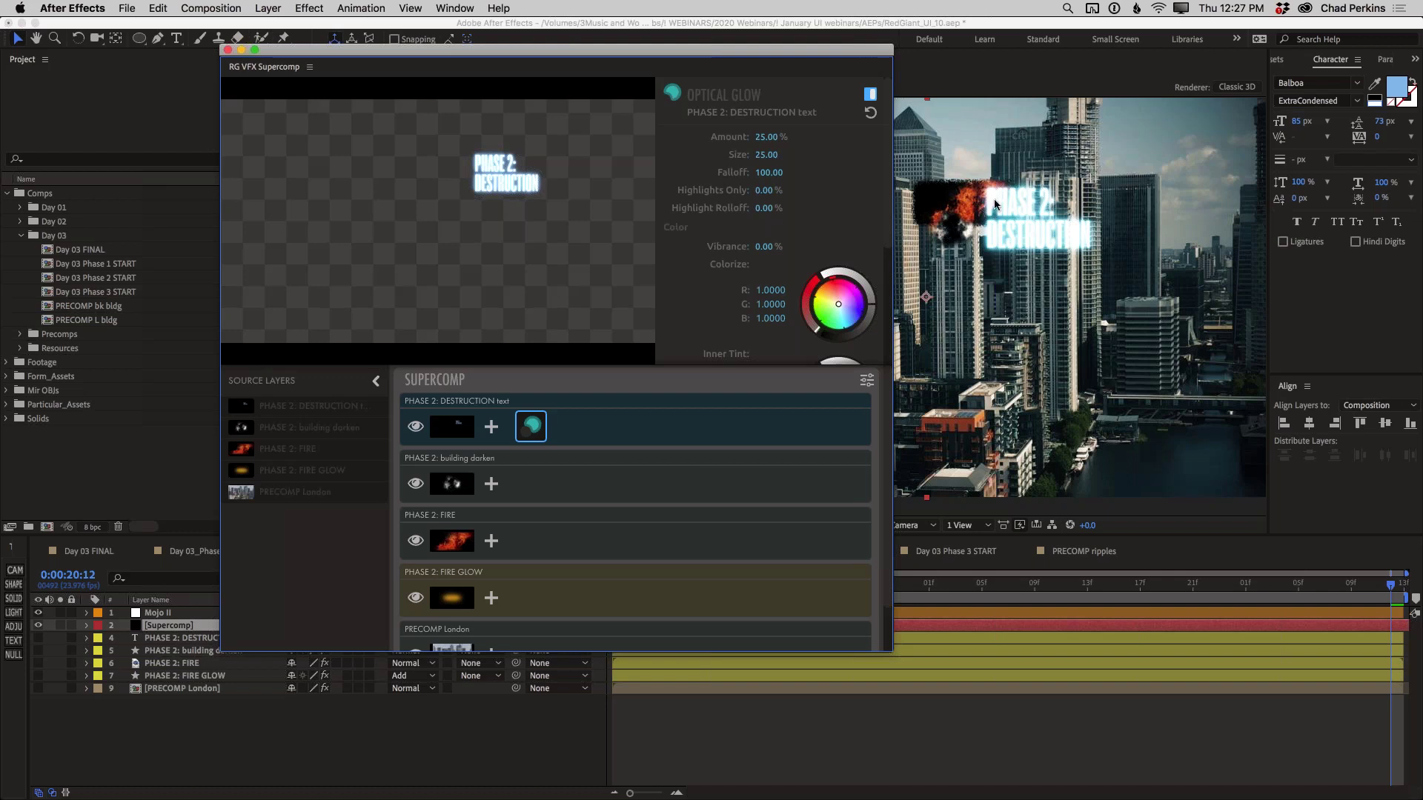
Step: Set the text's Optical Glow Amount to 15% and its Size to 15
left_click(766, 136)
type("15")
key("Return")
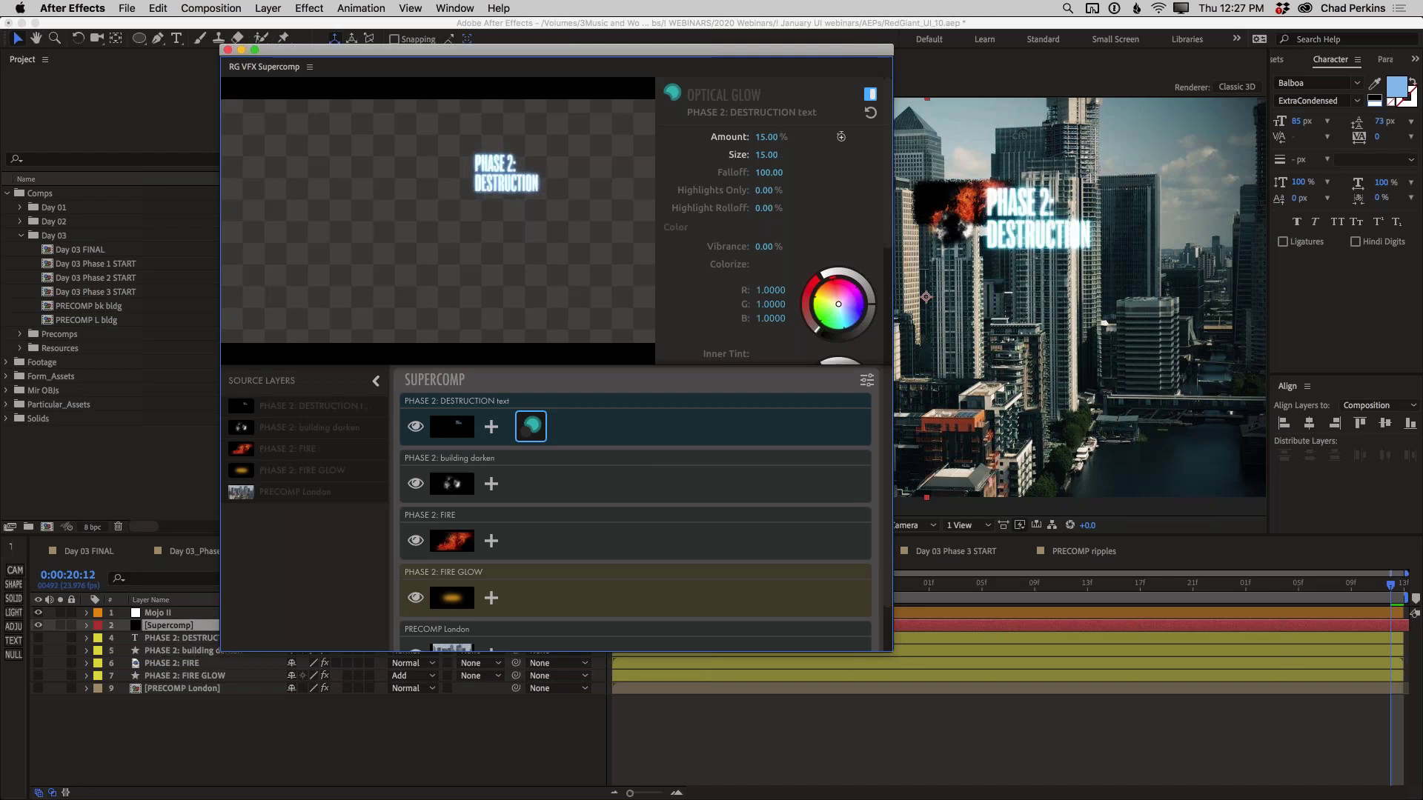
left_click_drag(768, 158, 767, 141)
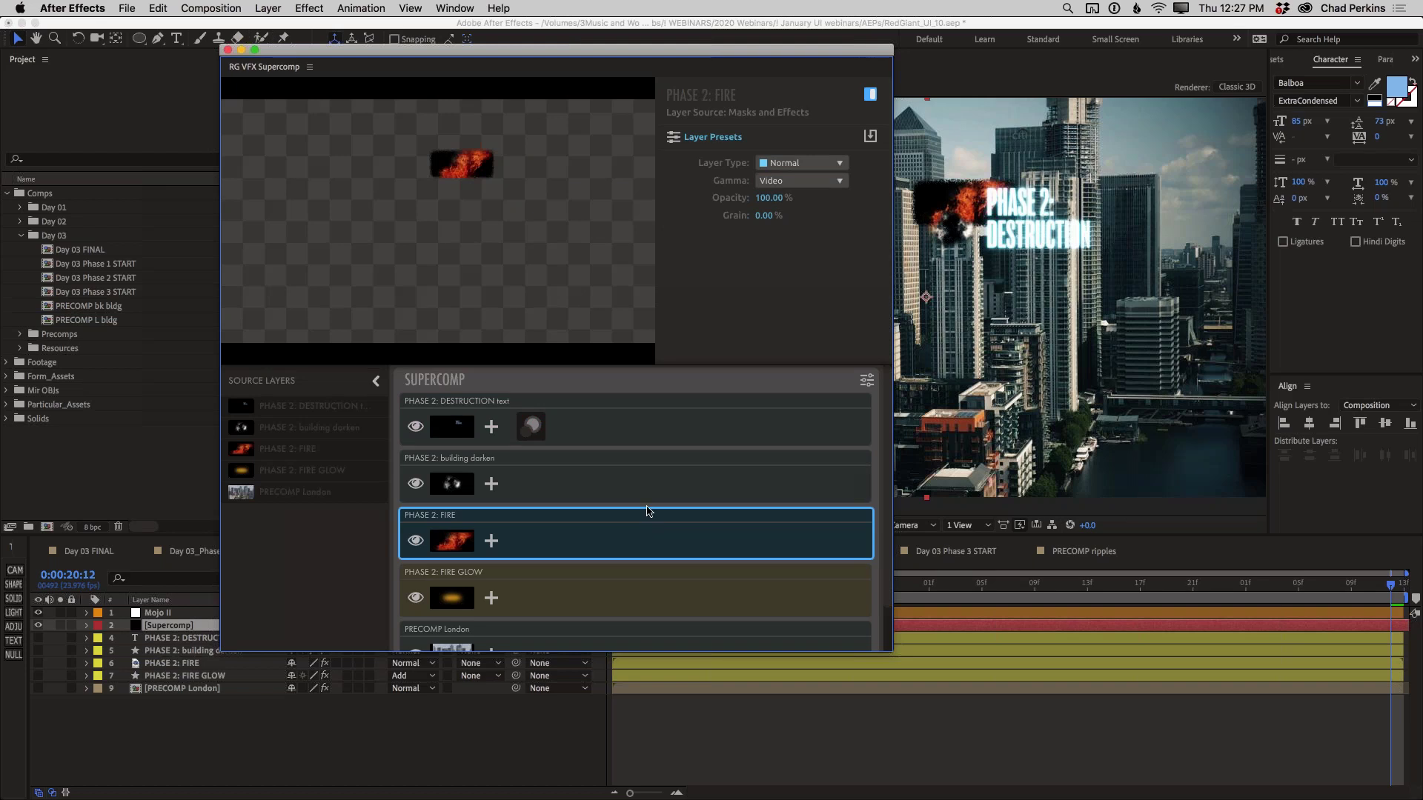
Step: Hide the PHASE 2: FIRE GLOW and PHASE 2: building darken layers in the Supercomp stack
scroll(489, 556, "down", 1)
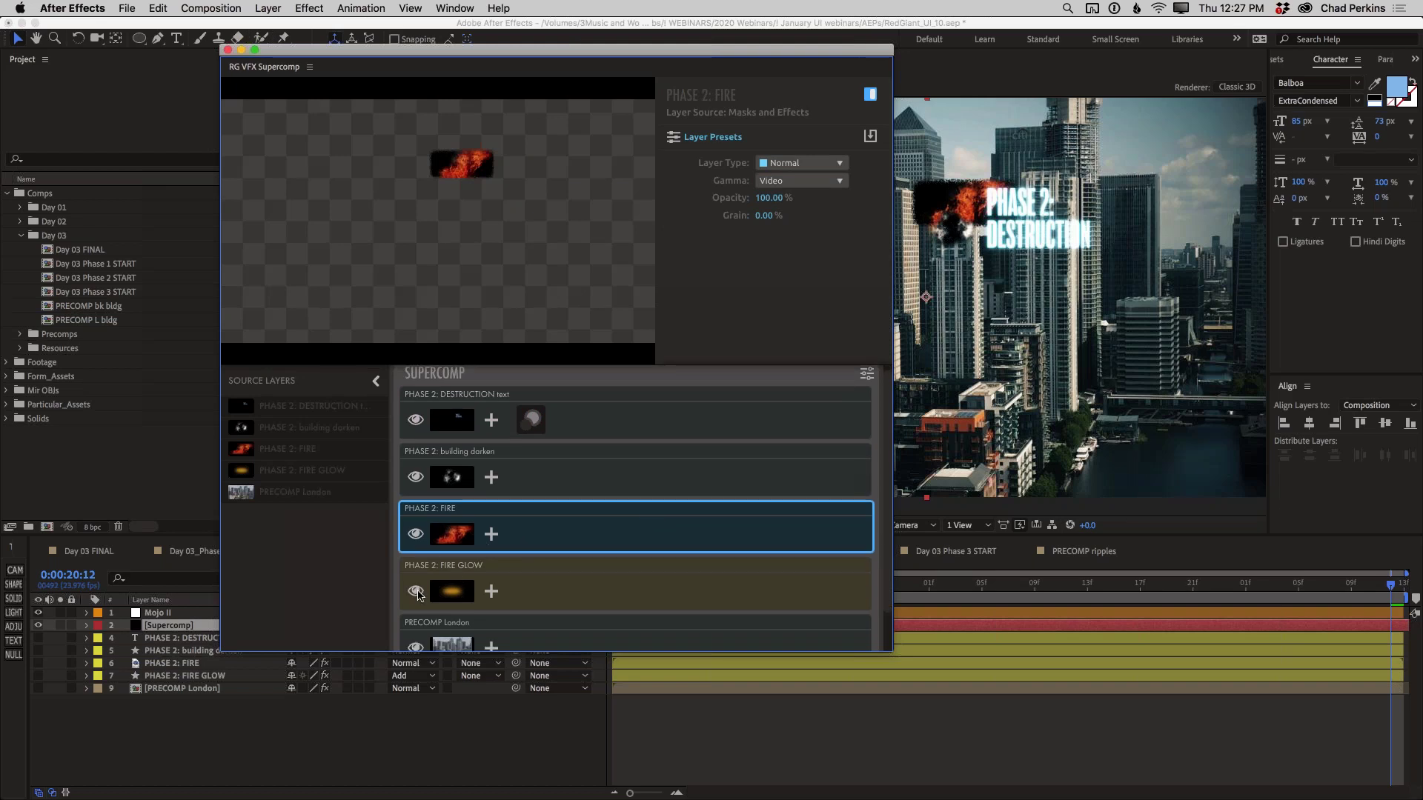
left_click(416, 590)
left_click(415, 477)
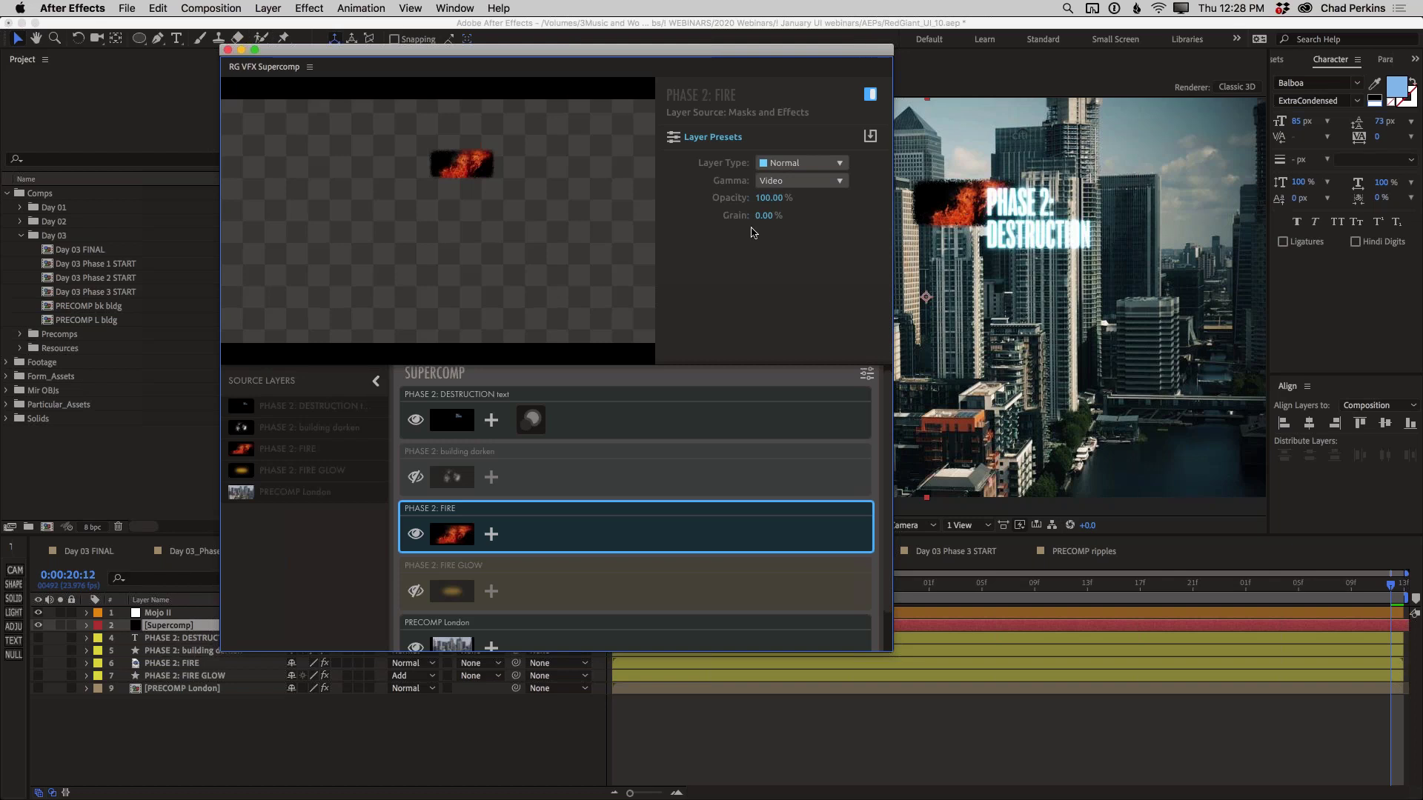
Step: Try the Additive layer type on the PHASE 2: FIRE layer and switch it back to Normal
left_click(779, 165)
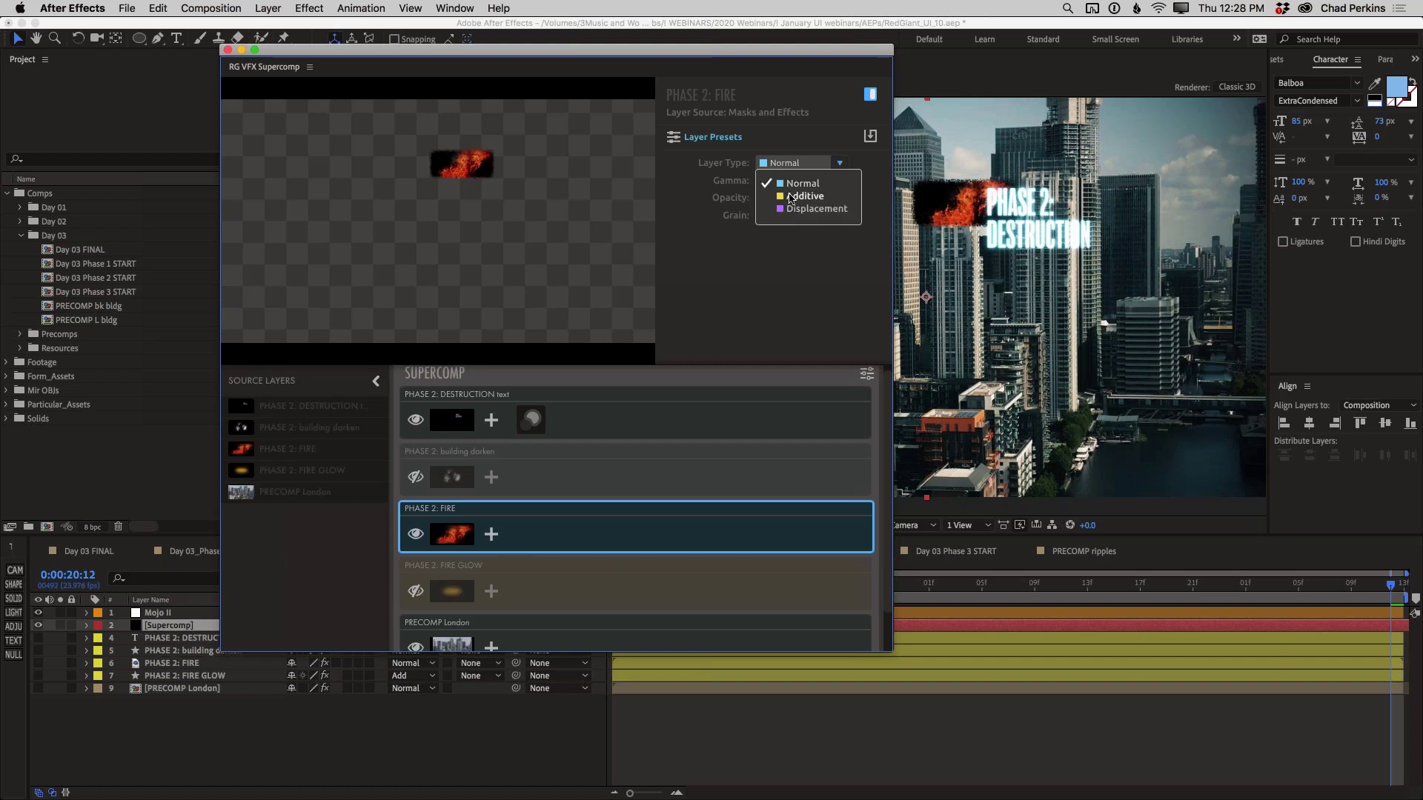
left_click(790, 196)
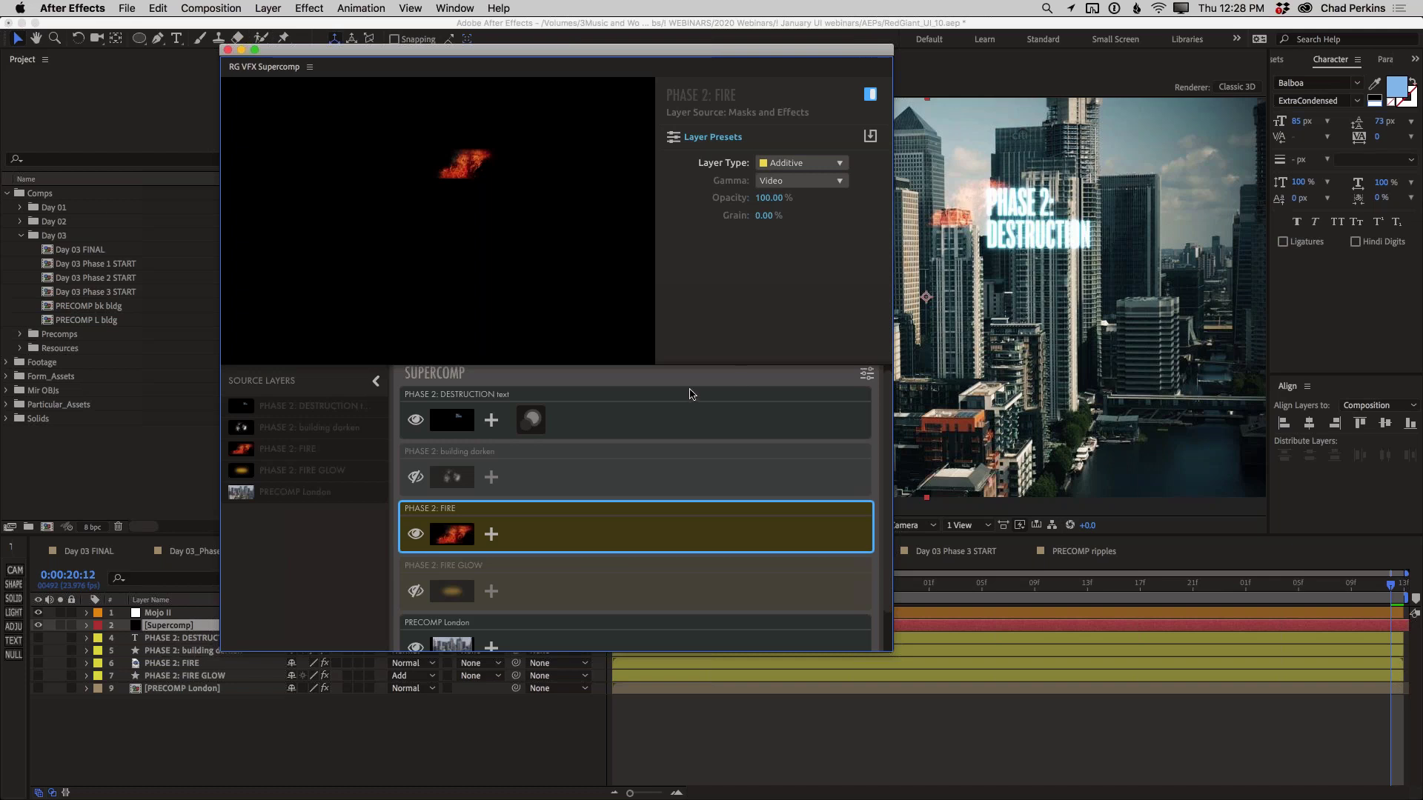
left_click(798, 164)
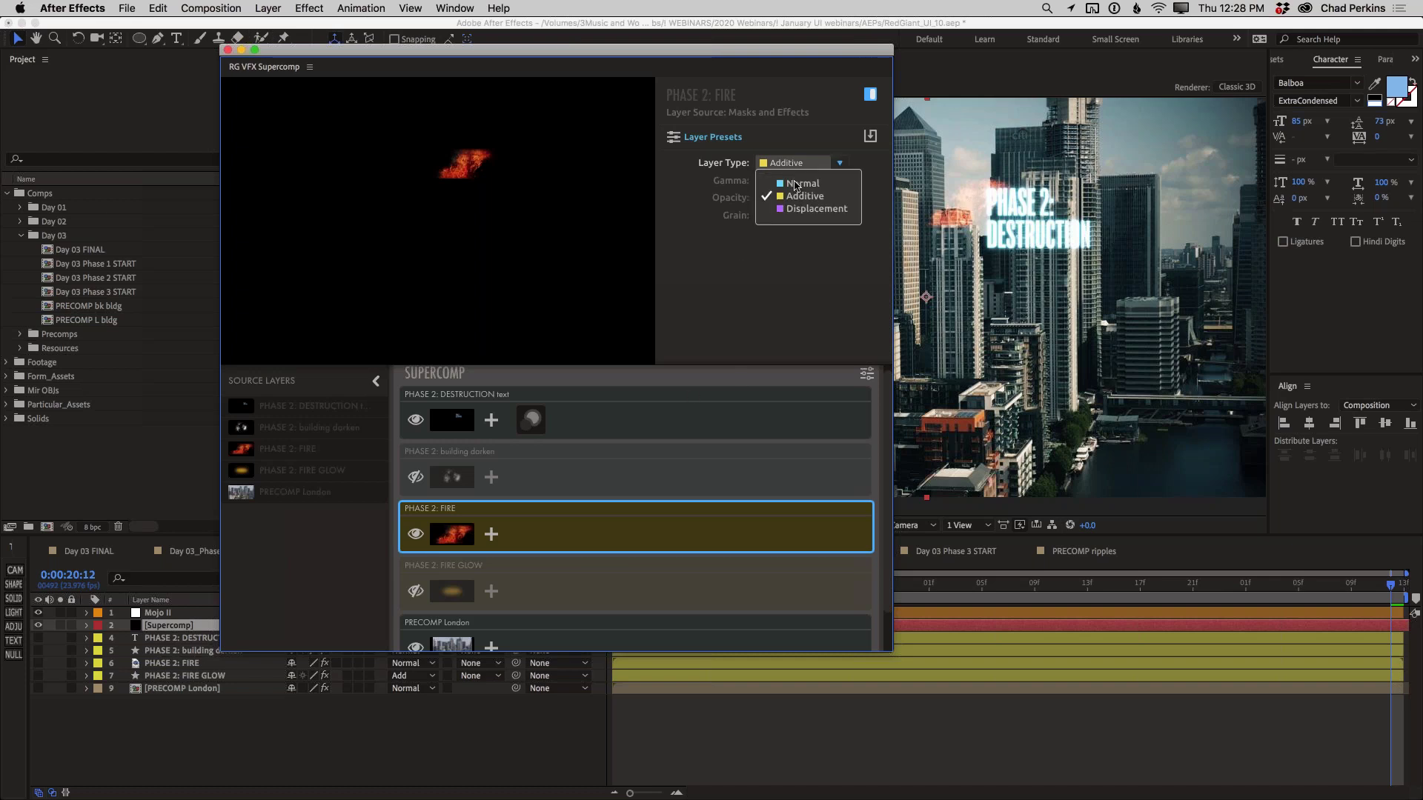
left_click(795, 184)
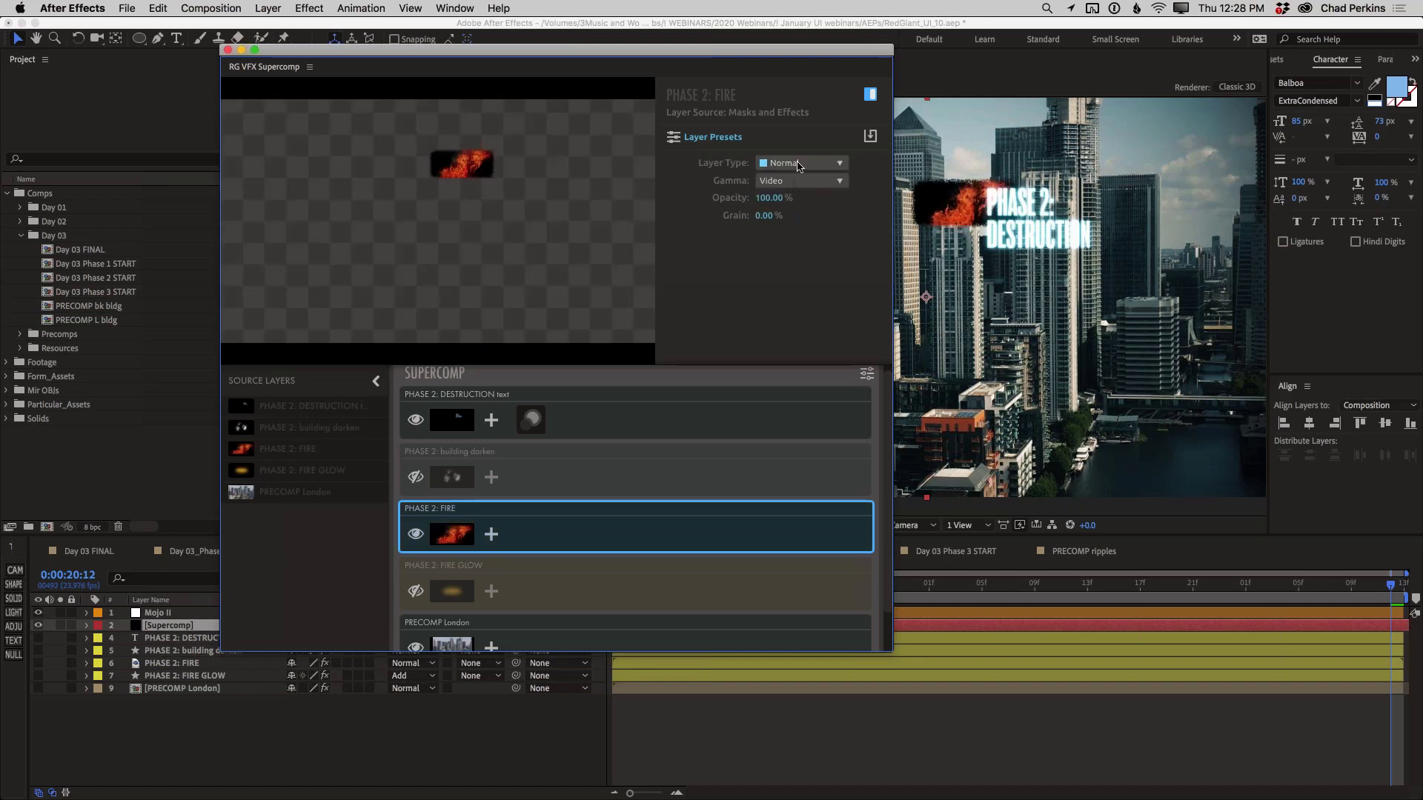
Step: Set the PHASE 2: FIRE layer type to Additive and add an Optical Glow effect to it
left_click(799, 163)
left_click(794, 196)
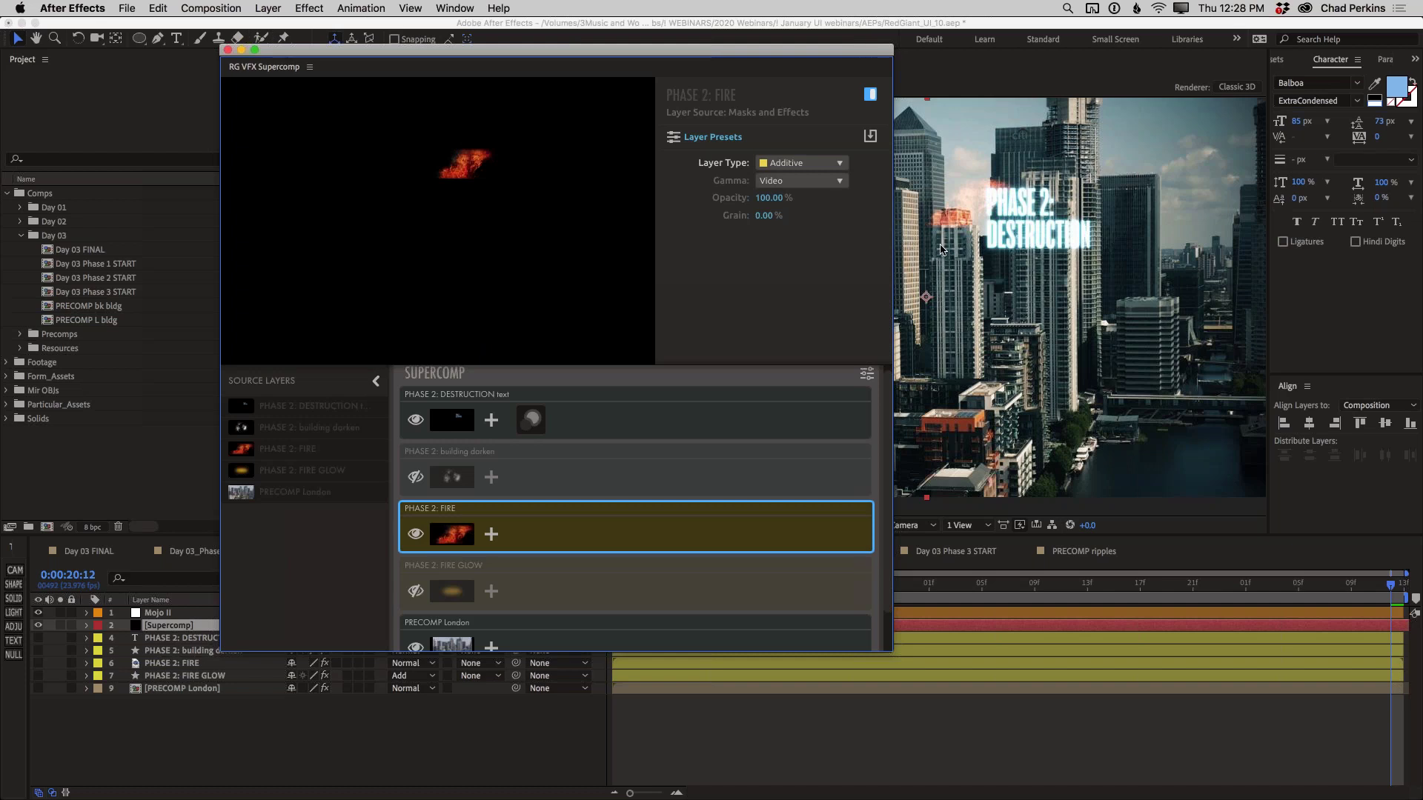
key("period")
left_click_drag(961, 221, 948, 364)
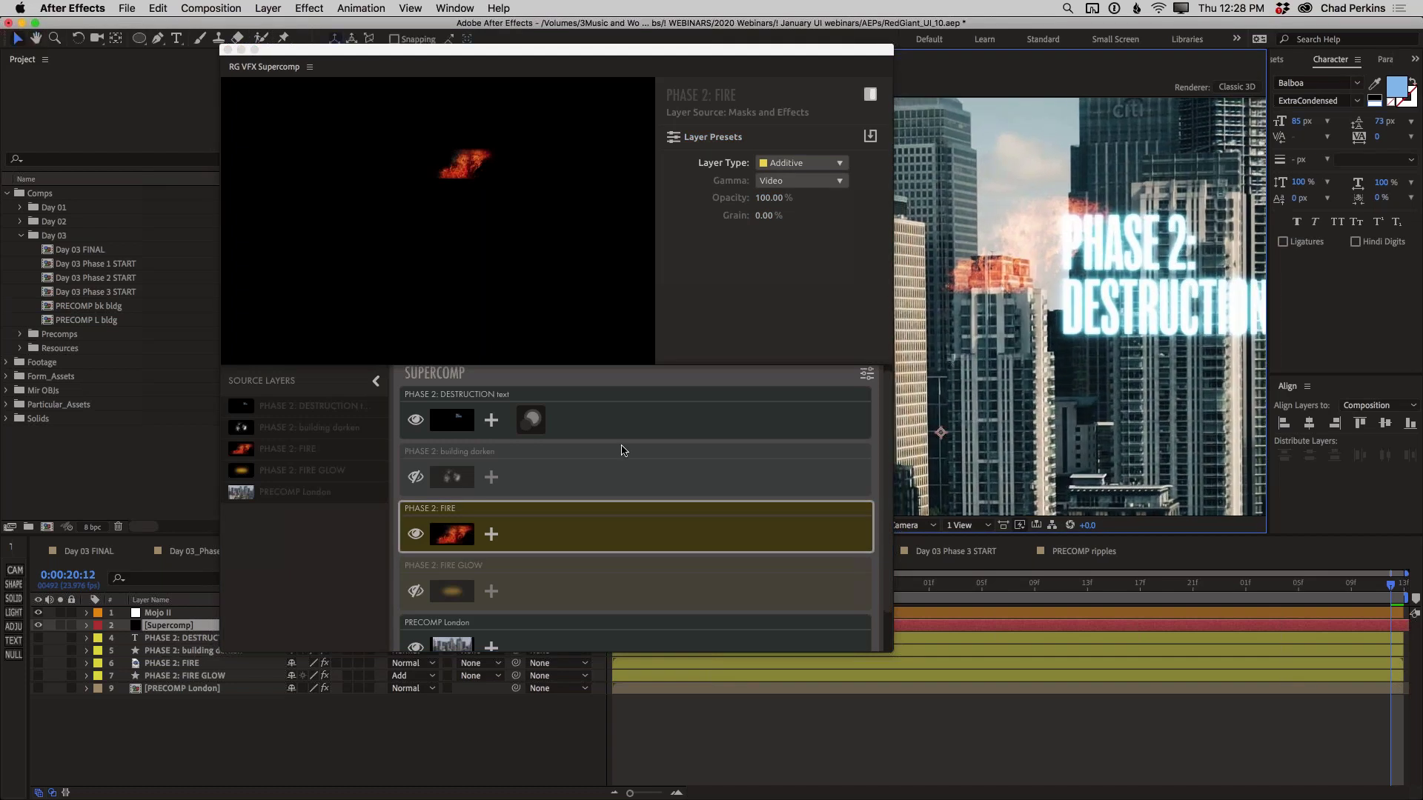
left_click(490, 537)
left_click(491, 538)
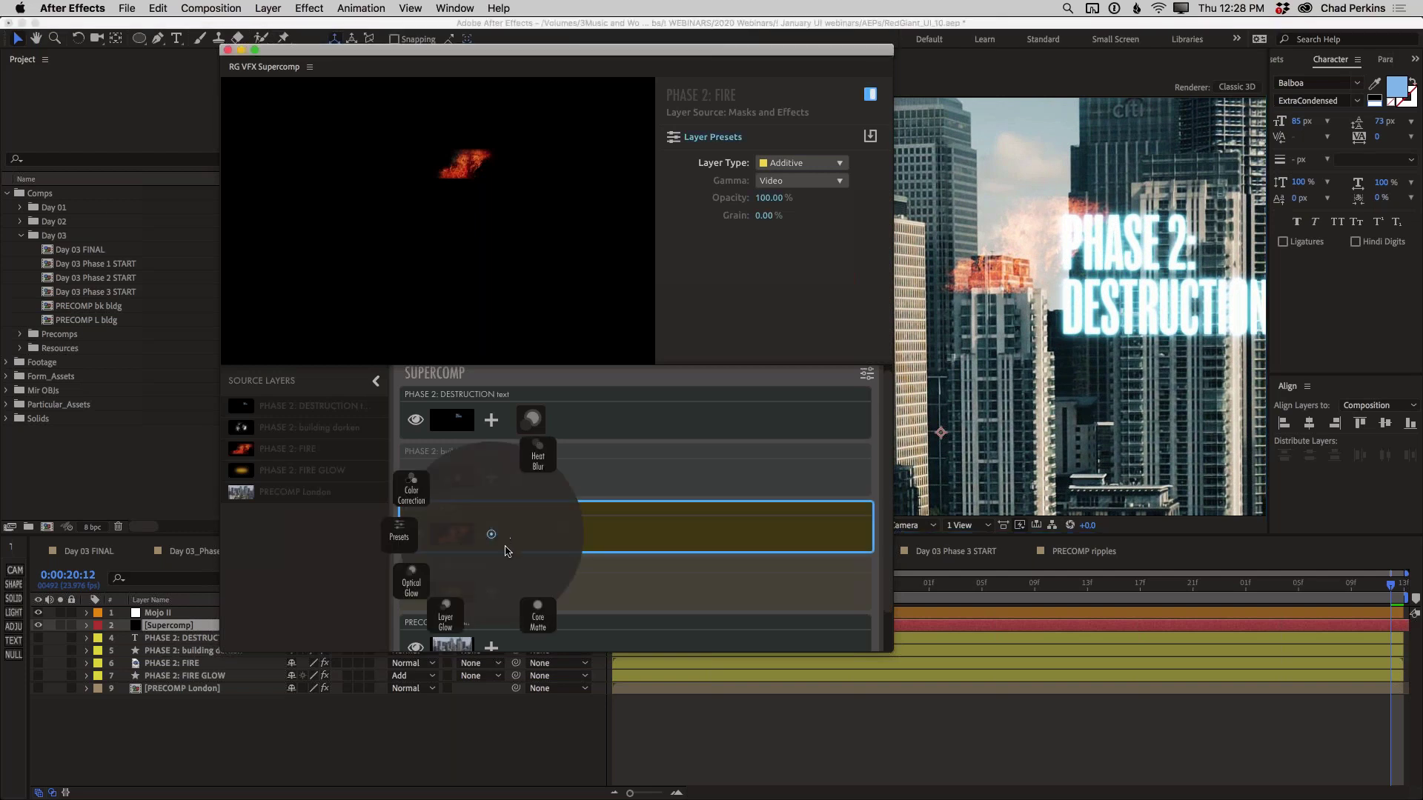
left_click(417, 583)
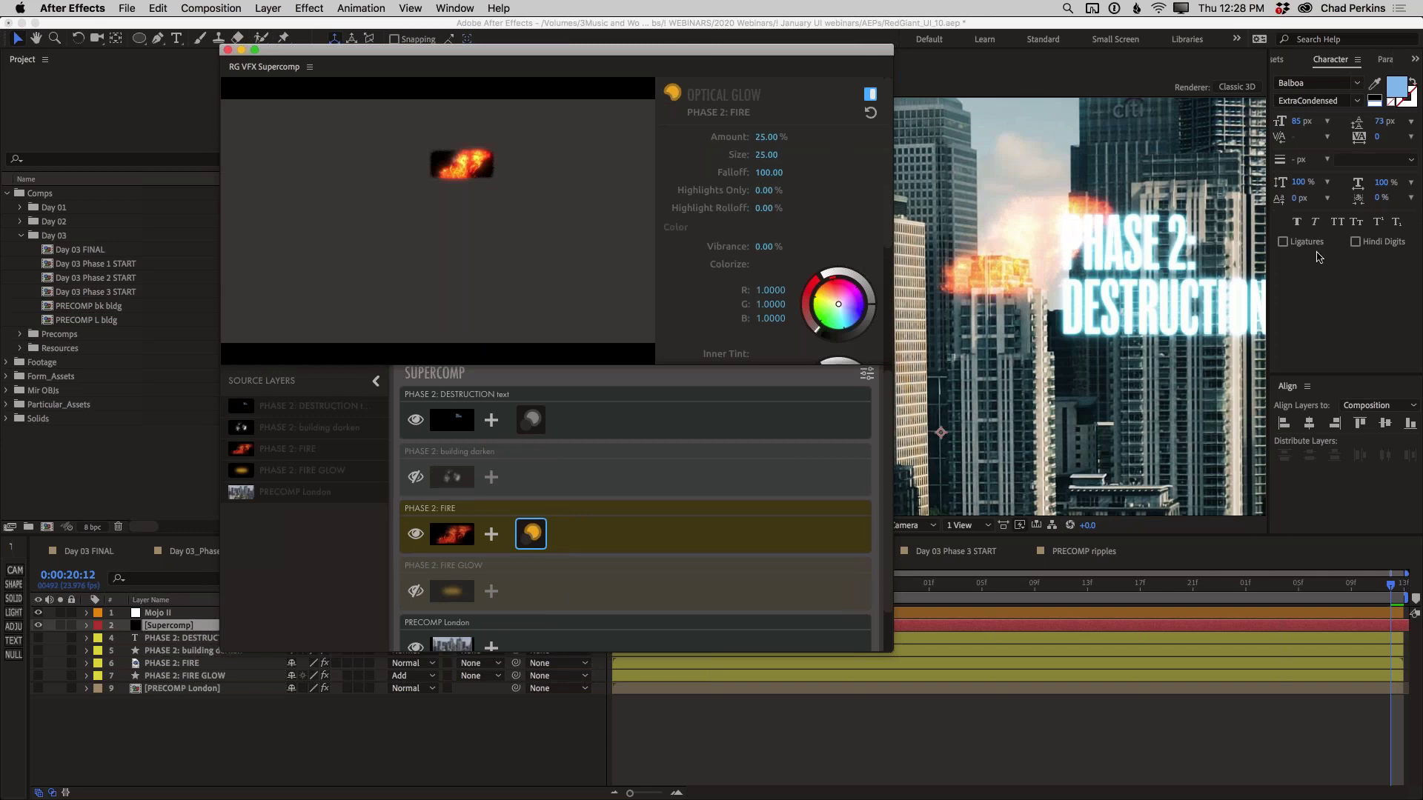
Step: Raise the fire's Optical Glow Amount to 38.6% and increase its Size well above the default for a wider glow
left_click_drag(767, 137, 787, 137)
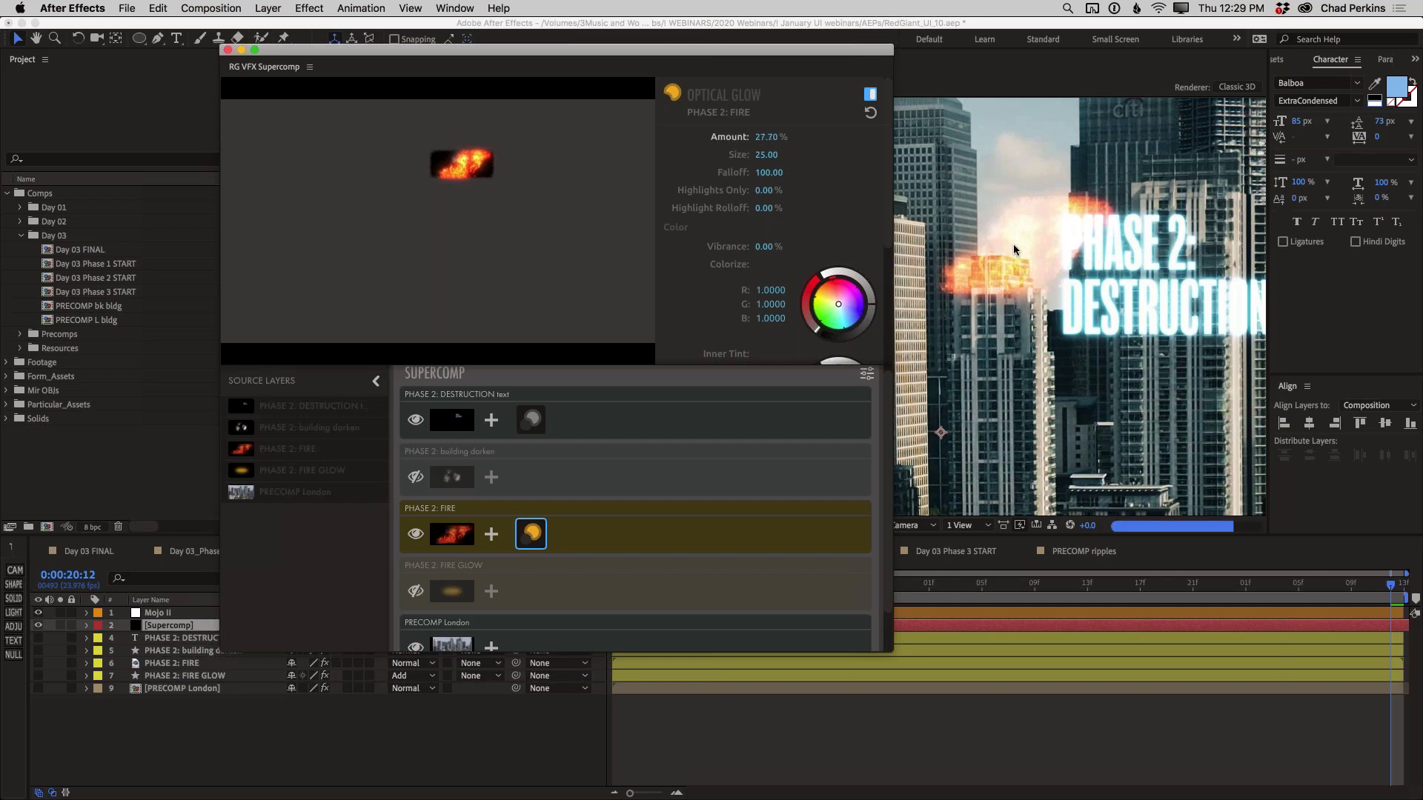
left_click_drag(767, 137, 791, 137)
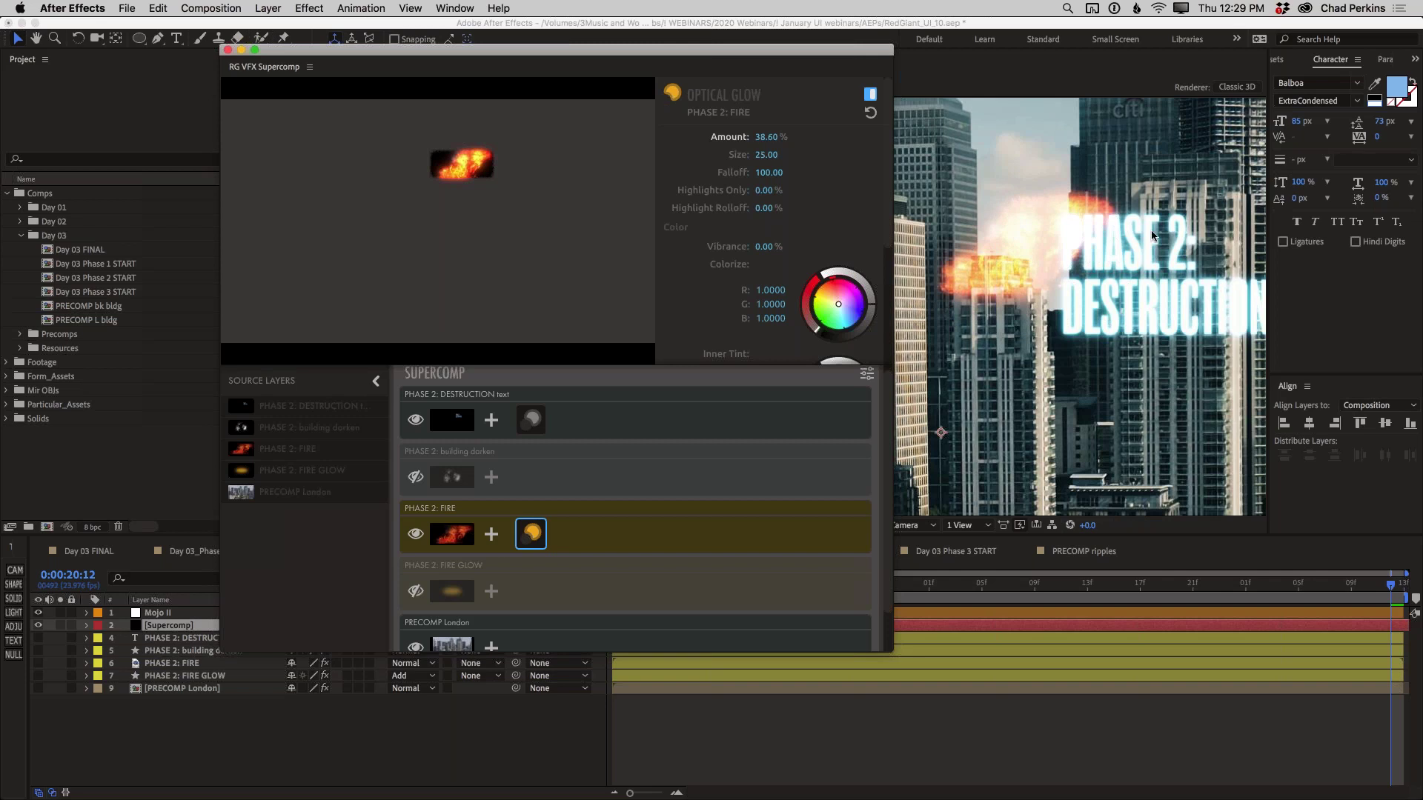
left_click_drag(765, 156, 836, 156)
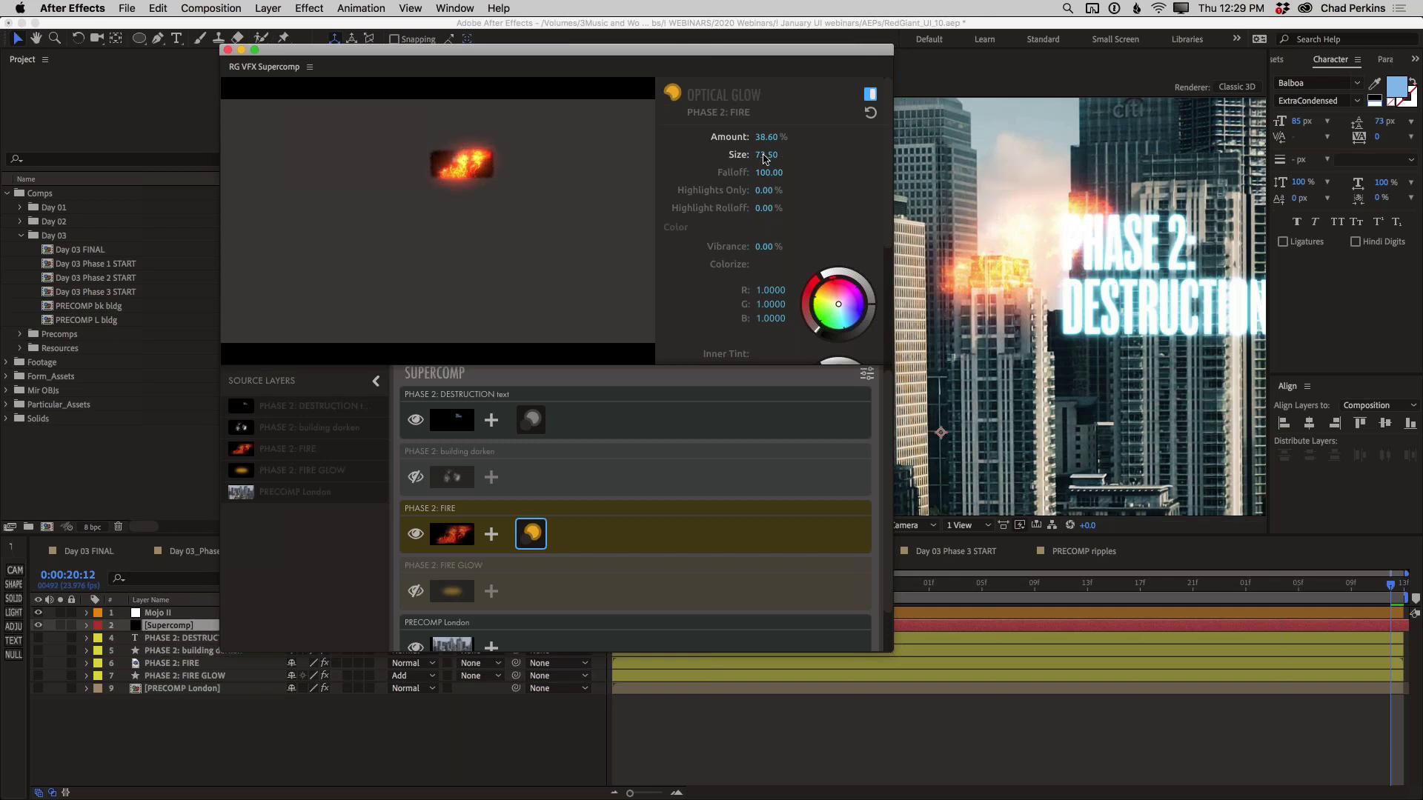
left_click_drag(764, 158, 786, 157)
left_click_drag(769, 157, 829, 157)
Step: Add a Color Correction effect to the PHASE 2: FIRE layer and set its Temp to about -6.19
left_click(492, 535)
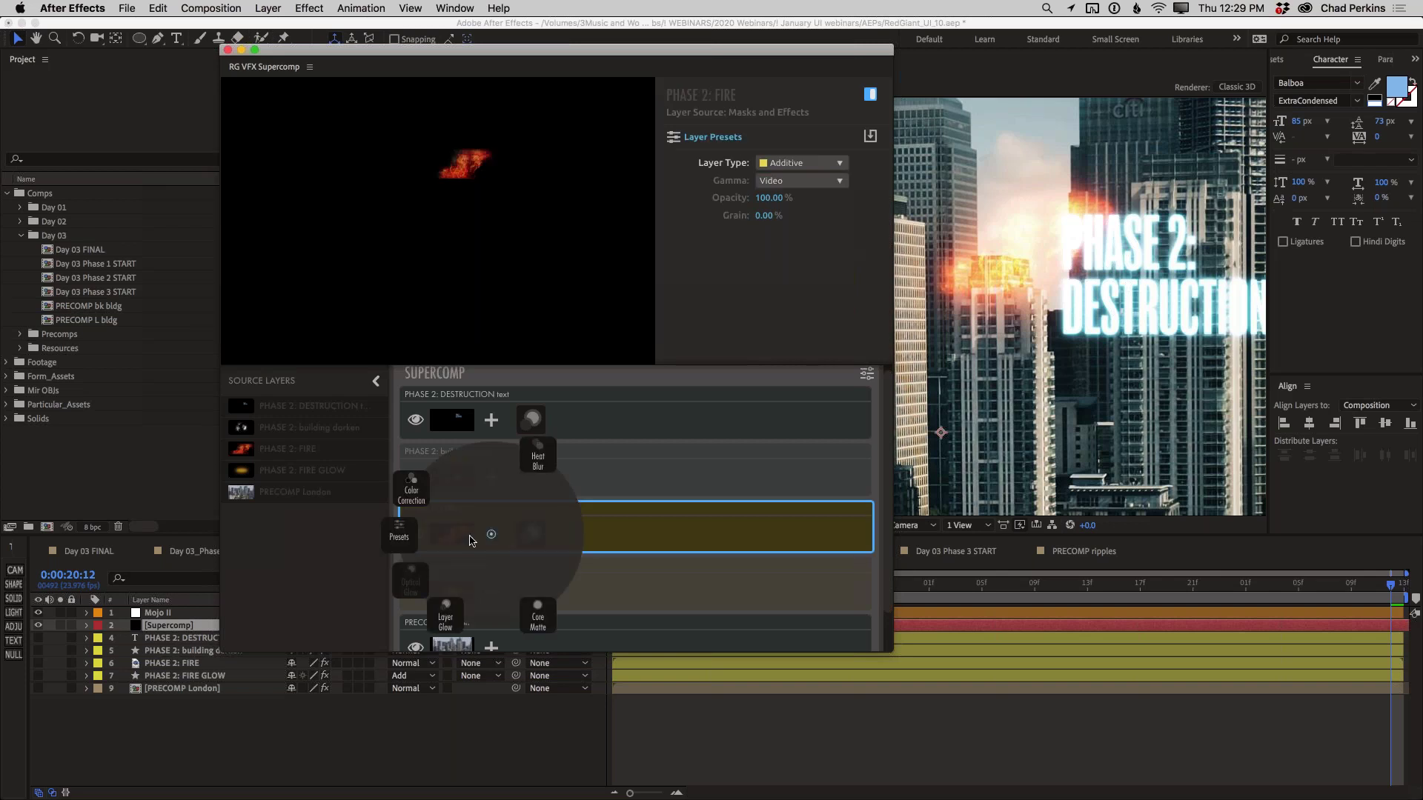
left_click(411, 493)
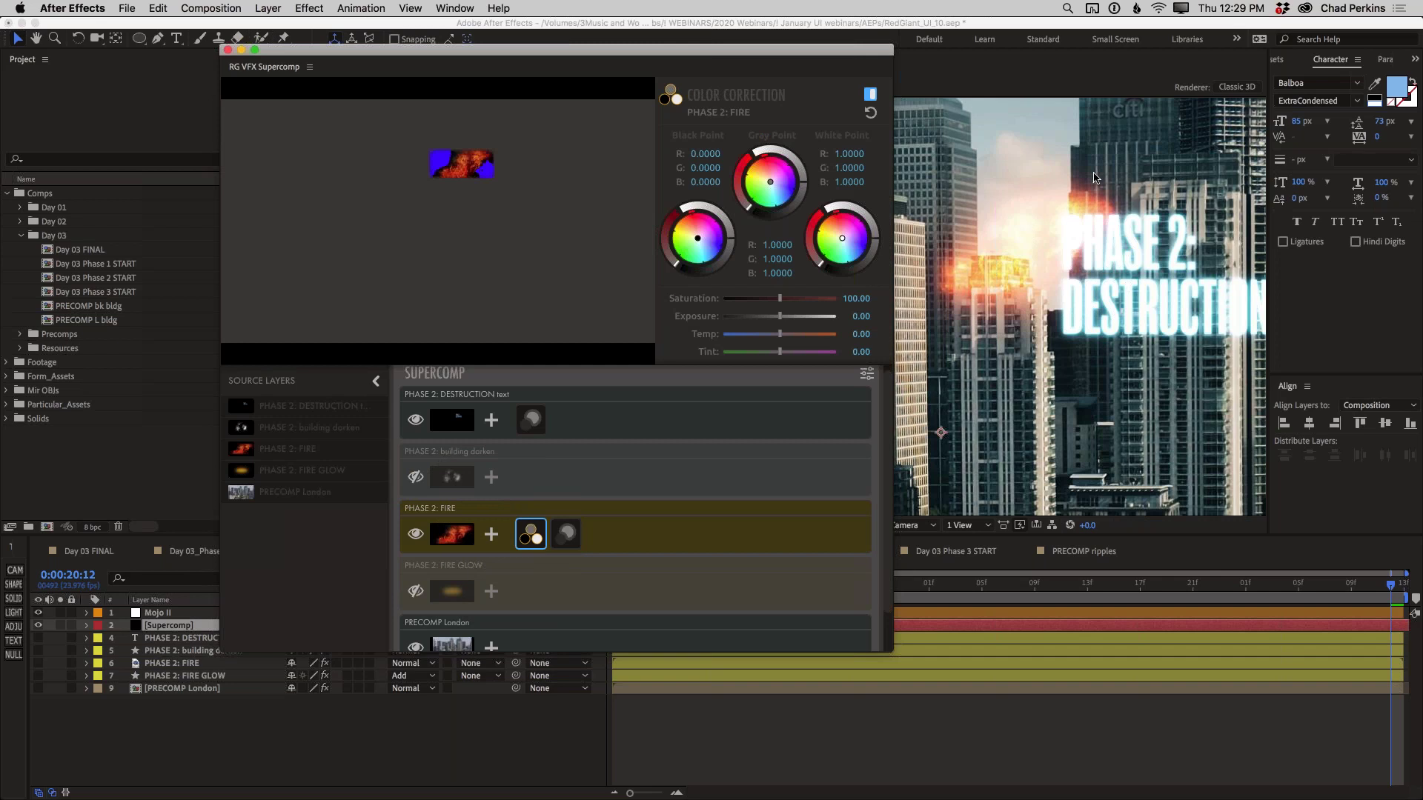
left_click_drag(779, 335, 745, 339)
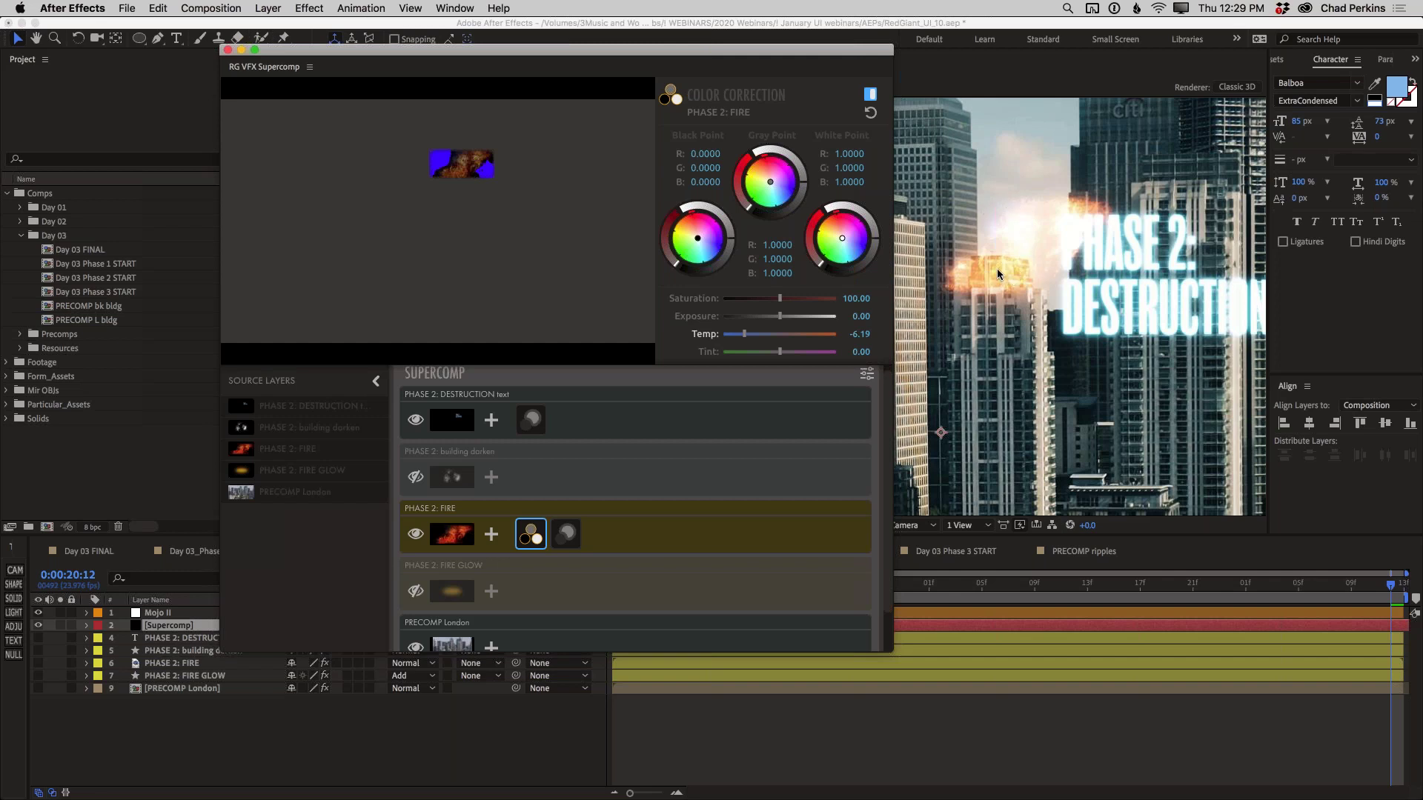
Step: Add a Core Matte effect with Grow 76.1 to the PHASE 2: FIRE layer and compare the fire with the effect off and on
left_click(491, 535)
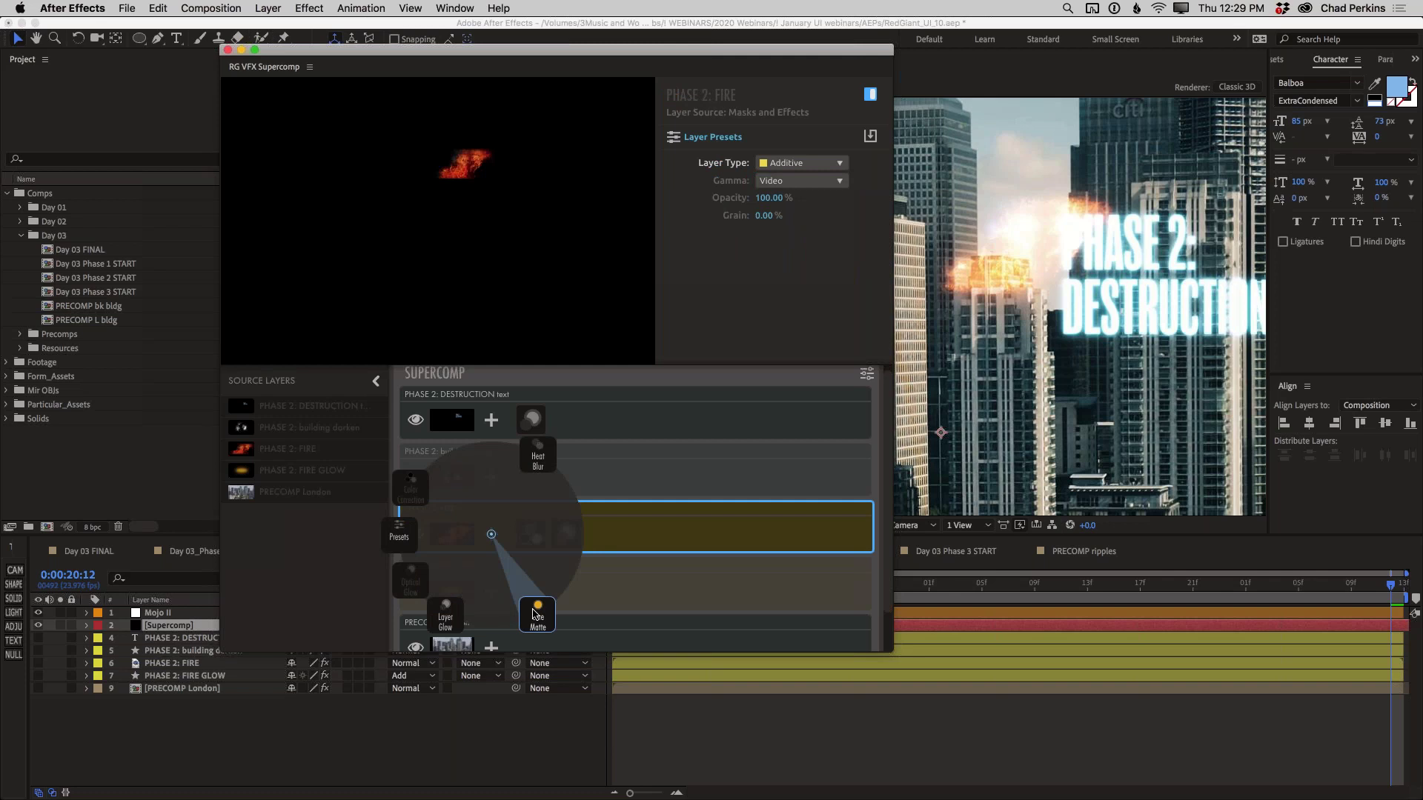
left_click(534, 614)
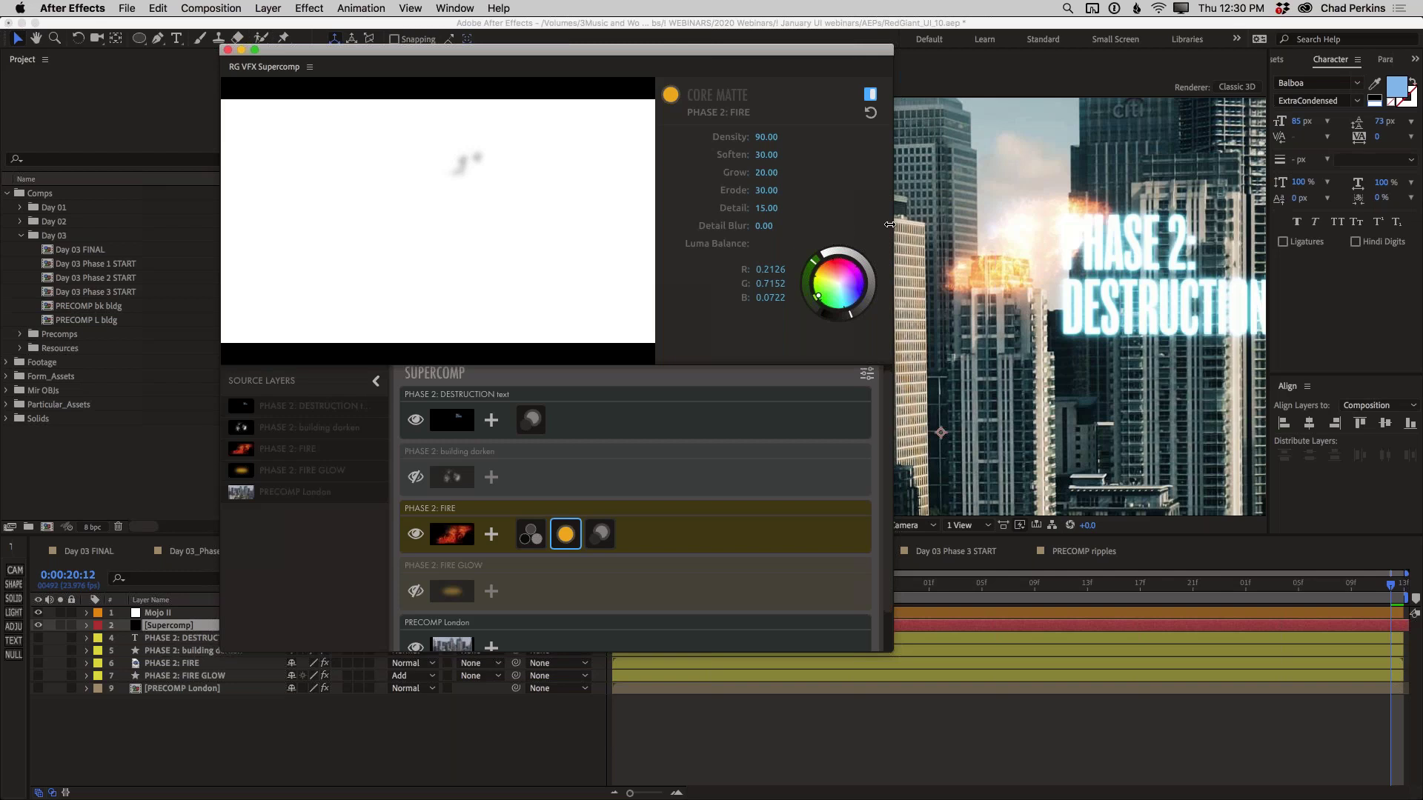
left_click_drag(765, 172, 840, 172)
left_click_drag(841, 172, 881, 172)
left_click_drag(765, 172, 912, 172)
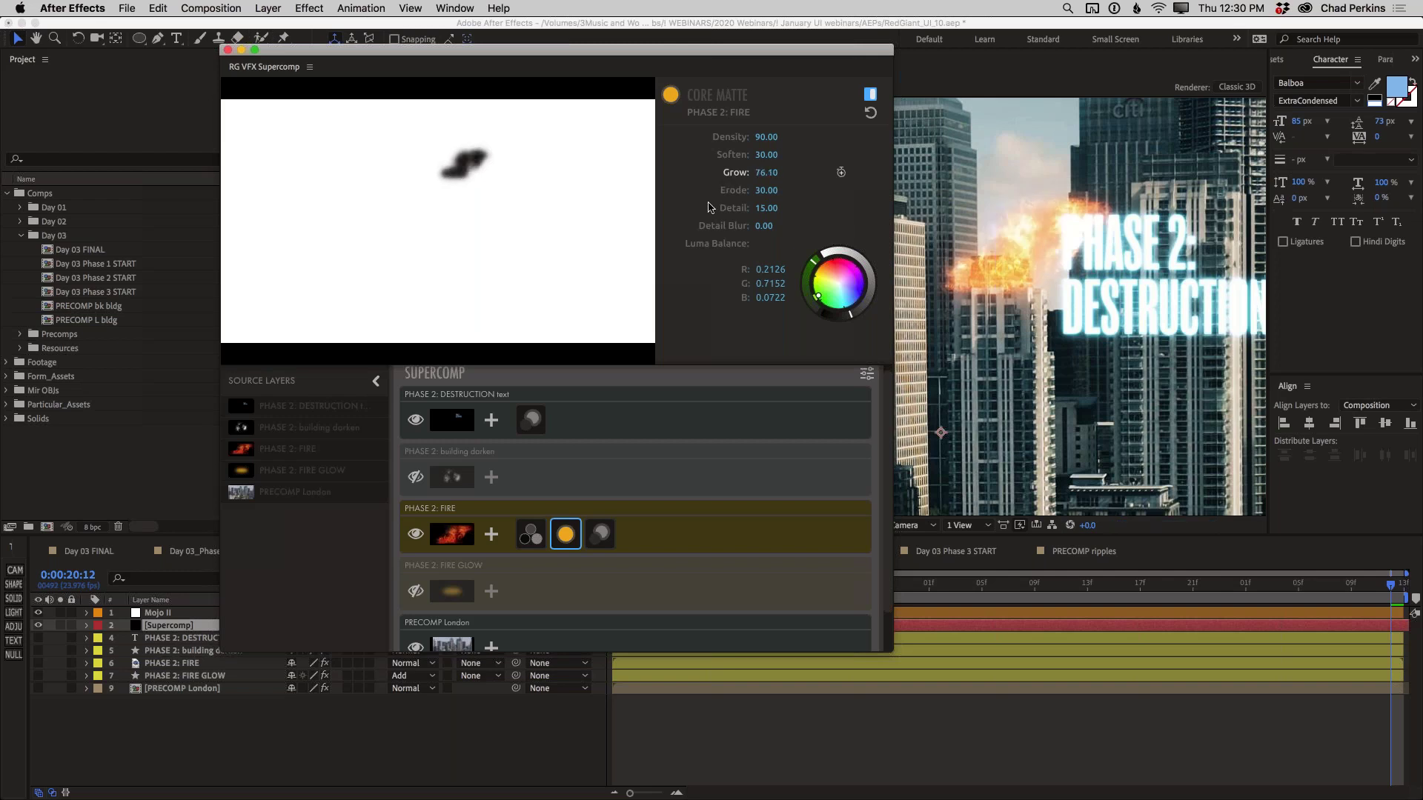
left_click(870, 94)
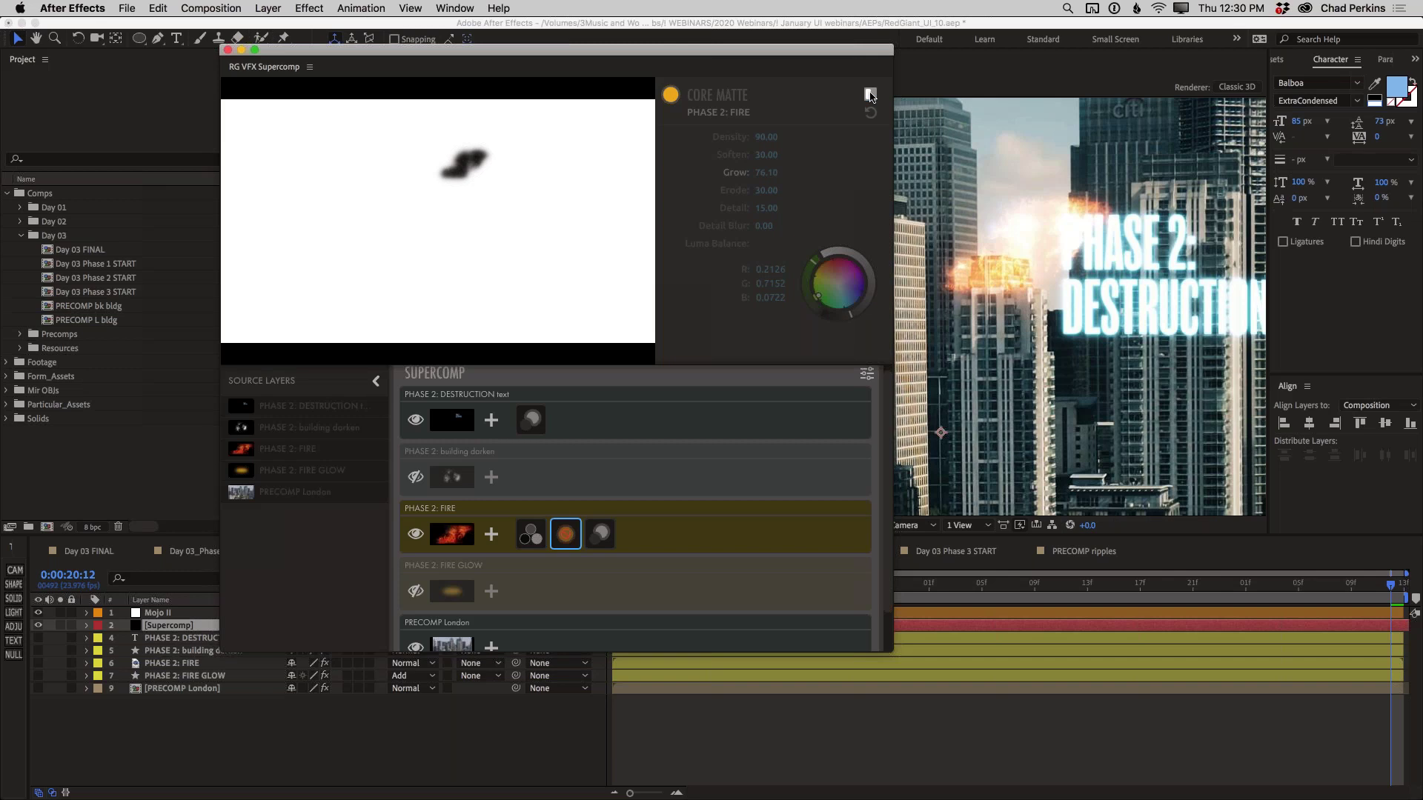
left_click(870, 94)
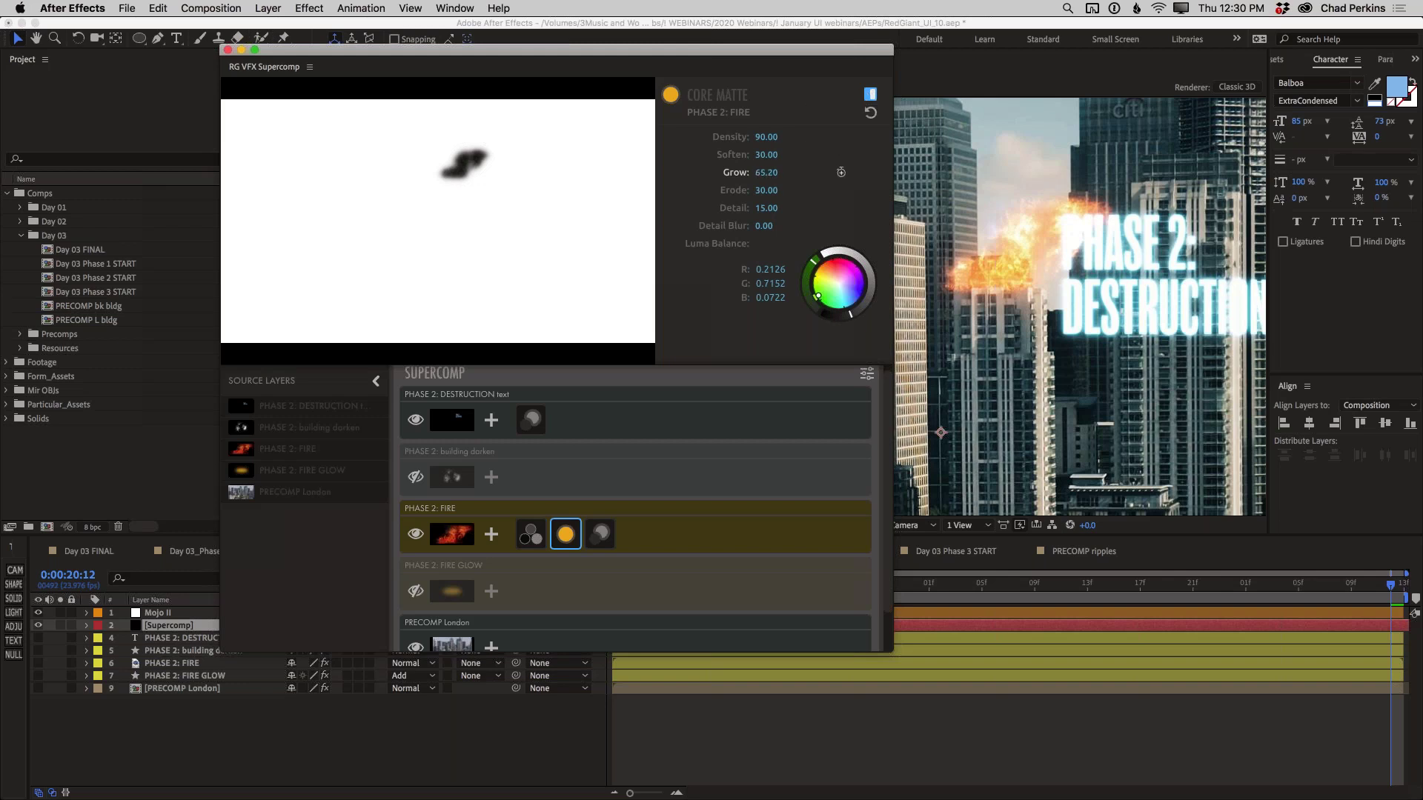
Step: Fine-tune the fire's Core Matte to a Grow of 66.3 and reduce its Erode below the default
left_click_drag(769, 172, 776, 173)
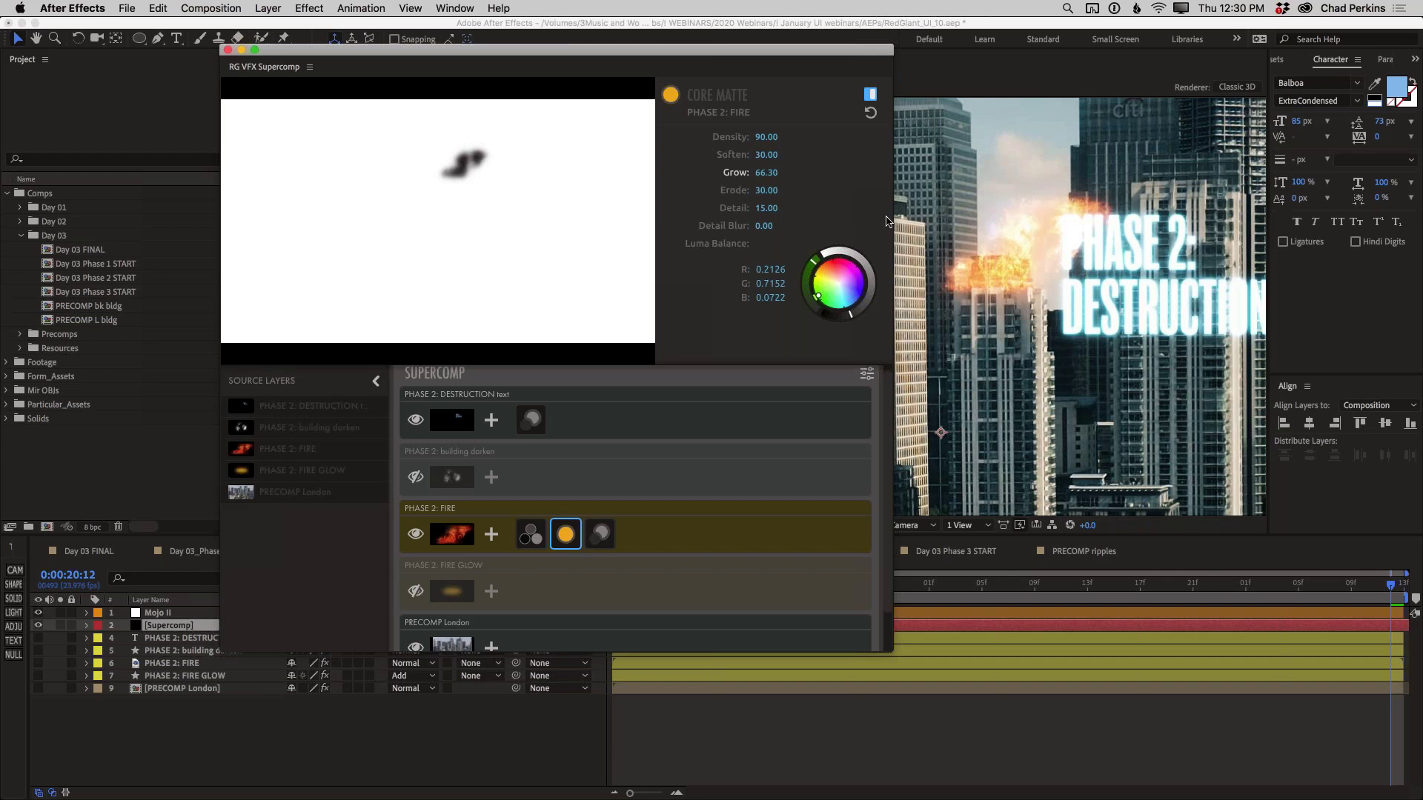
left_click_drag(766, 190, 856, 189)
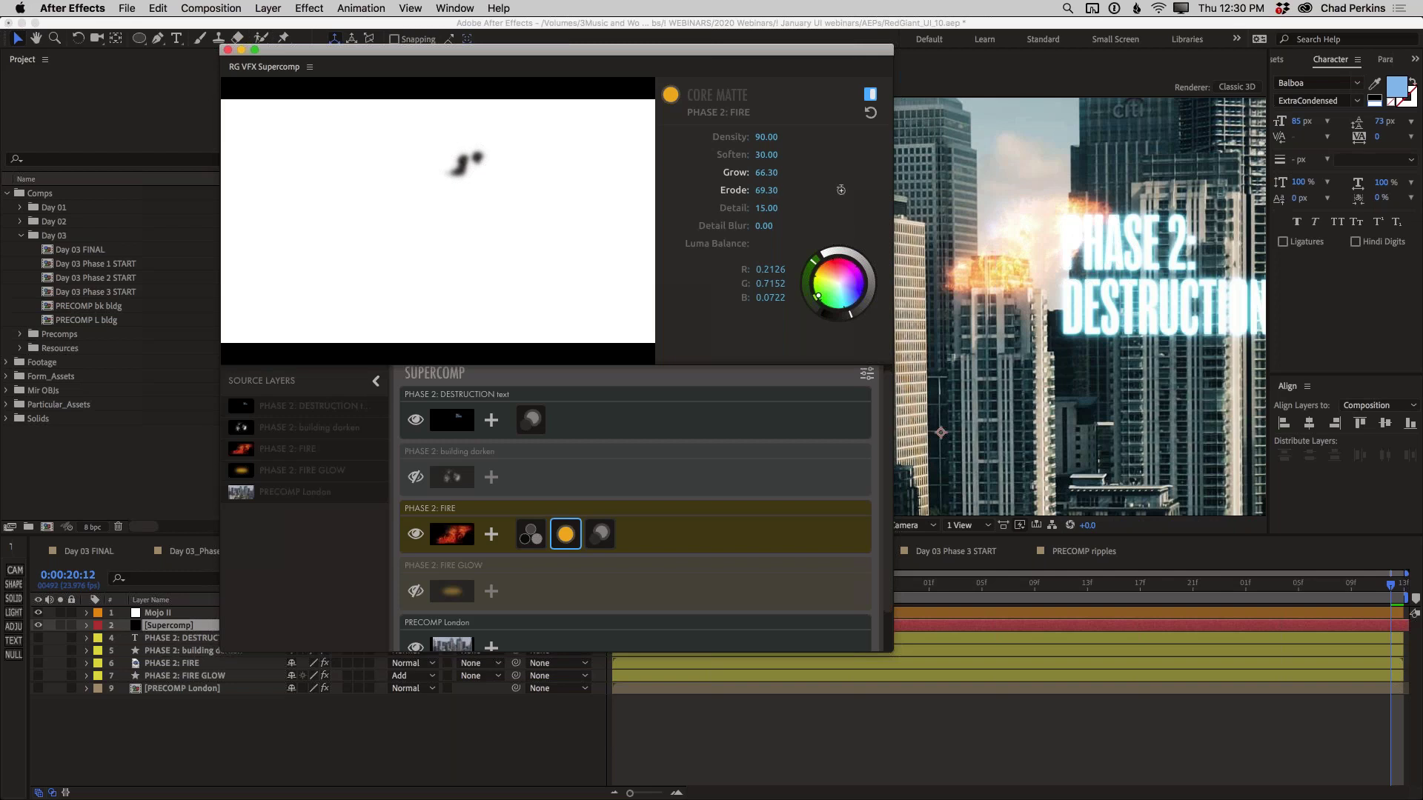
left_click_drag(841, 190, 761, 189)
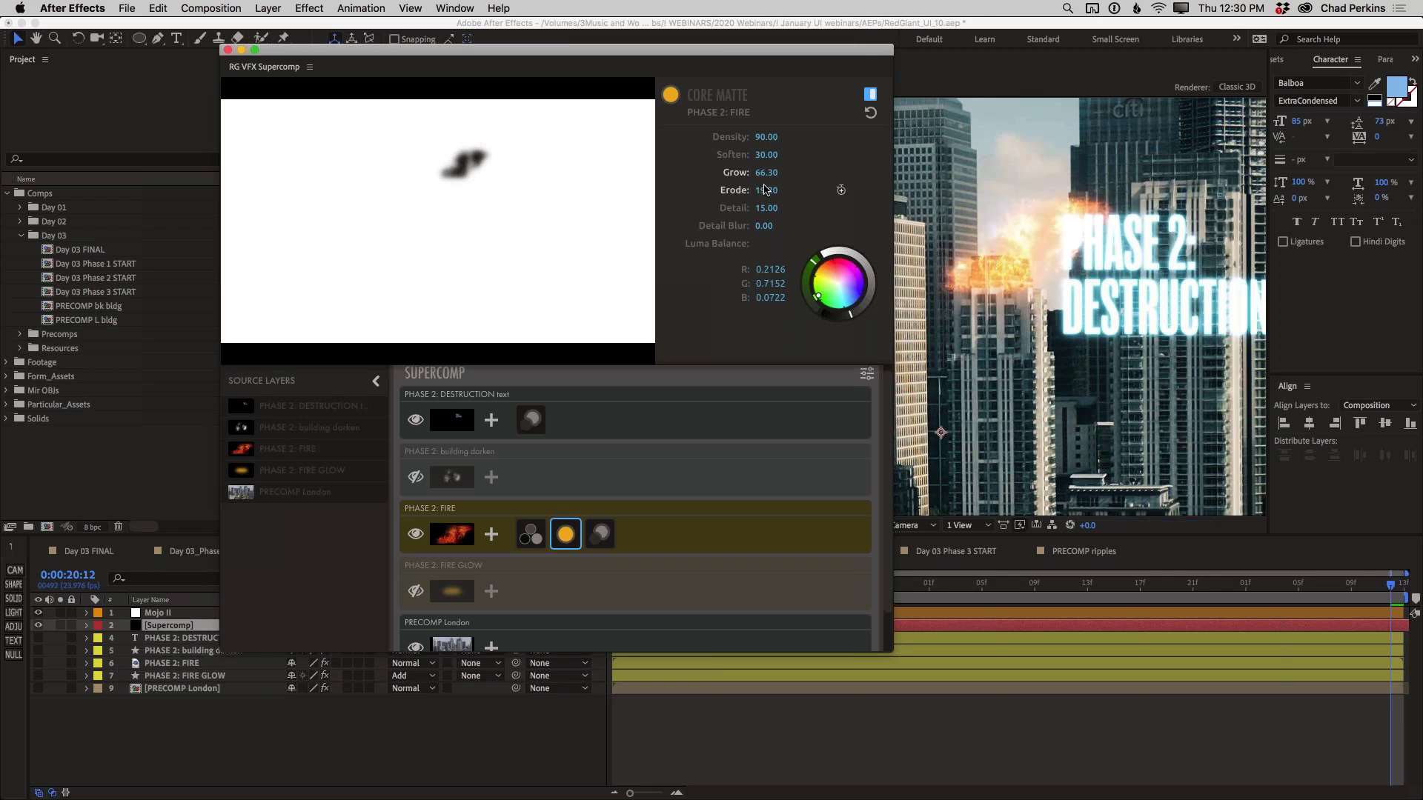
Step: Add a Heat Blur effect to the PHASE 2: FIRE layer, trying Add Texture at 4 before resetting it to 0
left_click(491, 535)
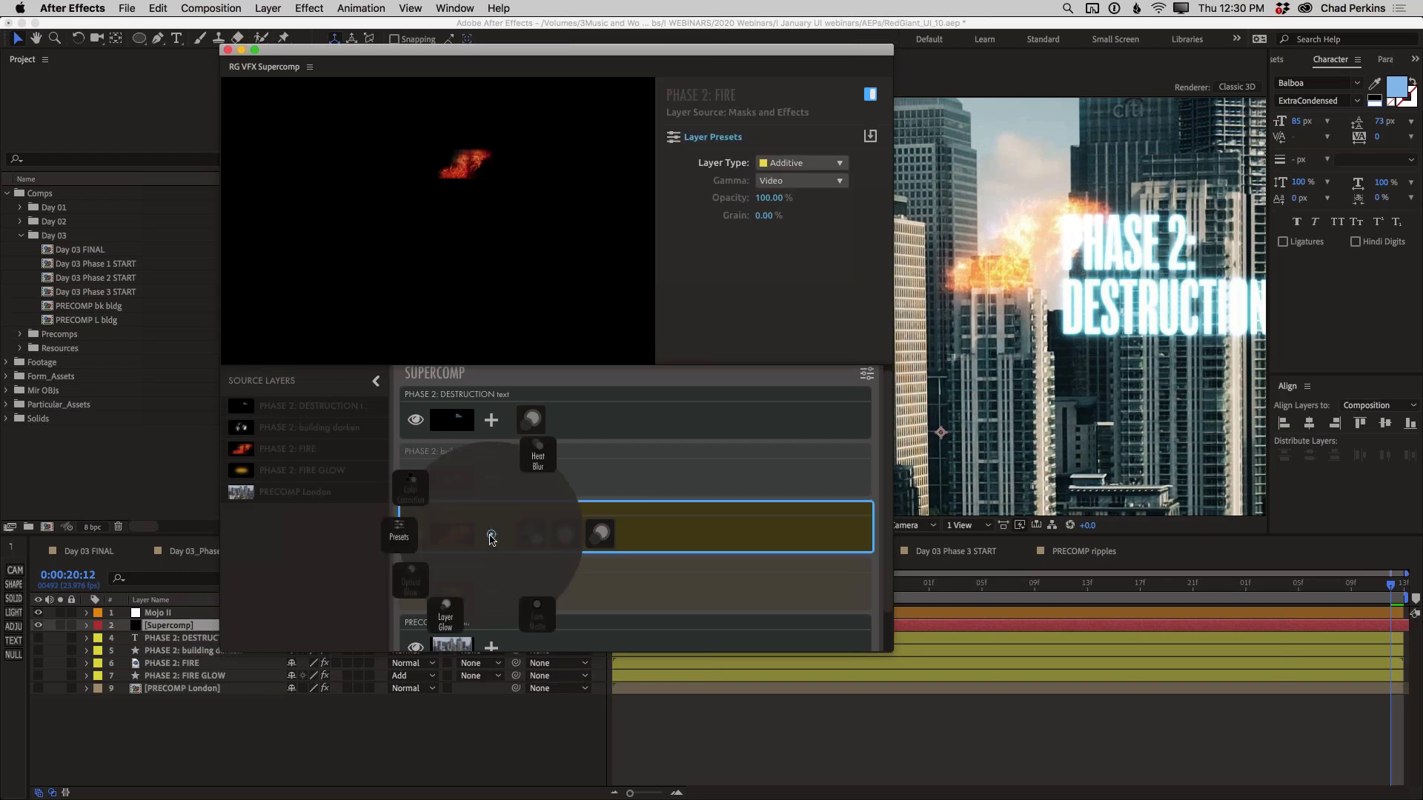
left_click(538, 461)
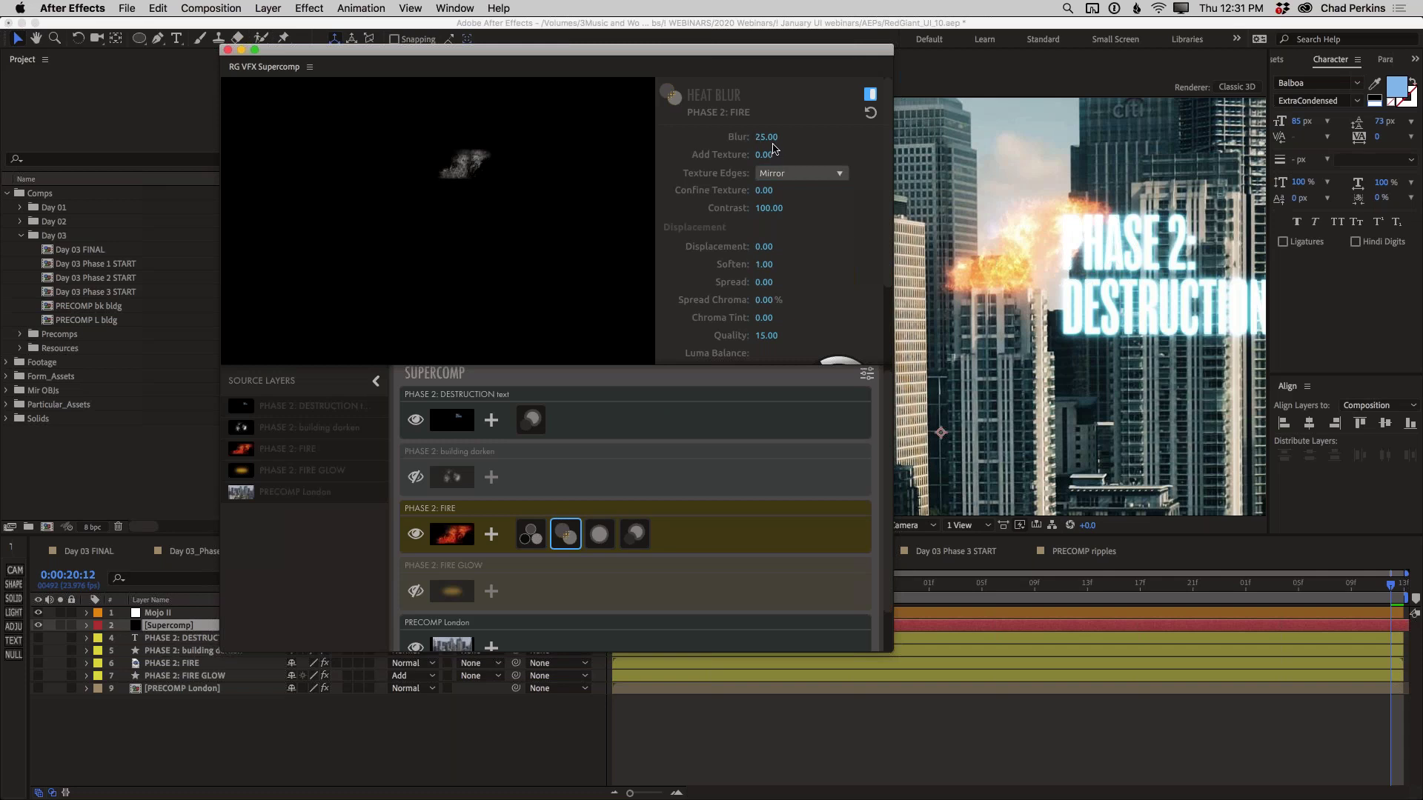
left_click_drag(765, 154, 773, 155)
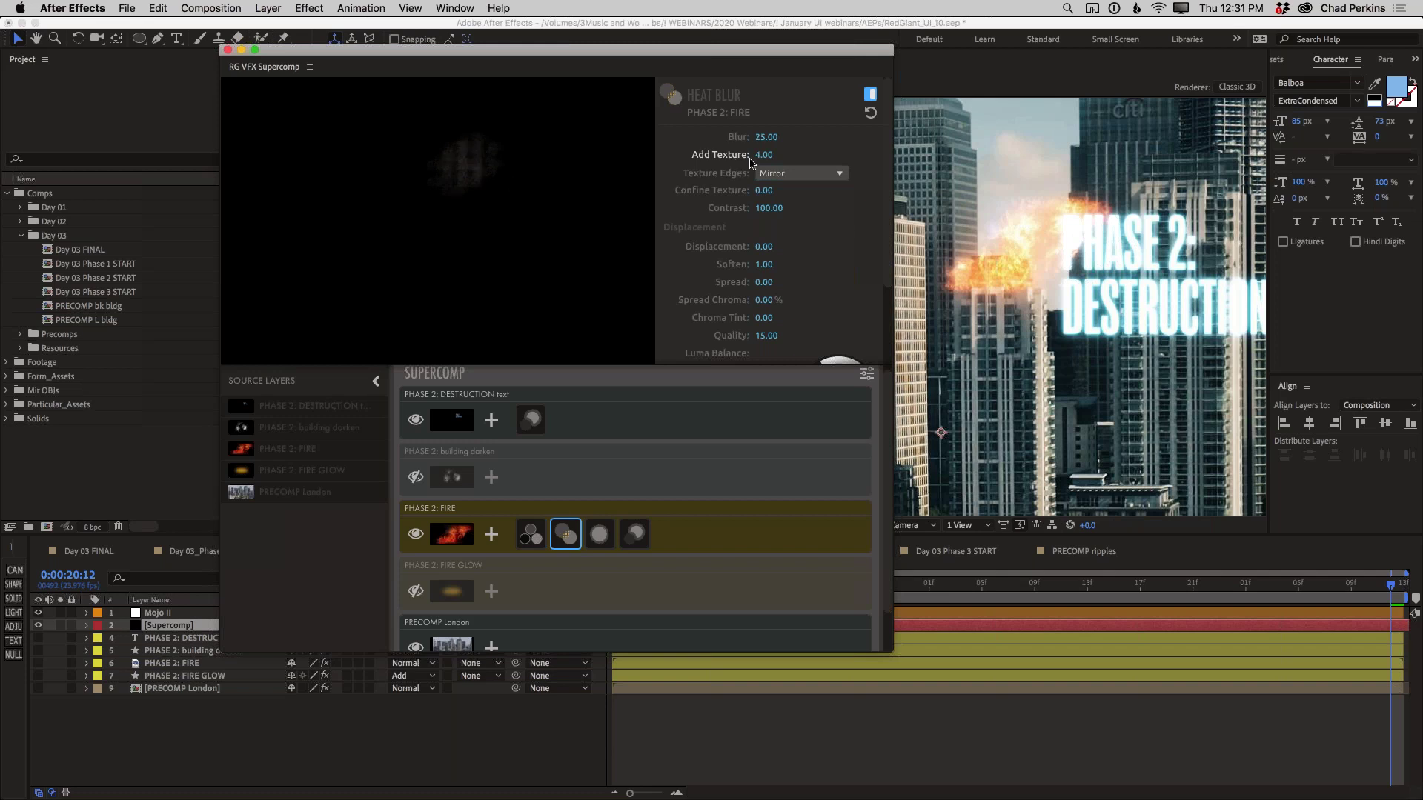
left_click(764, 154)
type("0")
key("Return")
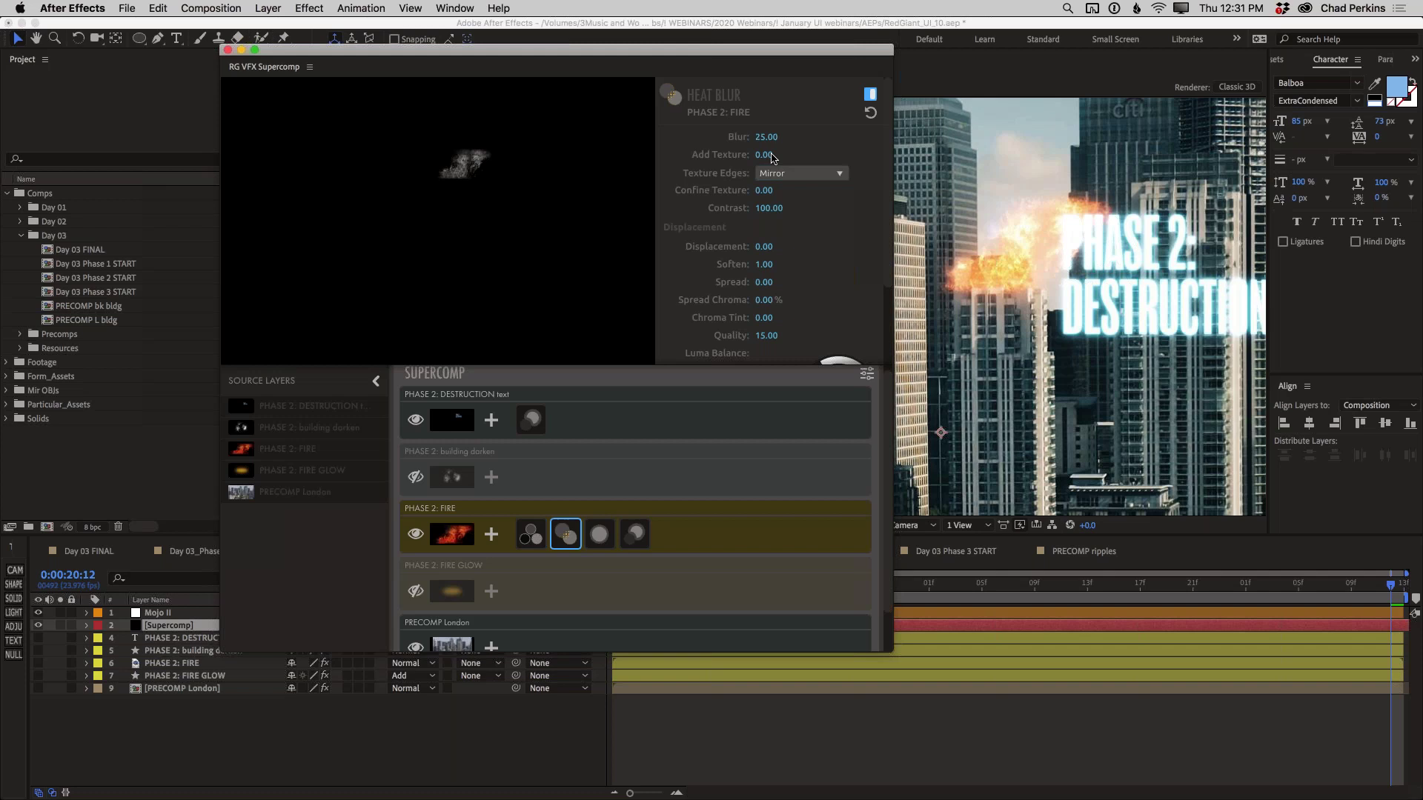
Step: Set the fire's Heat Blur Add Texture to 3.9 and its Texture Edges to Fade
left_click_drag(770, 155, 791, 155)
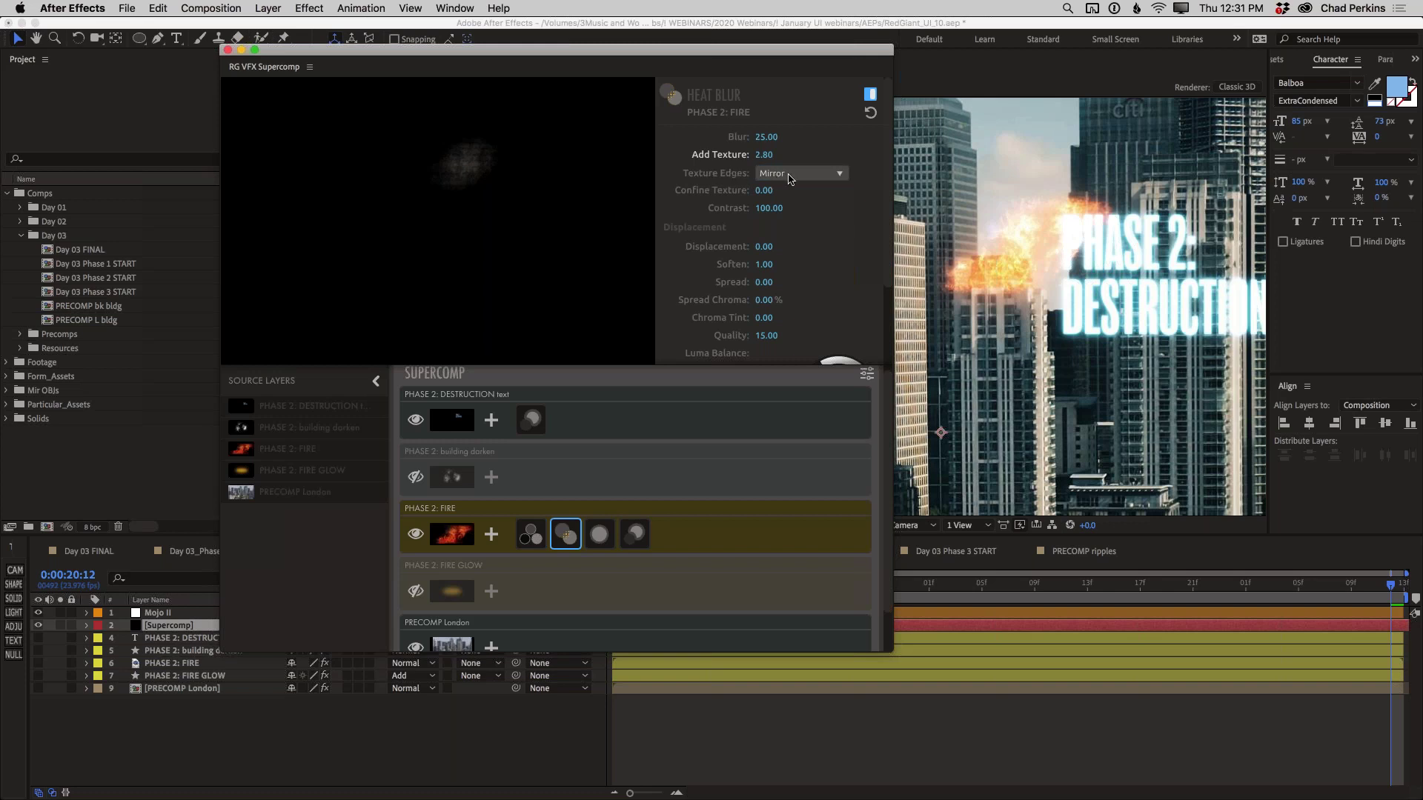
left_click(791, 176)
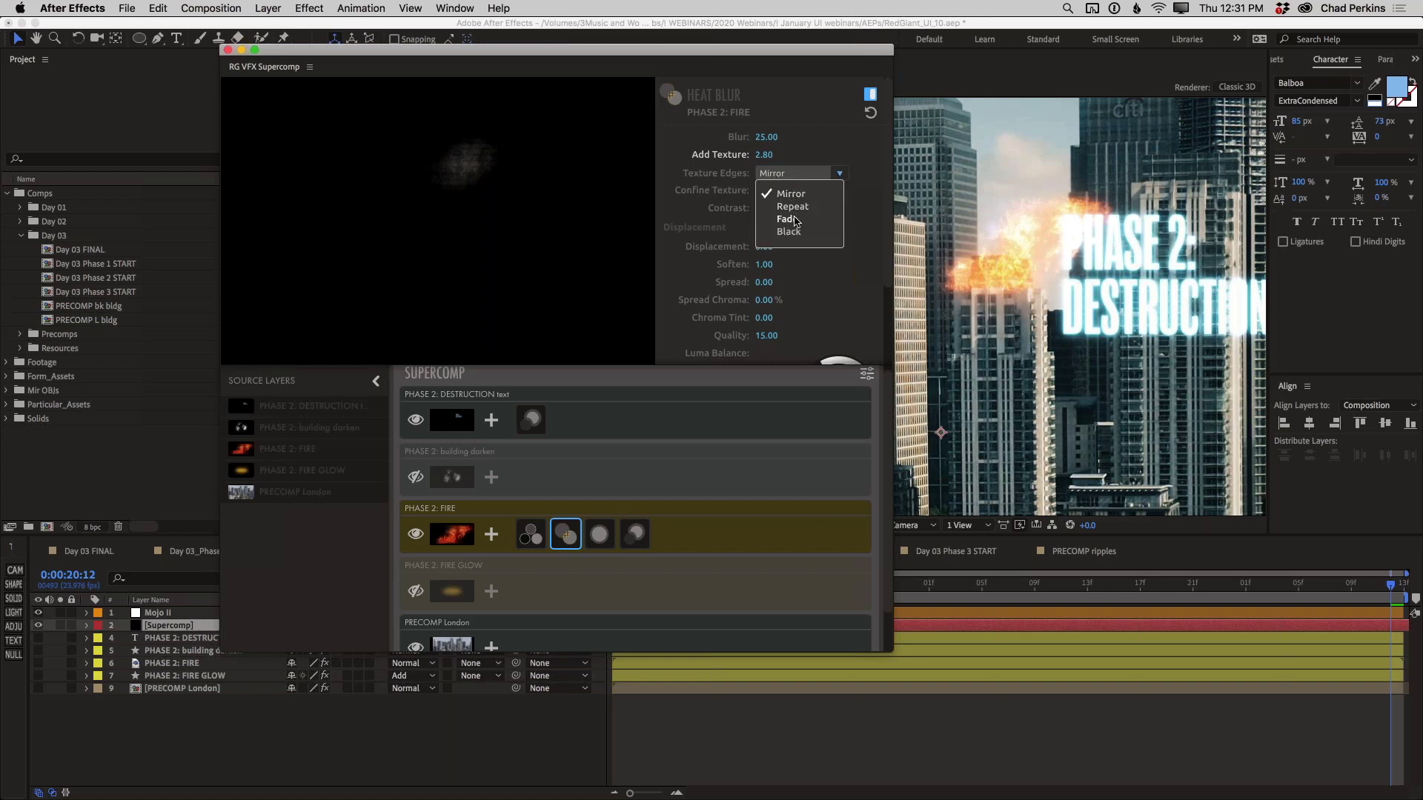
left_click(786, 219)
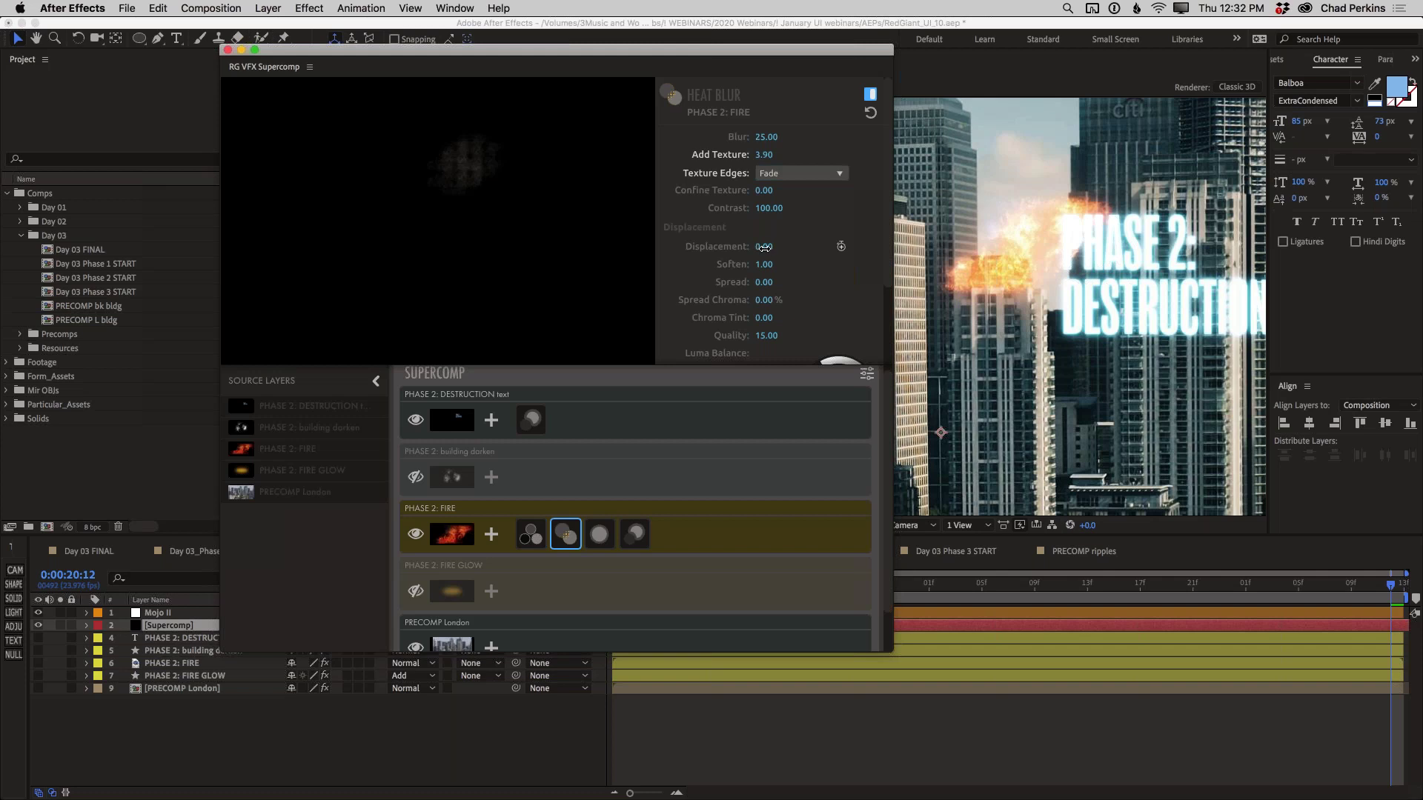
Step: Set the fire's Heat Blur Displacement to 4.1, Soften to 3.5 and Spread to 2.2
left_click_drag(766, 248, 775, 248)
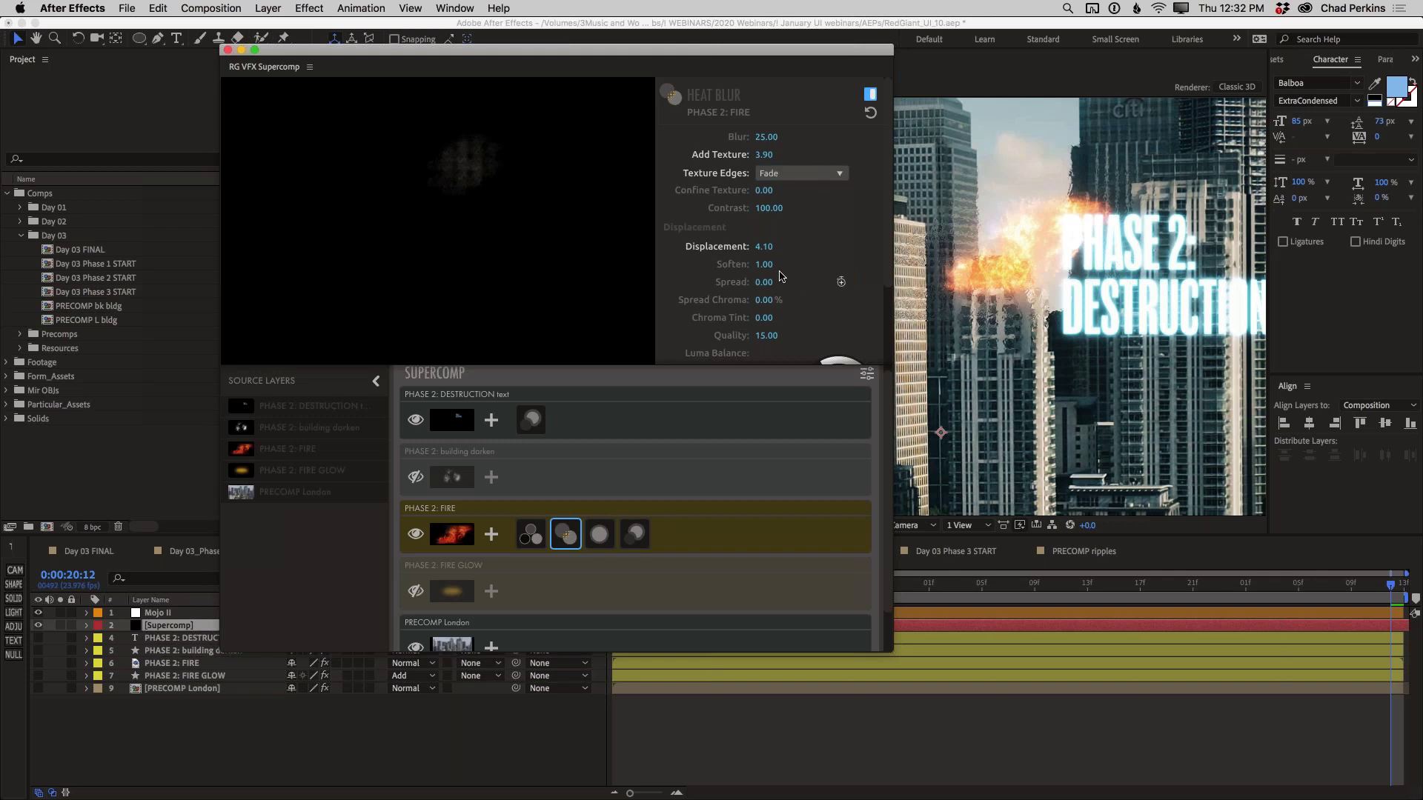
left_click_drag(763, 264, 841, 264)
left_click_drag(764, 264, 751, 264)
left_click_drag(766, 283, 771, 282)
Step: Try a Confine Texture of 9.7 in the fire's Heat Blur and lower it again
left_click_drag(765, 192, 771, 191)
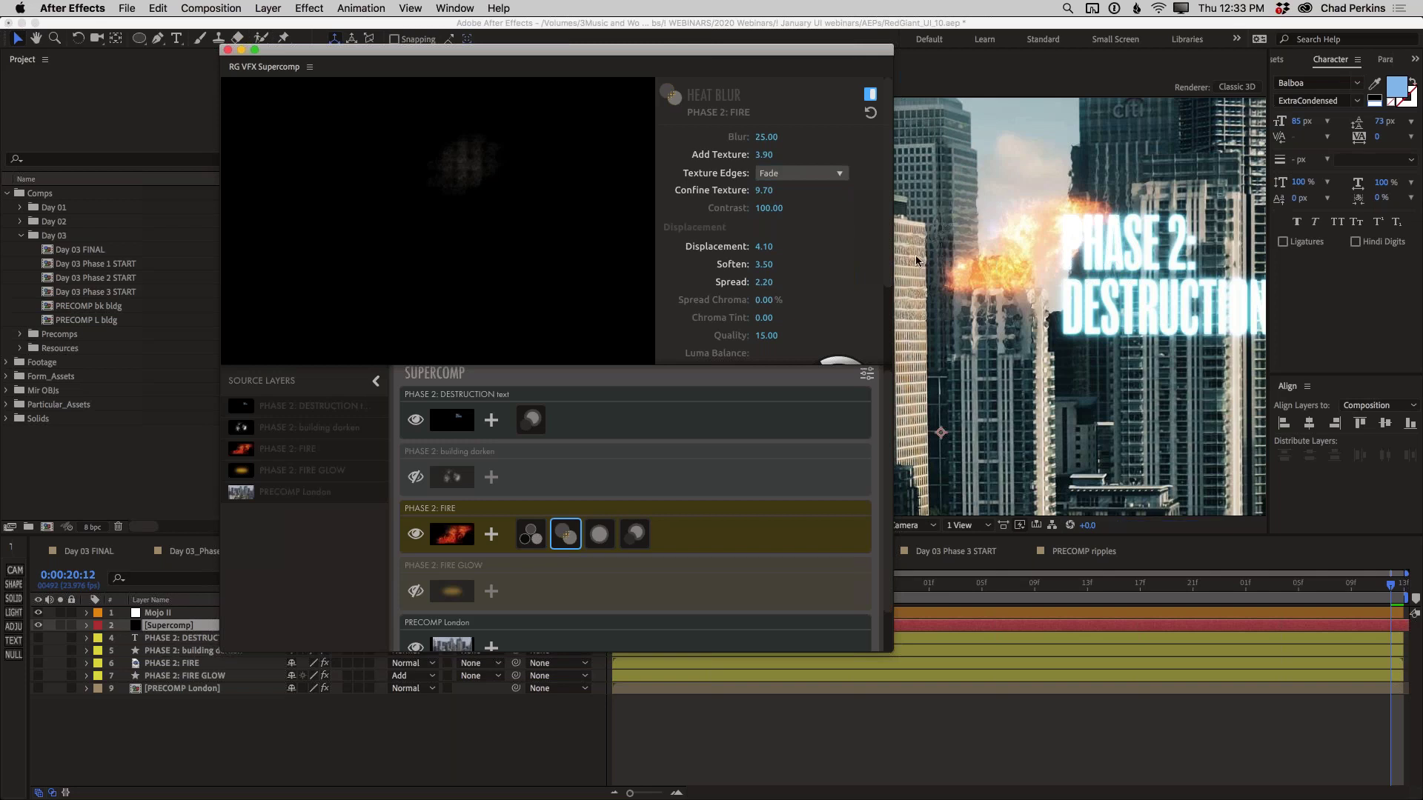
left_click_drag(772, 193, 769, 193)
left_click_drag(766, 191, 751, 190)
Step: Move the PHASE 2: DESTRUCTION text layer beneath PHASE 2: FIRE in the Supercomp stack and preview the shot
left_click_drag(601, 424, 620, 544)
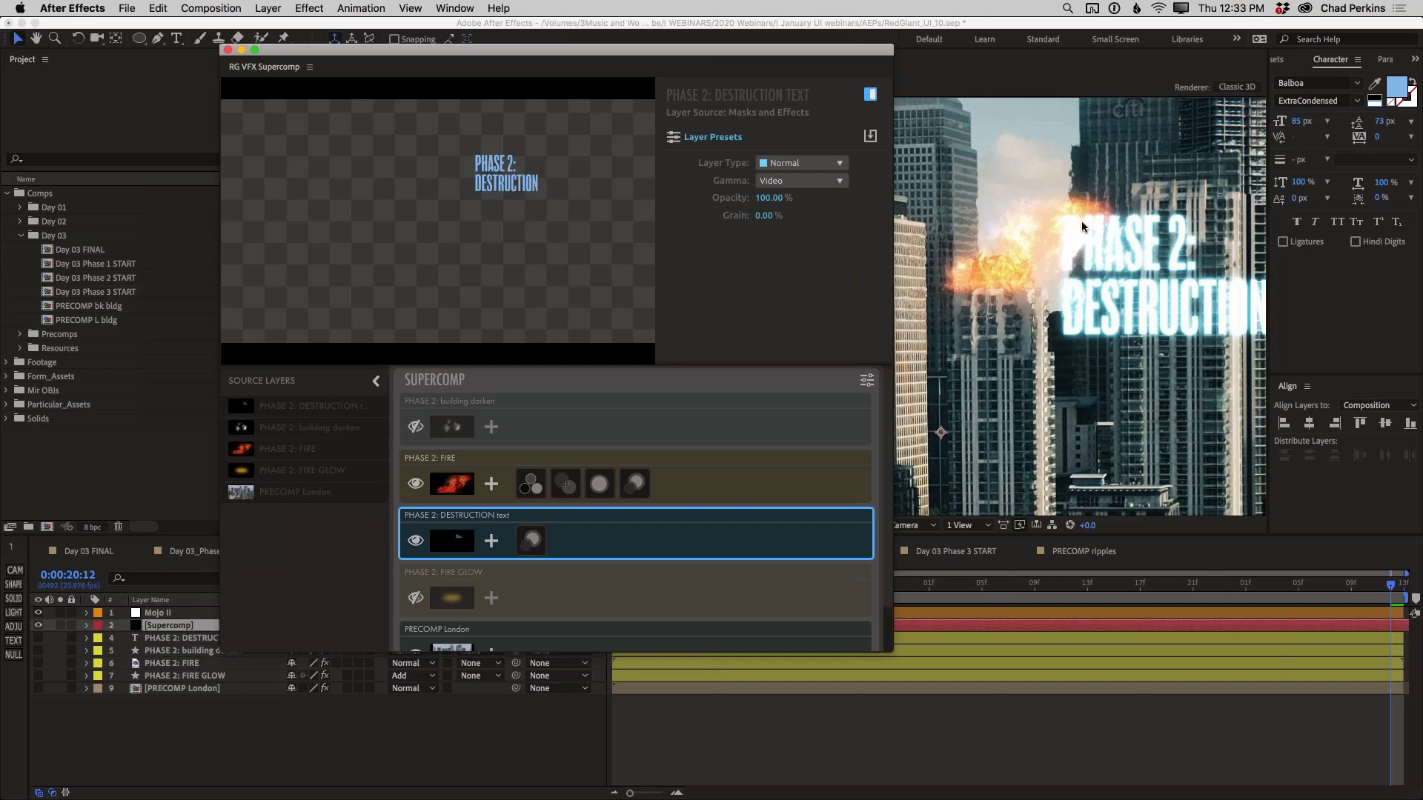
left_click_drag(1000, 583, 969, 585)
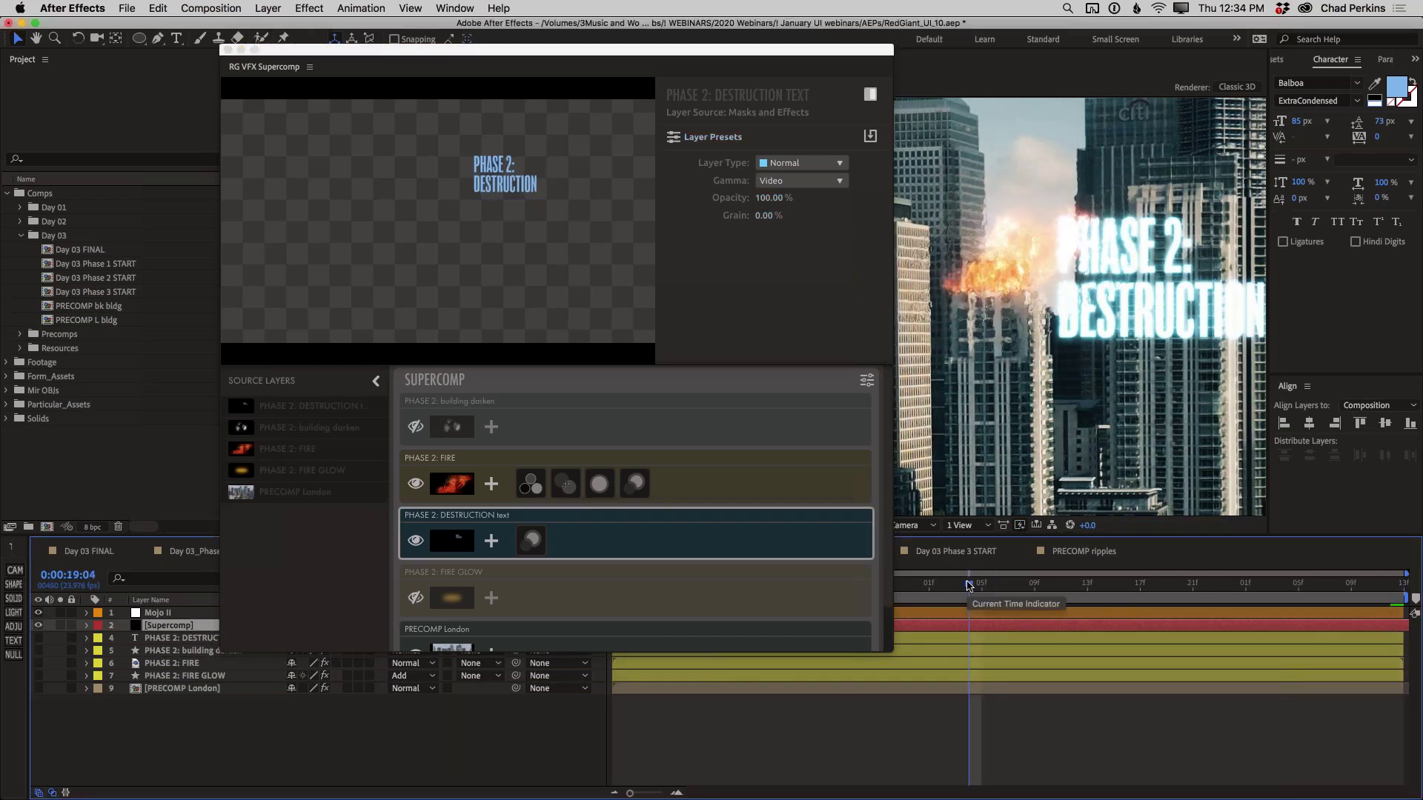
key("space")
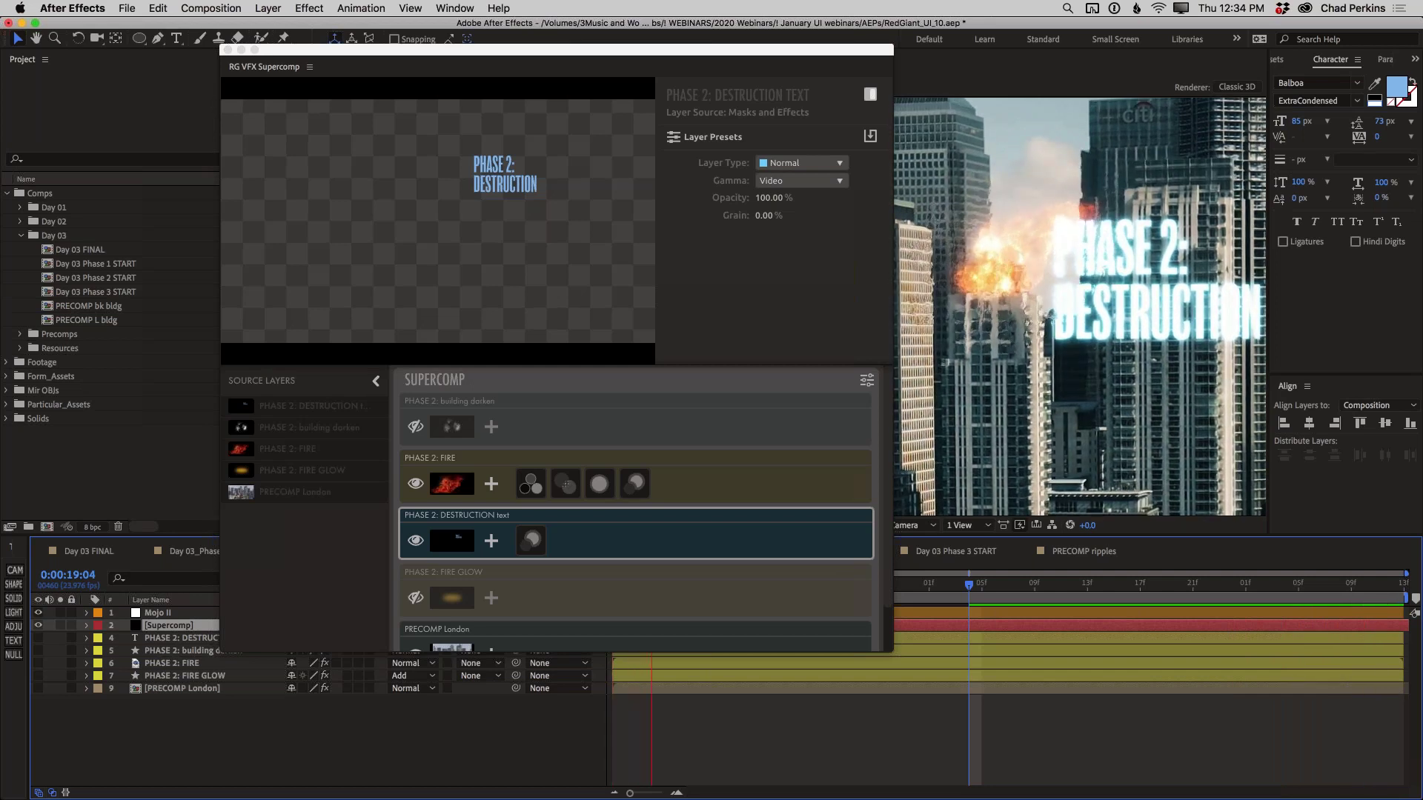
key("space")
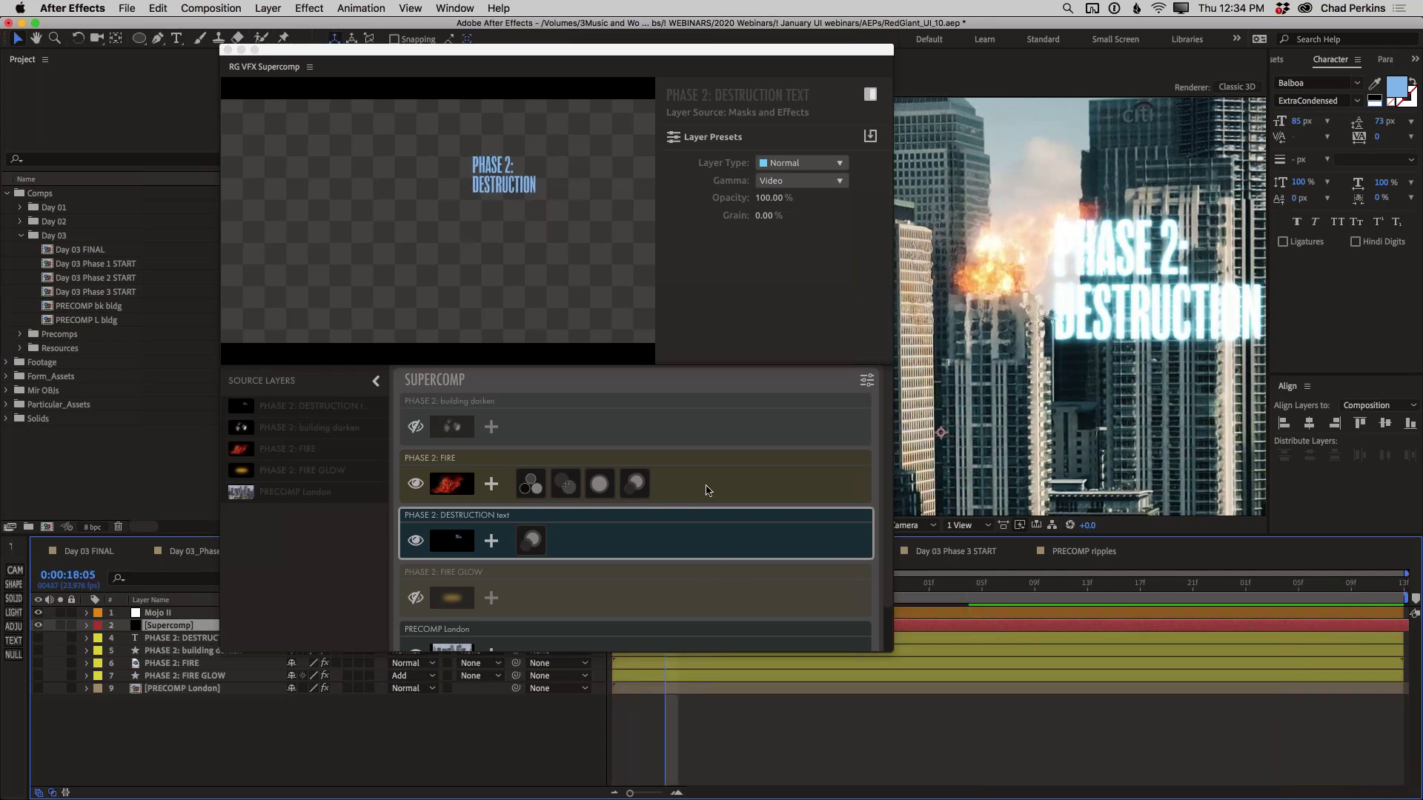
Step: Show the PHASE 2: FIRE GLOW layer in Supercomp and set its Opacity to 89.7%
left_click(711, 490)
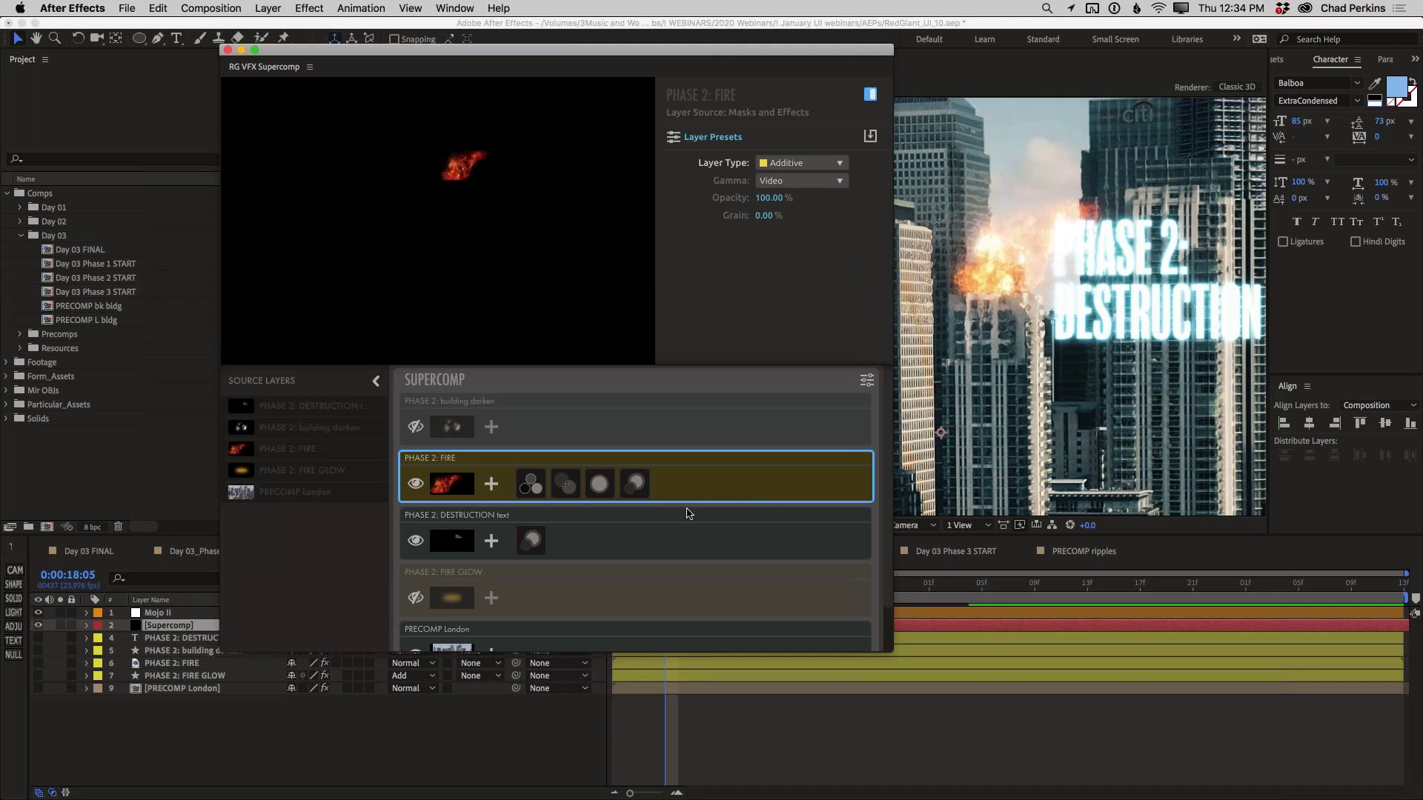
left_click(635, 586)
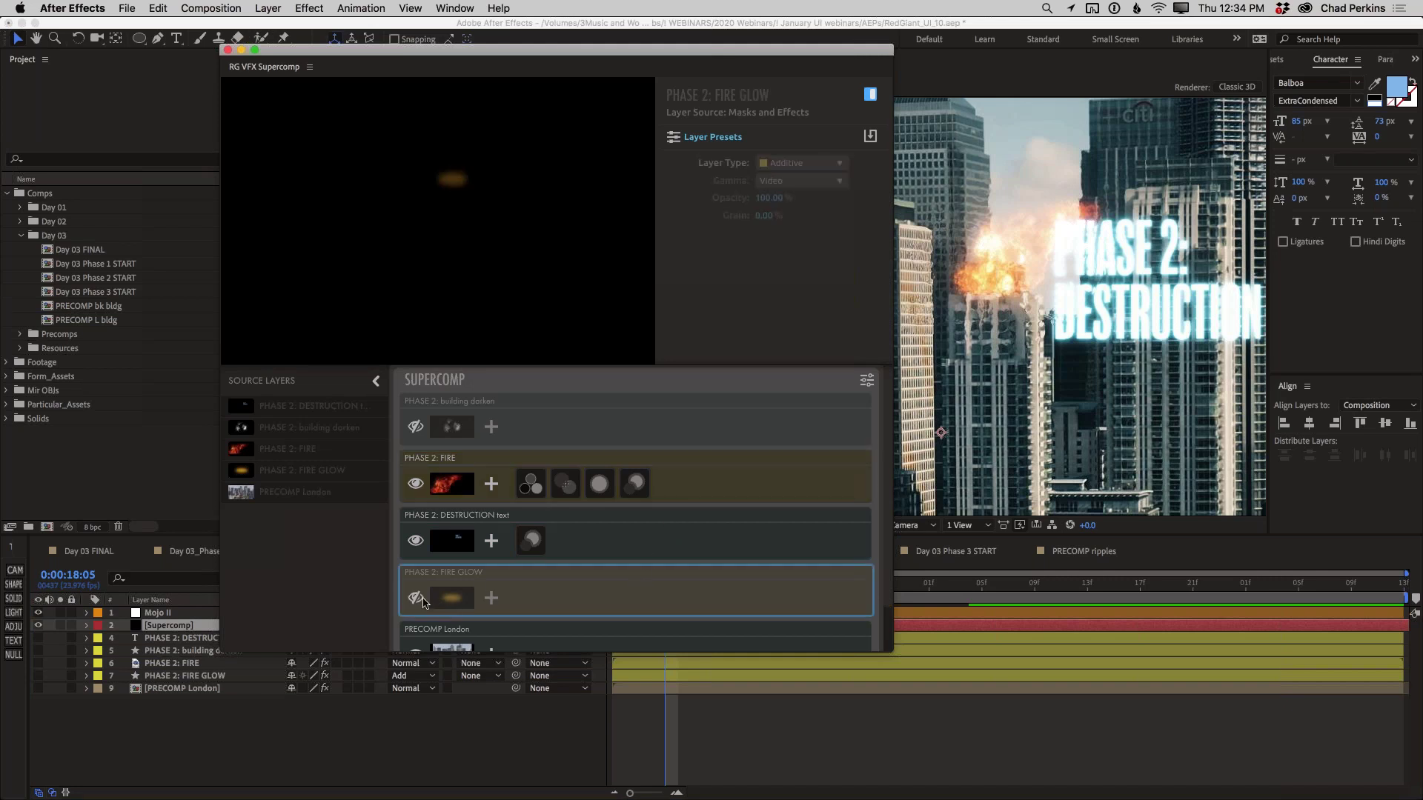
left_click(415, 598)
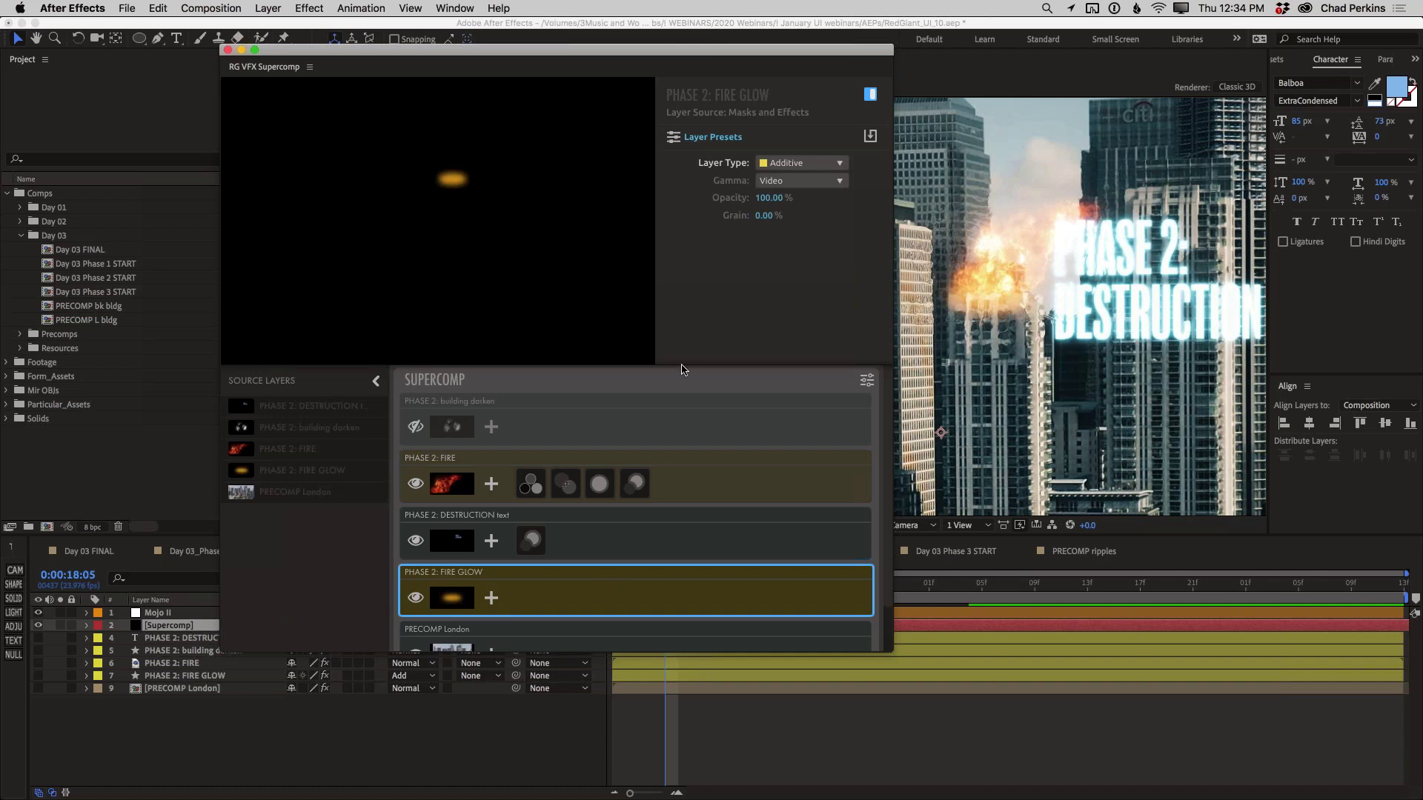
left_click_drag(771, 198, 700, 197)
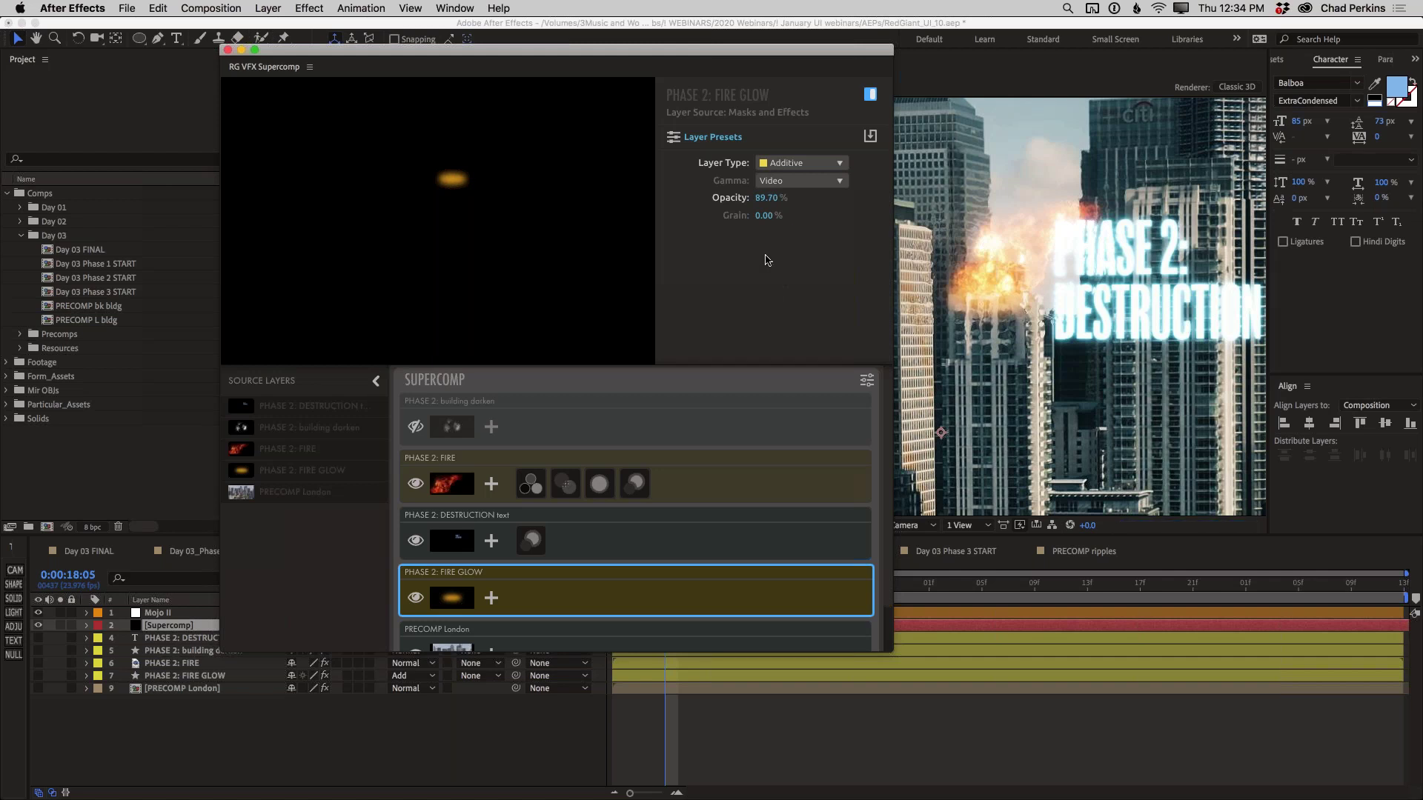
Step: Review the PHASE 2: DESTRUCTION text layer's Optical Glow and Gamma settings, and set PHASE 2: FIRE GLOW's Opacity to 78.5%
left_click(689, 534)
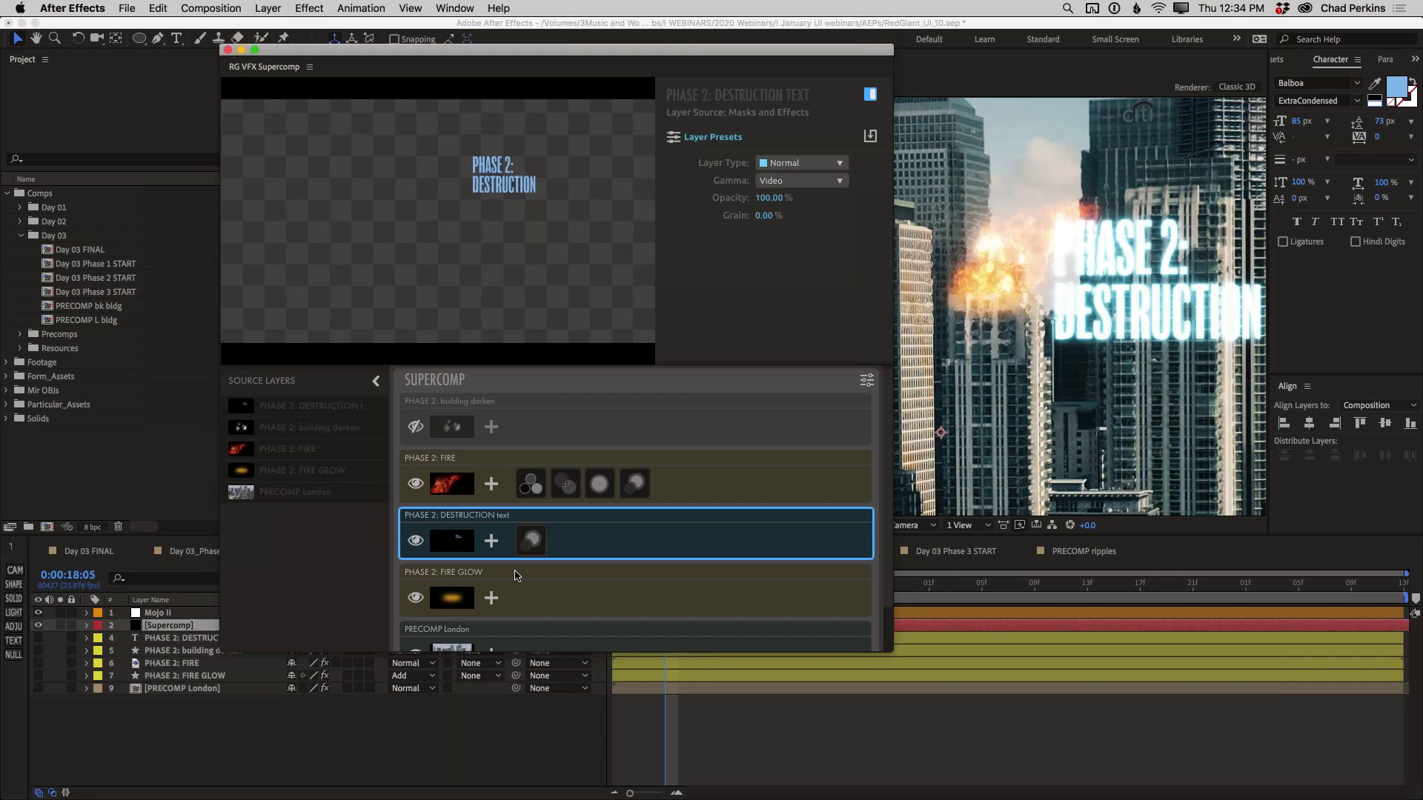
left_click(531, 543)
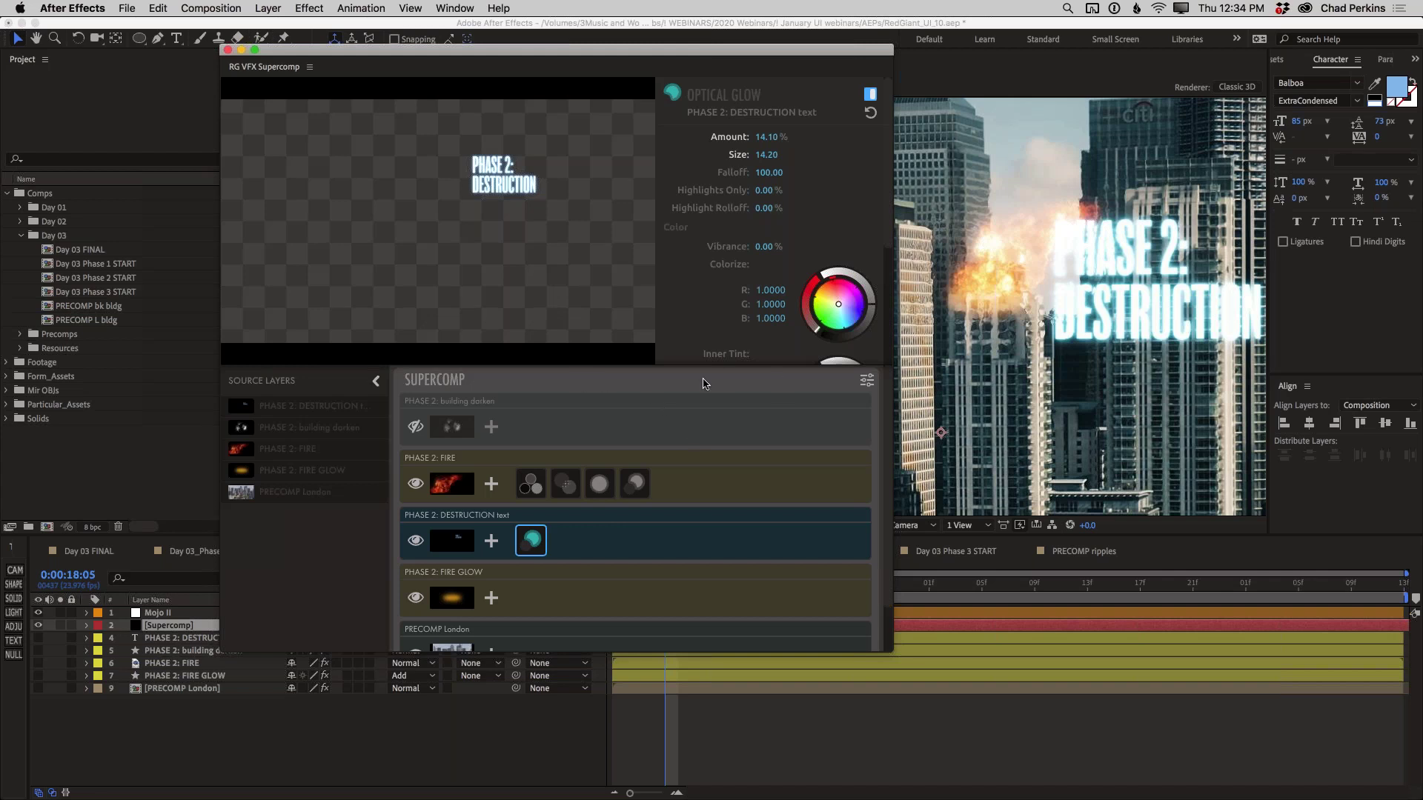
left_click(704, 383)
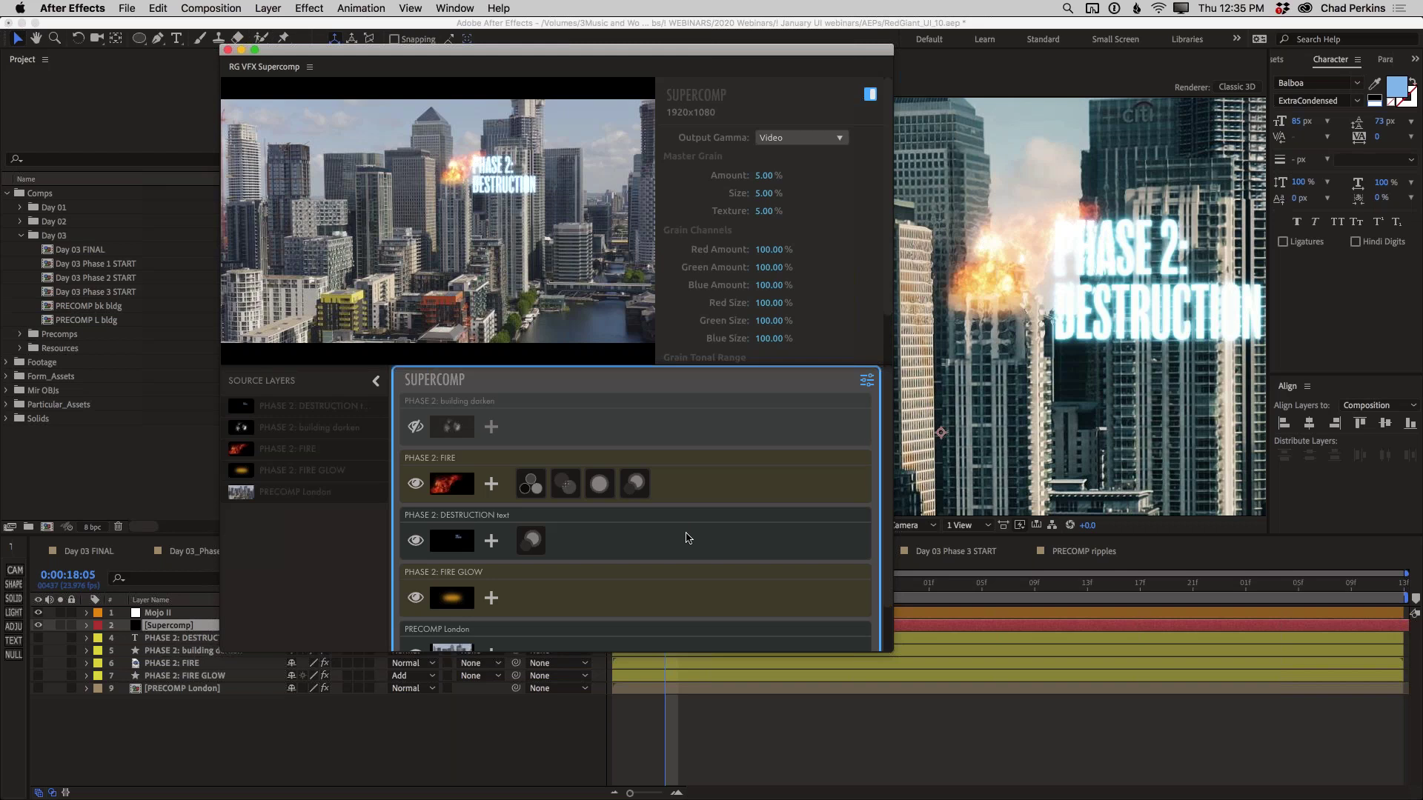
left_click(687, 538)
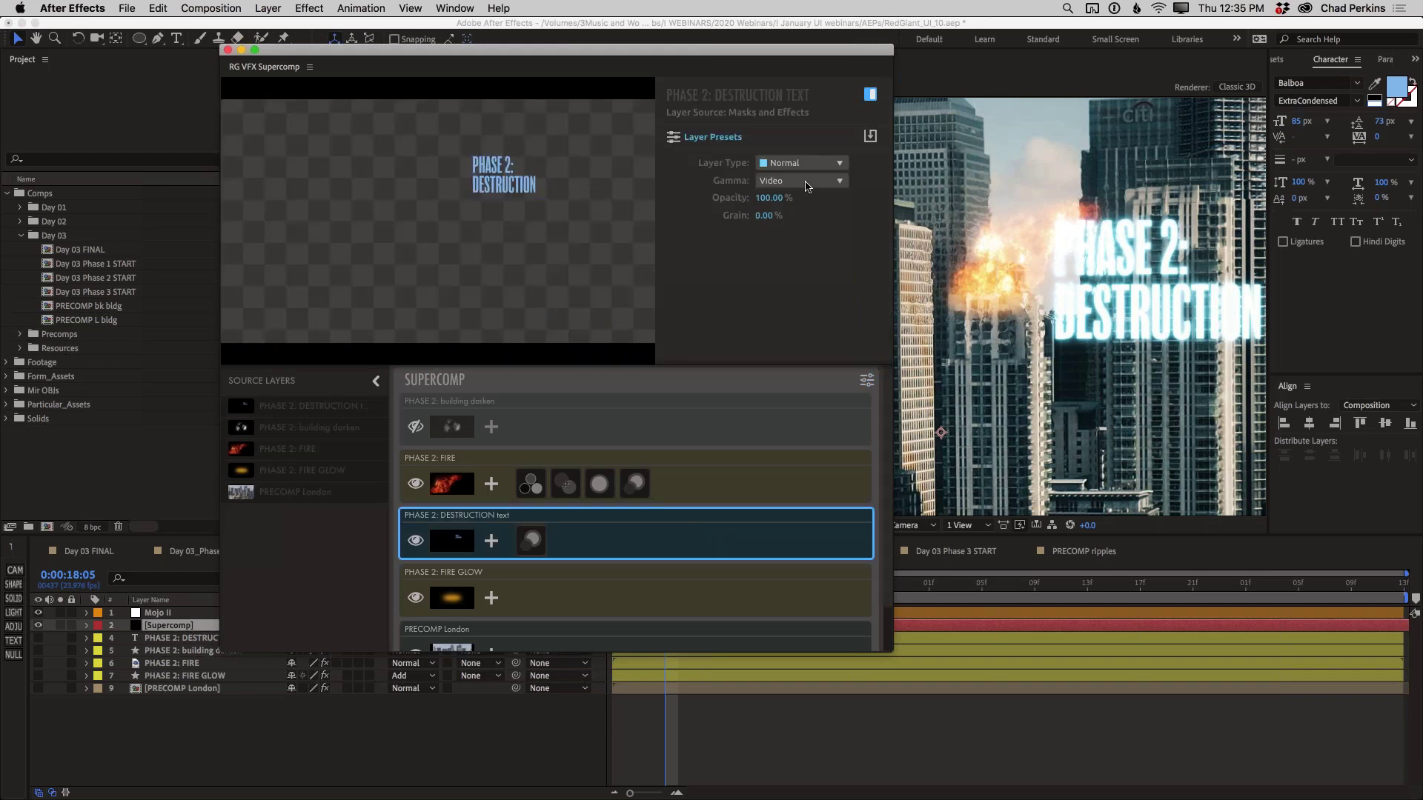
left_click(809, 186)
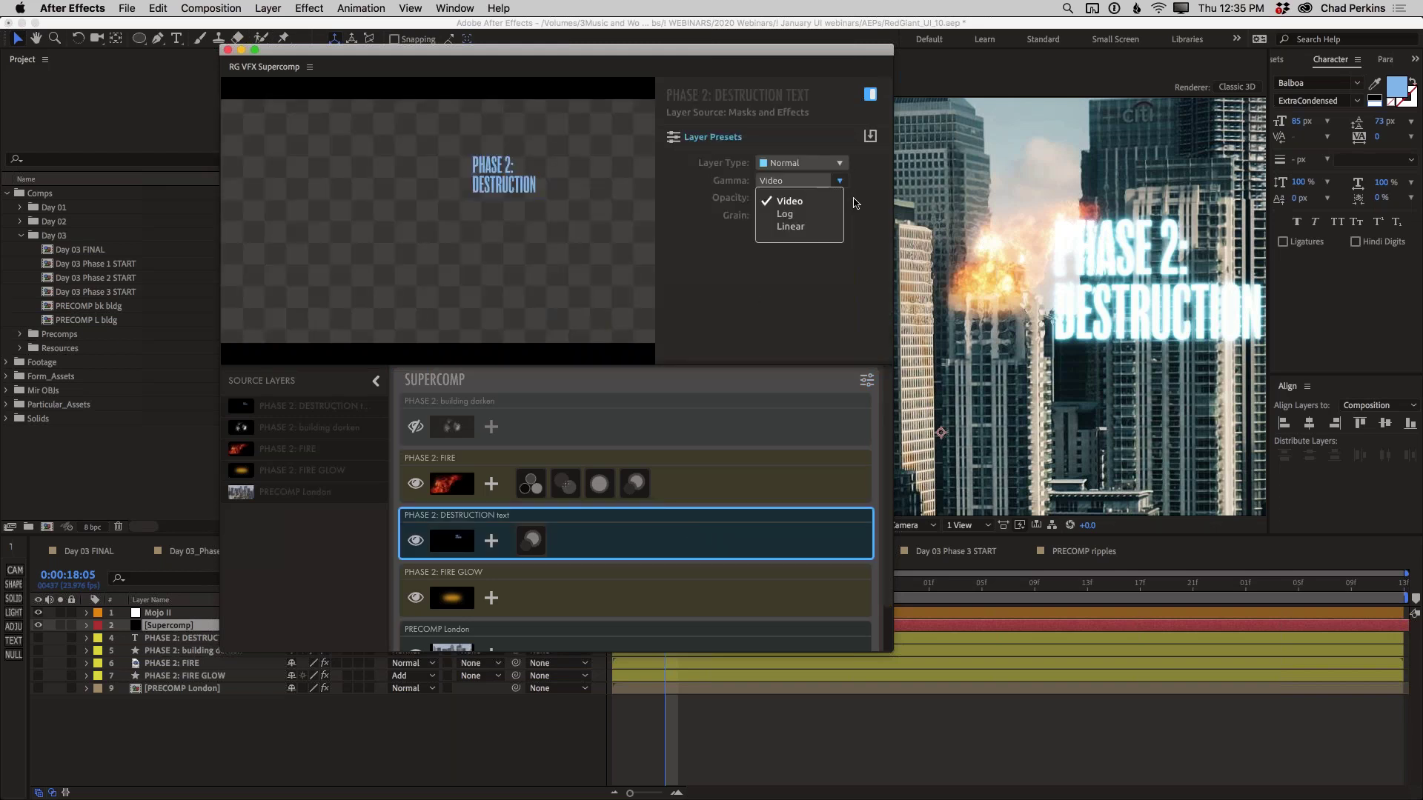
left_click(856, 205)
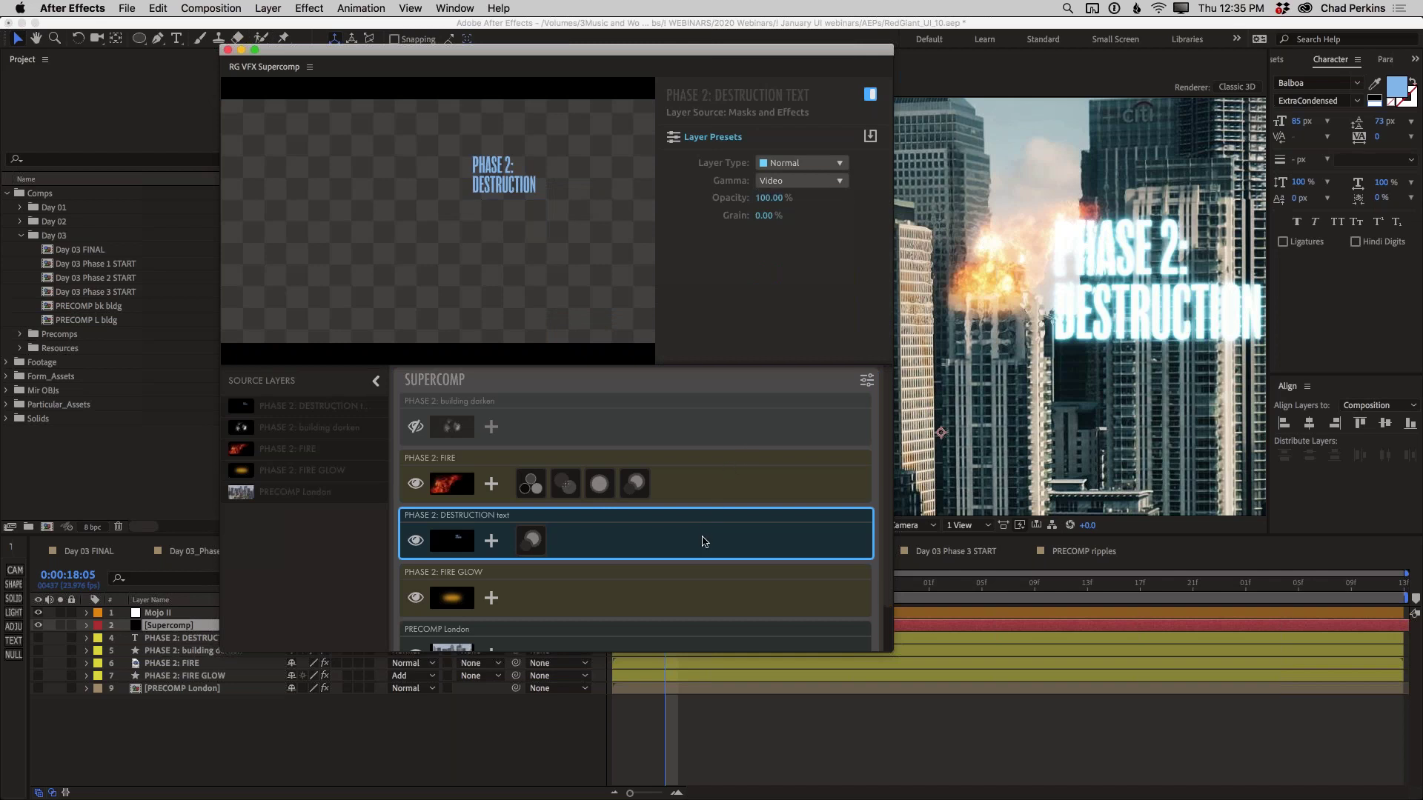
left_click(683, 581)
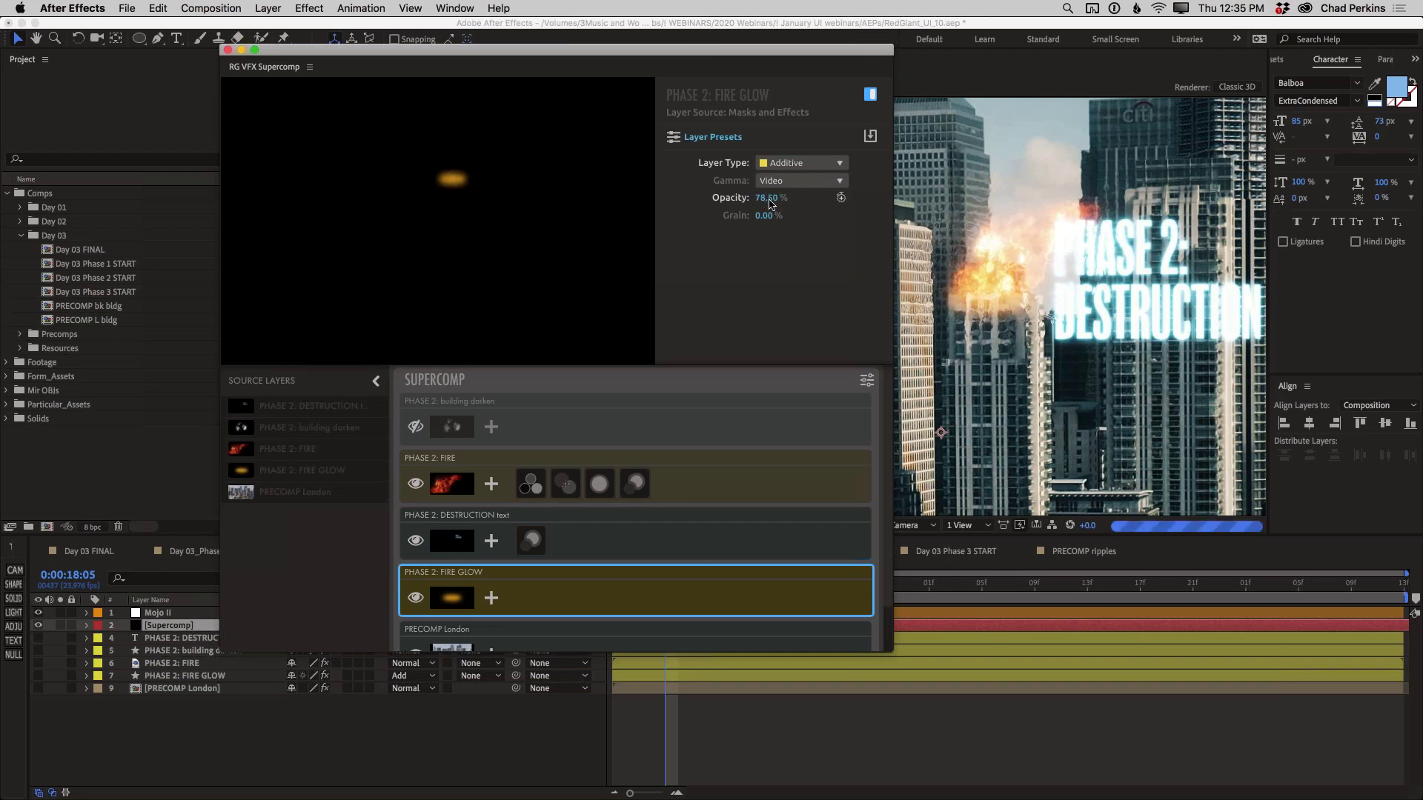
Step: Show the PHASE 2: building darken layer directly beneath PHASE 2: FIRE GLOW, set its Opacity to 61.8%, and close Supercomp
scroll(519, 582, "down", 3)
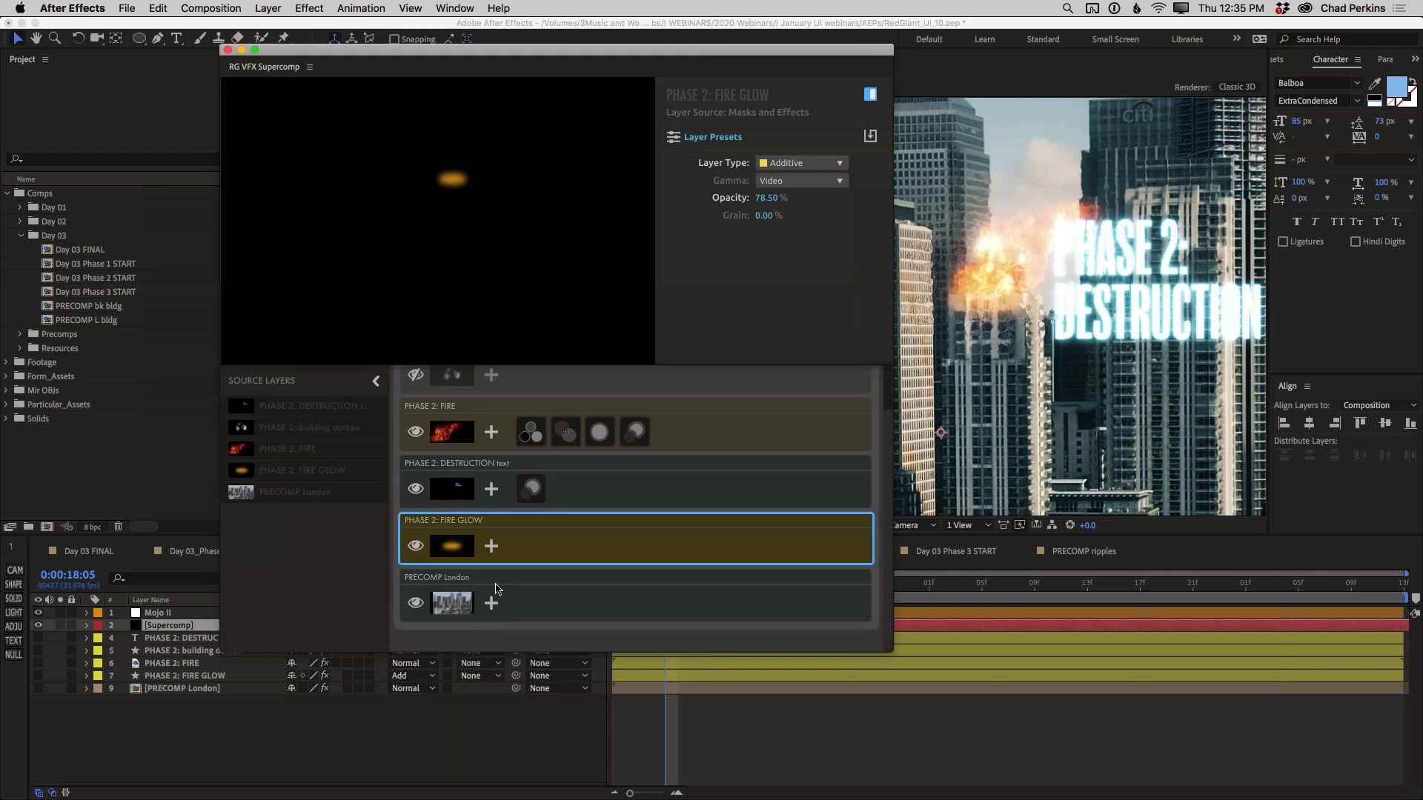
scroll(504, 505, "up", 2)
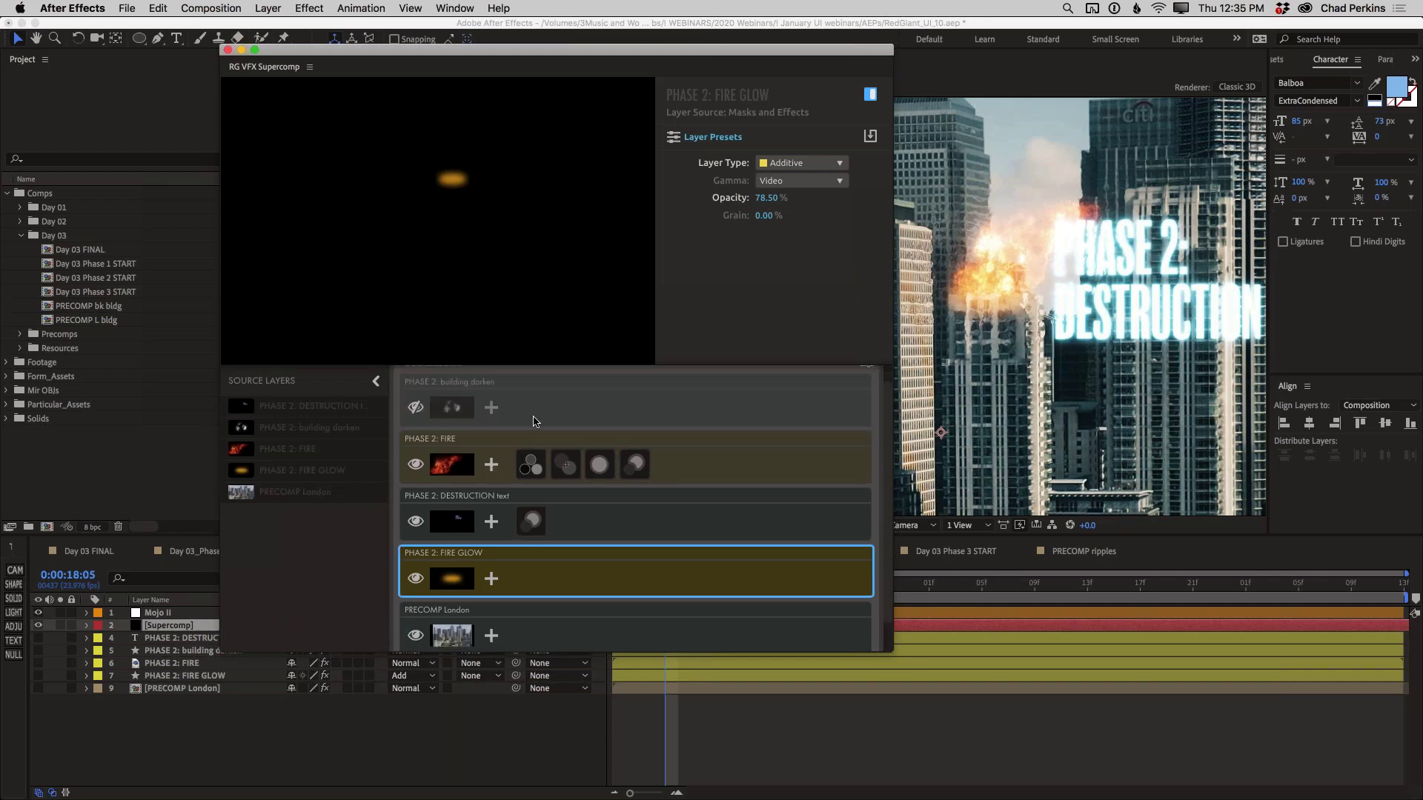
left_click(417, 407)
left_click_drag(582, 437, 589, 585)
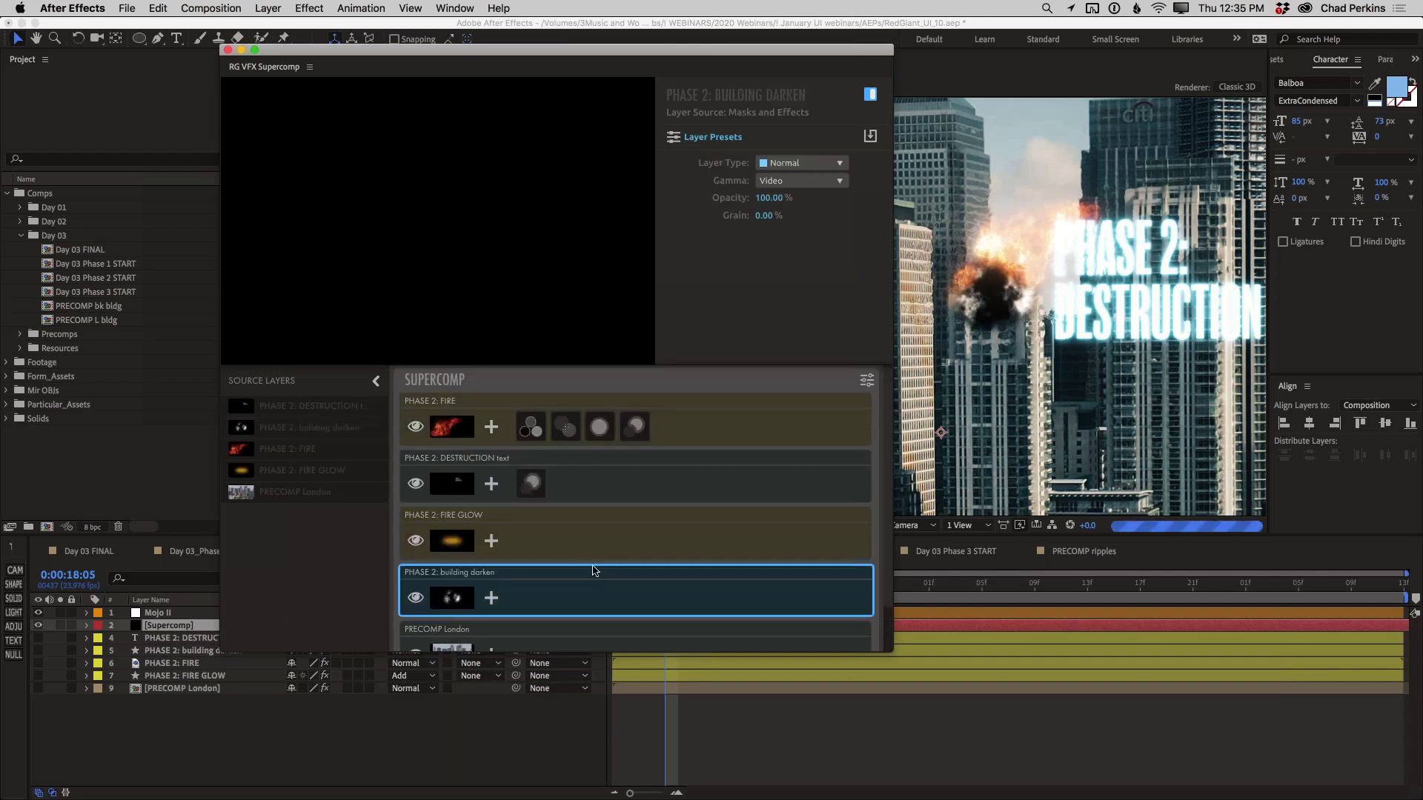
left_click_drag(770, 197, 487, 198)
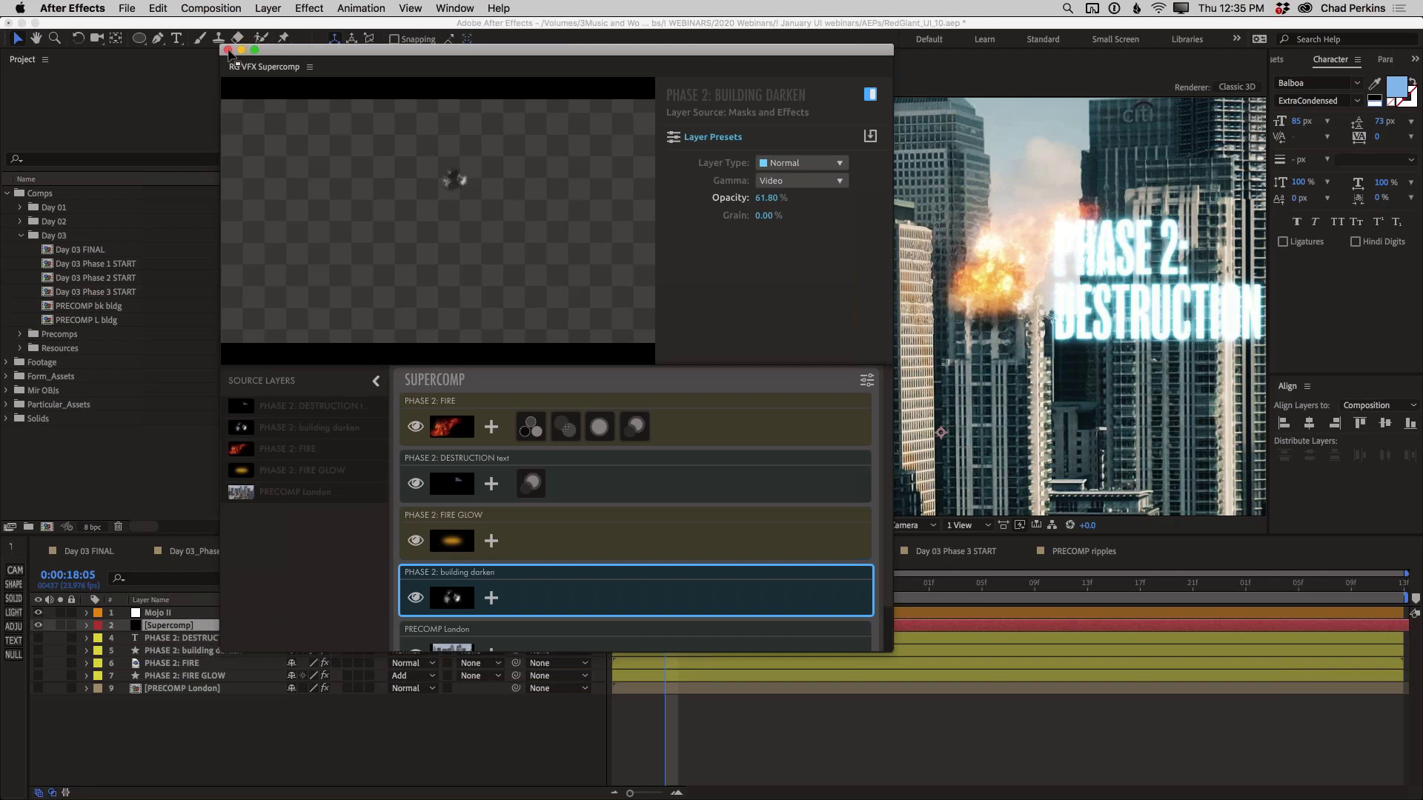
left_click(228, 49)
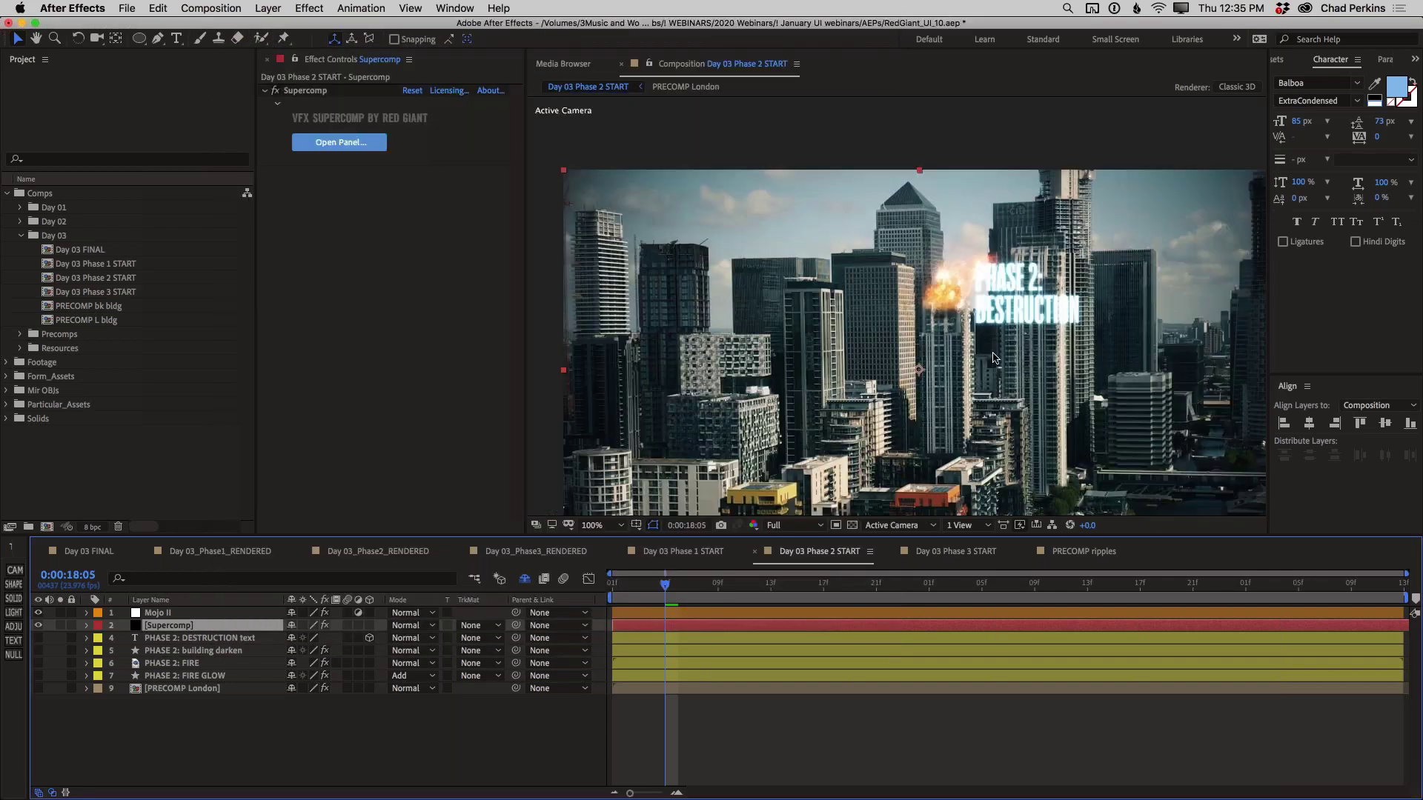
Step: Preview the Day 03 Phase 2 START composition from its beginning to check the fire, text and building darkening
left_click(770, 585)
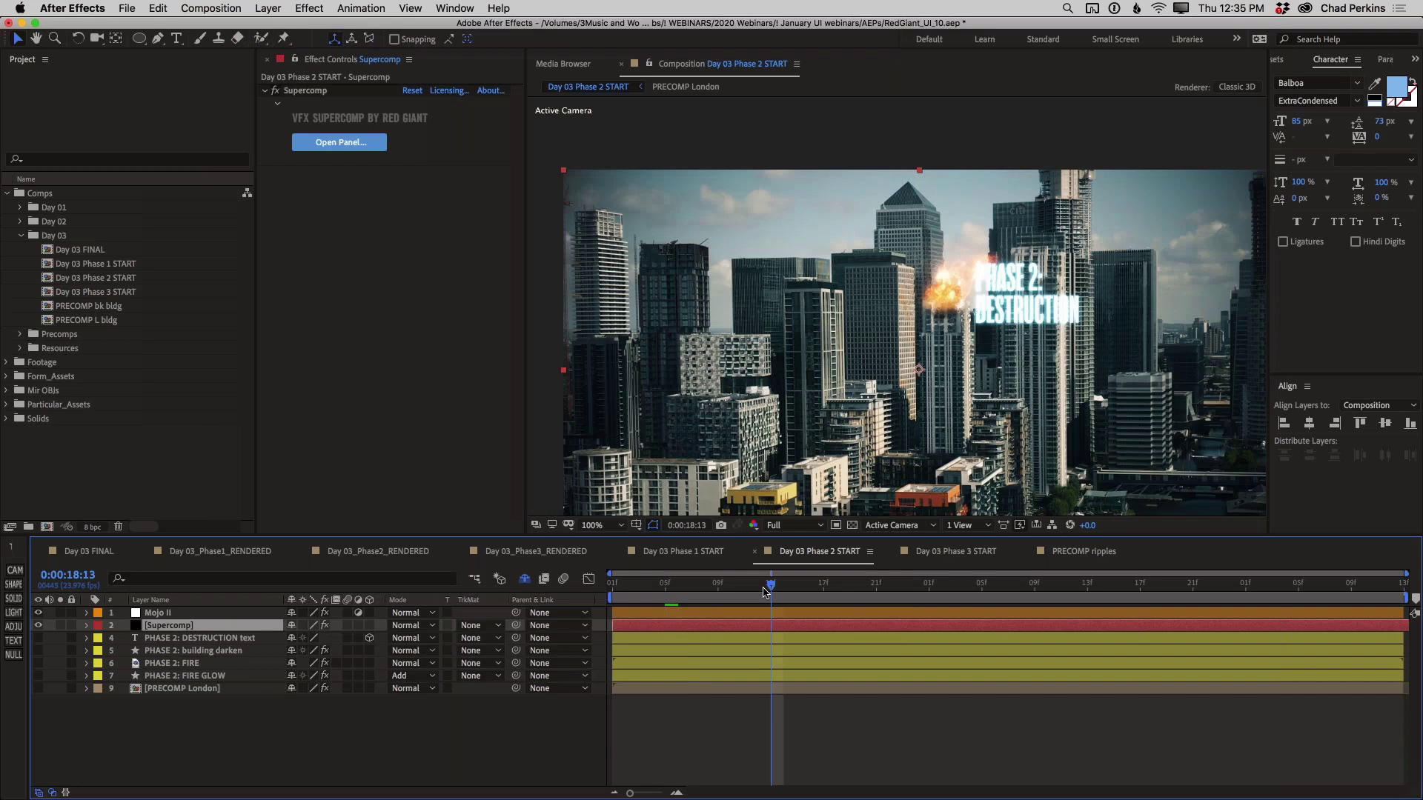
key("space")
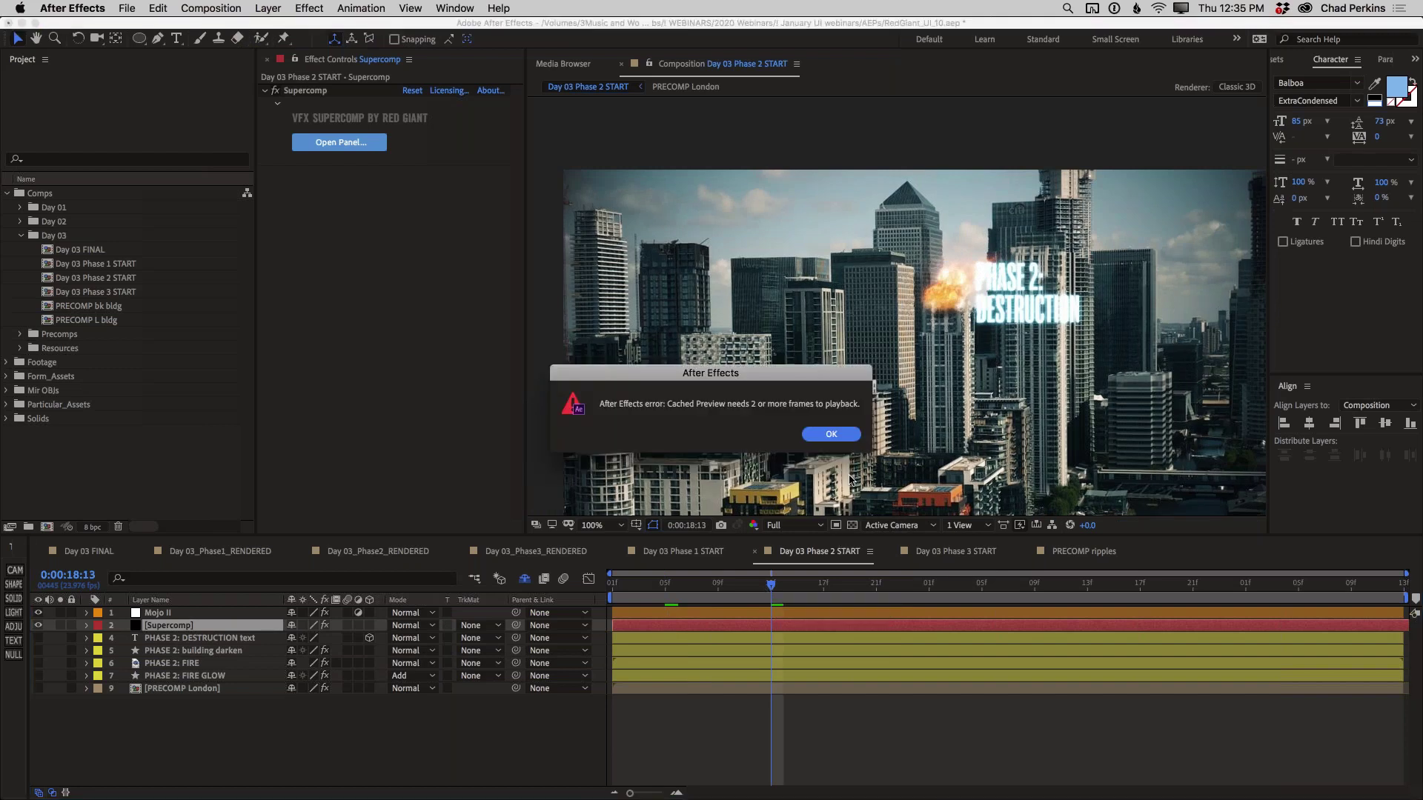
left_click(835, 438)
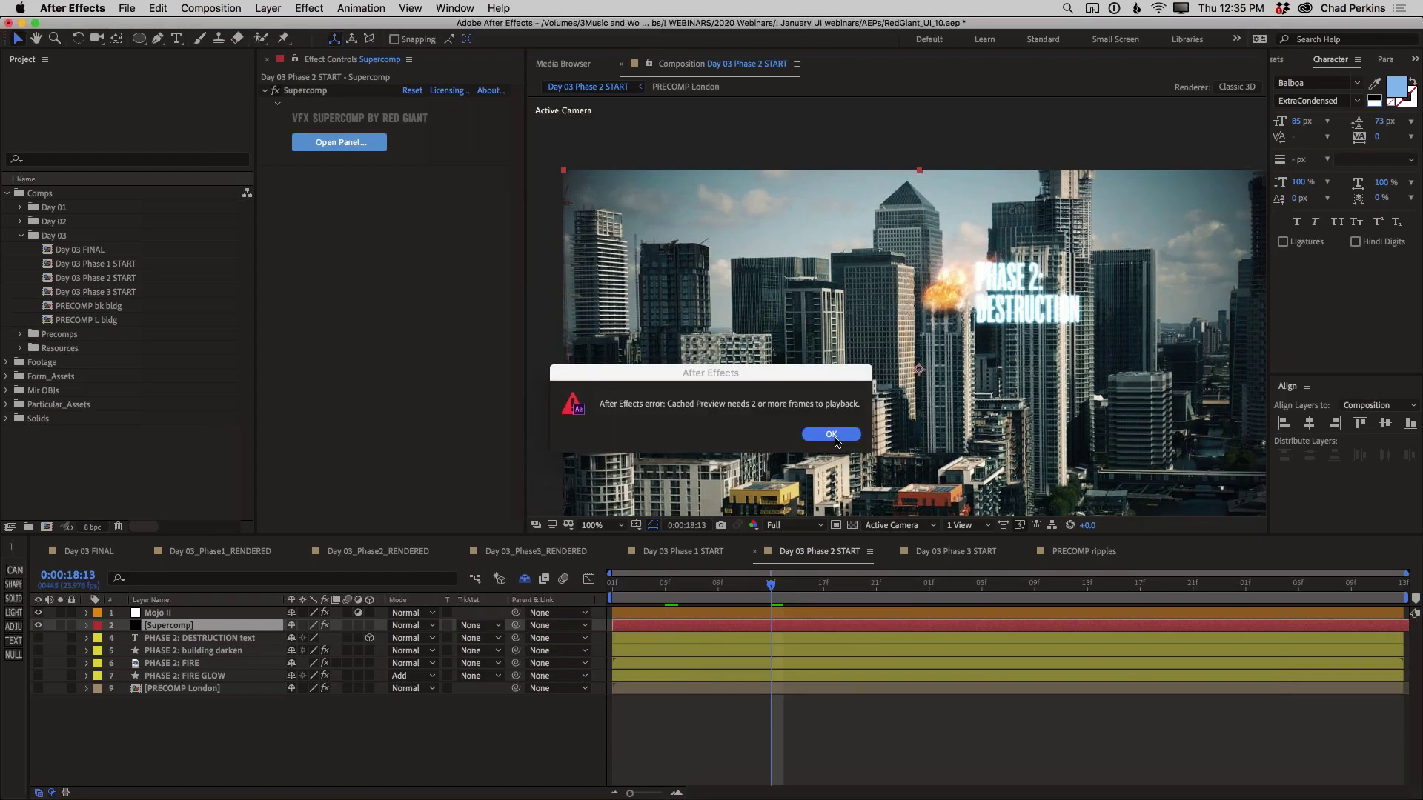
key("Home")
key("space")
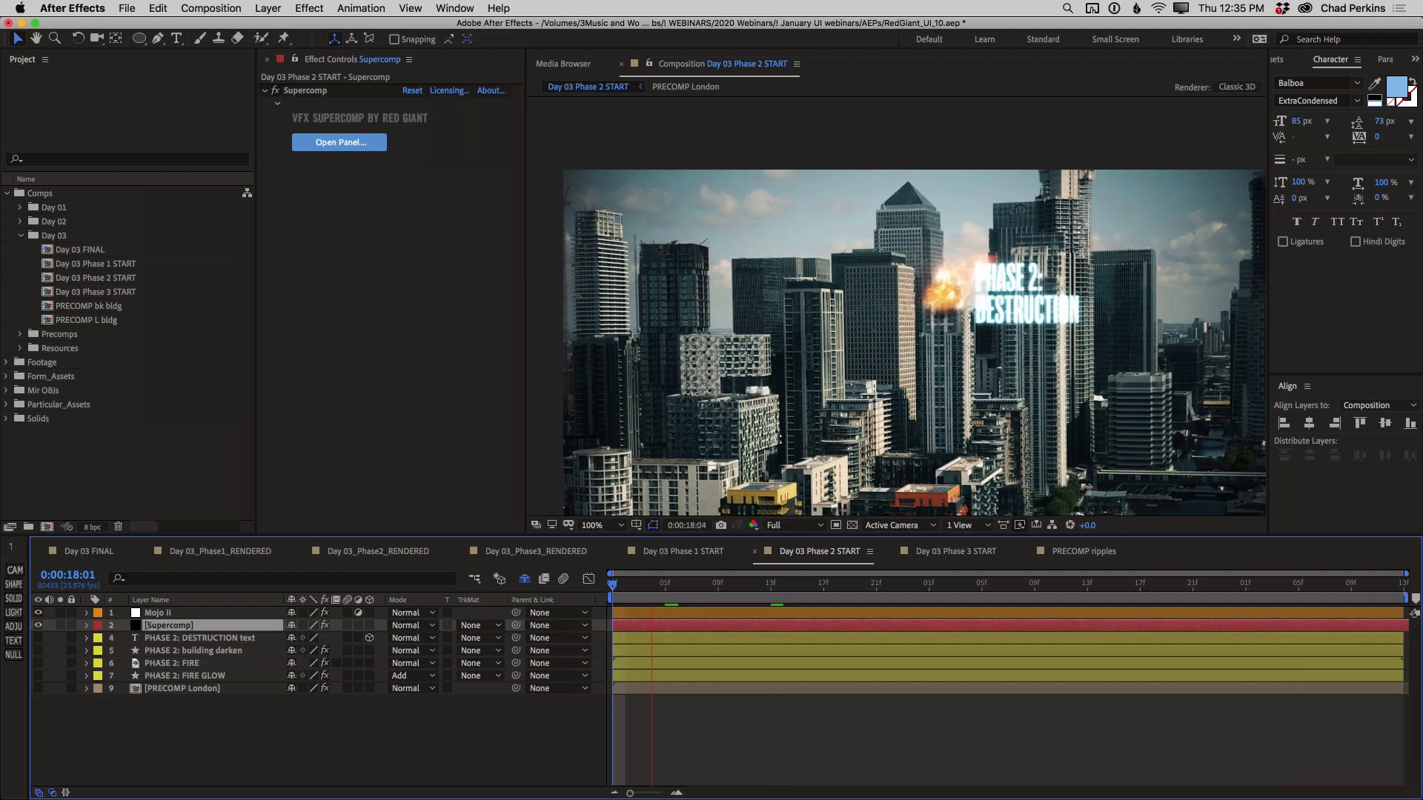
key("comma")
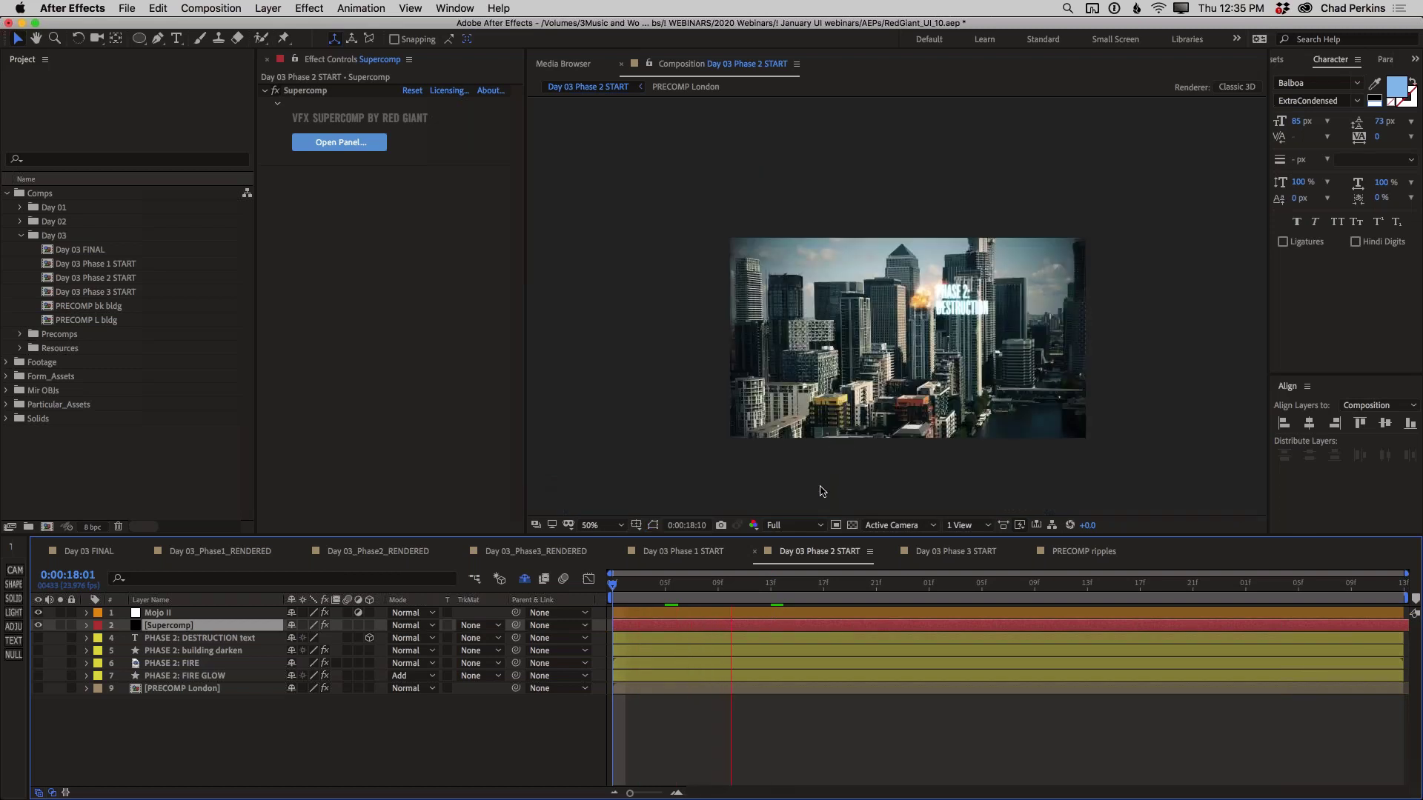
key("period")
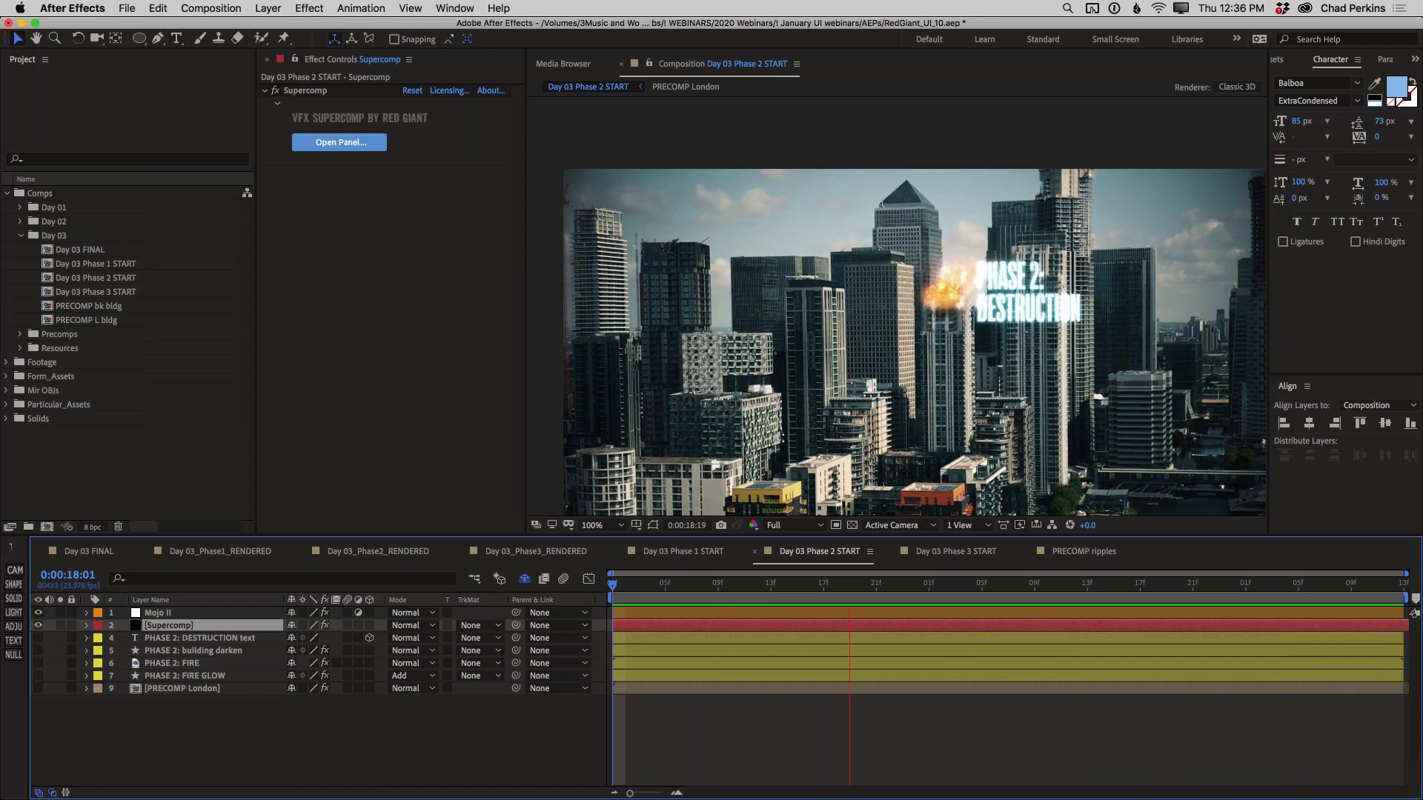
key("space")
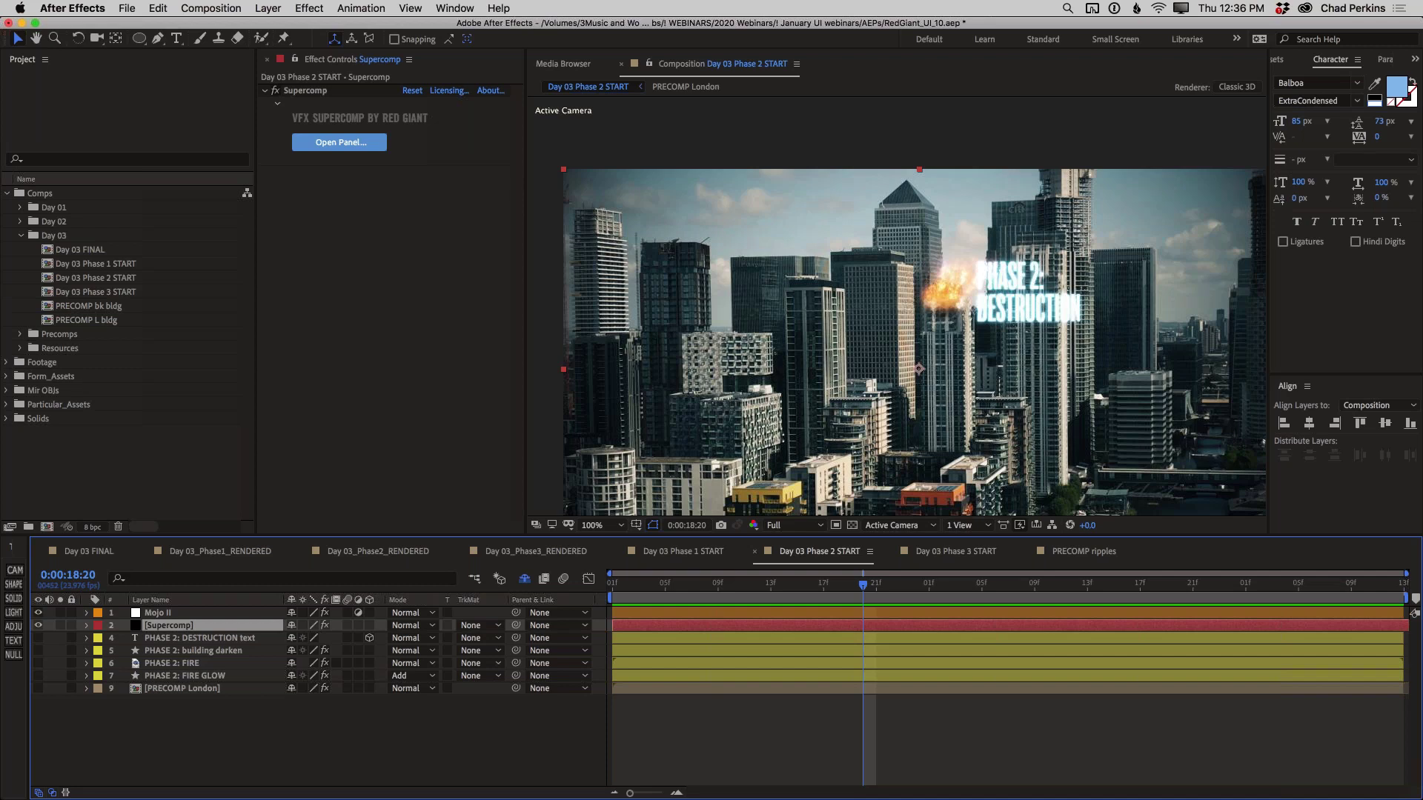
Step: In Day 03 Phase 3 START, show the PHASE 2 building darken, FIRE and FIRE GLOW layers, and delete the Supercomp layer
left_click(967, 552)
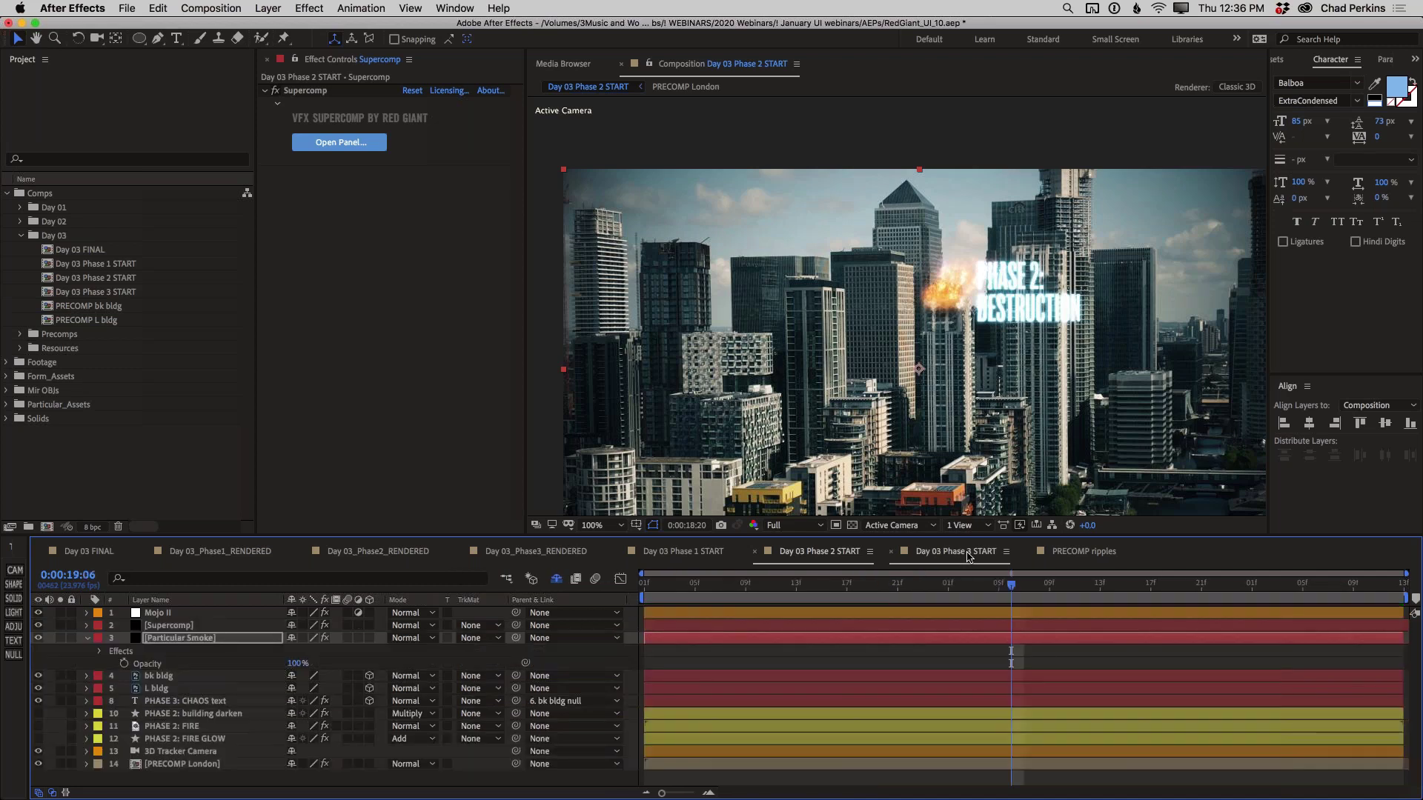
left_click(86, 639)
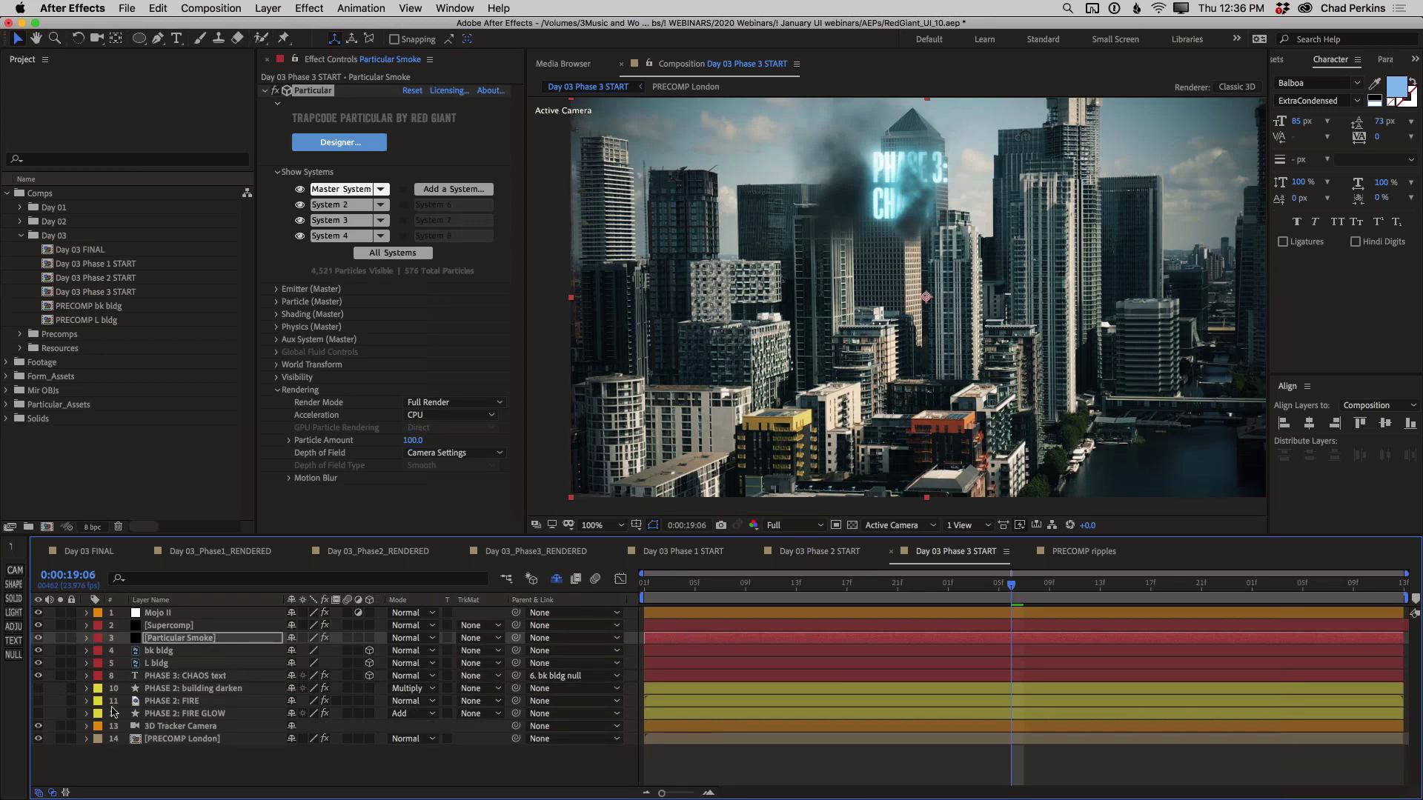
left_click(38, 689)
left_click(166, 626)
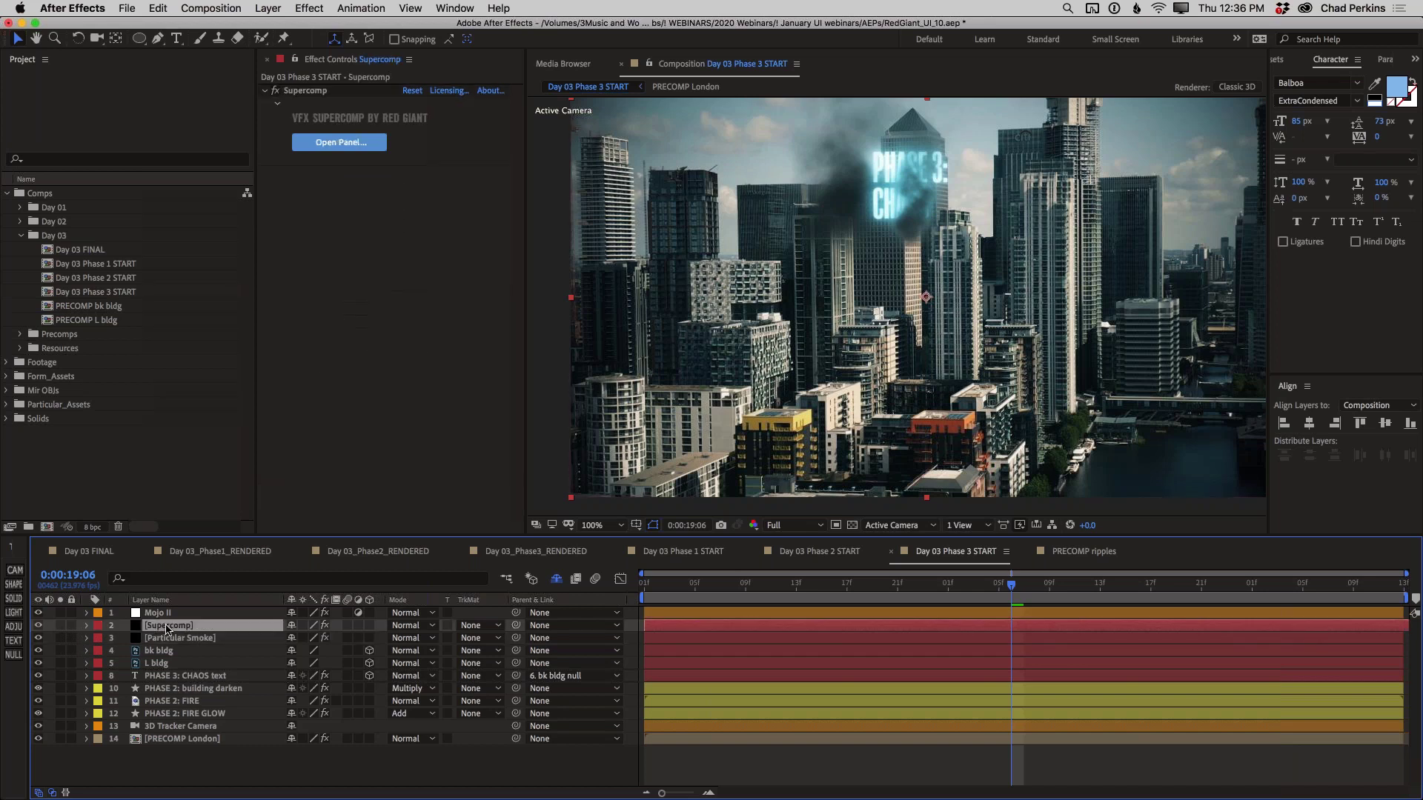
key("Delete")
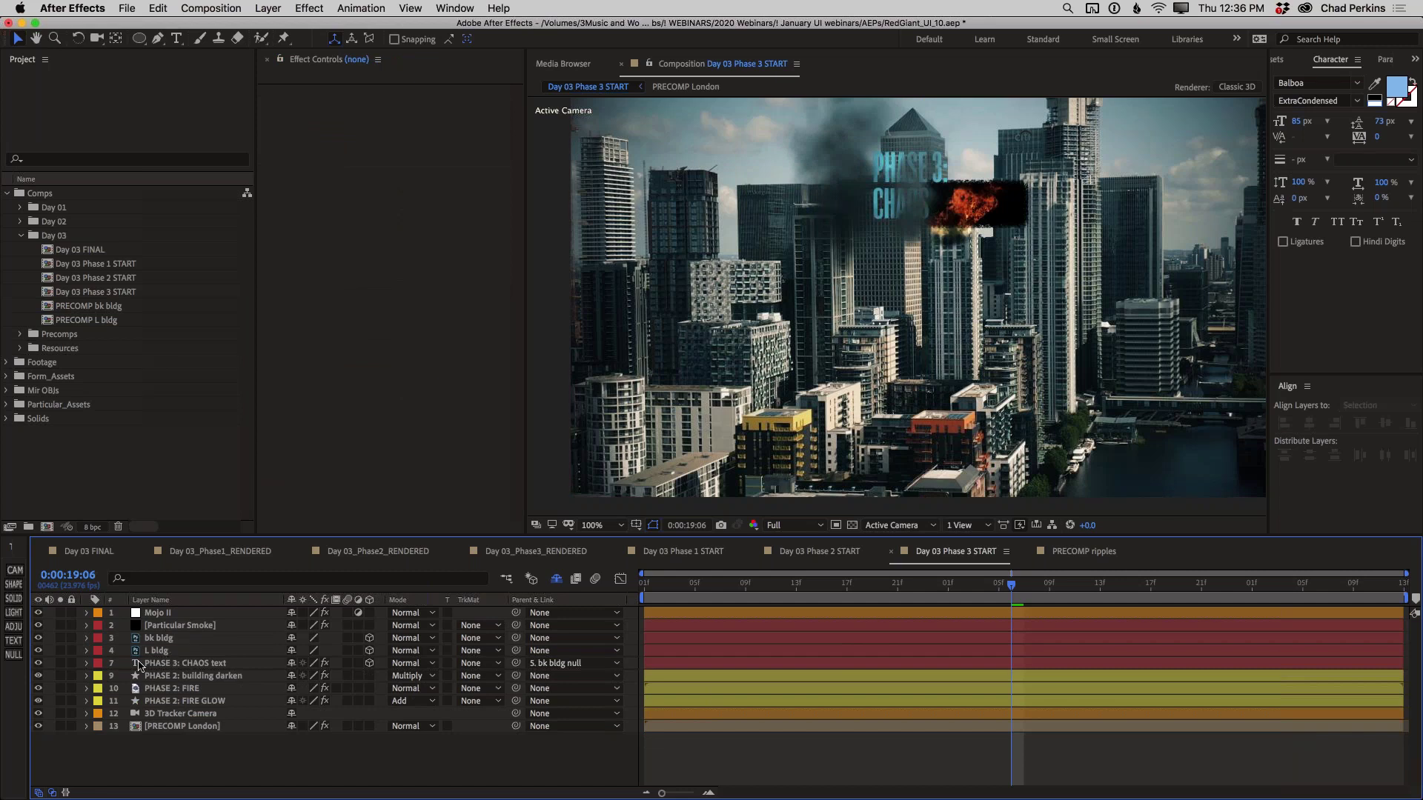
Step: Hide the Particular Smoke, CHAOS text and three PHASE 2 layers, and preview the shot with only the building layers over London
left_click(160, 638)
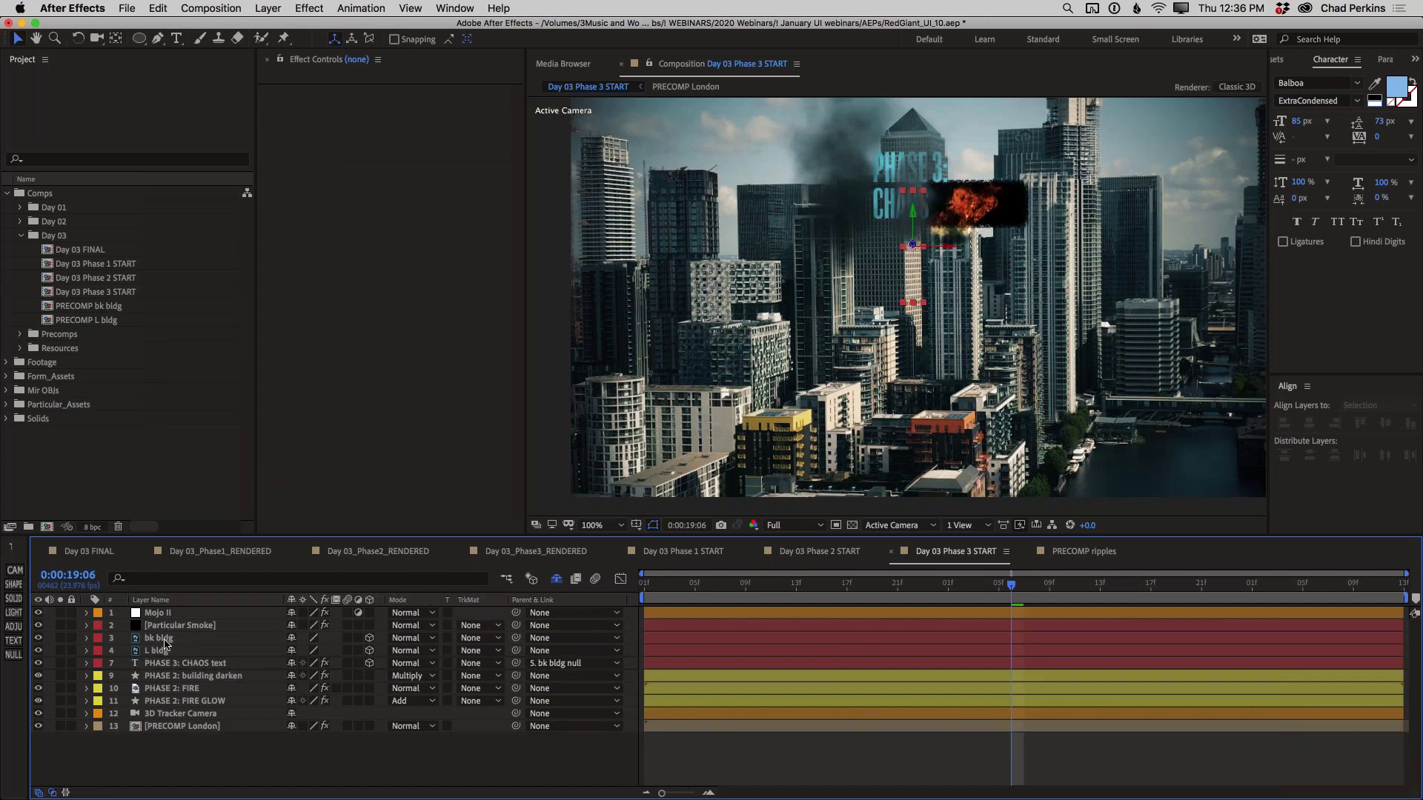
left_click(38, 626)
left_click_drag(39, 664, 42, 703)
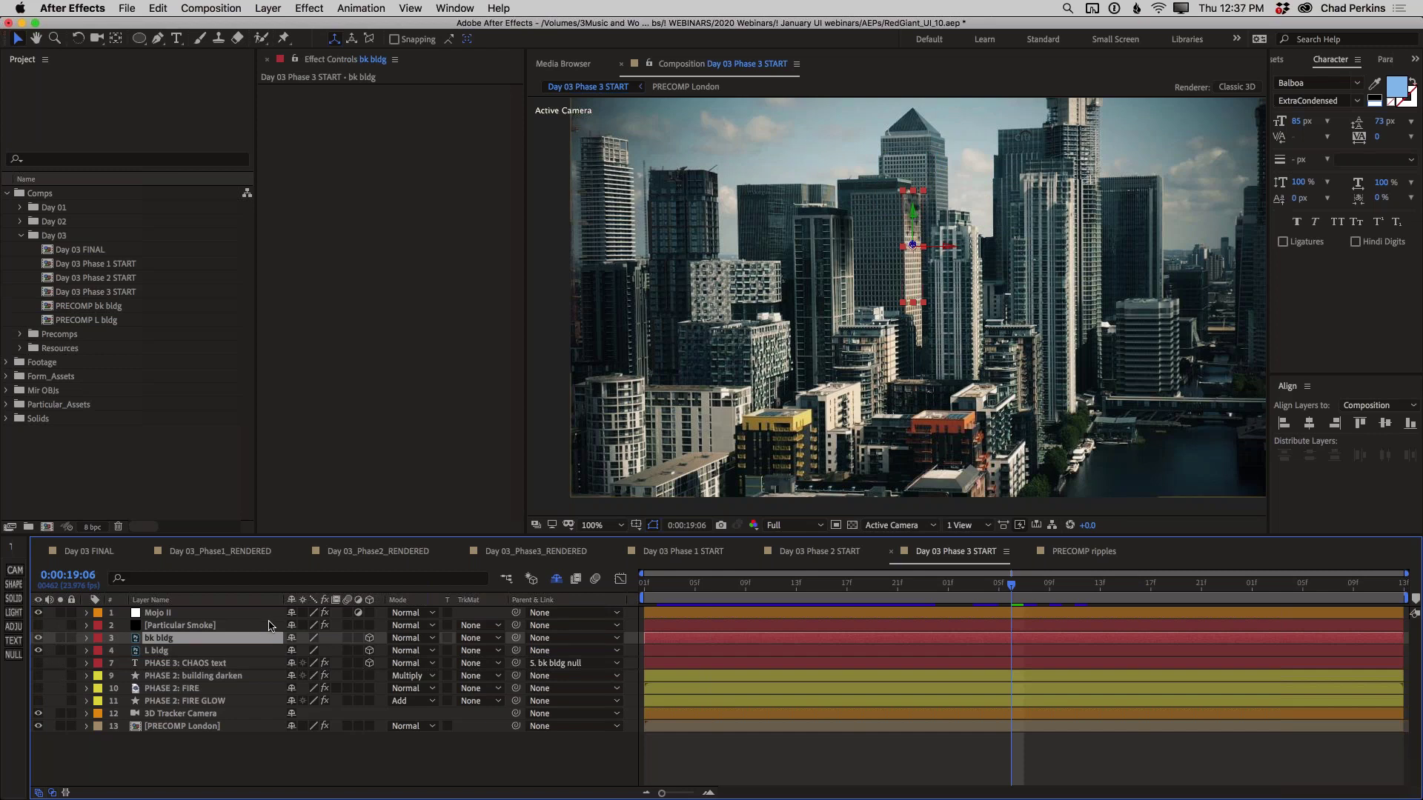
left_click(201, 754)
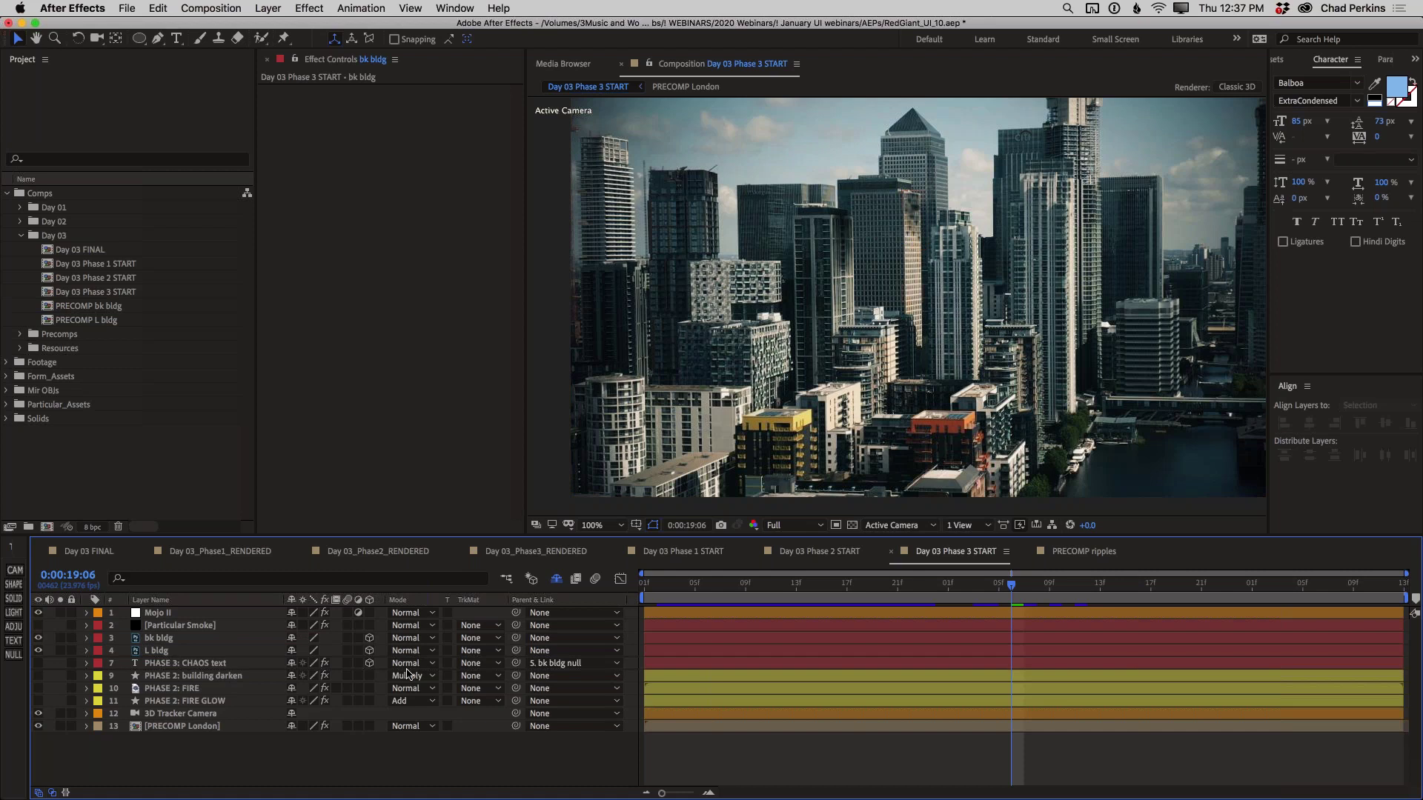
key("space")
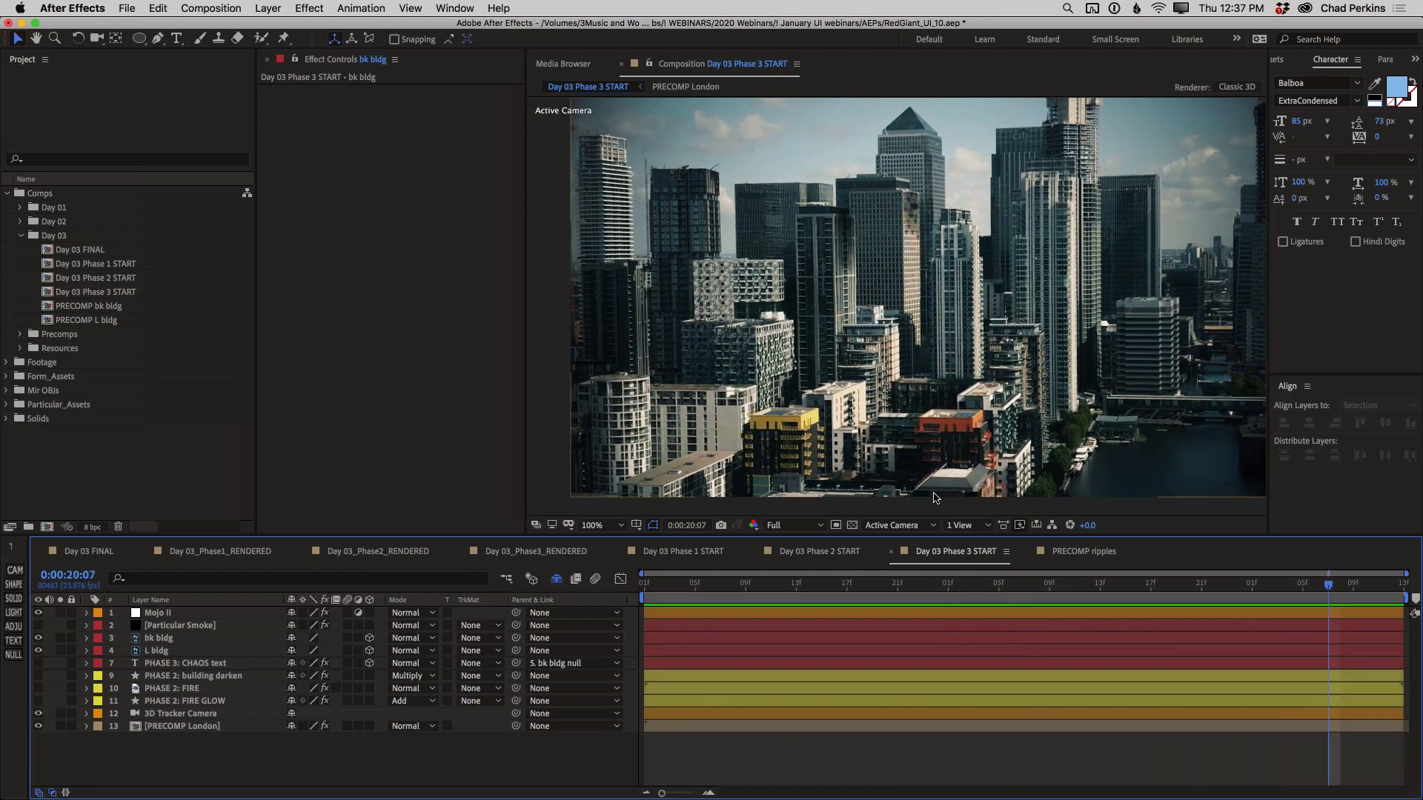
Step: Pre-compose the bk bldg layer as PRECOMP bk with all attributes moved, and collapse its transformations
left_click(203, 640)
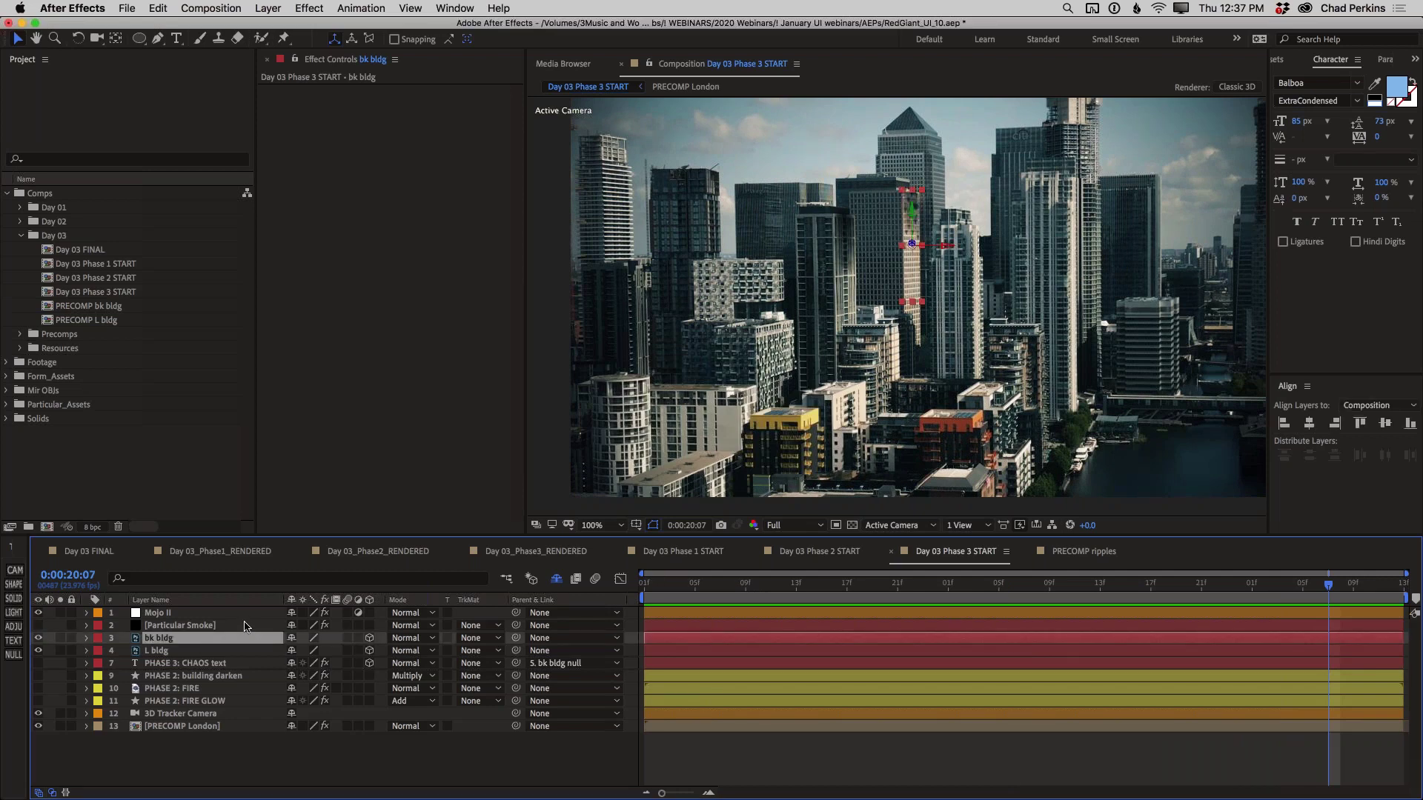
key("super+shift+c")
type("PRECOMP bk")
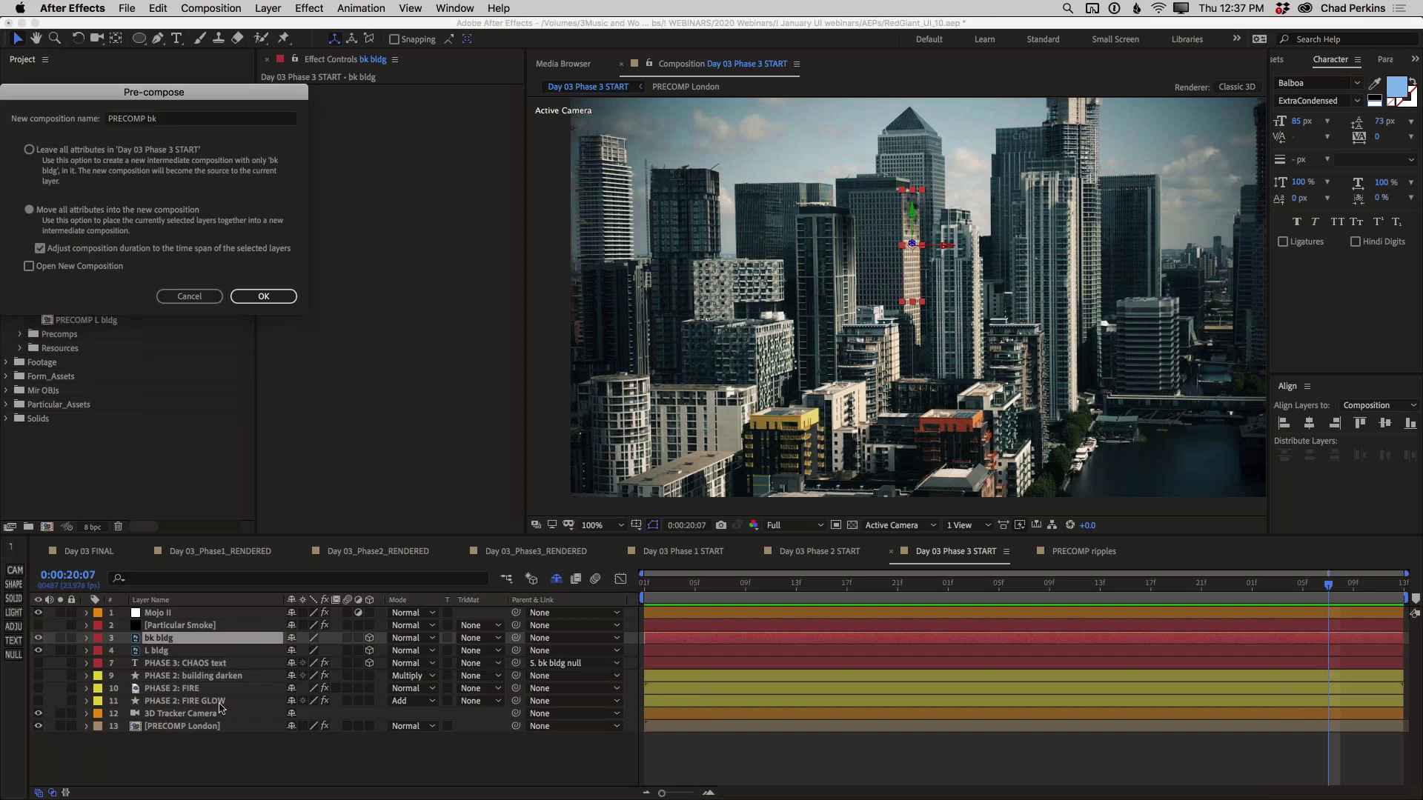
key("Return")
left_click(302, 638)
Step: Pre-compose the L bldg layer as PRECOMP L with all attributes moved, and collapse its transformations
left_click(229, 652)
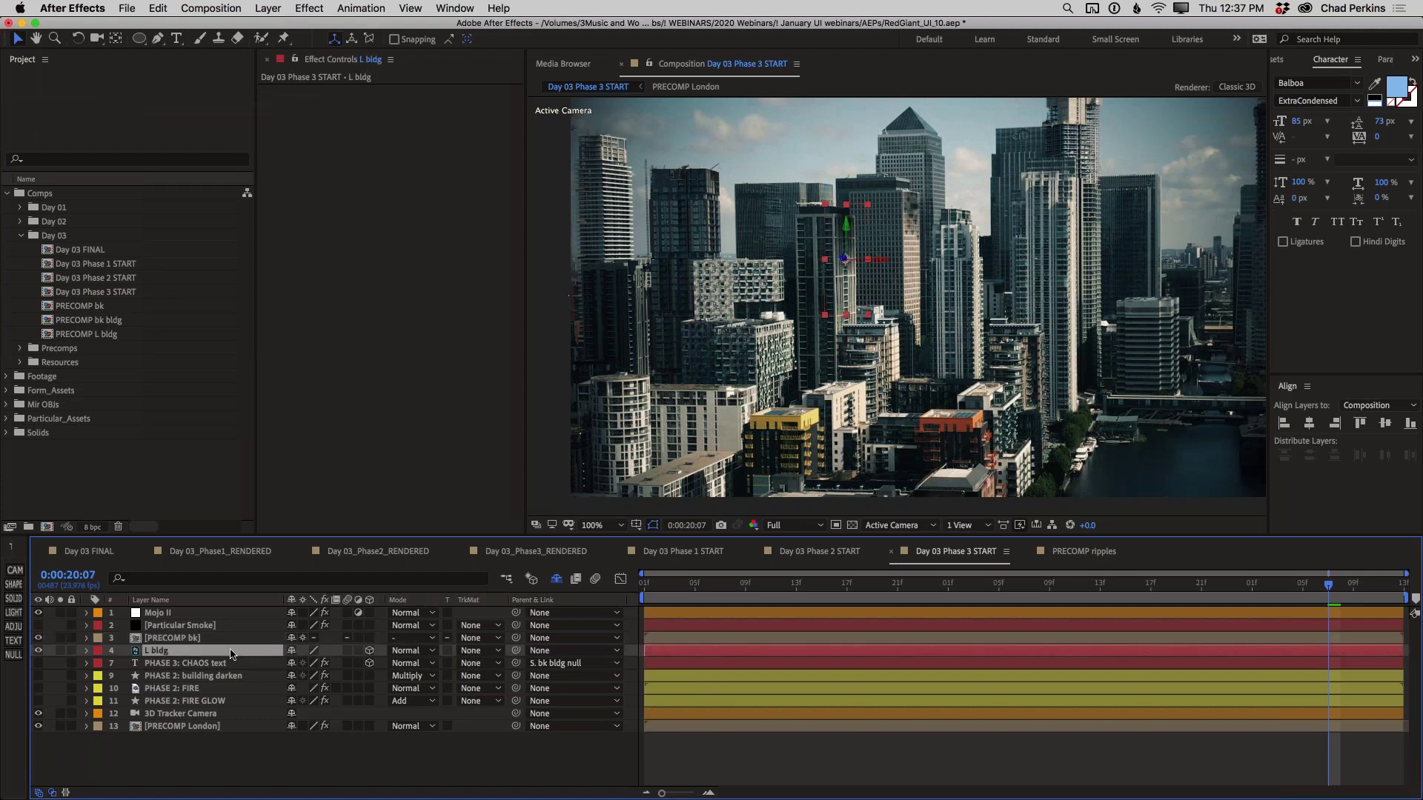
key("super+shift+c")
type("PRECOMP")
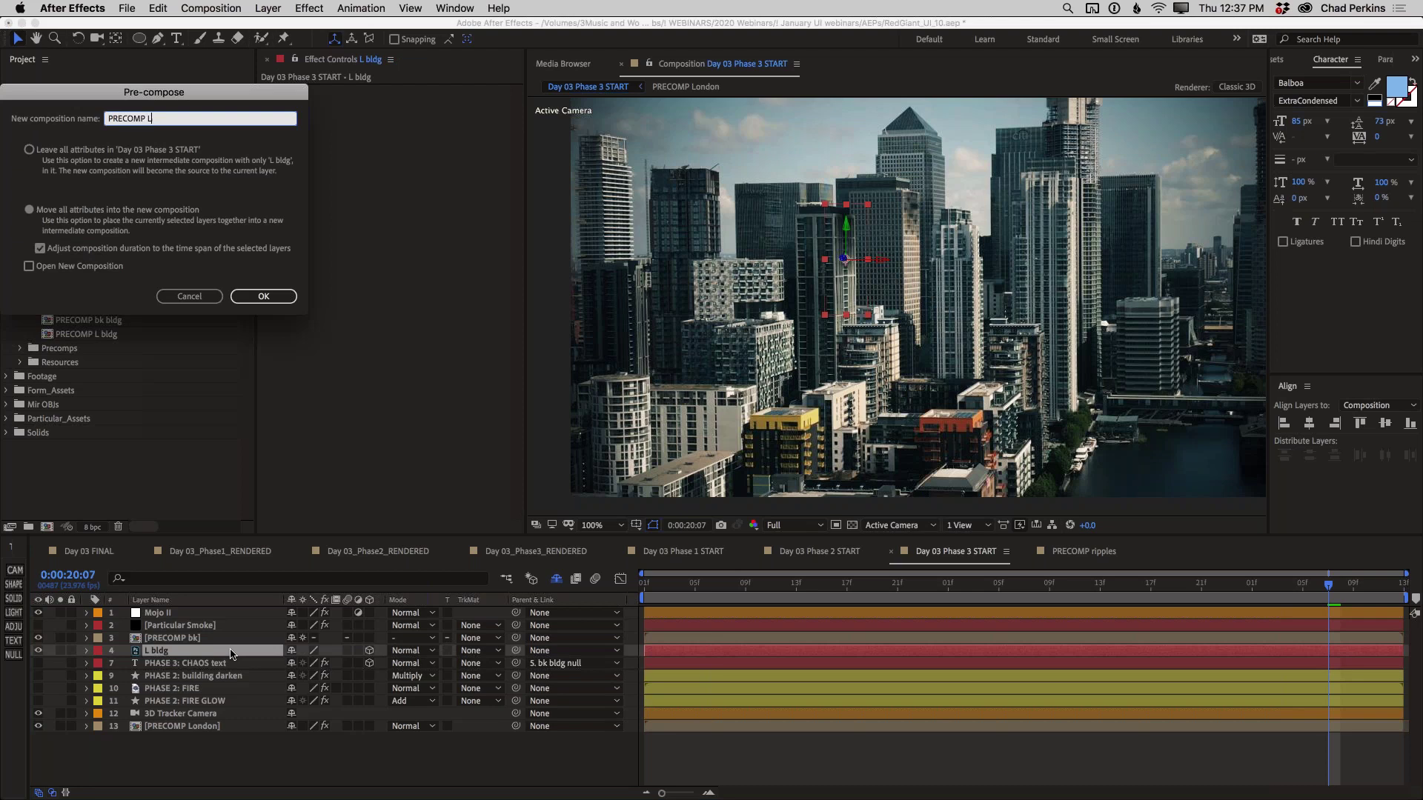
type(" L")
key("Return")
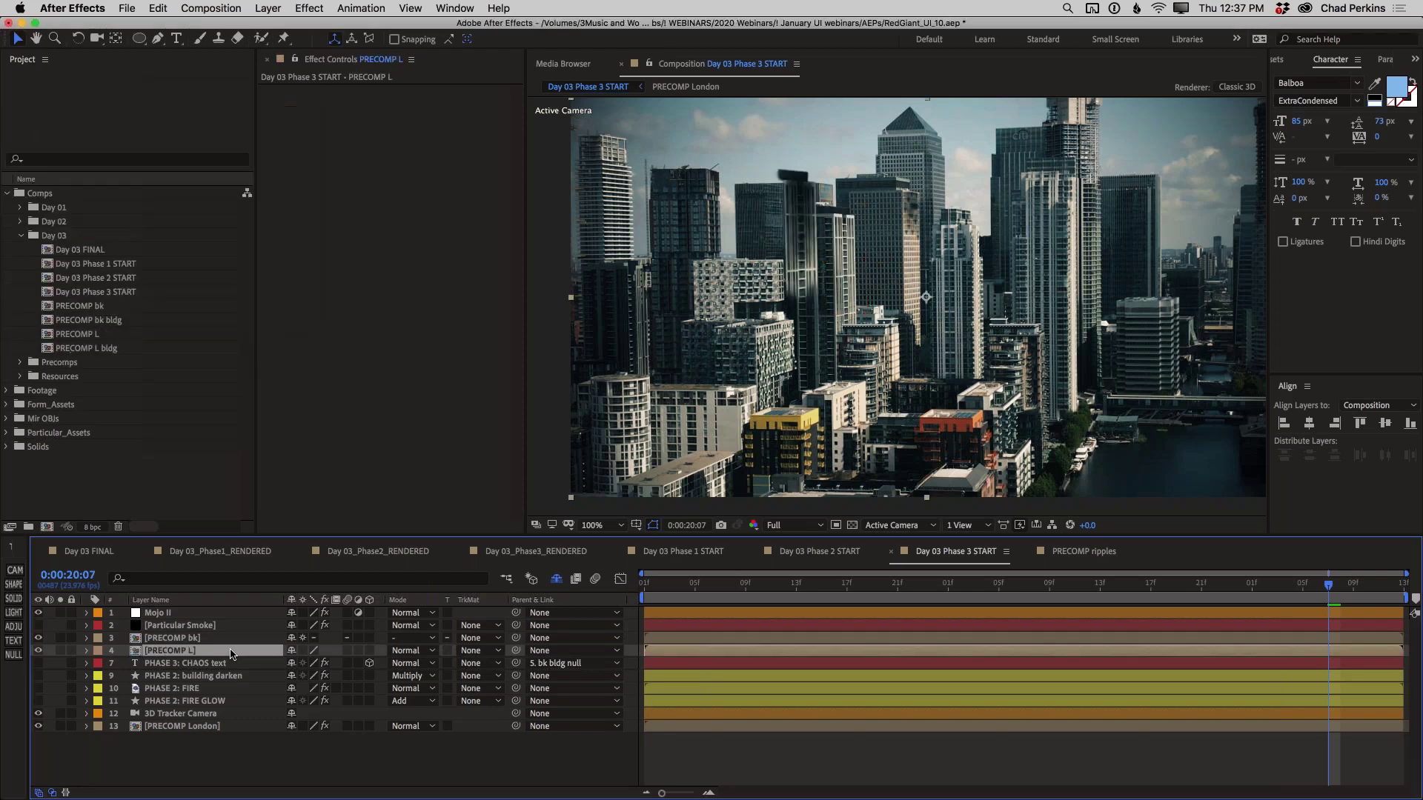
left_click(302, 651)
Step: Preview the precomposed buildings, and show the PHASE 3: CHAOS text and PHASE 2 building darken, FIRE and FIRE GLOW layers again
key("space")
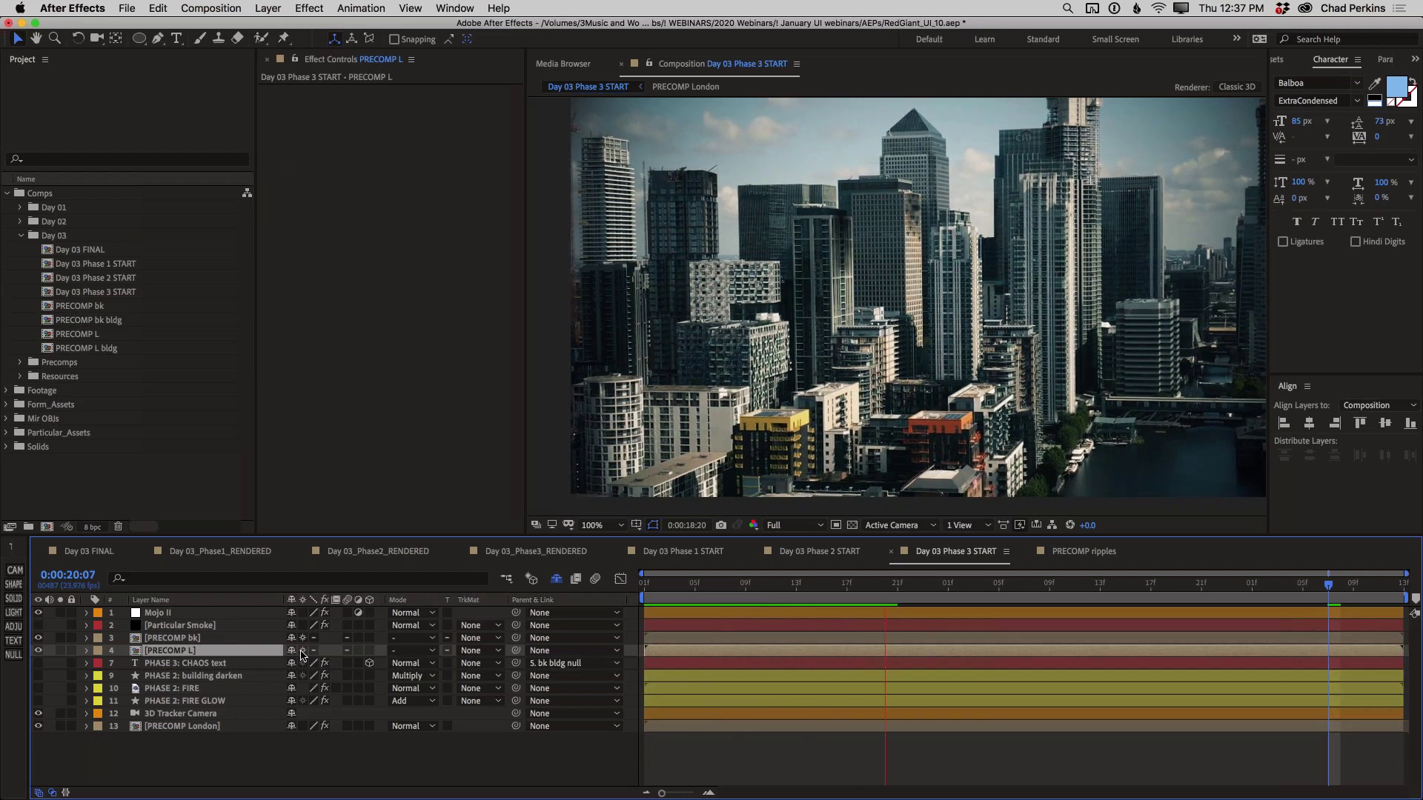
key("space")
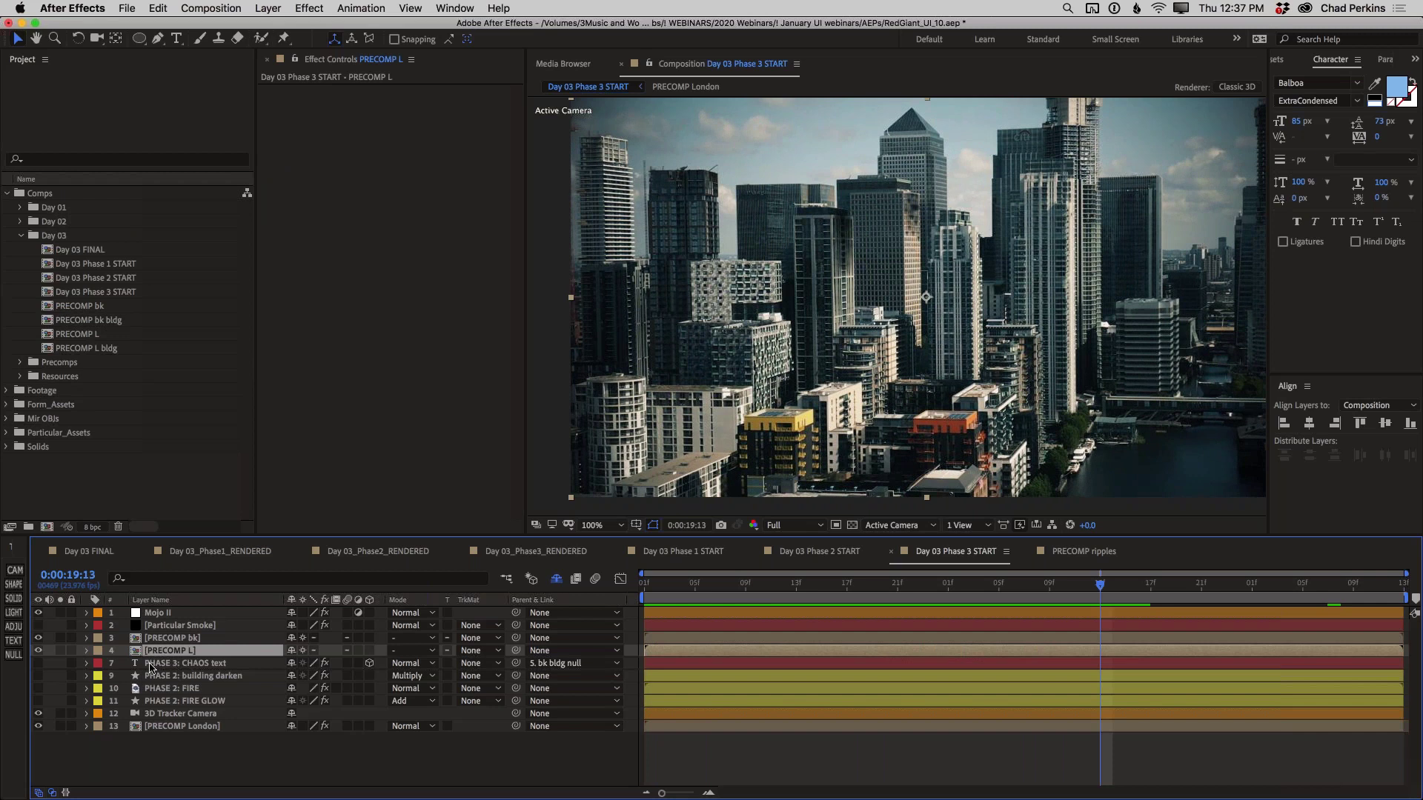
left_click_drag(39, 663, 46, 708)
left_click(171, 629)
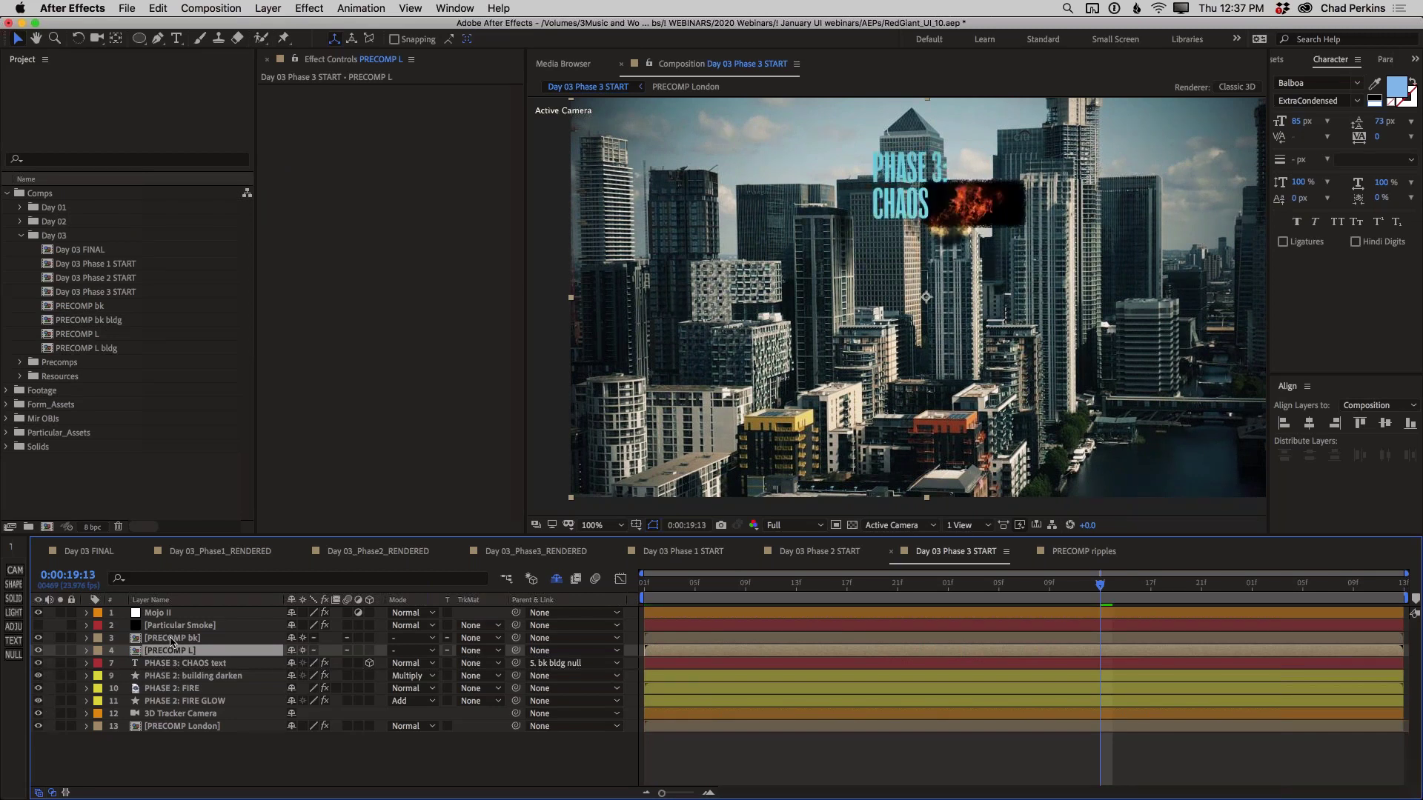
Step: Apply Supercomp to Particular Smoke, PRECOMP bk, PRECOMP L, PHASE 3: CHAOS text, the three PHASE 2 layers and PRECOMP London
left_click(179, 701, "shift")
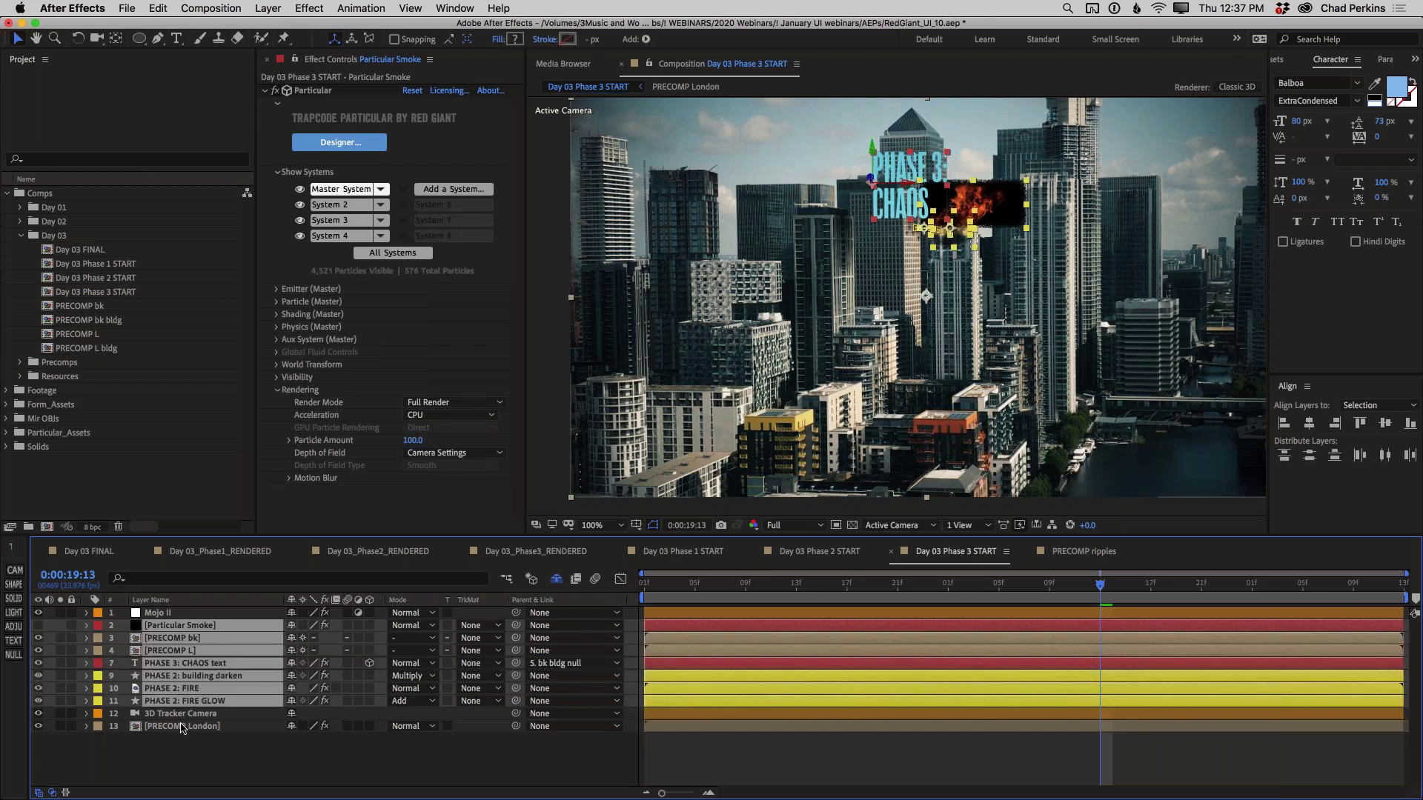
left_click(183, 728, "super")
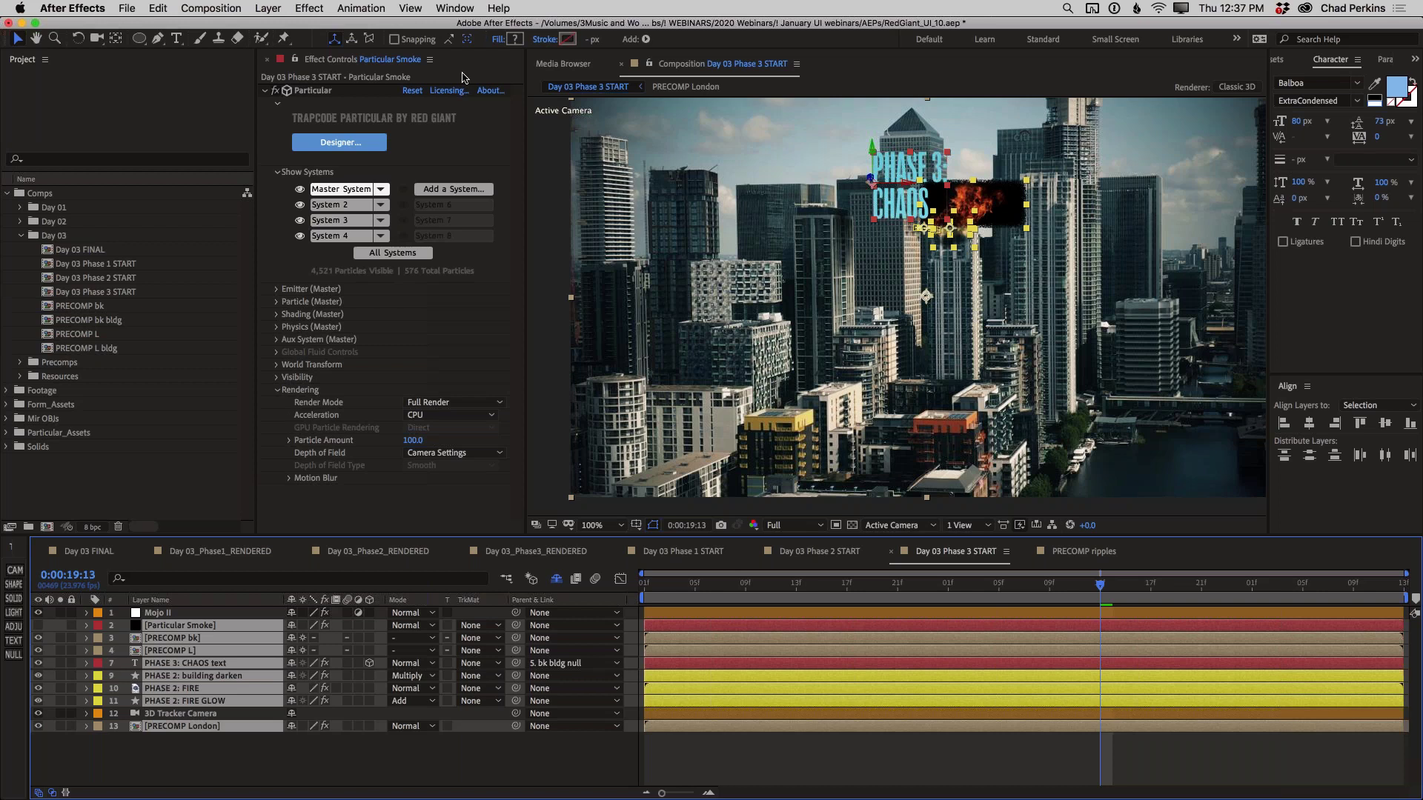
left_click(309, 9)
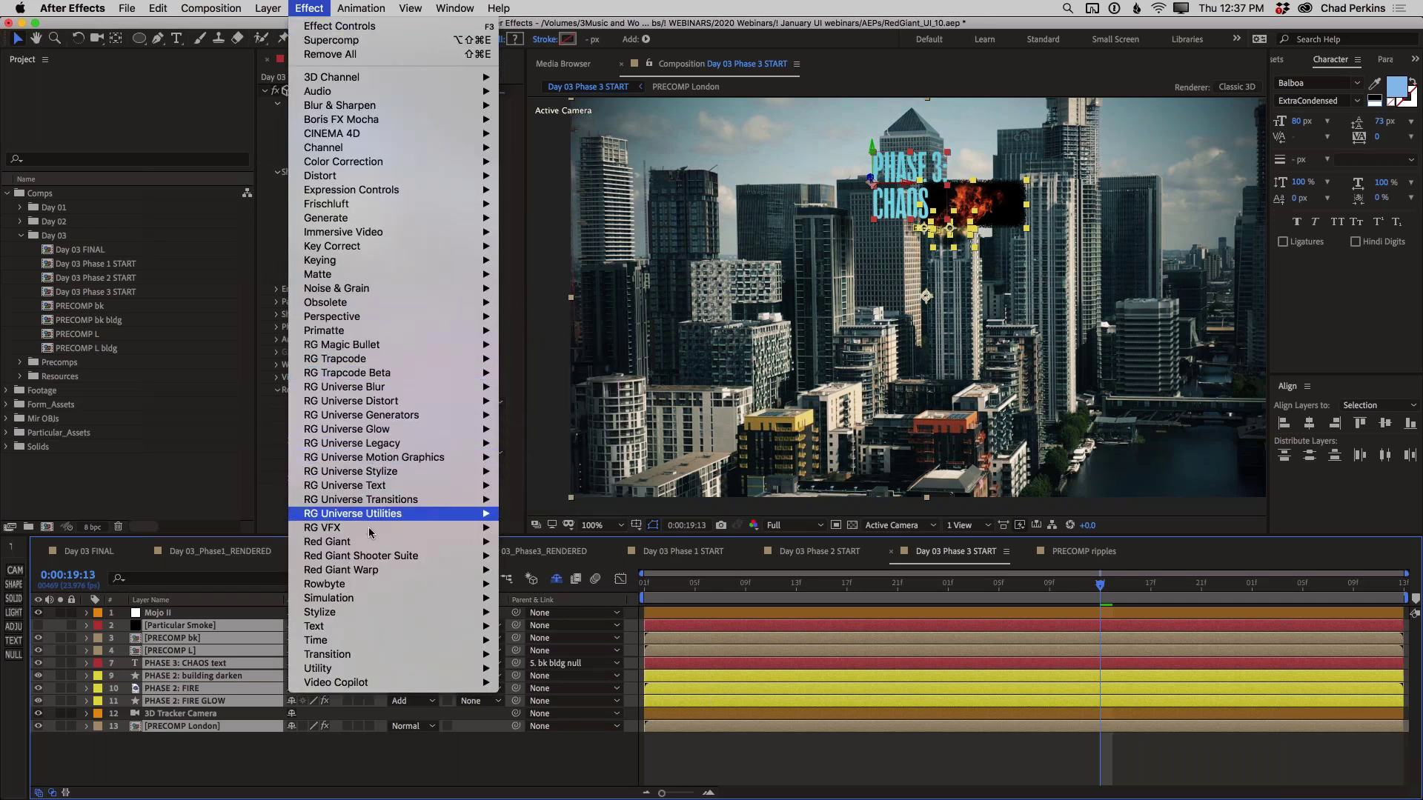
mouse_move(404, 529)
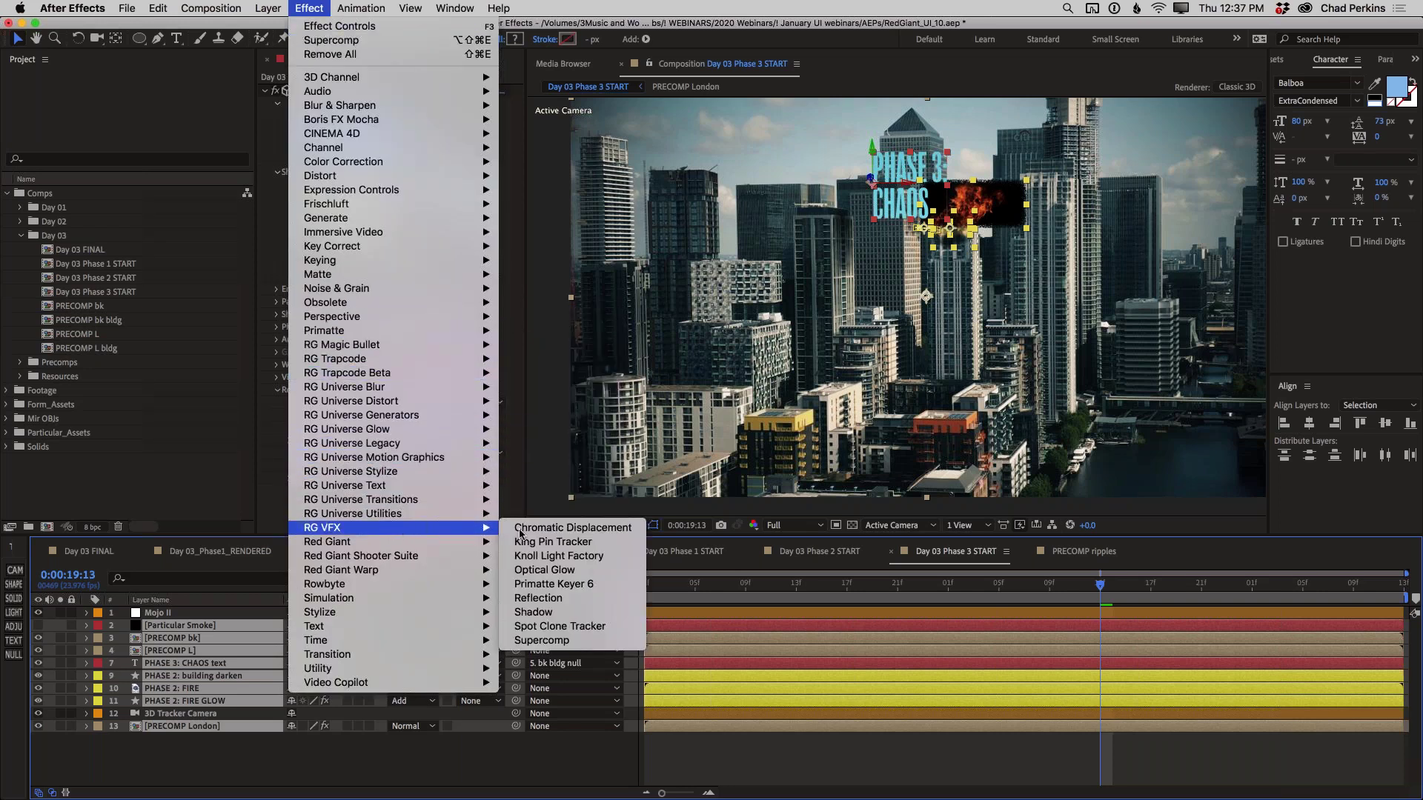
left_click(554, 641)
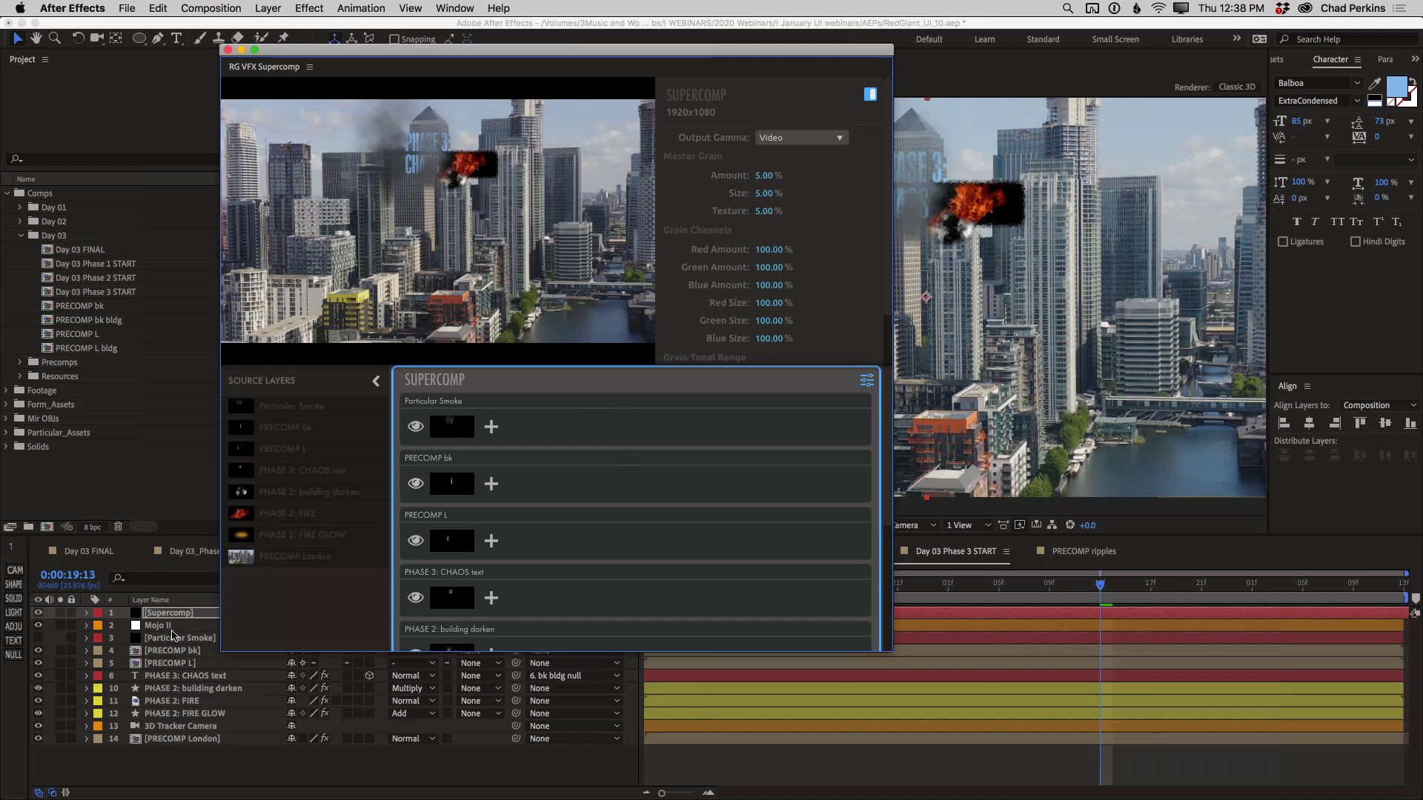
Step: Move the Mojo II layer above the Supercomp layer, and move the Supercomp window clear of the composition view
left_click(171, 641)
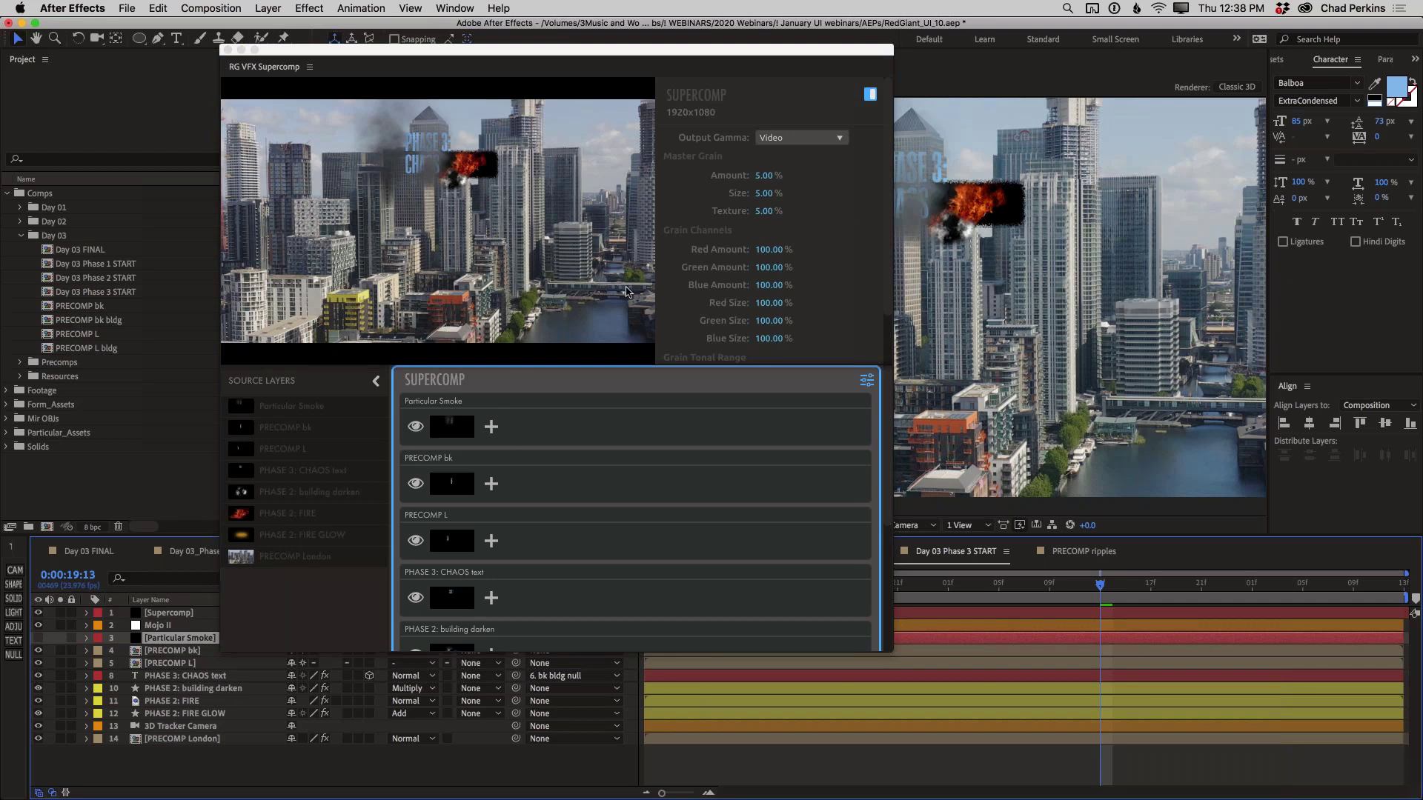
left_click_drag(670, 51, 903, 77)
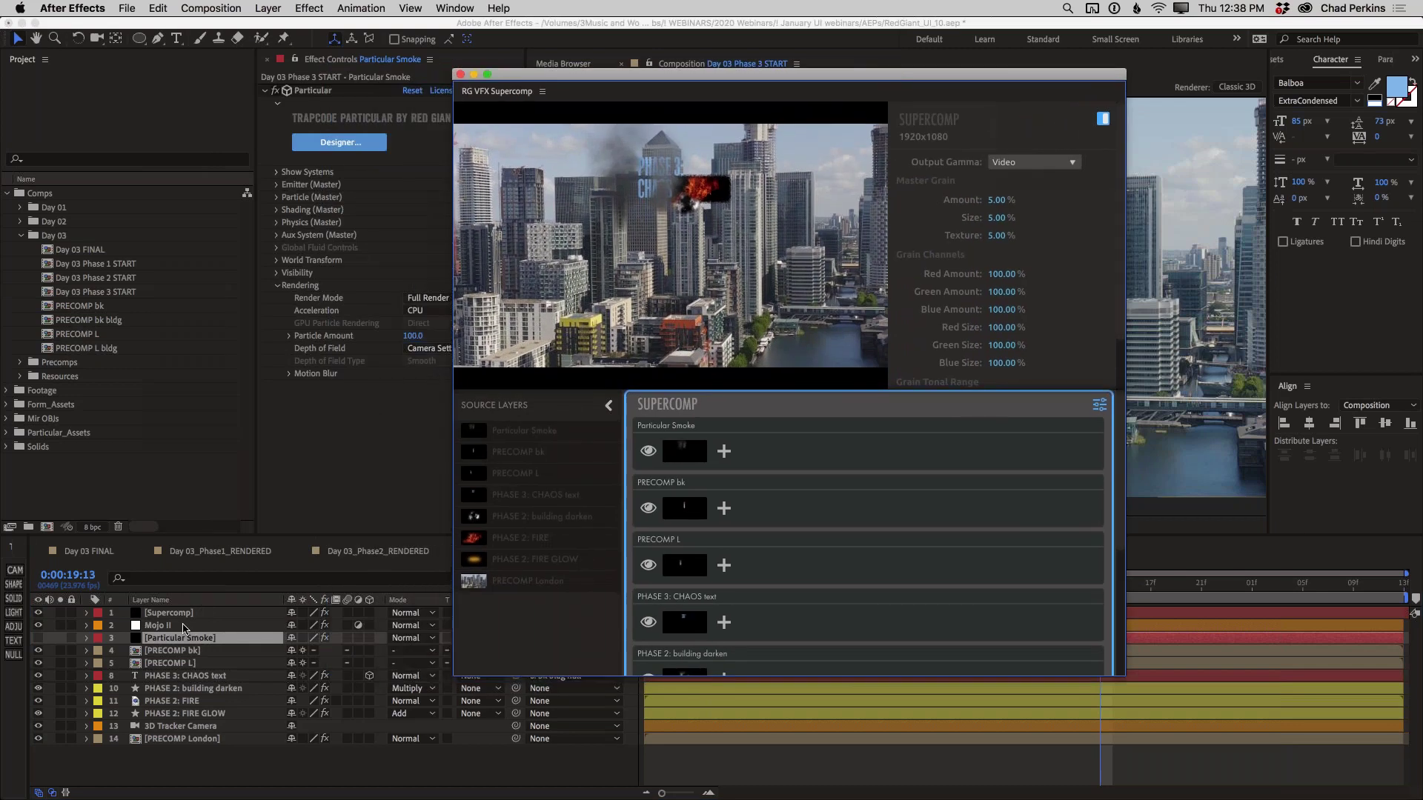
left_click_drag(177, 629, 175, 608)
left_click_drag(841, 76, 537, 64)
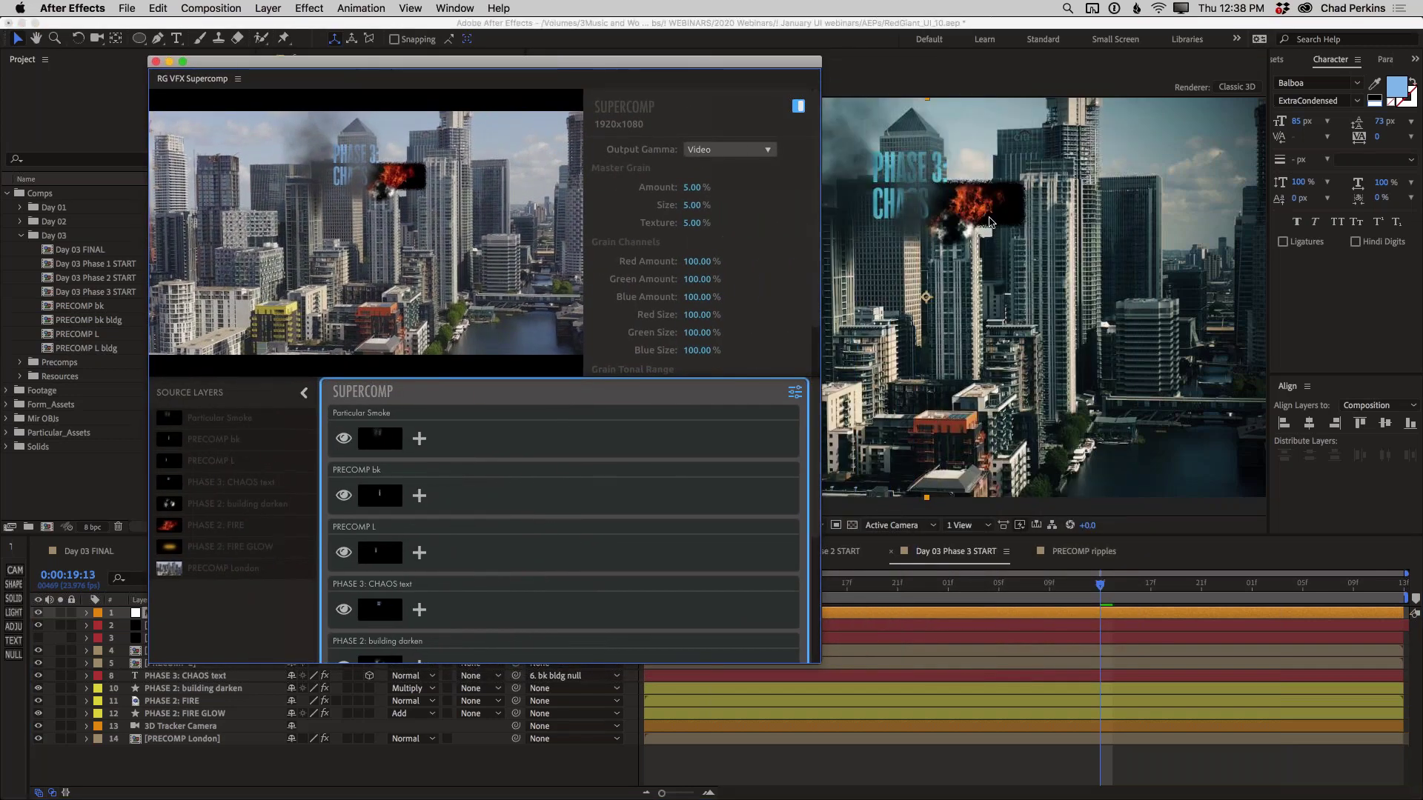
Step: Hide the PHASE 2: FIRE, building darken and FIRE GLOW layers inside Supercomp
scroll(466, 524, "down", 1)
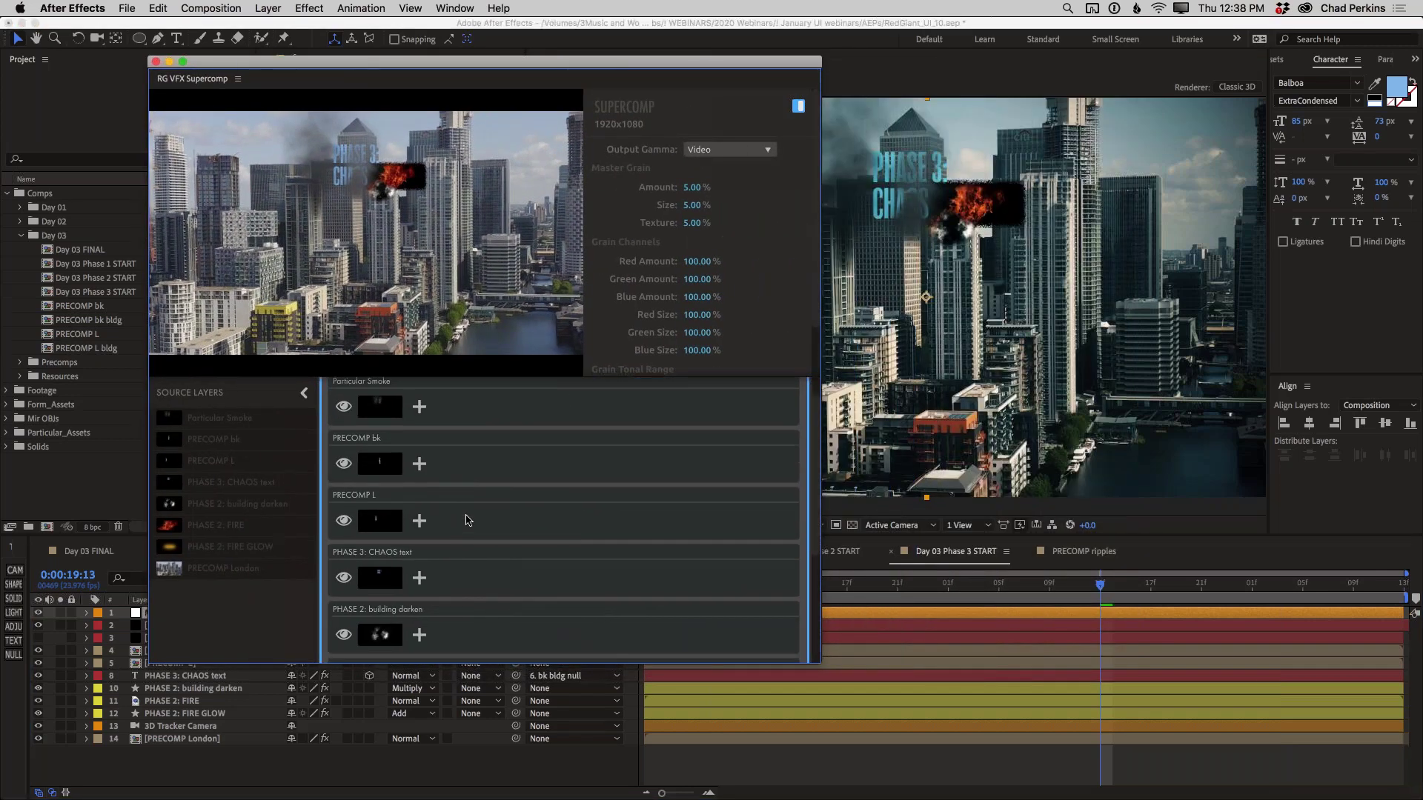
scroll(477, 572, "down", 2)
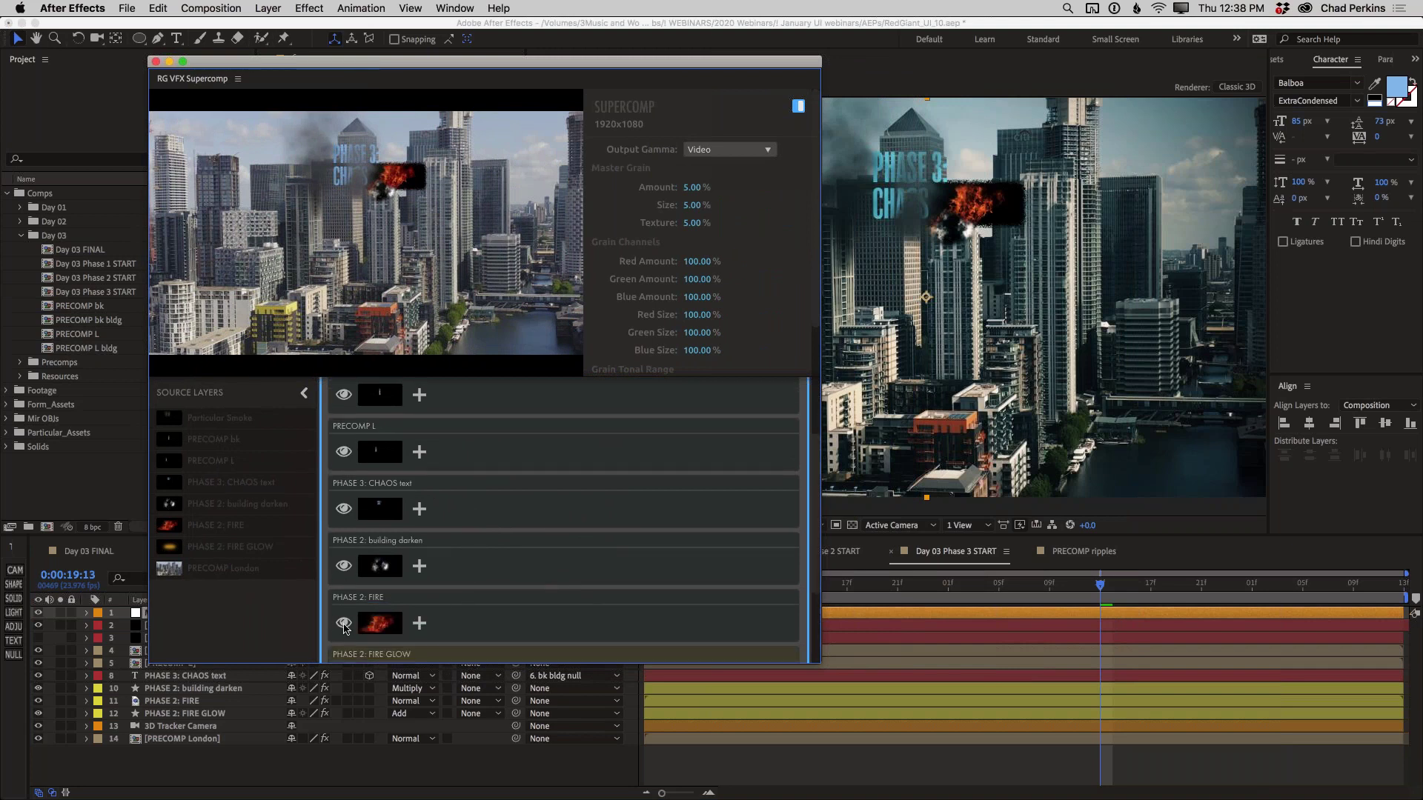
scroll(407, 617, "down", 2)
left_click(344, 555)
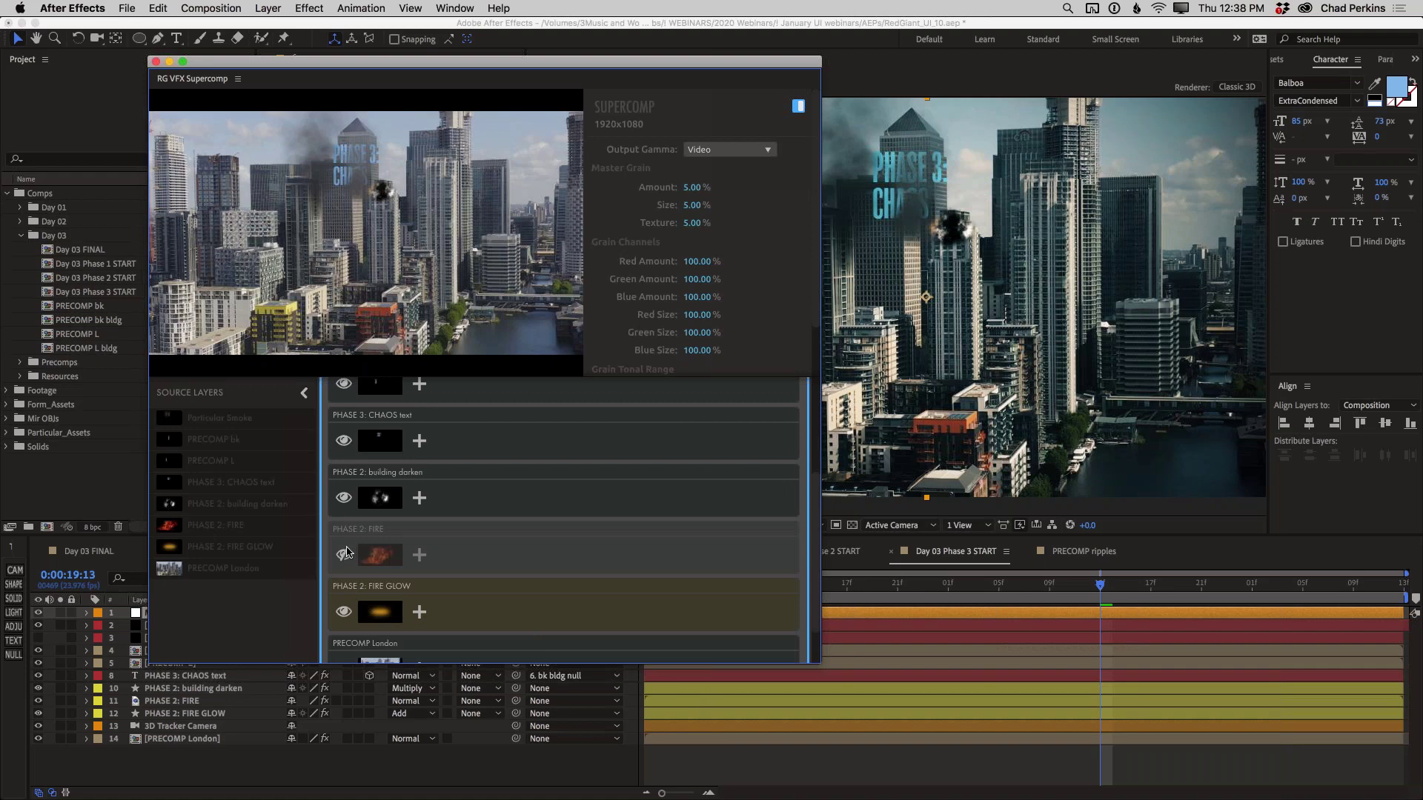
left_click(345, 497)
left_click(344, 612)
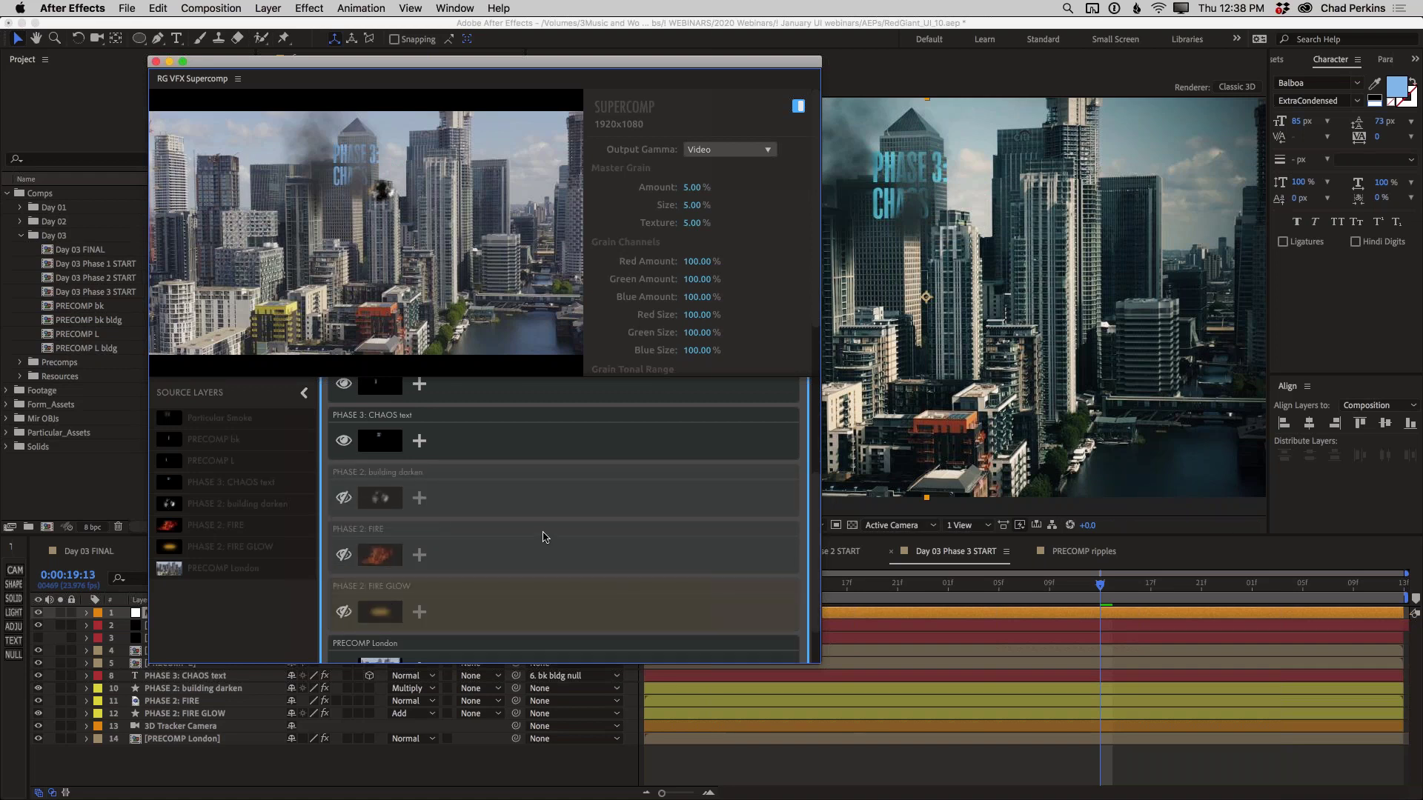
Step: Add Optical Glow to PHASE 3: CHAOS text with Amount about 15% and Size 15, and move that layer above PRECOMP bk
scroll(583, 520, "up", 2)
scroll(583, 519, "up", 2)
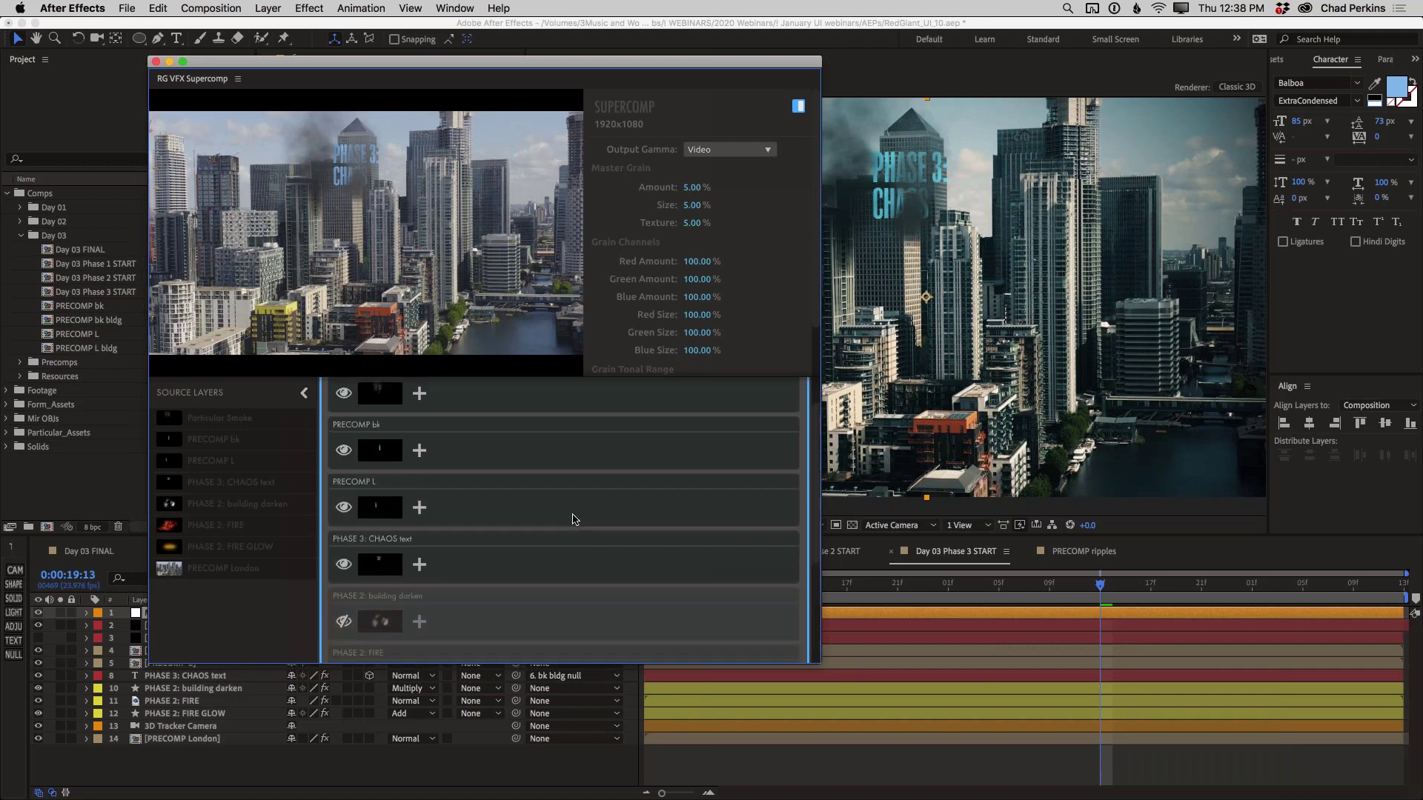
left_click(456, 559)
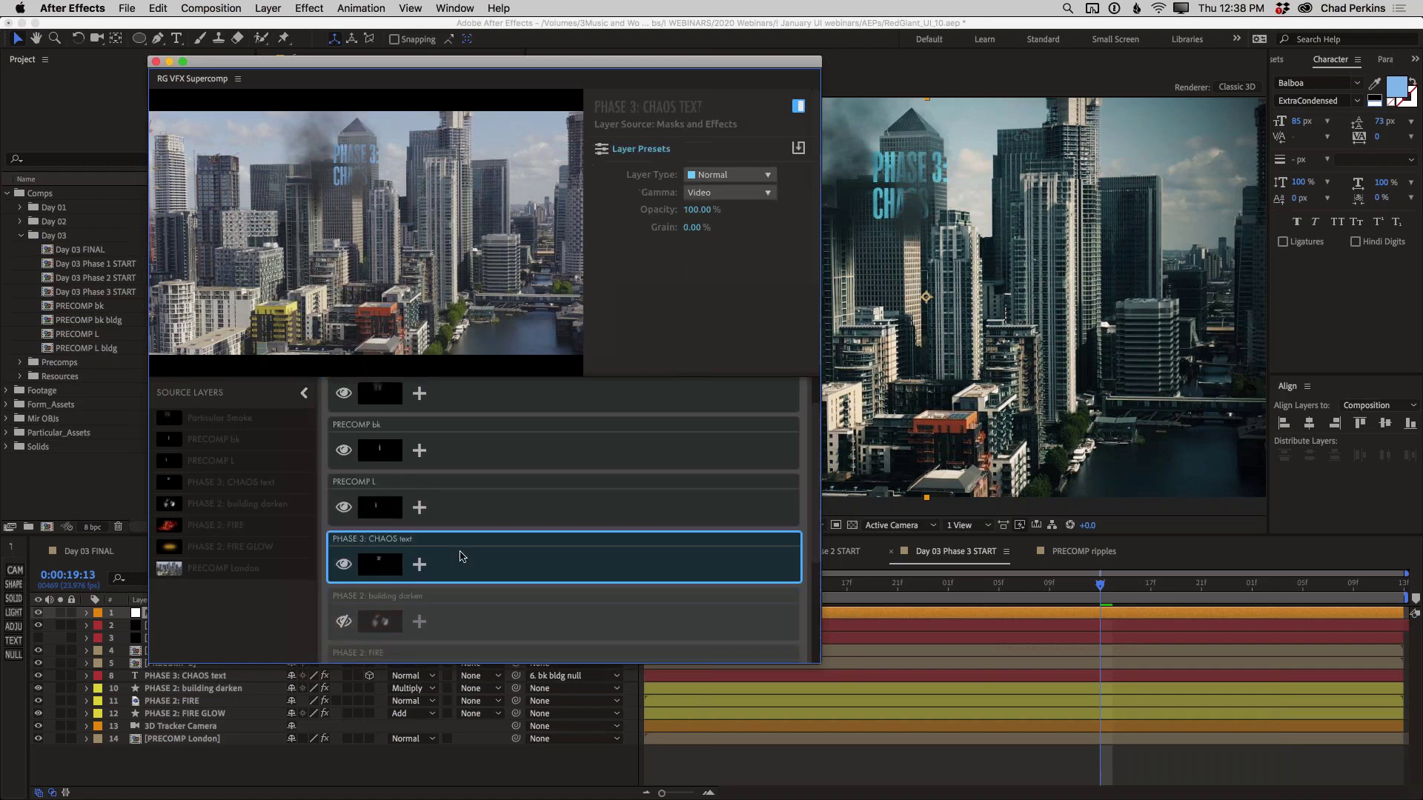
left_click(419, 564)
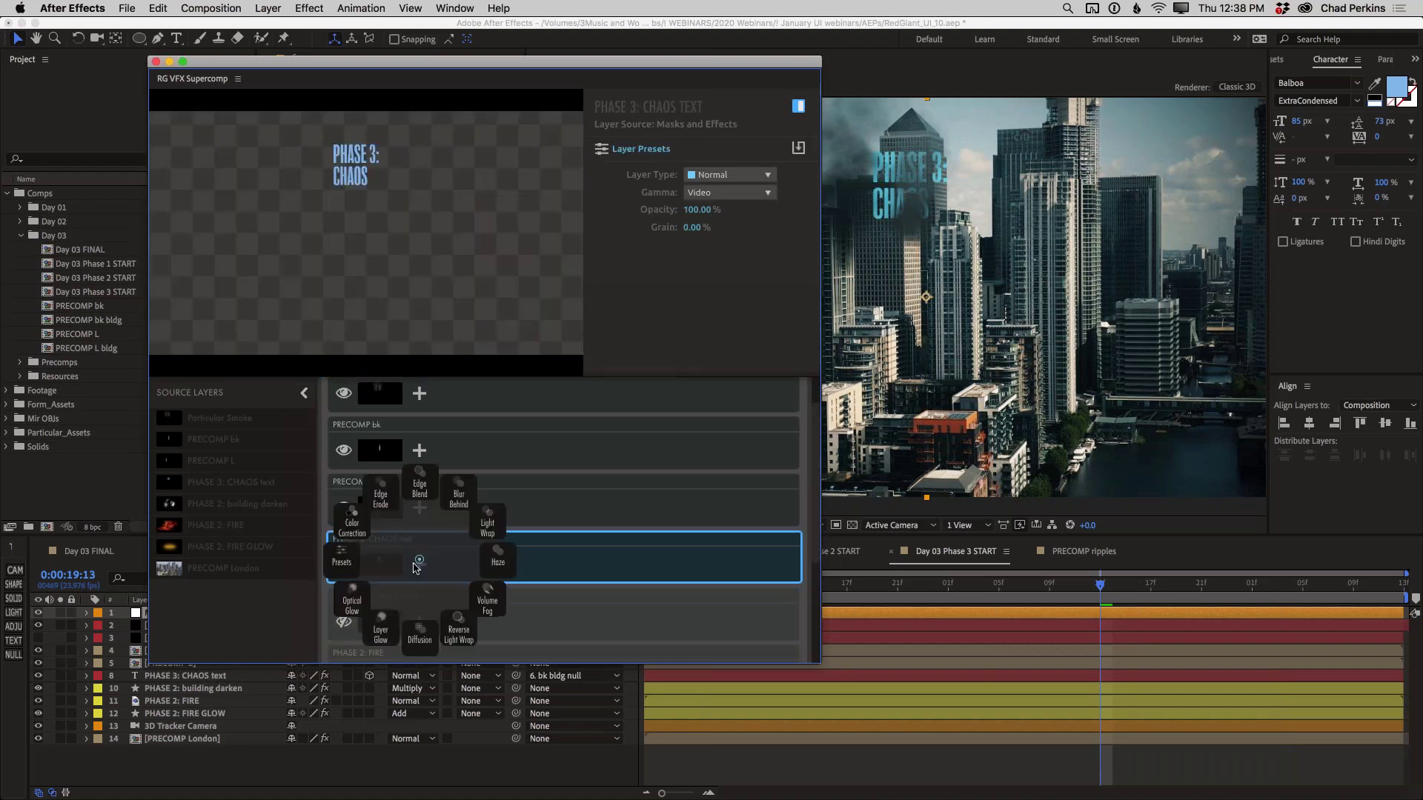
left_click(340, 609)
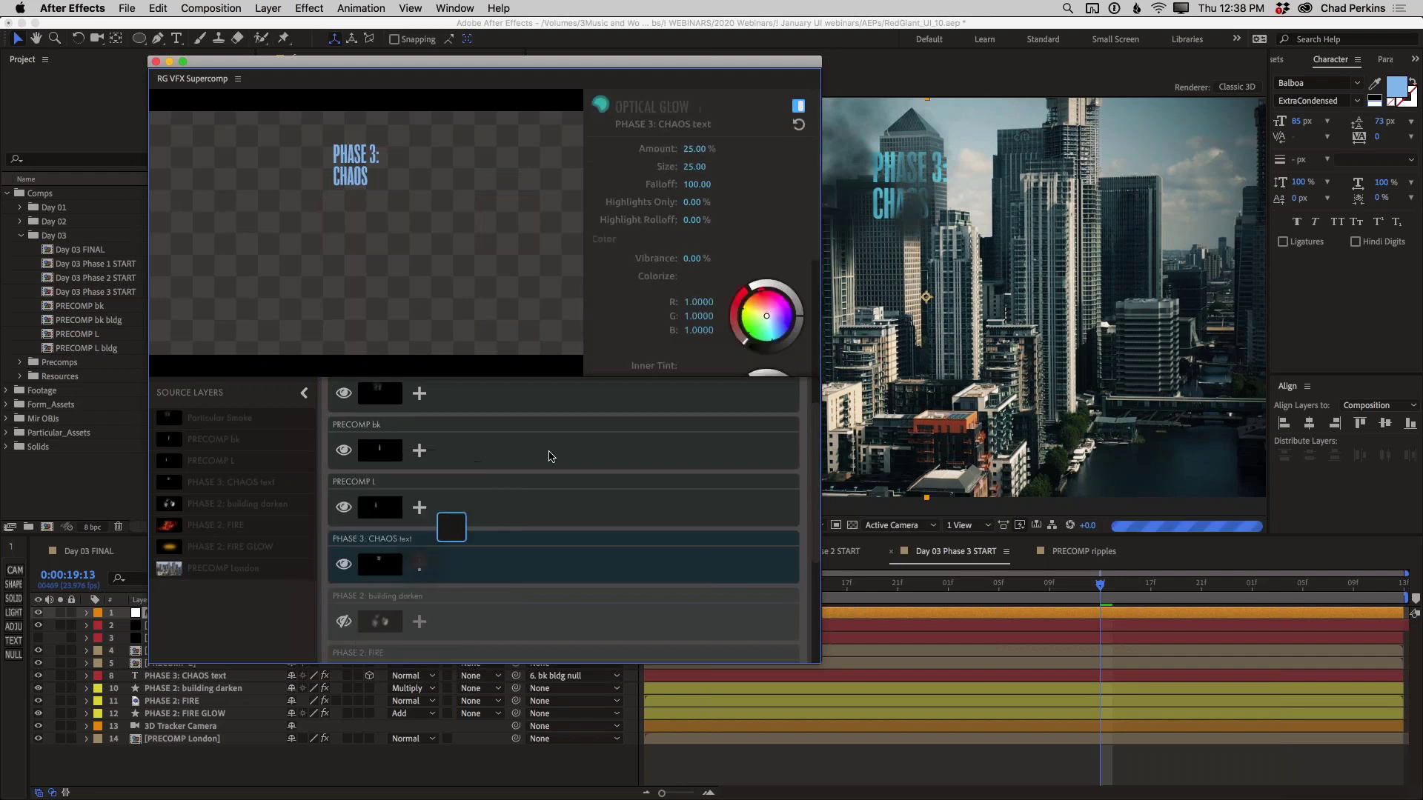
left_click(695, 149)
type("15")
key("Return")
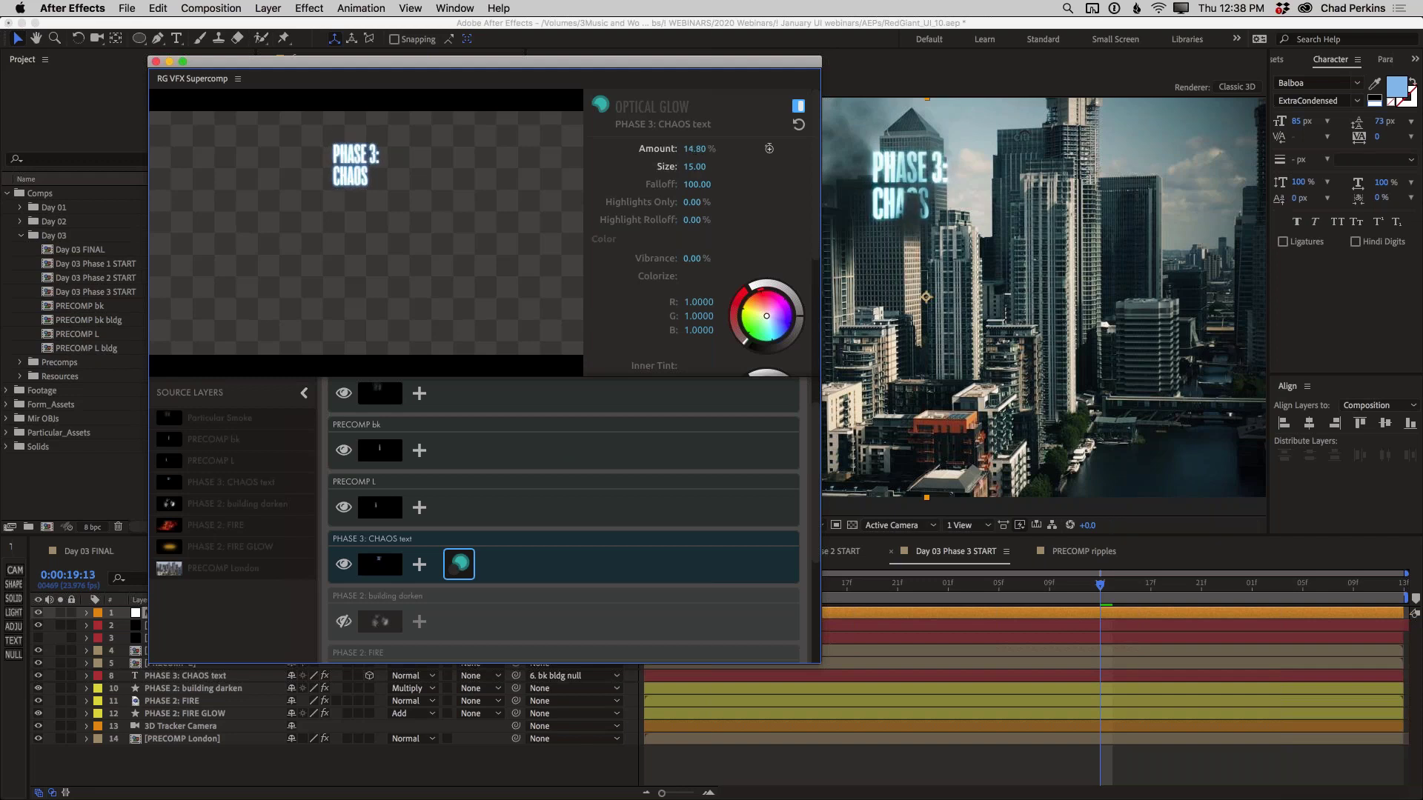
left_click_drag(697, 150, 696, 150)
left_click_drag(693, 166, 695, 166)
left_click_drag(525, 558, 536, 439)
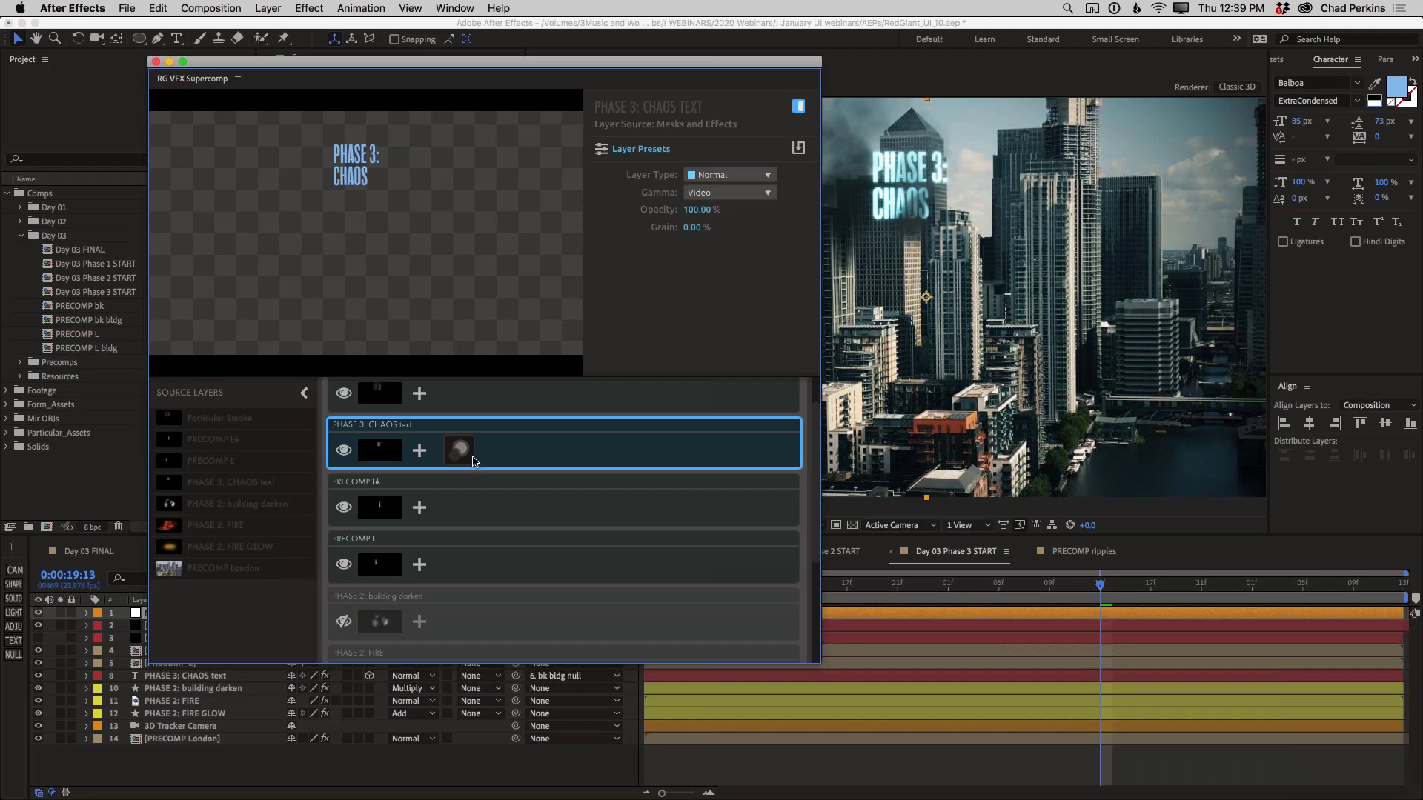
left_click(419, 452)
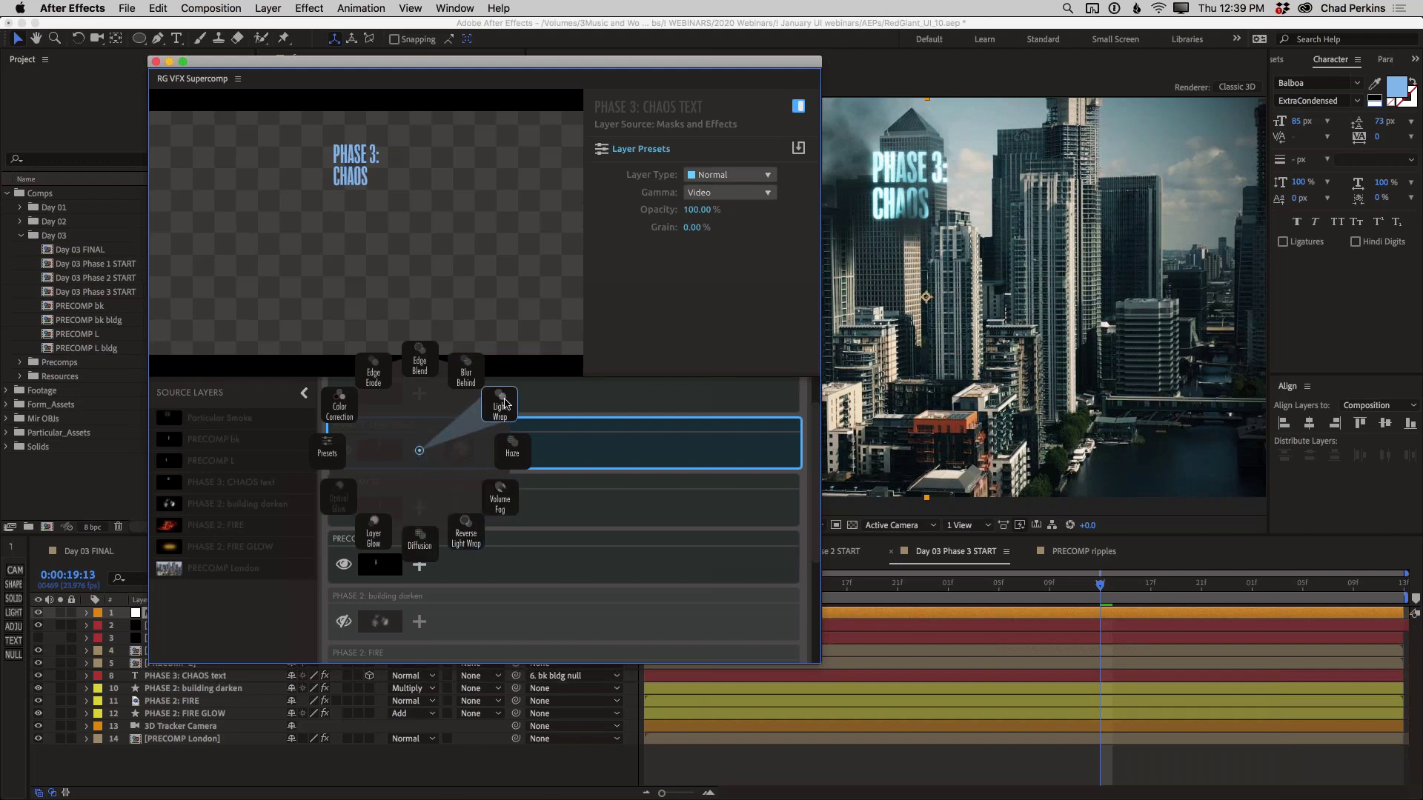
left_click(504, 403)
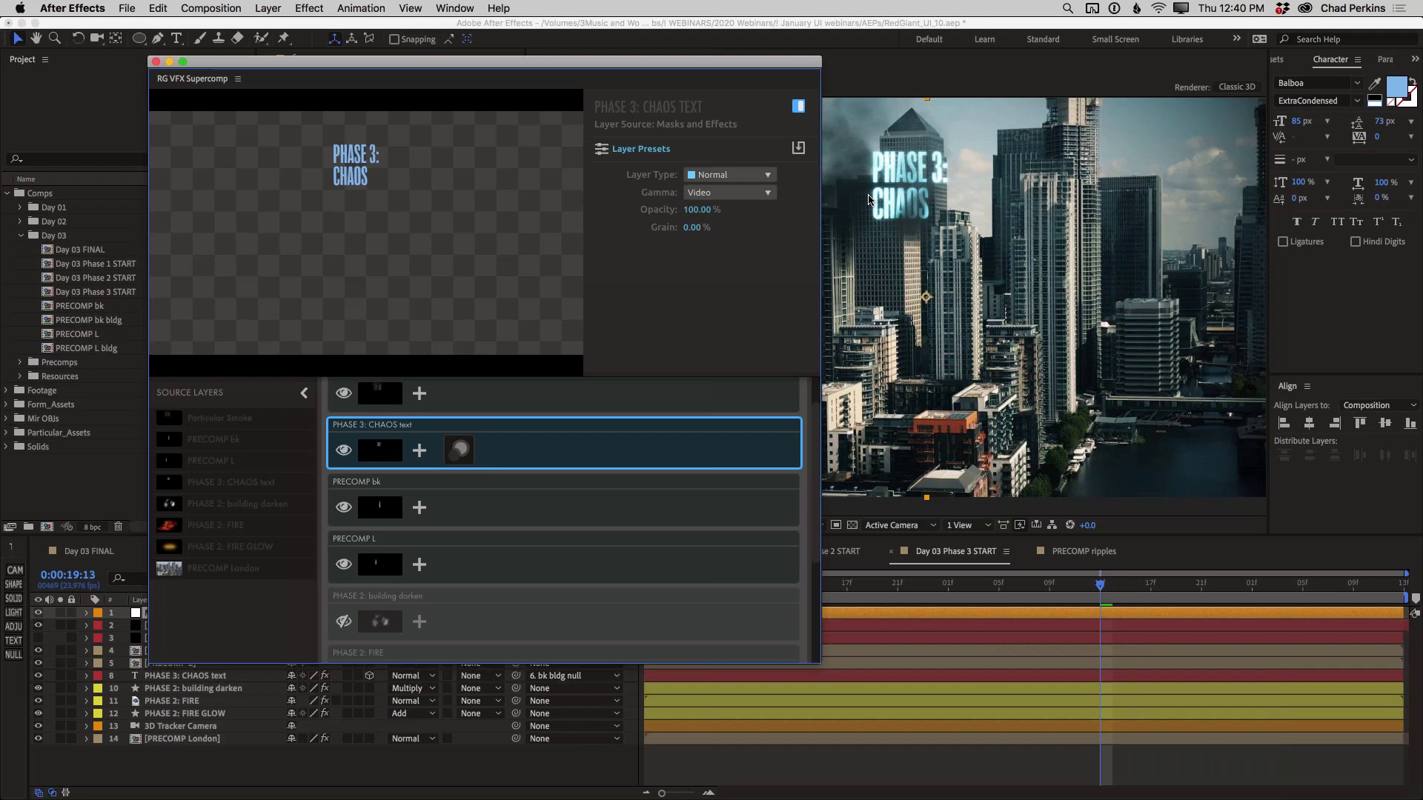
left_click(419, 454)
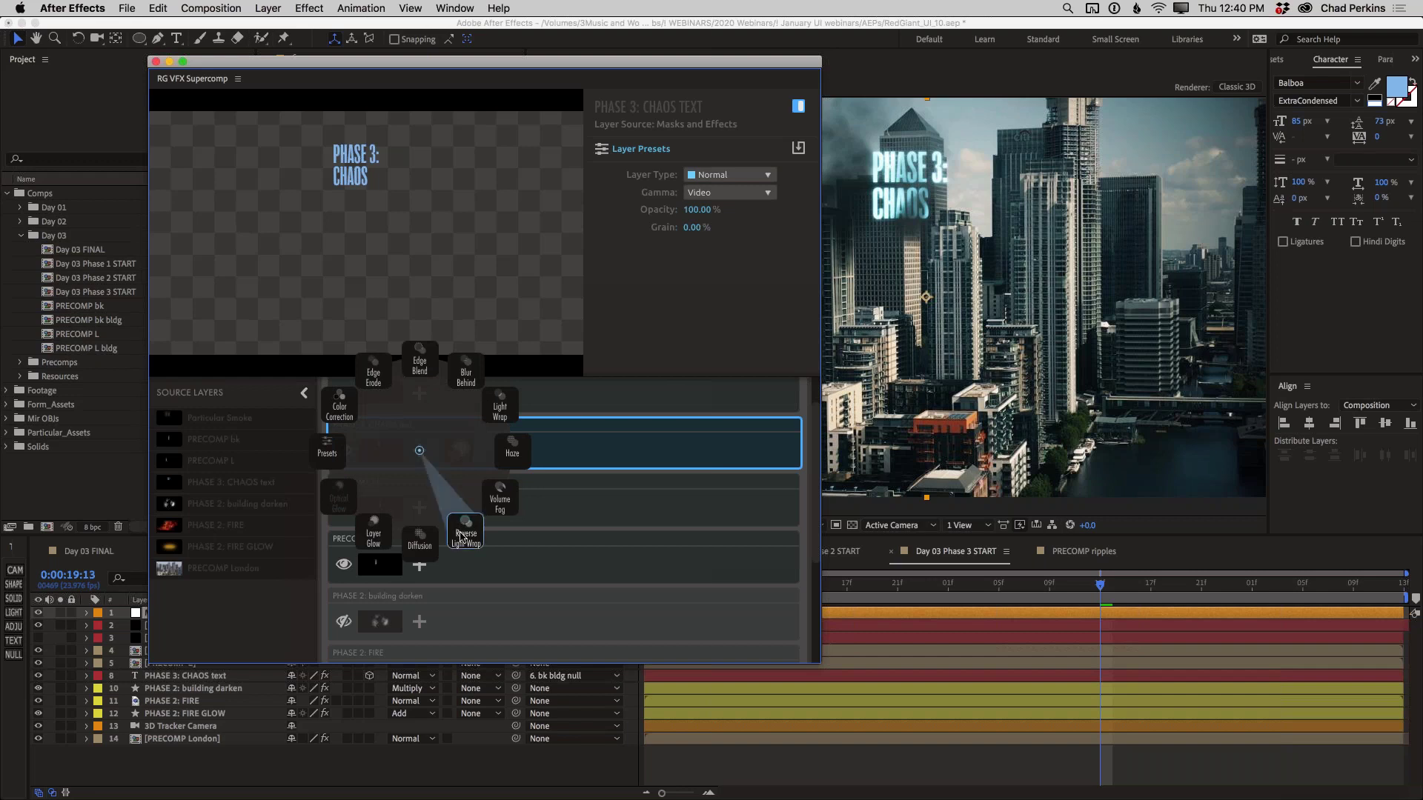
left_click(465, 539)
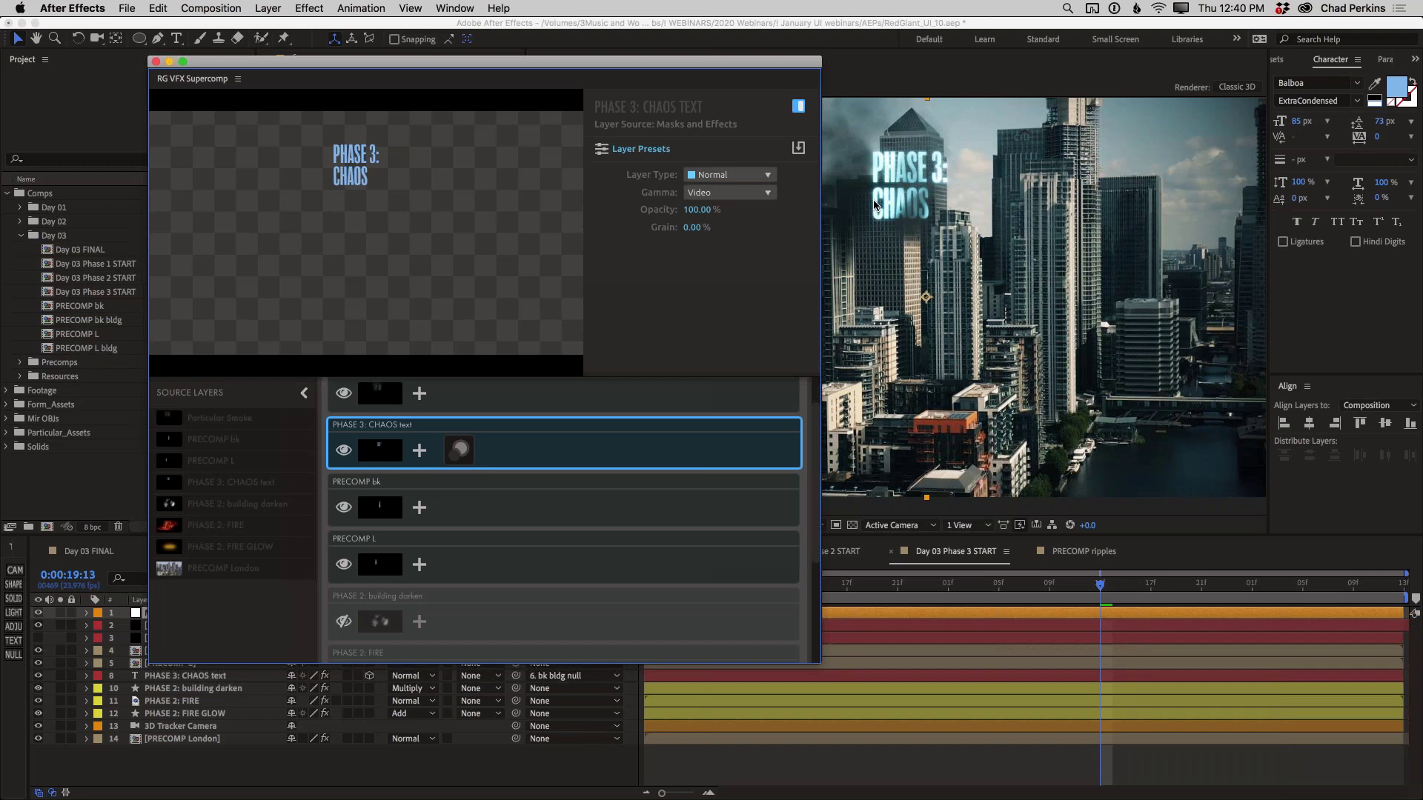
Step: Add Reverse Light Wrap to the PHASE 3: CHAOS text layer and set its Amount to 30%
left_click(420, 452)
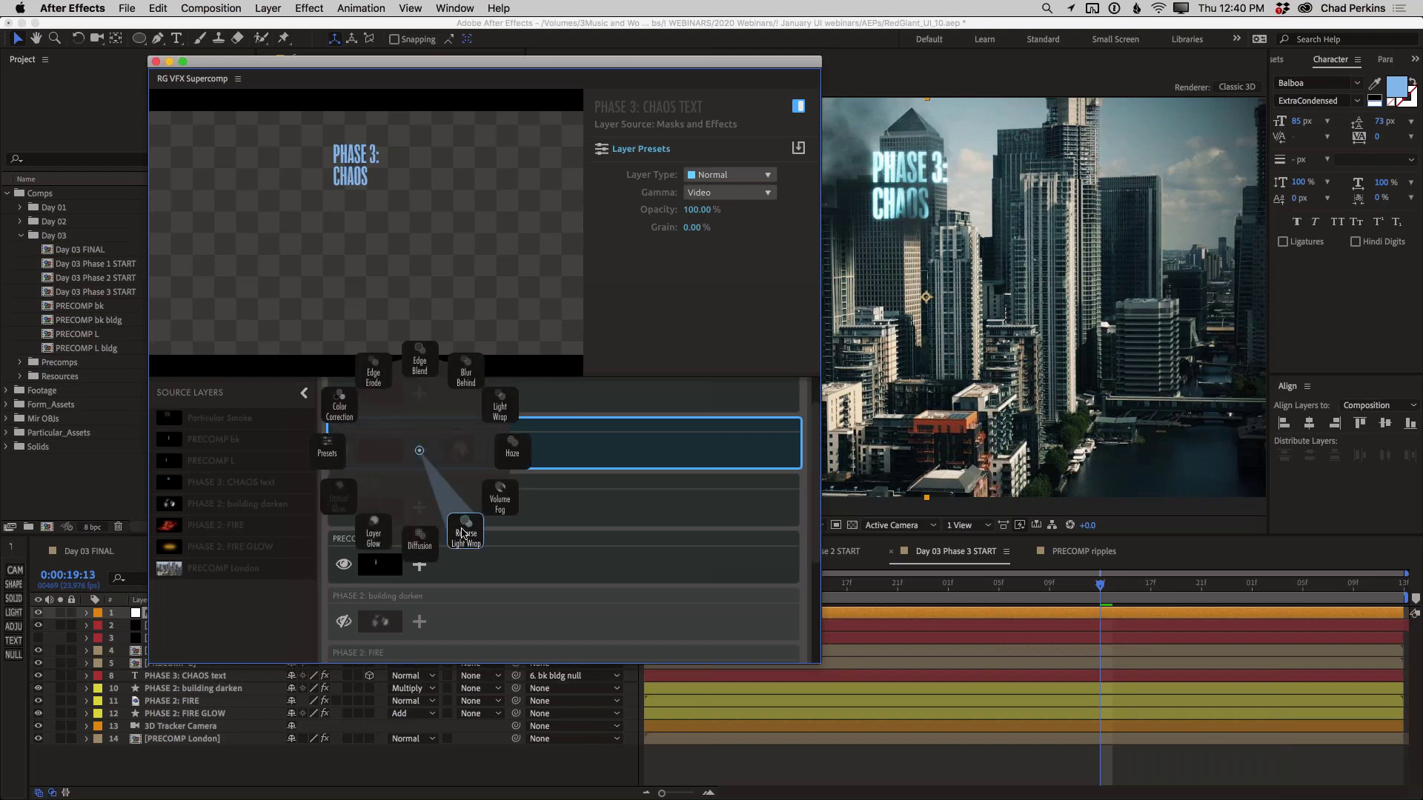
left_click(465, 530)
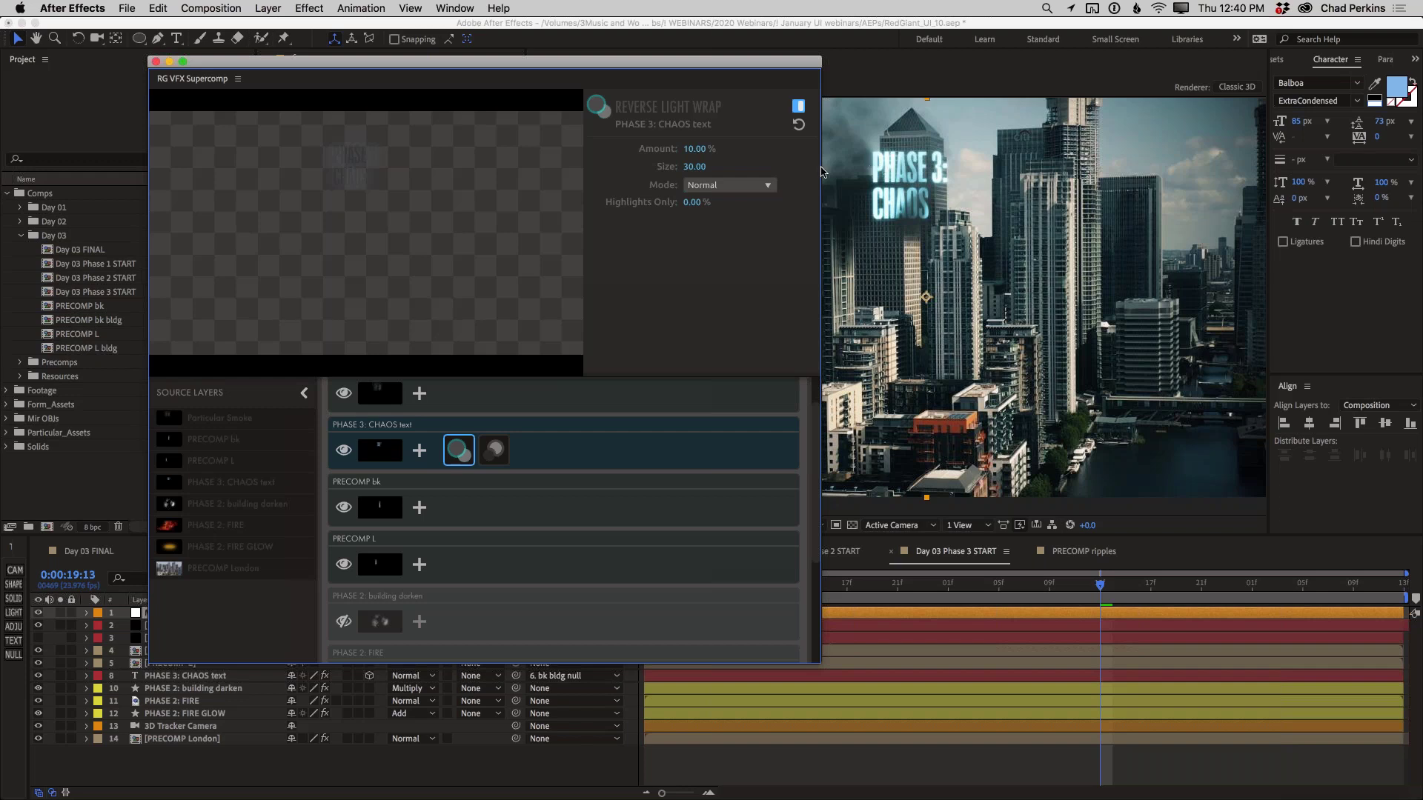
left_click_drag(688, 148, 708, 148)
left_click_drag(693, 149, 725, 148)
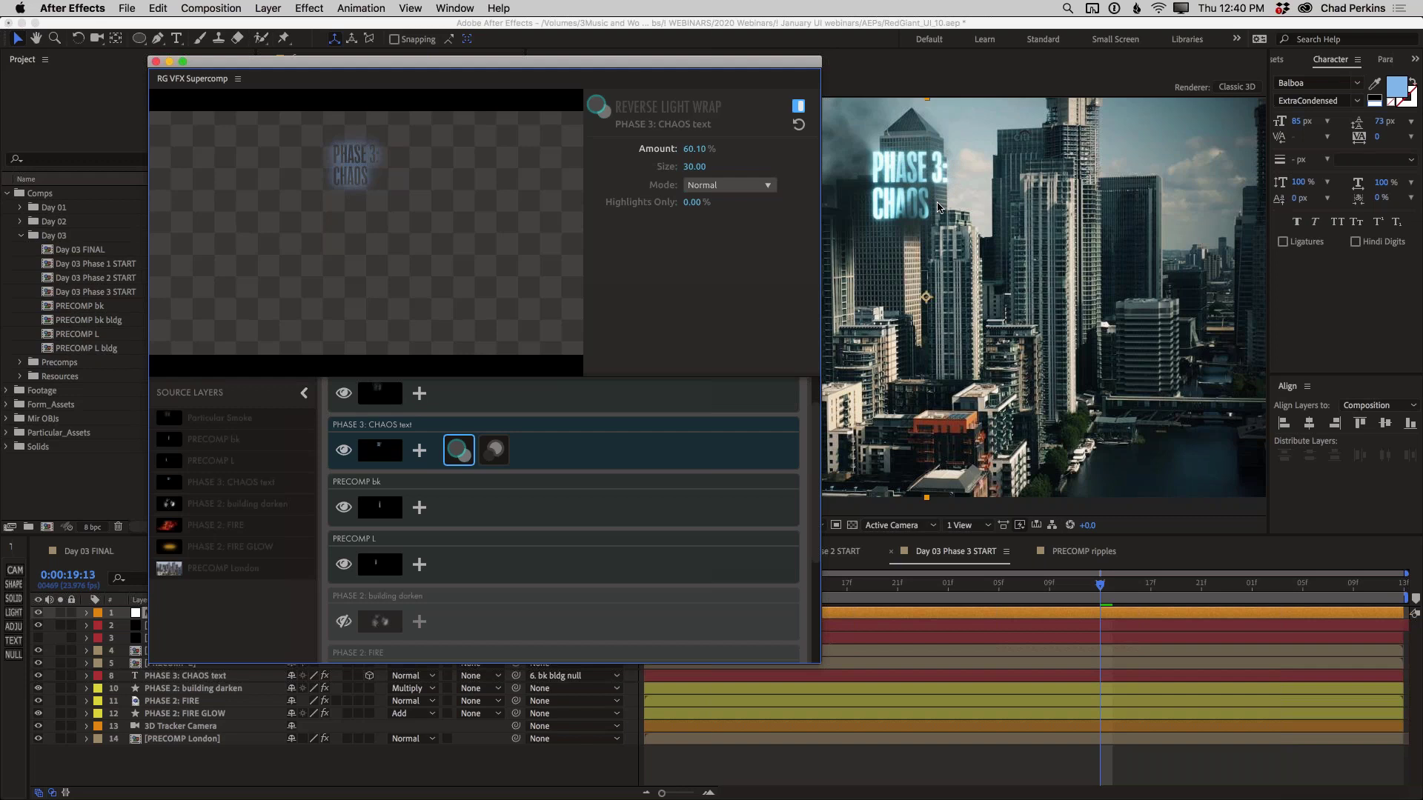
left_click(691, 148)
type("30")
key("Return")
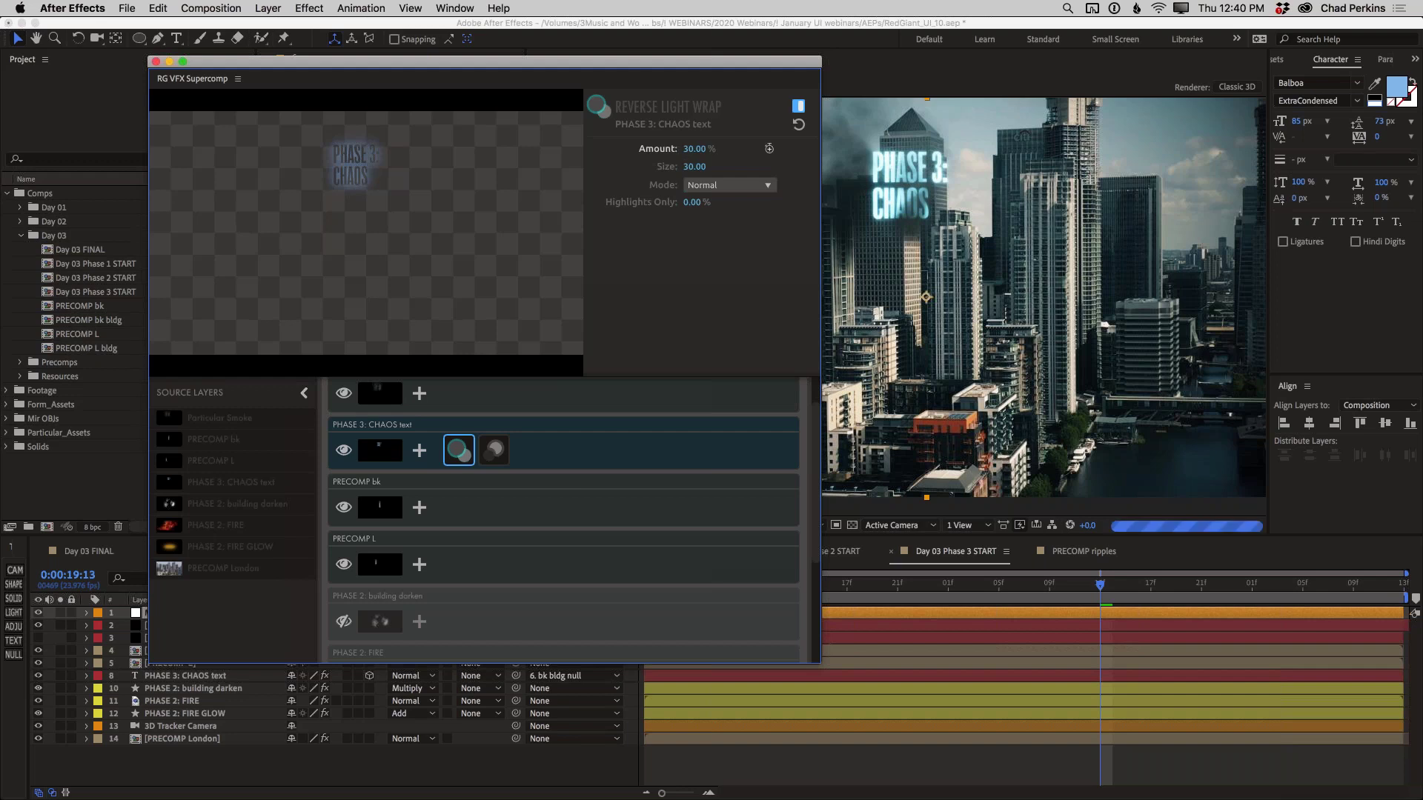
Step: Compare the CHAOS text with Reverse Light Wrap disabled and enabled, leaving the effect enabled
left_click(798, 108)
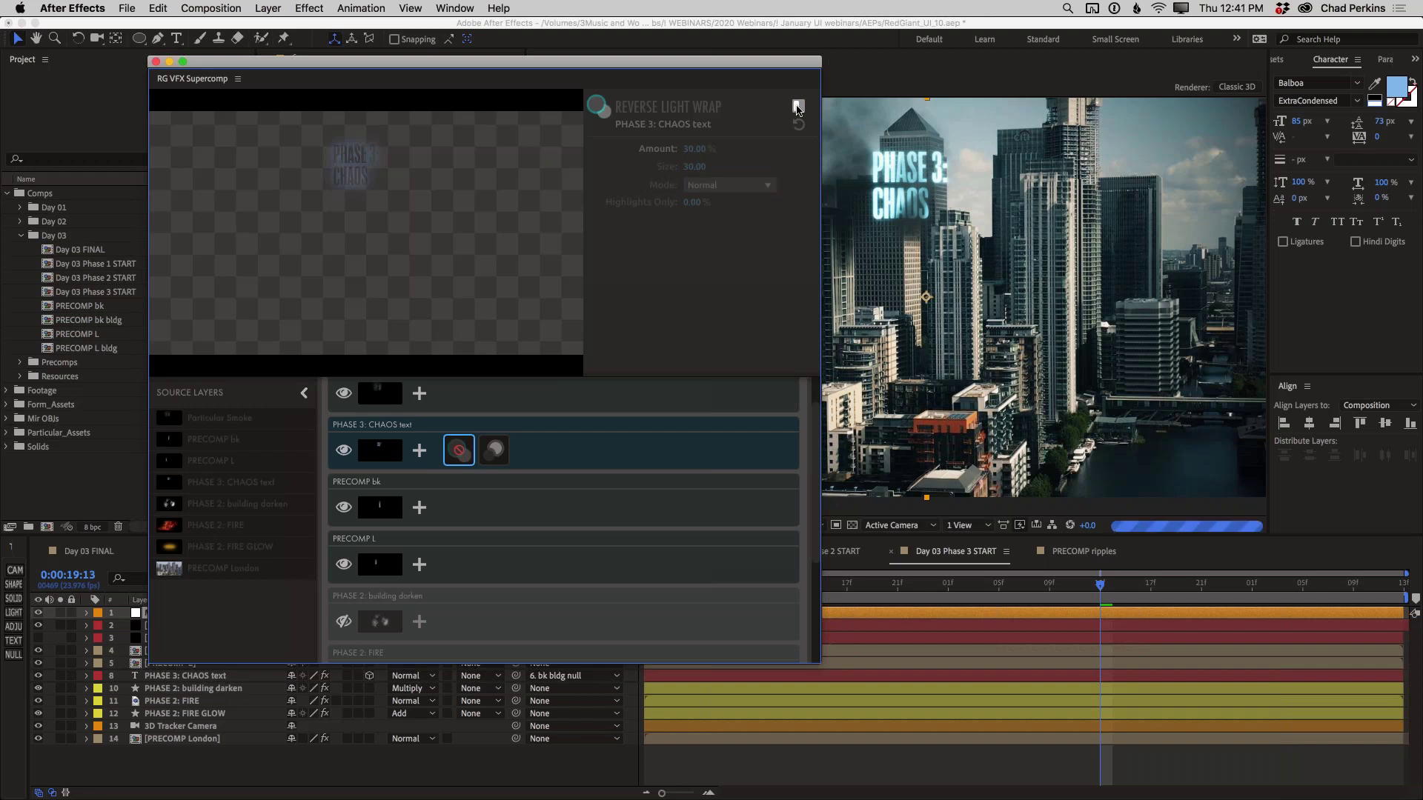
left_click(798, 108)
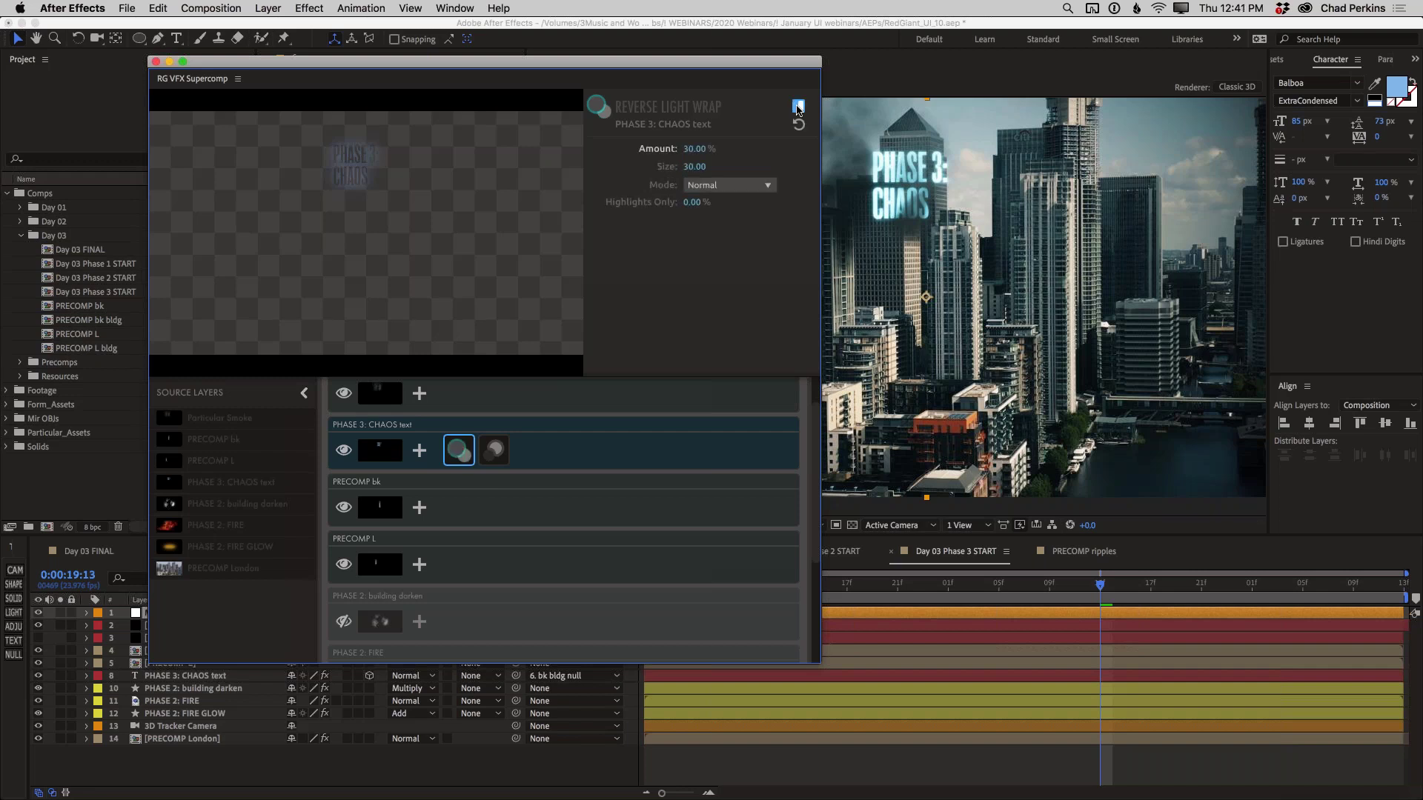
left_click(797, 108)
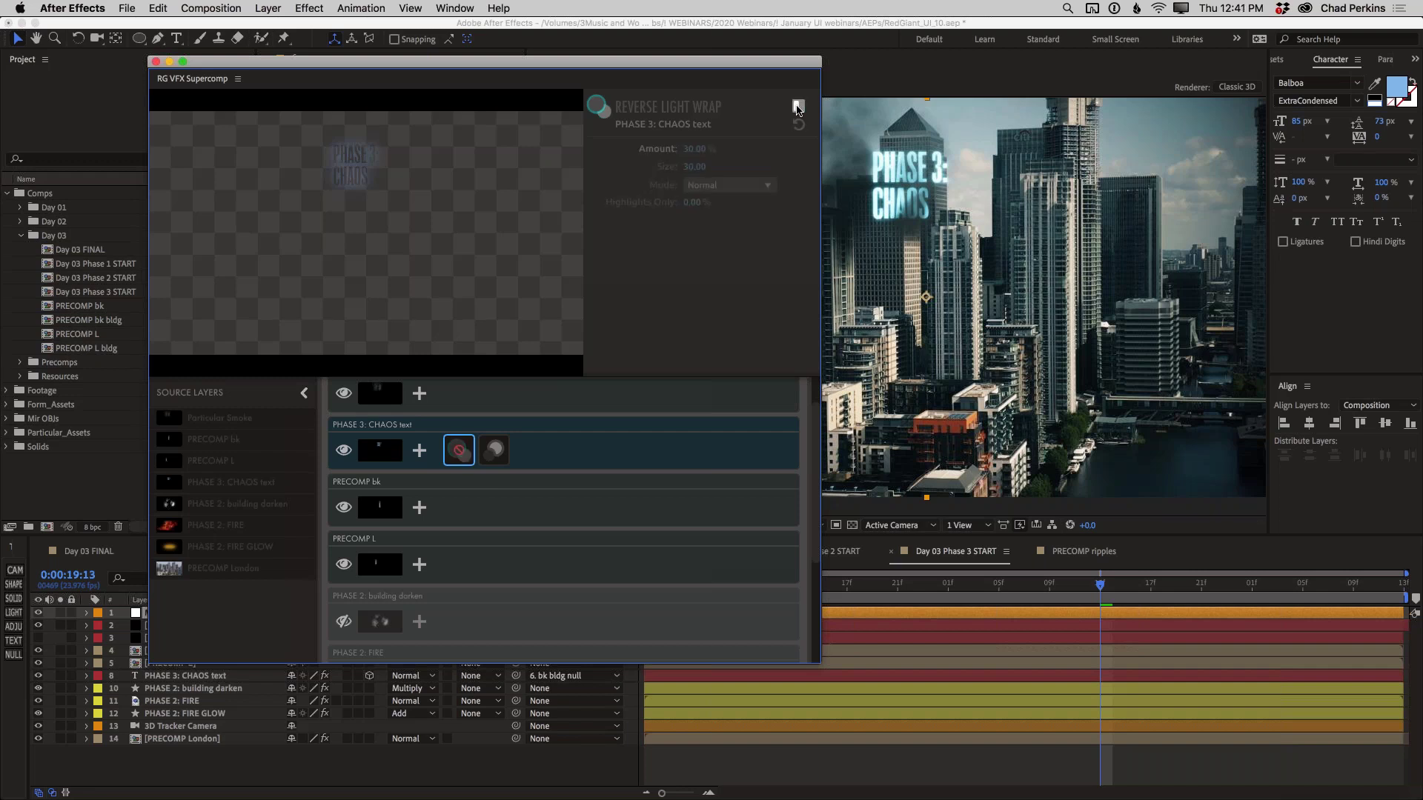
left_click(797, 108)
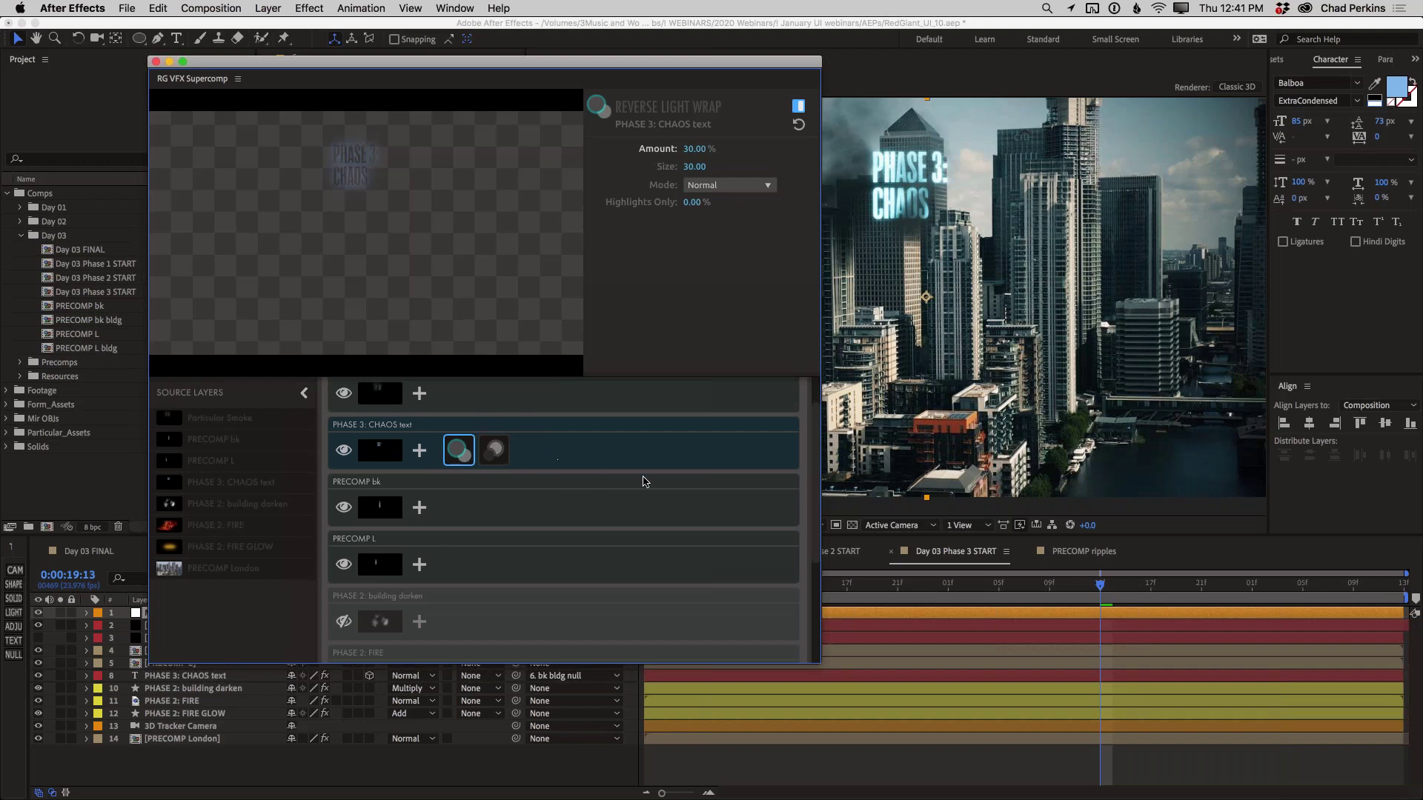
Step: Browse the layer presets offered for the Particular Smoke layer, including the Translucent, Edges and Atmosphere categories
scroll(643, 481, "up", 1)
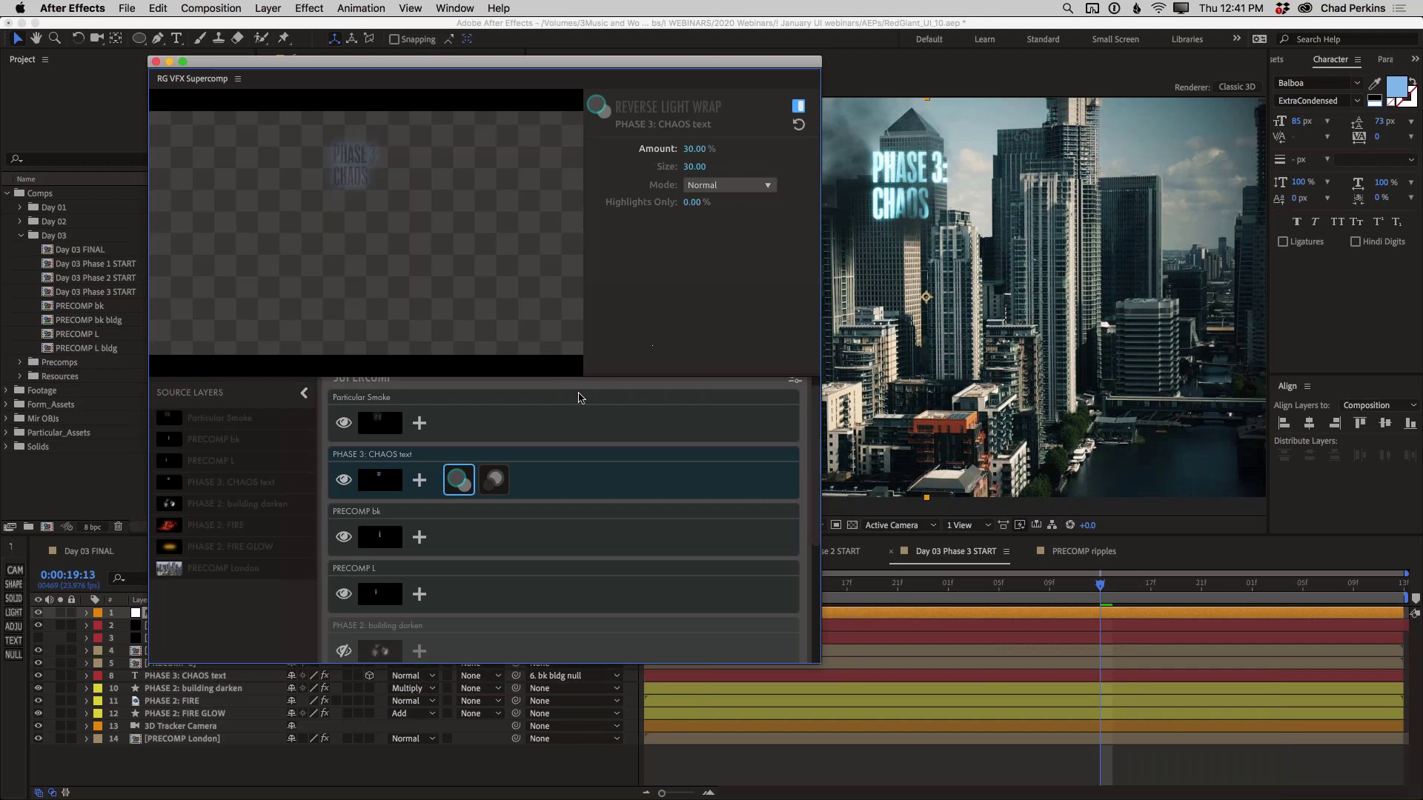
left_click(529, 423)
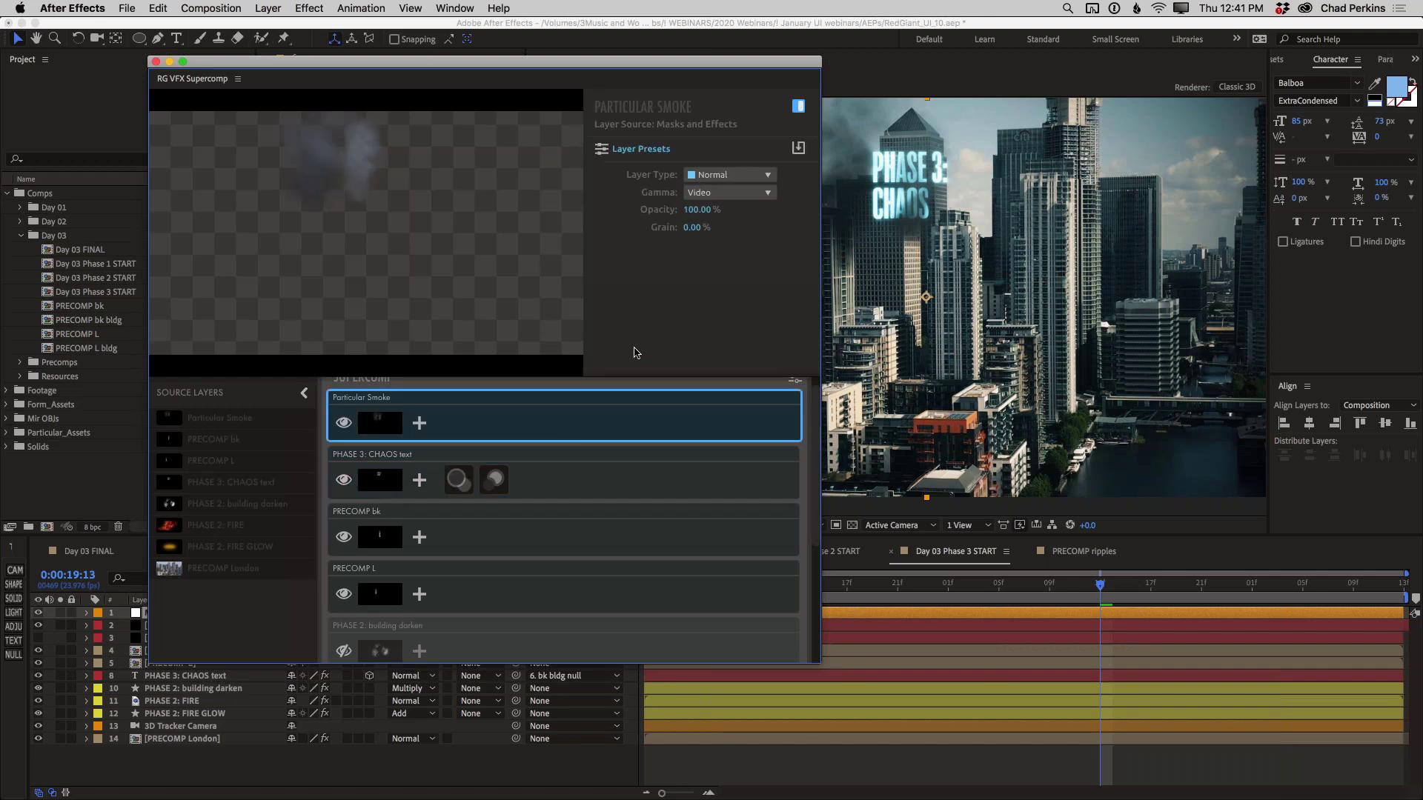
left_click(641, 149)
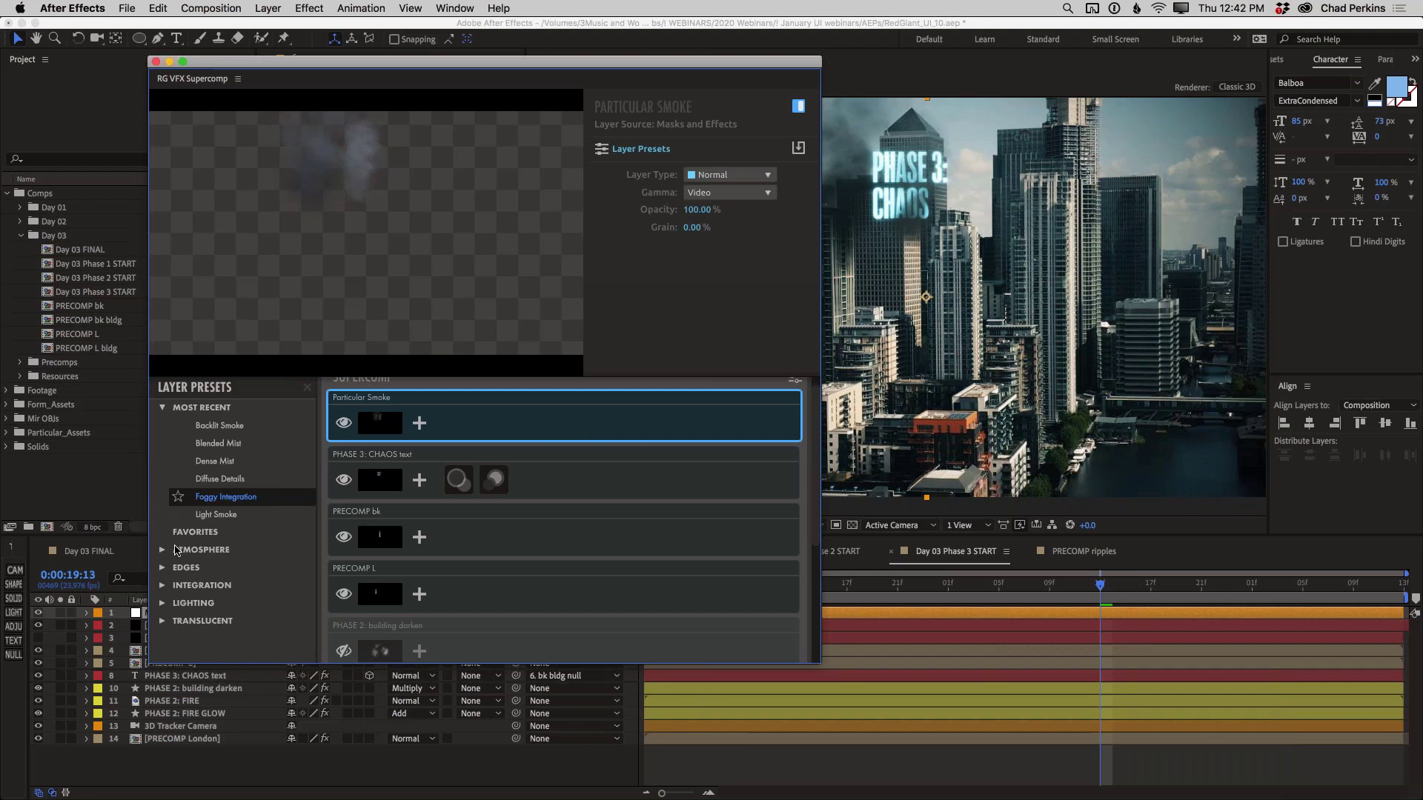
left_click(162, 622)
left_click(163, 622)
left_click(162, 569)
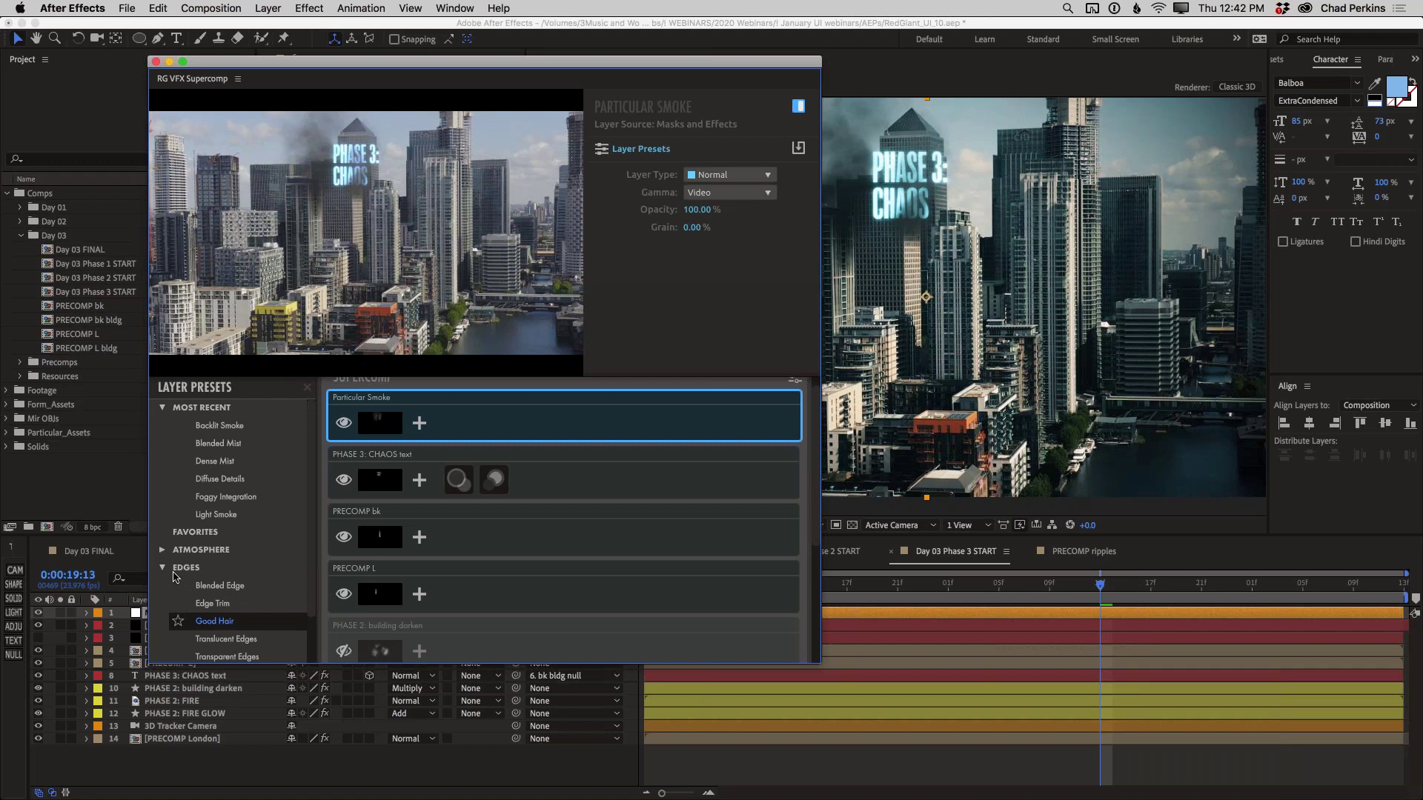
left_click(162, 569)
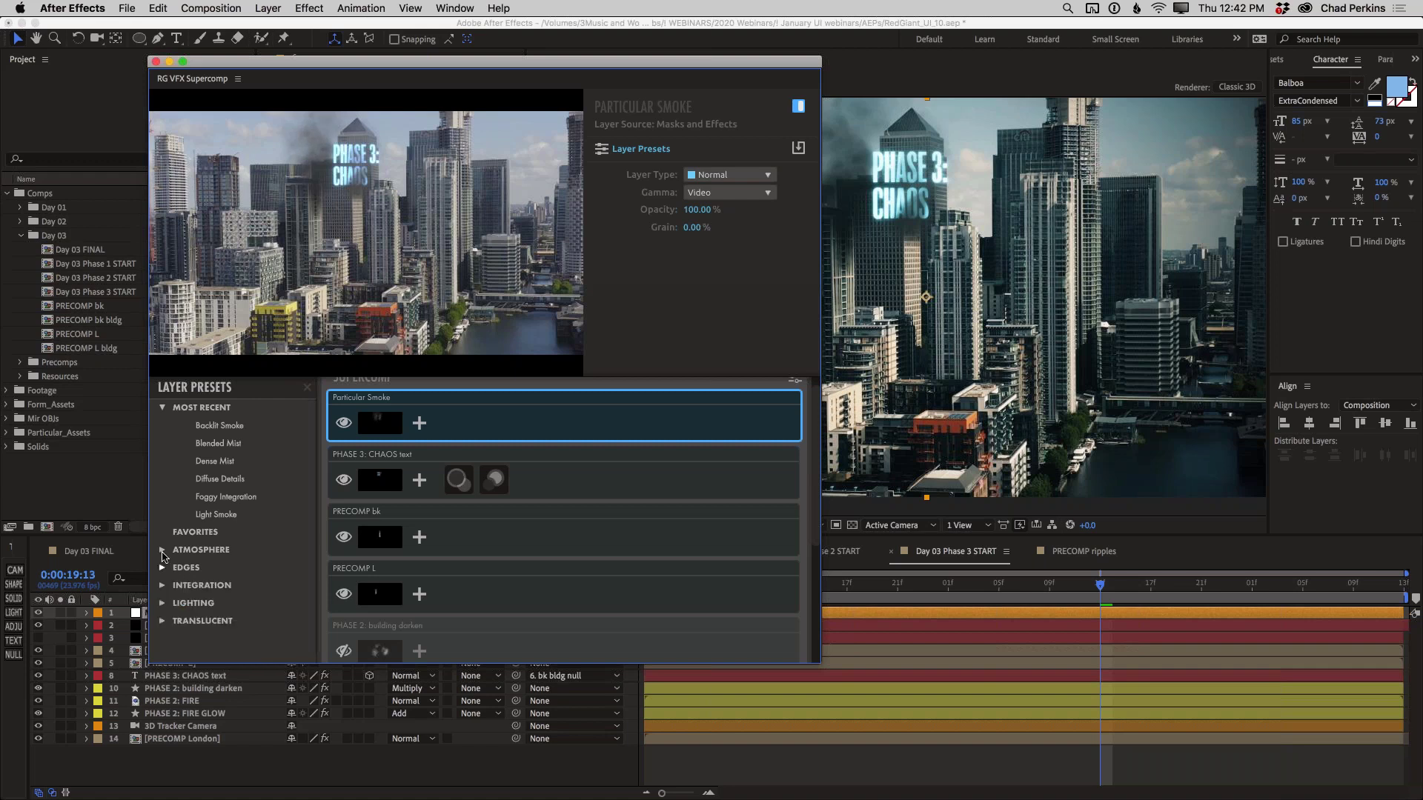
left_click(162, 551)
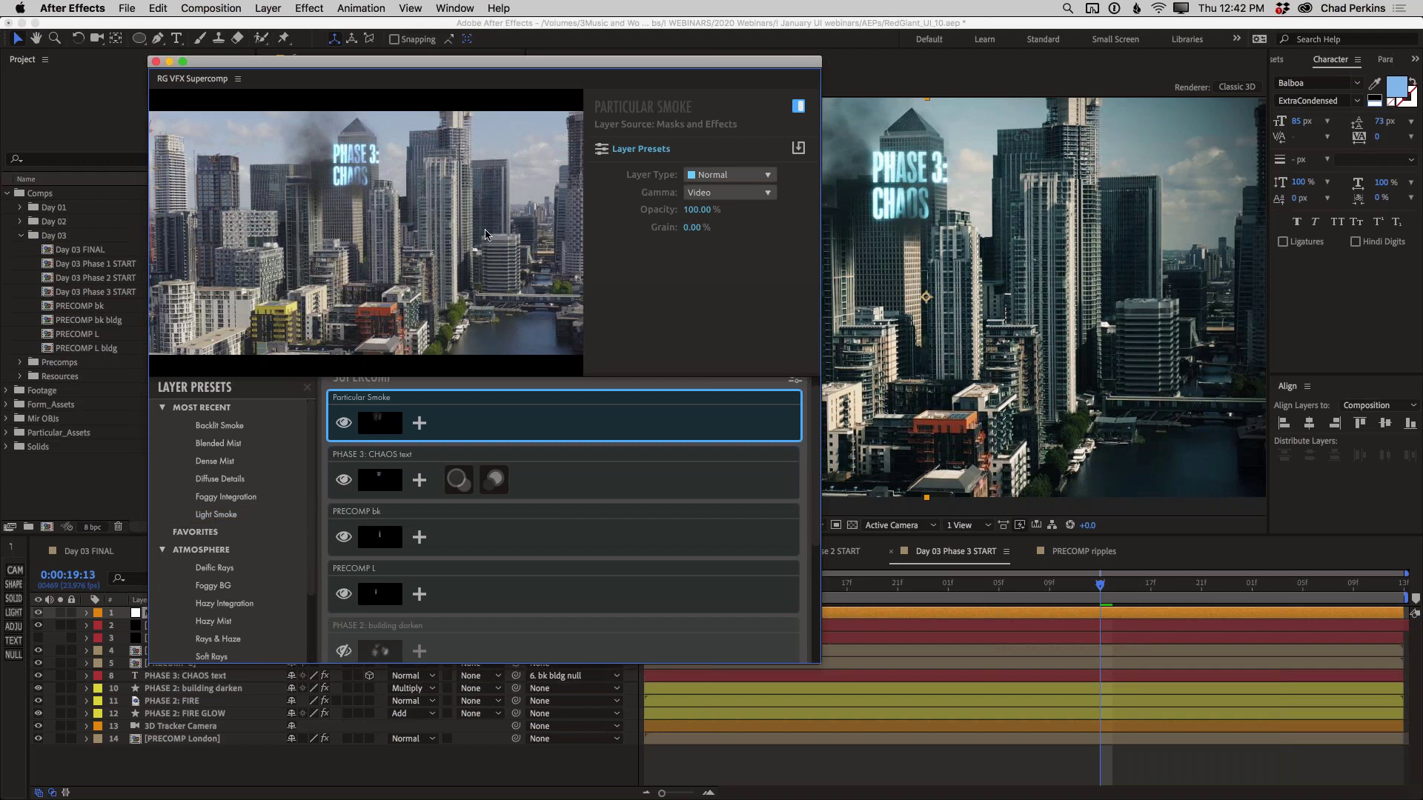
left_click(164, 552)
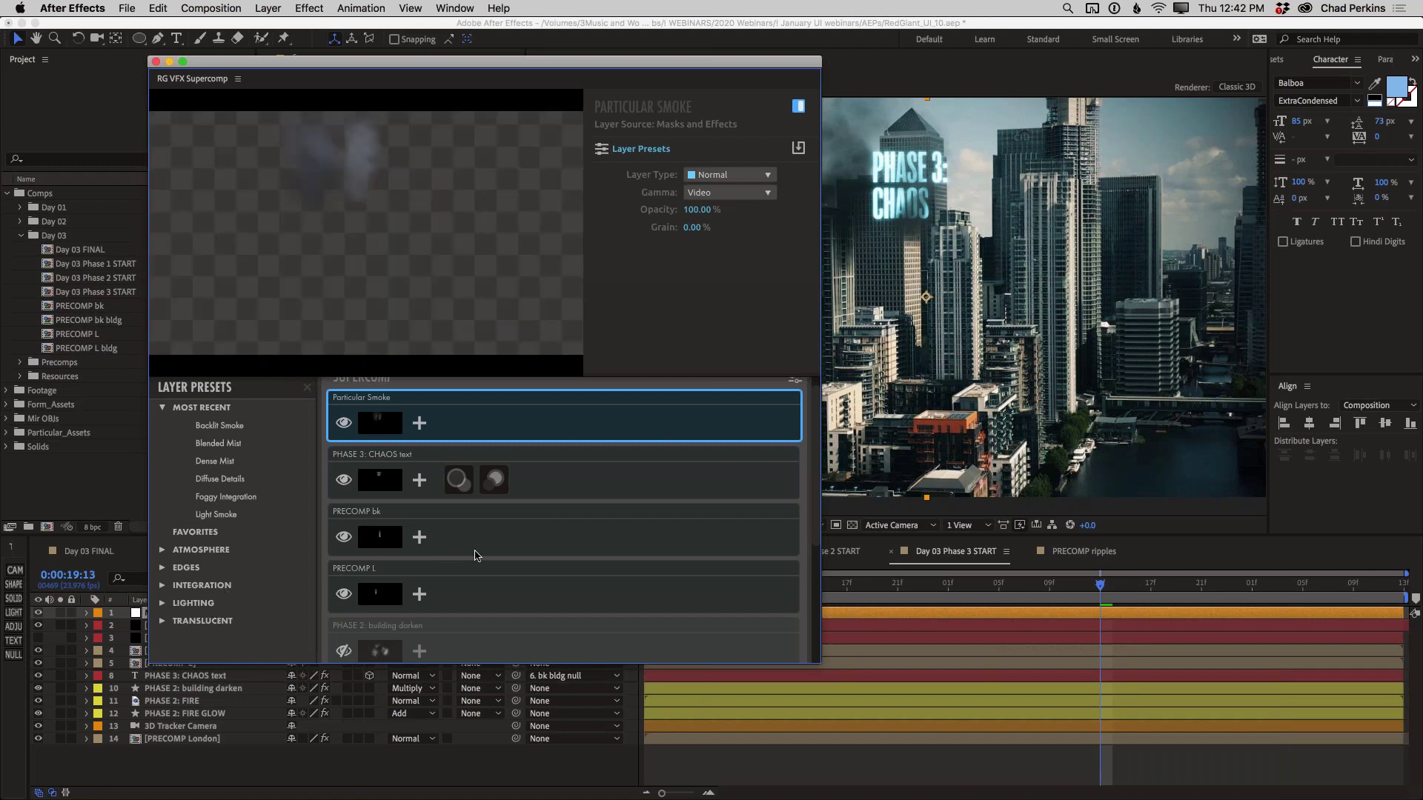
Step: Show the PHASE 2: FIRE layer in Supercomp and set its Layer Type to Additive
scroll(476, 557, "down", 2)
left_click(477, 639)
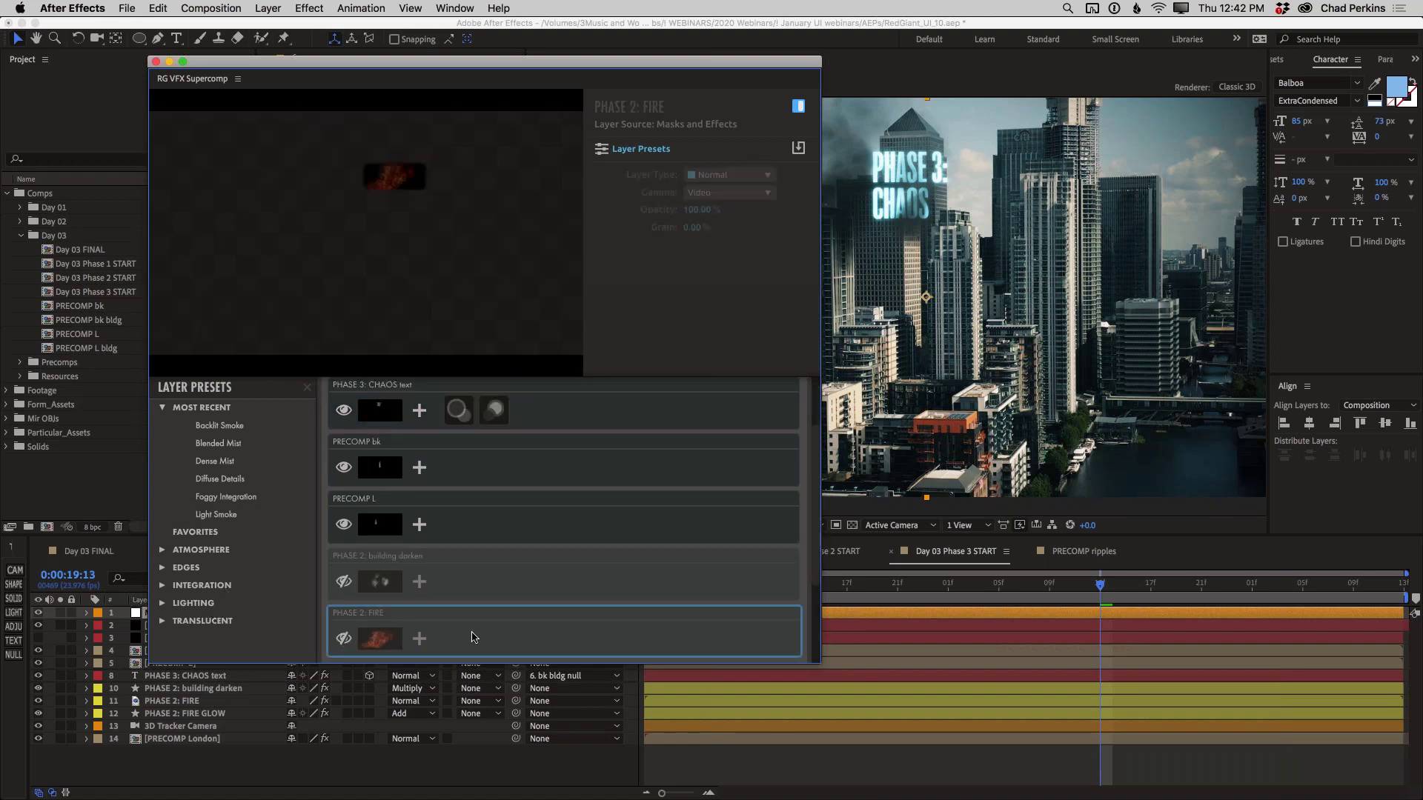
left_click(342, 639)
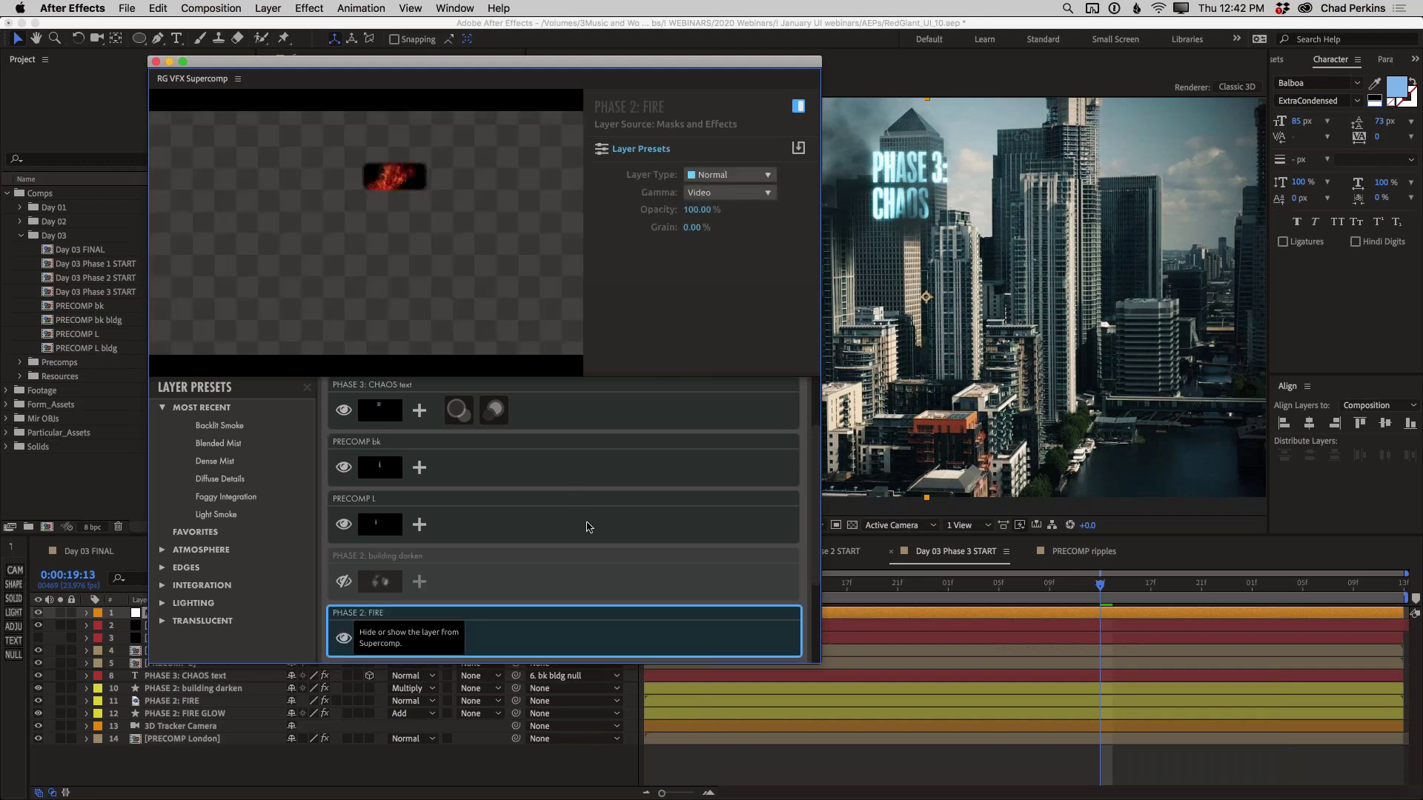
left_click(715, 175)
left_click(725, 210)
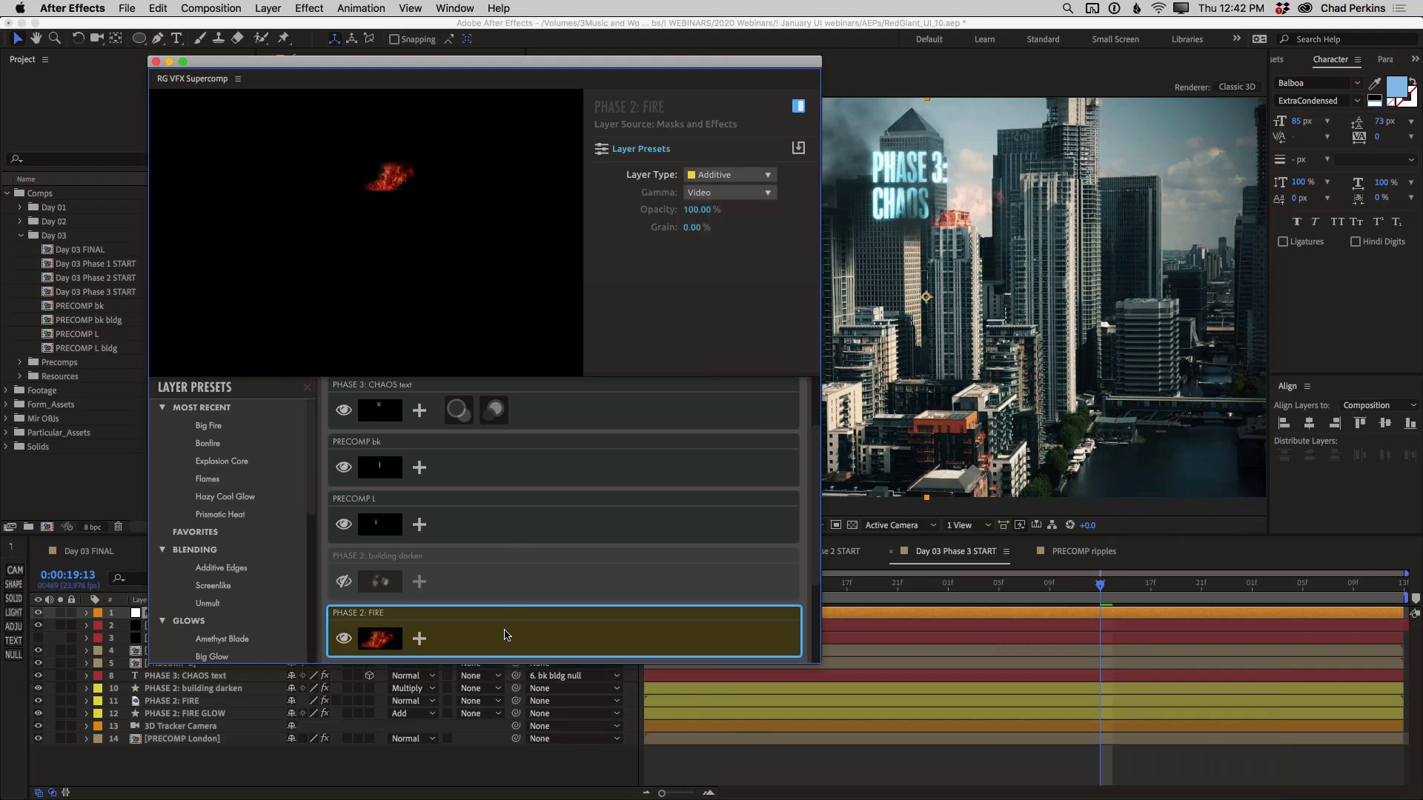
Step: Try the Big Fire pyrotechnics preset on PHASE 2: FIRE, and replace it with Explosion Core
left_click_drag(311, 459, 311, 599)
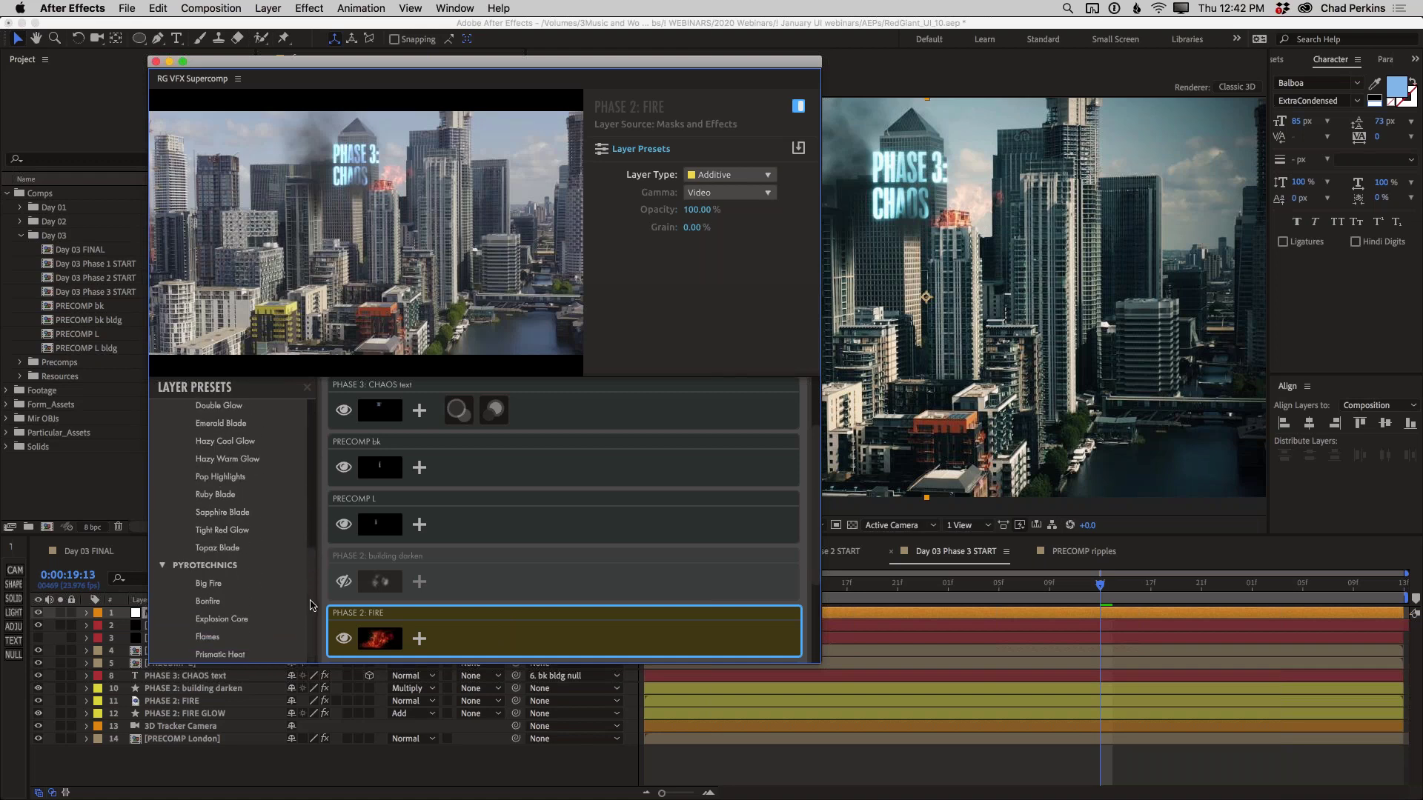
left_click(208, 585)
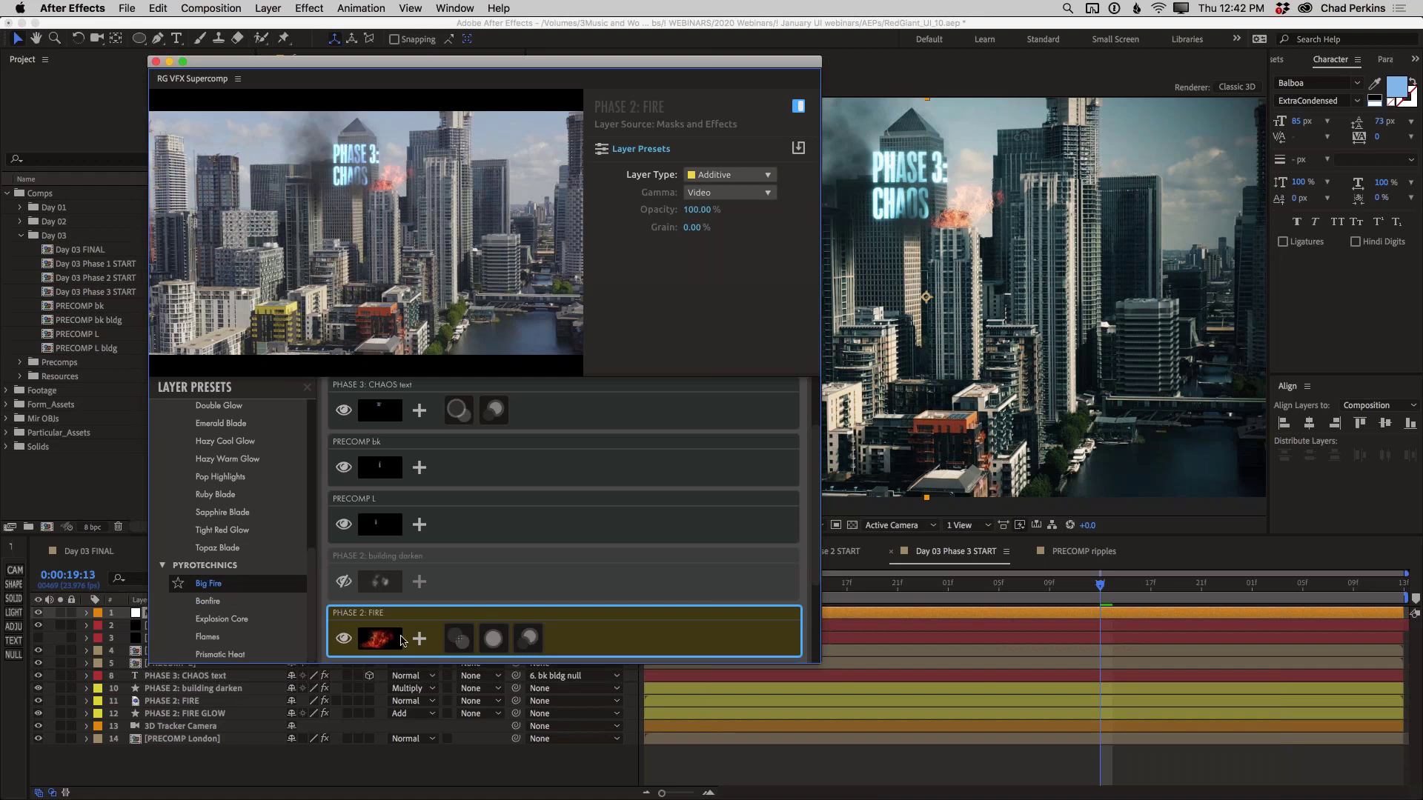
mouse_move(451, 636)
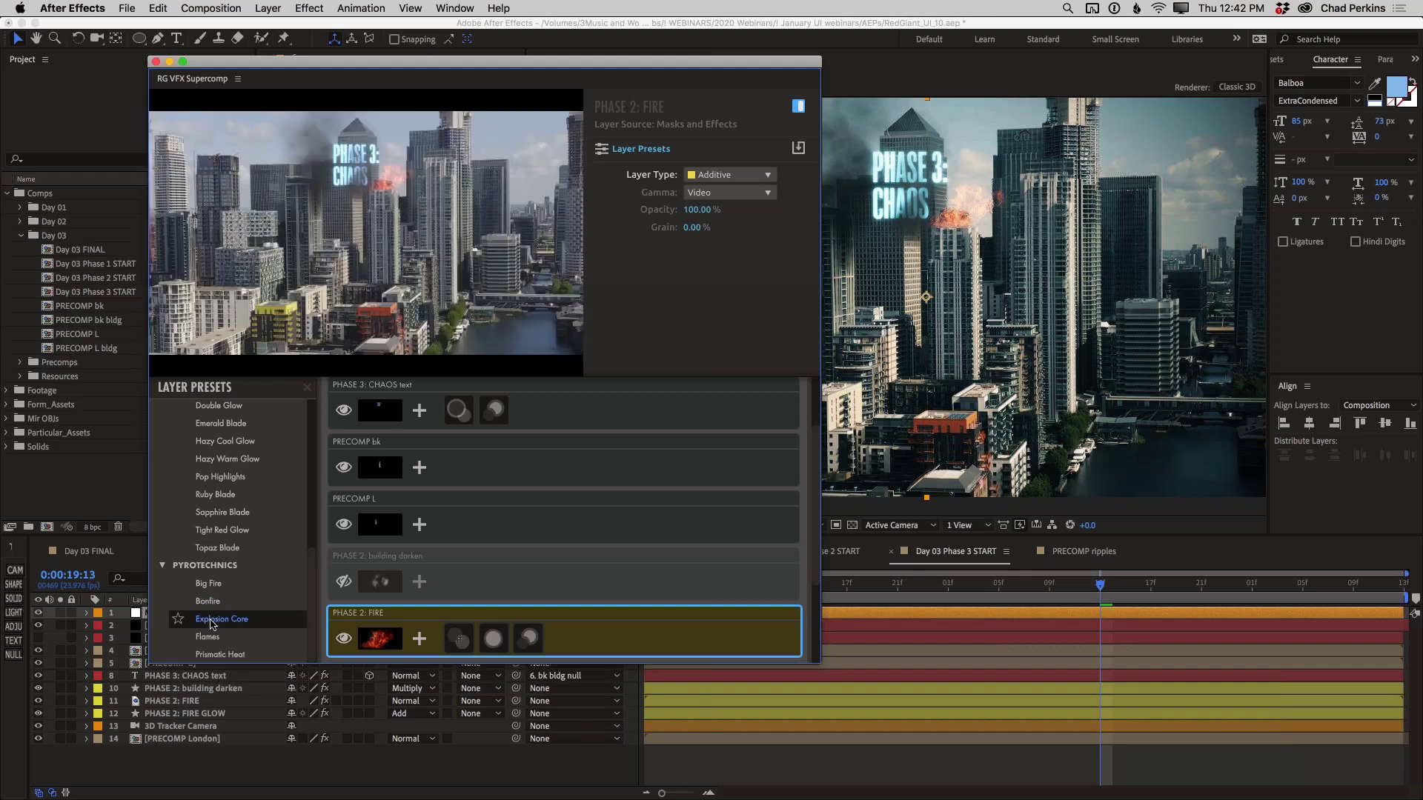
left_click(212, 621)
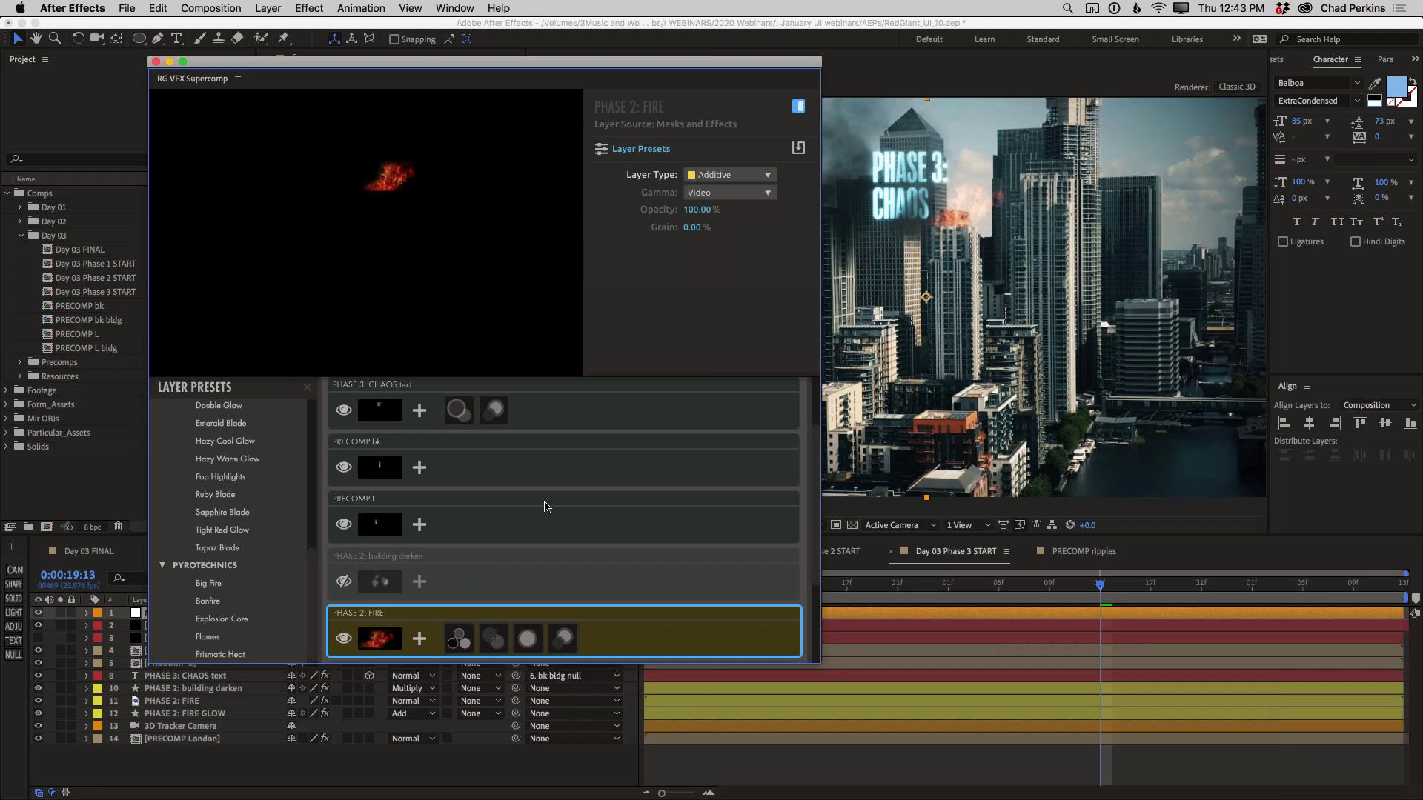
Step: Try the Light Smoke preset on the Particular Smoke layer, and replace it with Backlit Smoke
scroll(546, 501, "up", 3)
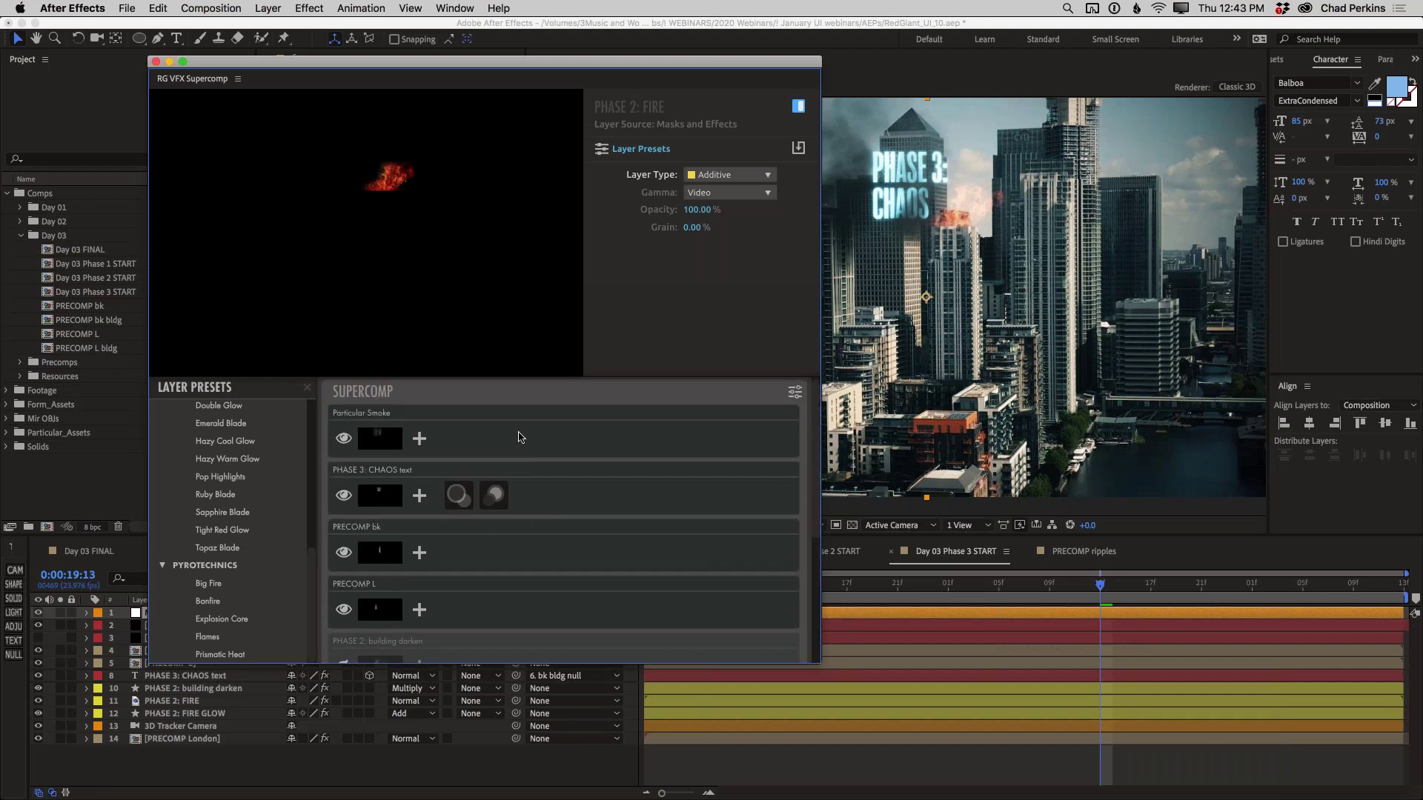
left_click(518, 437)
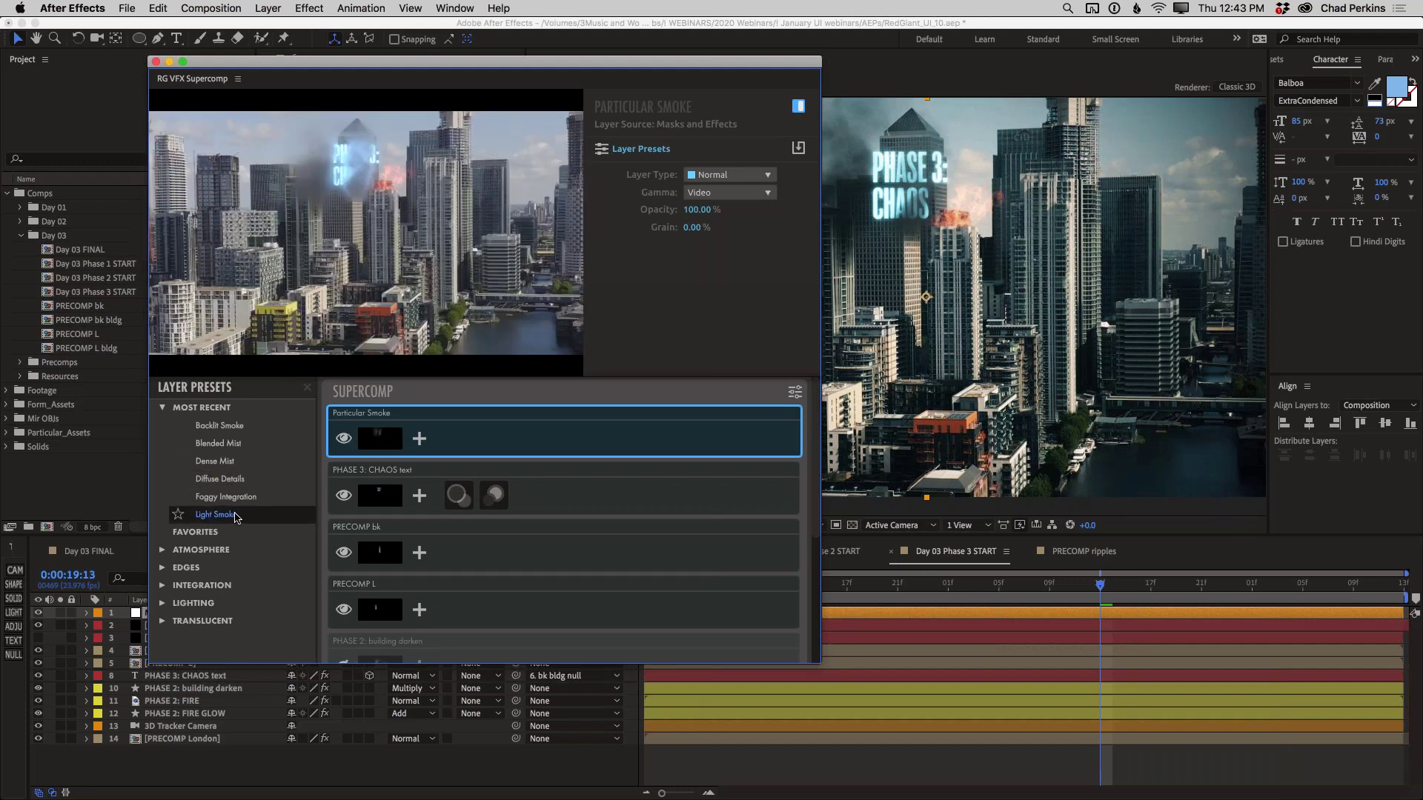
left_click(234, 515)
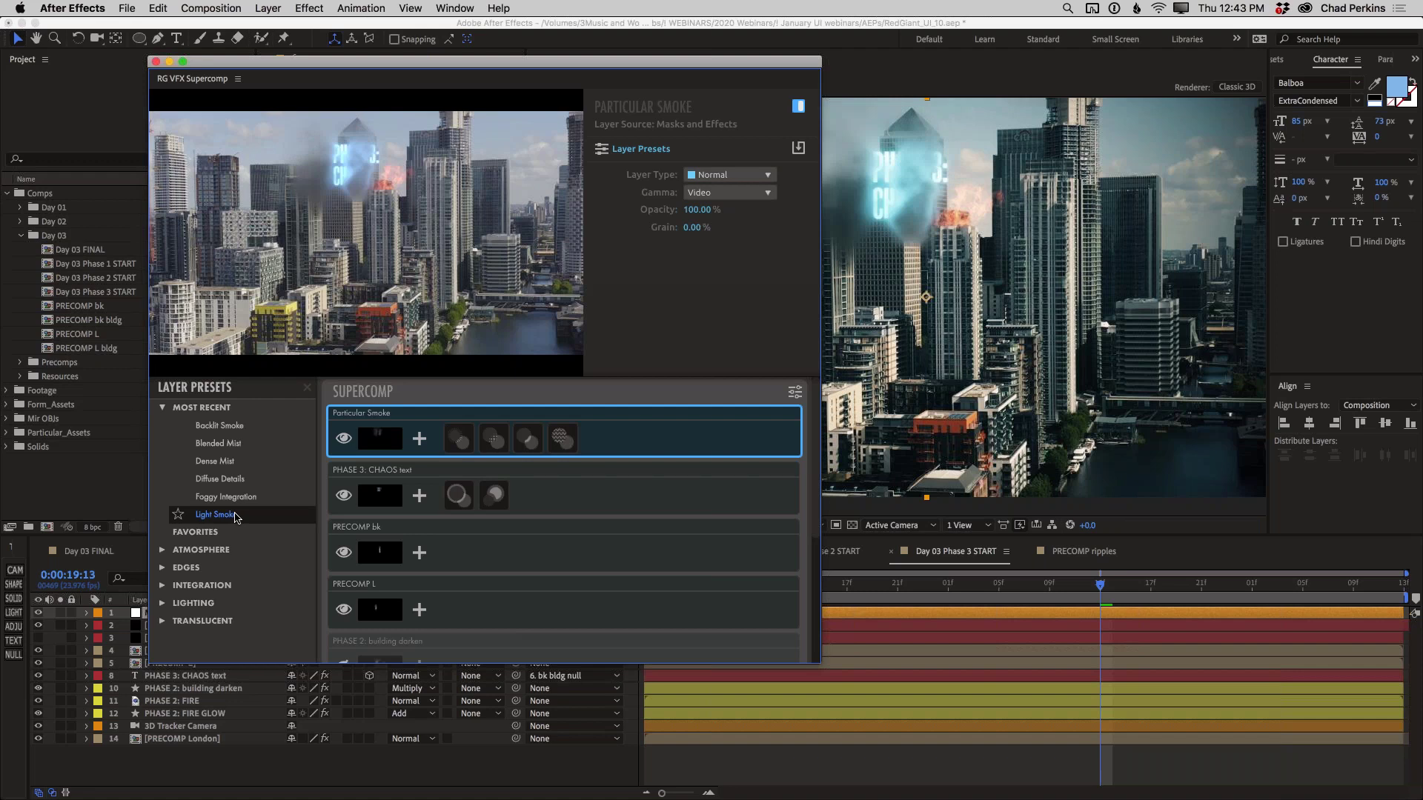
left_click(234, 426)
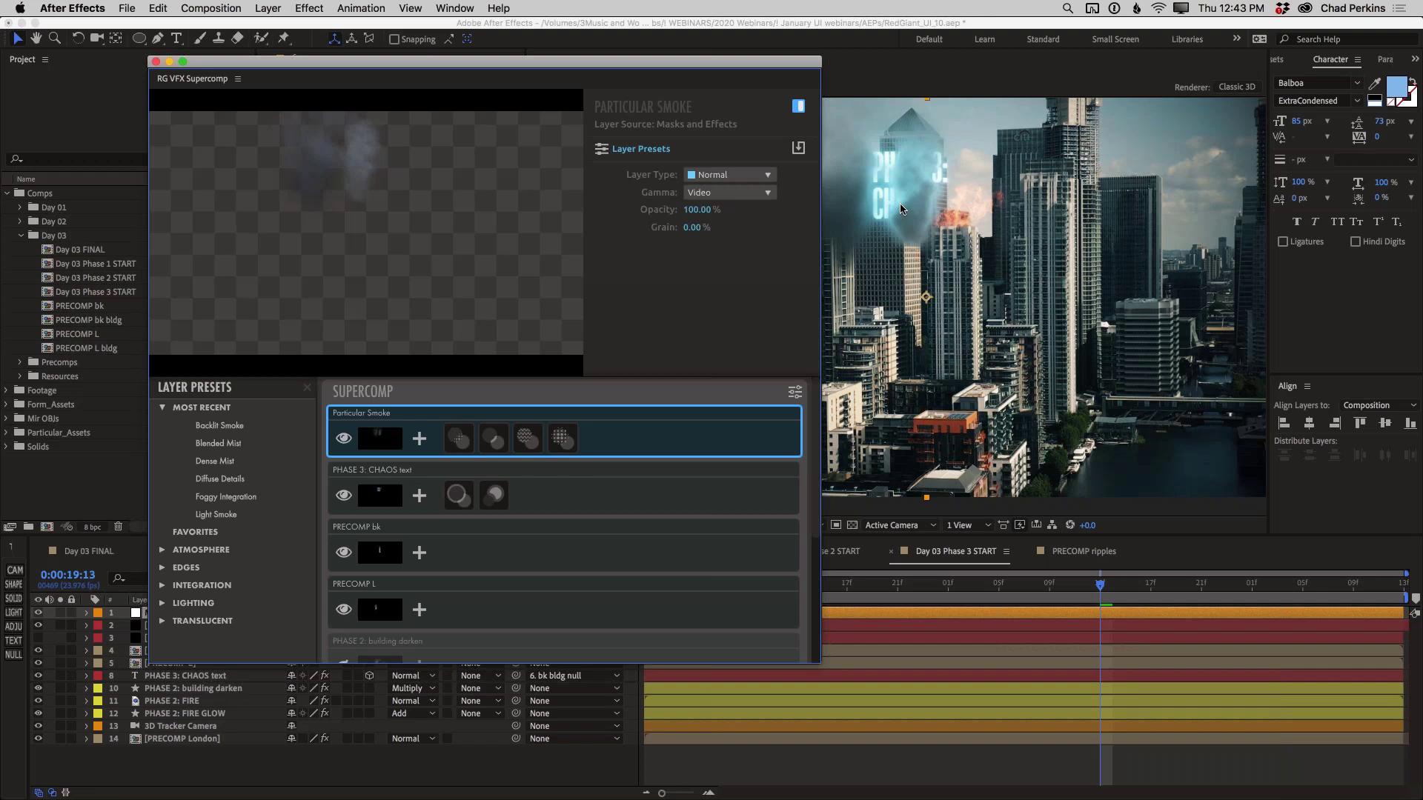
Step: Compare the text and smoke up close with Particular Smoke's effects disabled and enabled, leaving them enabled
key("period")
left_click_drag(933, 255, 993, 482)
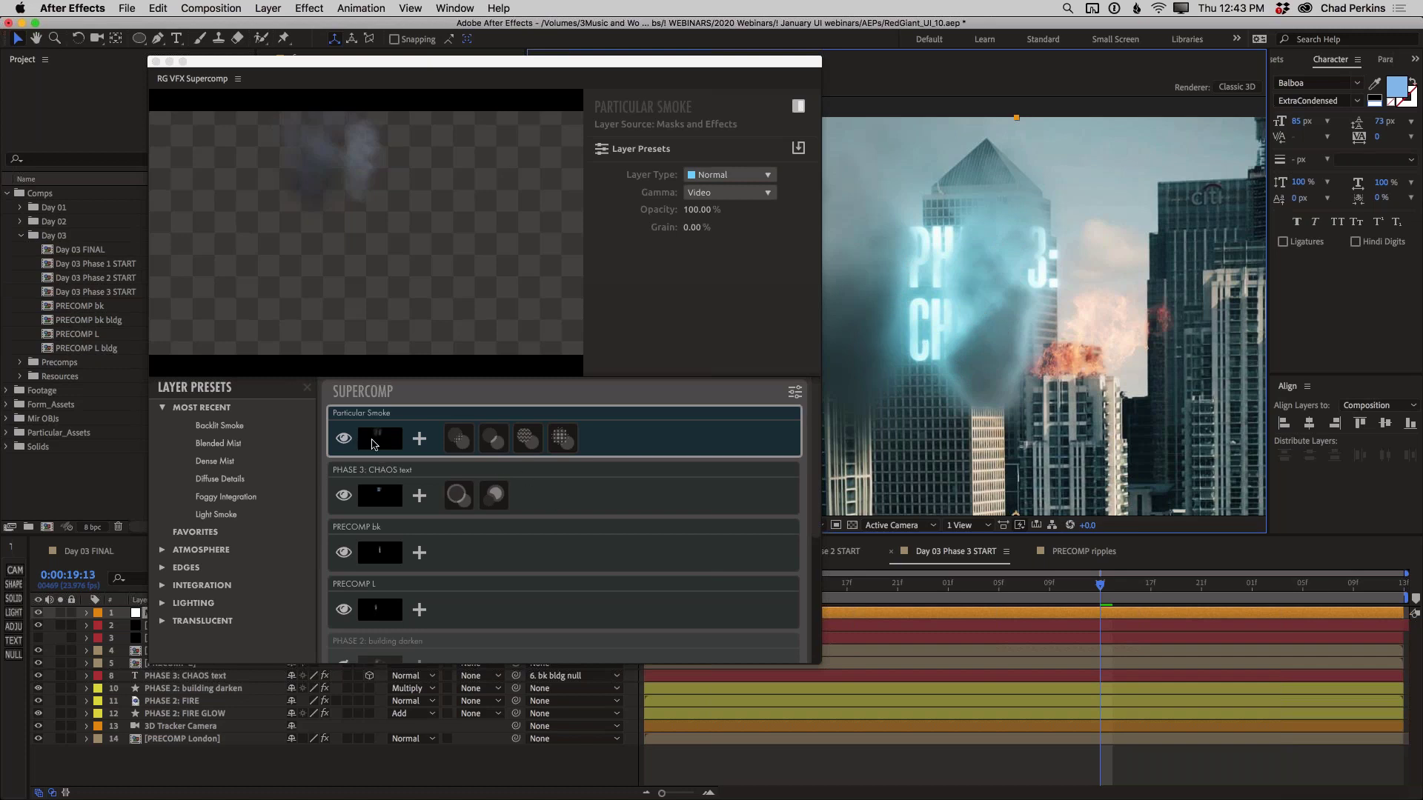
left_click(687, 438)
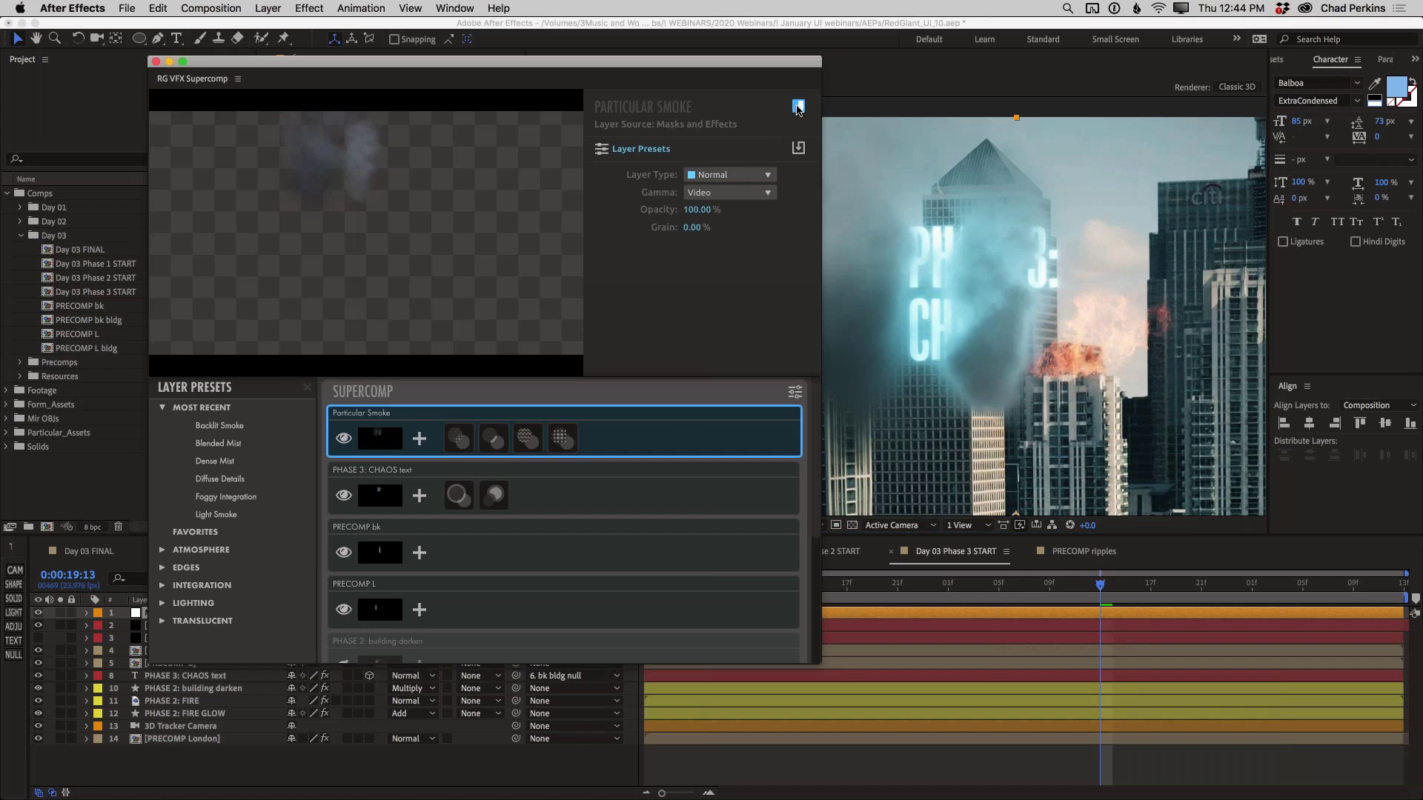
left_click(798, 107)
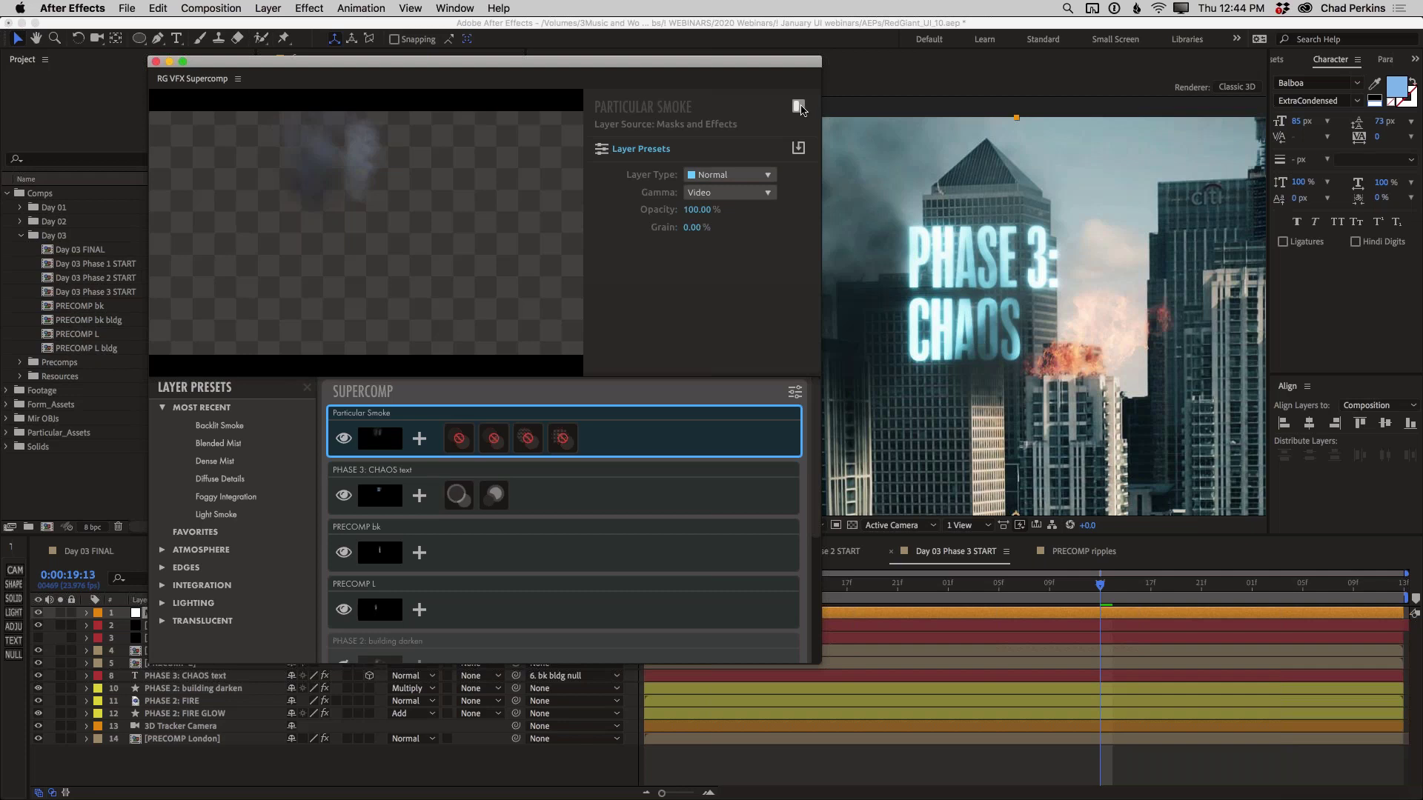
left_click(798, 107)
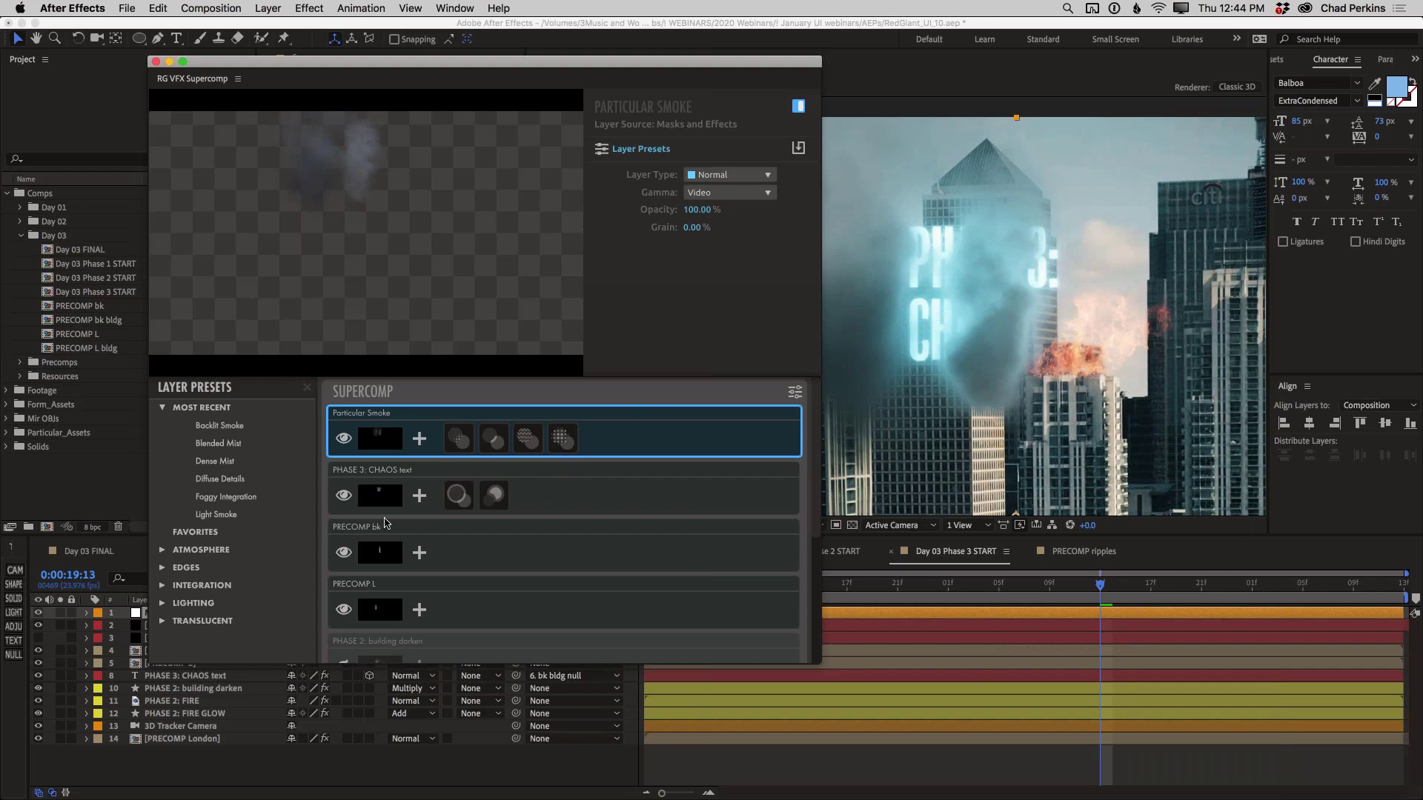
Step: Move the PHASE 3: CHAOS text back and forth along its X axis behind the smoke, leaving it slightly left of its original place
left_click(192, 677)
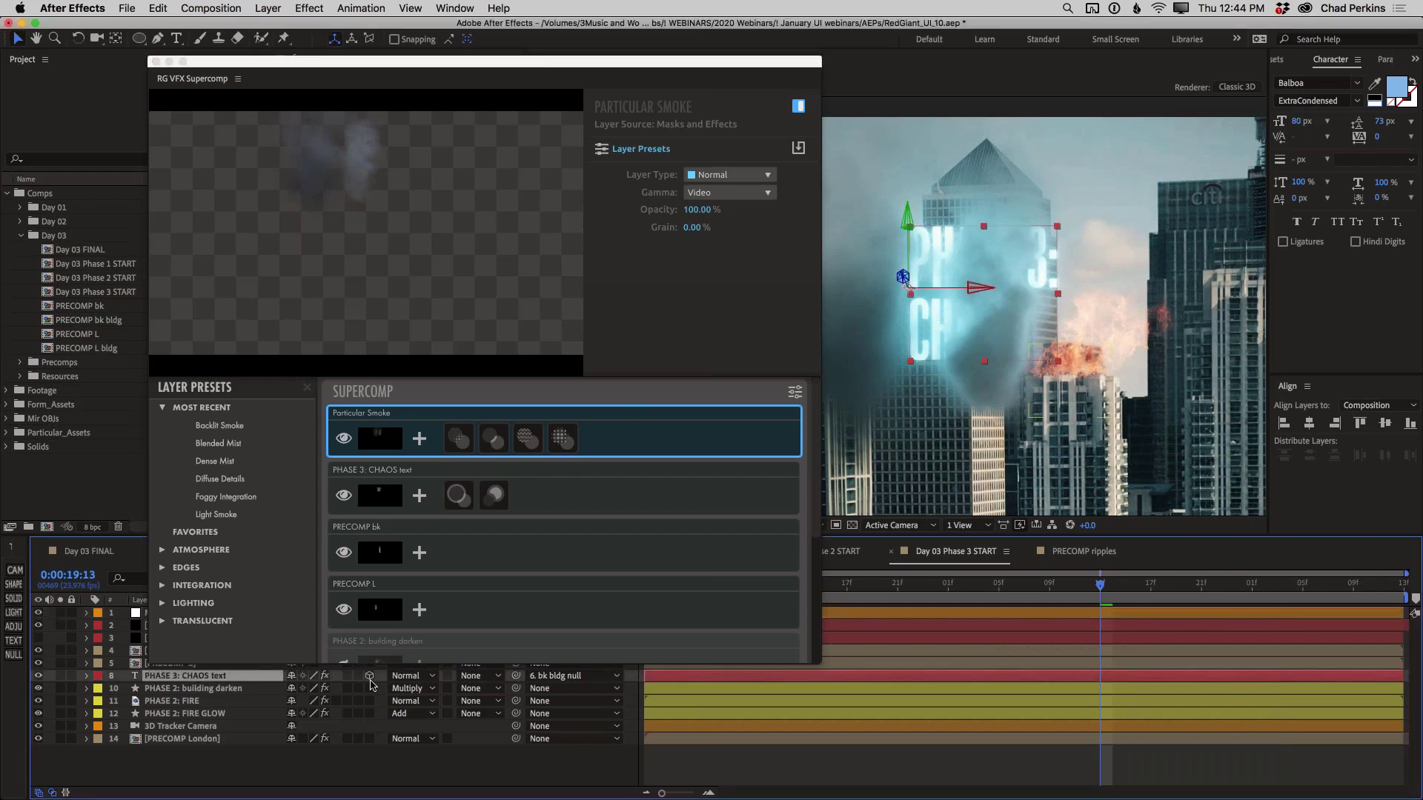
left_click_drag(946, 288, 1066, 295)
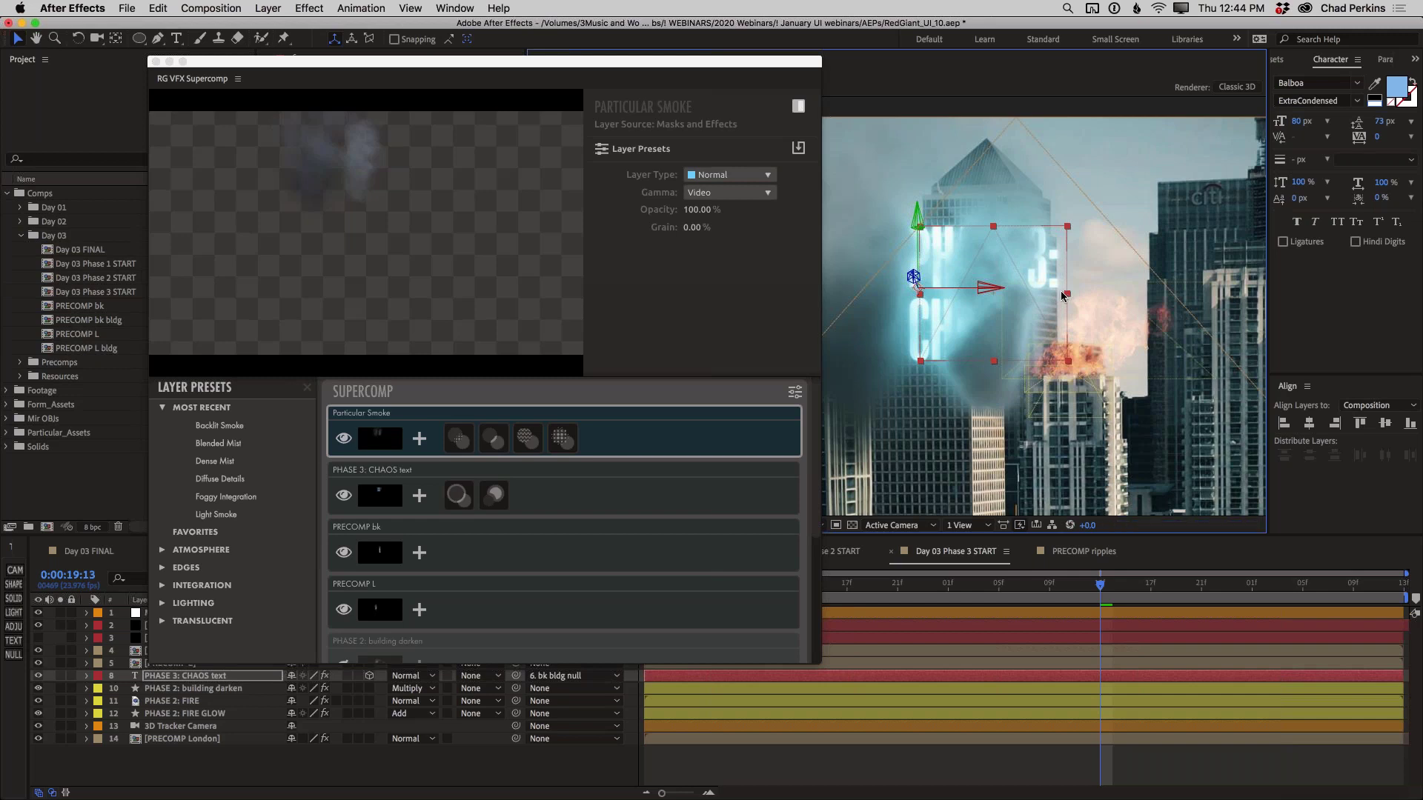
left_click_drag(972, 290, 1164, 292)
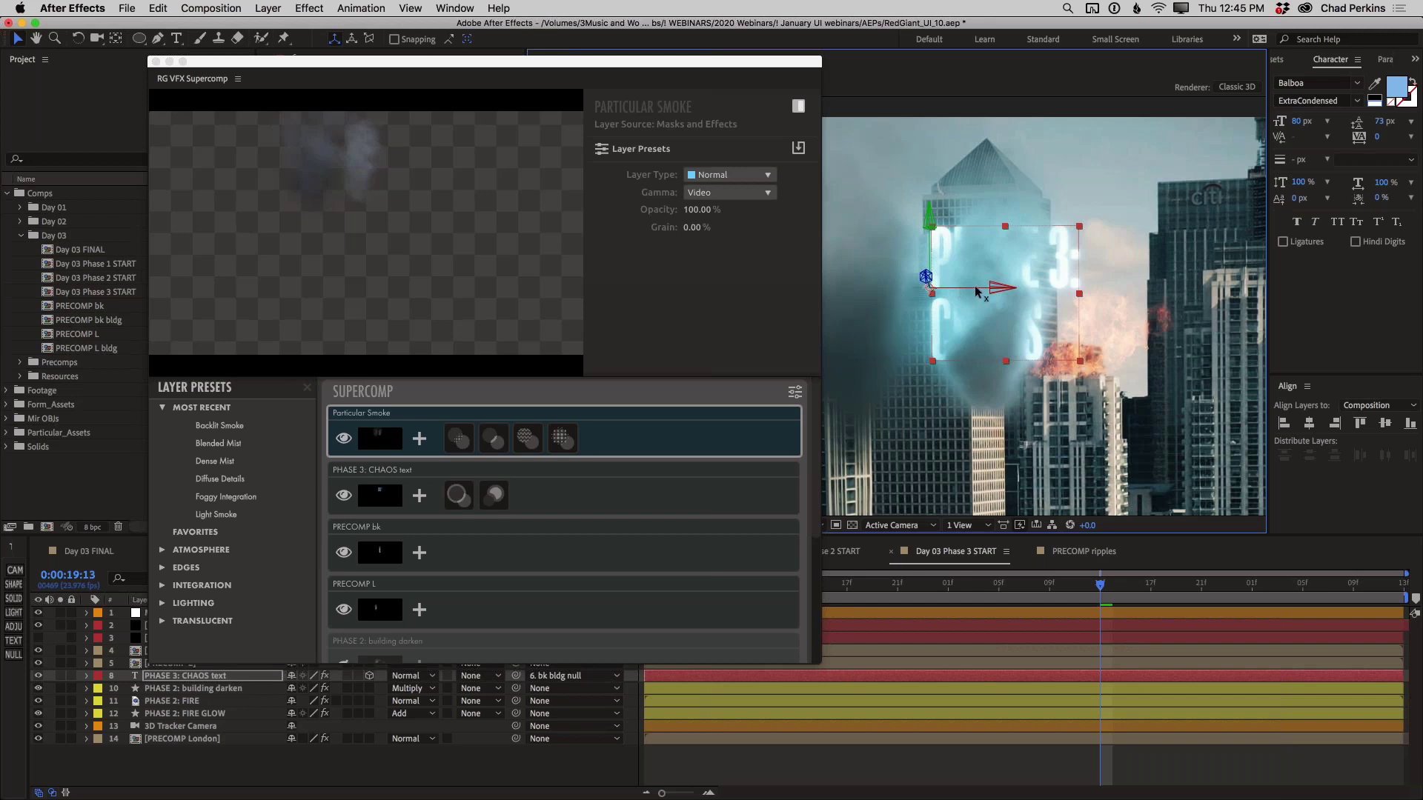
left_click_drag(935, 288, 768, 280)
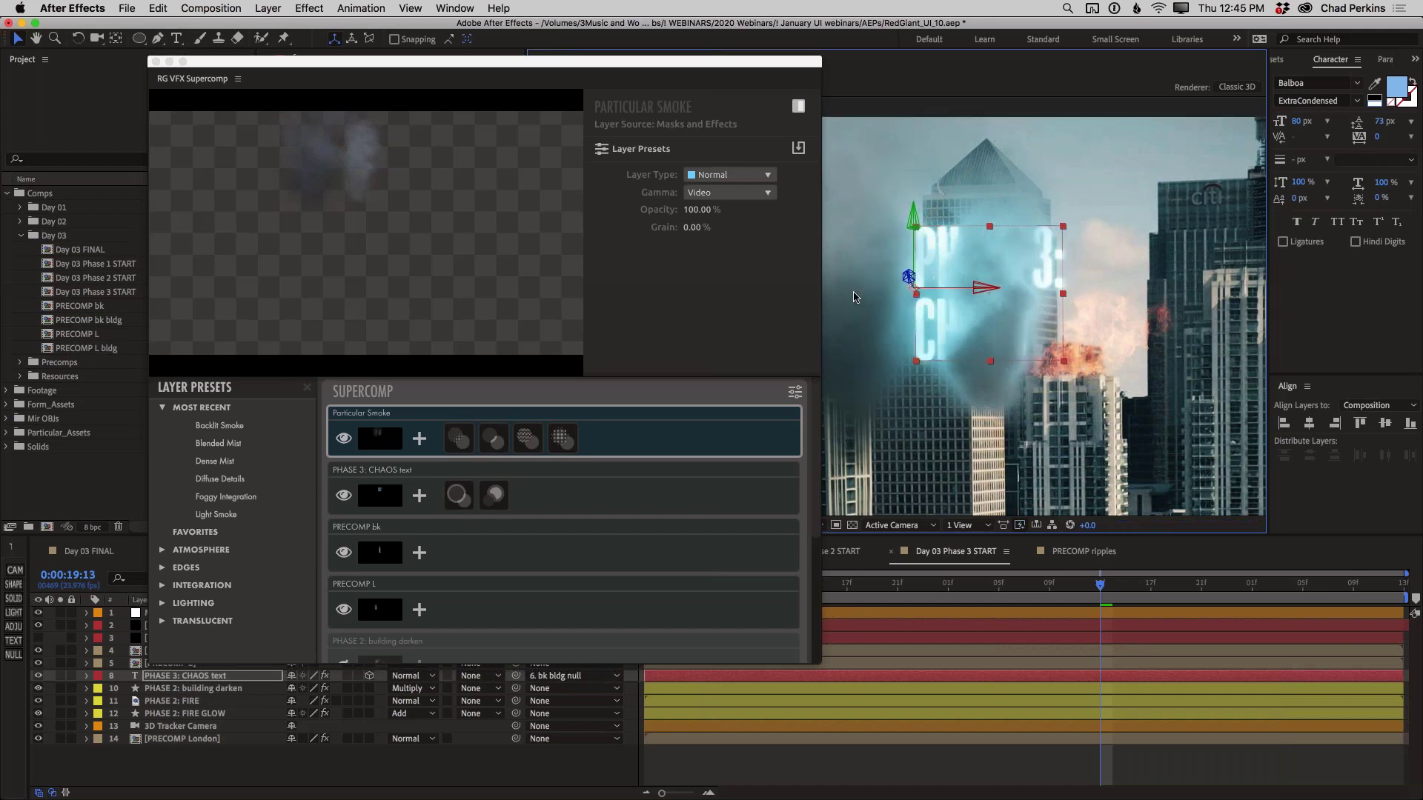
left_click_drag(884, 289, 740, 290)
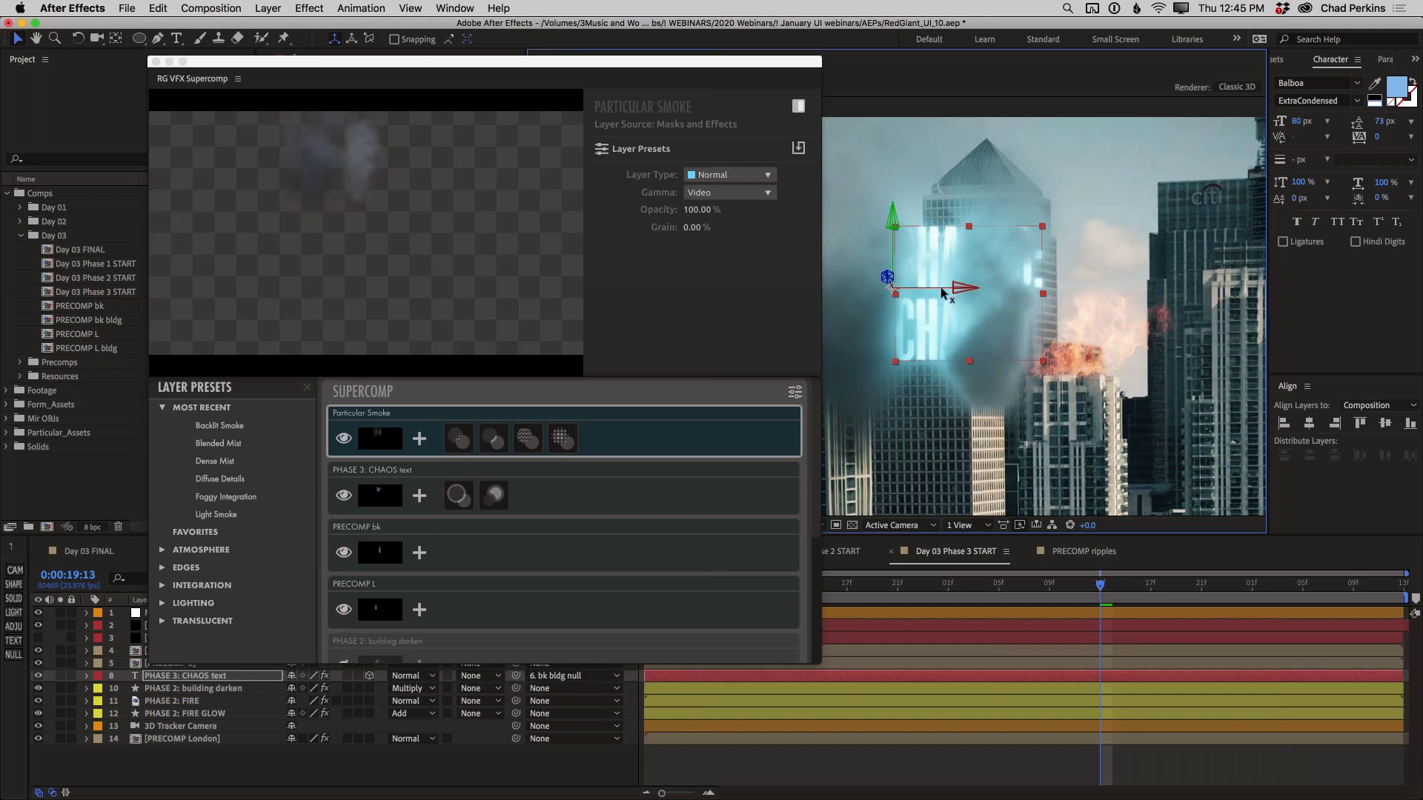
left_click_drag(912, 289, 910, 289)
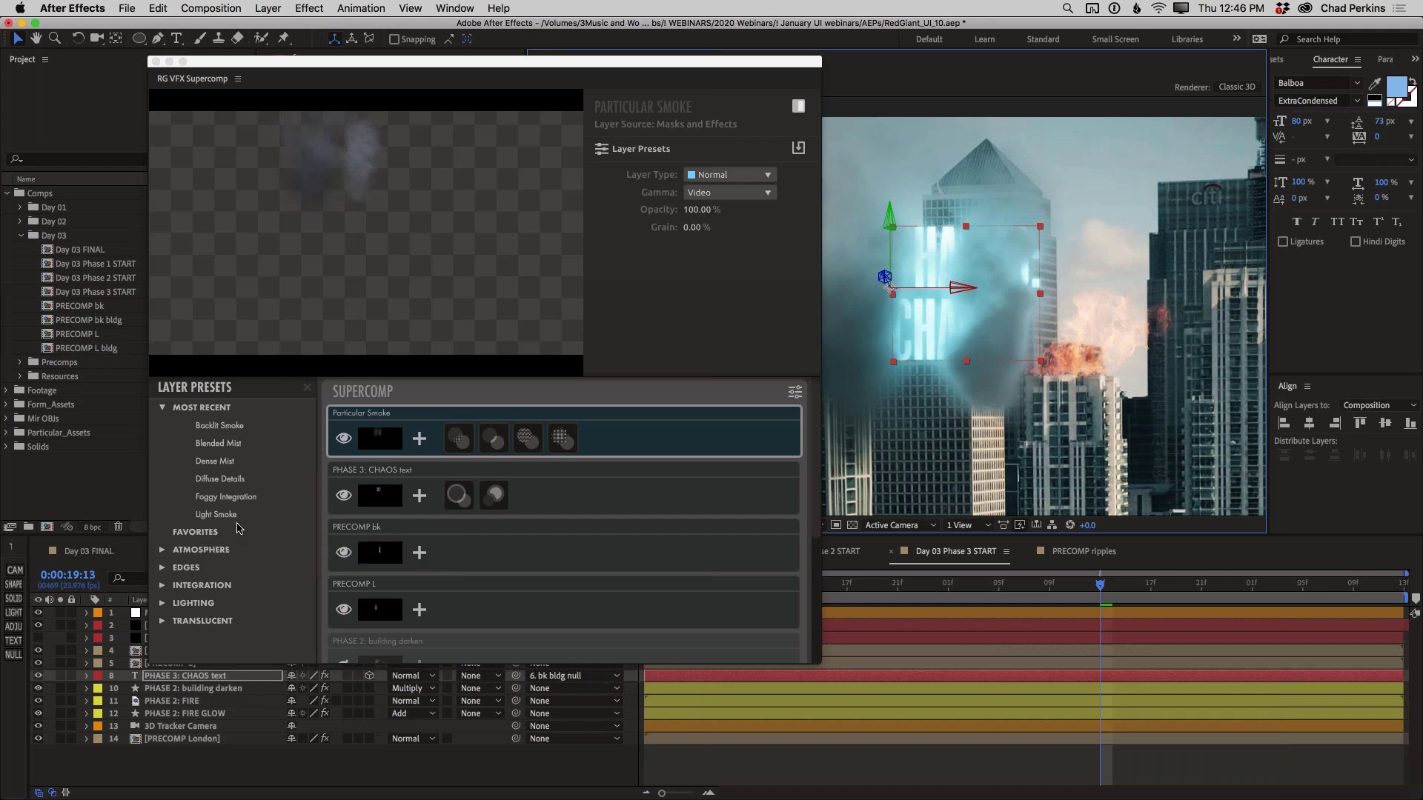
Step: Test Particular Smoke's Blur Behind Amount at 30% and about 96.6%, and settle on 160%
left_click(462, 443)
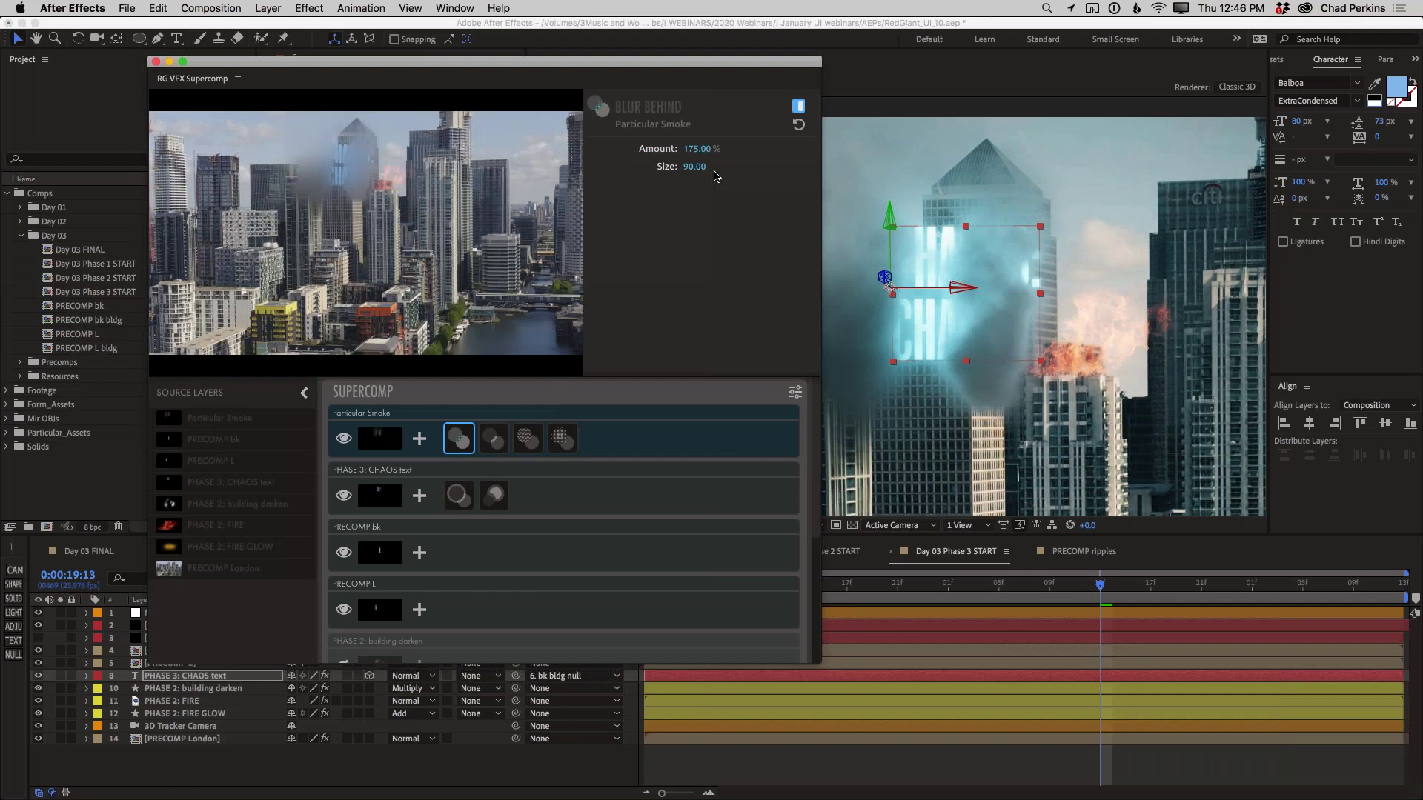
left_click(698, 151)
type("30")
key("Return")
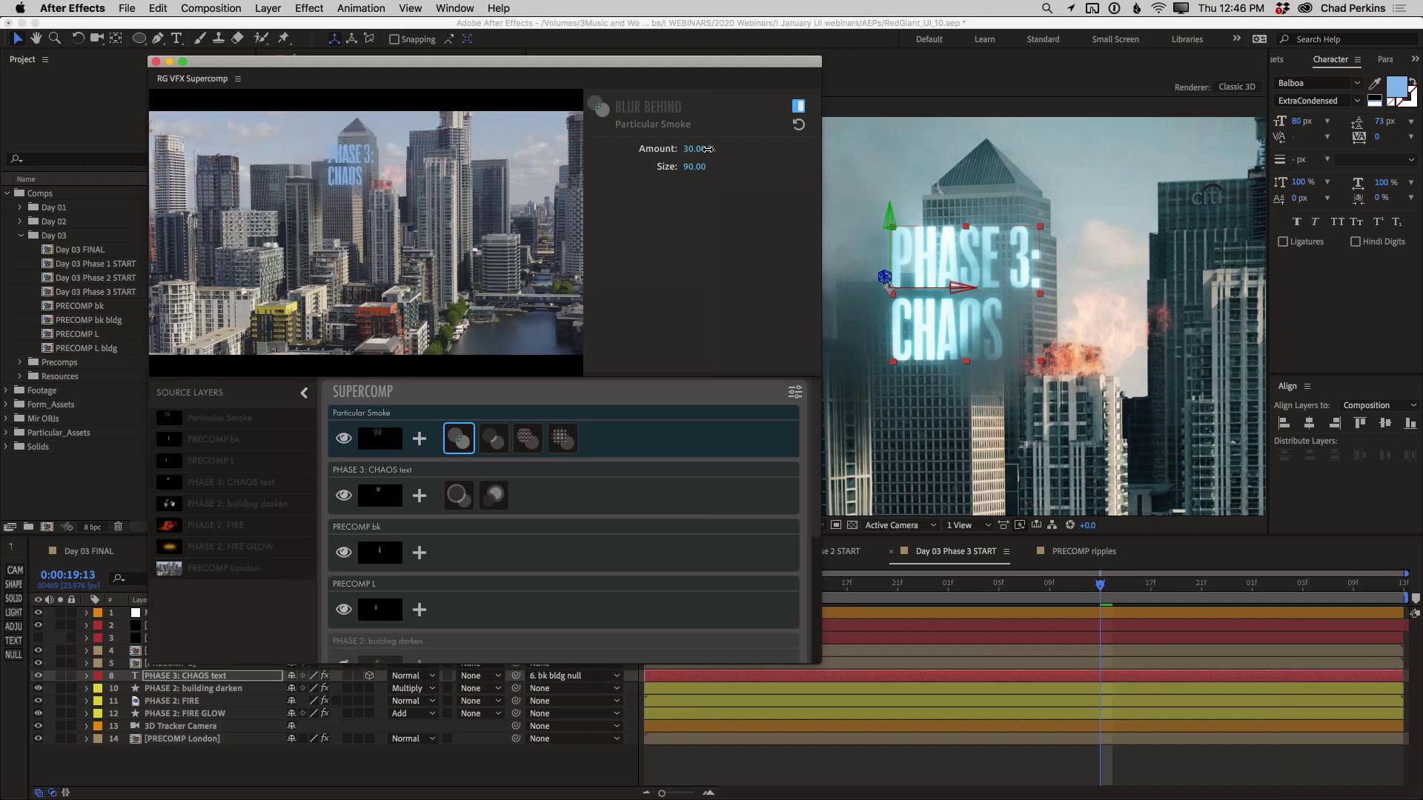
left_click_drag(695, 149, 712, 152)
left_click_drag(695, 148, 716, 152)
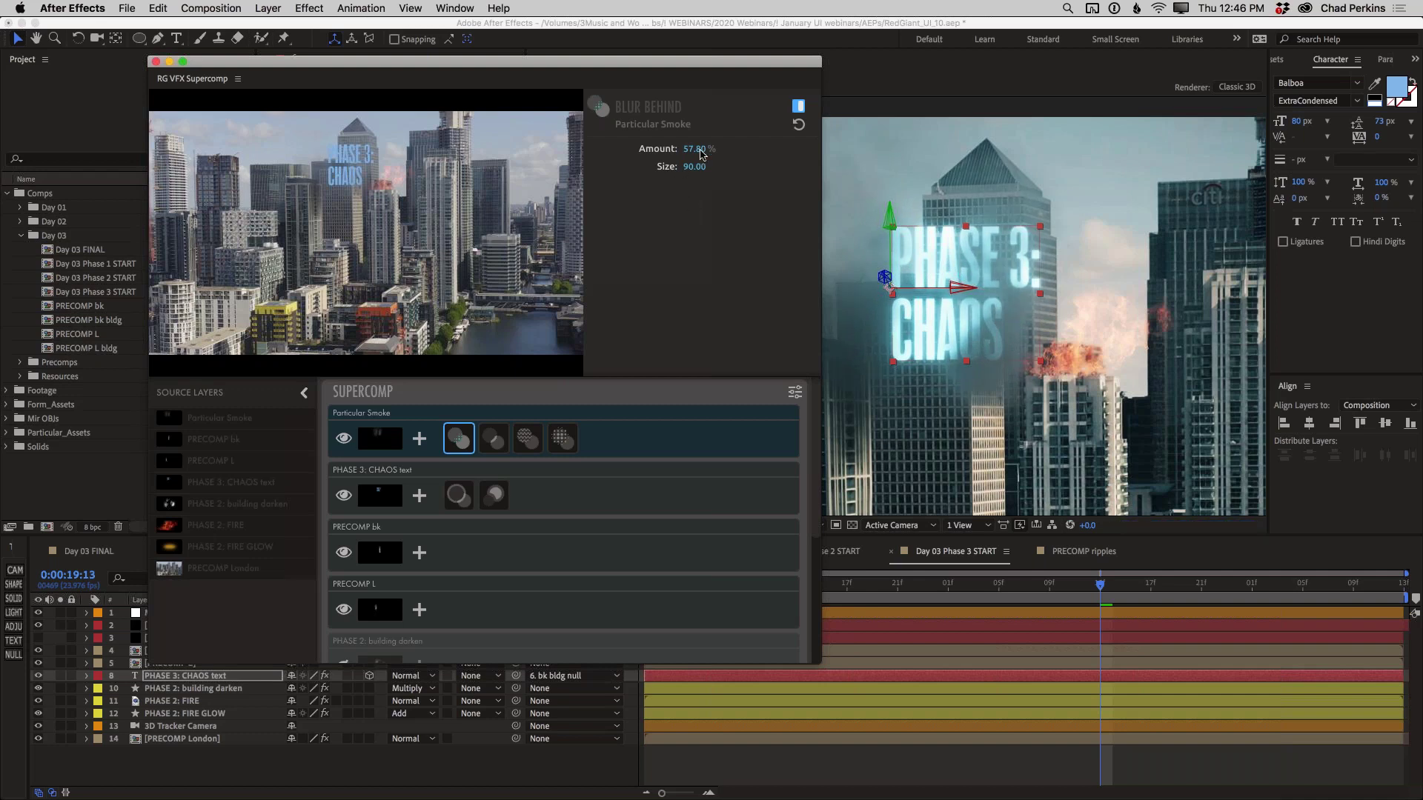
left_click_drag(694, 149, 743, 150)
left_click_drag(695, 149, 759, 151)
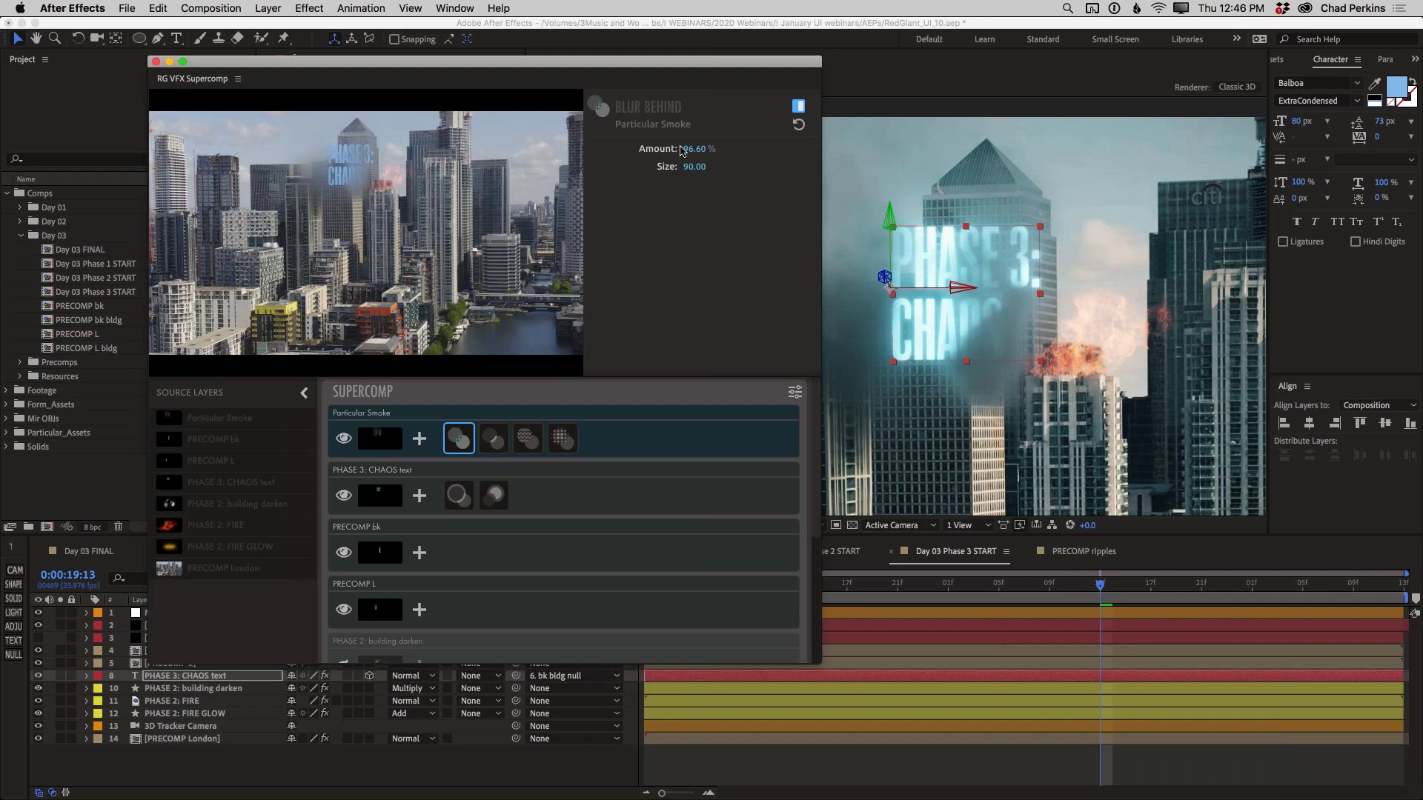
left_click(685, 149)
type("160")
key("Return")
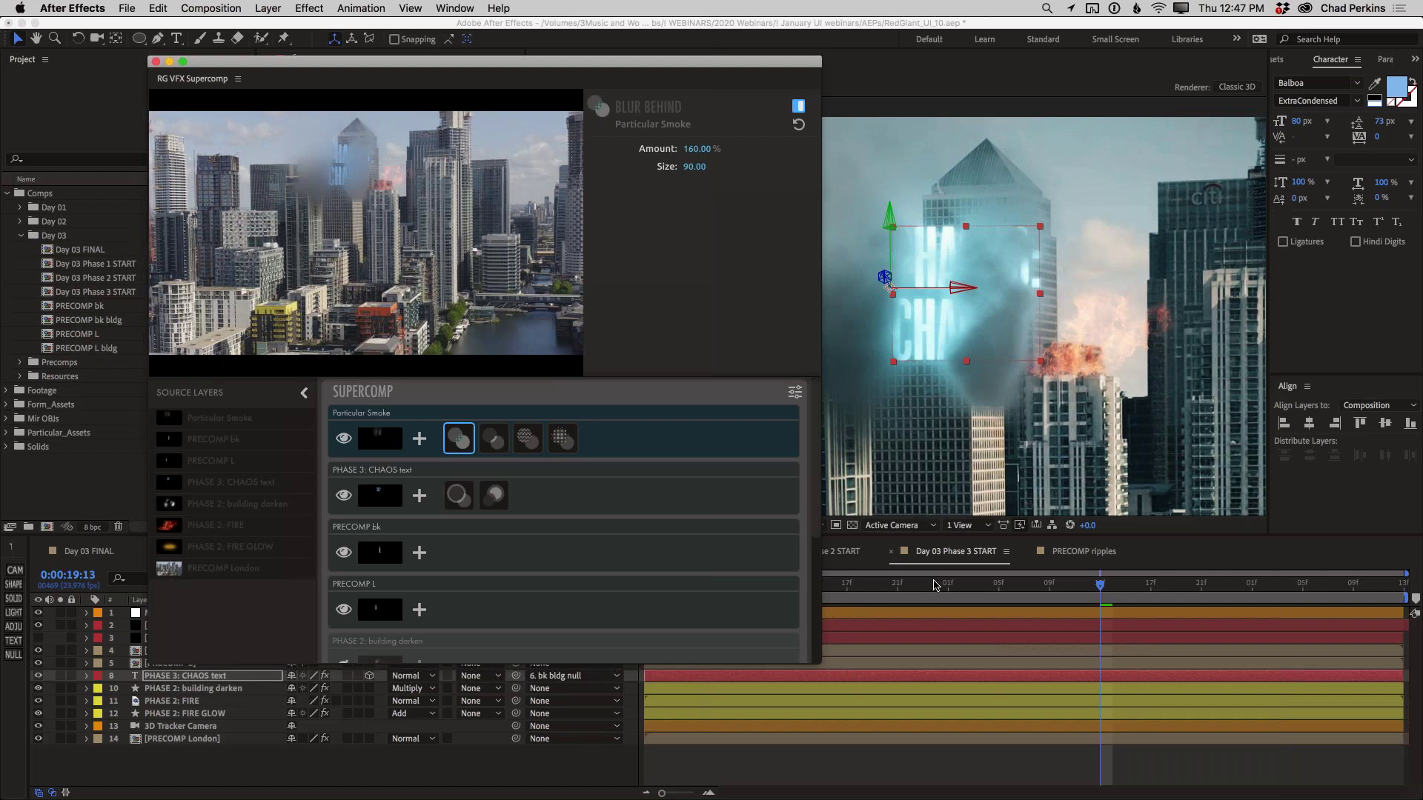
Step: Check the smoke blurring the CHAOS text at earlier frames, stopping at 0:00:18:17
left_click(935, 585)
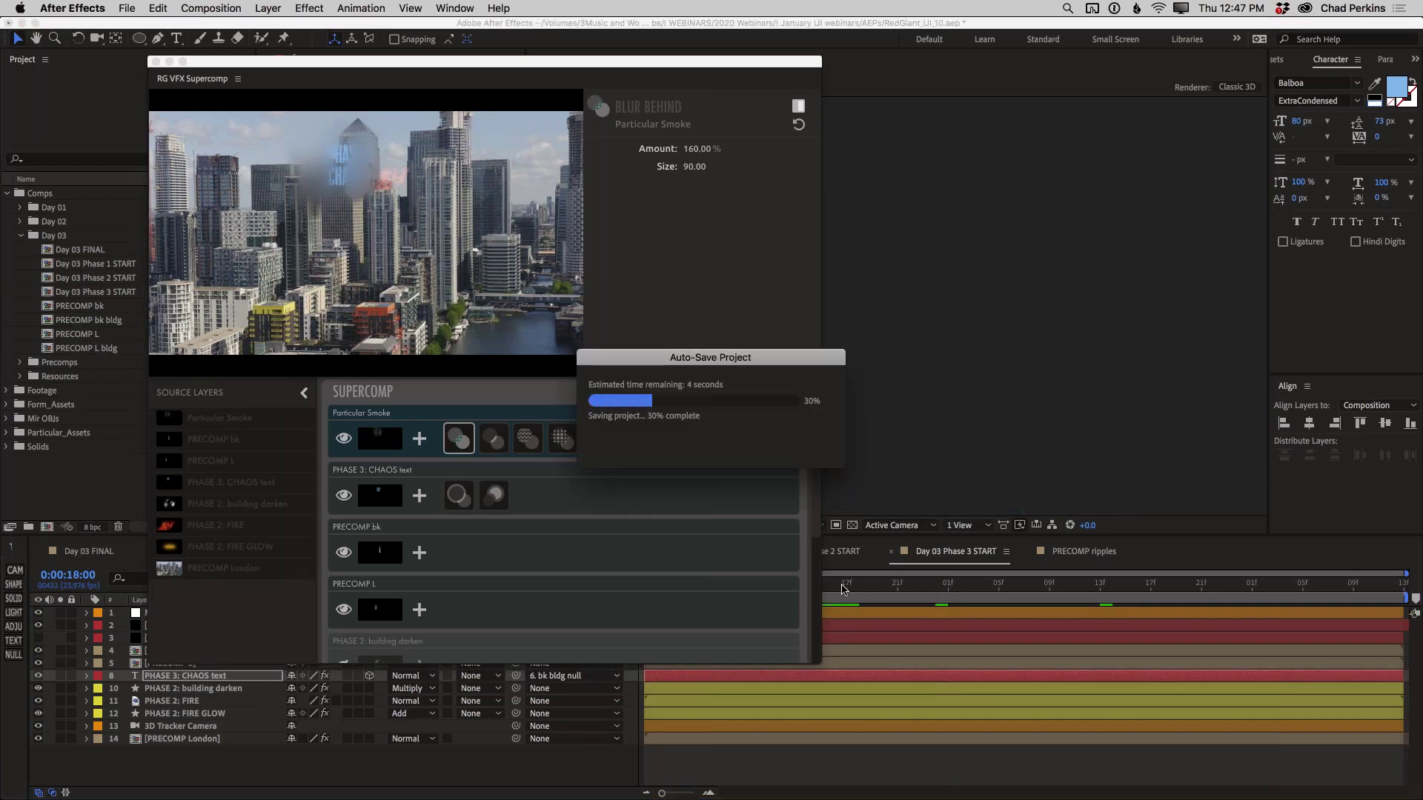
left_click(842, 589)
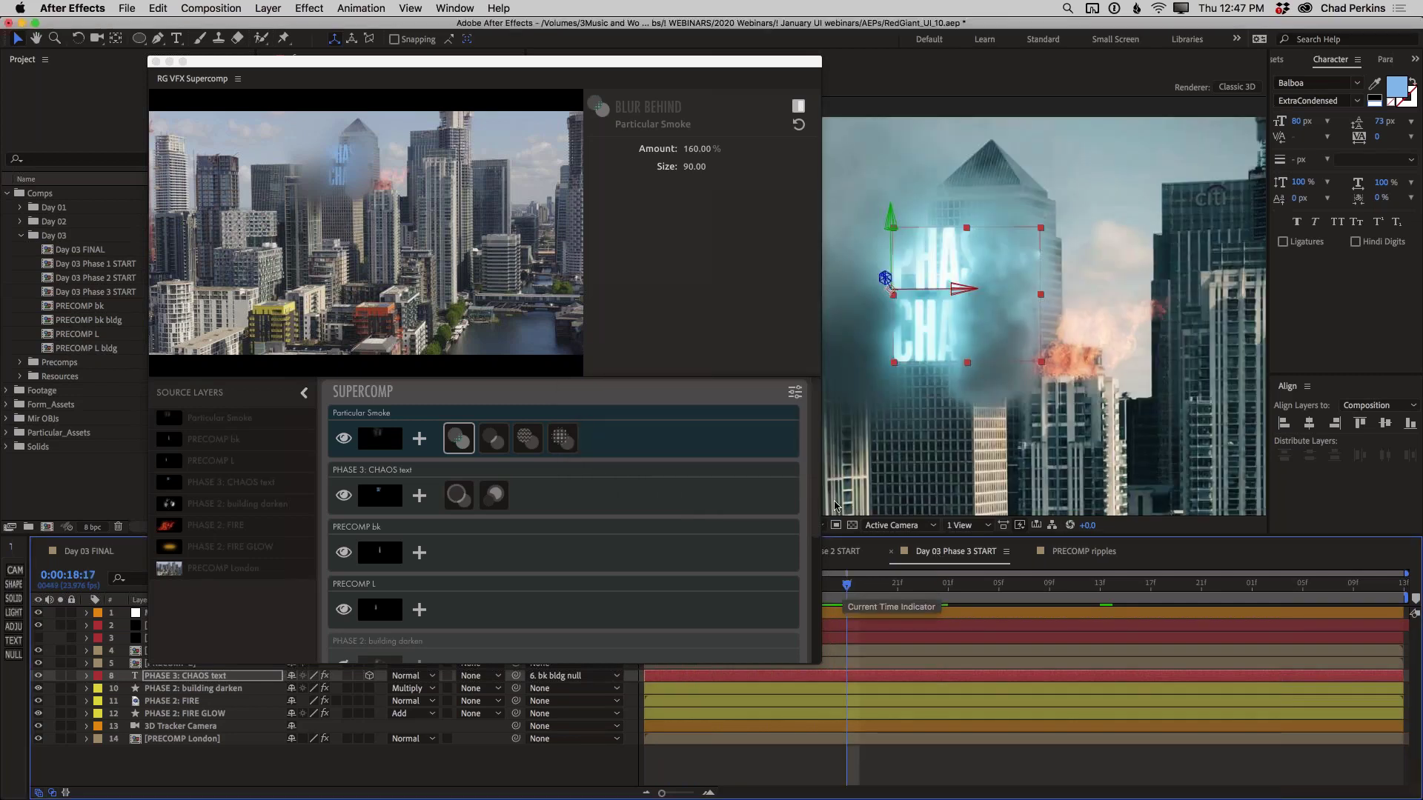
Step: Close Supercomp and inspect Particular Smoke's systems, its master Particle settings and the available particle types, keeping Cloudlet
left_click(154, 62)
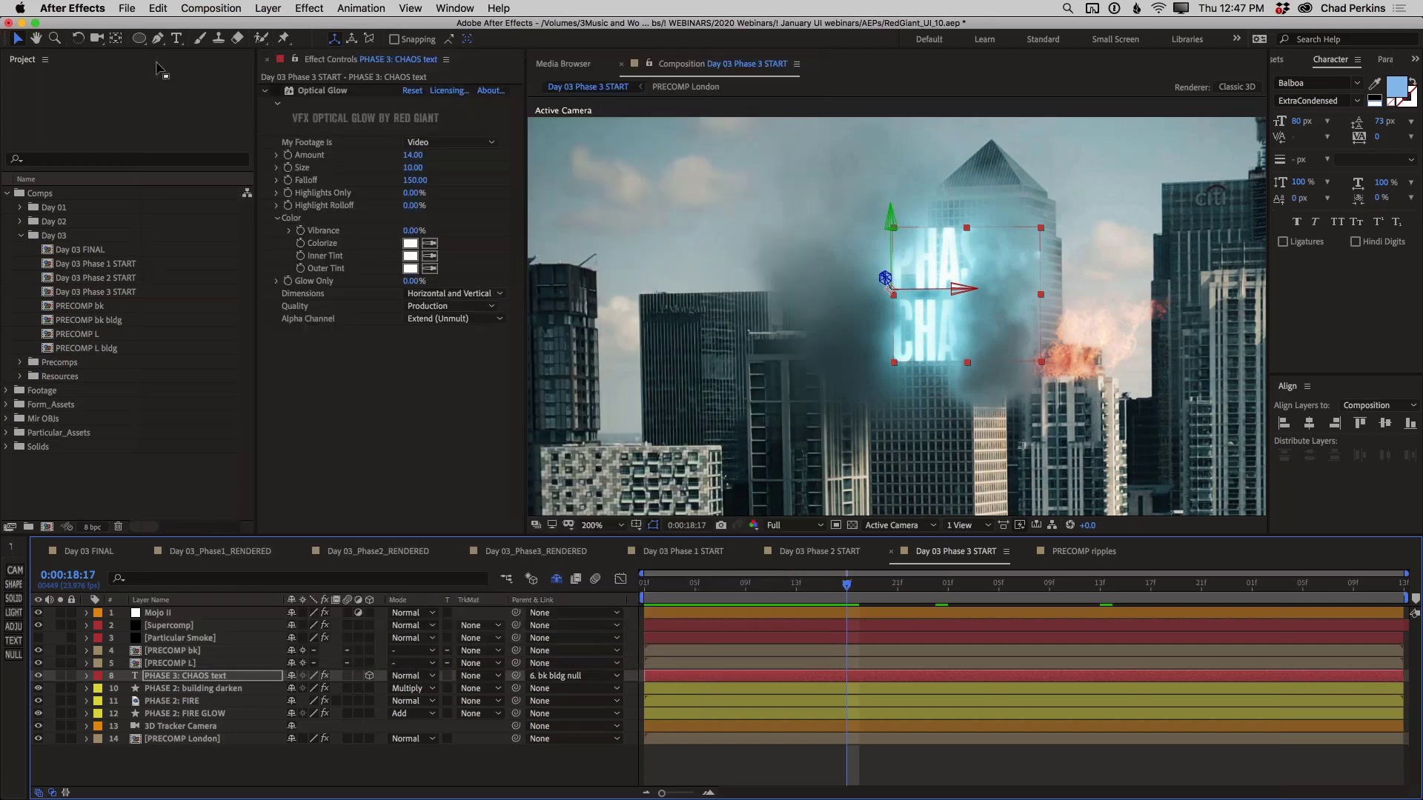
left_click(180, 638)
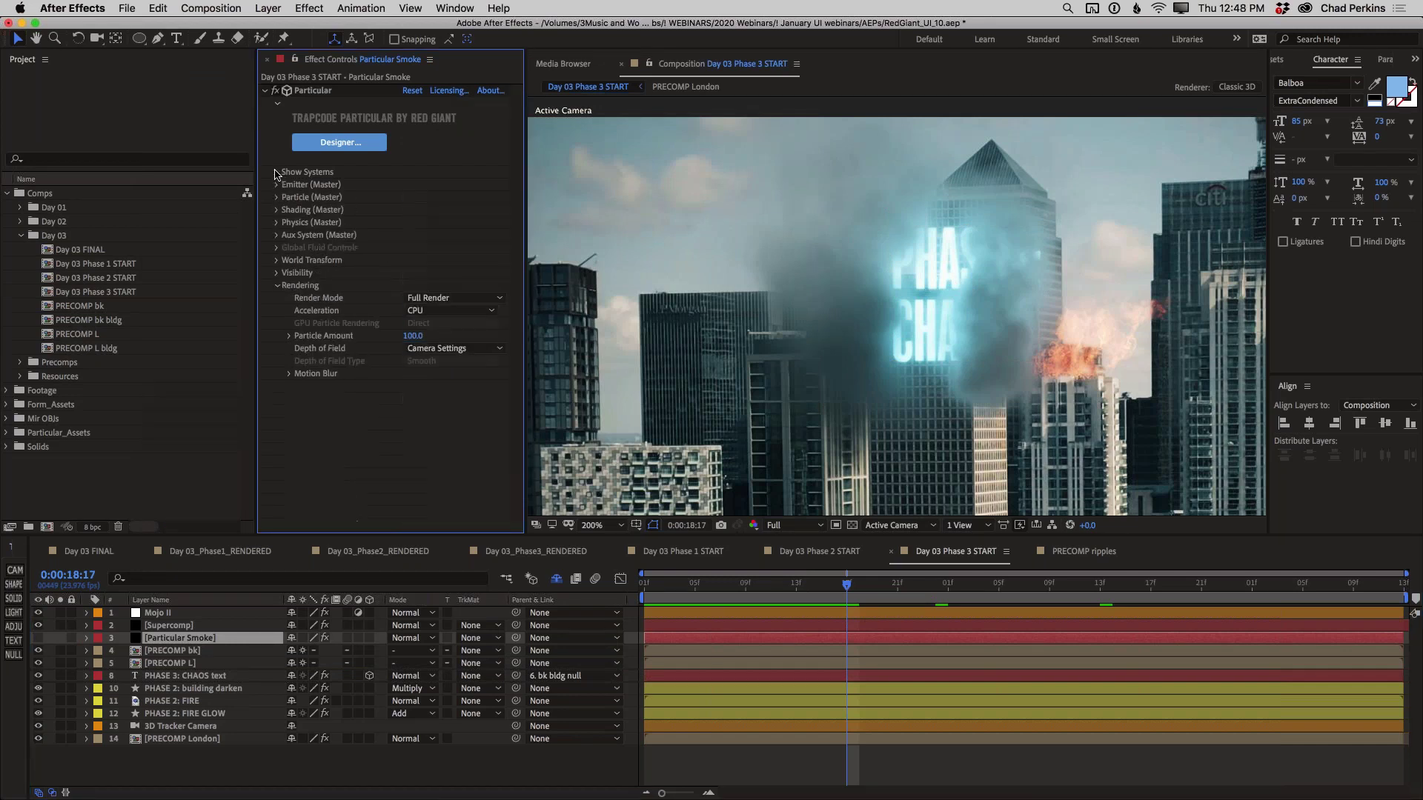
left_click(276, 171)
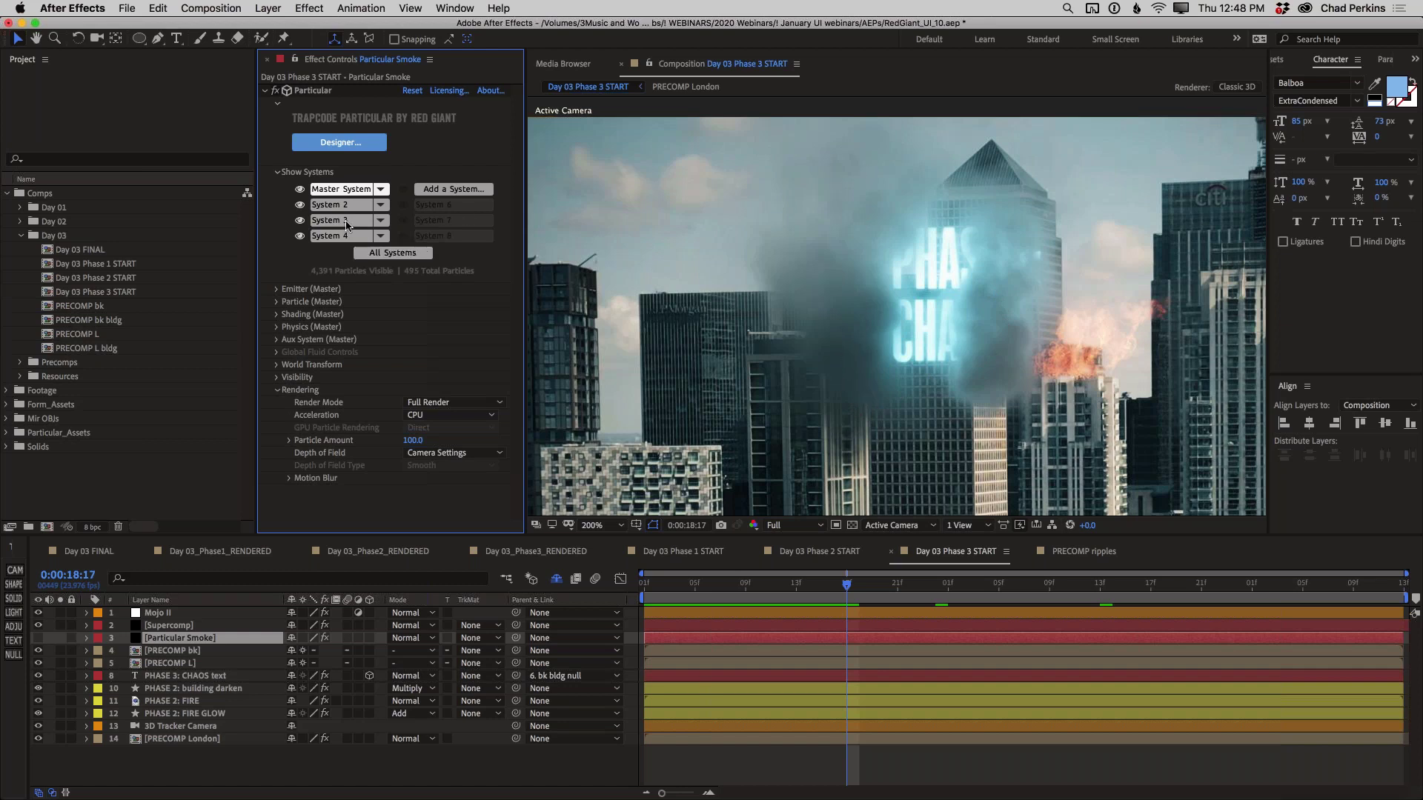
left_click(280, 302)
scroll(371, 307, "down", 3)
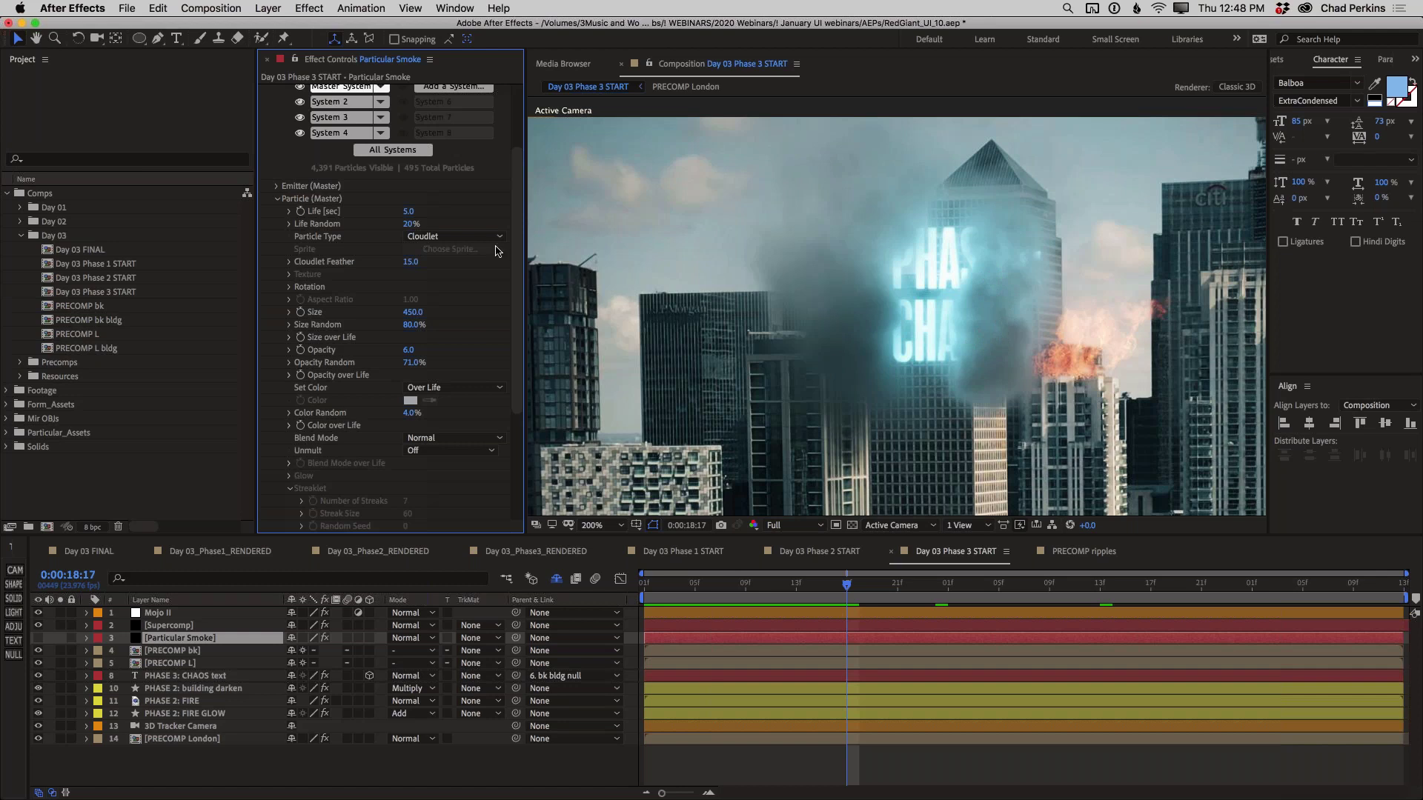
left_click(445, 238)
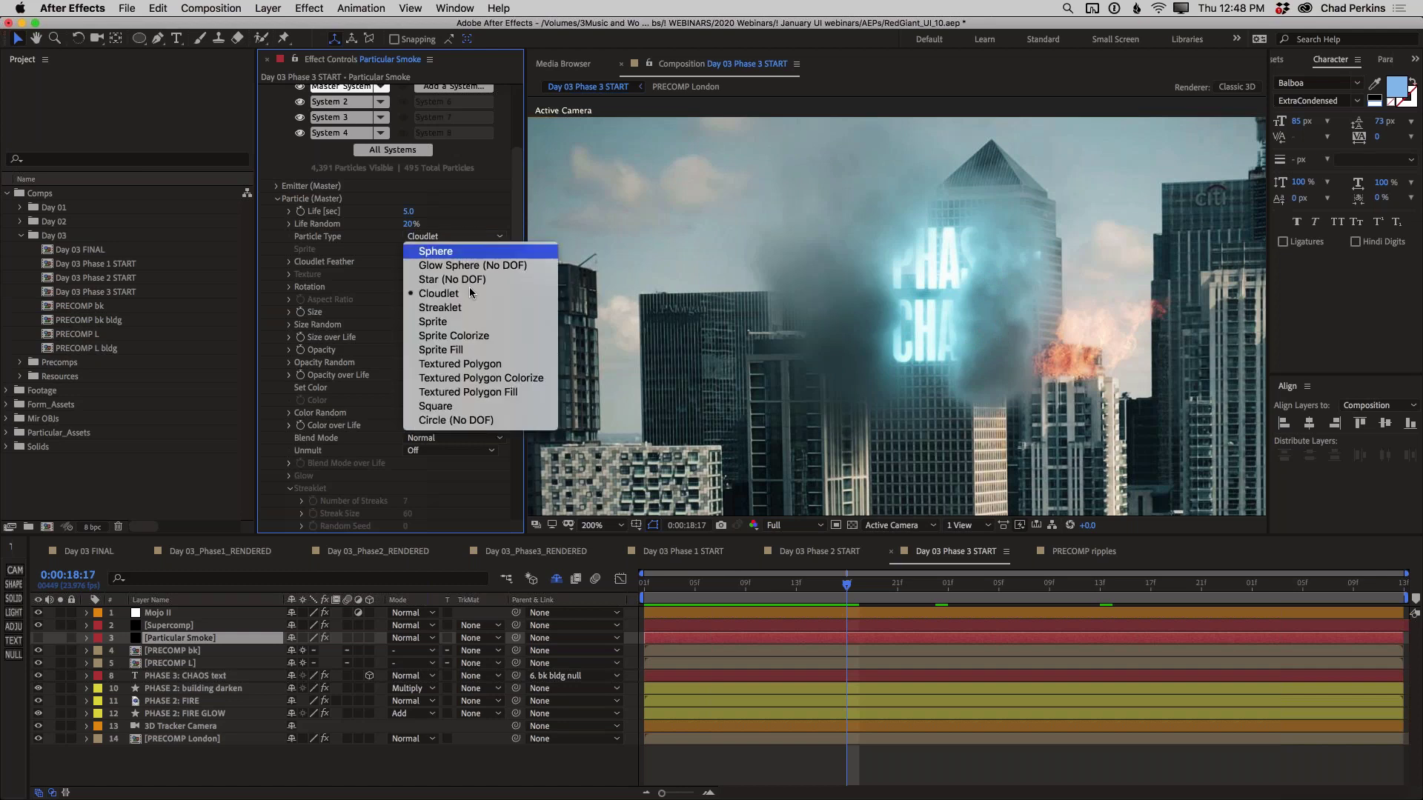
left_click(480, 214)
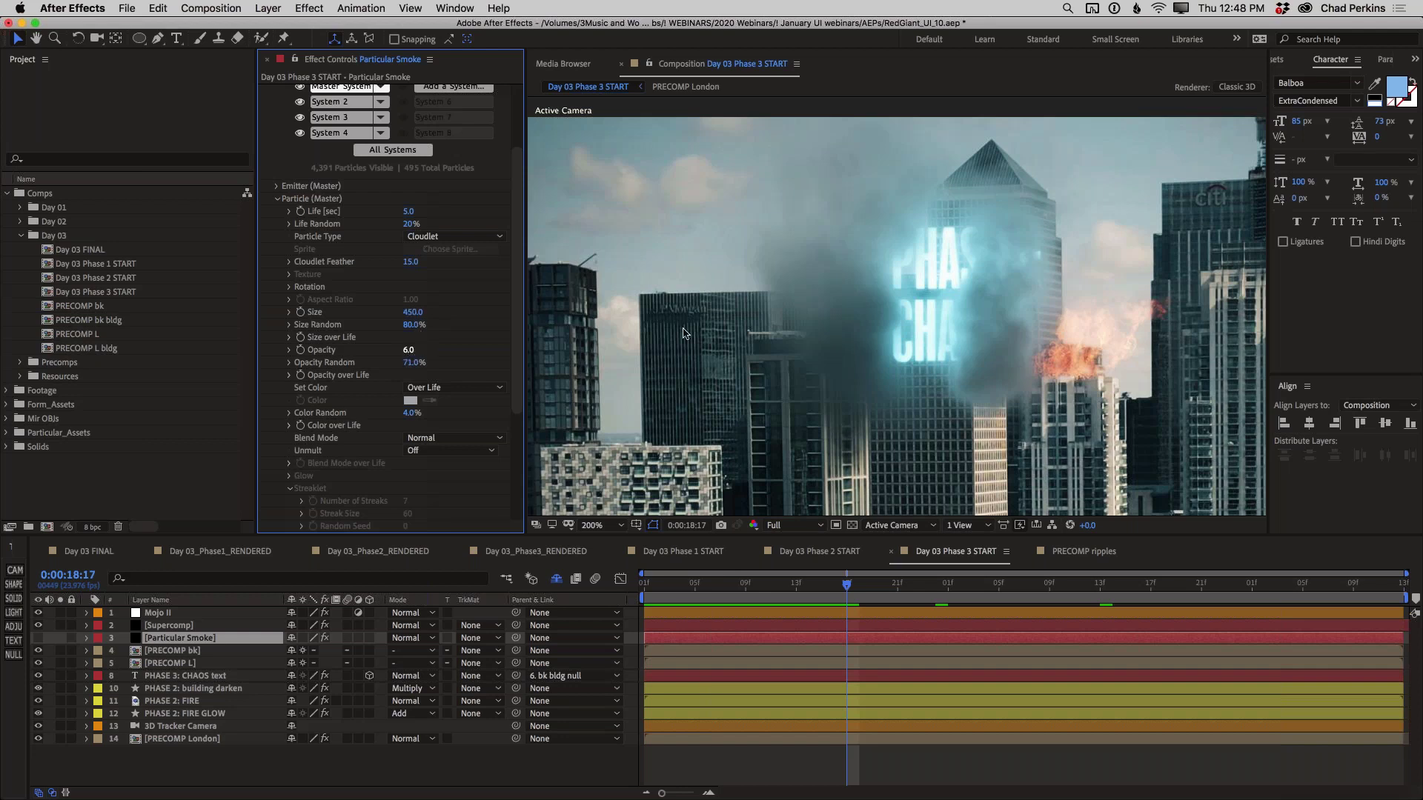
Step: Preview the Phase 3 shot from 0:00:18:04, stopping at 0:00:20:09
left_click(773, 586)
left_click_drag(774, 586, 685, 572)
key("space")
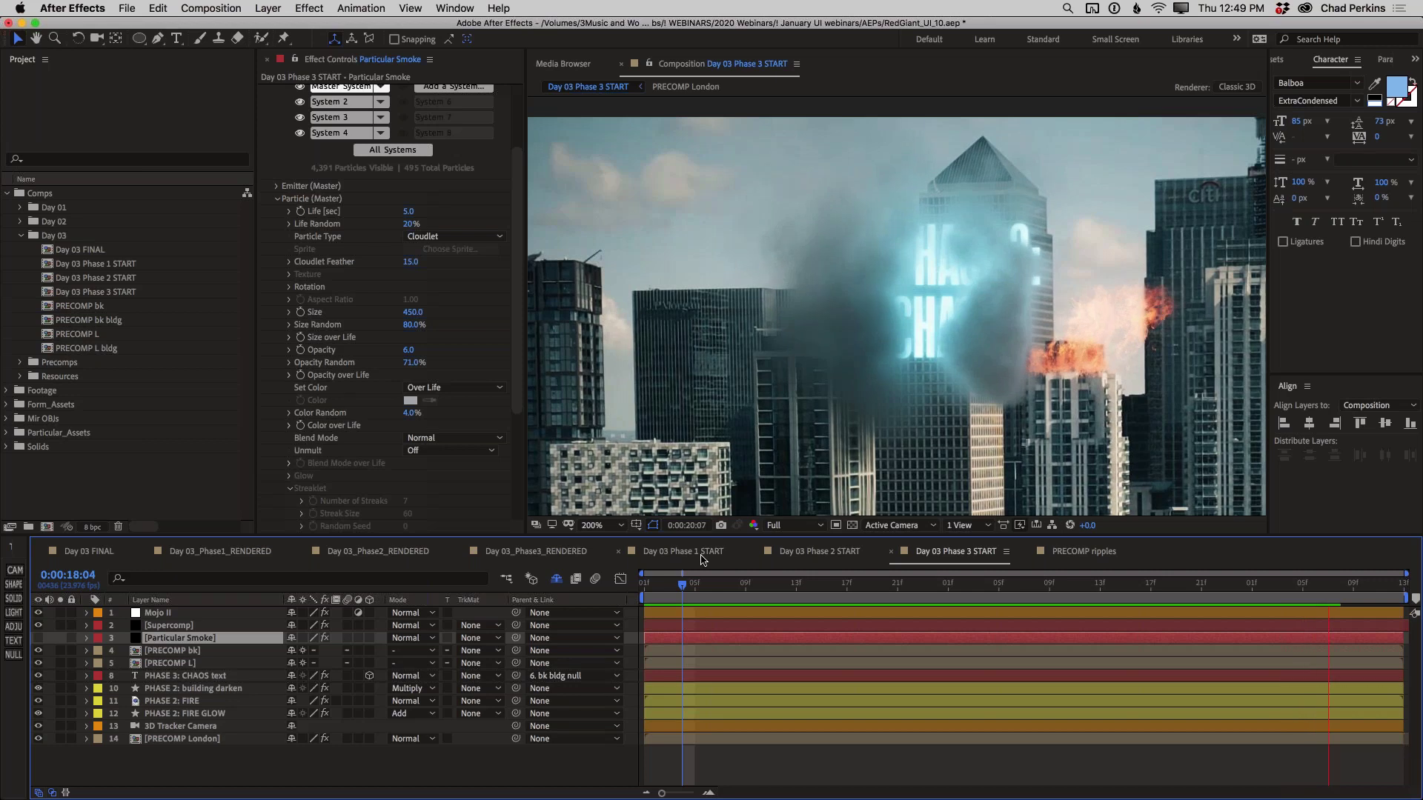
key("space")
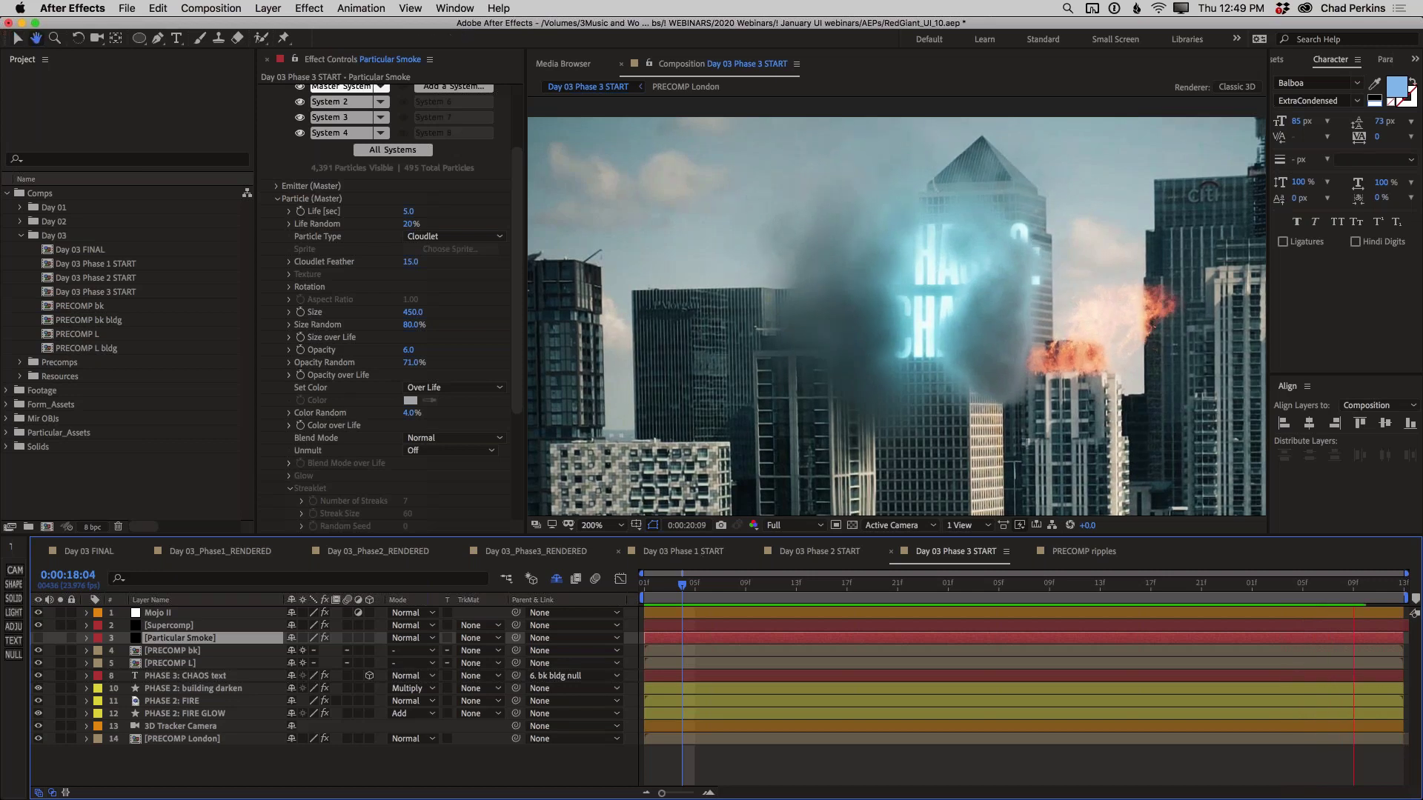
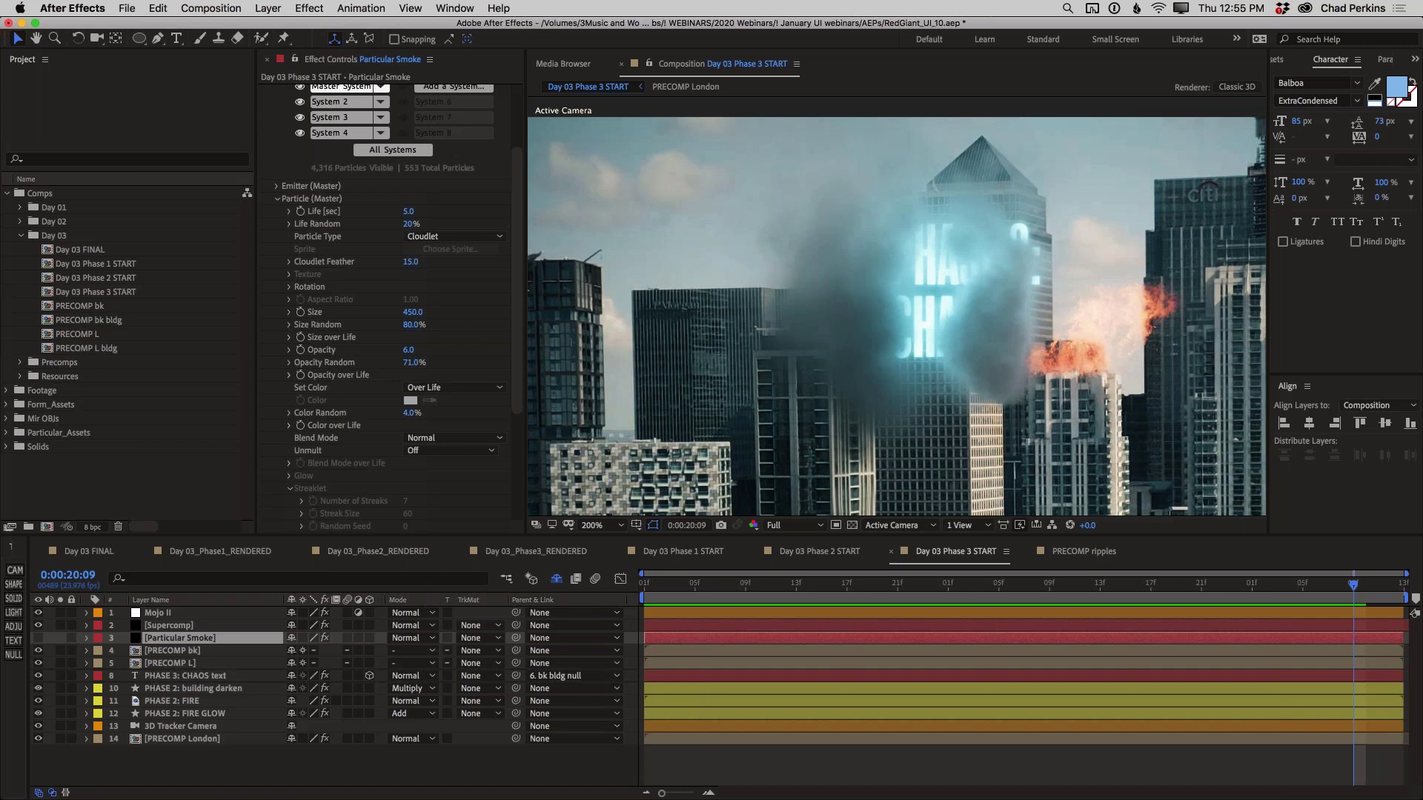
Step: In PRECOMP ripples, disable uni.Ecto and enable uni.Ecto 2 on the Radio Waves layer, and preview the ripples to 0:00:02:15
left_click(1102, 552)
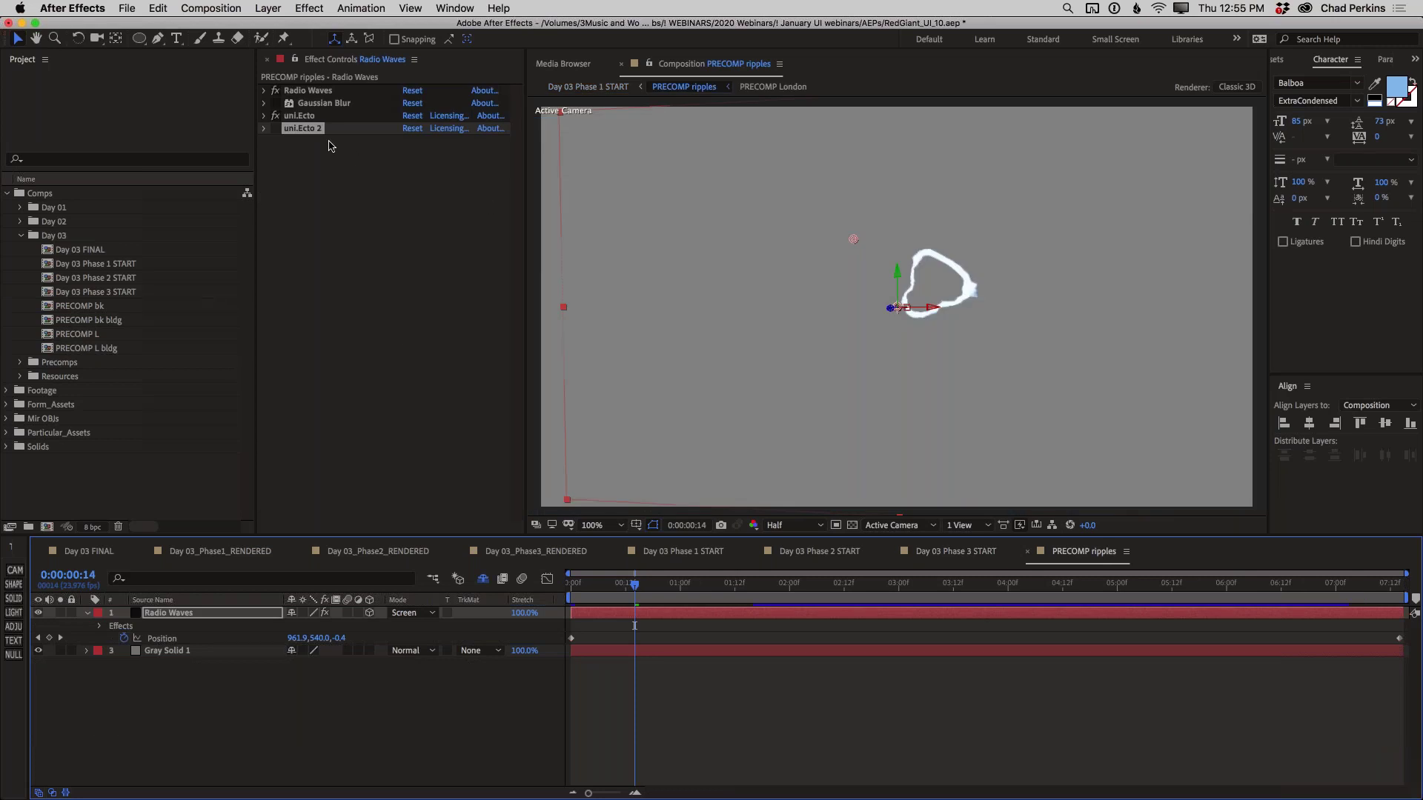
left_click(275, 117)
left_click(275, 116)
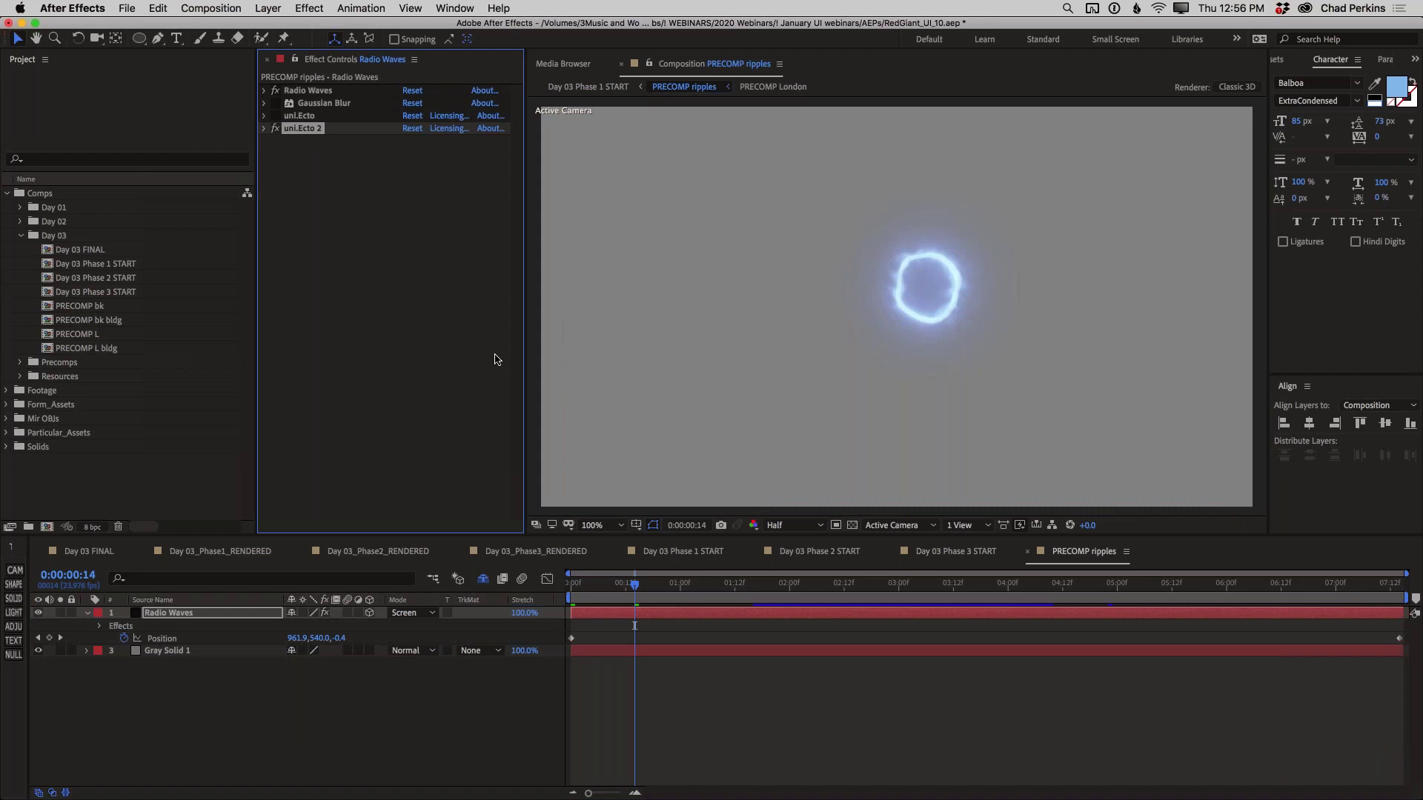
key("space")
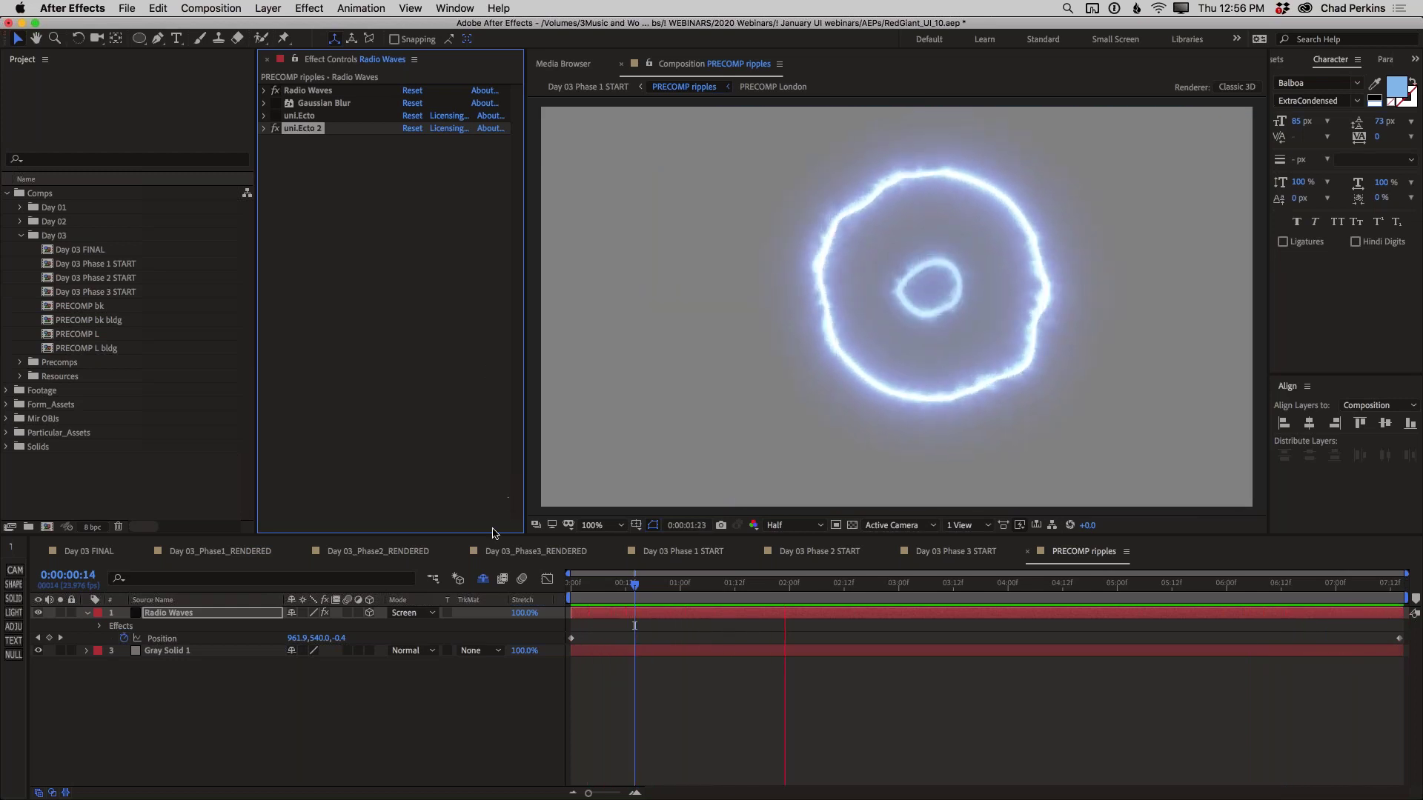
key("space")
Step: Hide the Gray Solid 1 layer and preview the ripples against black, stopping at 0:00:04:21
left_click(38, 651)
left_click(271, 694)
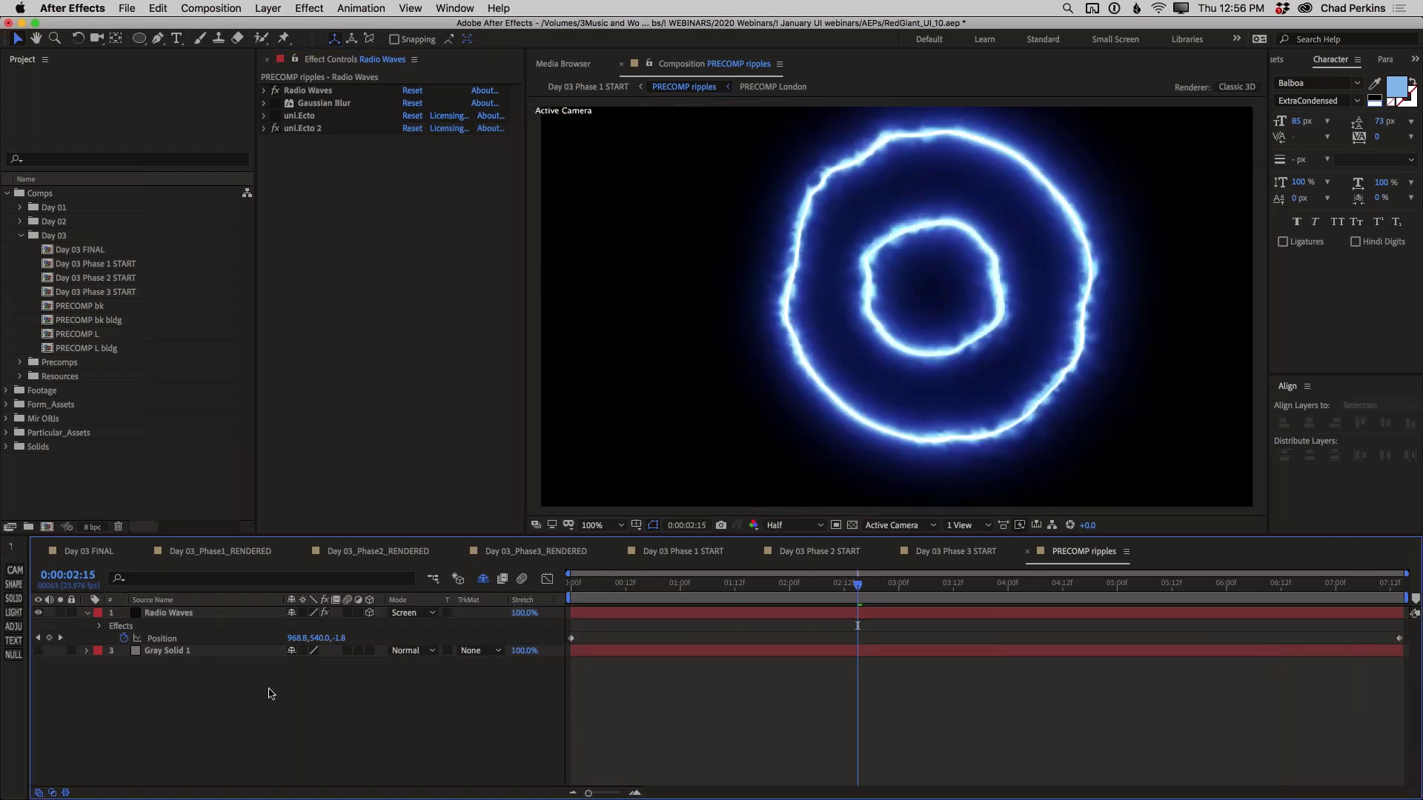
key("space")
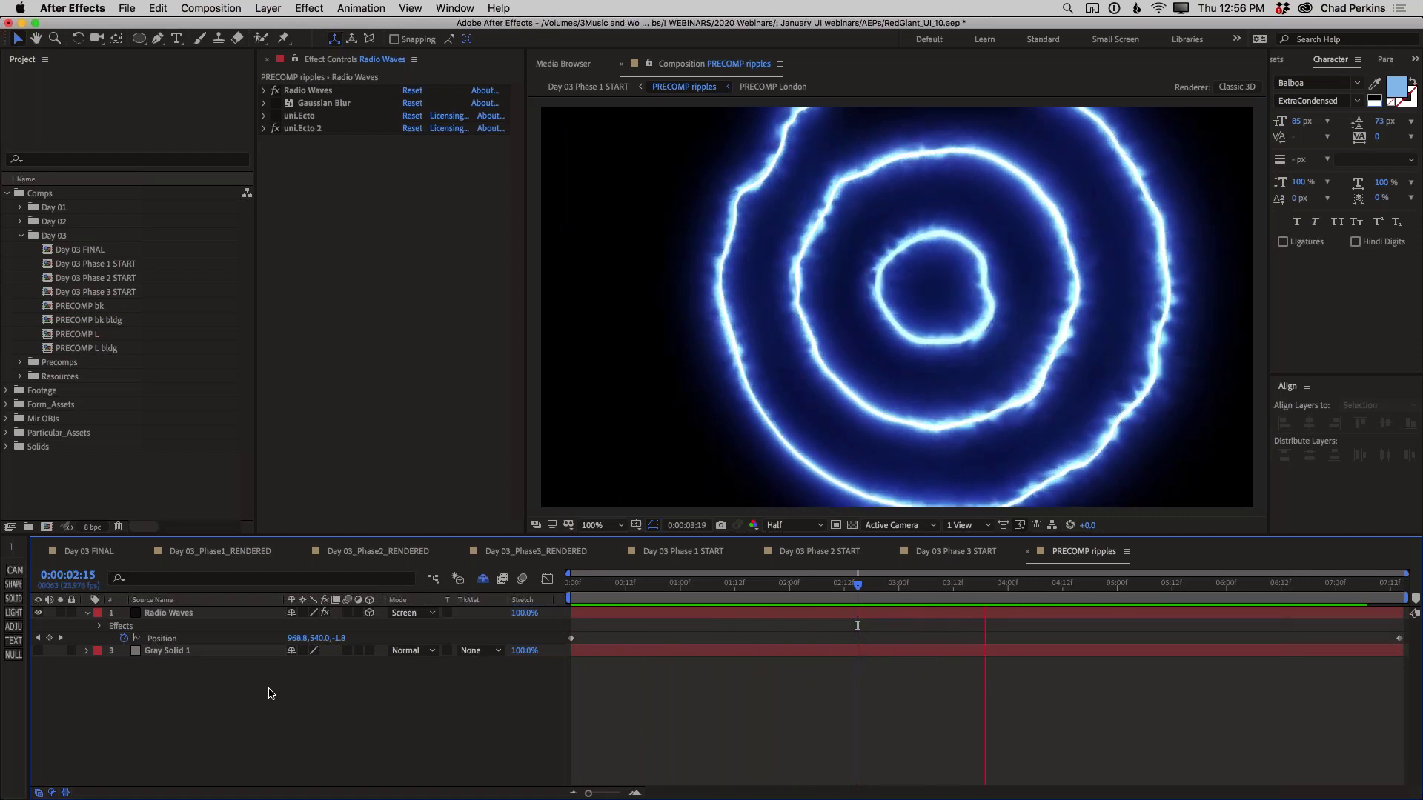
key("space")
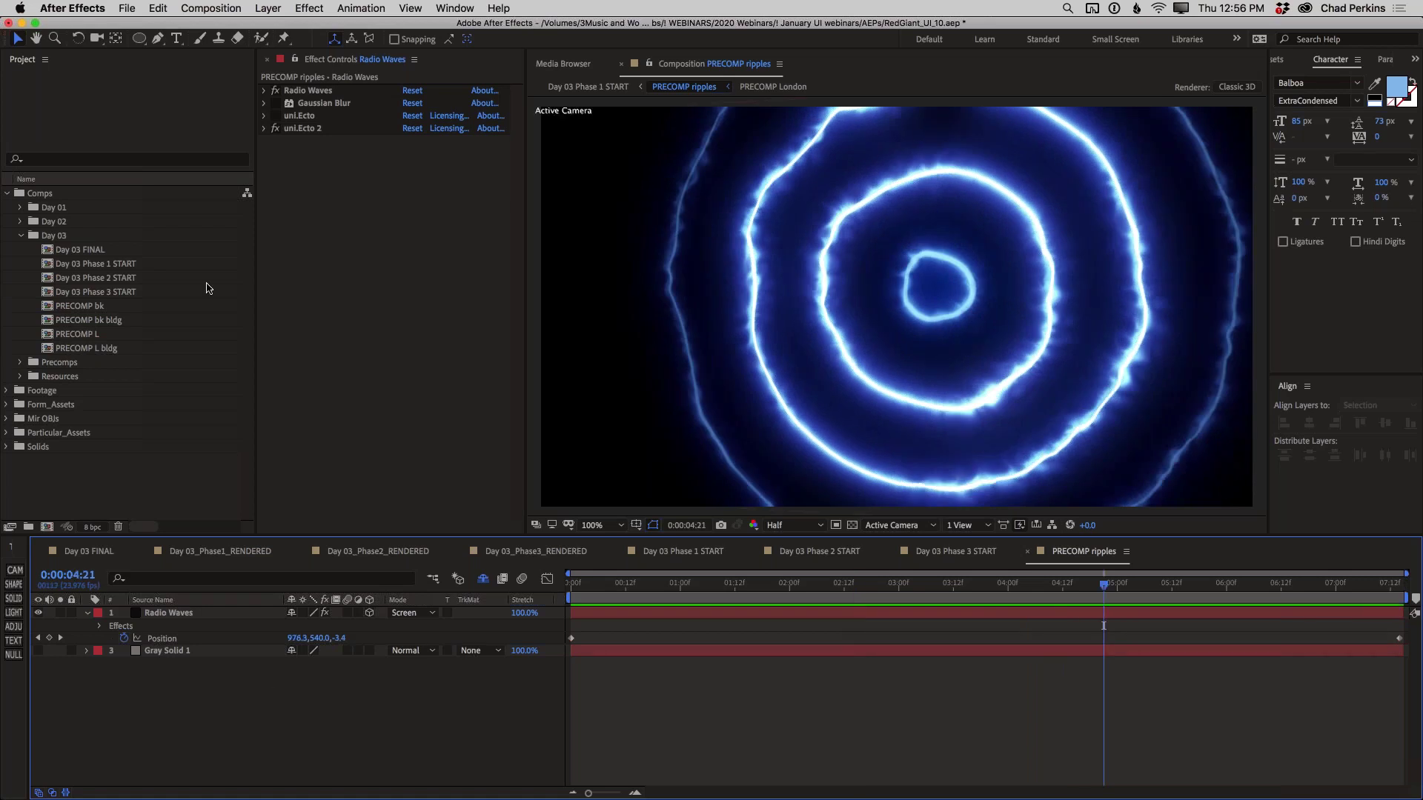
Step: Compare the Radio Waves ripples with uni.Ecto 2 disabled and enabled, leaving the effect enabled
left_click(274, 130)
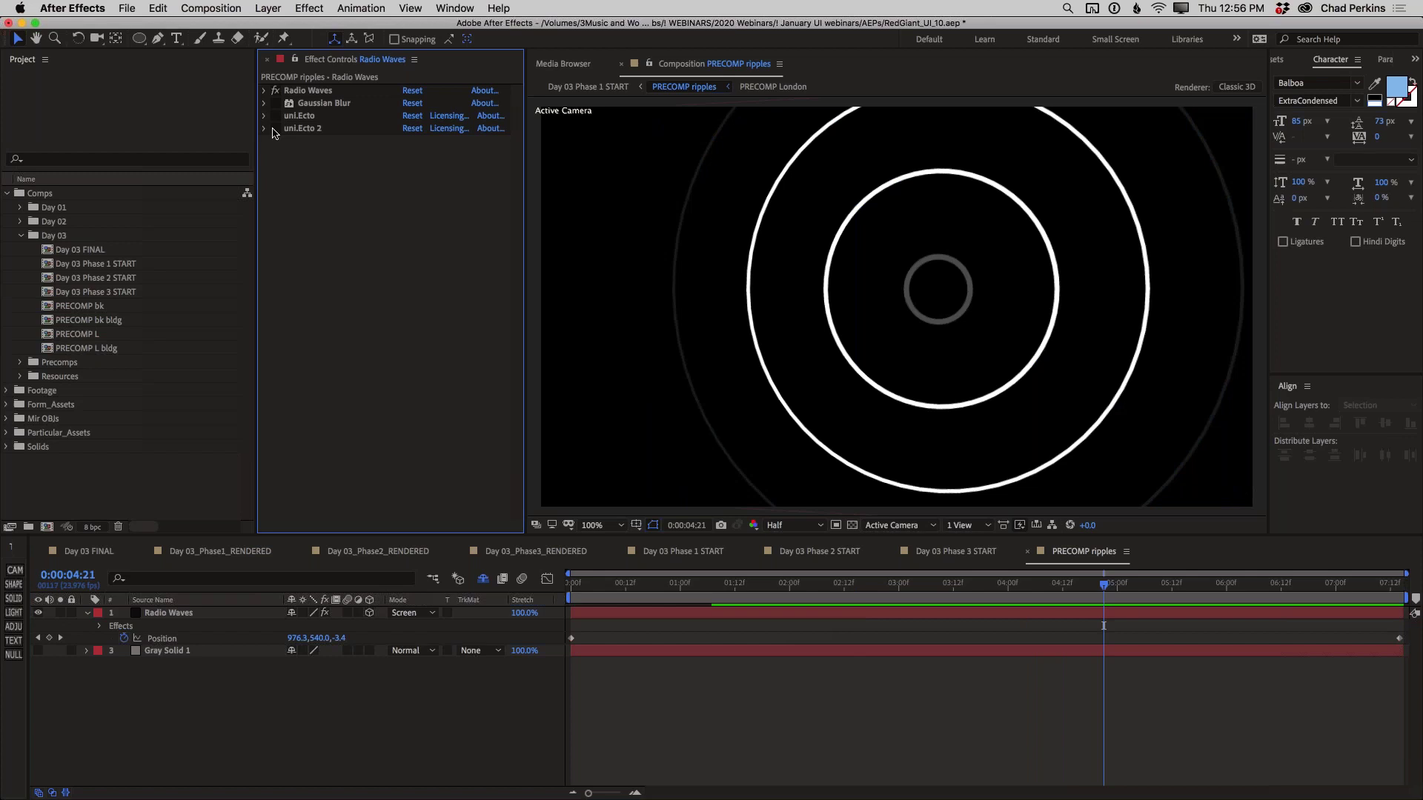
left_click(274, 130)
left_click(274, 129)
left_click(275, 130)
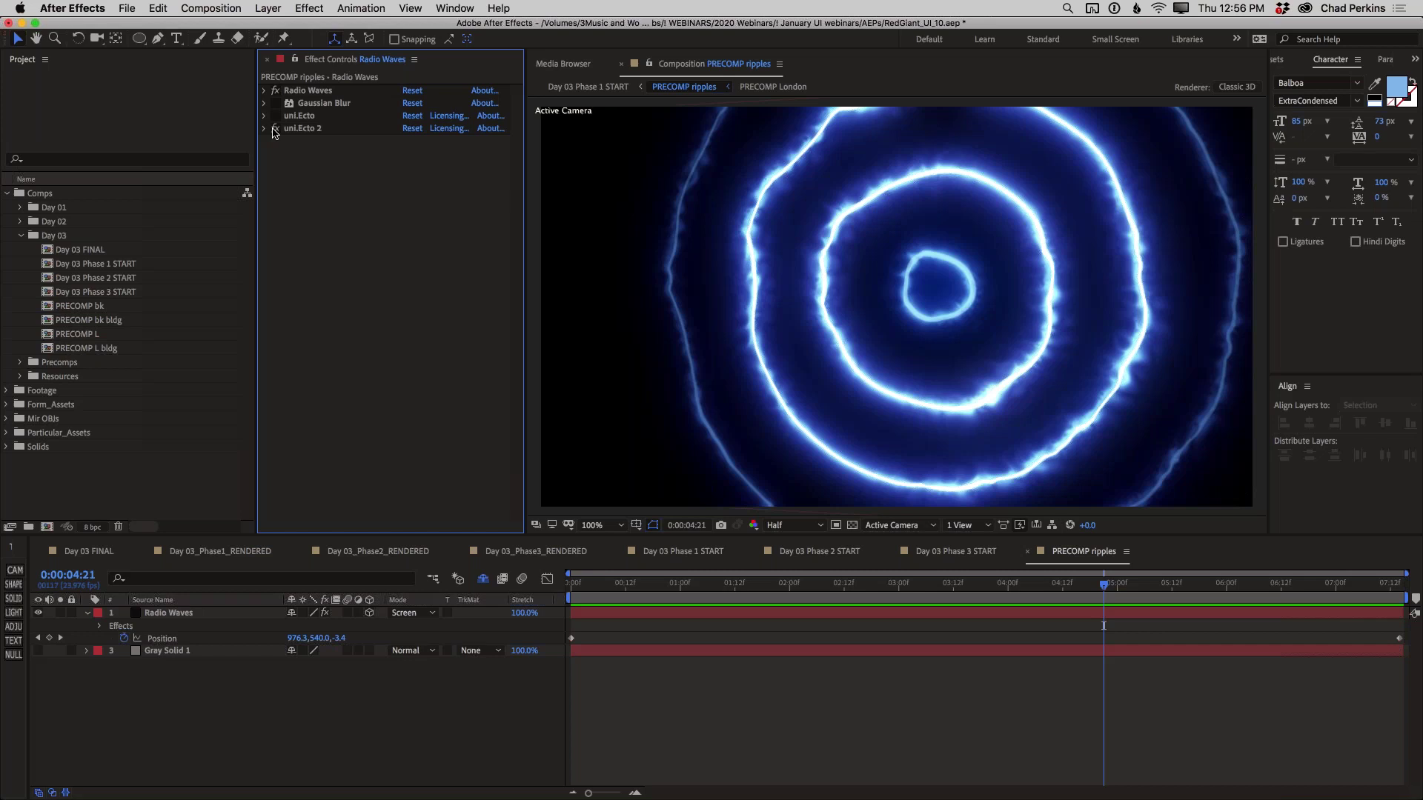
left_click(274, 130)
left_click(274, 130)
key("super+Tab")
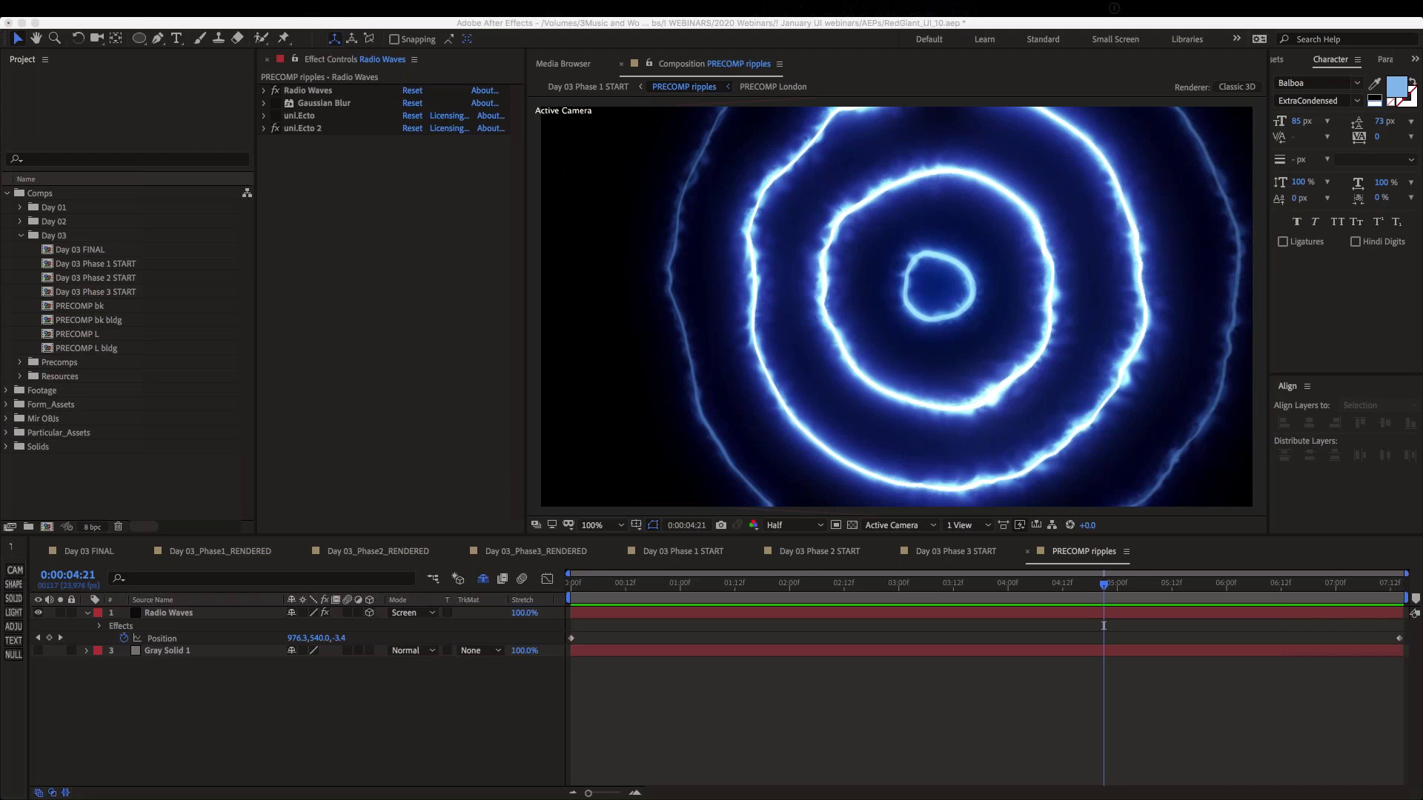